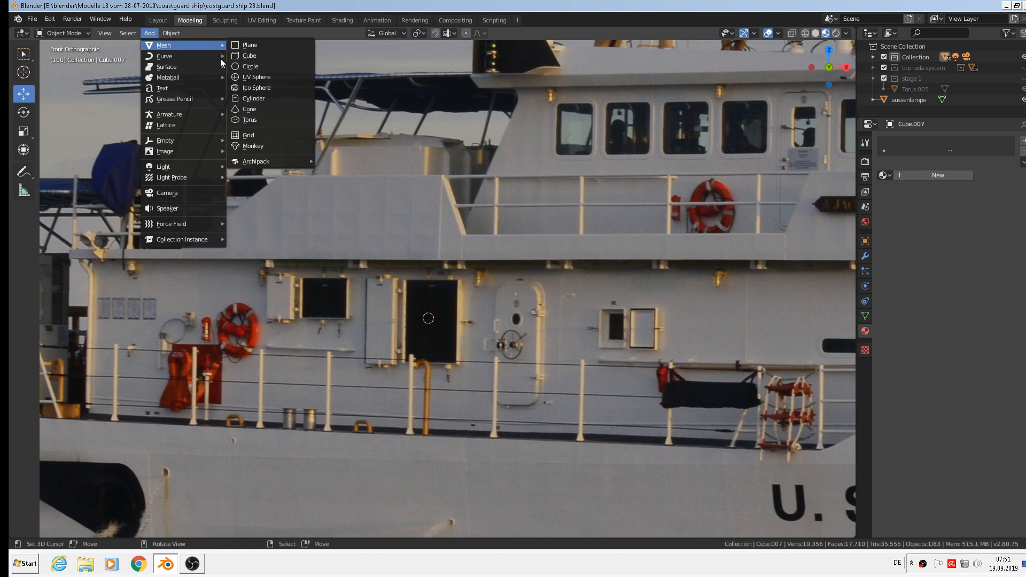
Add a new cube and scale it down to a small square block.
left_click(243, 56)
key("s")
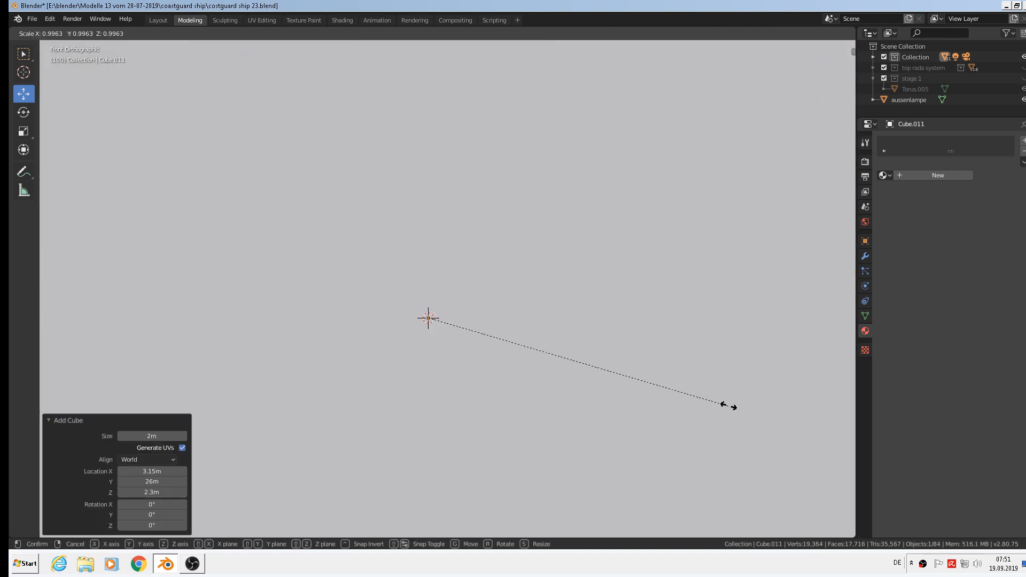
left_click(443, 322)
key("s")
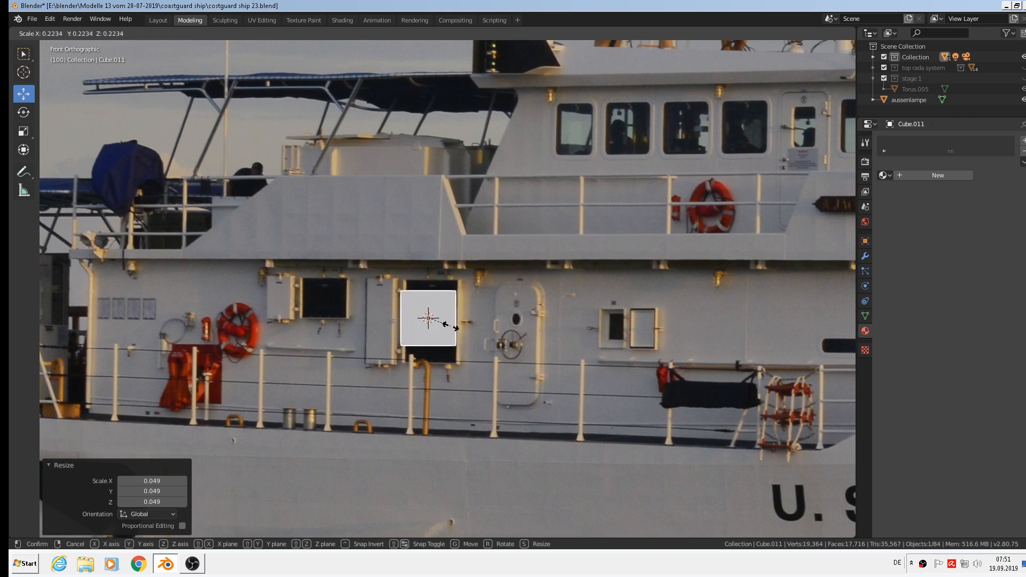
left_click(492, 361)
Stretch the block taller along Z and slide it along X, just right of the doorway.
key("s")
key("z")
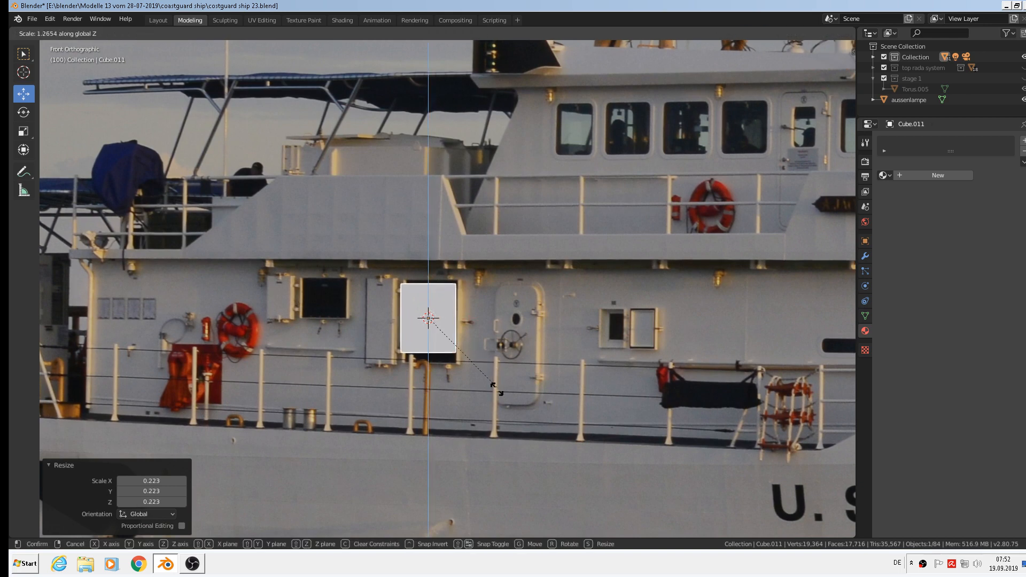
left_click(473, 331)
key("g")
key("x")
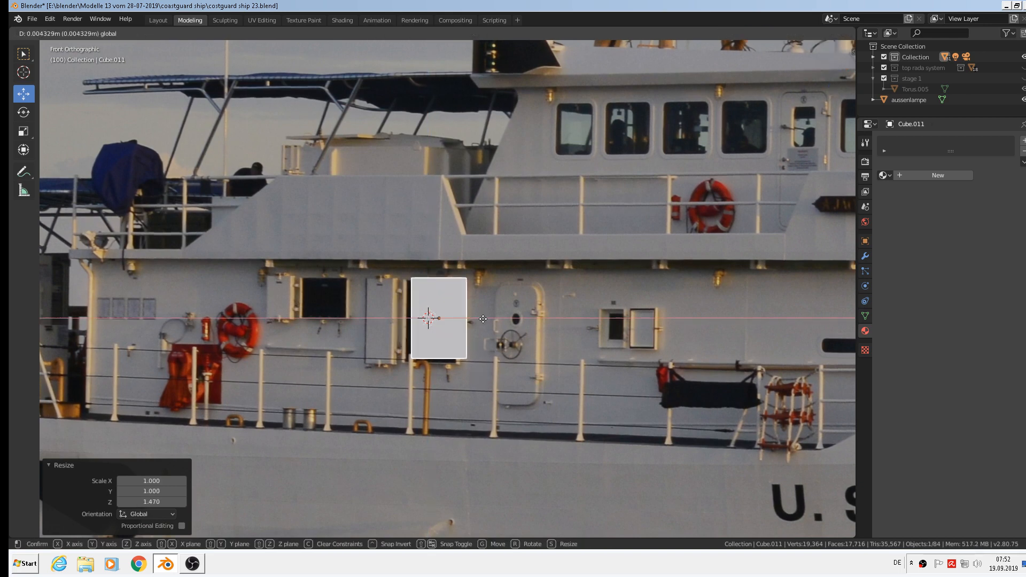
left_click(443, 300)
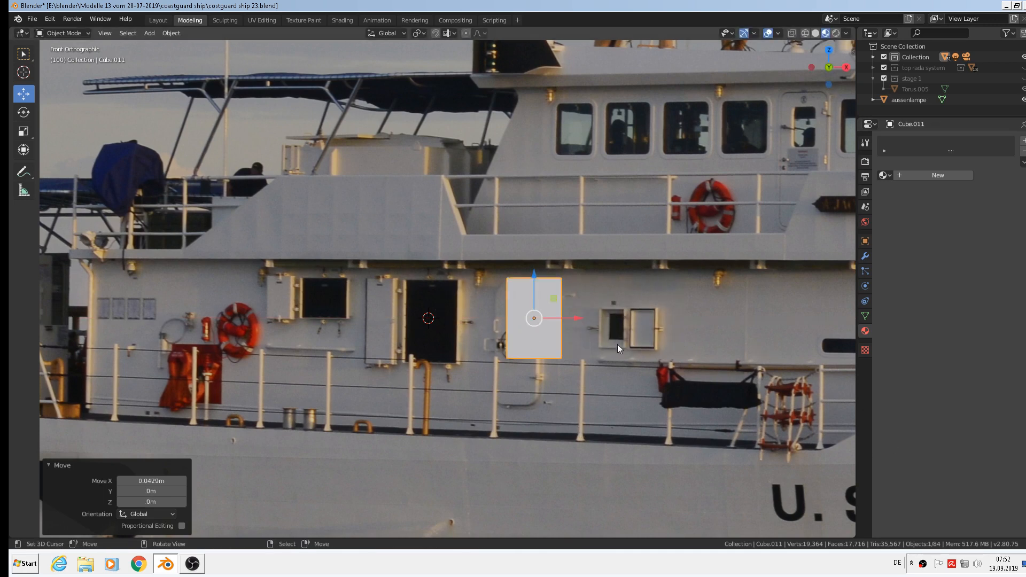
Widen the box along X to 1.358.
key("s")
key("x")
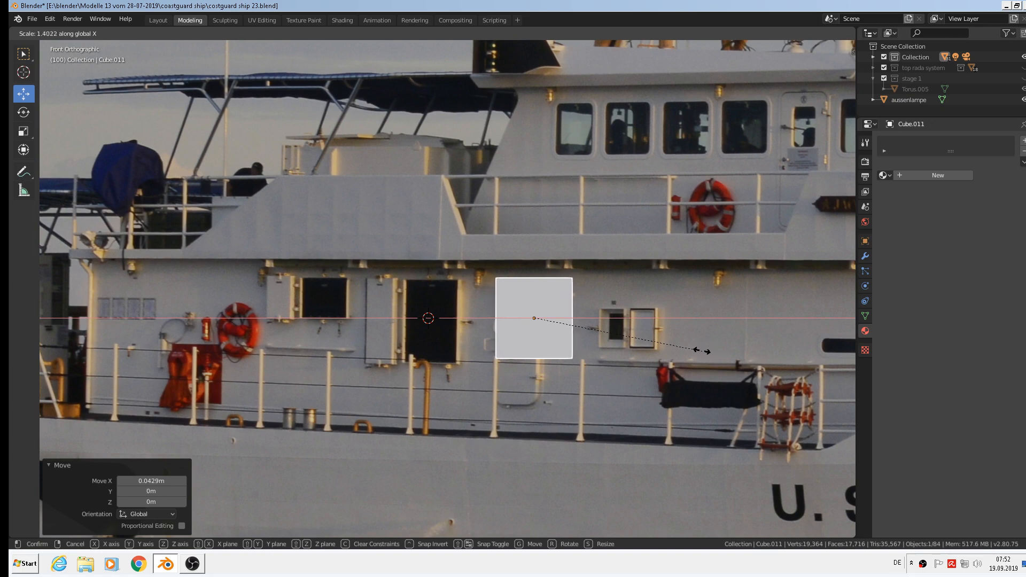
left_click(697, 350)
scroll(529, 239, "up", 2)
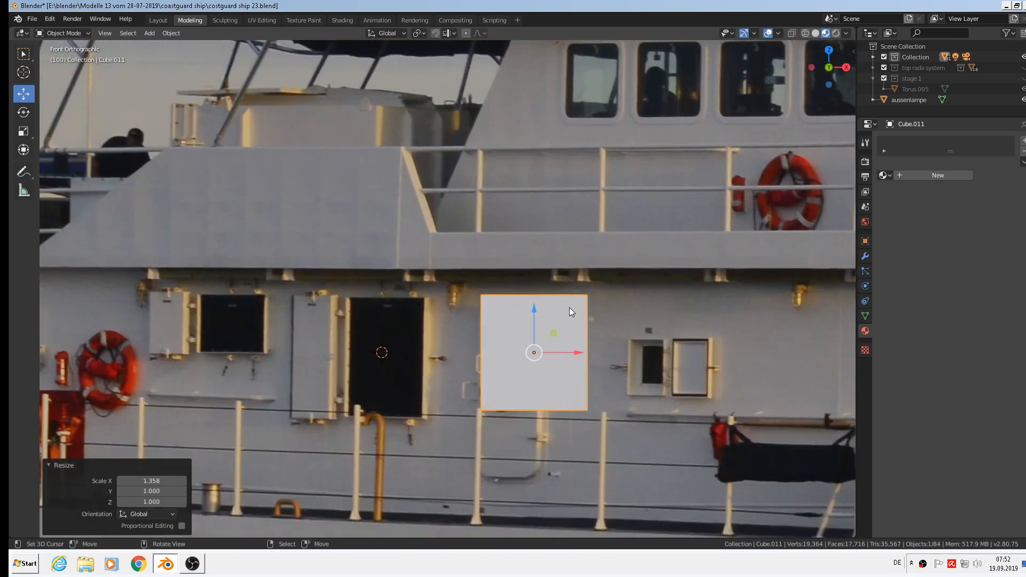
scroll(569, 308, "up", 1)
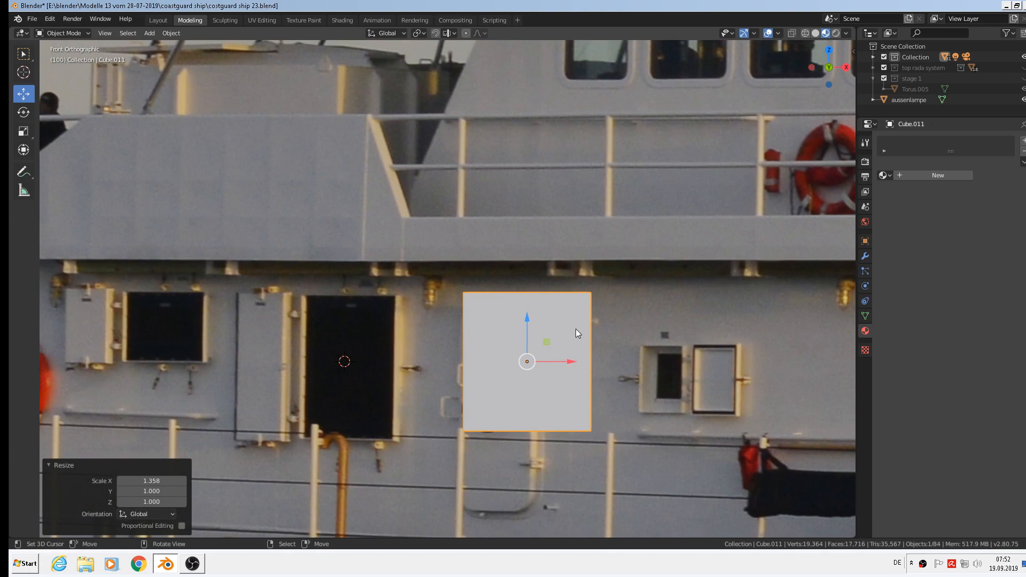
key("Tab")
key("Tab")
Shift the box along Y and flatten it to 0.117 in Y, making a thin slab.
middle_click_drag(534, 343, 646, 387)
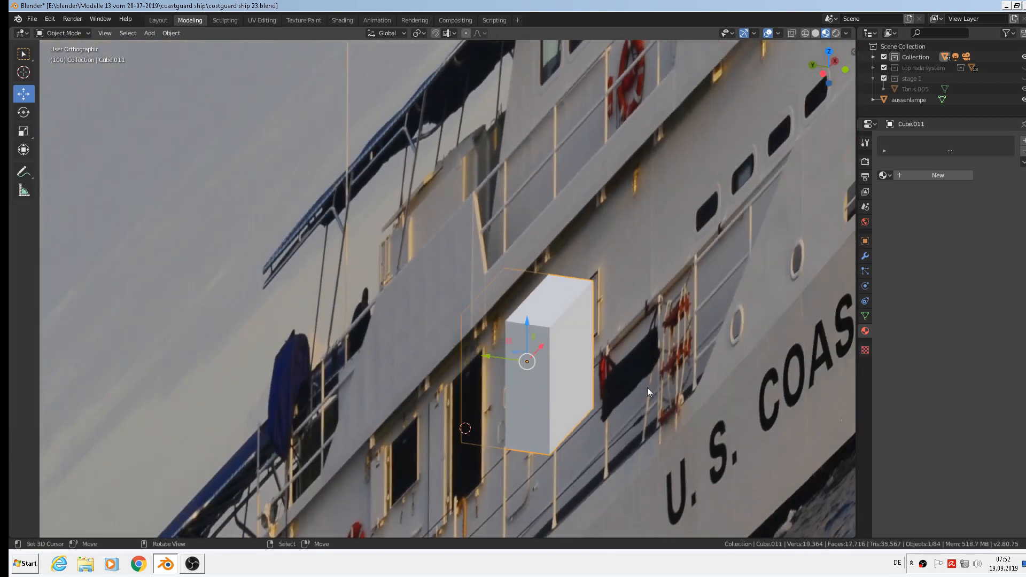
left_click_drag(484, 357, 582, 373)
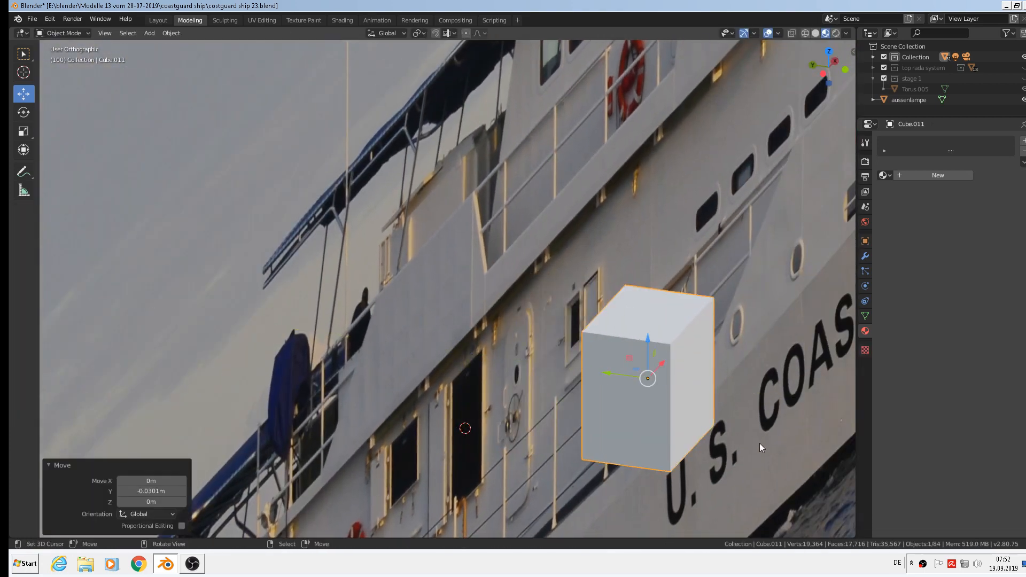
key("s")
key("y")
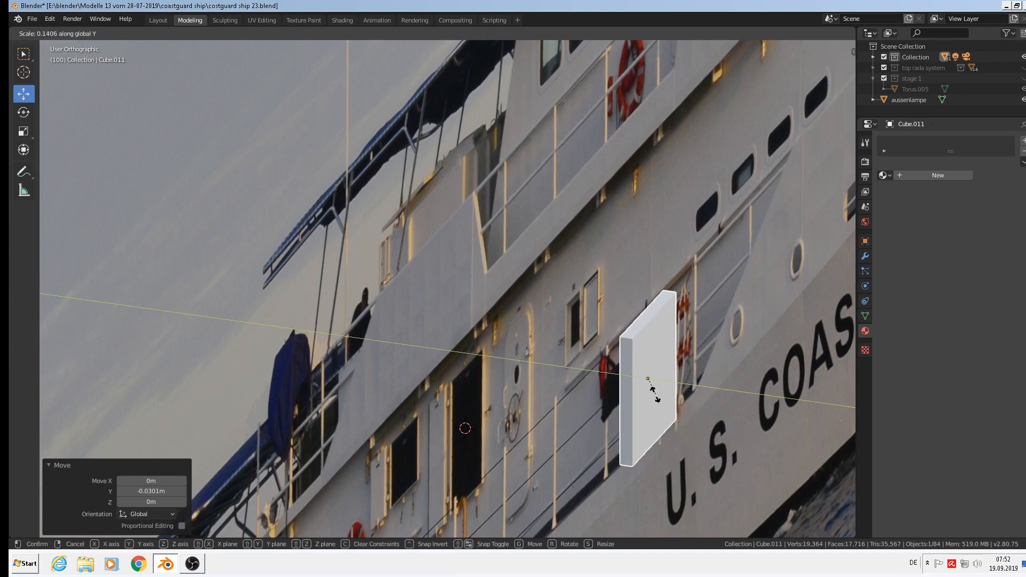
left_click(649, 389)
middle_click_drag(675, 387, 585, 358)
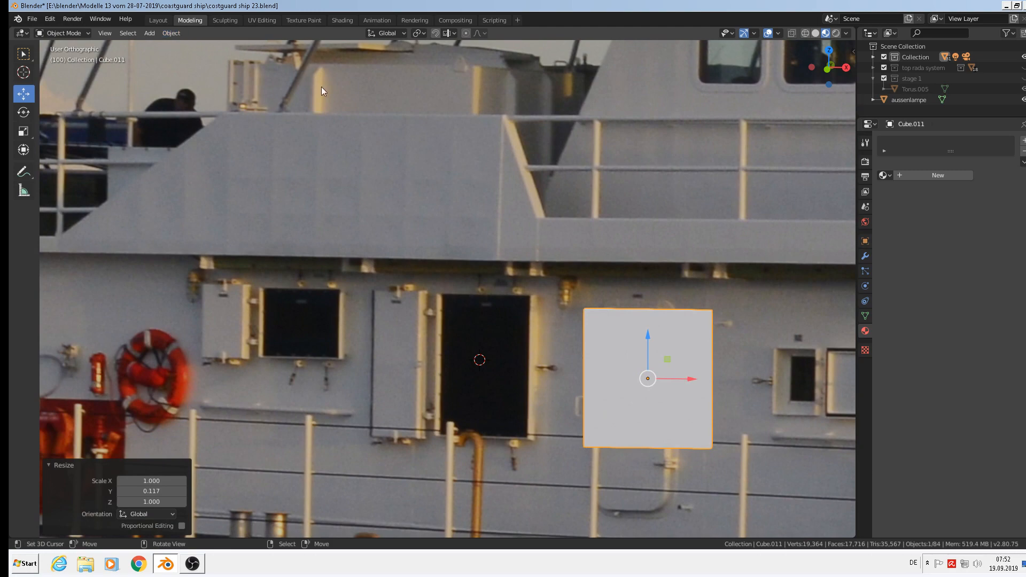
key("Tab")
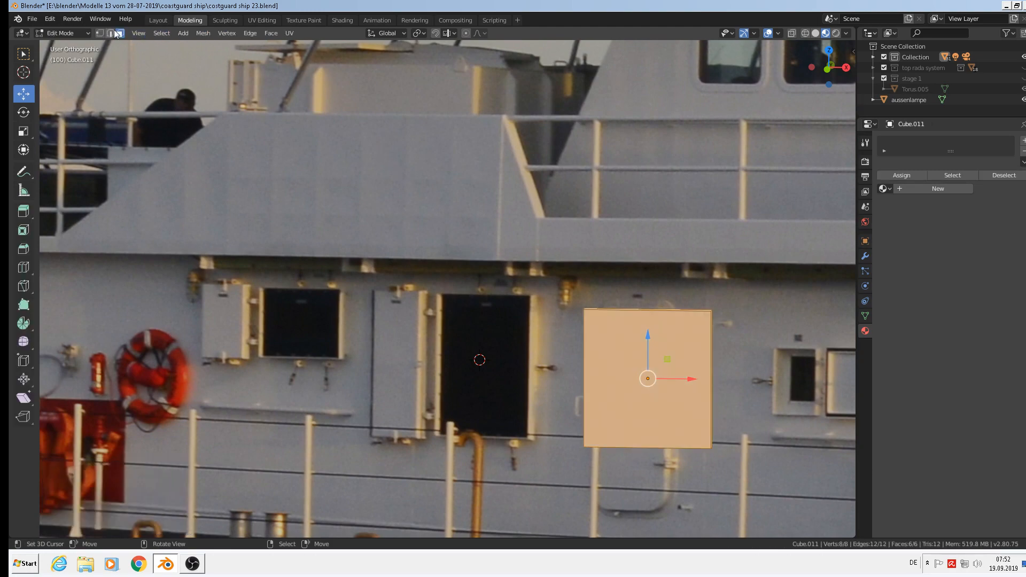
Extrude the slab's front face and scale it to 0.958, forming an inset rim.
left_click(679, 385)
middle_click_drag(692, 413, 740, 426)
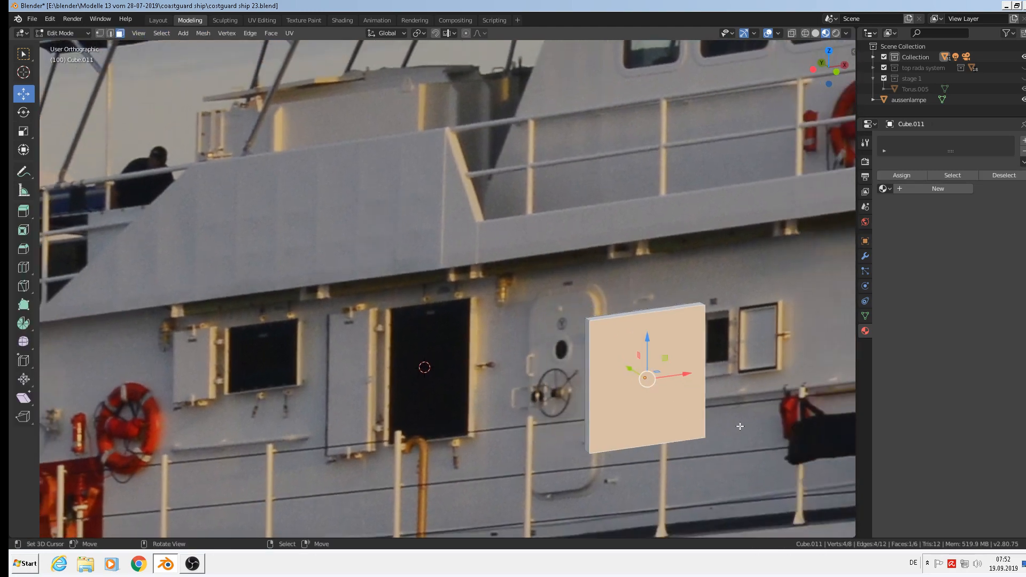
scroll(726, 410, "up", 3)
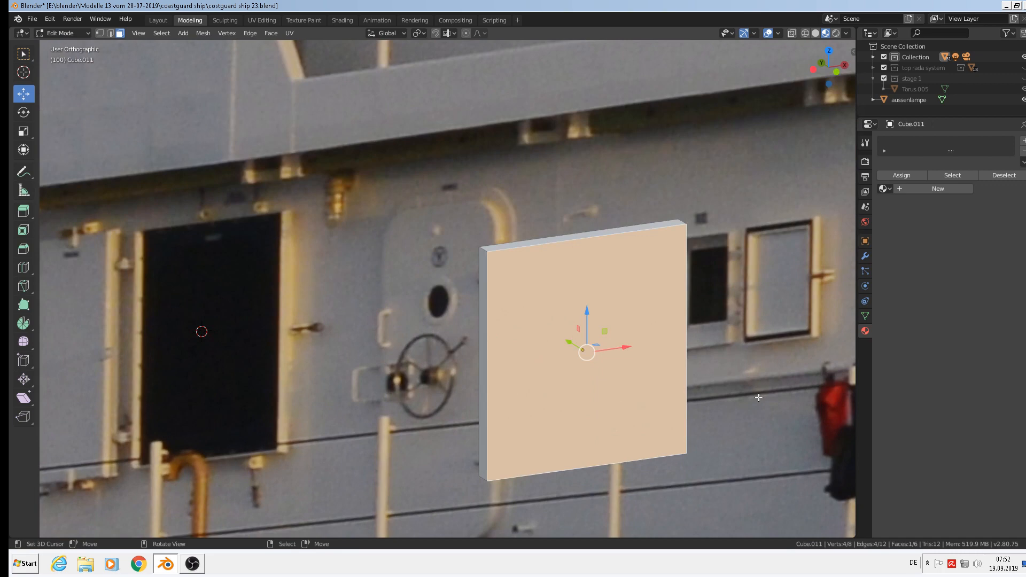
key("e")
key("s")
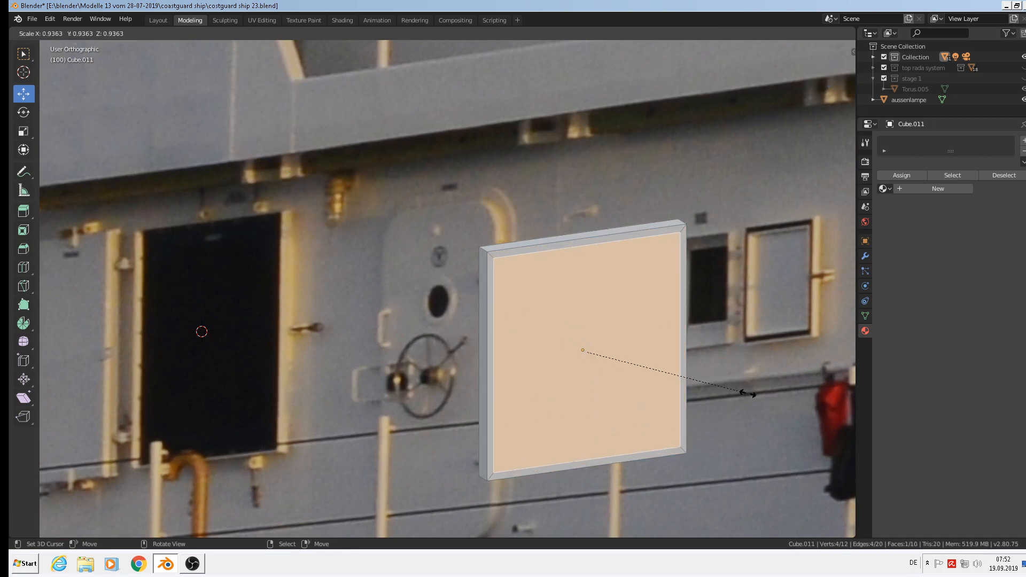
left_click(758, 394)
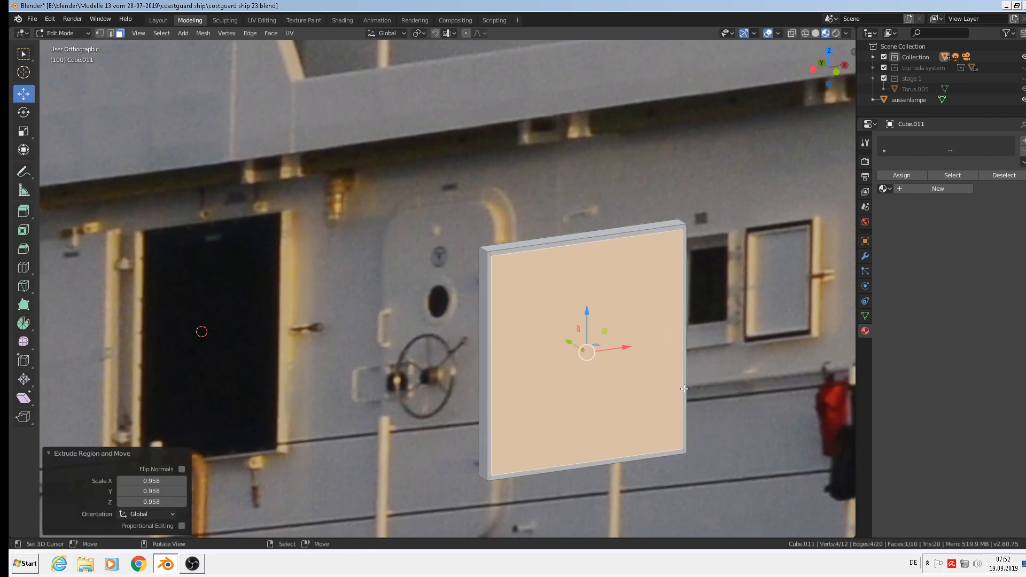
middle_click_drag(593, 347, 583, 360)
scroll(582, 361, "up", 2)
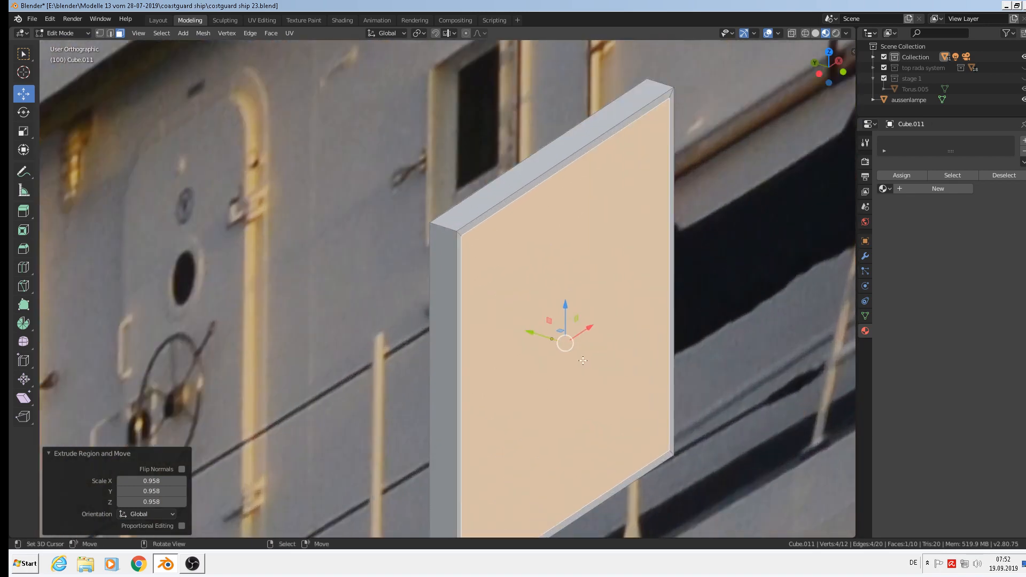
Extrude the inner face again and recess it 0.00178 m along Y.
key("e")
left_click(544, 362)
left_click_drag(533, 337, 513, 334)
scroll(504, 348, "down", 3)
middle_click_drag(504, 348, 403, 329)
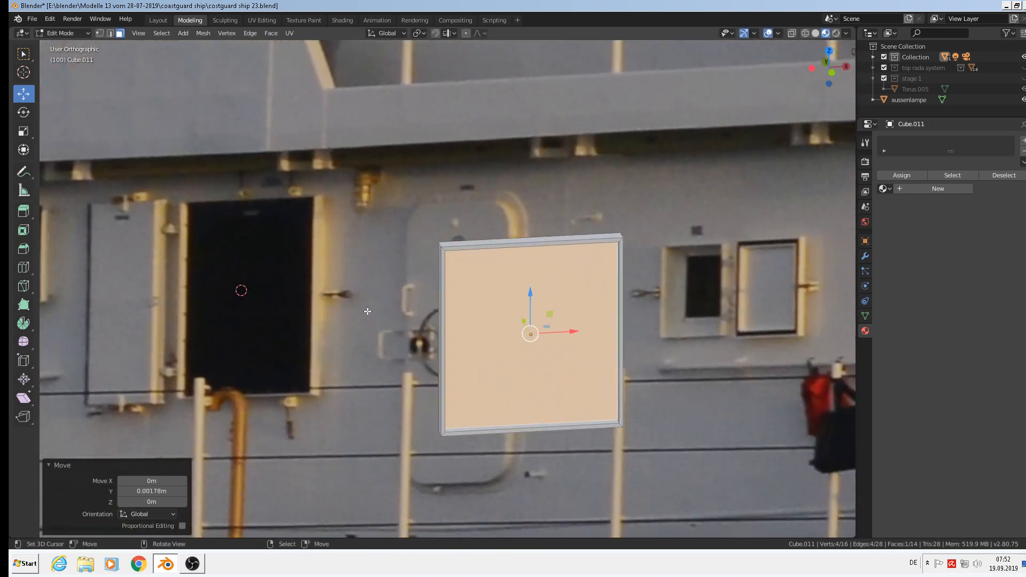
scroll(367, 311, "down", 3)
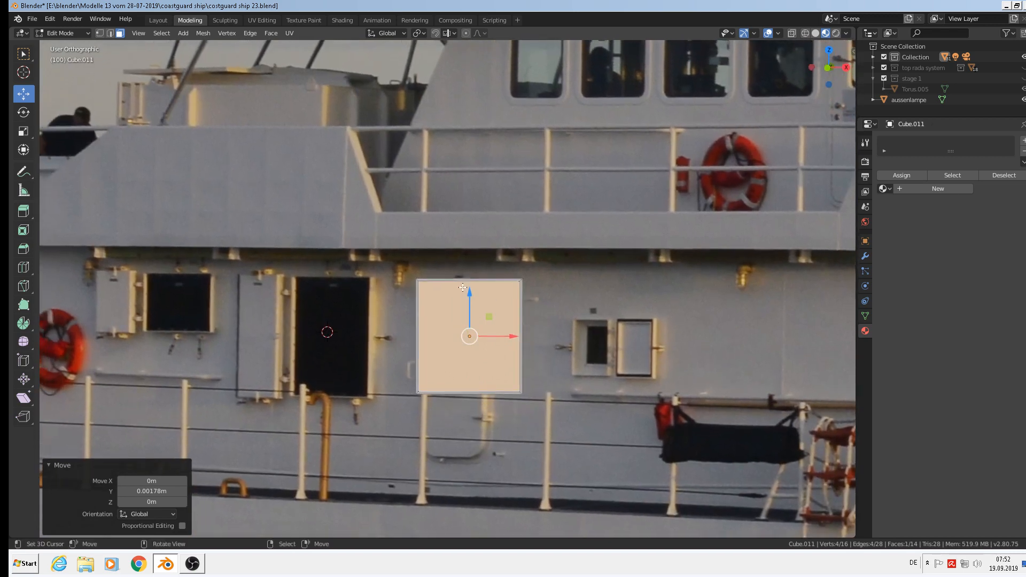
middle_click_drag(491, 360, 584, 303, "shift")
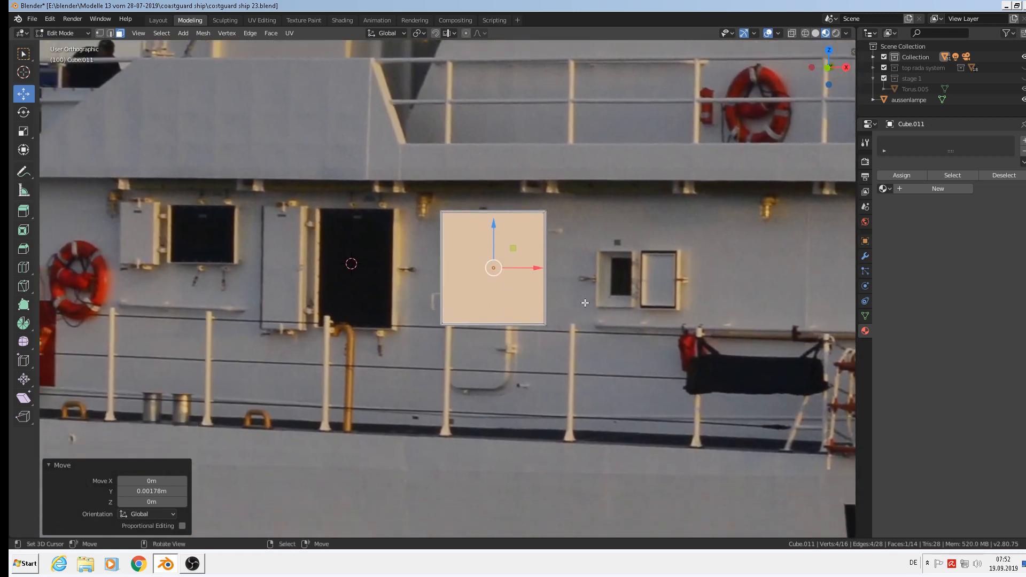
key("Tab")
Slide the panel right along X, then duplicate it and place the copy just left of it.
key("g")
key("x")
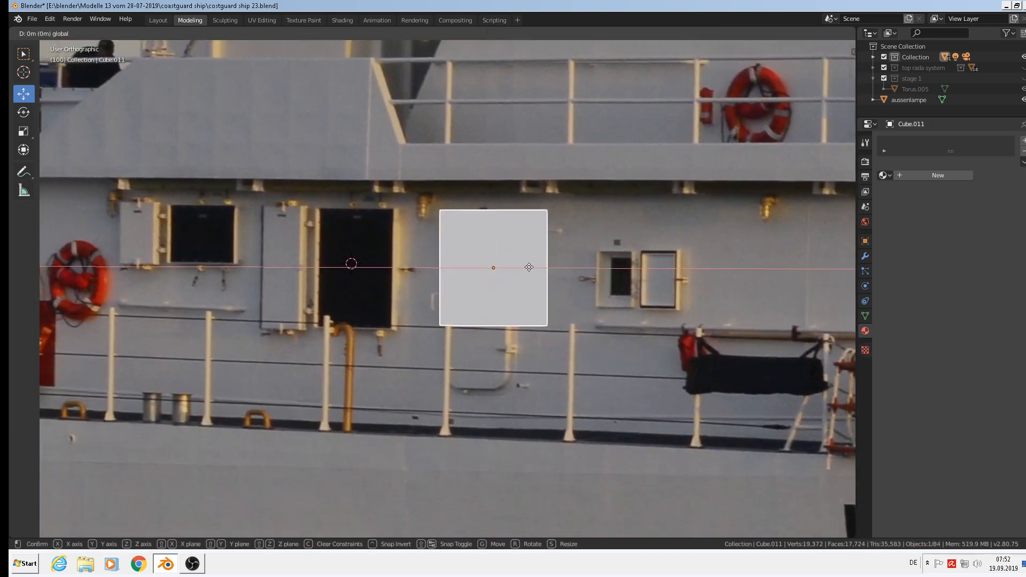
left_click(691, 278)
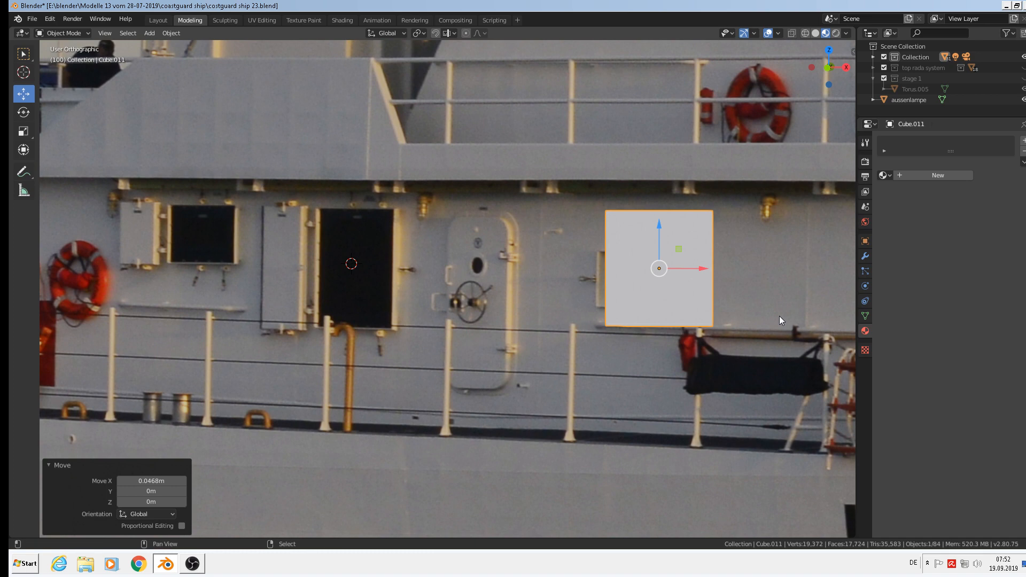
key("shift+d")
right_click(713, 267)
key("g")
key("x")
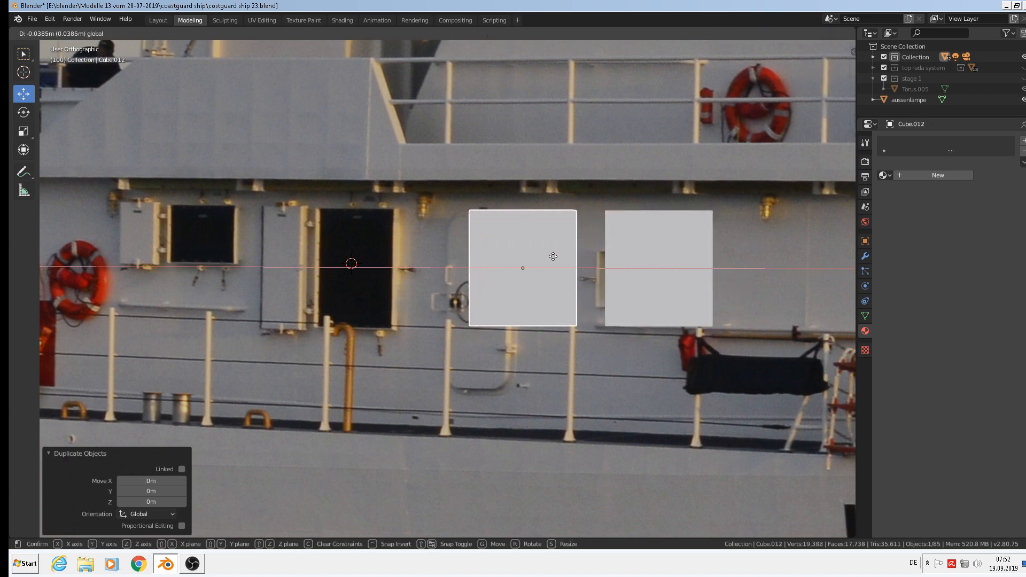
left_click(578, 262)
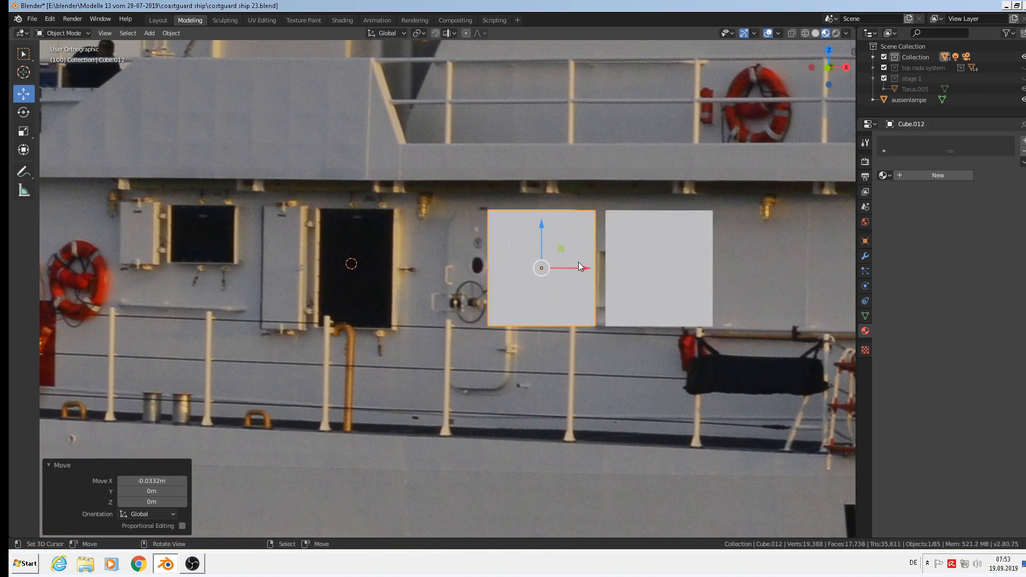
In Edit Mode, push the copied panel's front face along its depth.
scroll(569, 267, "up", 3)
middle_click_drag(570, 286, 466, 263)
scroll(544, 264, "up", 2)
key("Tab")
left_click_drag(466, 263, 494, 279)
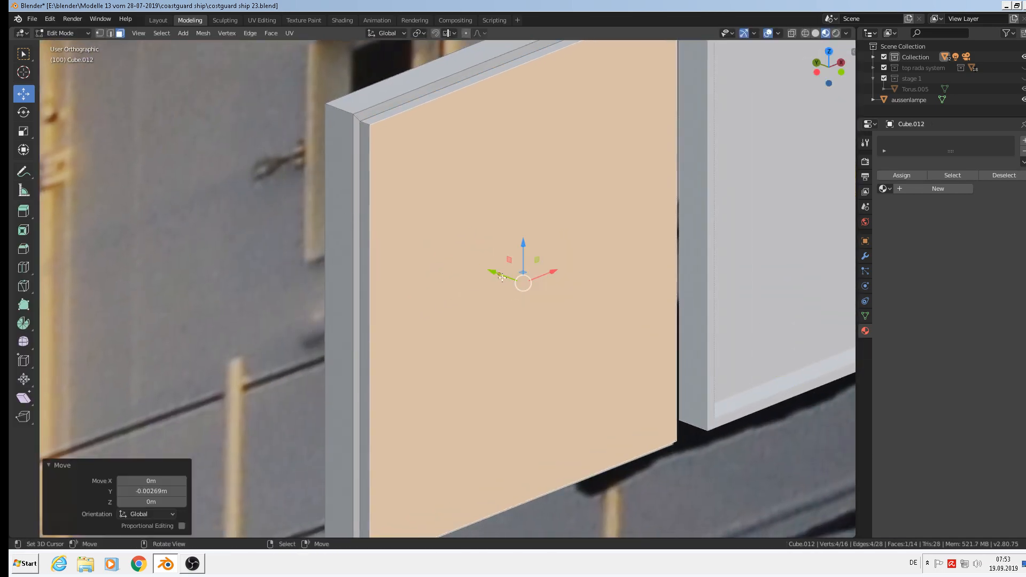
scroll(588, 291, "down", 3)
middle_click_drag(699, 214, 566, 239)
scroll(653, 269, "down", 4)
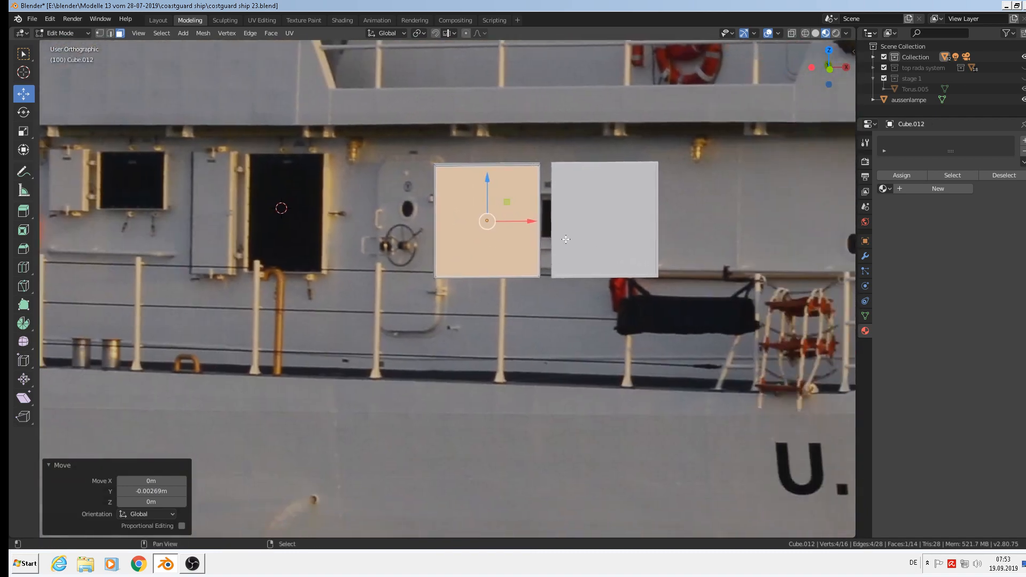
scroll(590, 216, "down", 1)
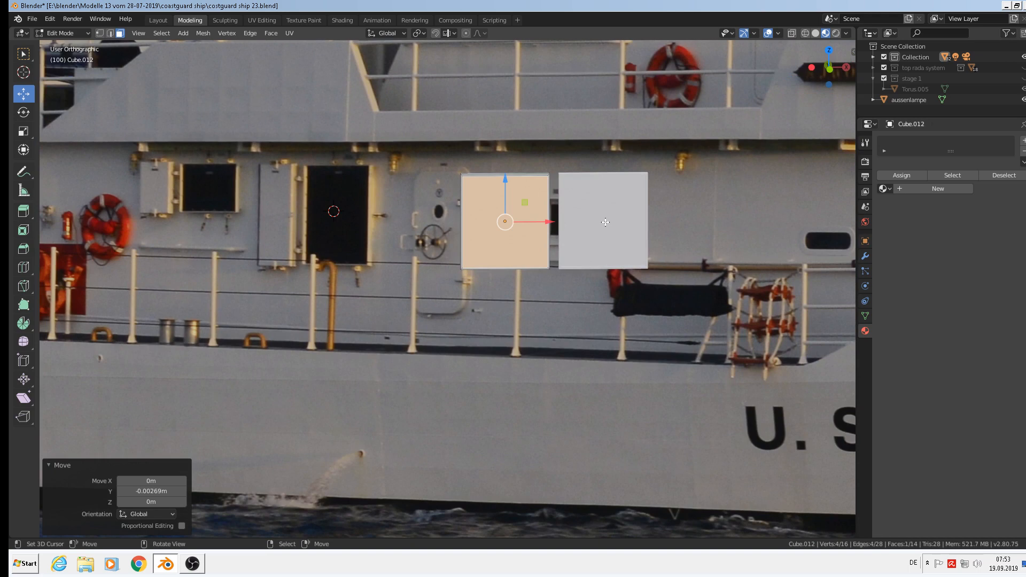
key("Tab")
Move both panels right together, then duplicate the right-hand panel alone.
left_click(605, 223, "shift")
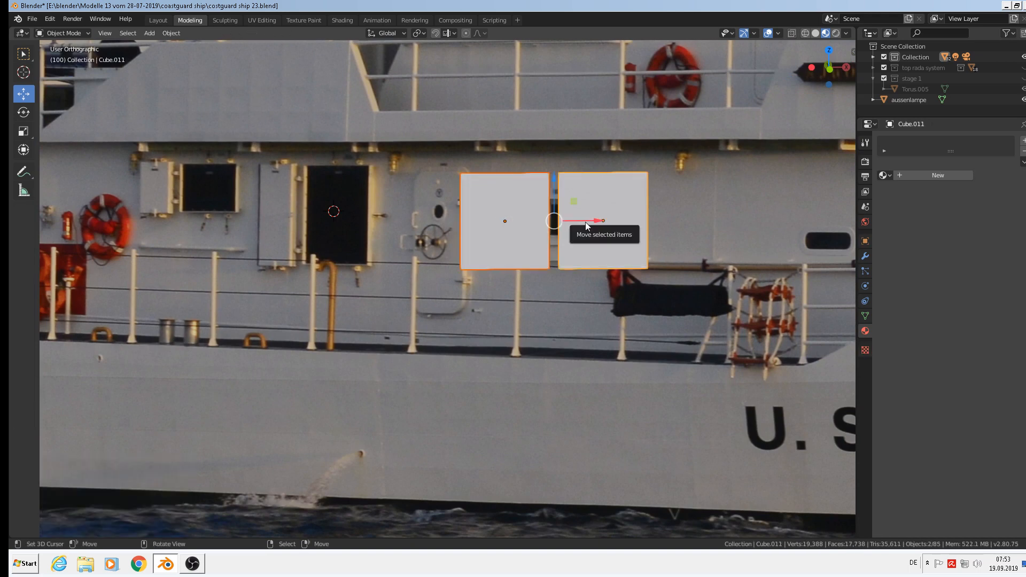
left_click_drag(577, 221, 799, 237)
middle_click_drag(798, 236, 650, 232, "shift")
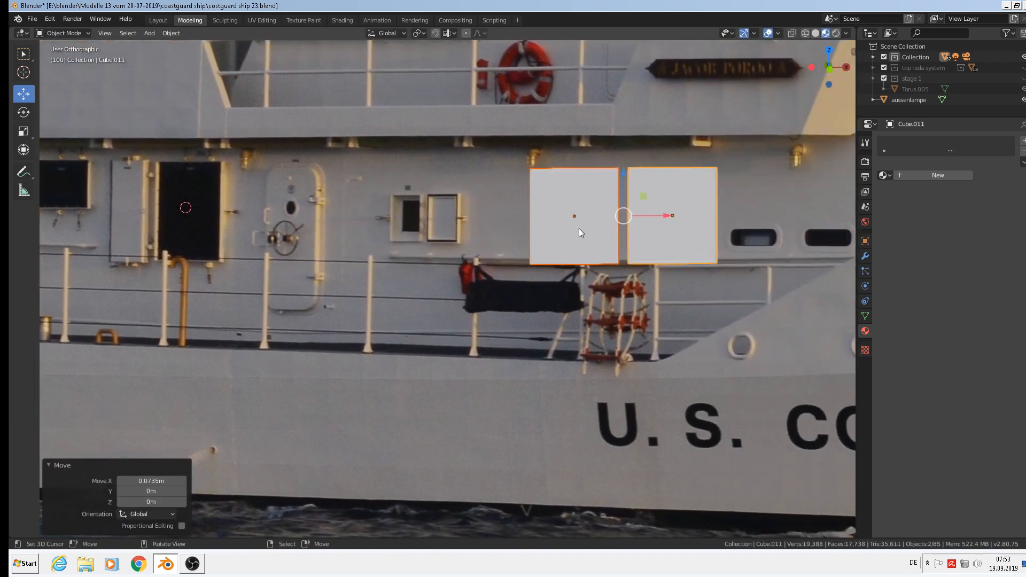
middle_click_drag(396, 218, 529, 223, "shift")
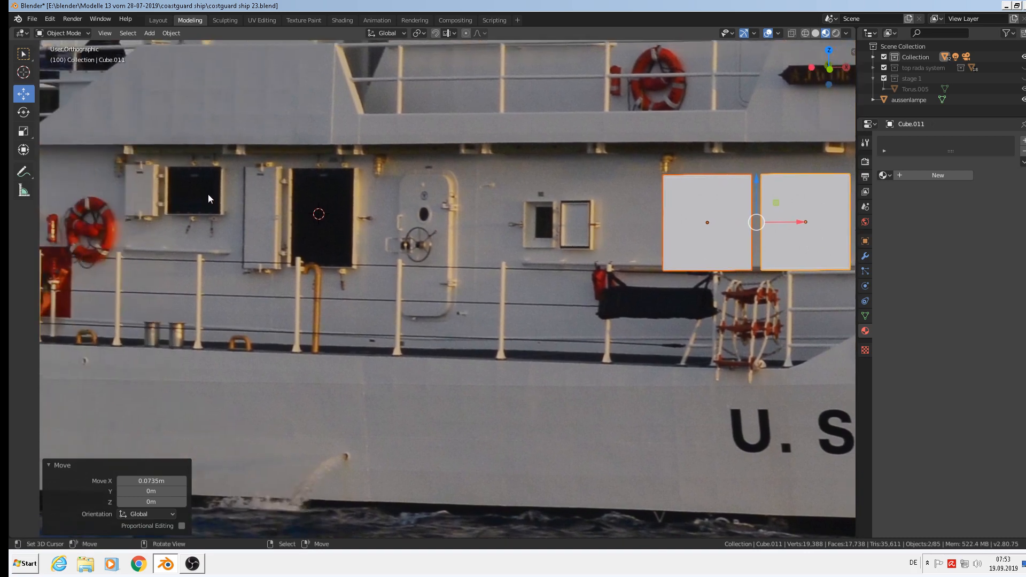
left_click(796, 223)
key("shift+d")
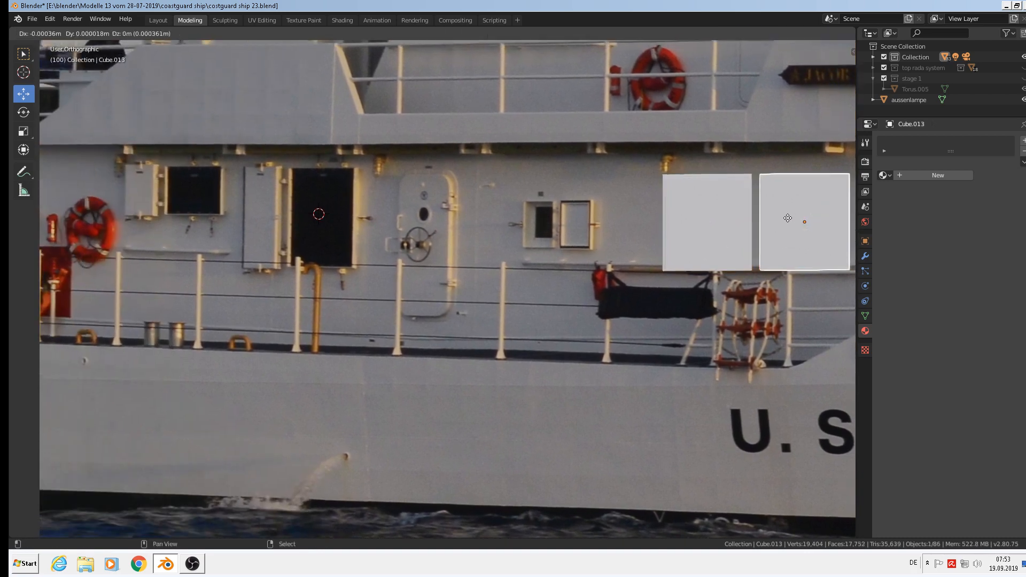
Place the copy over the dark door and scale it to 0.592 in Z and 0.854 in X.
left_click(267, 192)
middle_click_drag(357, 249, 463, 277, "shift")
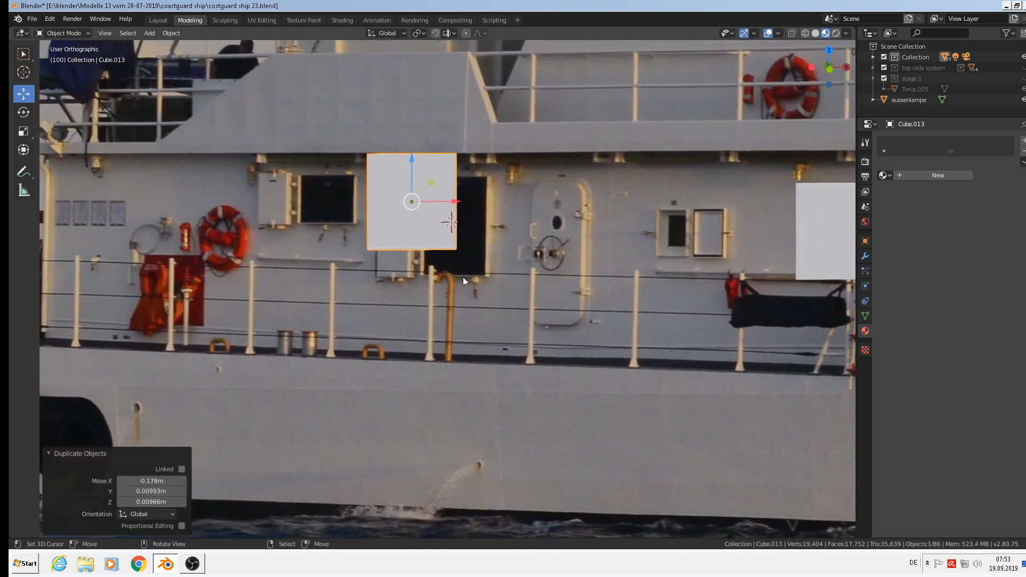
key("s")
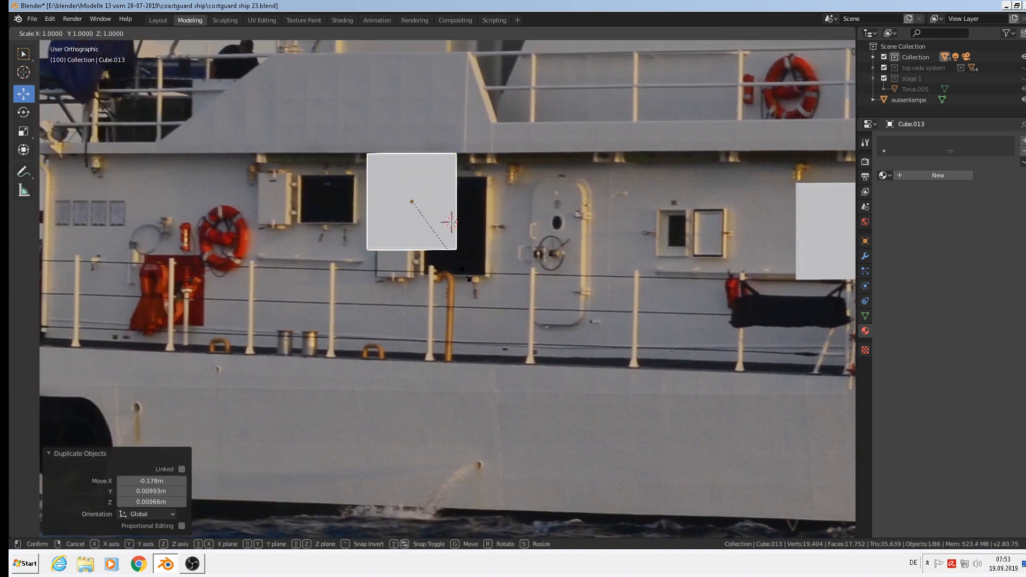
key("z")
left_click(481, 249)
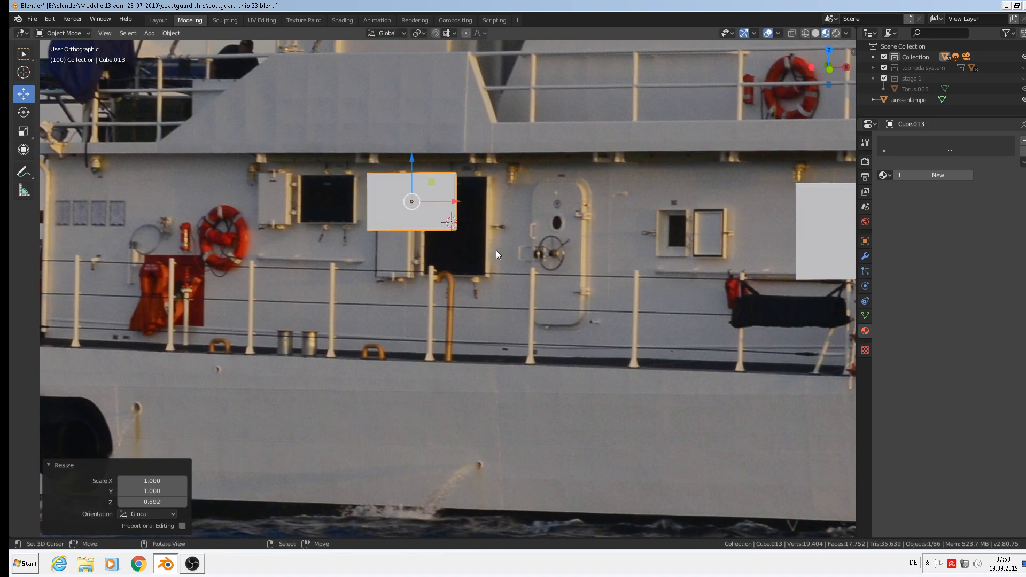
key("s")
key("x")
left_click(457, 242)
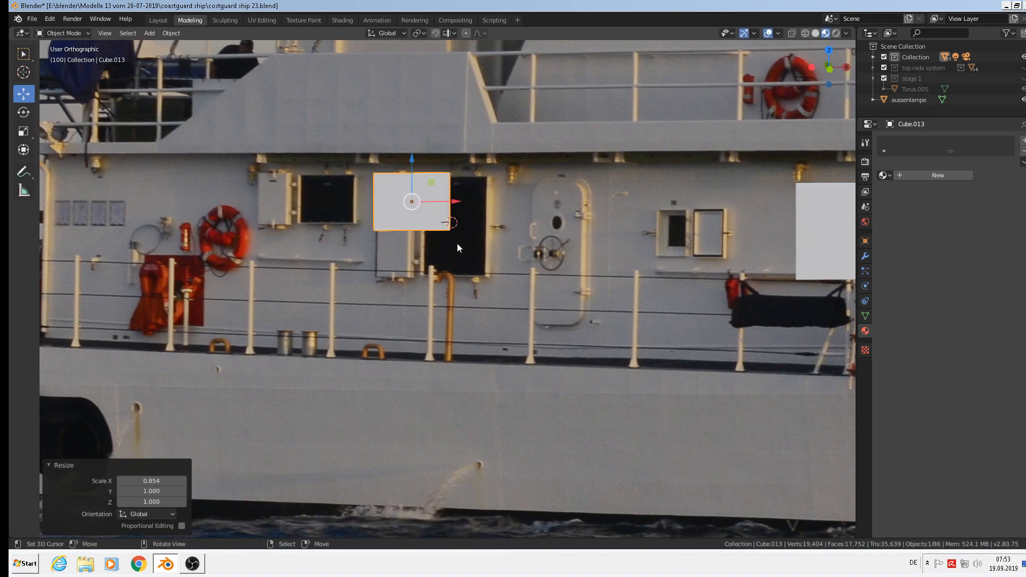
Shift the resized panel right over the door and duplicate it.
scroll(339, 223, "up", 3)
middle_click_drag(339, 223, 488, 275, "shift")
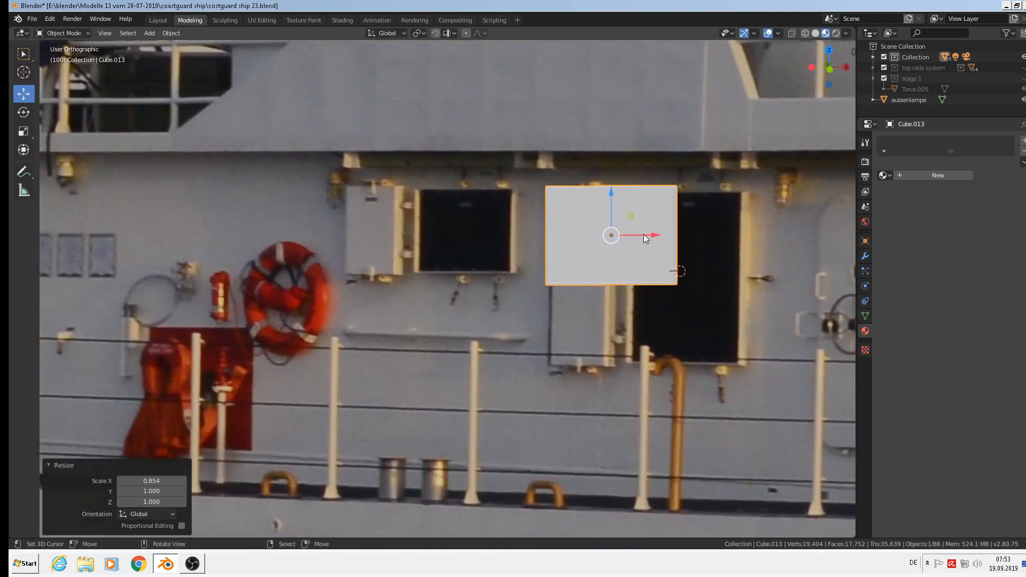
left_click_drag(645, 238, 716, 237)
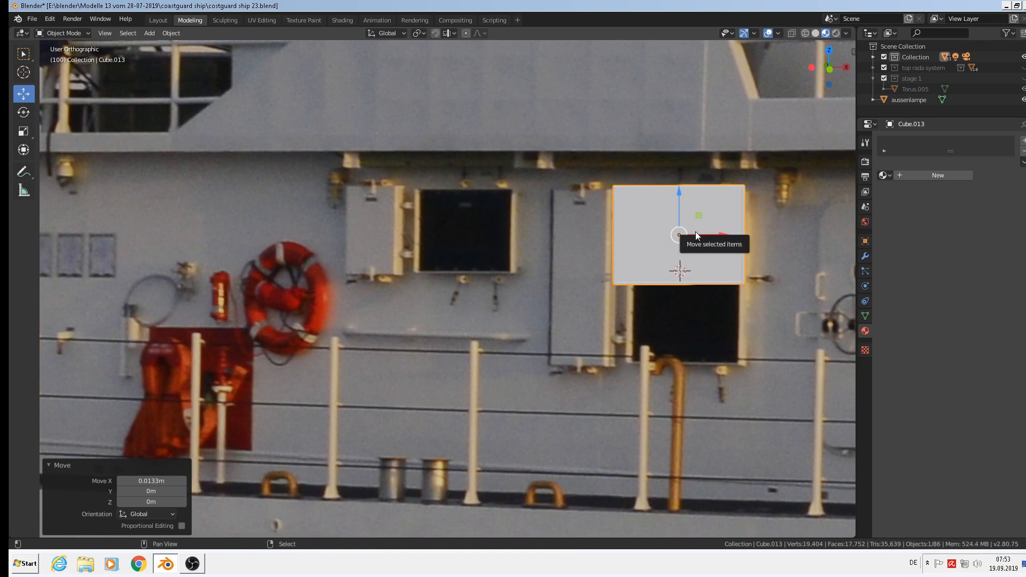
key("shift+s")
key("Escape")
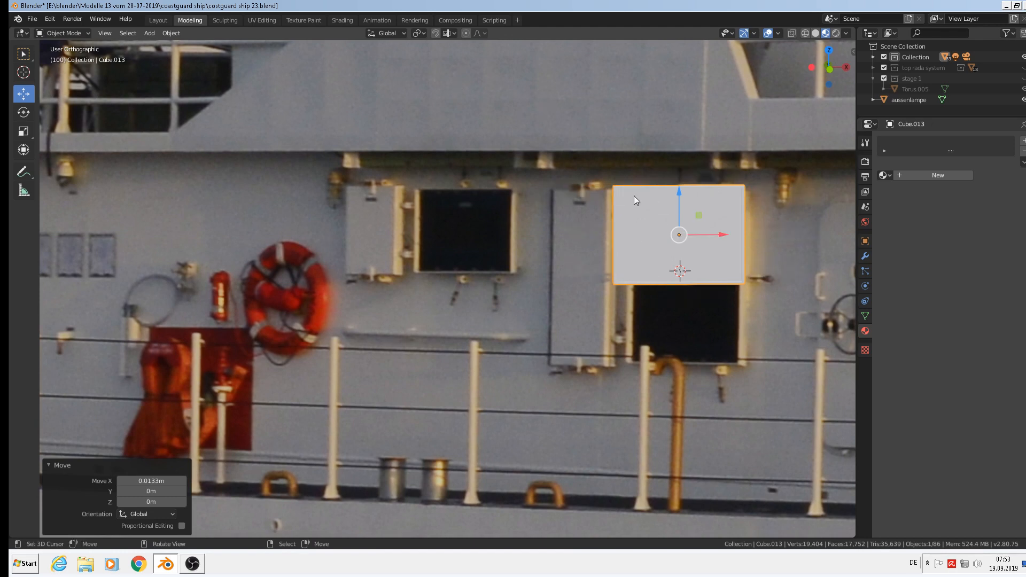
key("shift+d")
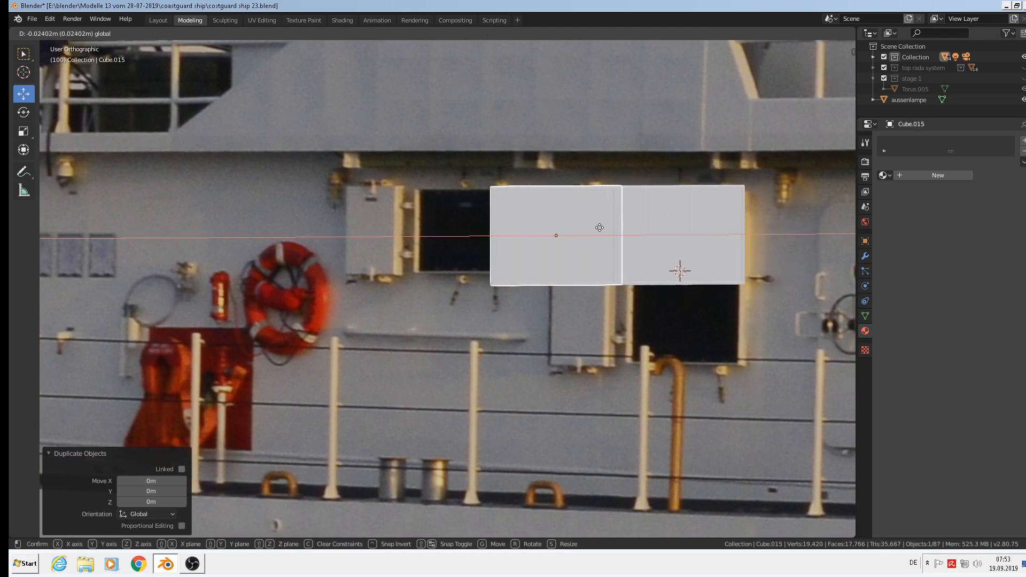
Set the copy beside the door panel along X and push its inner face slightly outward.
key("x")
left_click(581, 230)
middle_click_drag(601, 246, 647, 276)
scroll(547, 236, "up", 5)
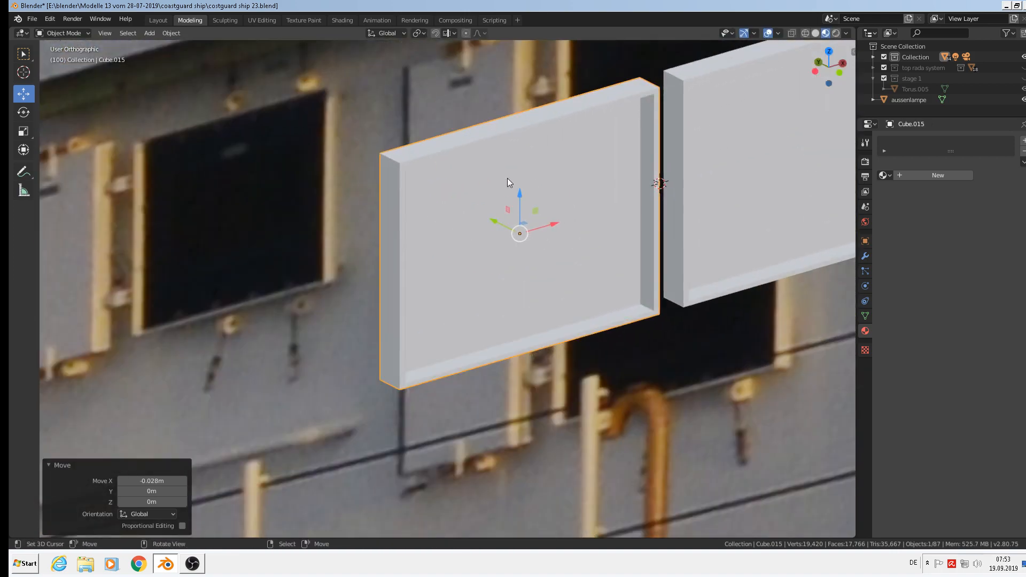
key("Tab")
left_click_drag(481, 219, 507, 230)
scroll(507, 230, "down", 3)
scroll(538, 257, "up", 2)
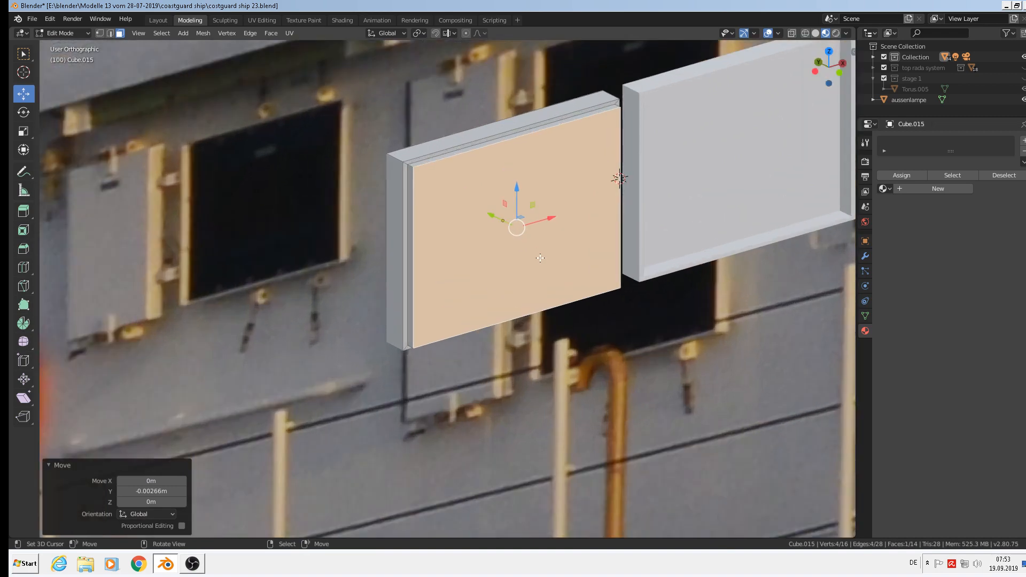
scroll(540, 258, "down", 1)
Bevel the border around the panel's inner face.
key("Tab")
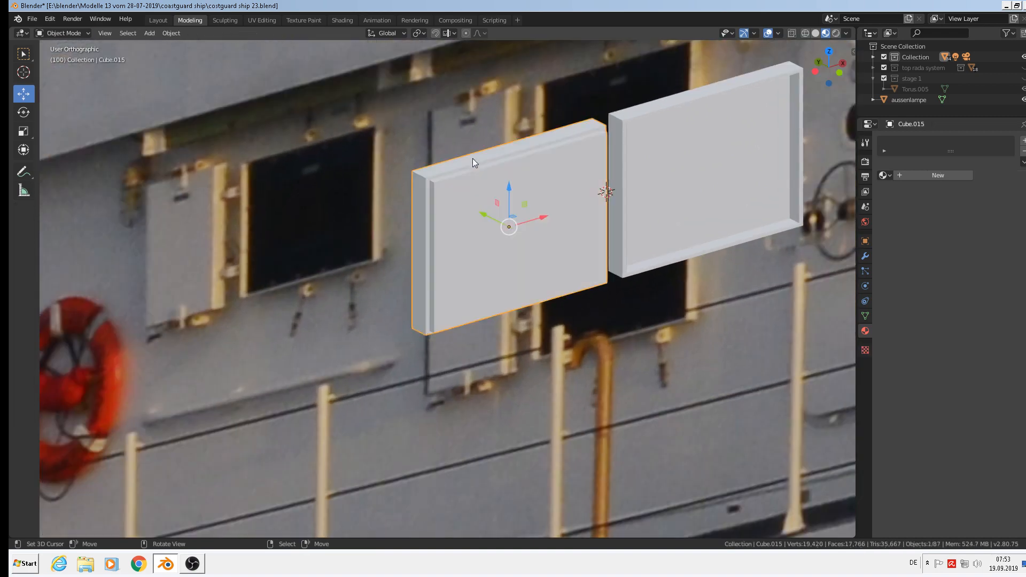
scroll(462, 176, "up", 1)
key("Tab")
scroll(460, 181, "up", 3)
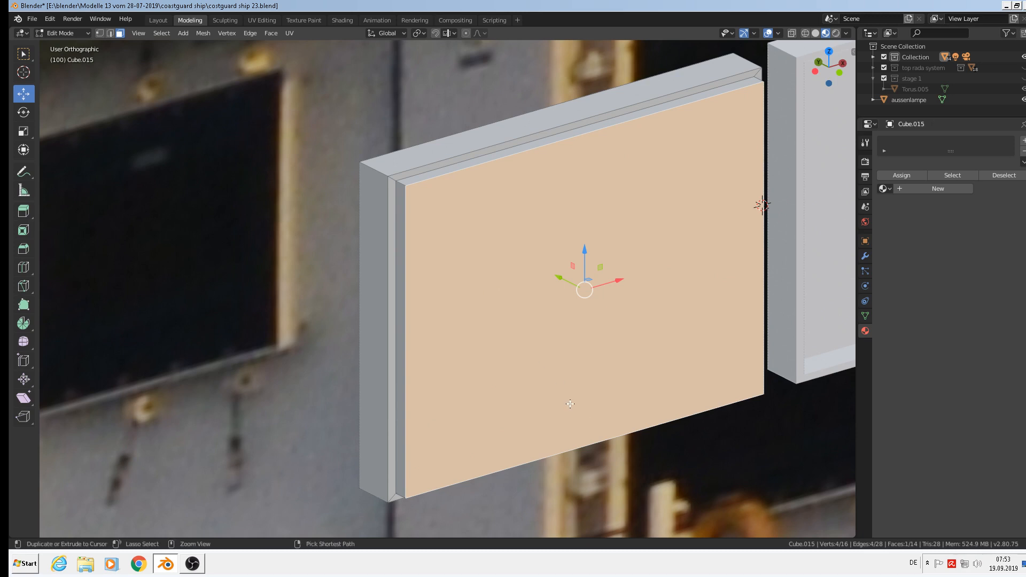
key("ctrl+b")
left_click(585, 411)
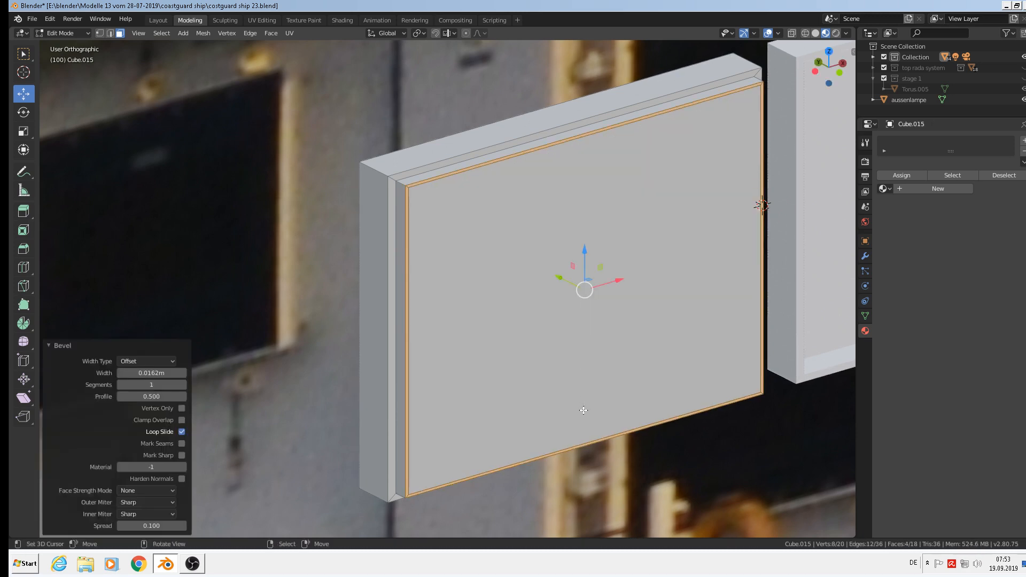
In edge select, pick the face loop plus the top, left, bottom and lower-left frame edges.
left_click(112, 33)
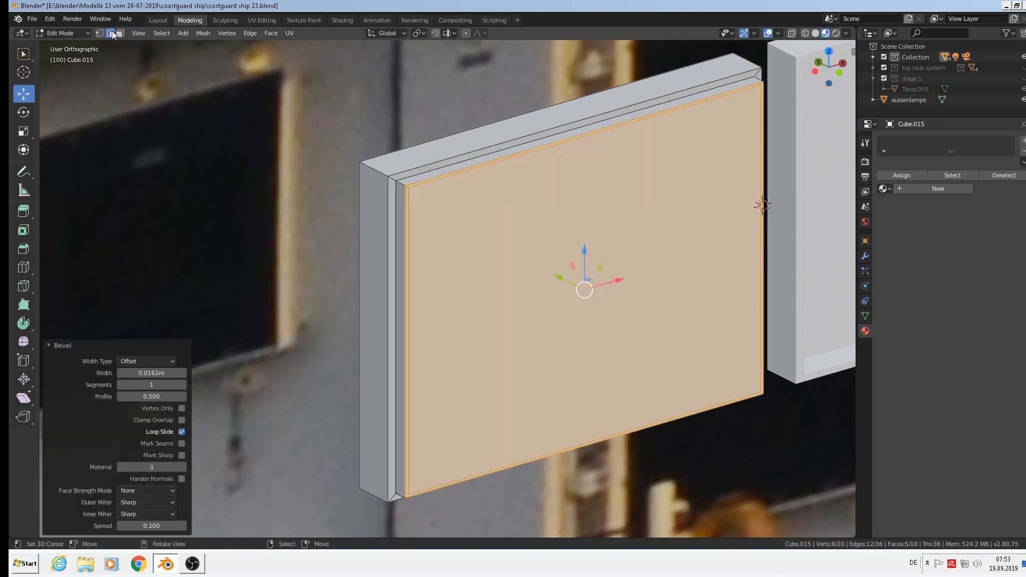
left_click(427, 160, "alt")
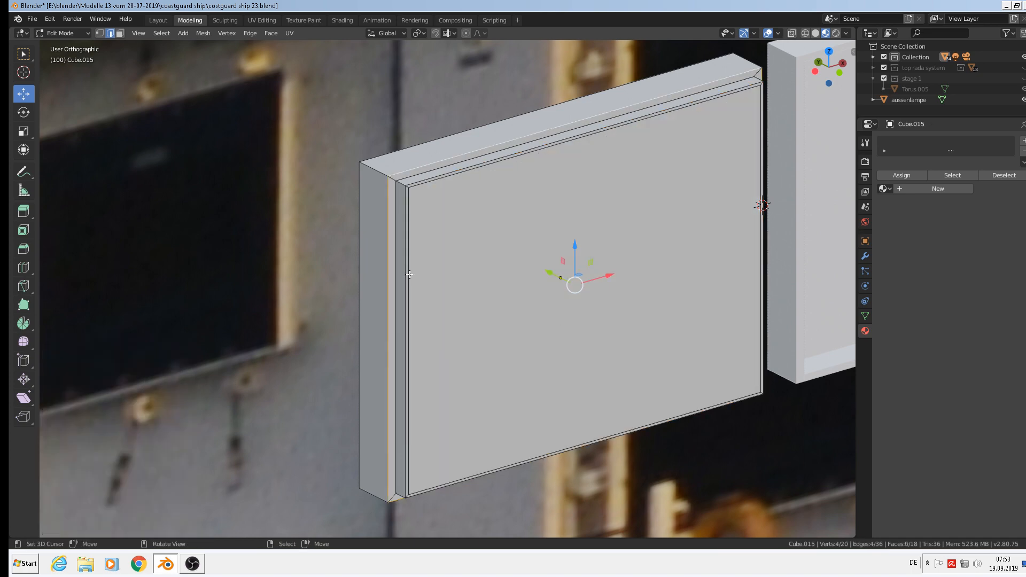
left_click(379, 179, "shift")
left_click(753, 59, "shift")
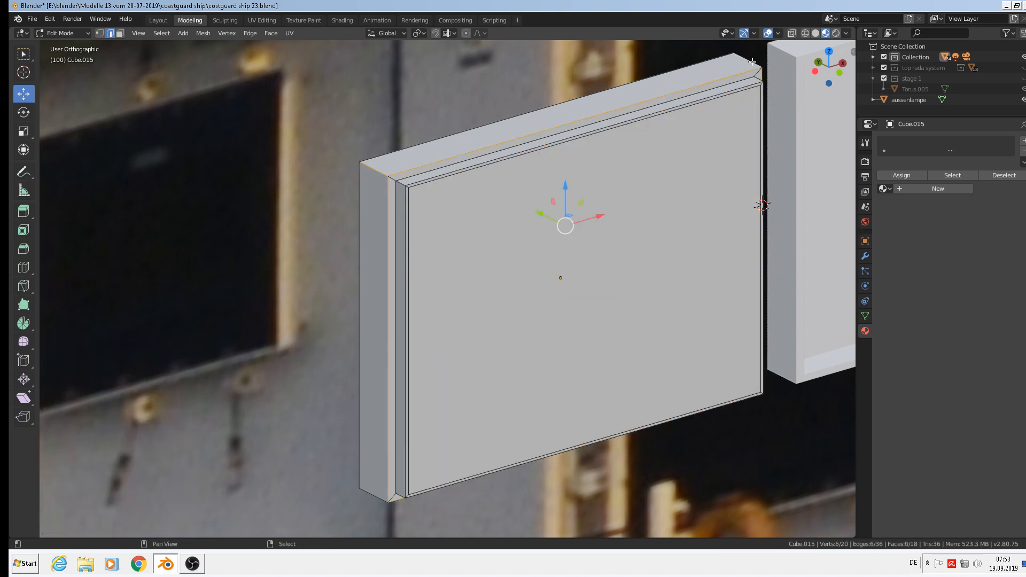
middle_click_drag(751, 62, 343, 451)
left_click(331, 418, "shift")
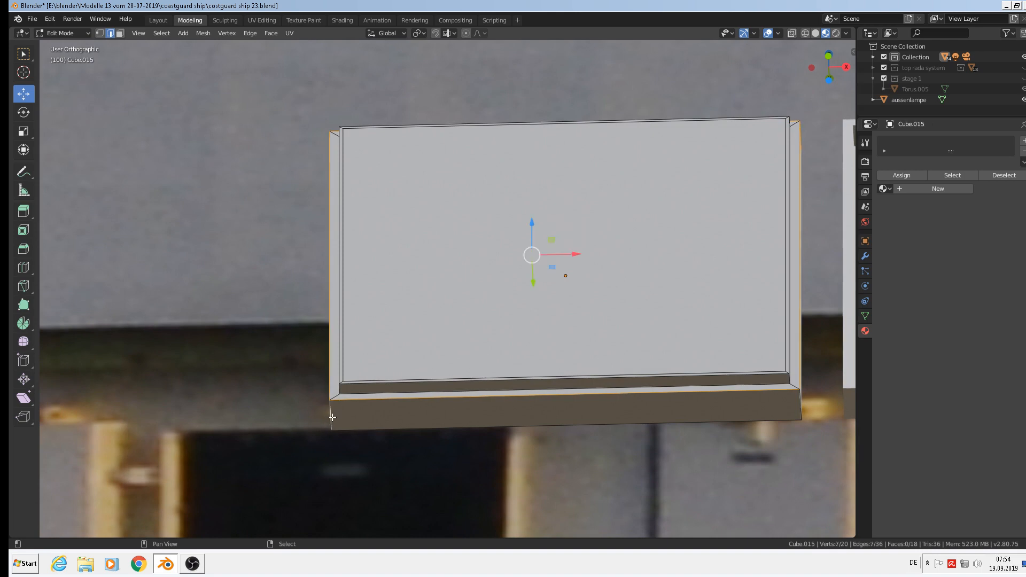
left_click(801, 406, "shift")
scroll(797, 394, "up", 6)
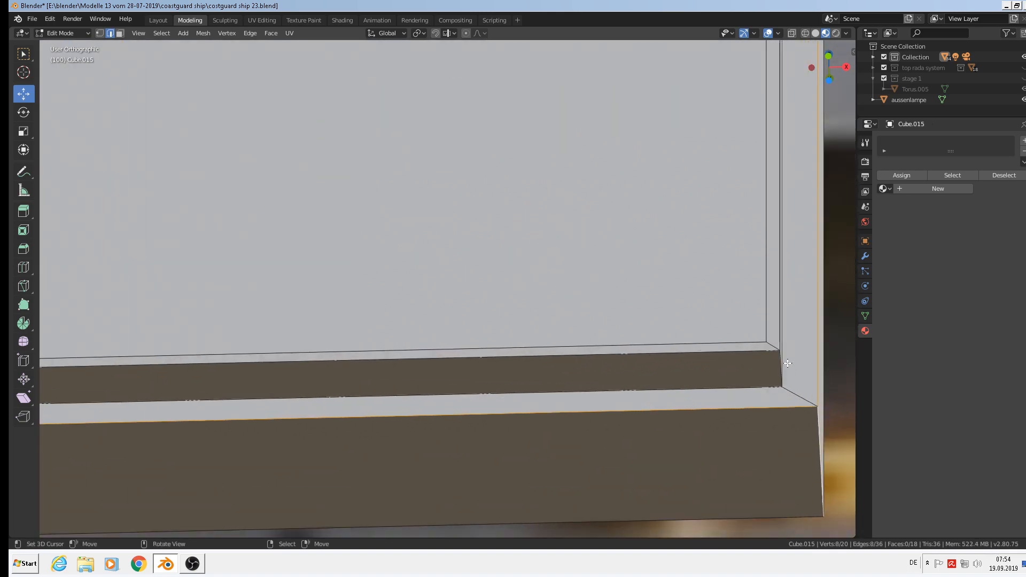
left_click(586, 407, "shift")
middle_click_drag(586, 407, 59, 344, "shift")
scroll(59, 344, "down", 1)
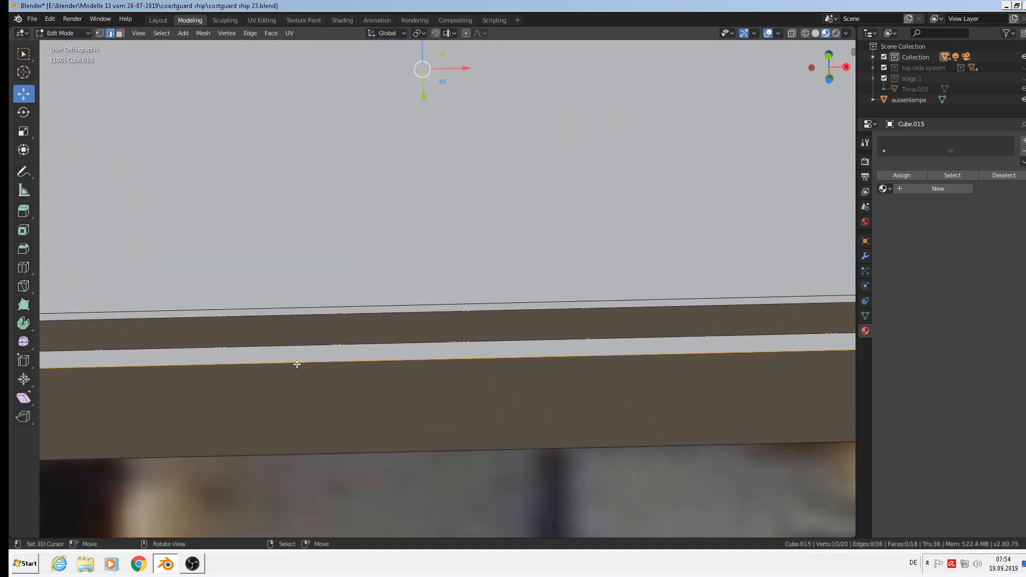
scroll(320, 359, "down", 3)
middle_click_drag(327, 355, 711, 341, "shift")
left_click(440, 345, "shift")
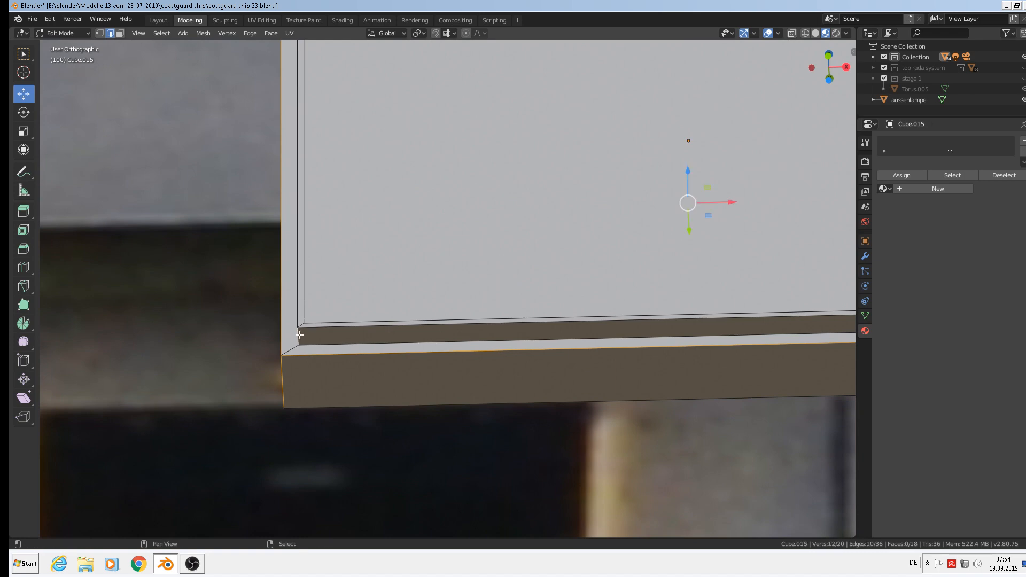
Add the top-left frame edge and the diagonal corner edge underneath to the selection.
middle_click_drag(440, 345, 360, 247)
scroll(336, 138, "up", 5)
left_click(336, 138, "shift")
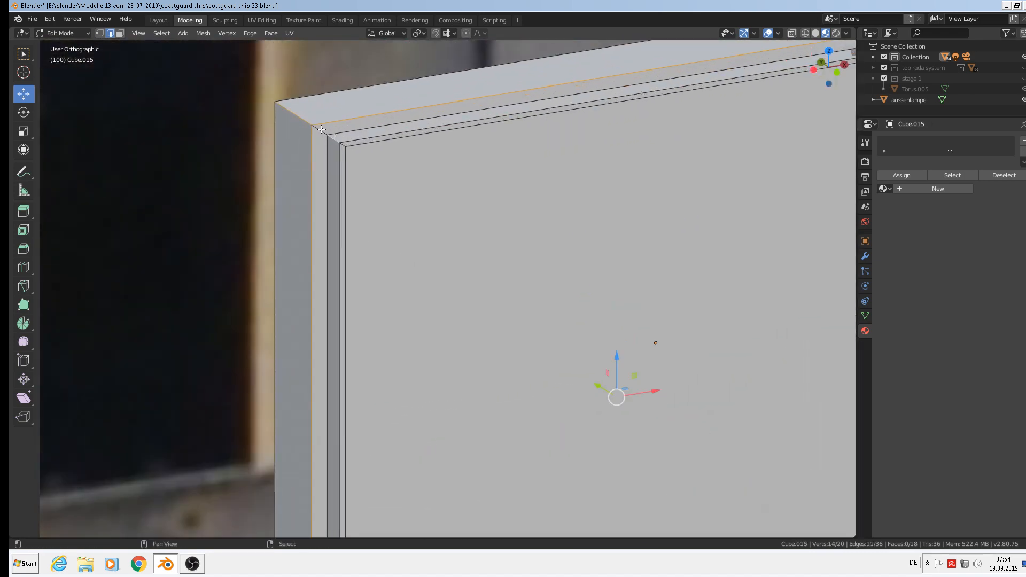
middle_click_drag(821, 99, 534, 287, "shift")
middle_click_drag(644, 288, 589, 277)
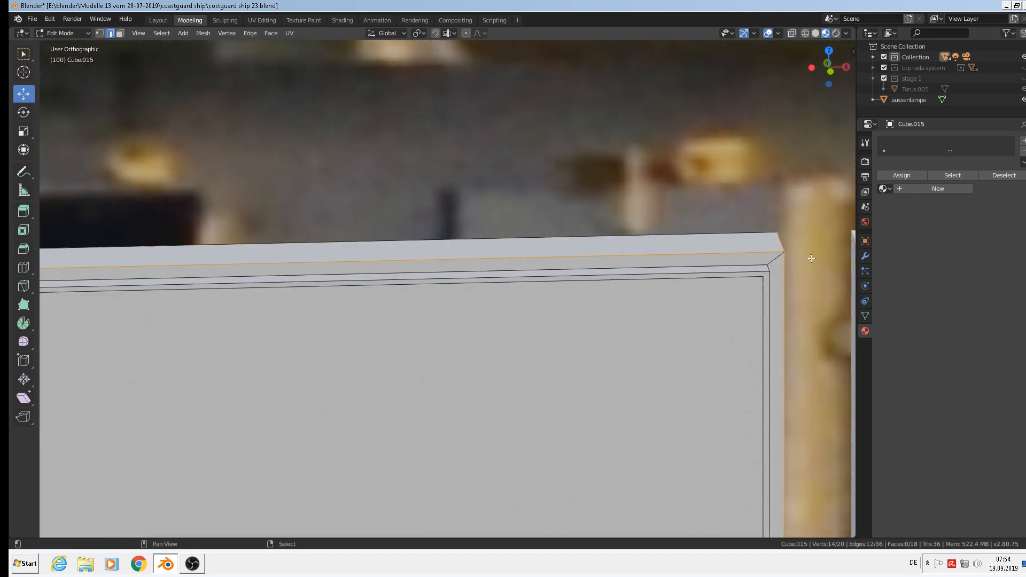
left_click(767, 271, "shift")
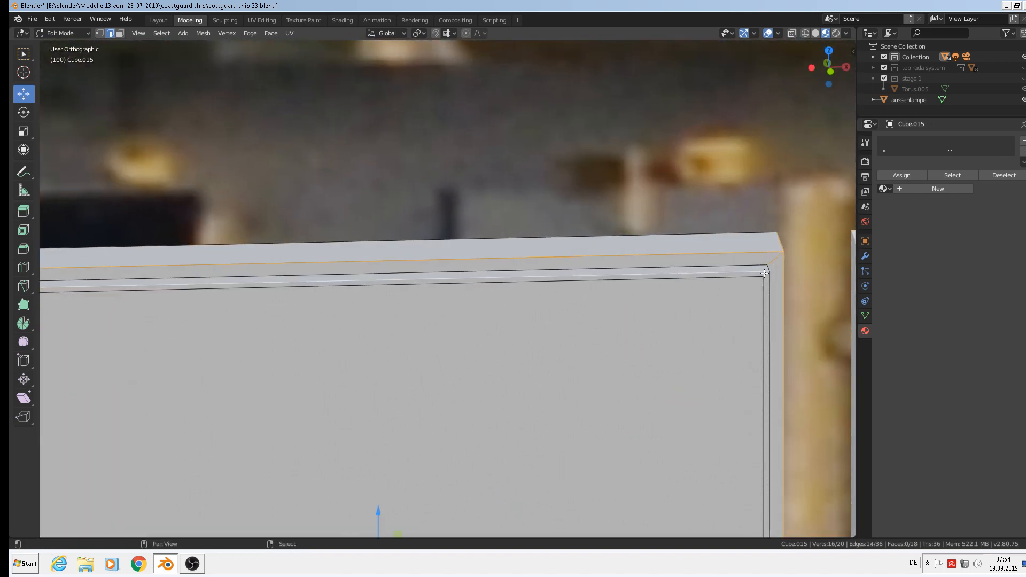
left_click(765, 273, "shift")
middle_click_drag(795, 287, 752, 386)
scroll(752, 386, "down", 4)
middle_click_drag(750, 433, 777, 140, "shift")
middle_click_drag(777, 306, 782, 279)
scroll(783, 280, "up", 3)
right_click(785, 281, "shift")
middle_click_drag(725, 292, 213, 300)
scroll(168, 281, "down", 4)
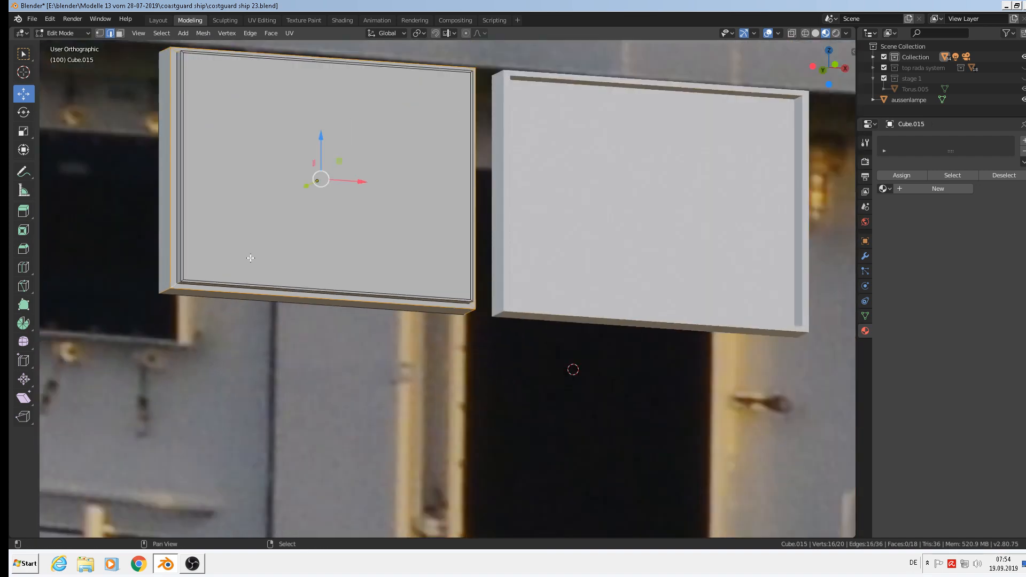
middle_click_drag(250, 256, 293, 353, "shift")
Bevel the selected frame edges 0.0176 m wide with a single segment.
key("ctrl+b")
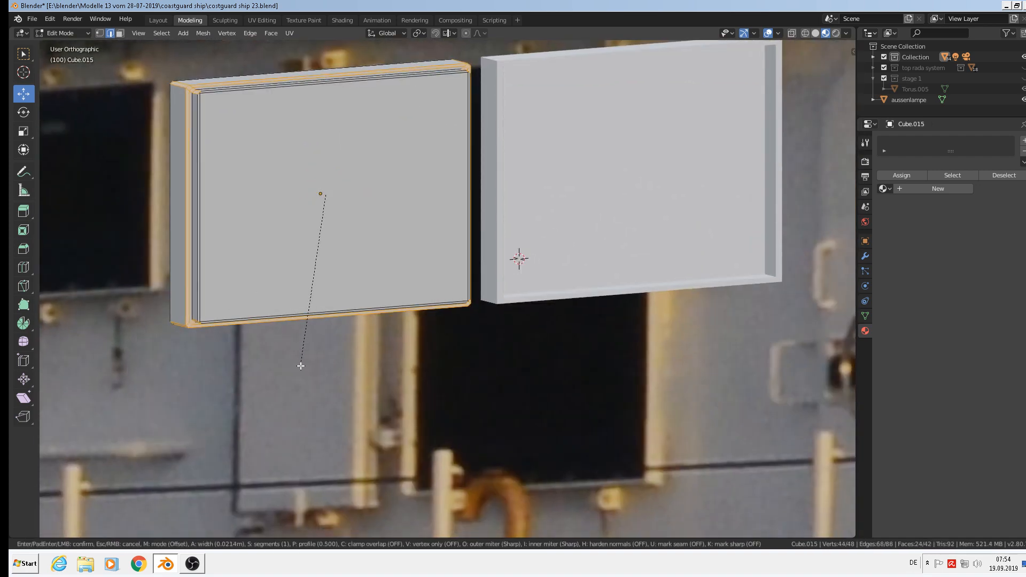
left_click(300, 362)
middle_click_drag(560, 192, 530, 315, "shift")
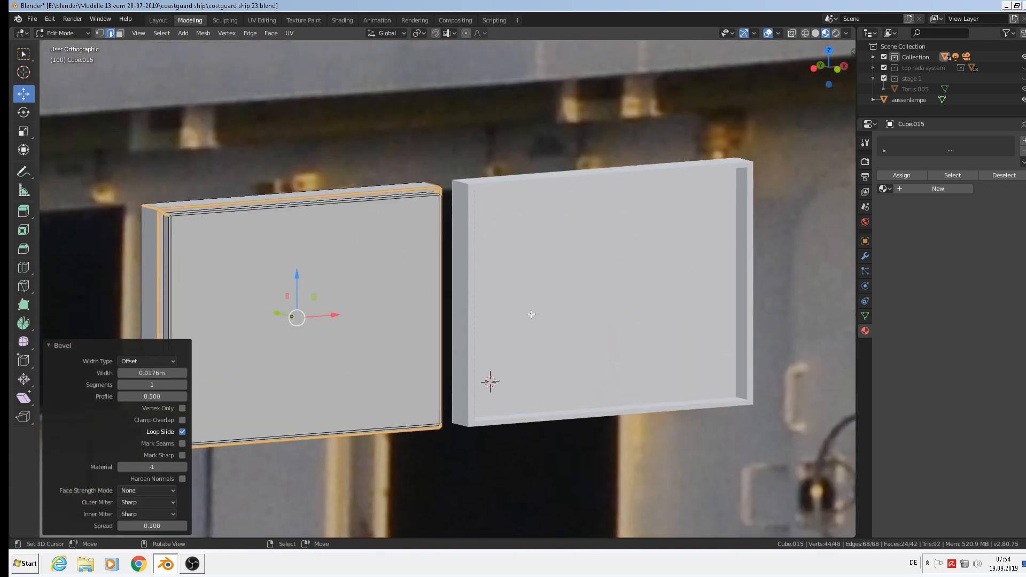
key("Tab")
right_click(508, 175)
In Edit Mode on Cube.013, select the outer front edge loop, inner top edge ring and top-left corner edge.
key("Tab")
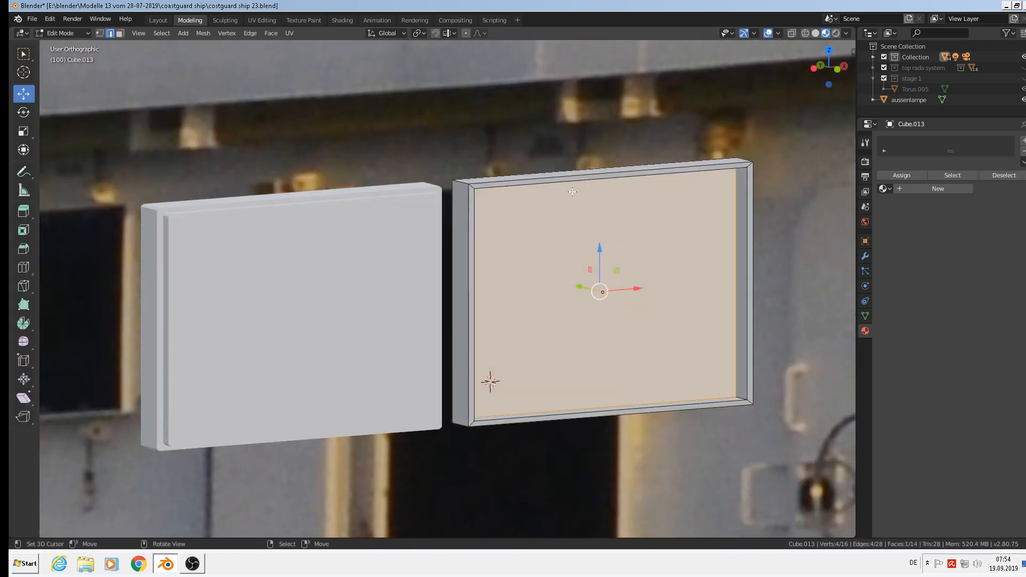
scroll(505, 193, "up", 2)
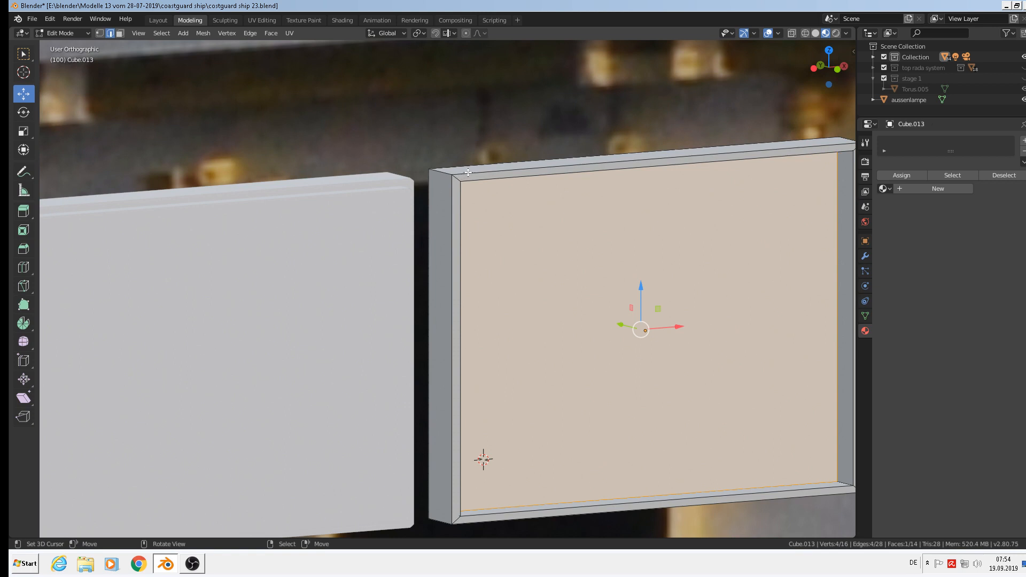
right_click(469, 173, "alt")
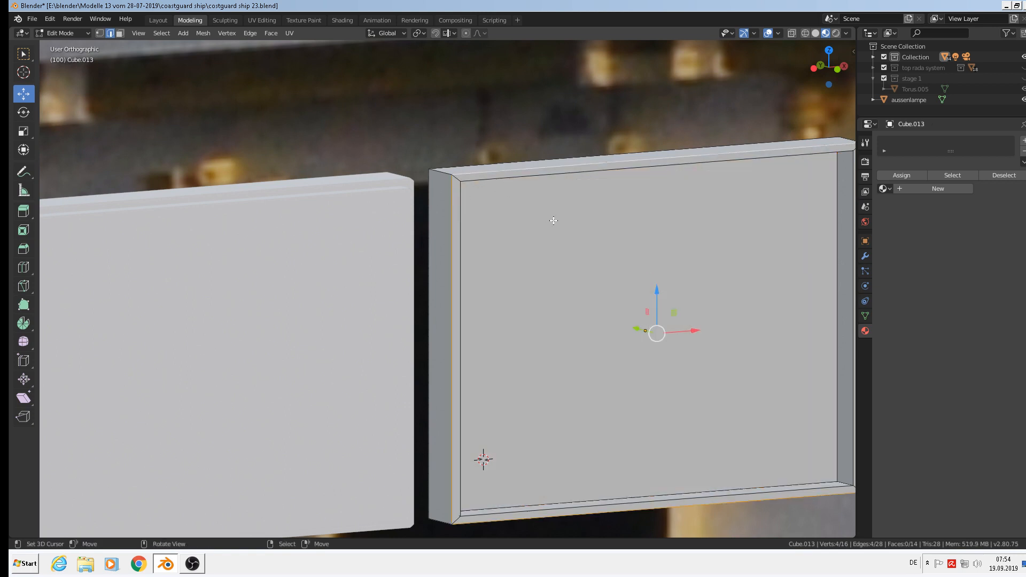
right_click(507, 181, "alt+shift")
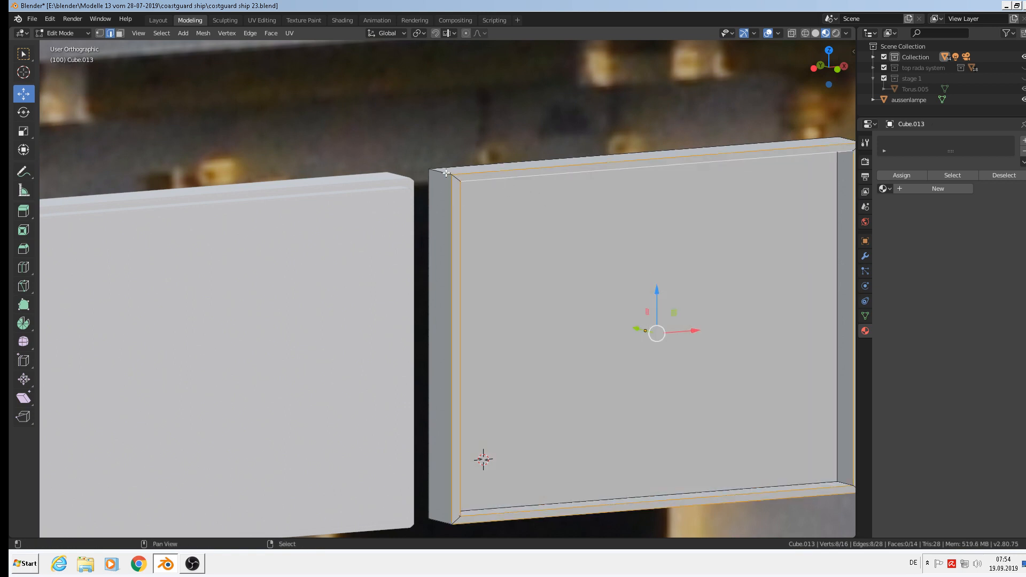
right_click(462, 187, "shift")
middle_click_drag(573, 410, 522, 315, "shift")
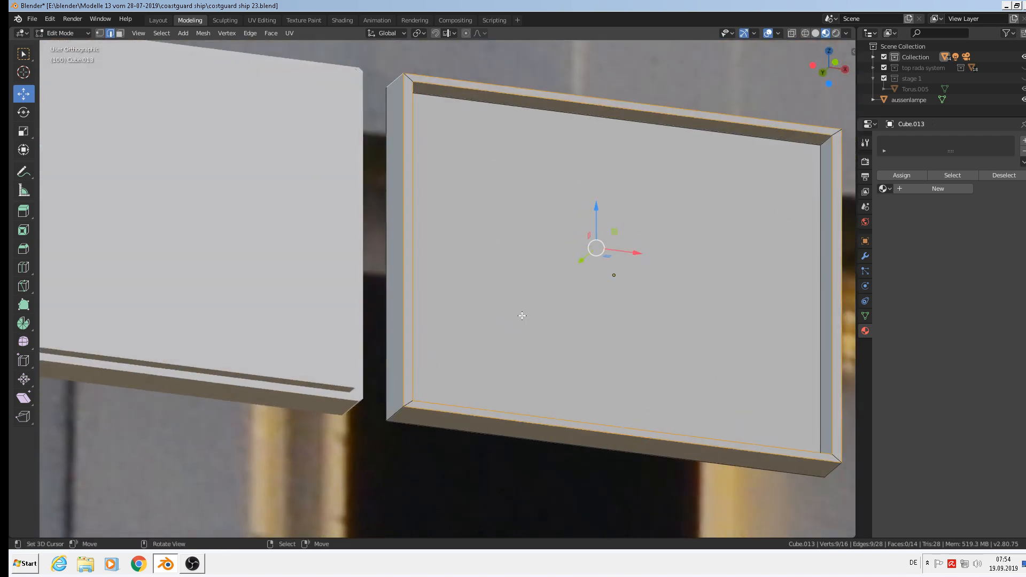
scroll(522, 315, "up", 1)
Add the remaining corner edges and the top-right depth edge of the frame to the selection.
right_click(369, 435, "shift")
middle_click_drag(622, 462, 490, 474)
scroll(492, 474, "down", 1)
middle_click_drag(663, 495, 551, 395, "shift")
middle_click_drag(665, 375, 657, 348)
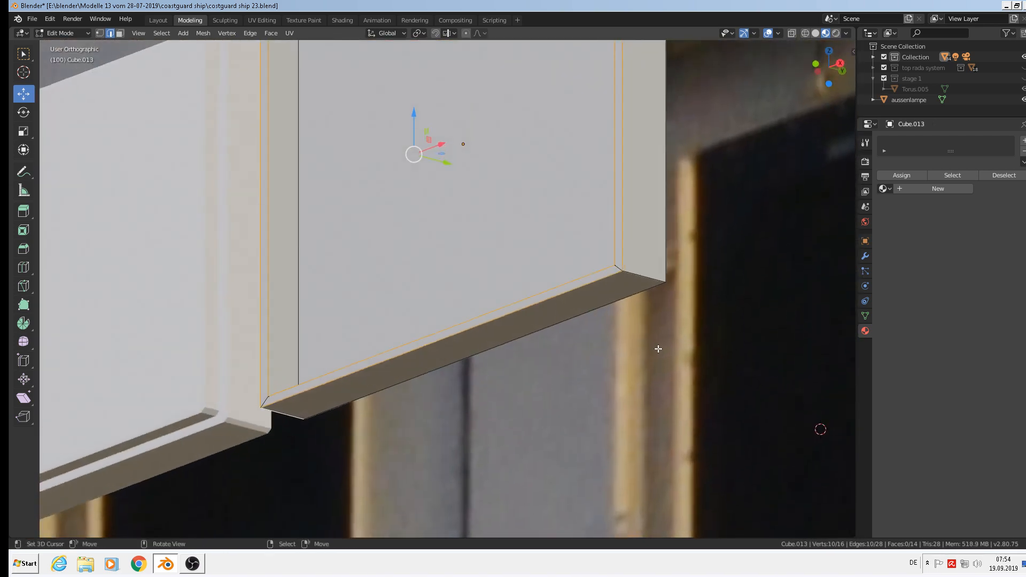
right_click(637, 276, "shift")
middle_click_drag(628, 181, 675, 312)
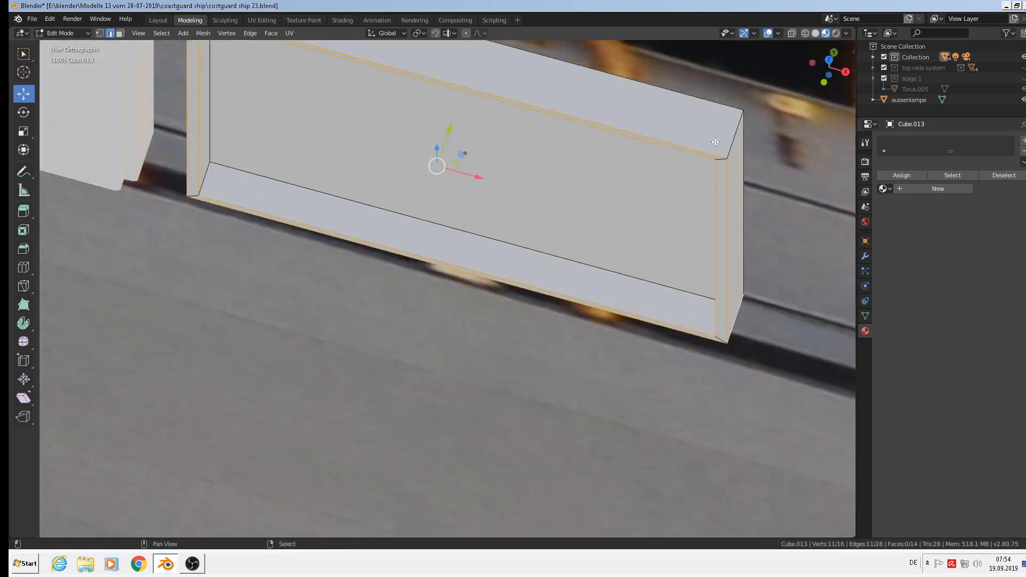
right_click(730, 144, "shift")
middle_click_drag(731, 193, 745, 157)
scroll(746, 157, "up", 1)
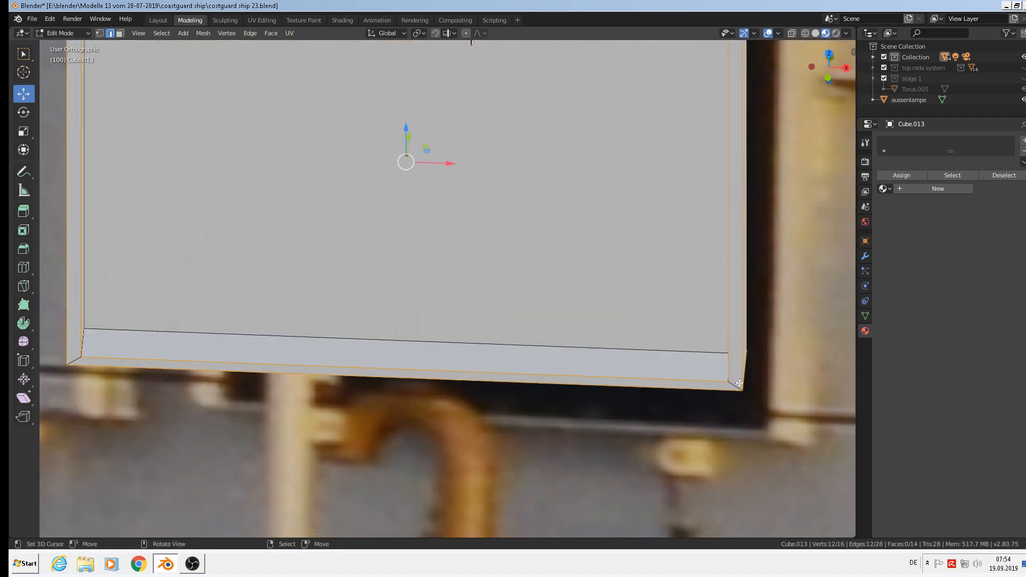
Bevel the selected frame edges 0.0103 m wide and return to Object Mode showing both panels.
key("ctrl+b")
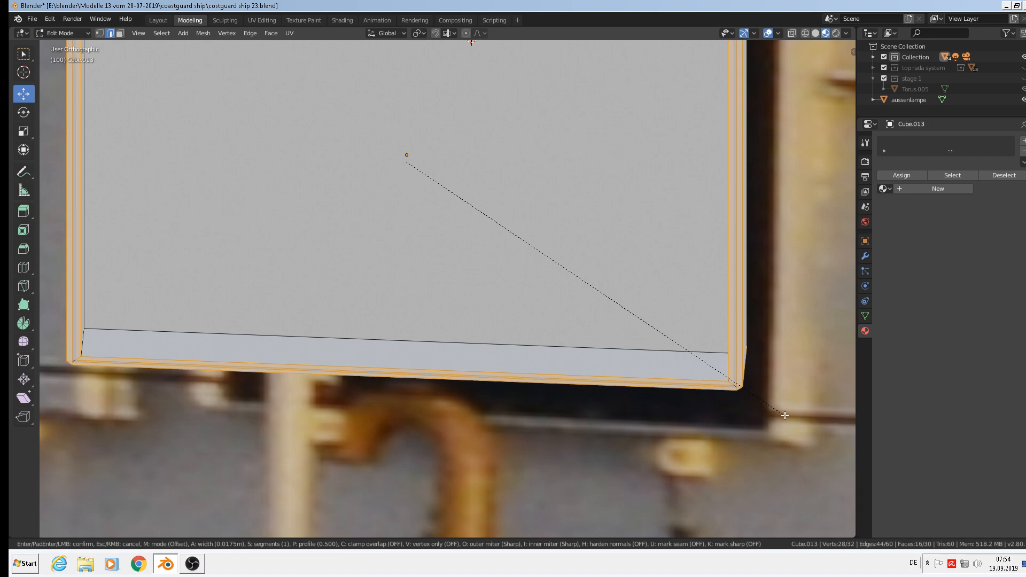
left_click(784, 414)
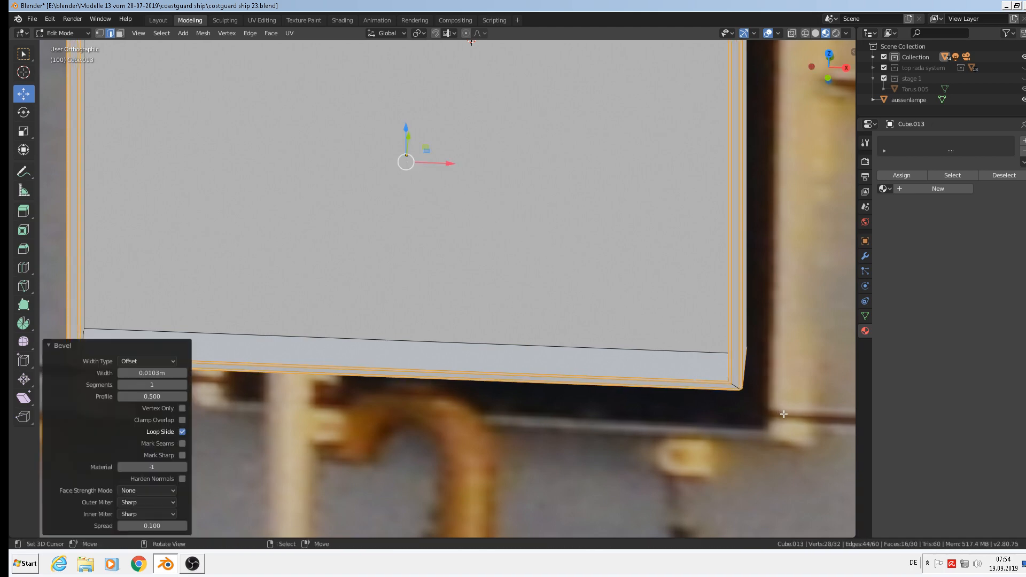
scroll(671, 377, "down", 4)
key("Tab")
scroll(669, 379, "down", 4)
middle_click_drag(645, 366, 476, 327, "shift")
scroll(547, 327, "down", 3)
middle_click_drag(634, 324, 342, 256, "shift")
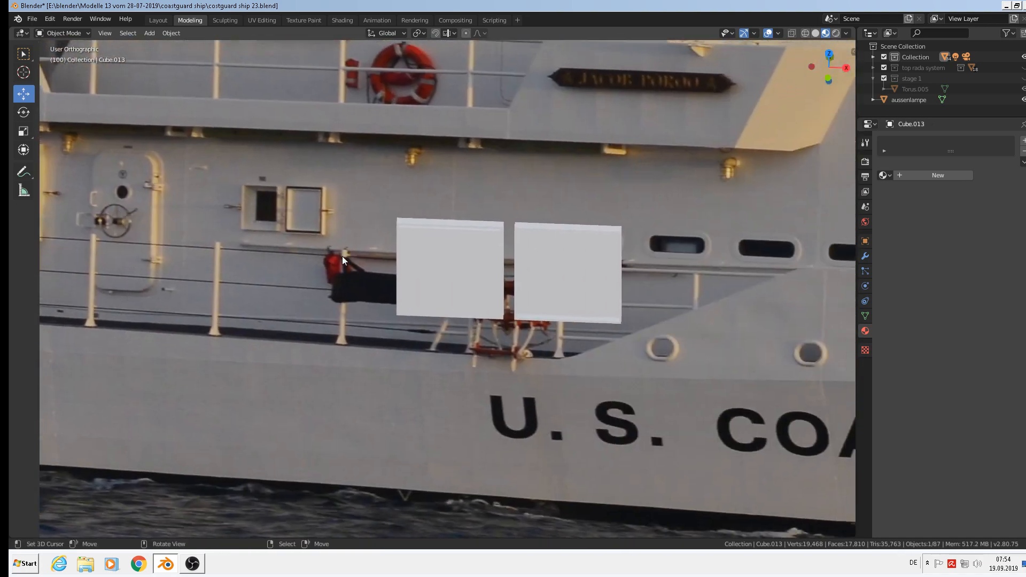
Select Cube.011, enter Edit Mode, and select its front border loop and inner top edge.
scroll(342, 255, "up", 3)
middle_click_drag(662, 228, 446, 199, "shift")
left_click(465, 222)
key("Tab")
scroll(445, 218, "up", 3)
scroll(418, 197, "up", 2)
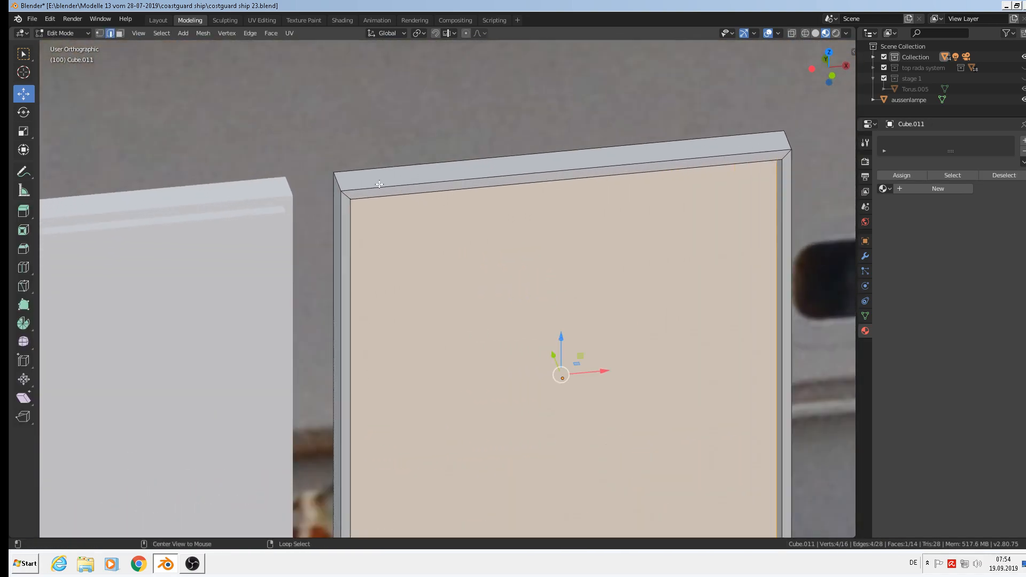
left_click(379, 185, "alt")
left_click(340, 182, "shift")
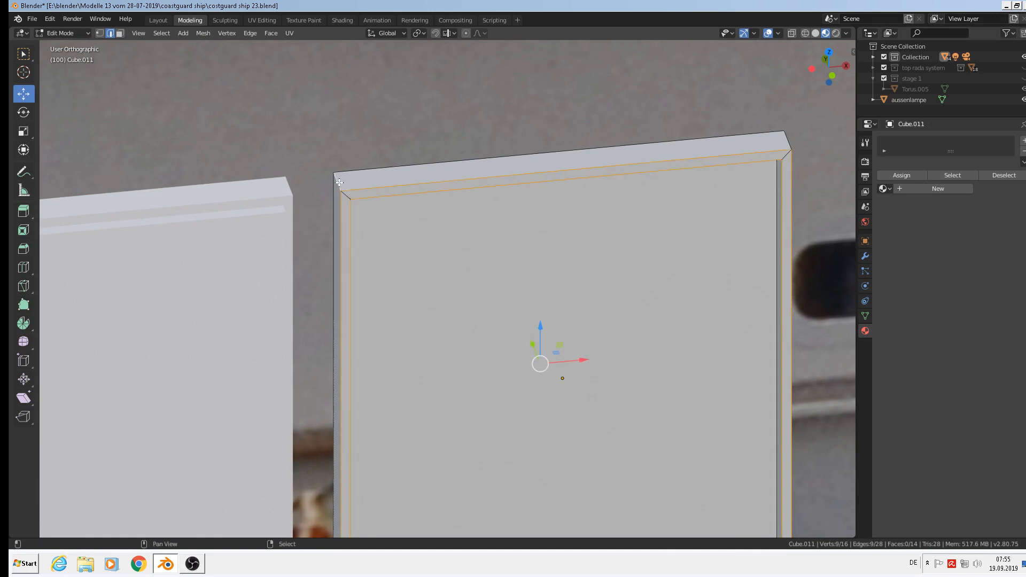
Add the top-right and bottom-right corner edges of the frame to the selection.
right_click(795, 142, "shift")
middle_click_drag(822, 360, 797, 285)
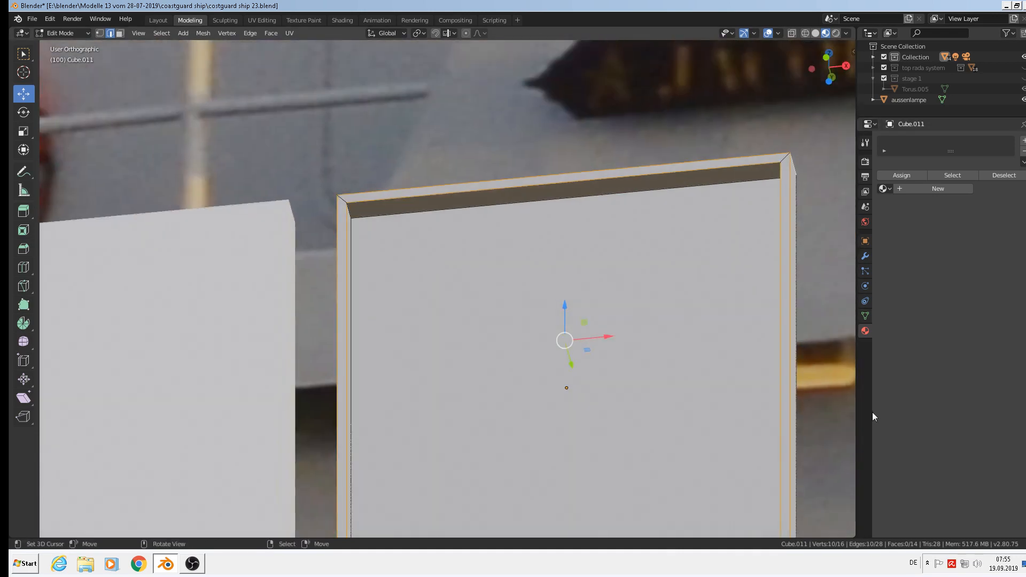
middle_click_drag(784, 381, 717, 151, "shift")
right_click(723, 341, "shift")
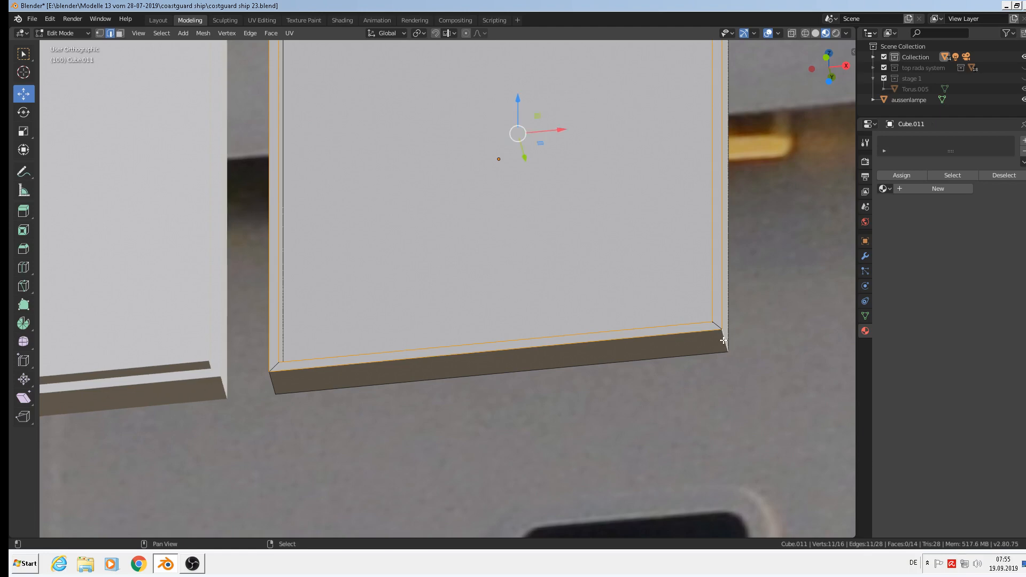
middle_click_drag(594, 377, 472, 325, "shift")
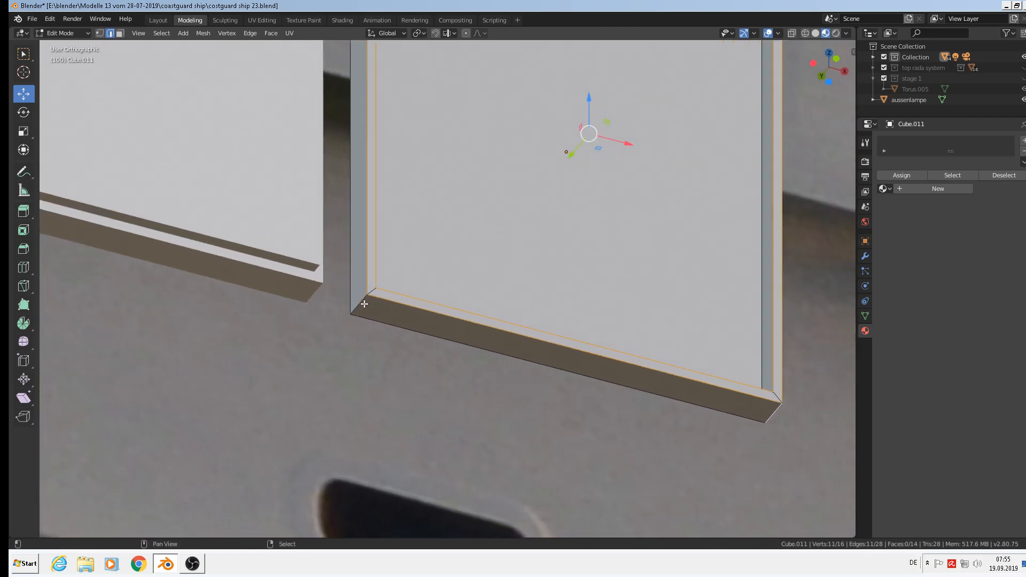
Bevel the selected Cube.011 frame edges 0.01 m wide.
key("ctrl+b")
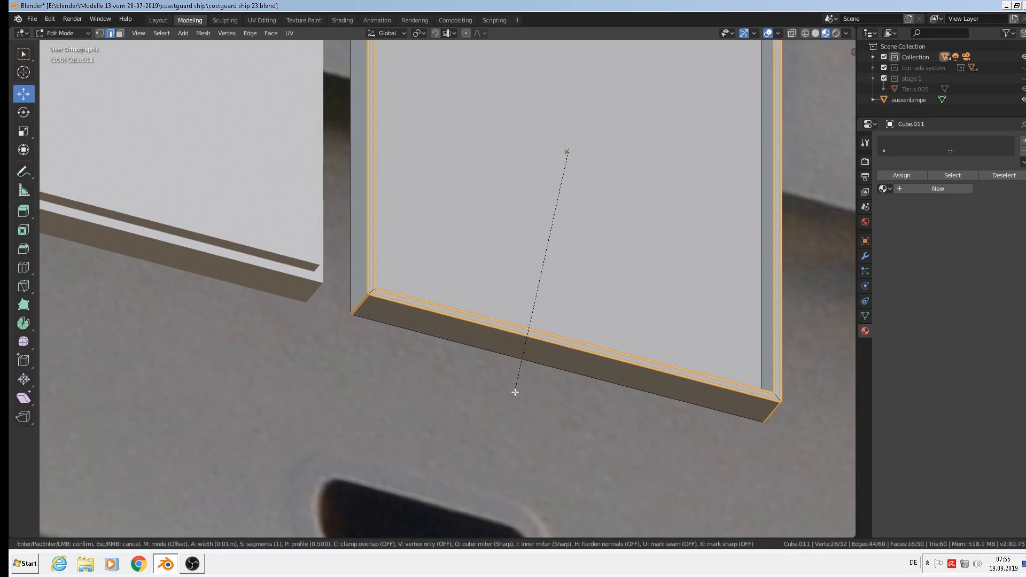
left_click(515, 392)
scroll(474, 359, "down", 5)
middle_click_drag(559, 338, 449, 294)
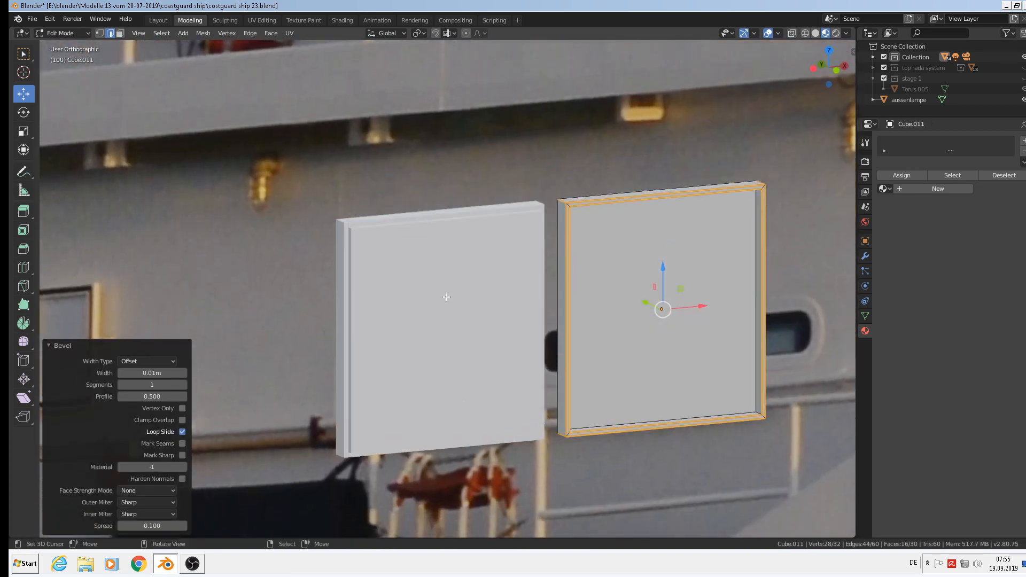
Leave Edit Mode on Cube.011 and open Cube.012's mesh for editing.
key("Tab")
left_click(418, 264)
key("Tab")
scroll(310, 206, "up", 4)
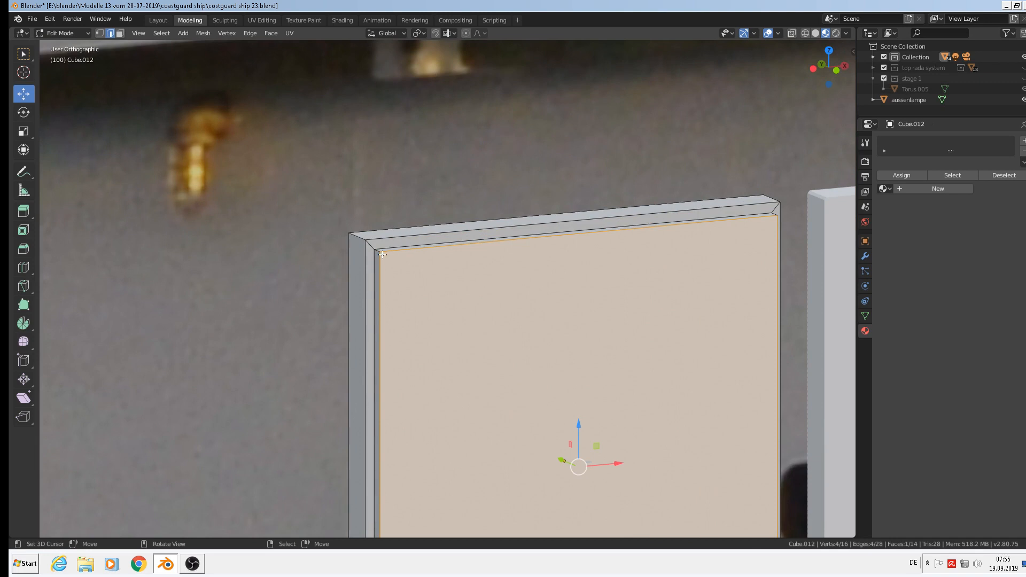
Select Cube.012's border edge loop, top and inner top edges, and top-right corner edges.
left_click(369, 242, "alt+shift")
left_click(426, 230, "alt+shift")
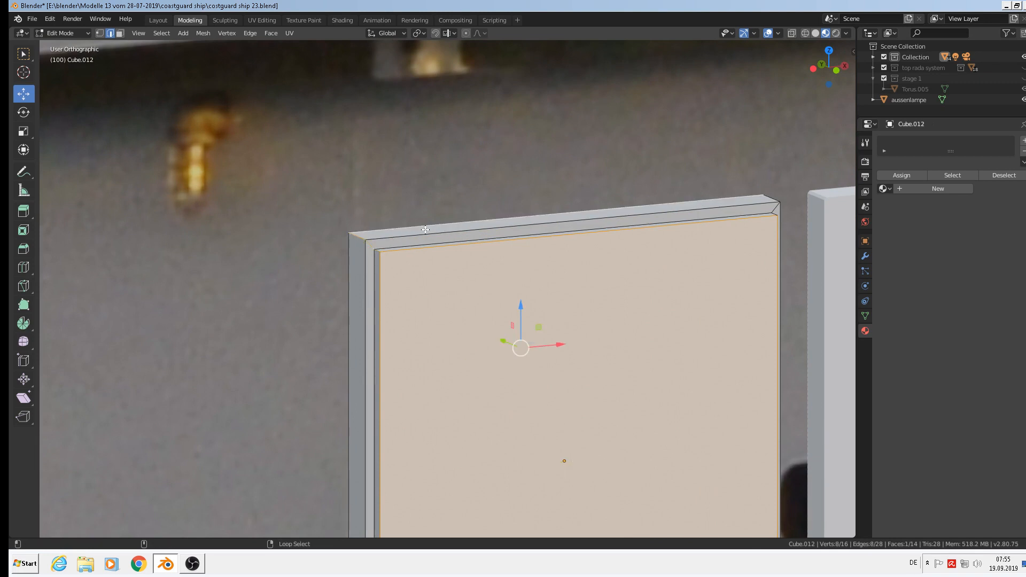
left_click(412, 236, "alt+shift")
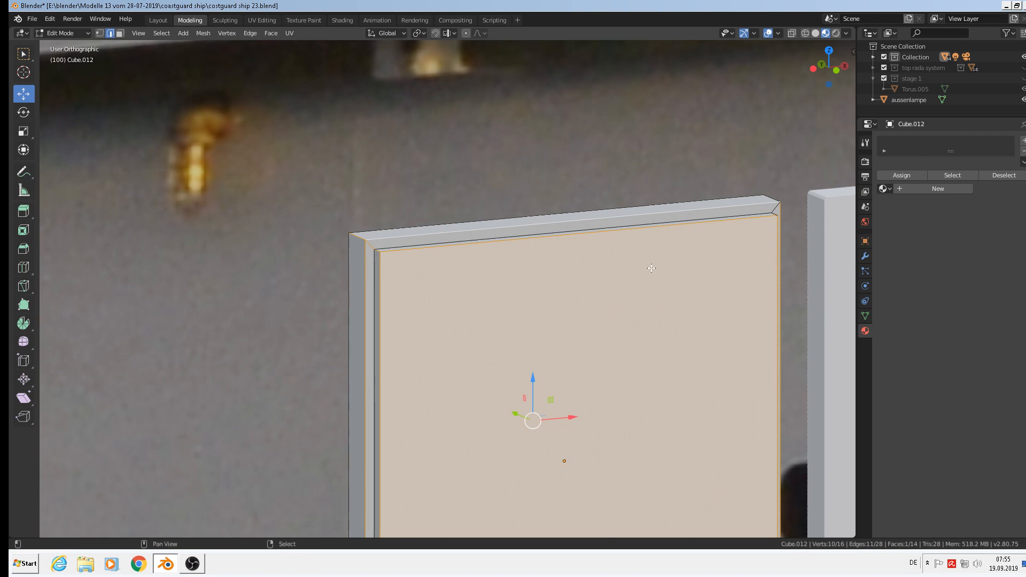
middle_click_drag(817, 261, 772, 279)
right_click(797, 276, "alt+shift")
Add the lower-right corner edges and the bottom edge loop to the selection.
scroll(769, 342, "down", 1)
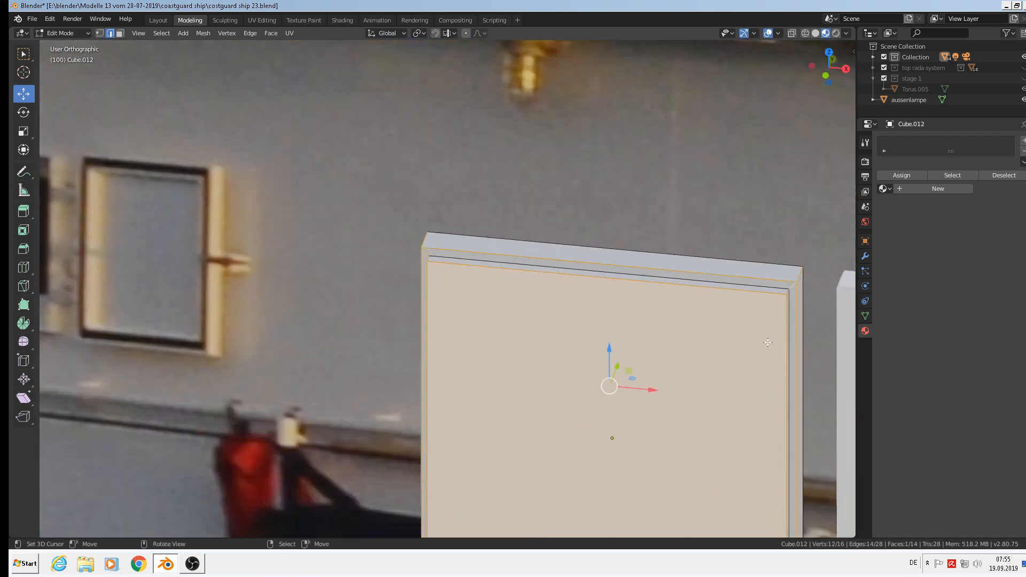
scroll(768, 342, "down", 1)
middle_click_drag(768, 342, 642, 115, "shift")
middle_click_drag(655, 329, 657, 252)
scroll(659, 288, "up", 3)
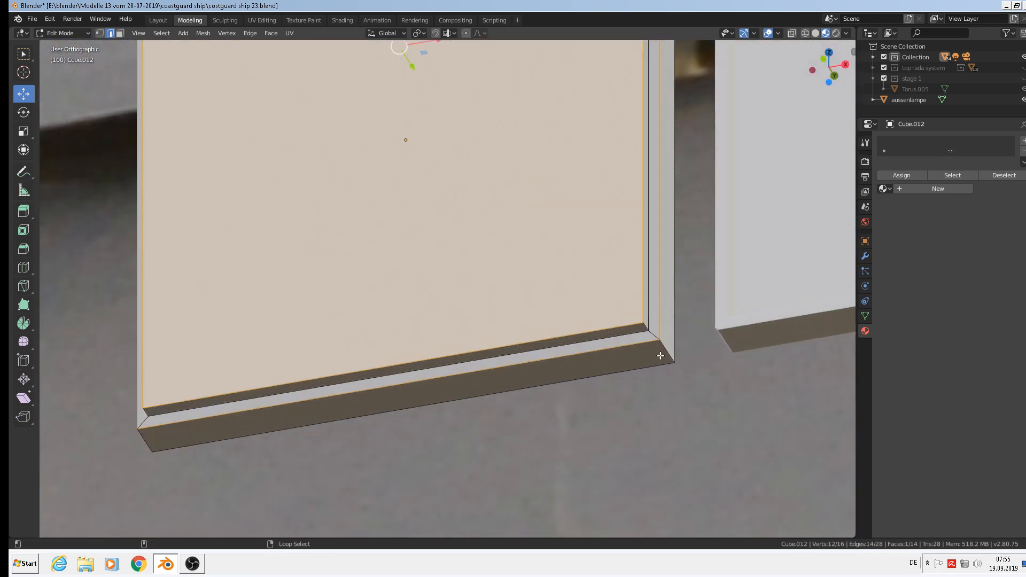
right_click(657, 336, "alt+shift")
middle_click_drag(488, 360, 744, 297, "shift")
middle_click_drag(590, 320, 650, 331)
right_click(472, 323, "alt+shift")
scroll(561, 384, "down", 2)
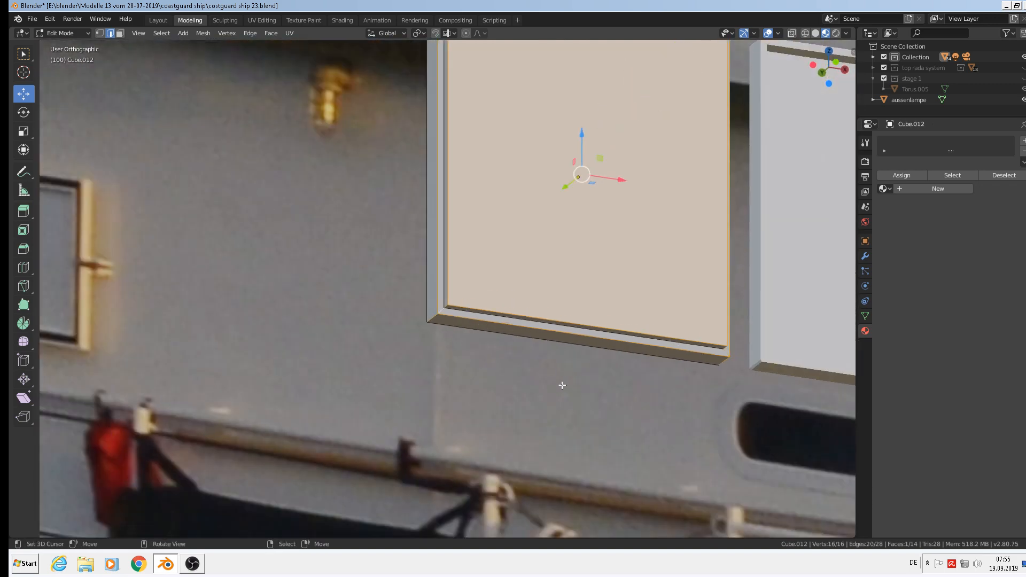
Bevel the selected border edges about 0.0228 m and return to Object Mode.
key("ctrl+b")
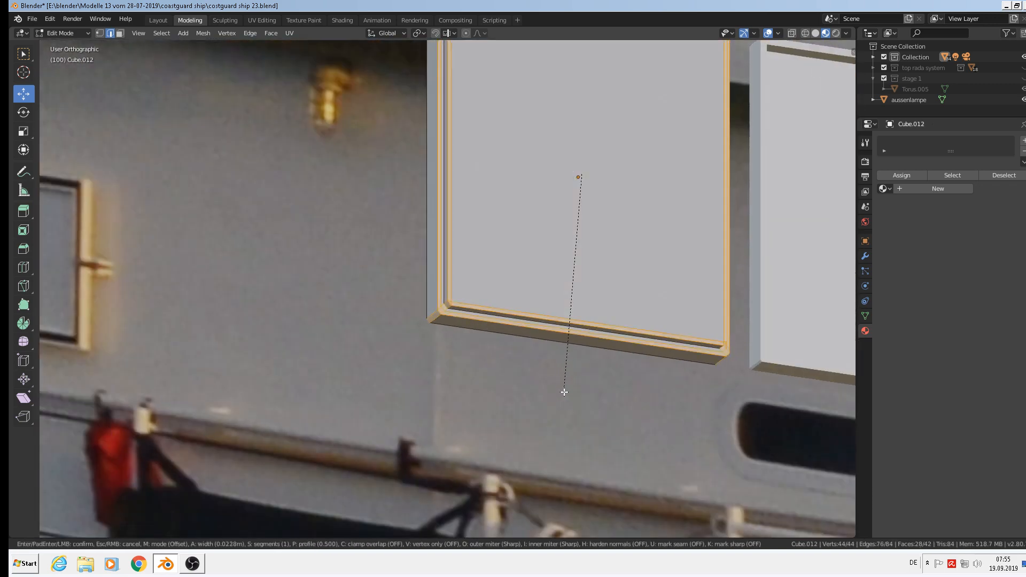
left_click(563, 390)
scroll(561, 390, "down", 2)
key("Tab")
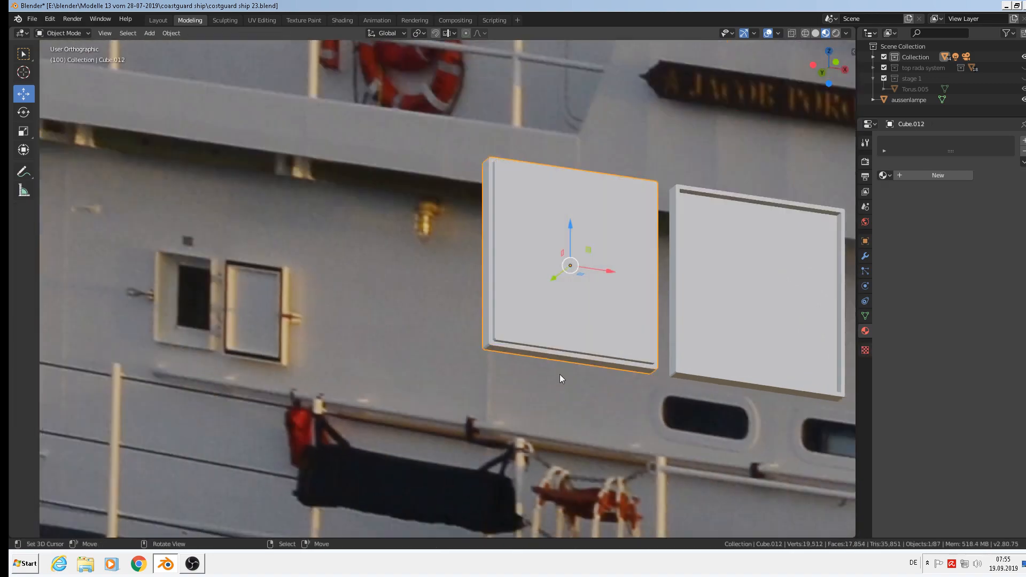
Save the coastguard ship project file.
scroll(537, 400, "down", 3)
scroll(542, 383, "down", 1)
scroll(453, 348, "down", 1)
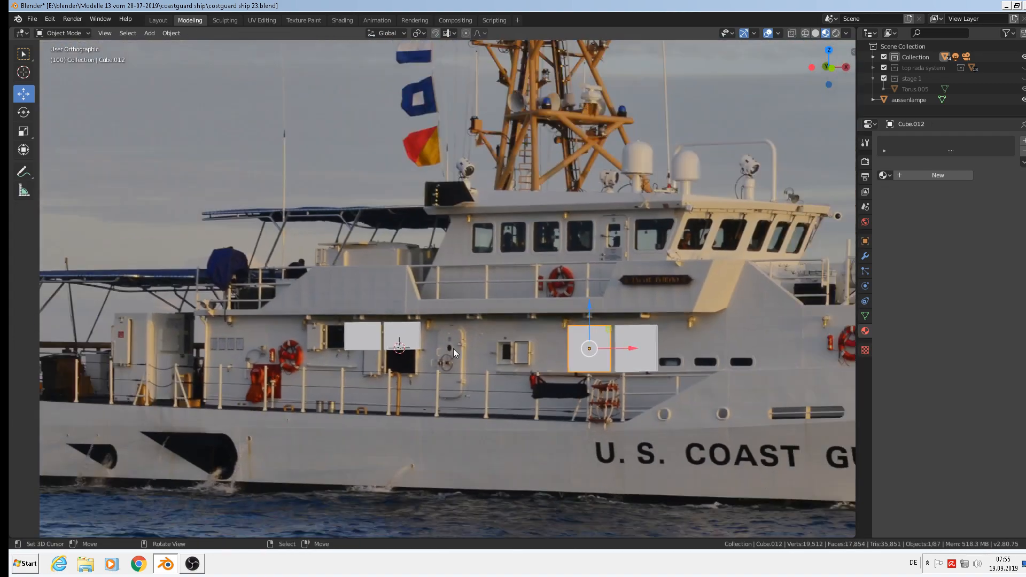
scroll(453, 348, "up", 2)
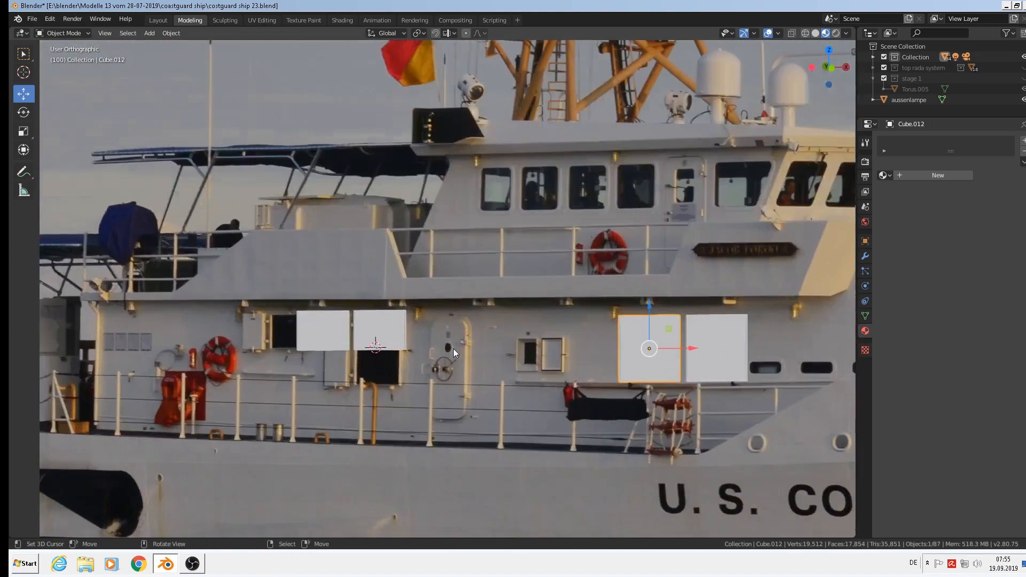
left_click(32, 19)
left_click(64, 90)
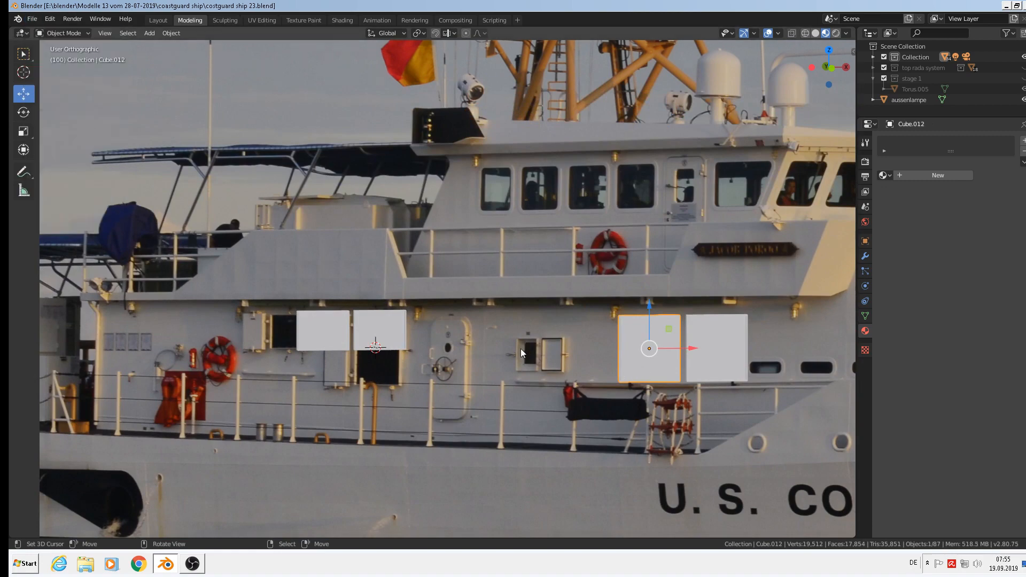
Duplicate the right-hand white panel and shift the copy slightly left along X.
scroll(521, 349, "up", 4)
middle_click_drag(643, 396, 554, 339, "shift")
scroll(624, 335, "down", 2)
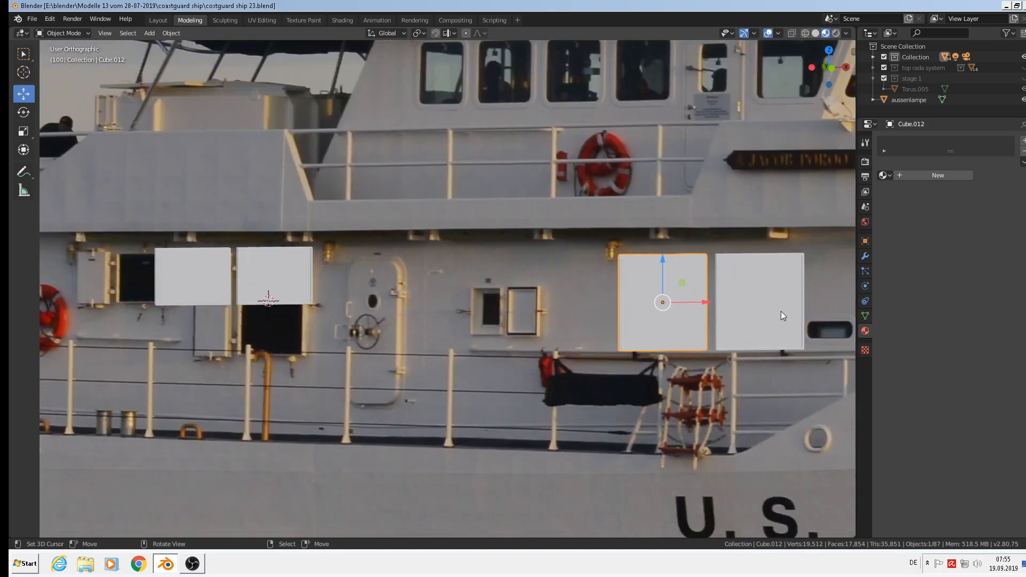
left_click(742, 299)
key("shift+d")
right_click(763, 314)
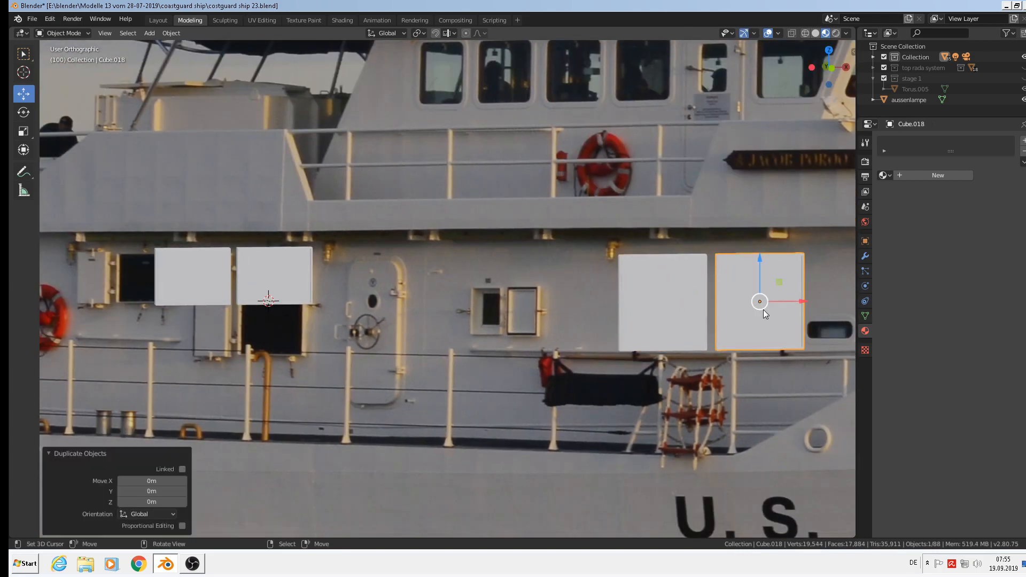
left_click_drag(802, 301, 480, 348)
Scale the copy to 0.558, narrow it along X, and move it beside the small hatch.
scroll(480, 348, "up", 3)
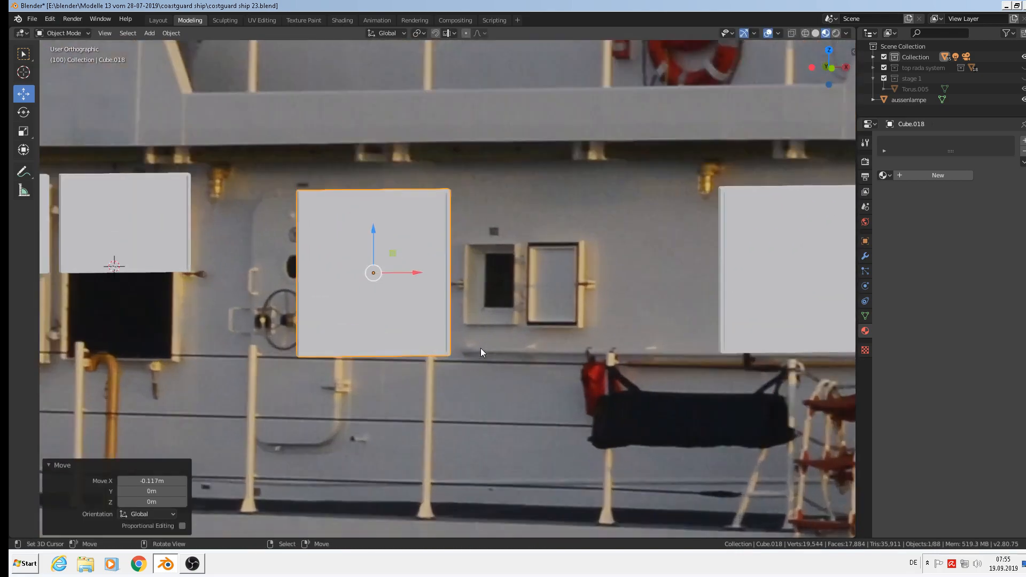
scroll(480, 351, "up", 2)
key("s")
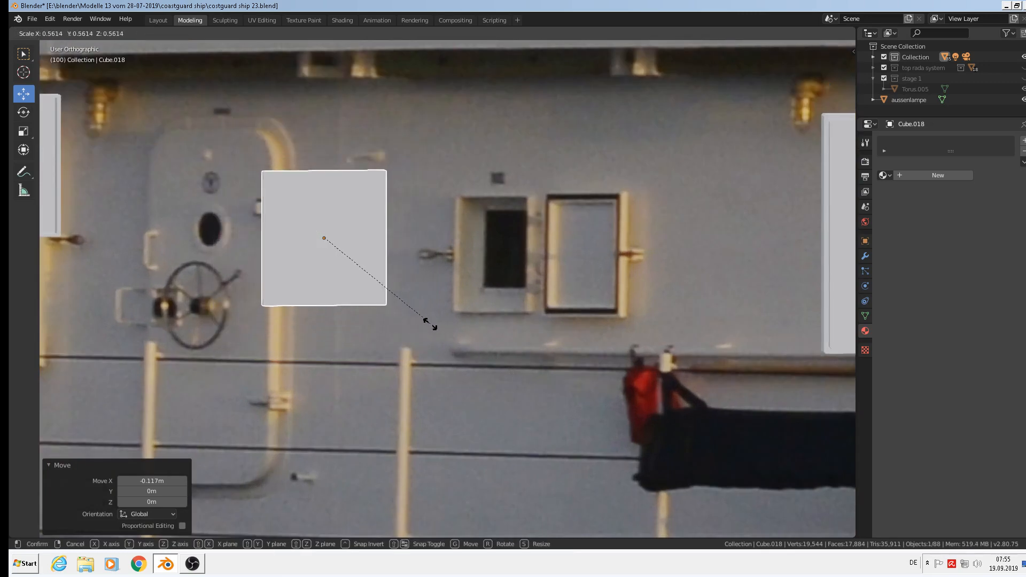
left_click(432, 322)
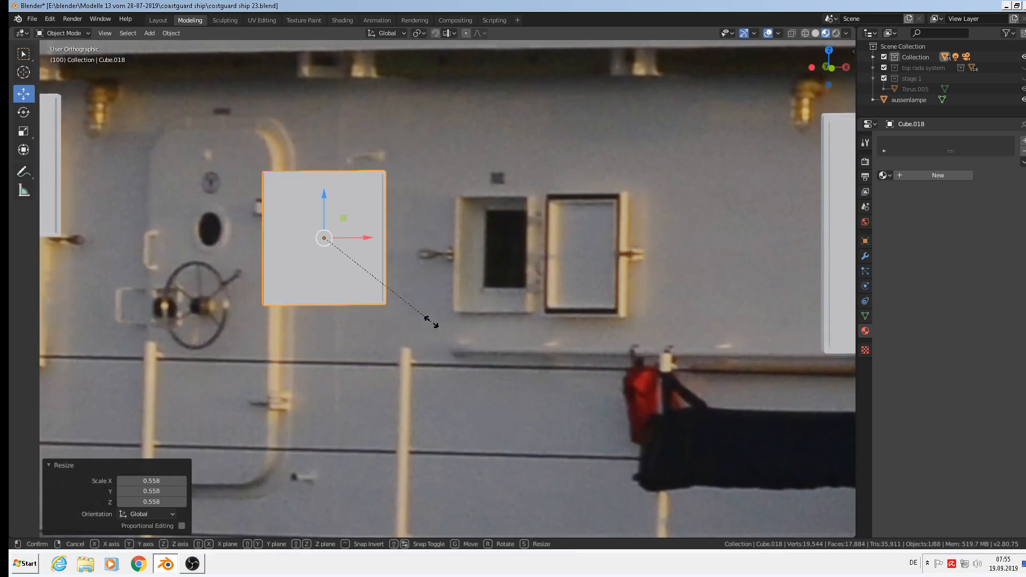
key("x")
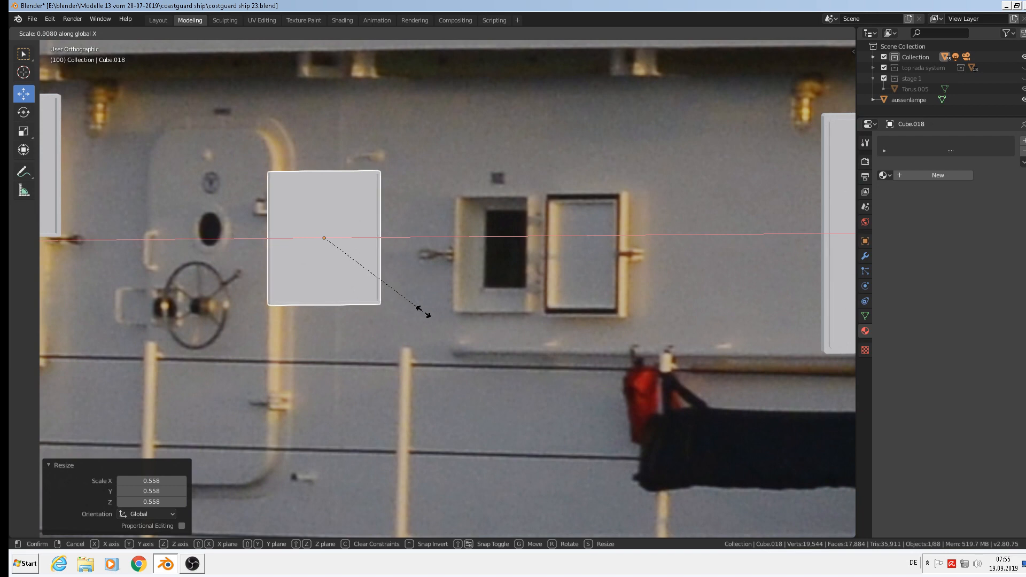
left_click(421, 312)
left_click_drag(386, 230, 415, 242)
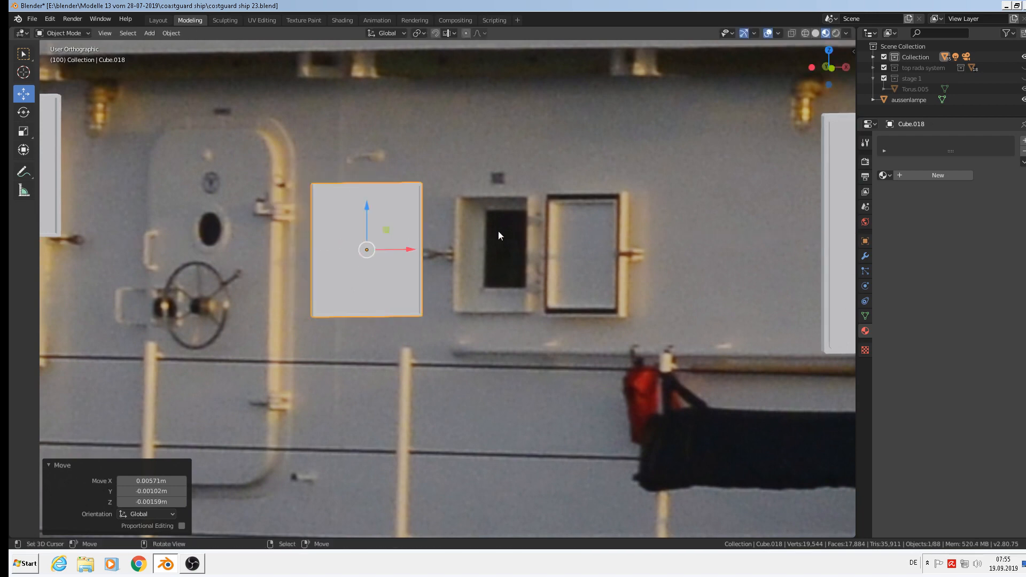
In Edit Mode, clear the selection and select the panel's front face in face mode.
key("Tab")
scroll(381, 266, "up", 3)
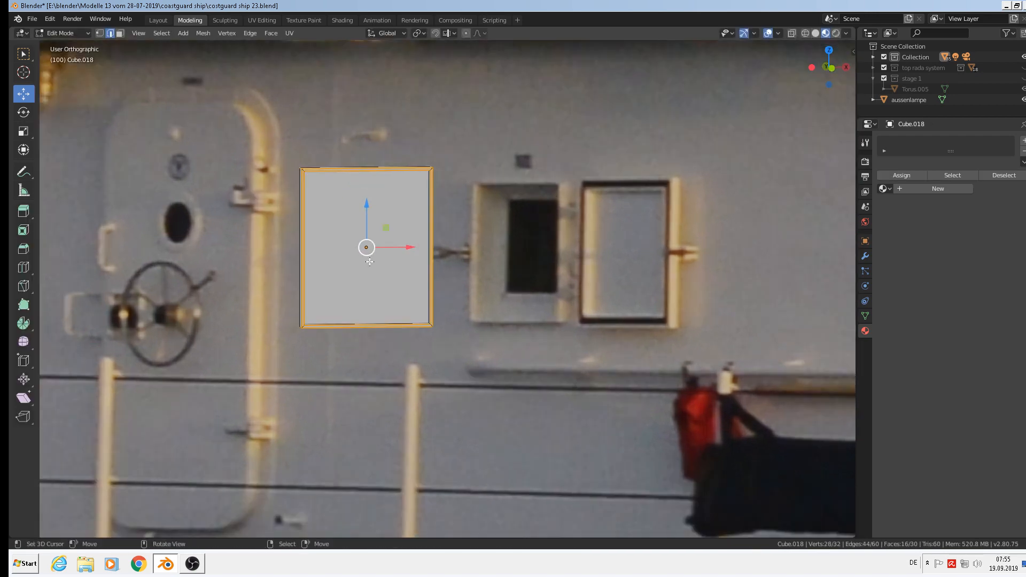
scroll(382, 267, "up", 2)
middle_click_drag(357, 269, 328, 241)
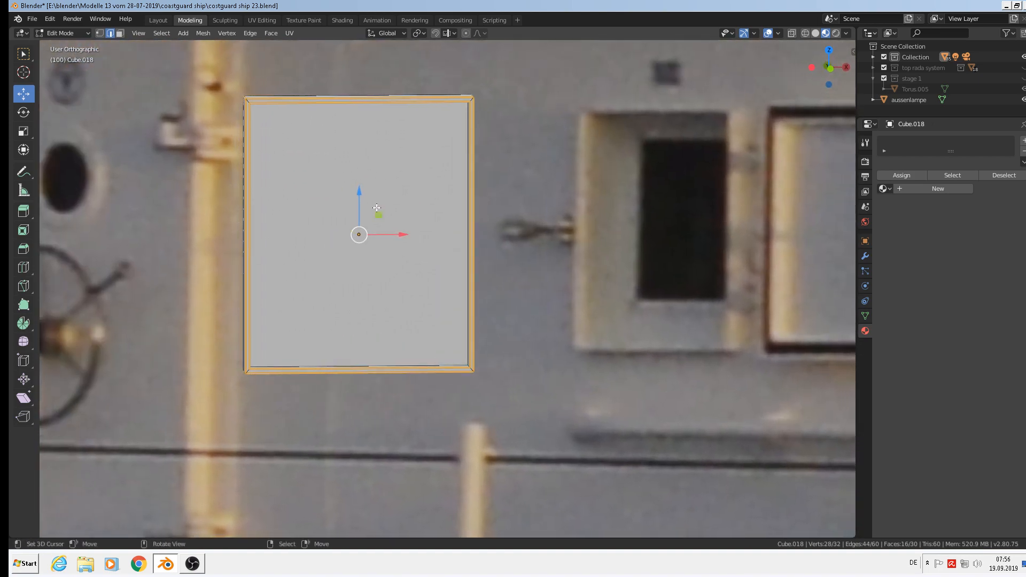
key("alt+a")
left_click(121, 34)
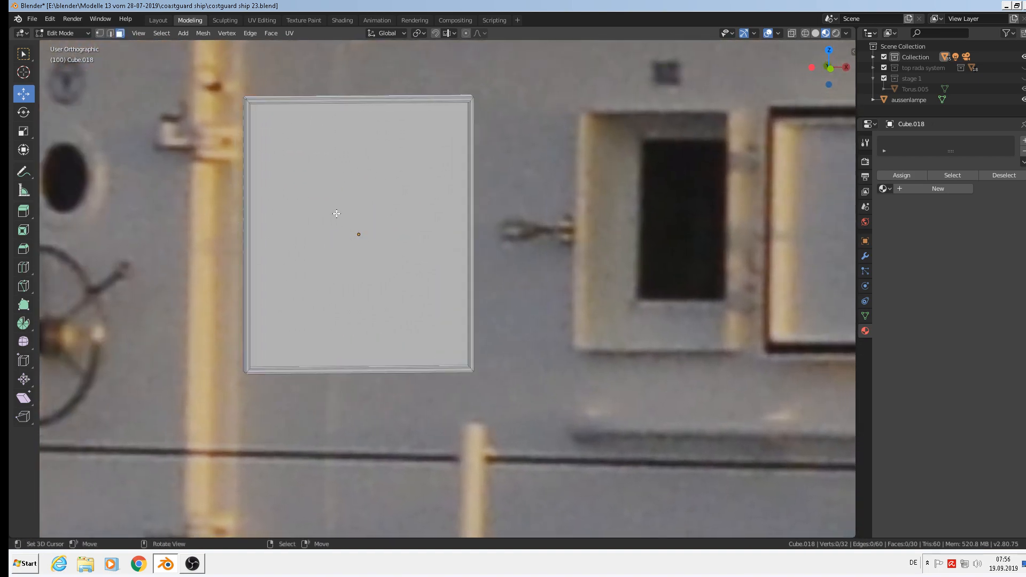
left_click(401, 324)
middle_click_drag(401, 323, 481, 391)
Extrude the front face in place and scale it inward to 0.551.
key("e")
key("s")
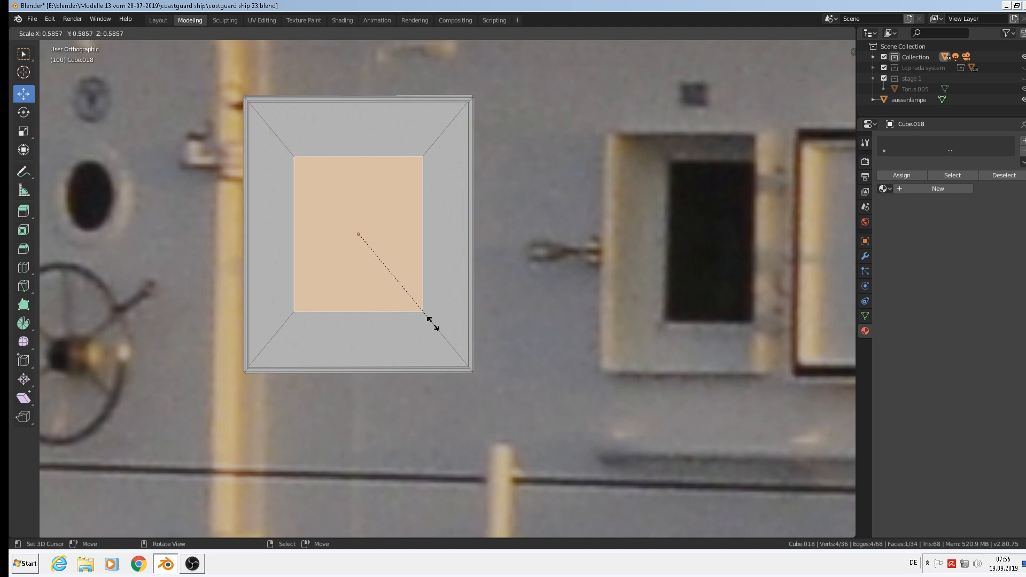
left_click(423, 316)
middle_click_drag(428, 321, 474, 371)
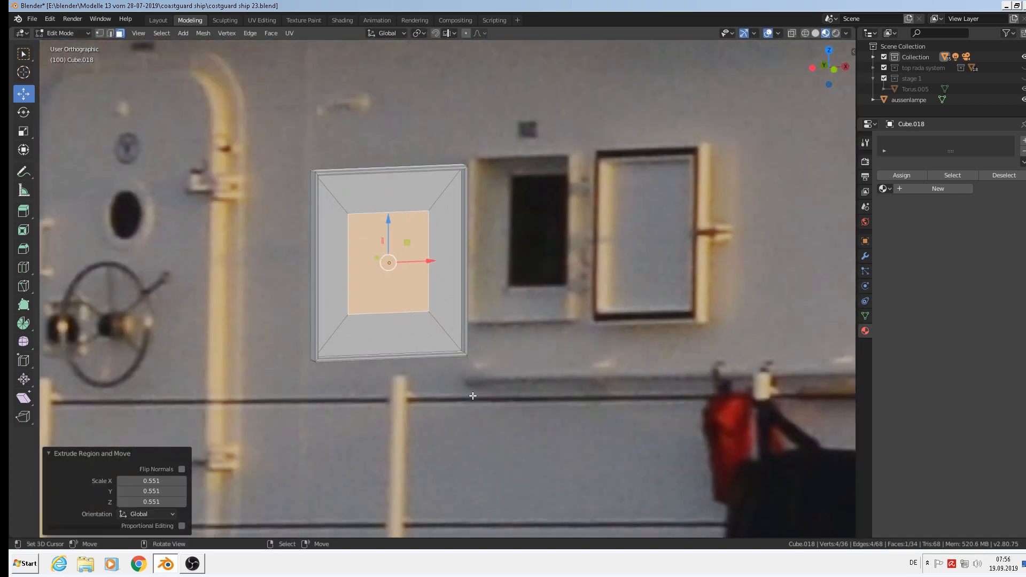
Stretch the inner face 1.271 times taller along Z.
key("s")
right_click(478, 413)
key("s")
key("z")
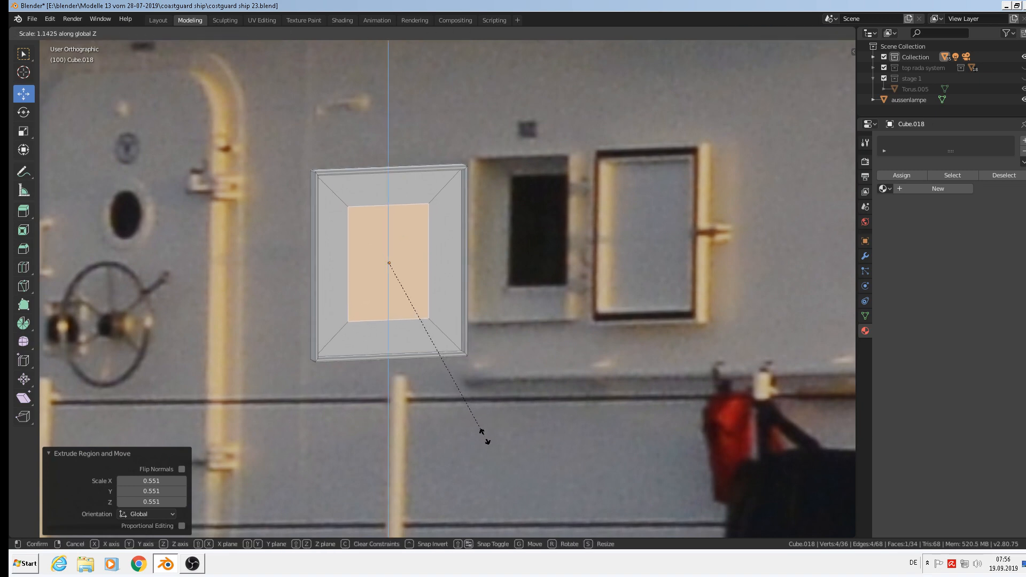
left_click(490, 453)
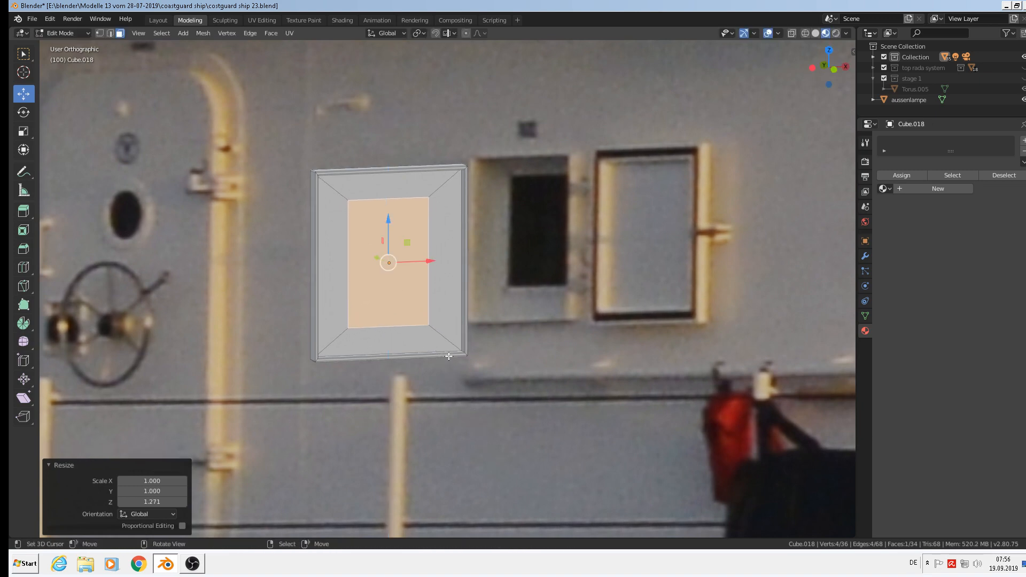
Extrude the inner face again and nudge it 0.000225 m along Y.
middle_click_drag(428, 319, 460, 335)
scroll(431, 325, "up", 5)
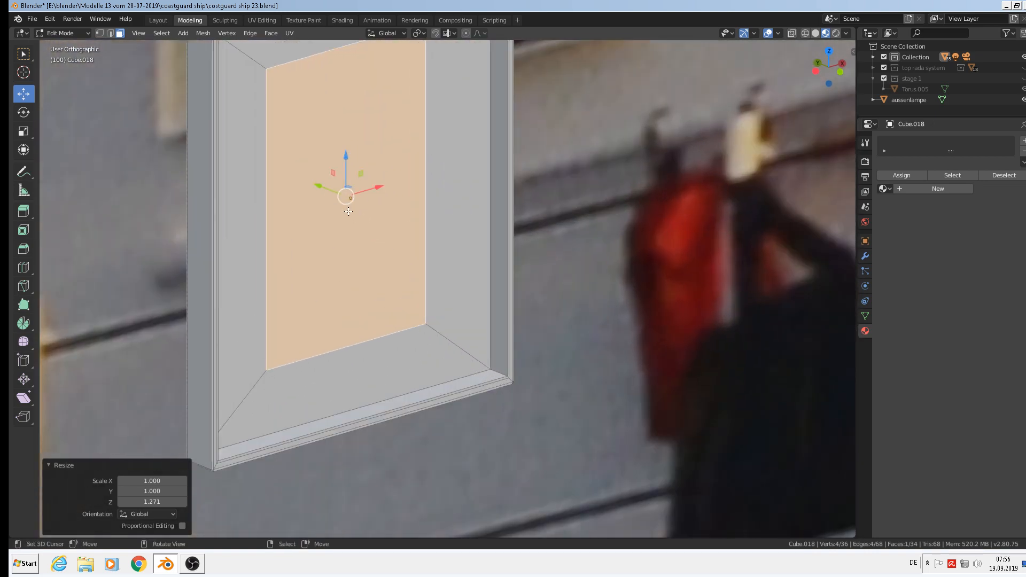
key("e")
right_click(345, 212)
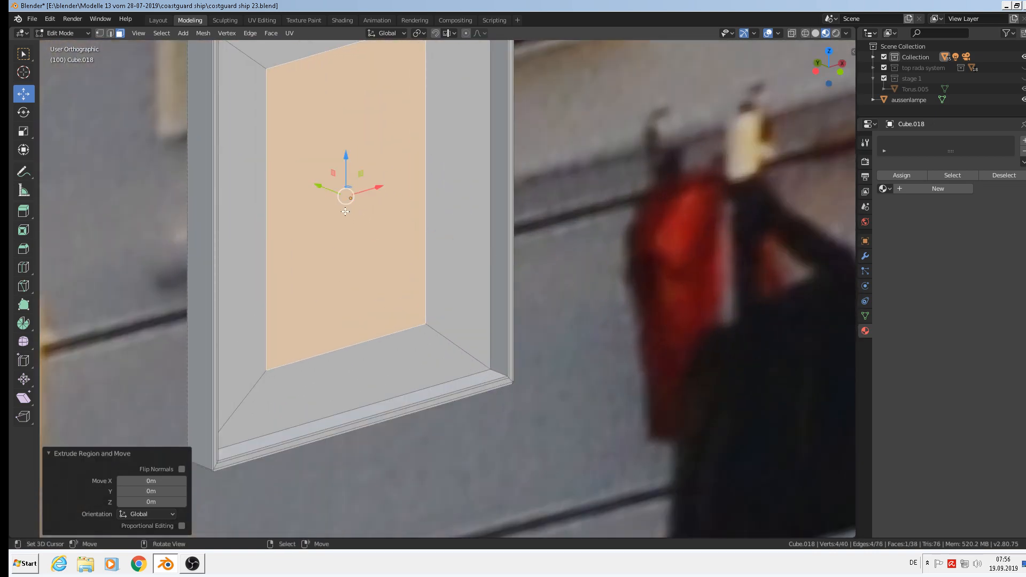
left_click_drag(321, 184, 318, 184)
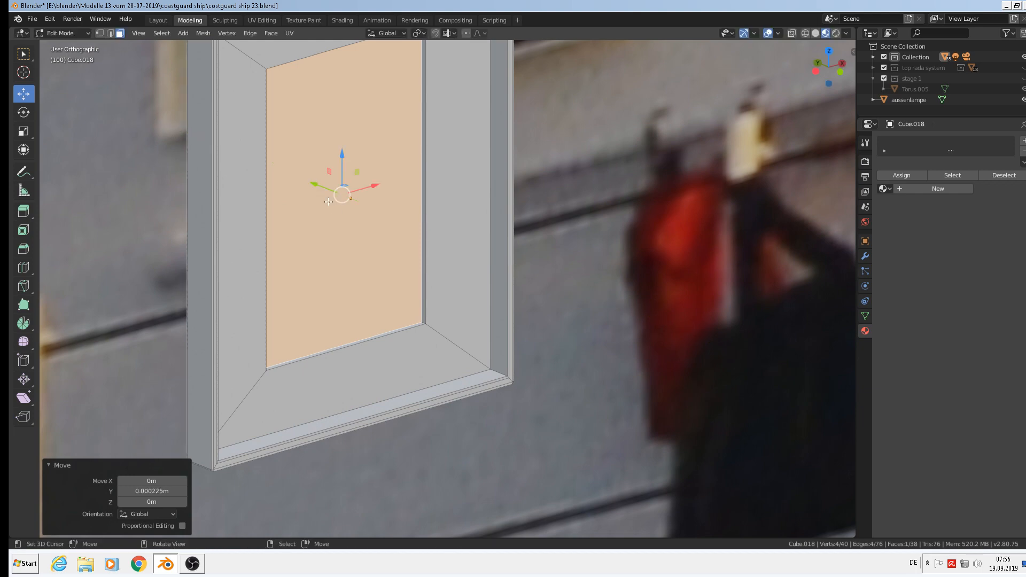
scroll(390, 261, "down", 3)
middle_click_drag(412, 273, 361, 293)
Bevel the edge loop around the inner face and return to Object Mode.
scroll(361, 293, "up", 2)
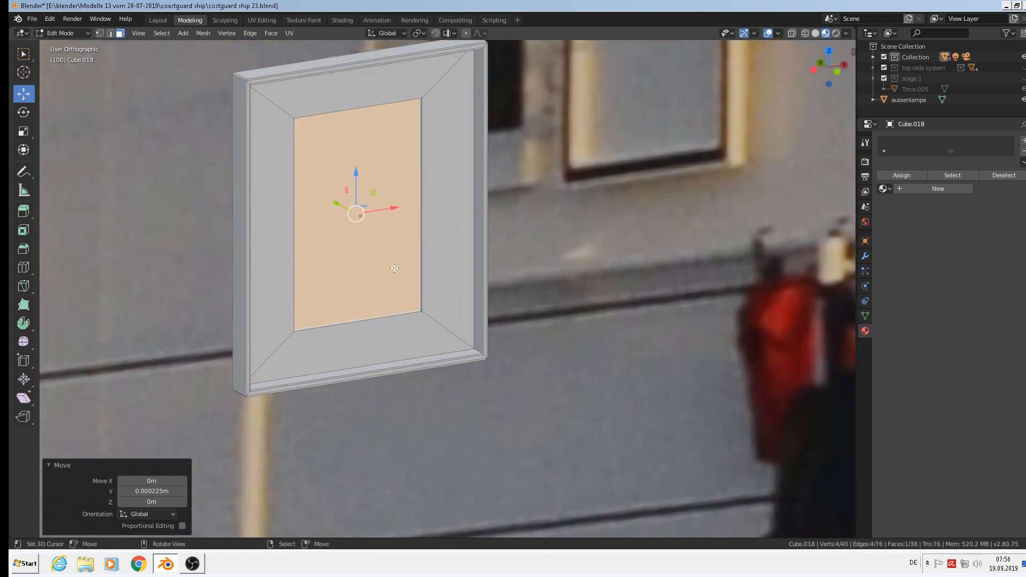
left_click(110, 34)
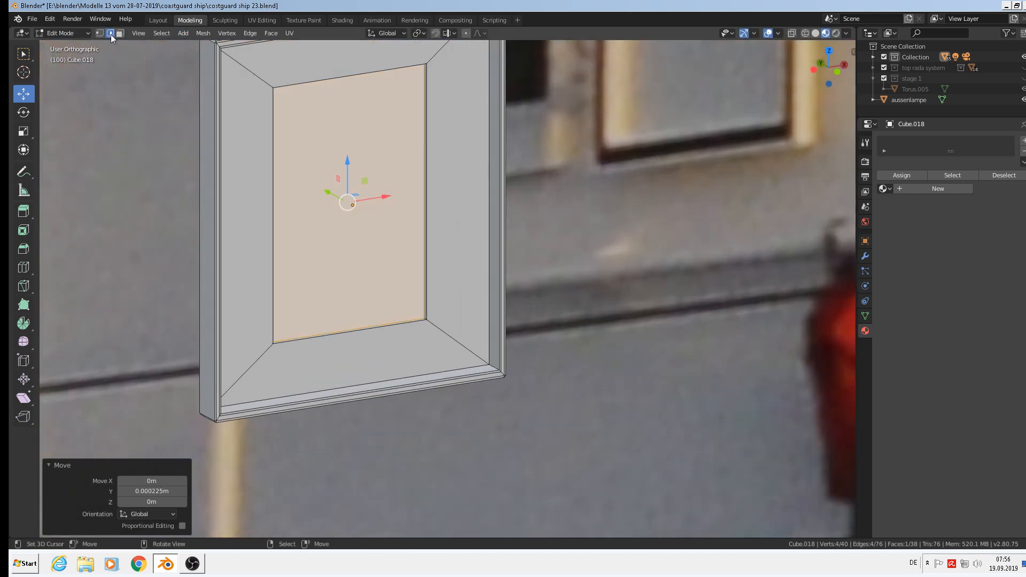
left_click(259, 89, "shift")
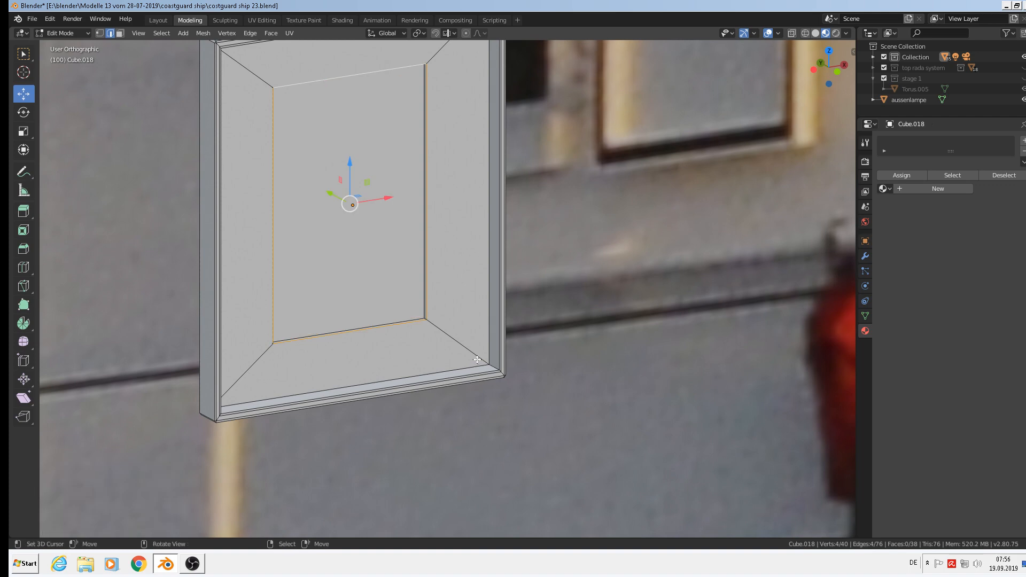
key("ctrl+b")
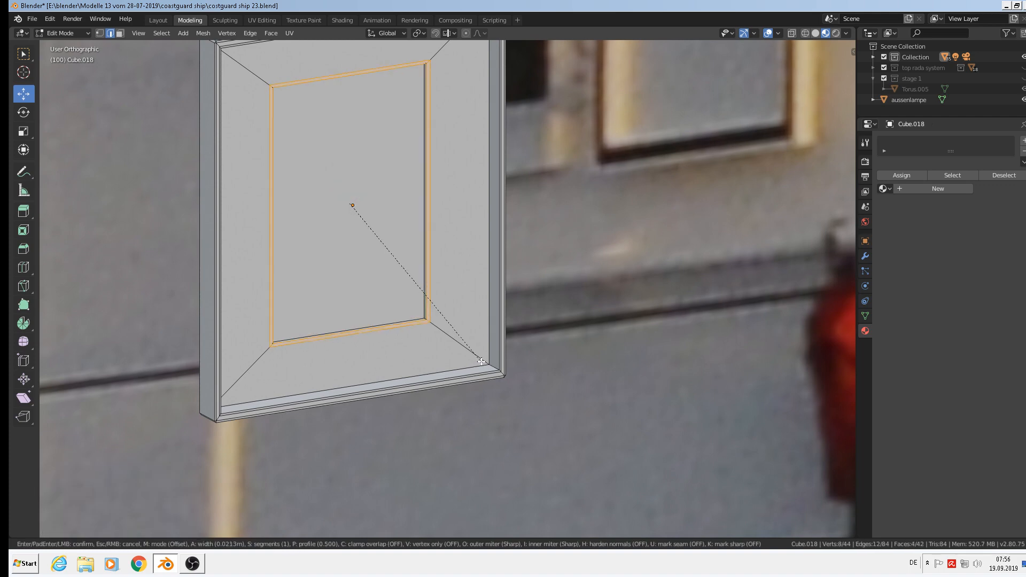
left_click(481, 361)
scroll(479, 361, "down", 5)
key("Tab")
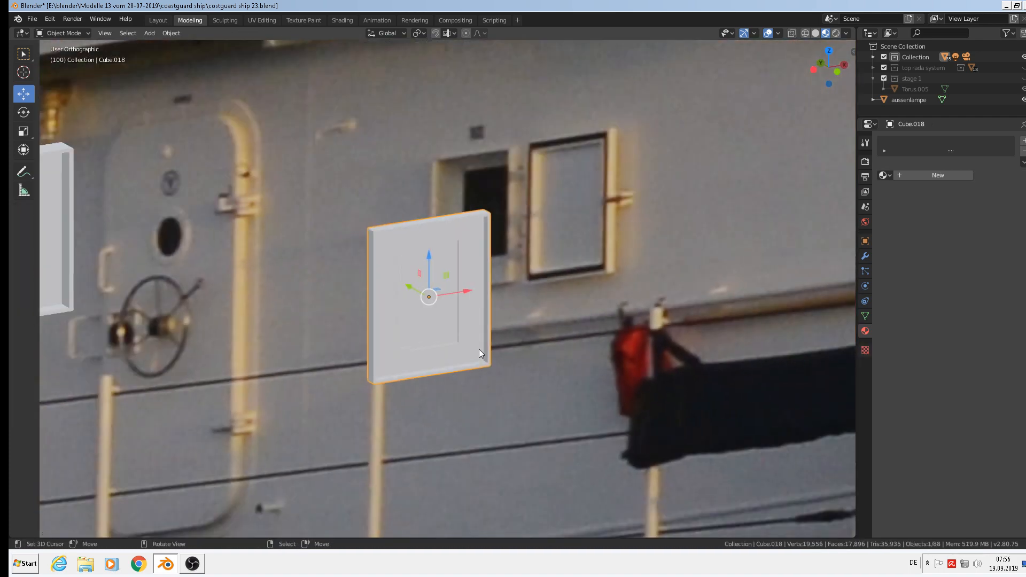
Duplicate Cube.018 as Cube.019, shifted 0.0173 m along X beside the original.
middle_click_drag(478, 349, 509, 284)
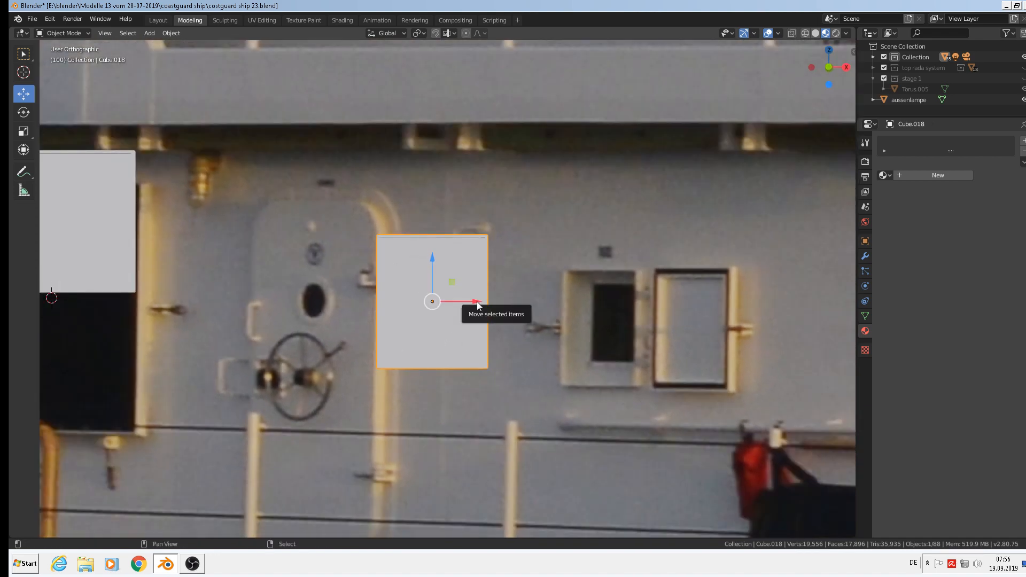
key("shift+d")
key("x")
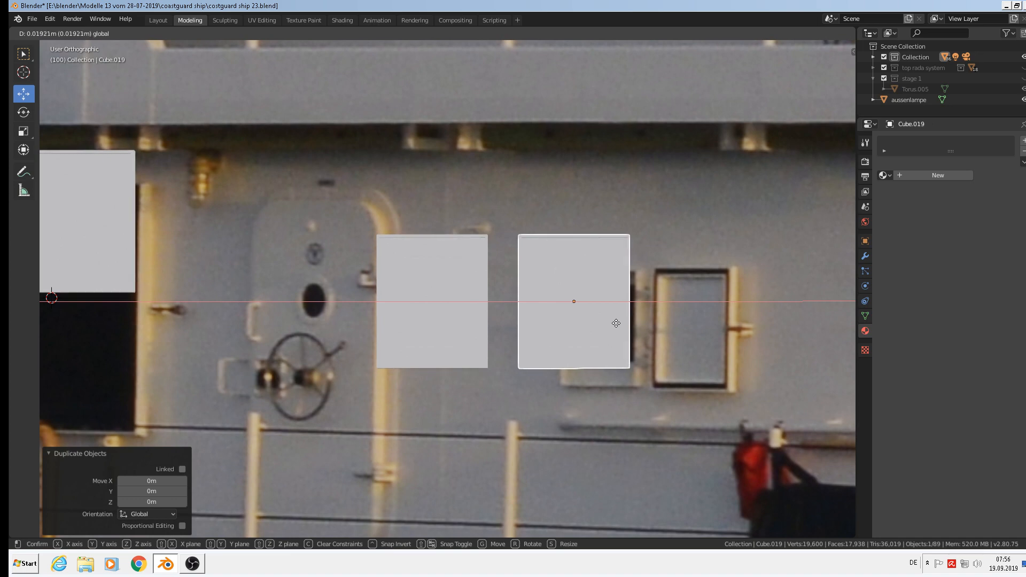
left_click(604, 323)
scroll(604, 323, "up", 4)
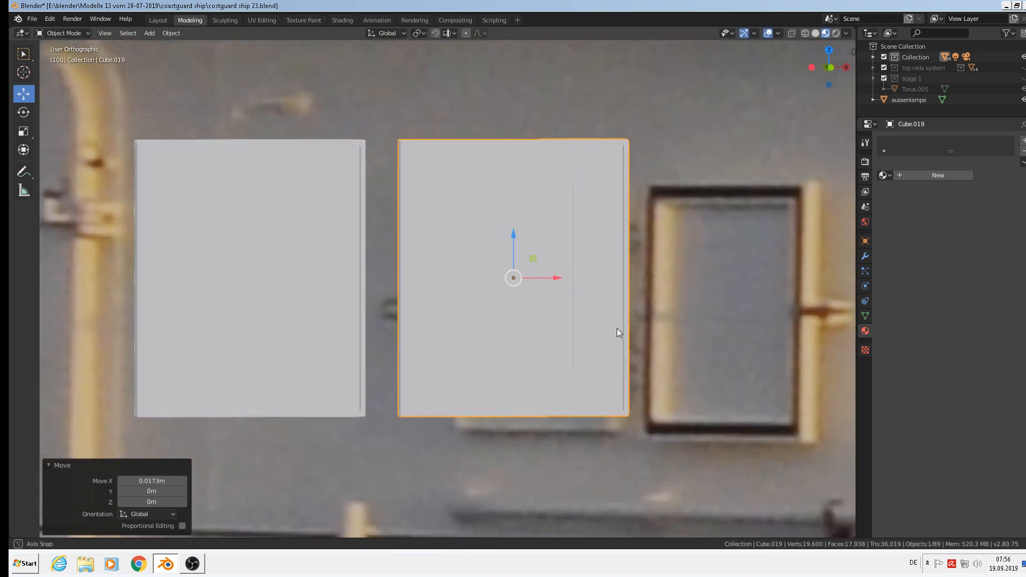
middle_click_drag(617, 328, 635, 351)
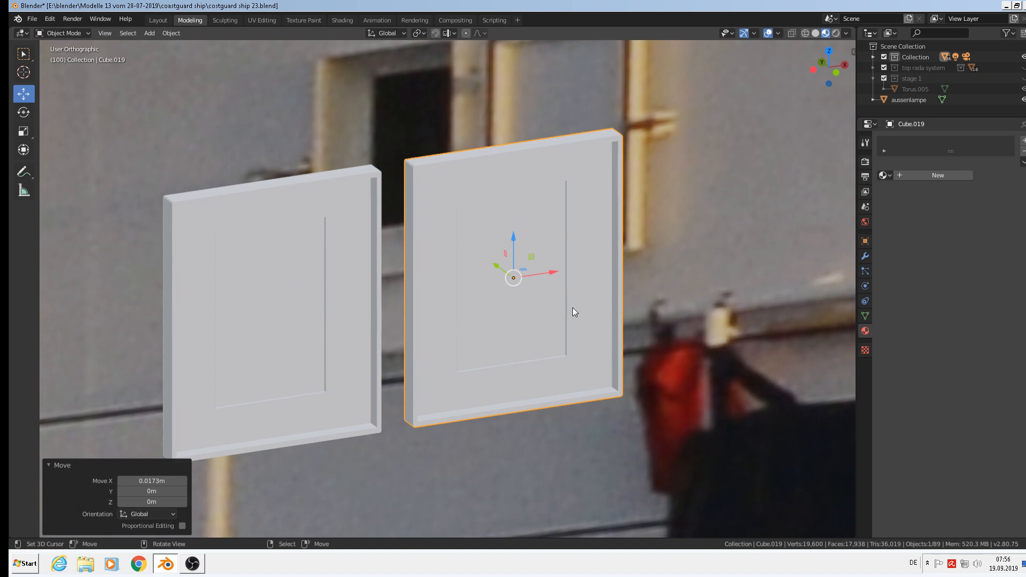
middle_click_drag(572, 308, 590, 403, "shift")
Re-enter Edit Mode on Cube.019 and delete the selected edge loop's vertices.
key("Tab")
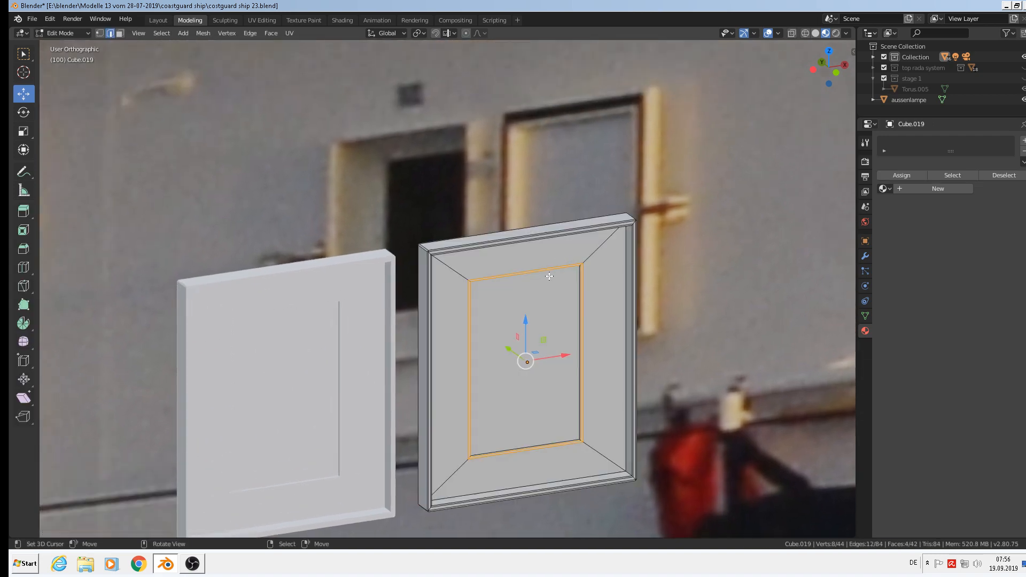
scroll(551, 269, "up", 2)
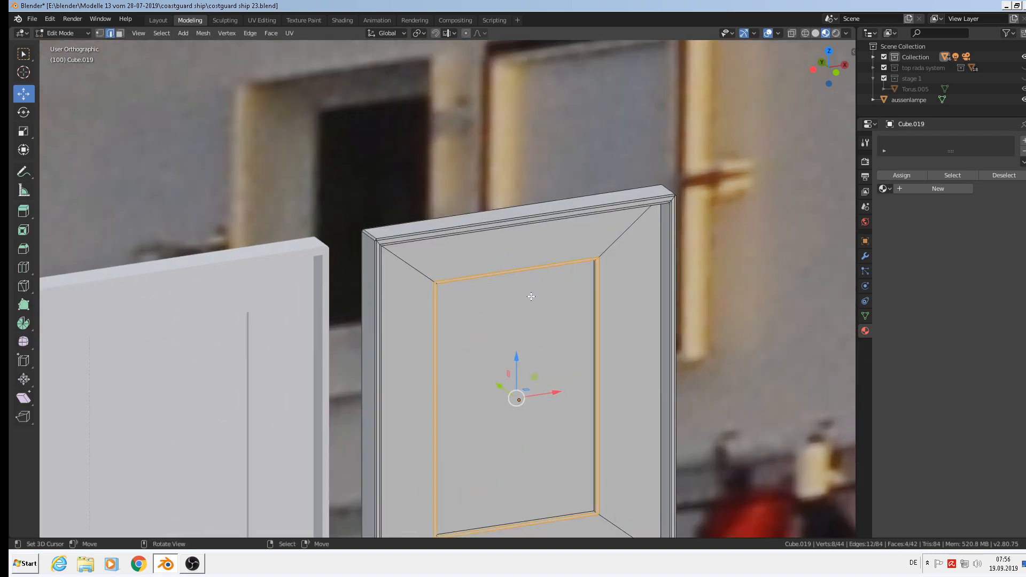
key("Tab")
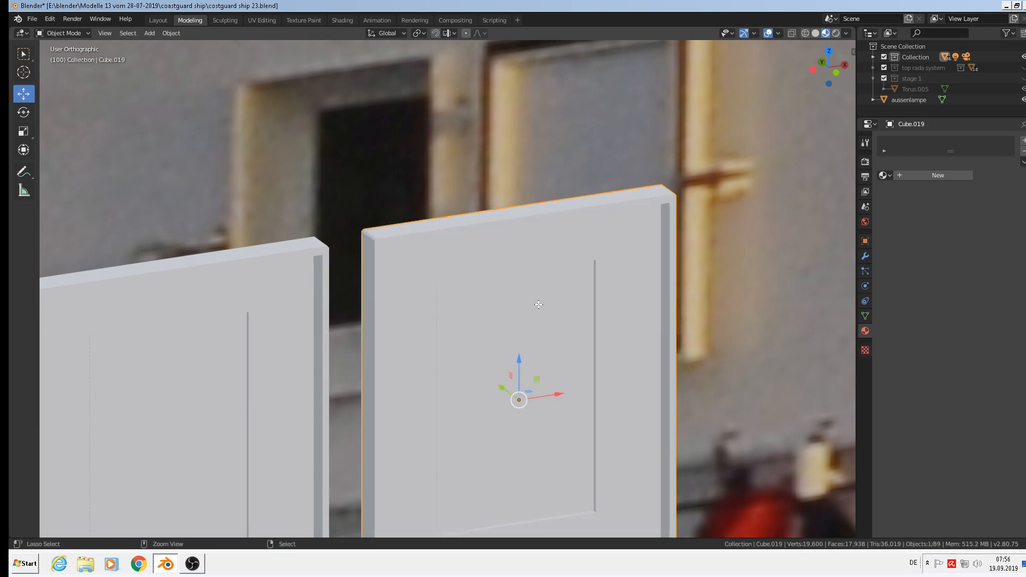
key("ctrl+z")
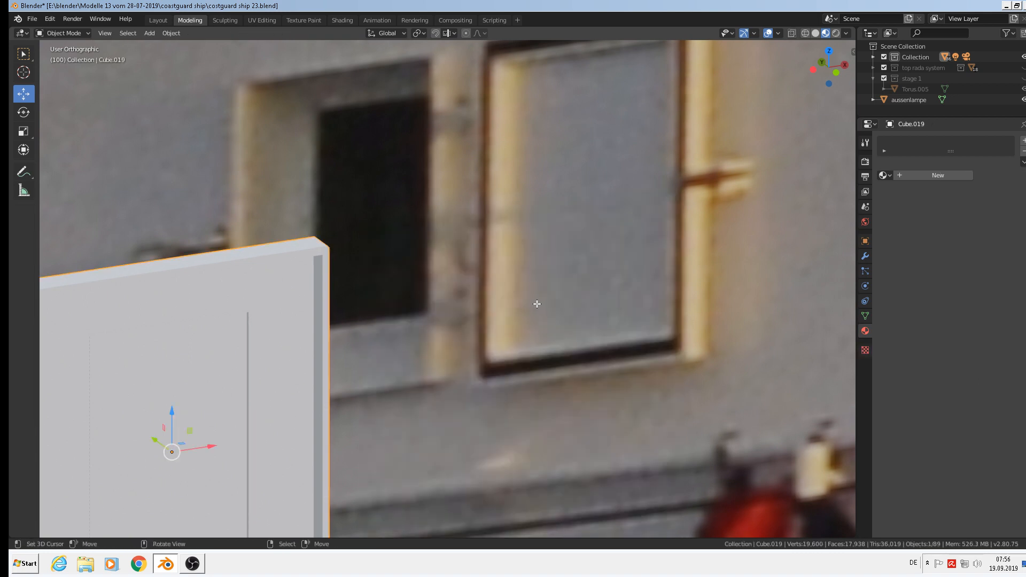
key("ctrl+shift+z")
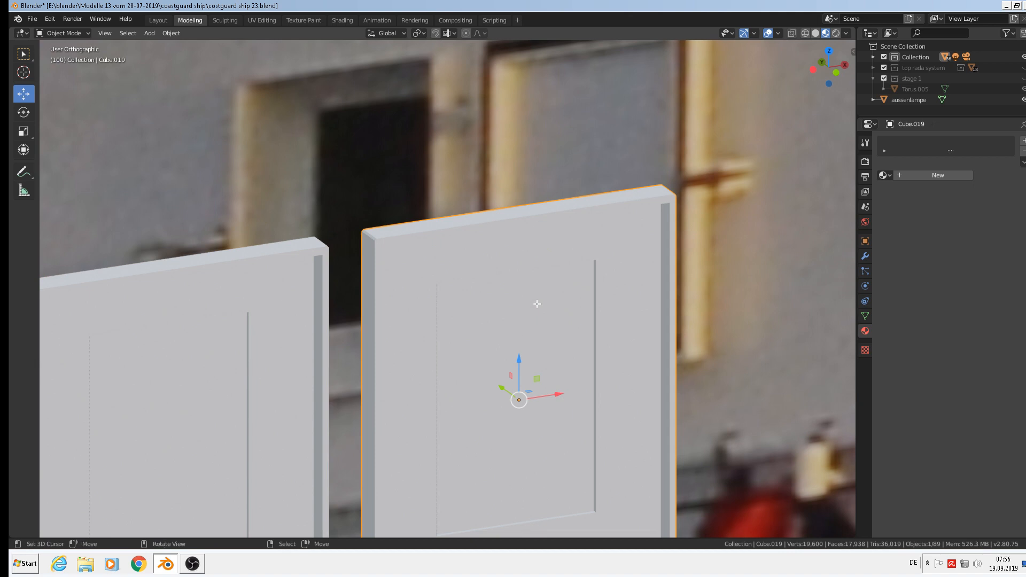
key("Tab")
scroll(502, 291, "up", 2)
key("x")
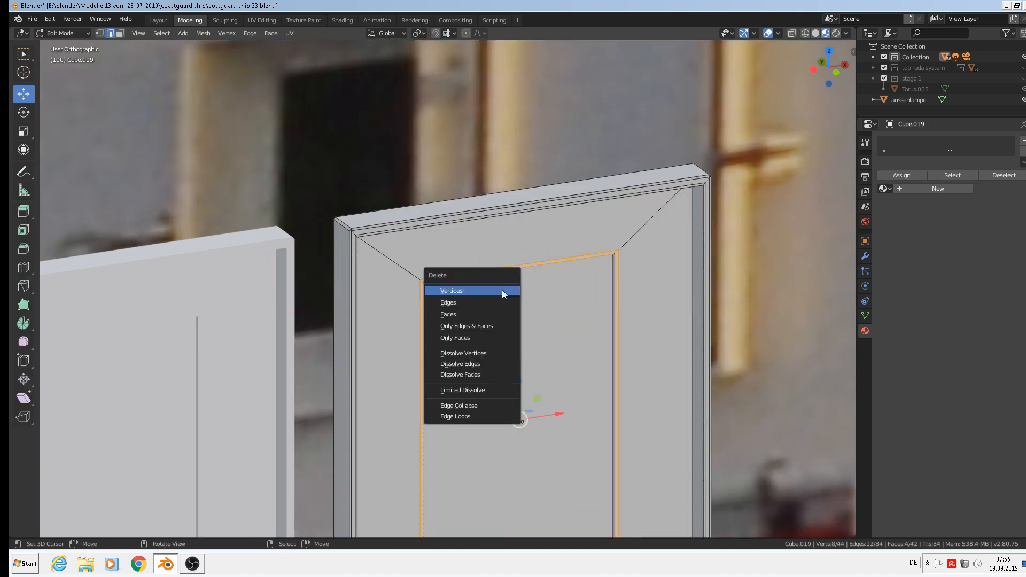
left_click(502, 290)
From a front view, select all four edges of the inner rectangle.
middle_click_drag(501, 290, 465, 263)
right_click(468, 263, "alt")
scroll(472, 277, "down", 5)
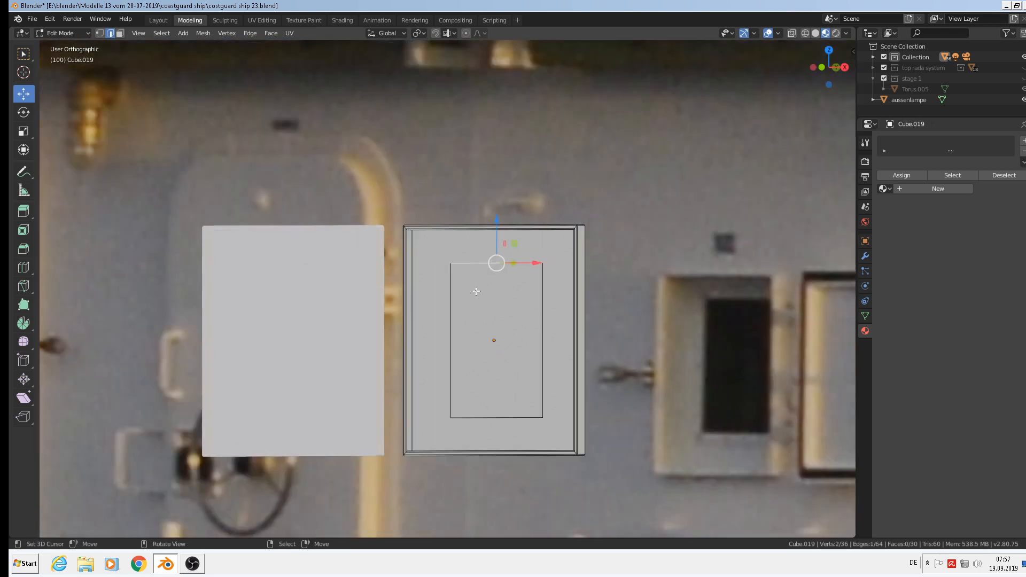
right_click(460, 340, "shift")
right_click(480, 399, "shift")
right_click(547, 368, "shift")
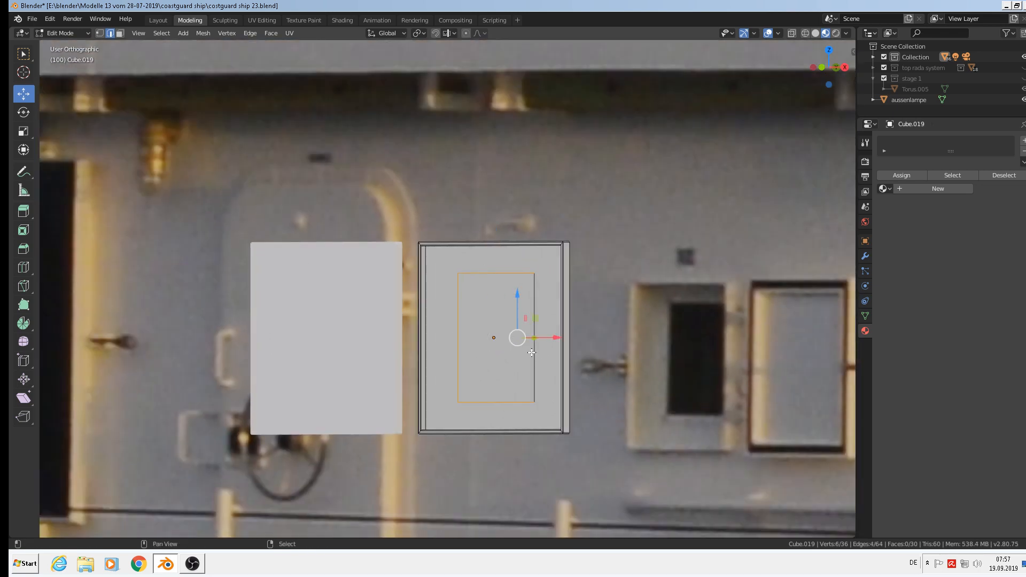
right_click(534, 350, "shift")
right_click(496, 273, "shift")
right_click(457, 353, "shift")
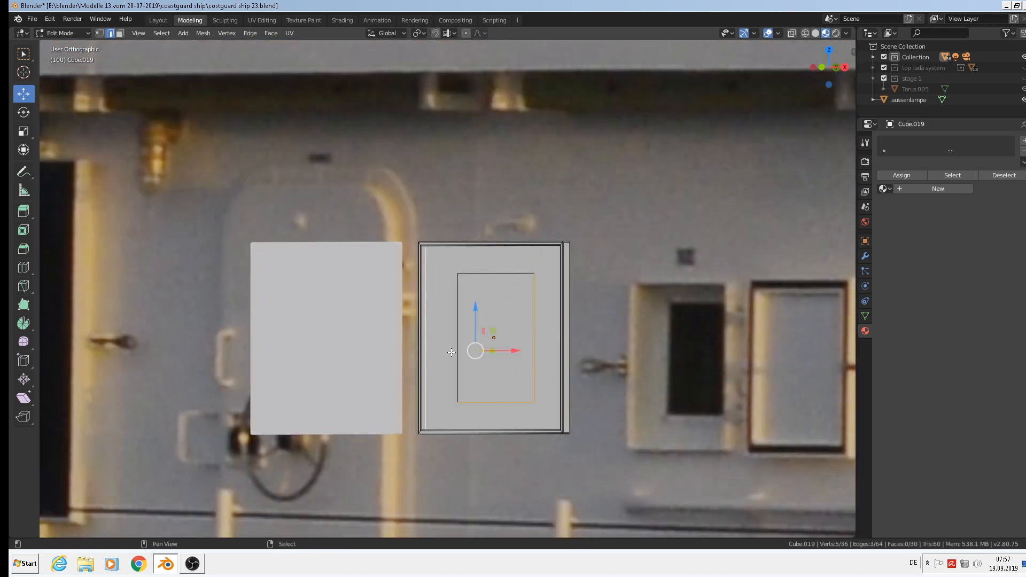
right_click(456, 350)
right_click(486, 274, "shift")
right_click(534, 340, "shift")
right_click(504, 398, "shift")
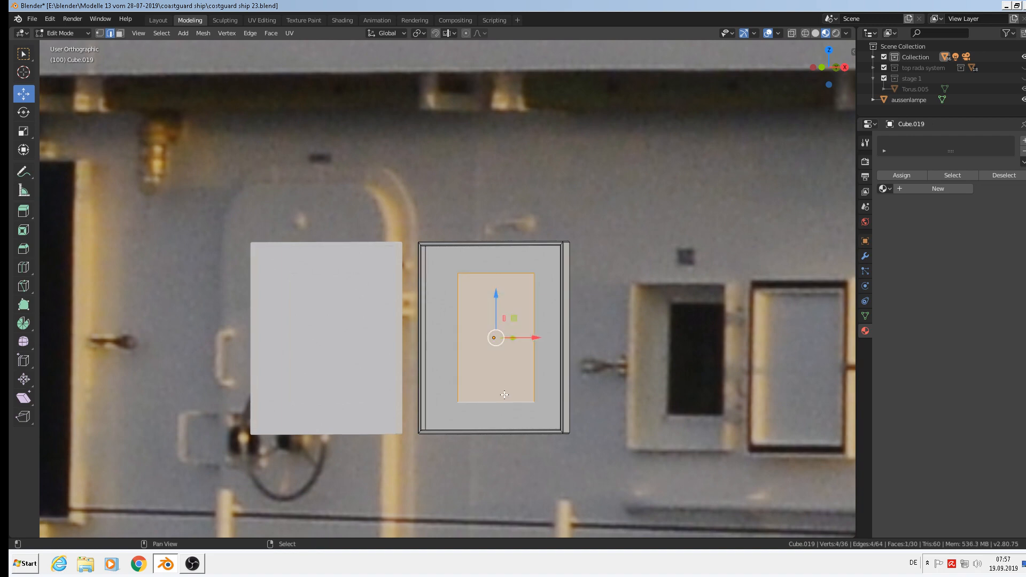
Dissolve the inner rectangle's faces, edges and vertices.
key("x")
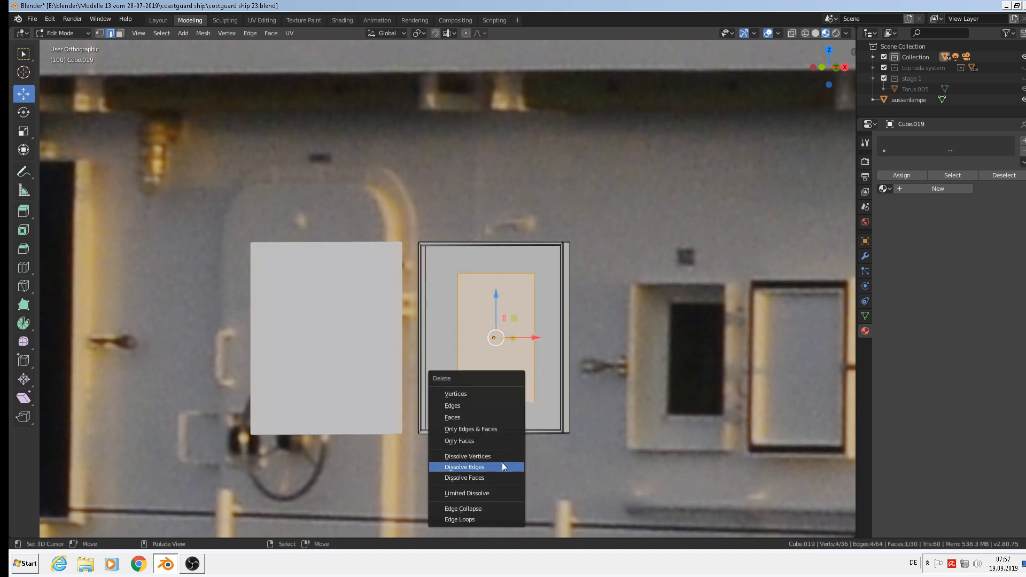
left_click(496, 478)
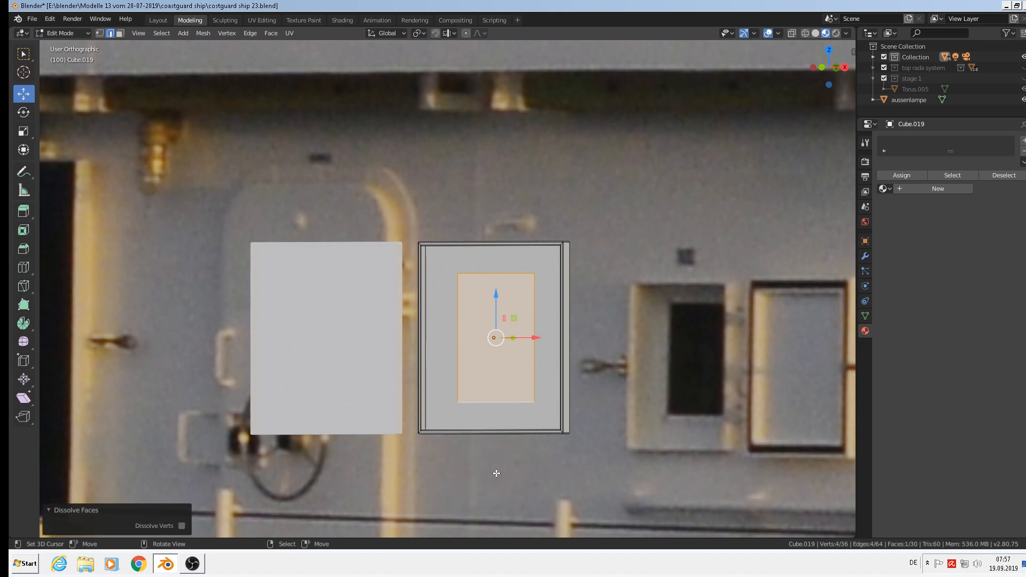
key("x")
left_click(493, 463)
key("x")
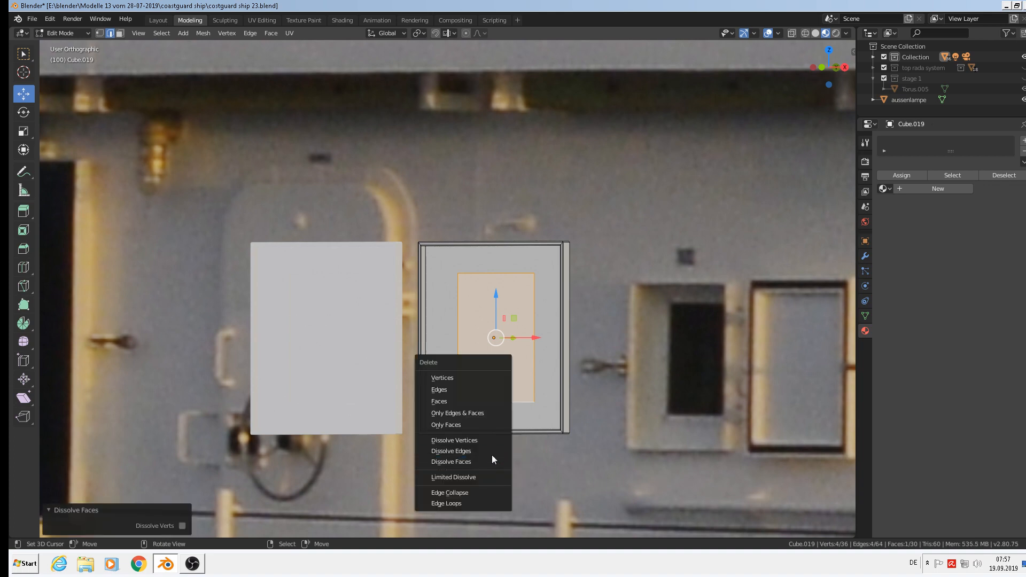
left_click(492, 452)
key("x")
left_click(489, 438)
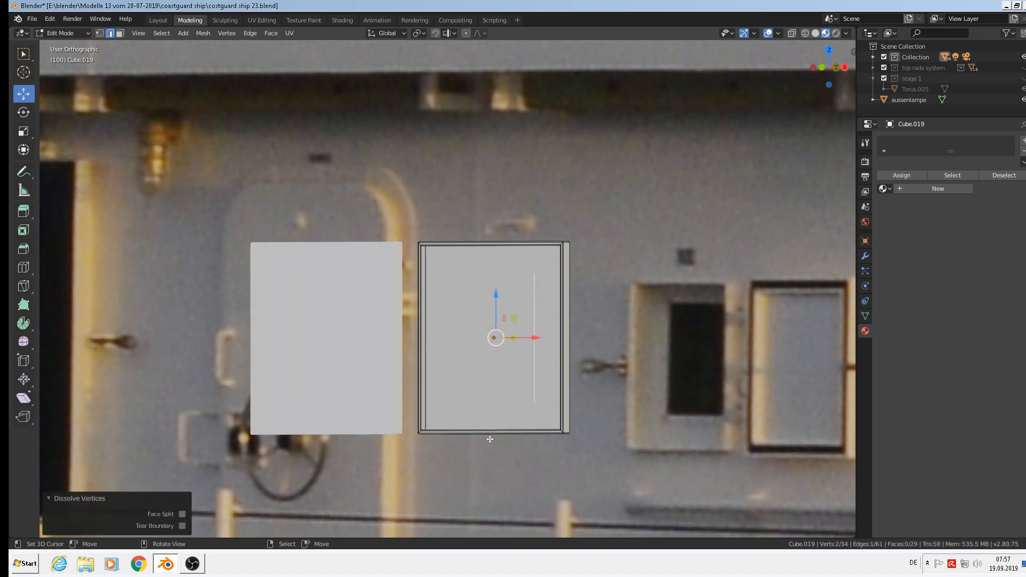
Remove the leftover stray edge from the panel's front face.
scroll(503, 386, "up", 2)
middle_click_drag(502, 386, 560, 300)
right_click(542, 335)
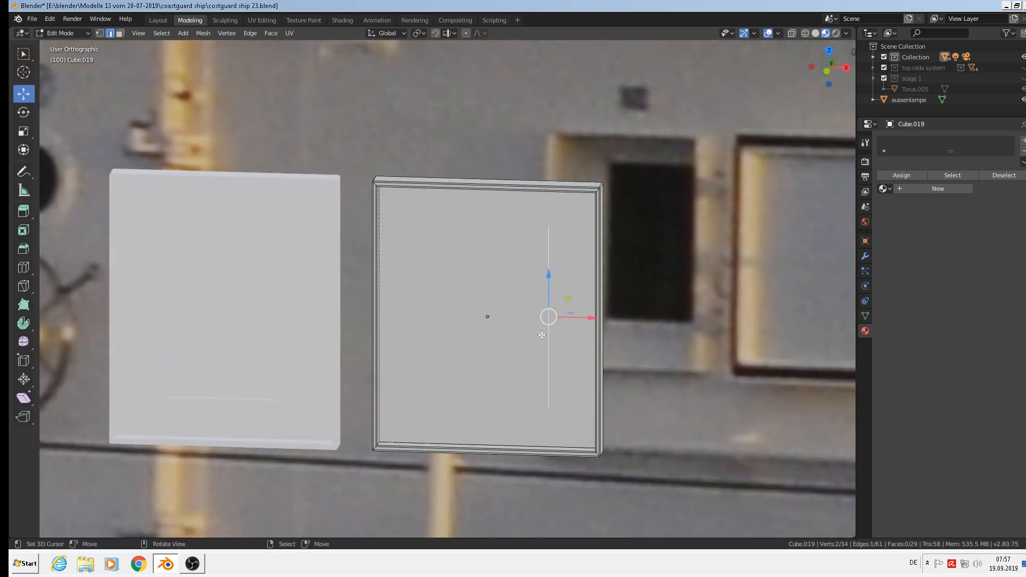
key("x")
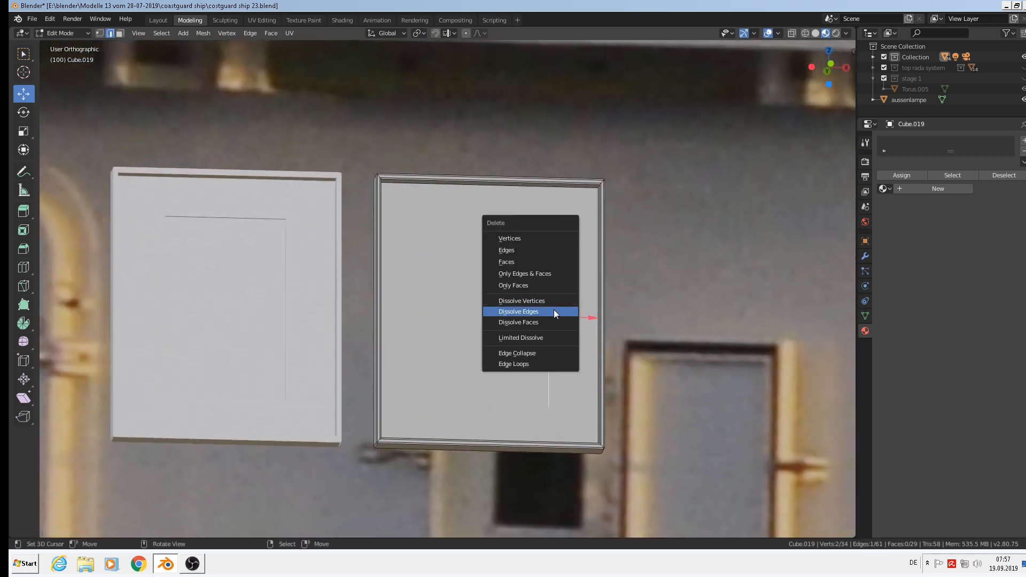
left_click(554, 309)
key("x")
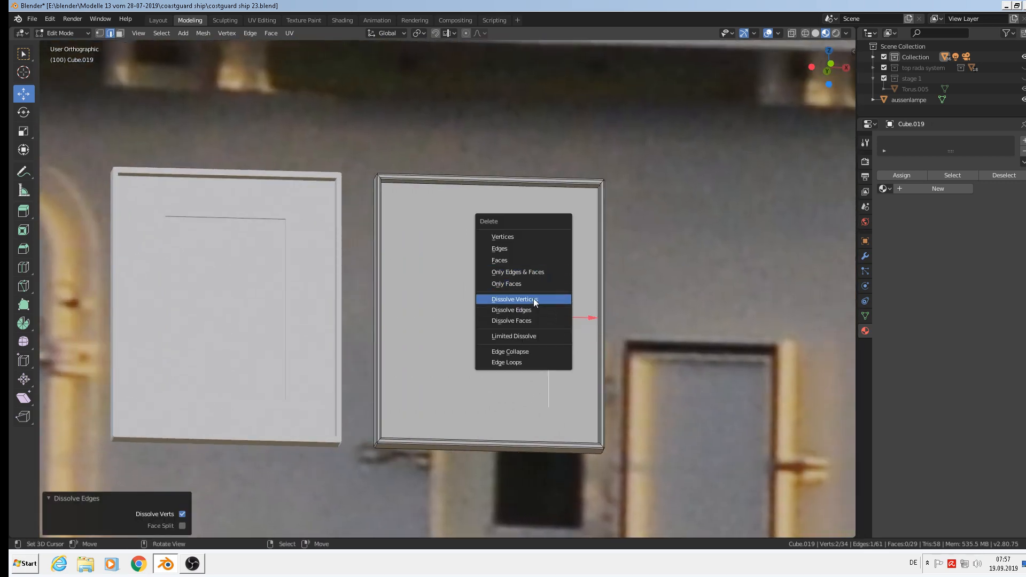
left_click(534, 299)
middle_click_drag(534, 298, 469, 338)
key("x")
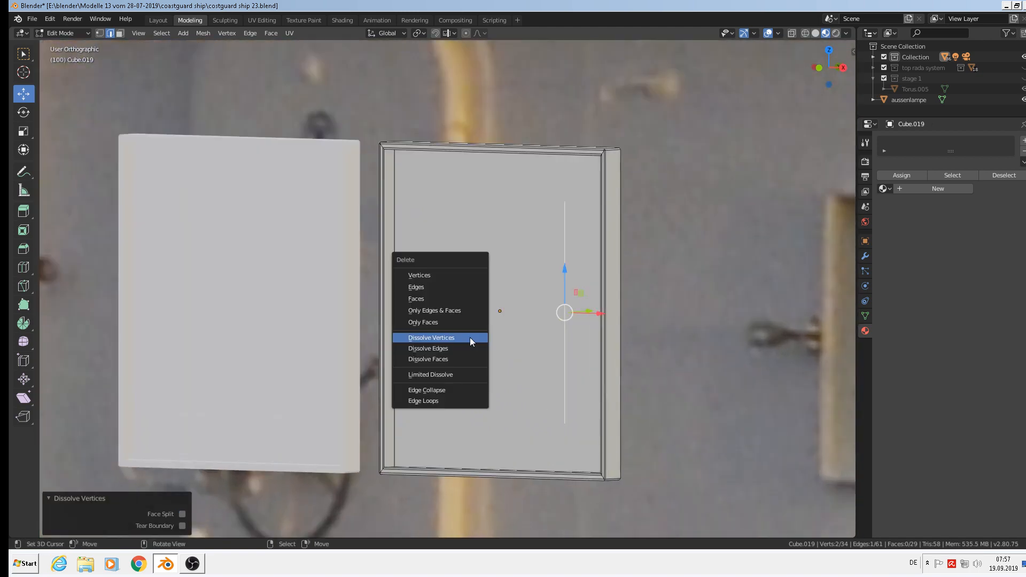
left_click(457, 285)
middle_click_drag(472, 291, 508, 283)
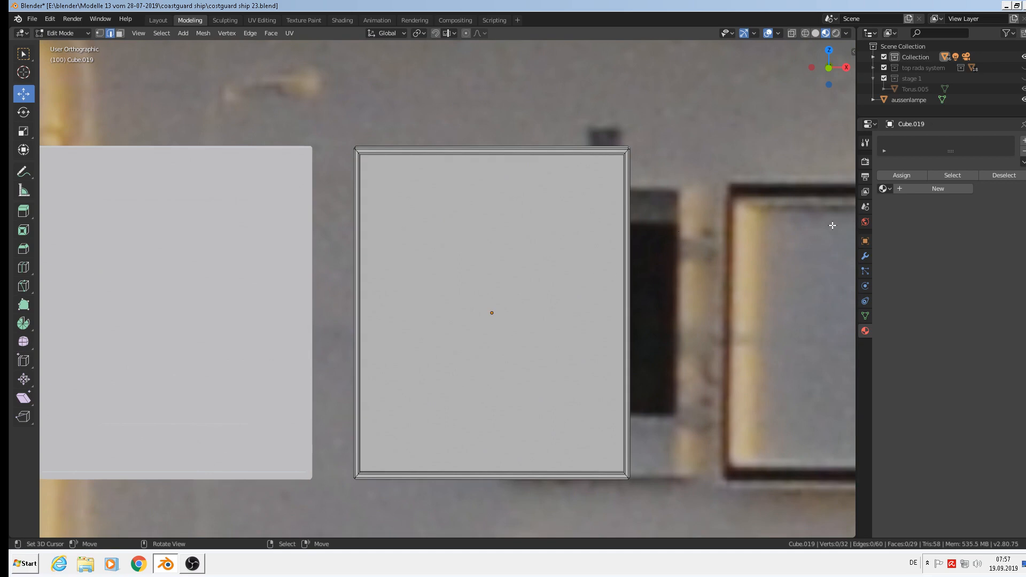
In face select mode, extrude the front face and scale it inward, then enlarge it slightly.
middle_click_drag(759, 205, 643, 194)
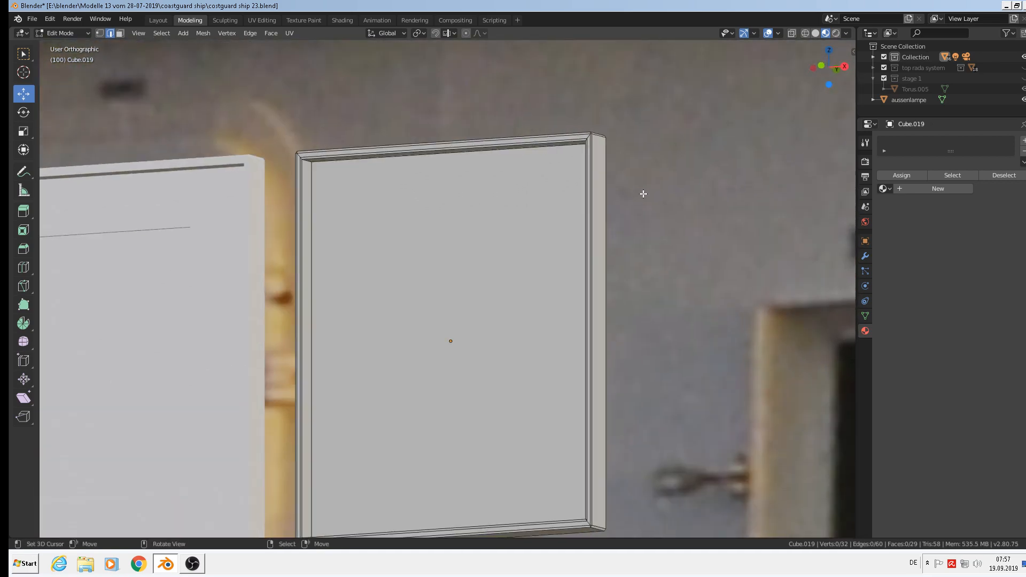
left_click(120, 34)
left_click(478, 299)
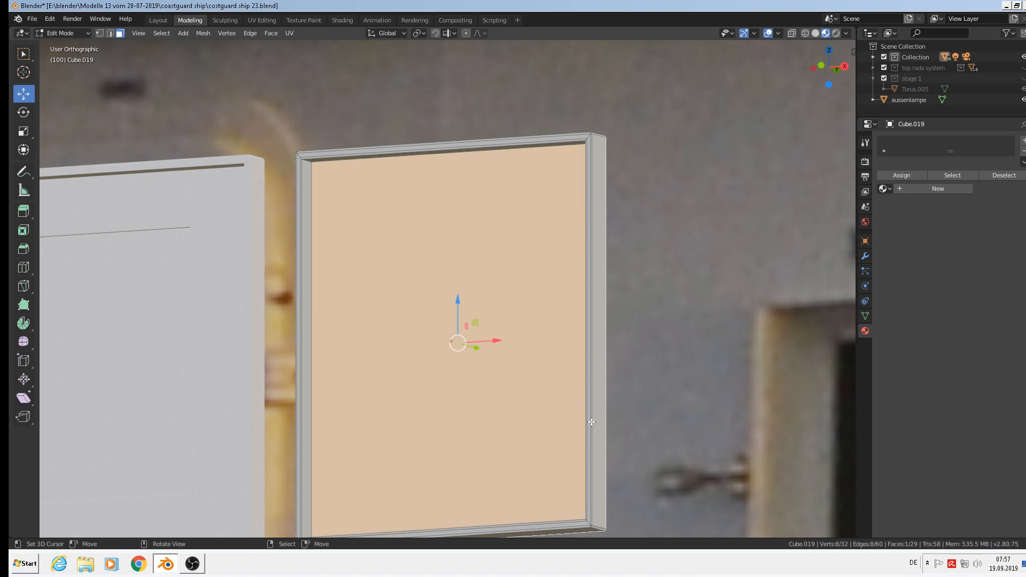
key("e")
key("s")
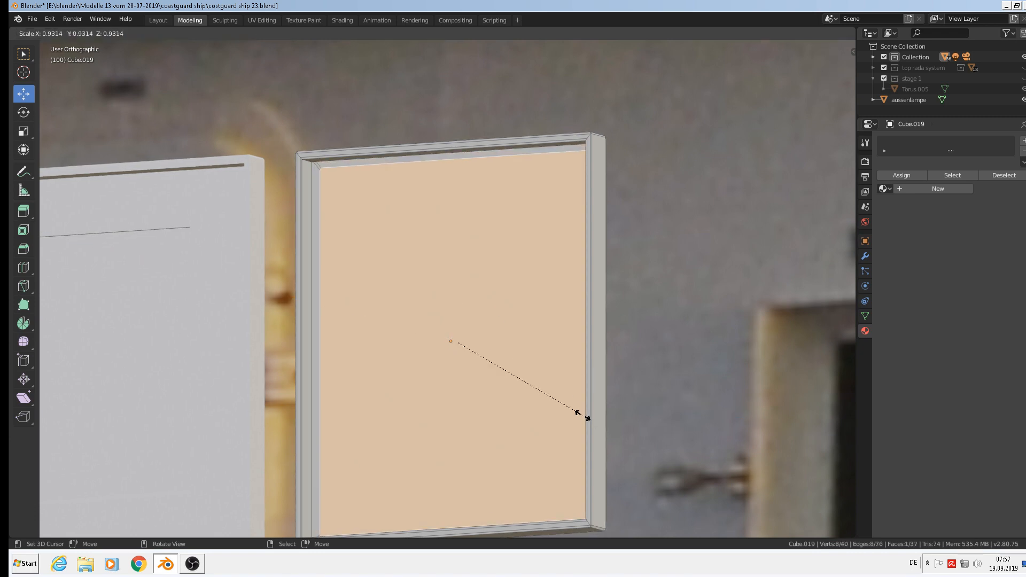
left_click(583, 416)
middle_click_drag(583, 415, 557, 423)
key("s")
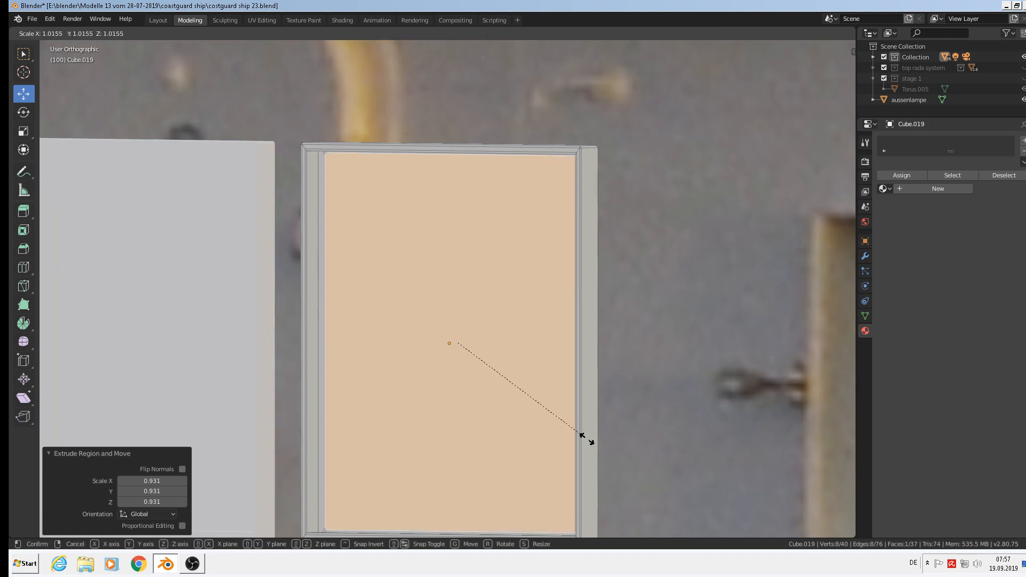
left_click(587, 438)
middle_click_drag(588, 435, 546, 455)
Add a shallow extrusion, then extrude and scale the face inward to 0.971 and vertically along Z.
key("e")
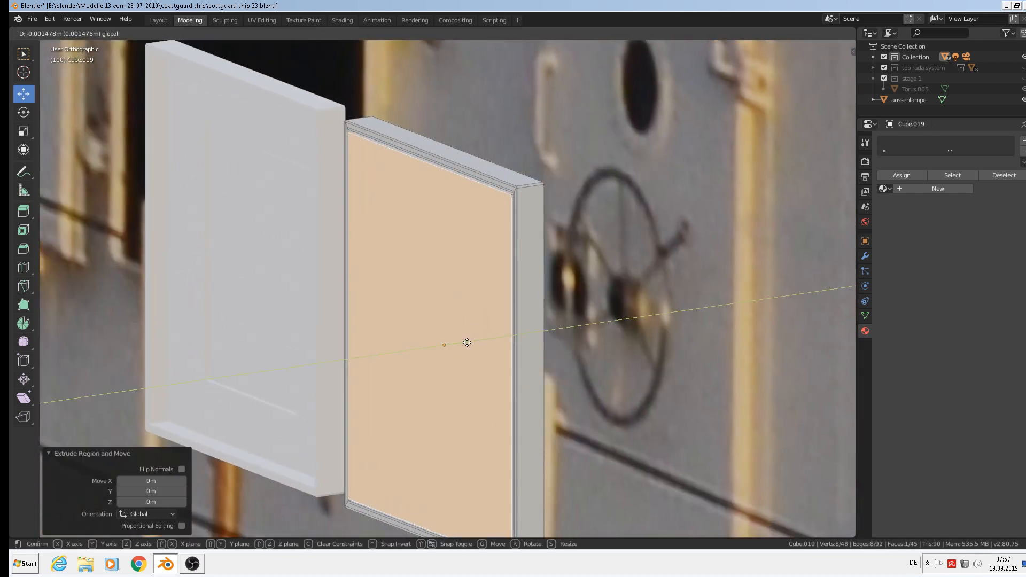
left_click(559, 438)
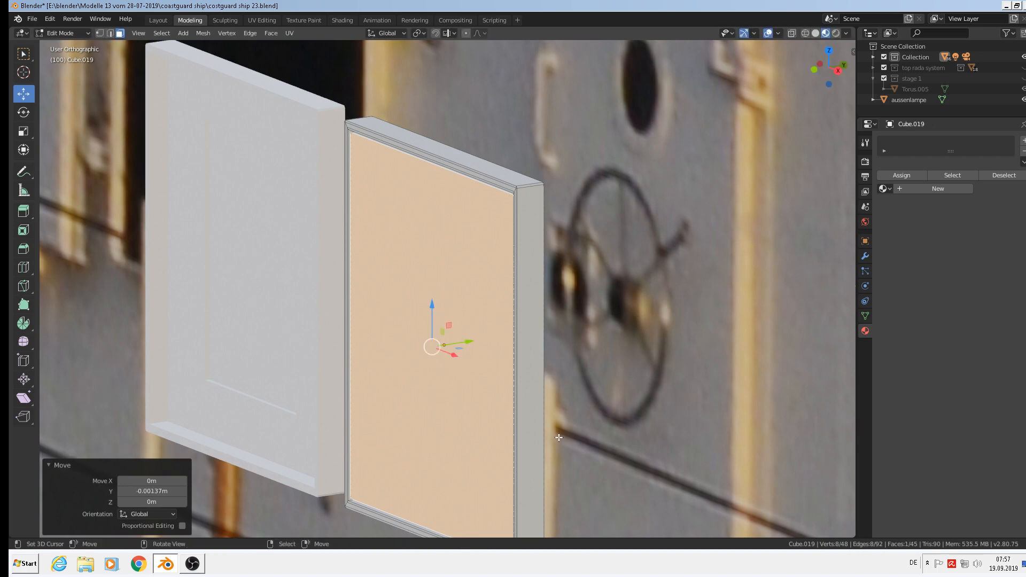
key("e")
key("s")
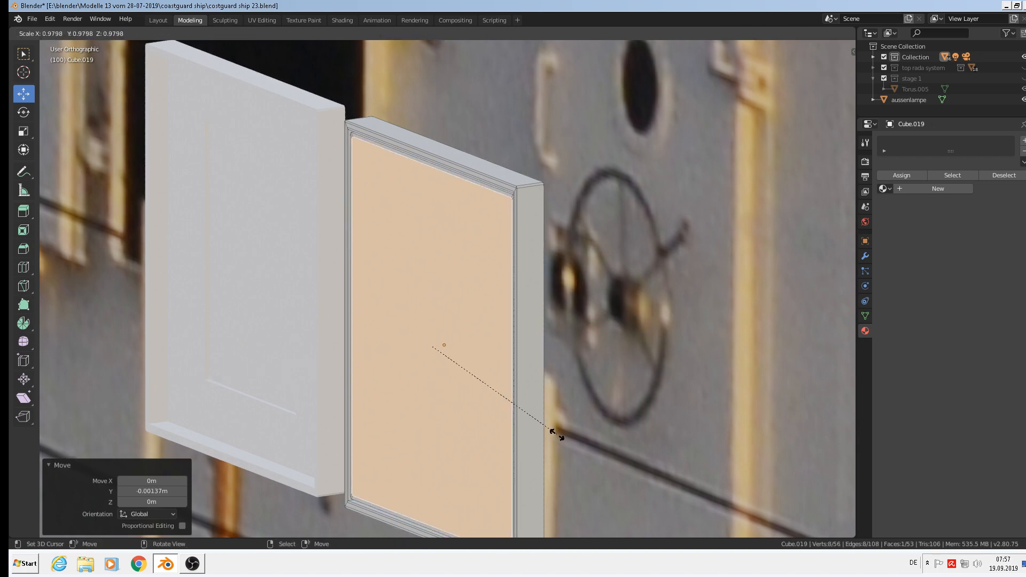
left_click(556, 430)
middle_click_drag(556, 430, 610, 403)
key("s")
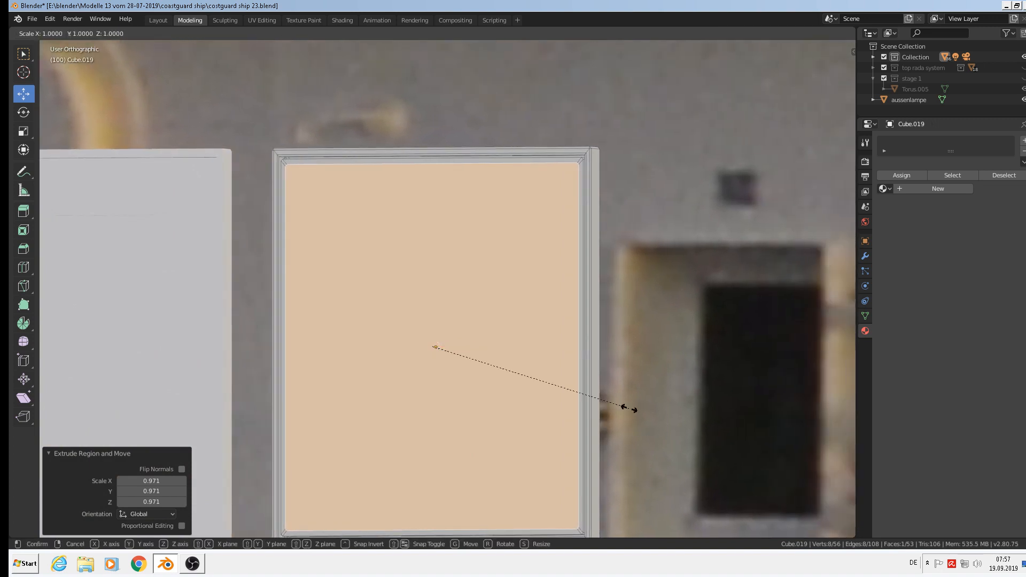
key("z")
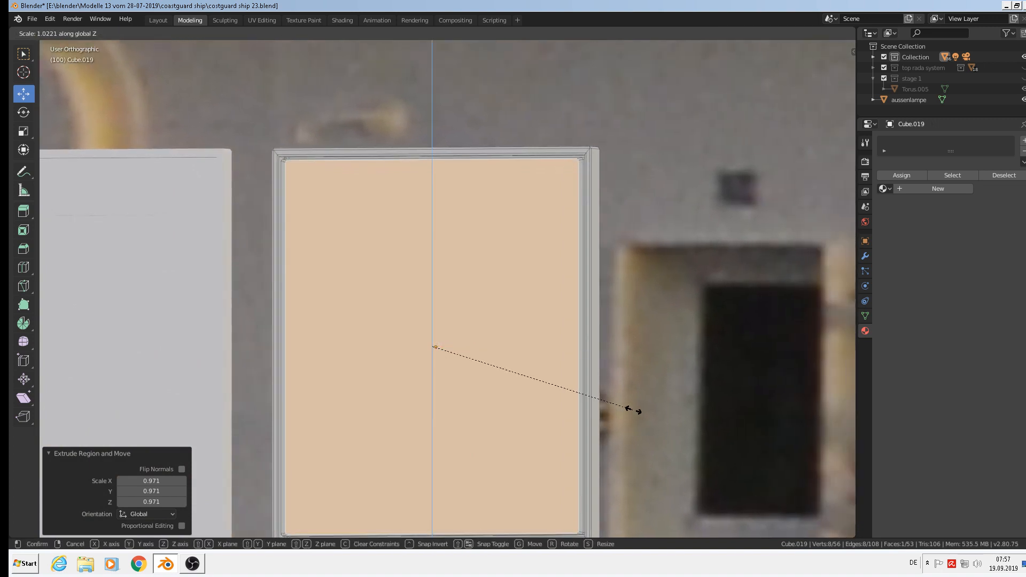
left_click(629, 411)
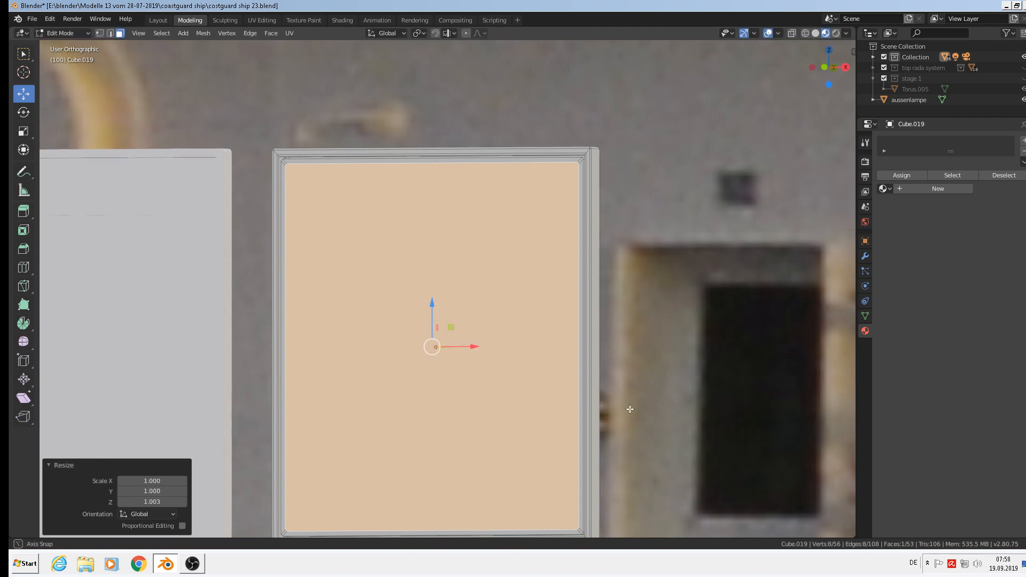
middle_click_drag(629, 412, 544, 429)
Extrude the face once more and push it 0.000774 m along Y.
key("e")
right_click(520, 407)
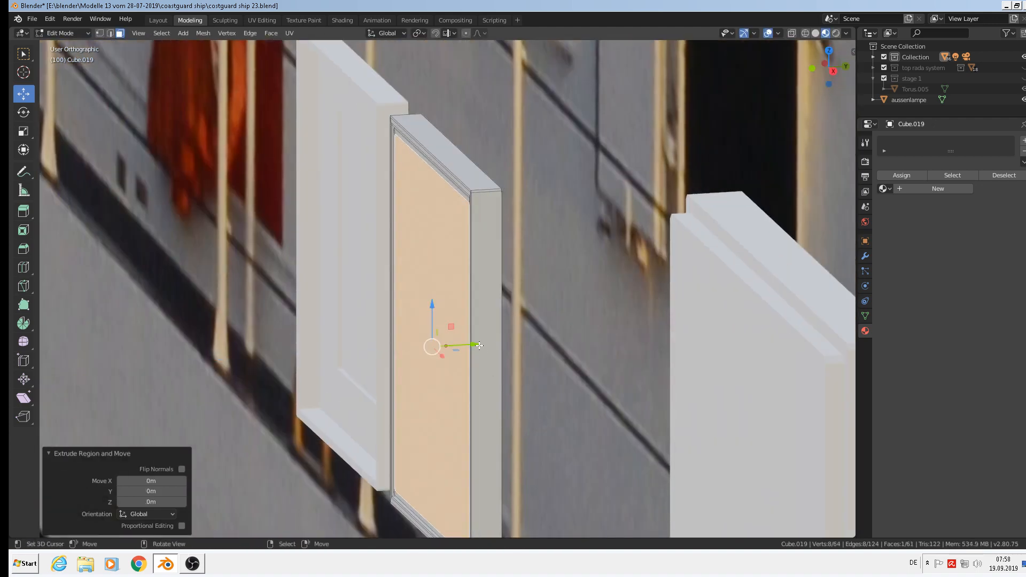
left_click_drag(479, 345, 492, 346)
middle_click_drag(492, 346, 595, 176)
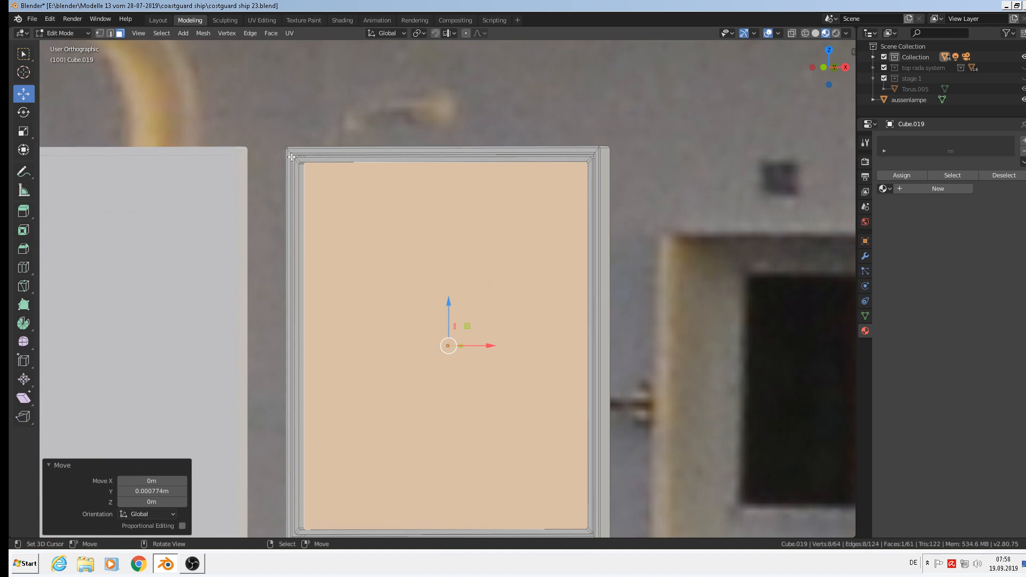
Bevel the panel's two inner edge loops by 0.00868 m with one segment, then return to Object Mode.
scroll(547, 338, "down", 5)
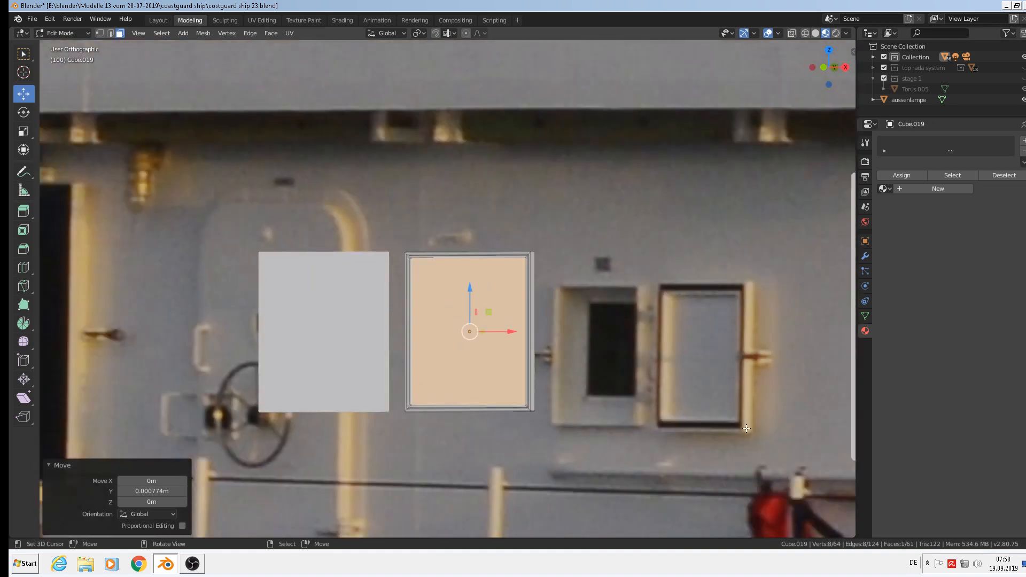
scroll(541, 323, "up", 4)
scroll(481, 289, "down", 2)
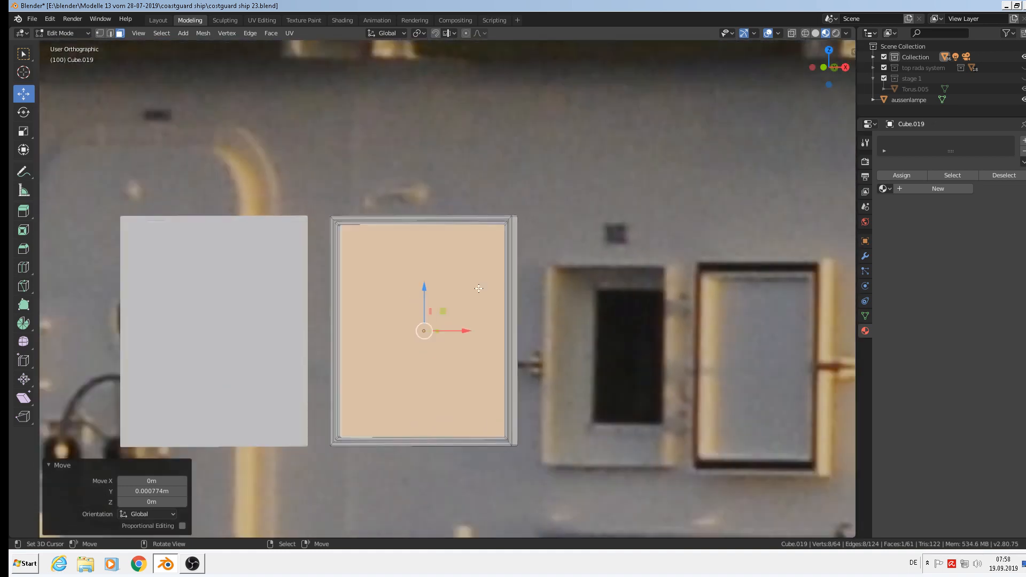
scroll(483, 307, "down", 1)
scroll(484, 316, "up", 3)
middle_click_drag(485, 316, 464, 330)
scroll(360, 400, "up", 4)
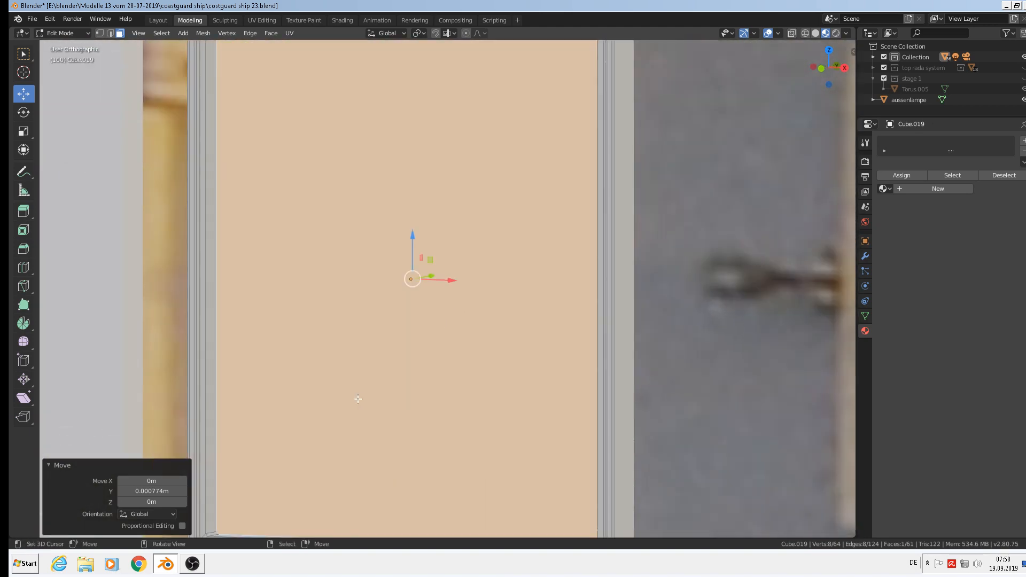
scroll(353, 399, "down", 2)
scroll(353, 399, "down", 1)
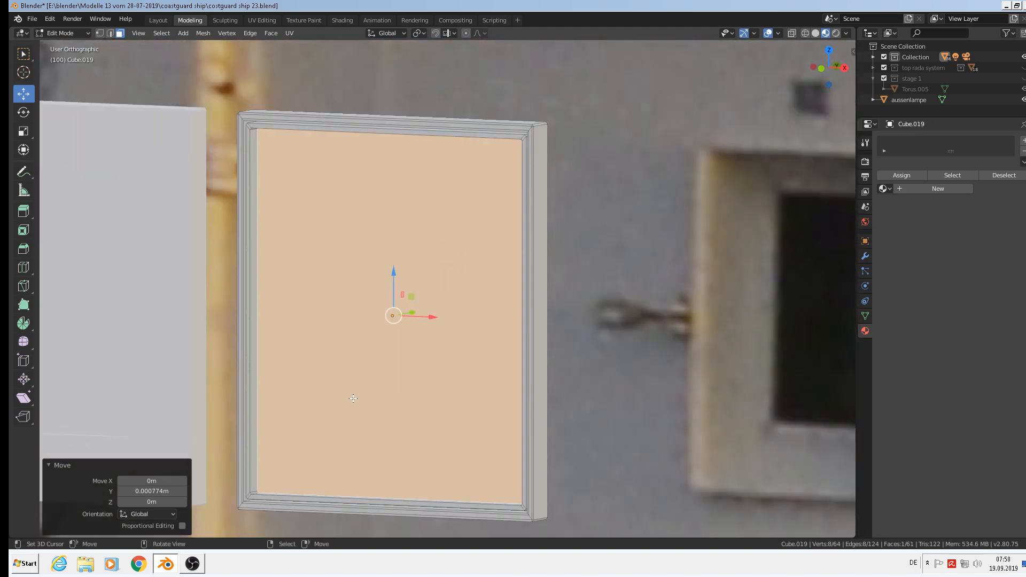
scroll(262, 251, "up", 2)
scroll(593, 136, "up", 2)
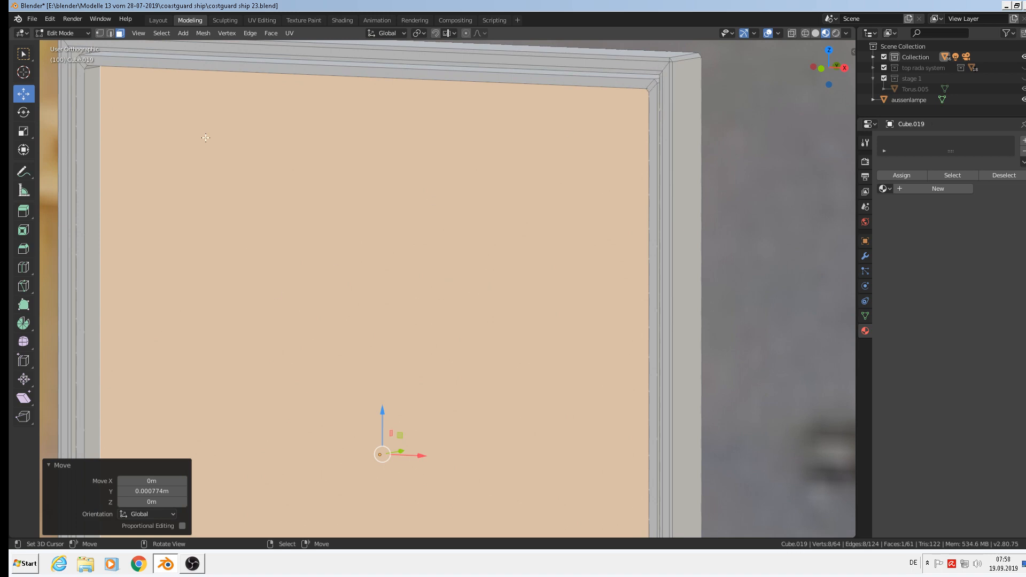
left_click(110, 33)
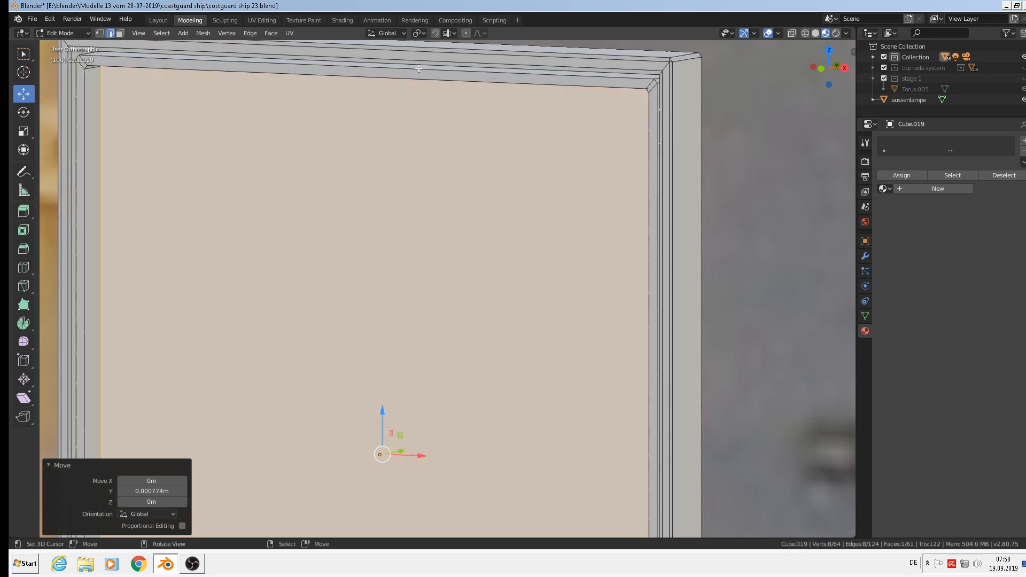
left_click(630, 81, "alt")
left_click(617, 88, "alt+shift")
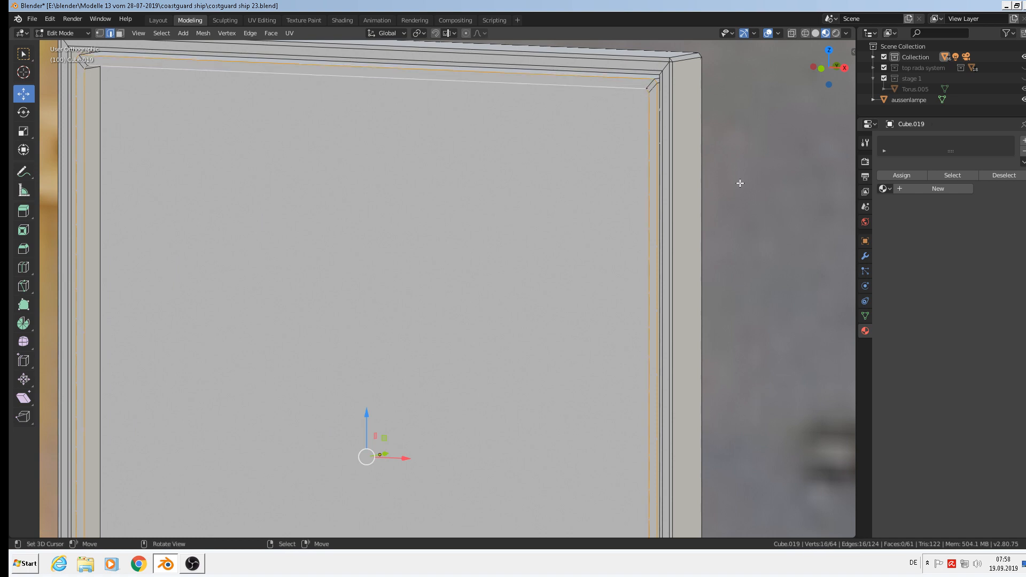
key("ctrl+b")
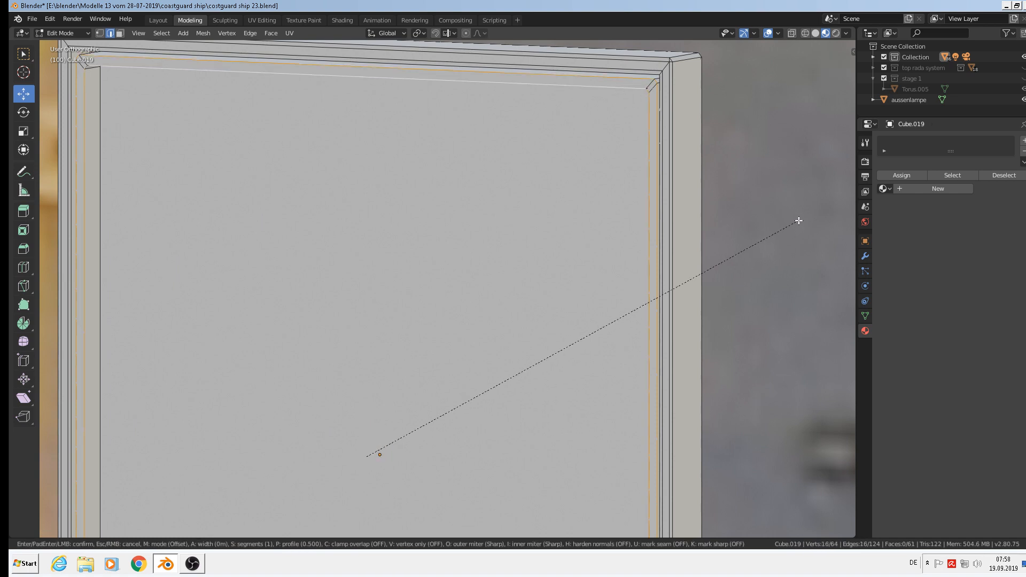
left_click(803, 221)
scroll(676, 218, "down", 4)
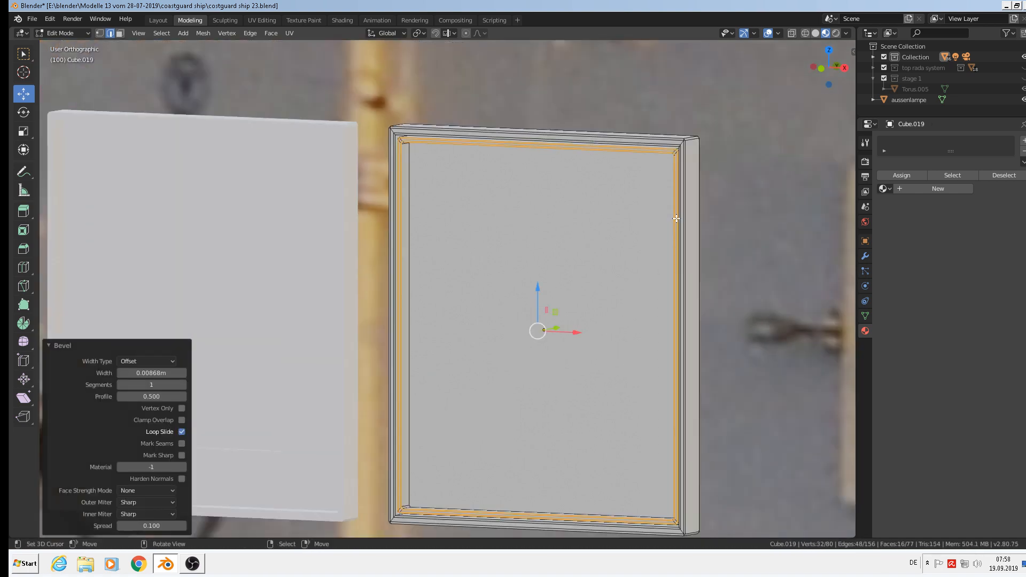
key("Tab")
scroll(649, 246, "down", 6)
scroll(481, 326, "down", 4, "ctrl")
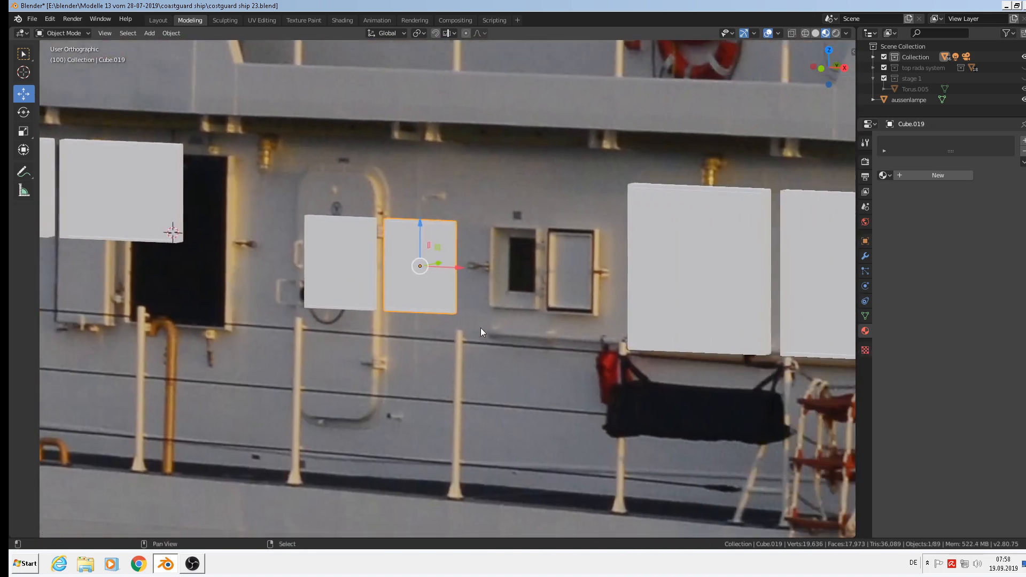
Join the small, upper doorway and large panel pairs each into a single object.
scroll(561, 322, "down", 3)
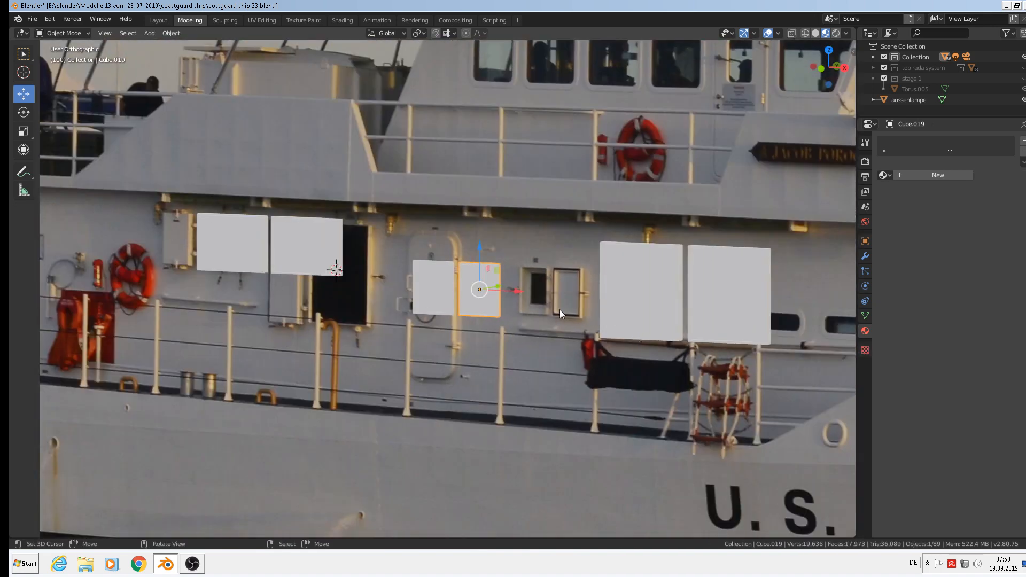
mouse_move(508, 329)
middle_mouse_down()
mouse_move(536, 317)
mouse_move(507, 320)
middle_mouse_up()
scroll(536, 316, "down", 1)
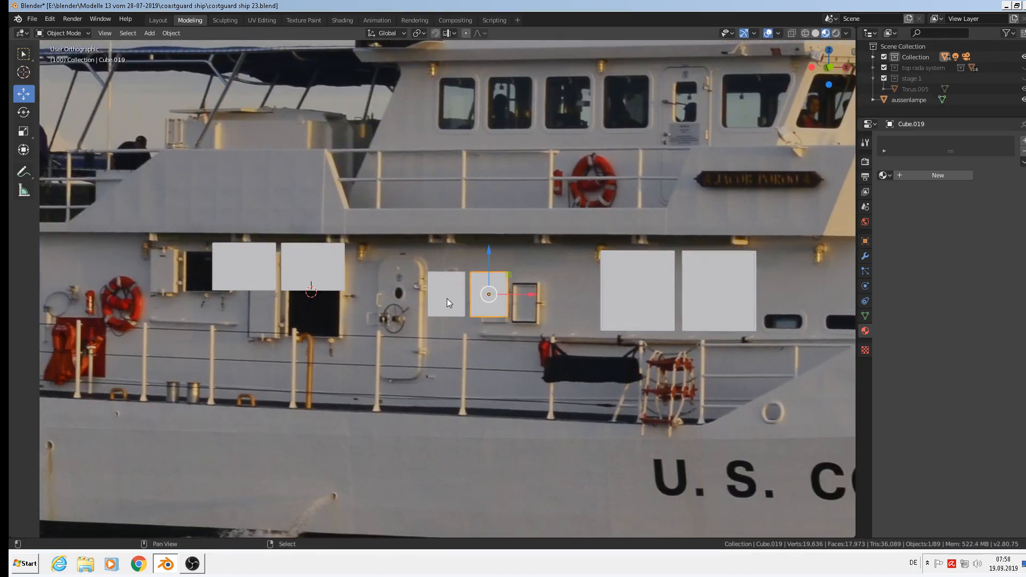
left_click(446, 298, "shift")
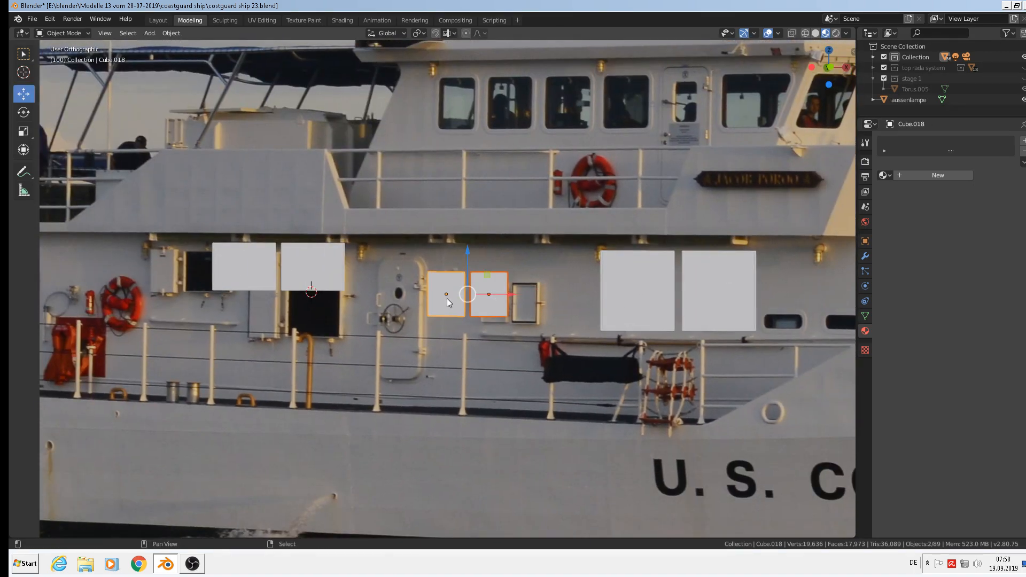
left_click(172, 33)
left_click(201, 135)
left_click(307, 253)
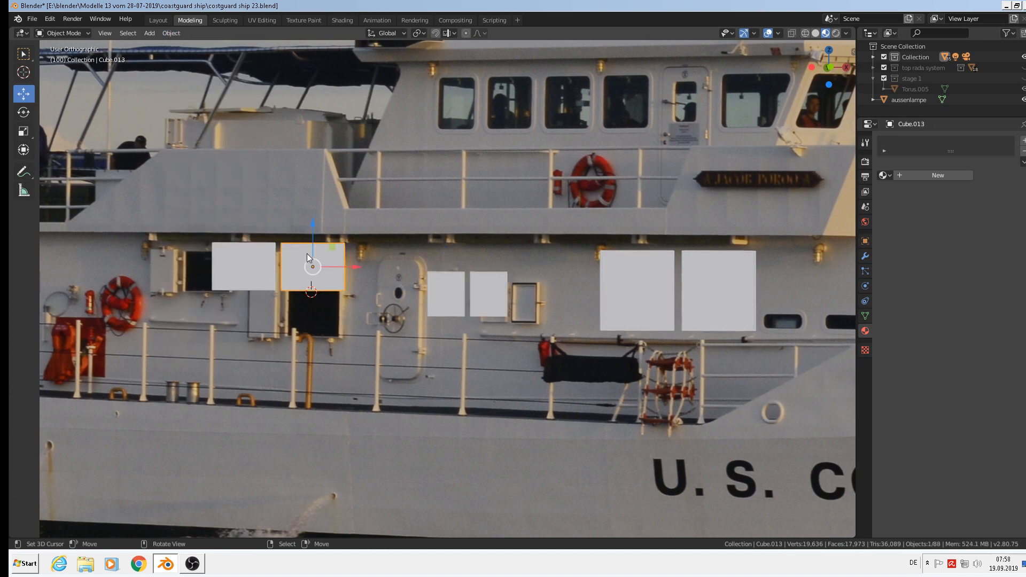
left_click(243, 257, "shift")
left_click(172, 33)
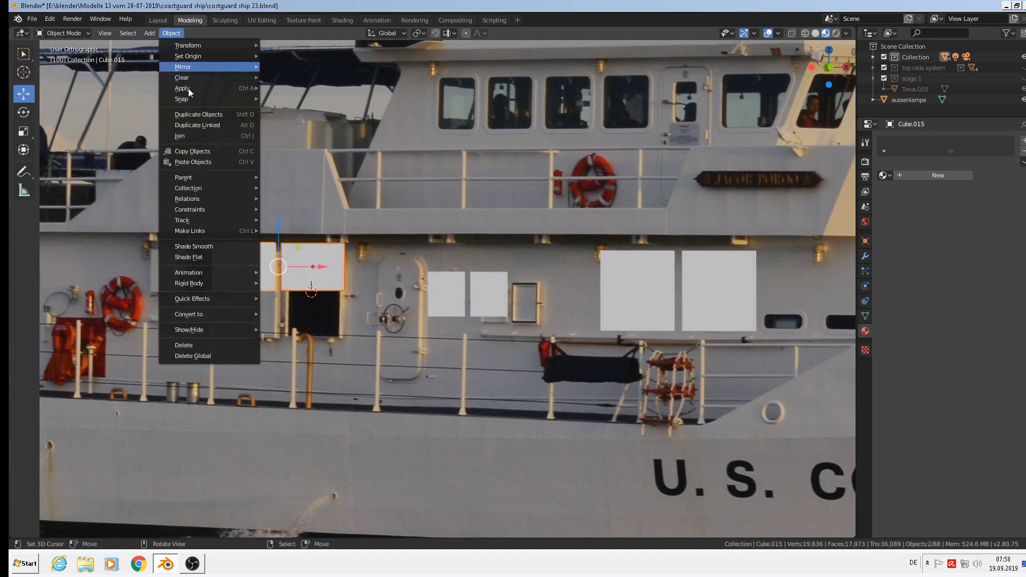
left_click(191, 136)
left_click(706, 293)
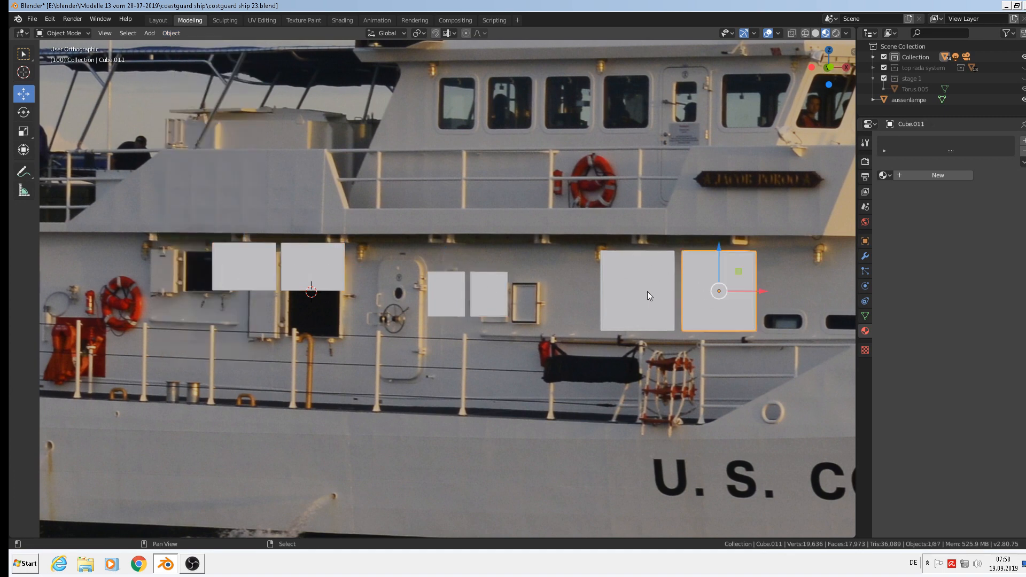
left_click(647, 293, "shift")
left_click(172, 34)
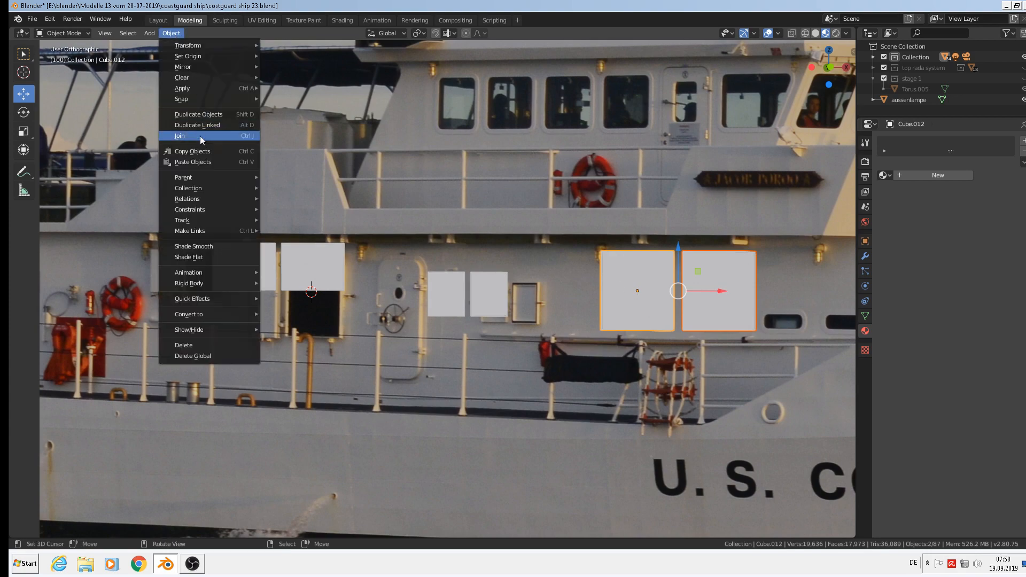
left_click(200, 135)
Select all three joined panel pairs together.
scroll(322, 197, "down", 3)
scroll(337, 223, "up", 1)
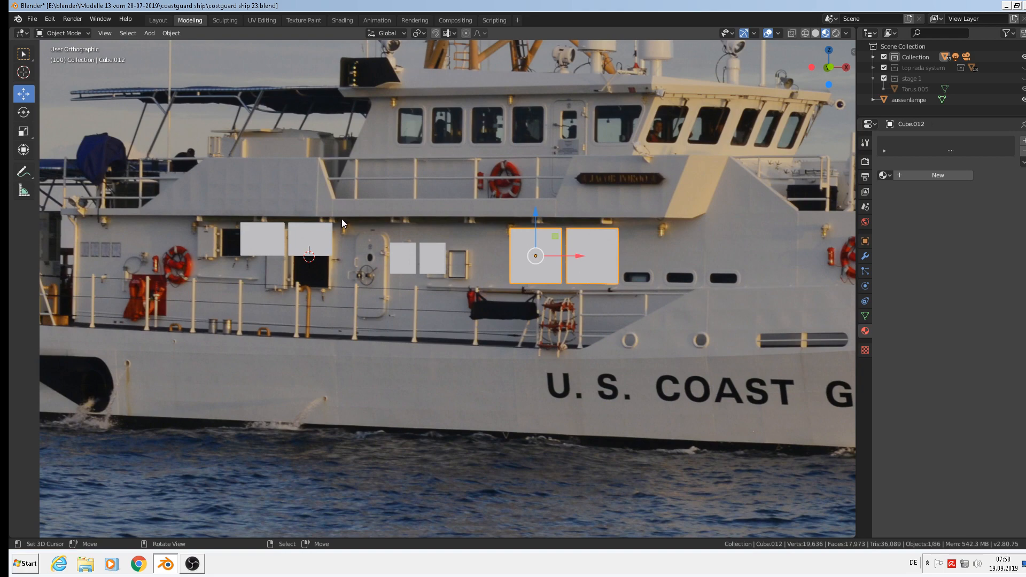
left_click(291, 249)
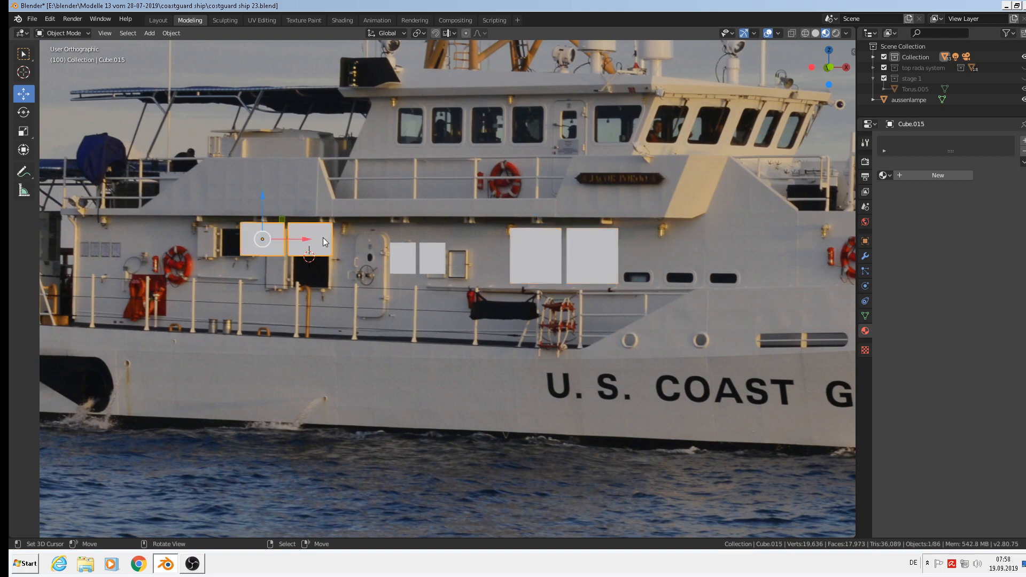
left_click(421, 258, "shift")
left_click(541, 255, "shift")
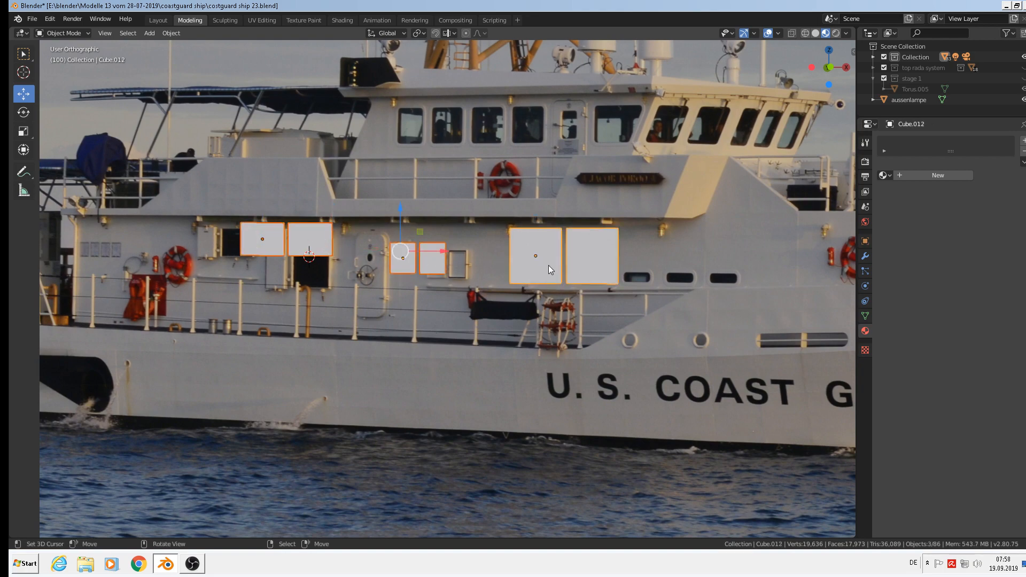
scroll(548, 265, "down", 8)
scroll(668, 370, "down", 4)
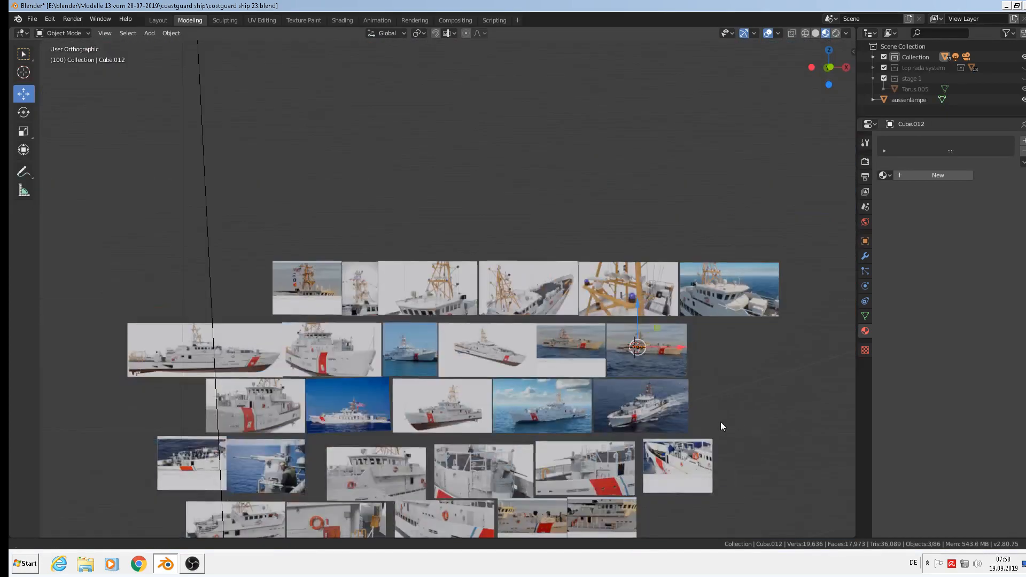
Move the three panel pairs beside the ship model and scale them up 5.47 times.
middle_click_drag(720, 422, 638, 124, "shift")
key("g")
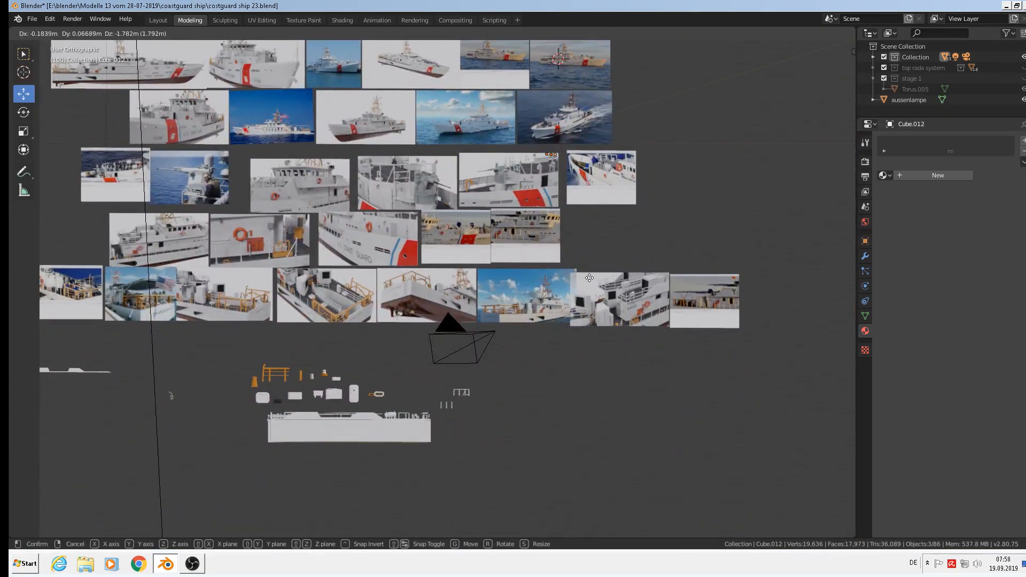
left_click(437, 494)
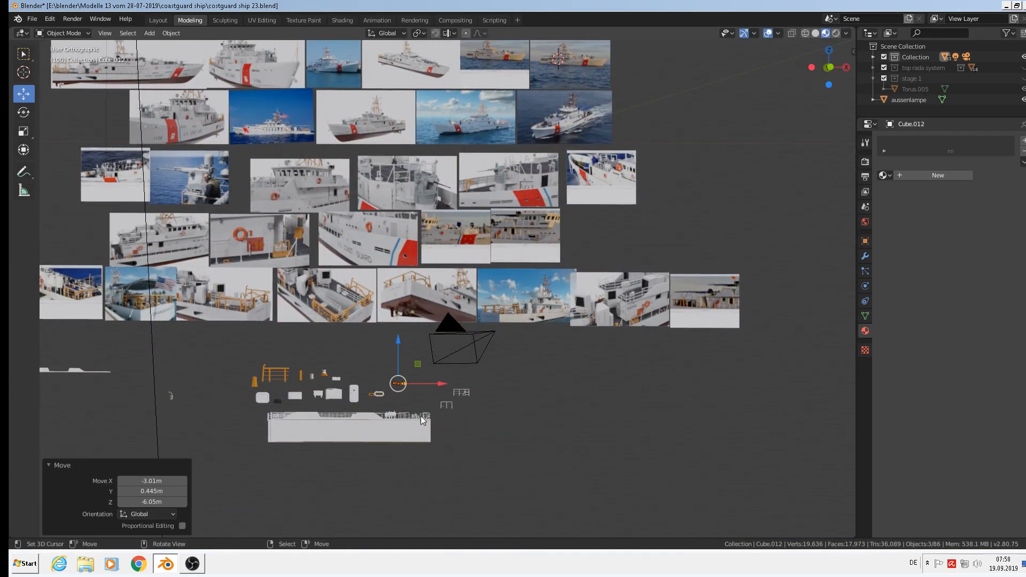
scroll(421, 416, "up", 6)
key("s")
left_click(730, 451)
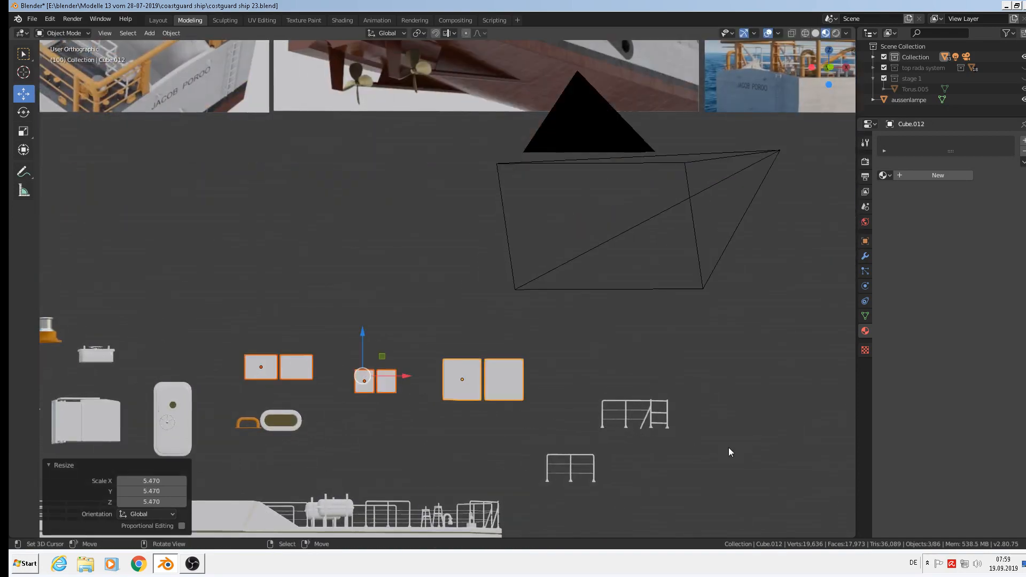
Deselect everything and bring the reference photos back into view.
left_click(505, 346)
middle_click_drag(505, 346, 463, 326)
scroll(463, 325, "down", 8)
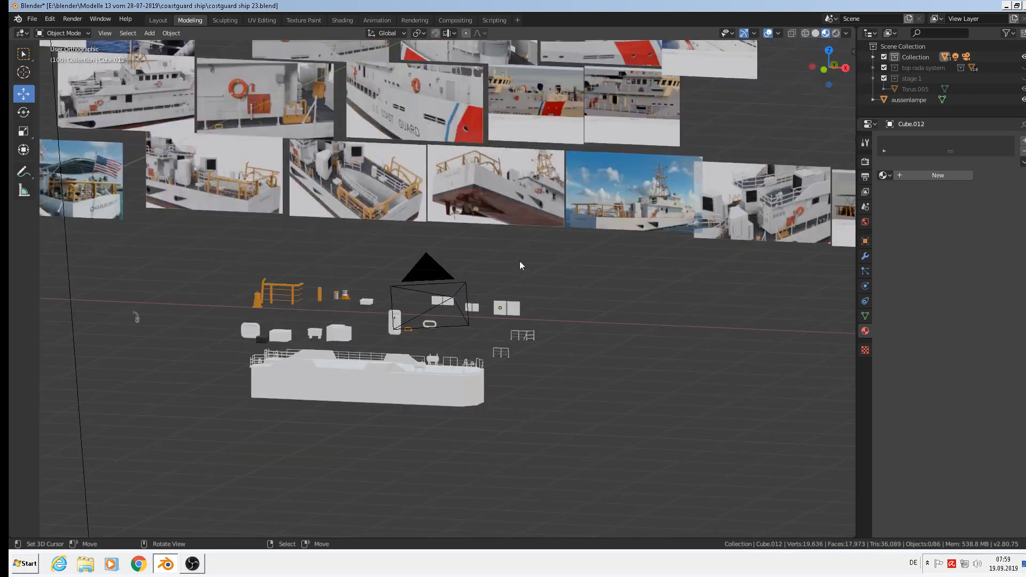
middle_click_drag(566, 159, 471, 461, "shift")
scroll(457, 141, "up", 10)
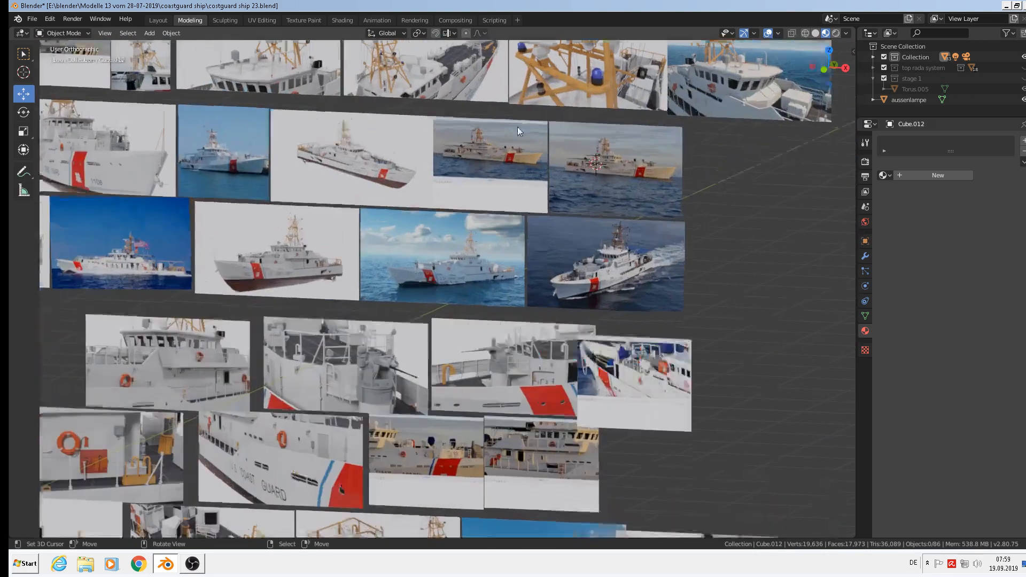
scroll(614, 230, "up", 4)
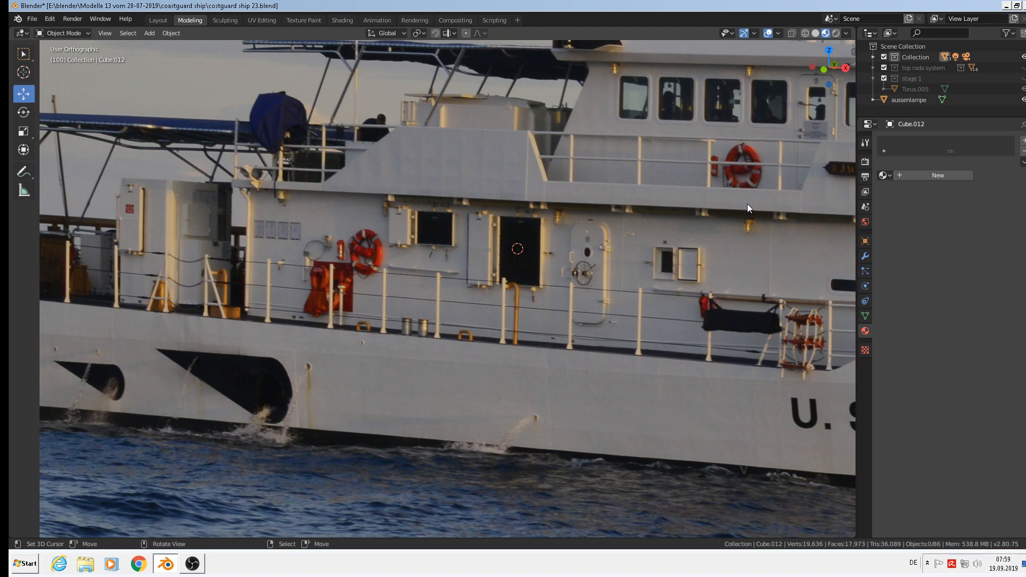
scroll(615, 327, "down", 6)
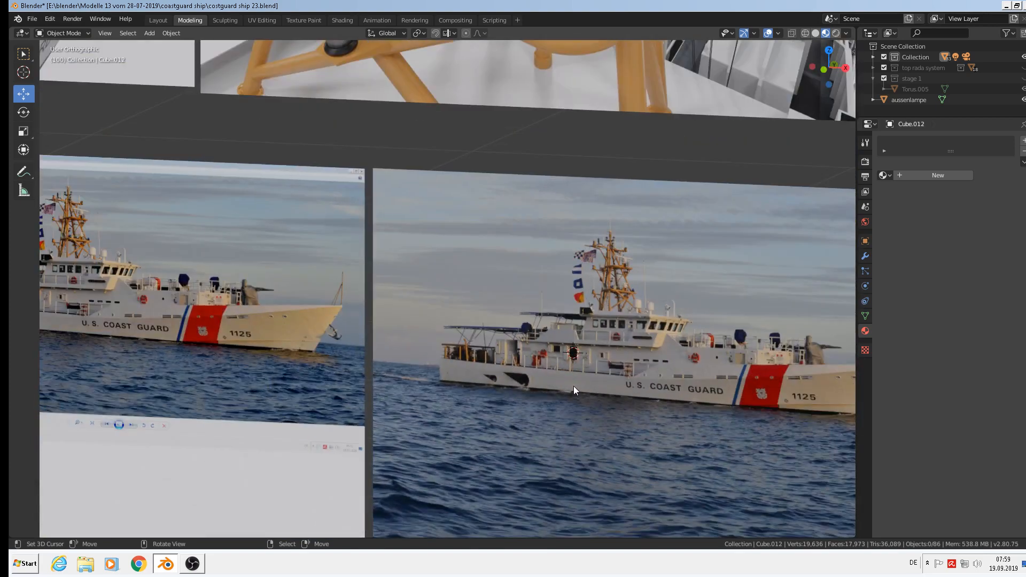
Open the Komerzielle Texturen\Gitter texture folder in Windows Explorer.
left_click(1007, 6)
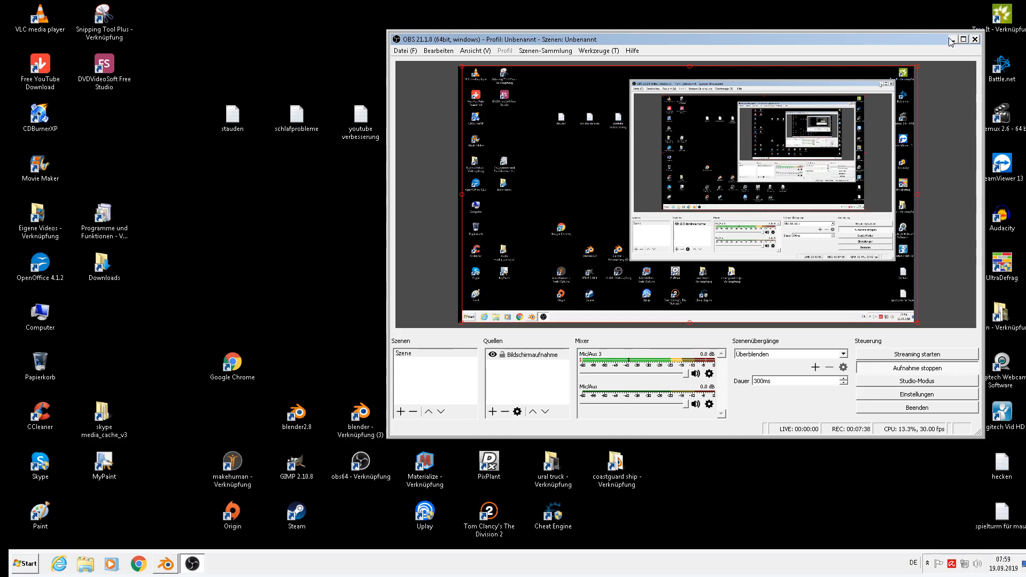
left_click(952, 39)
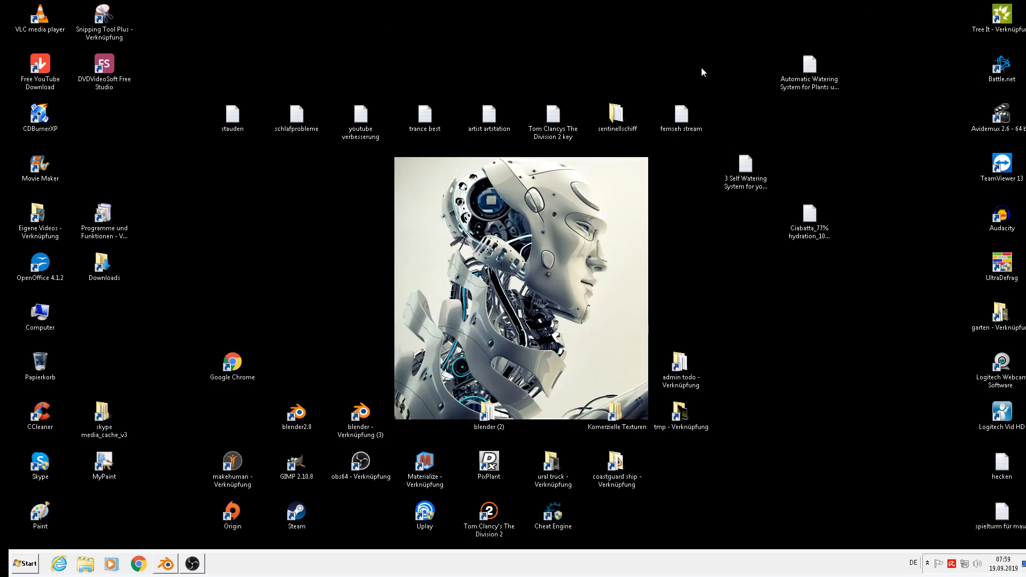
left_click(615, 419)
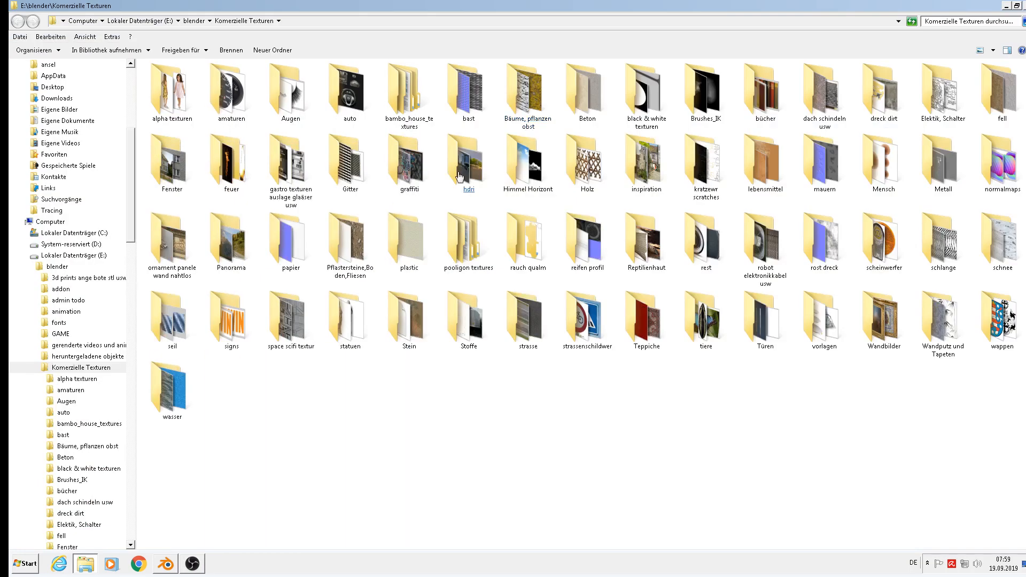
double_click(355, 155)
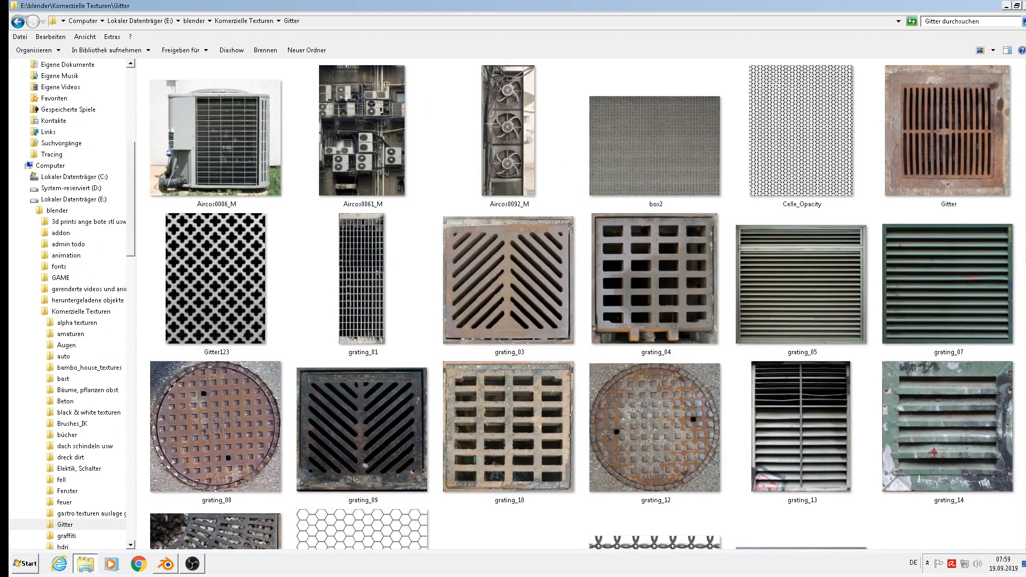
scroll(581, 305, "down", 8)
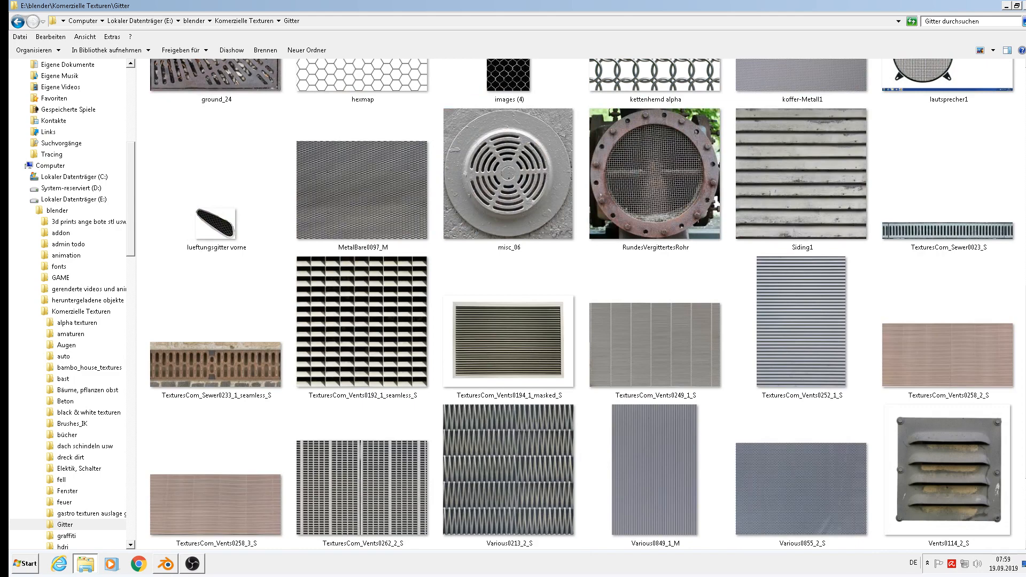
scroll(668, 360, "down", 2)
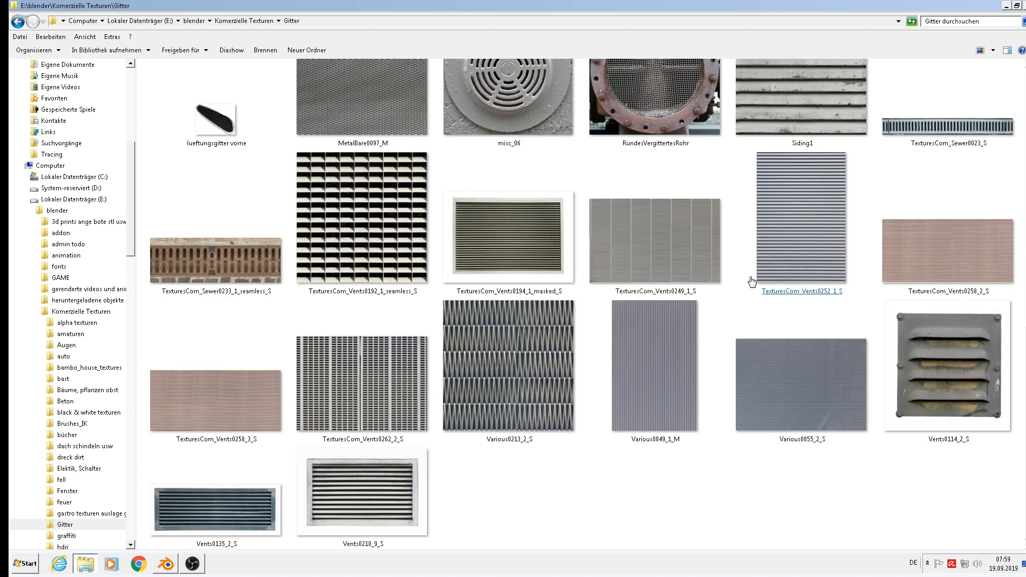
Preview the Vents0249_1_S and perforated Various0855_2_S textures full size.
left_click(671, 250)
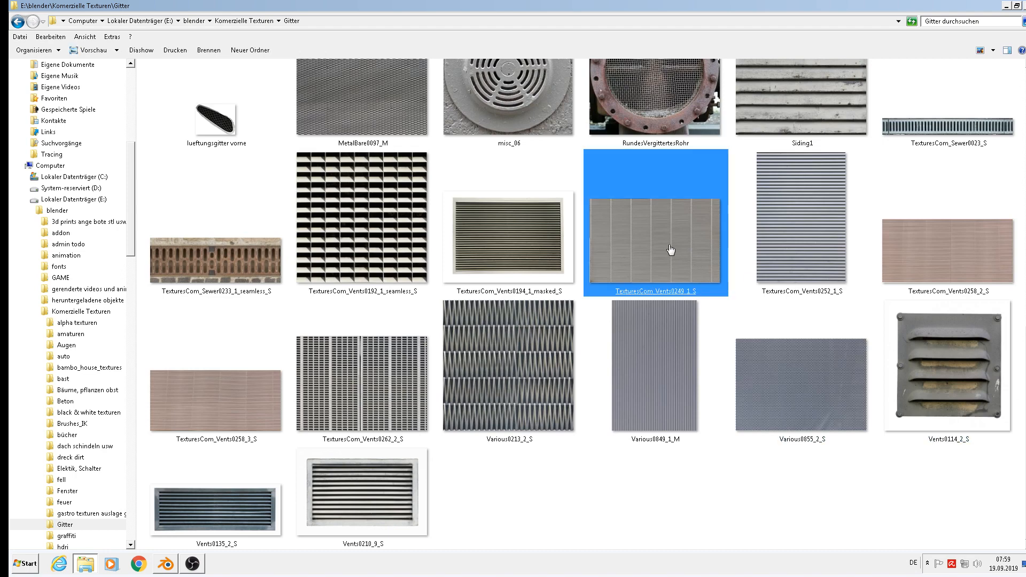
double_click(670, 250)
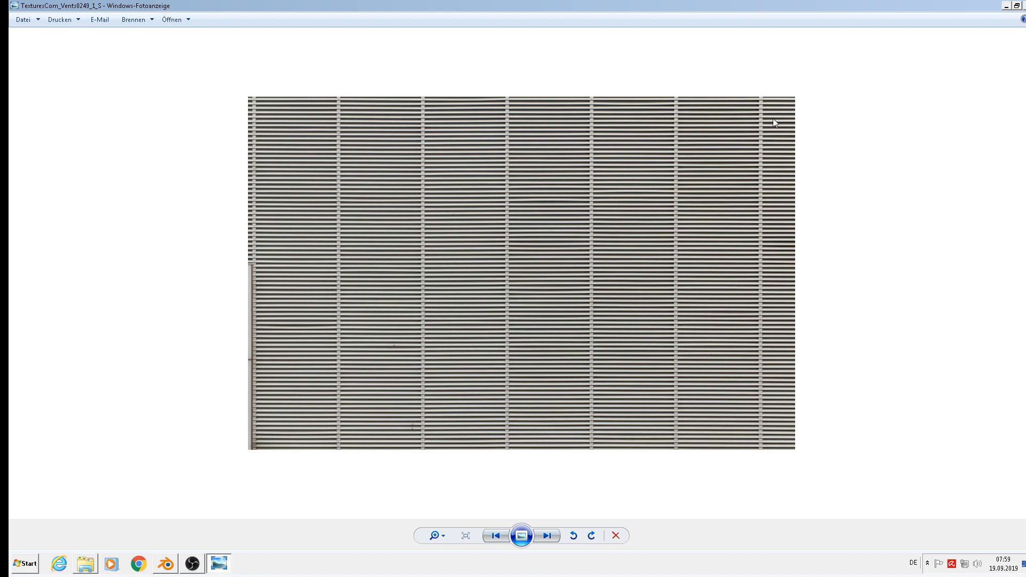
key("alt+F4")
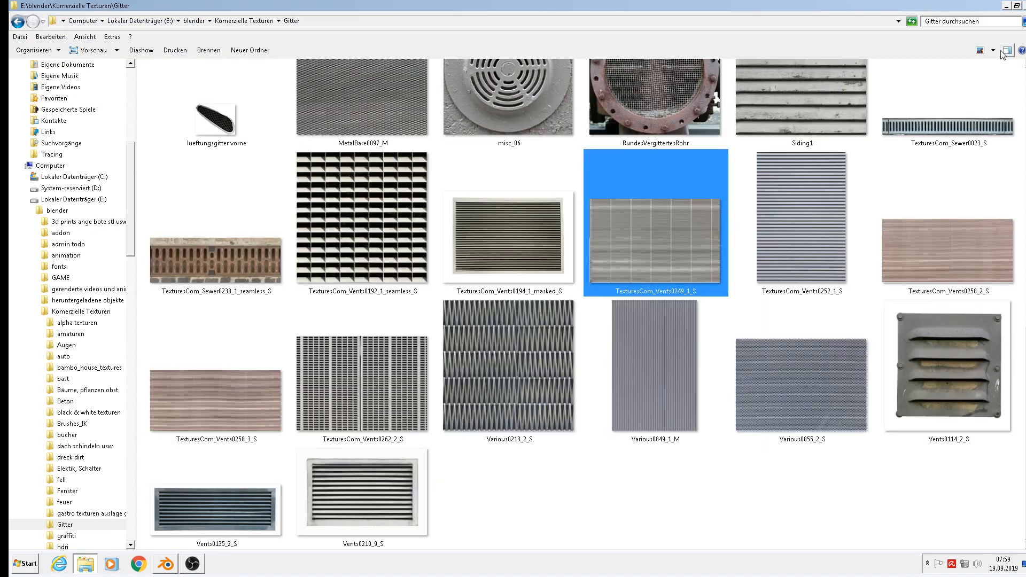
left_click(881, 312)
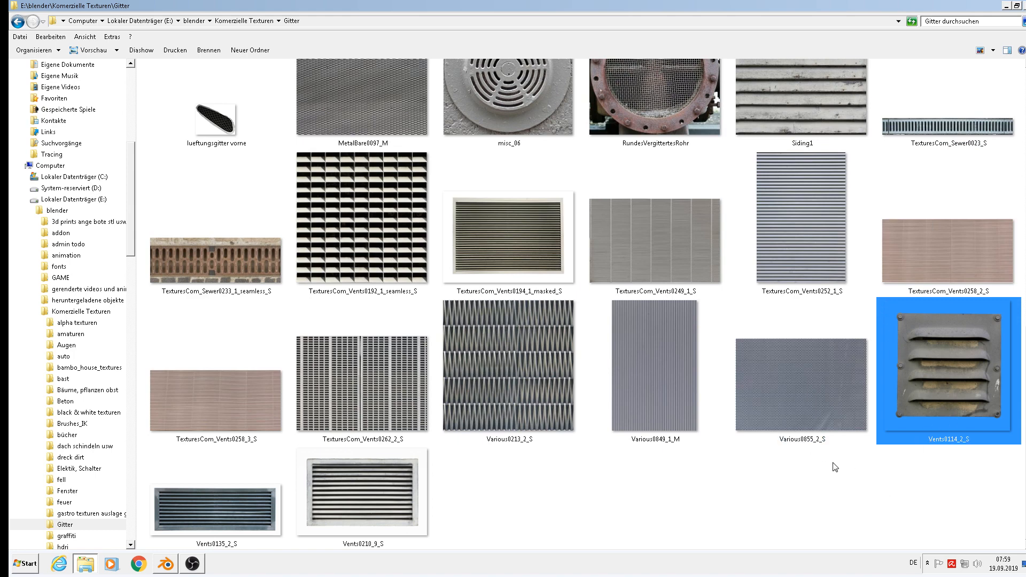
double_click(834, 390)
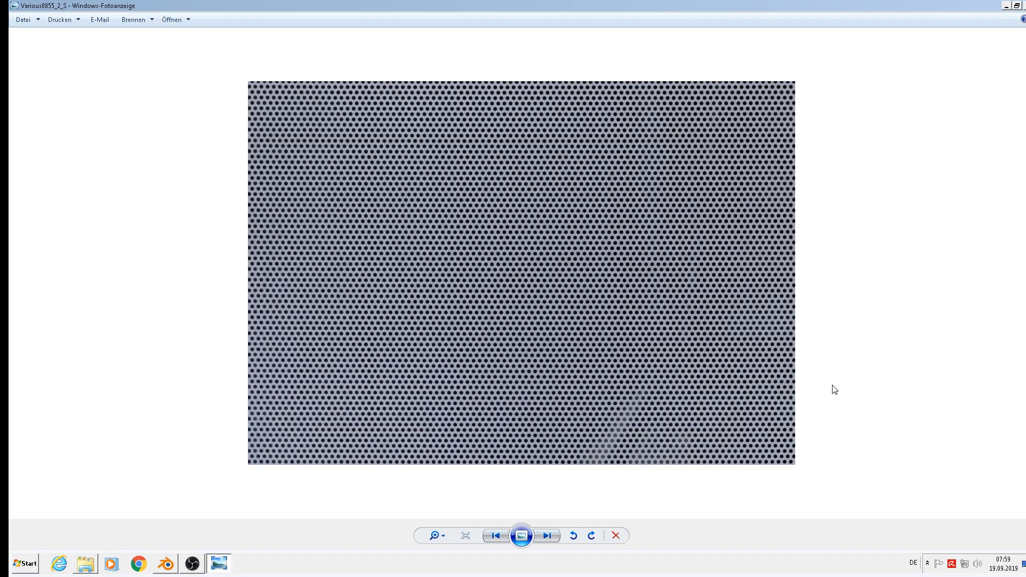
left_click(1025, 6)
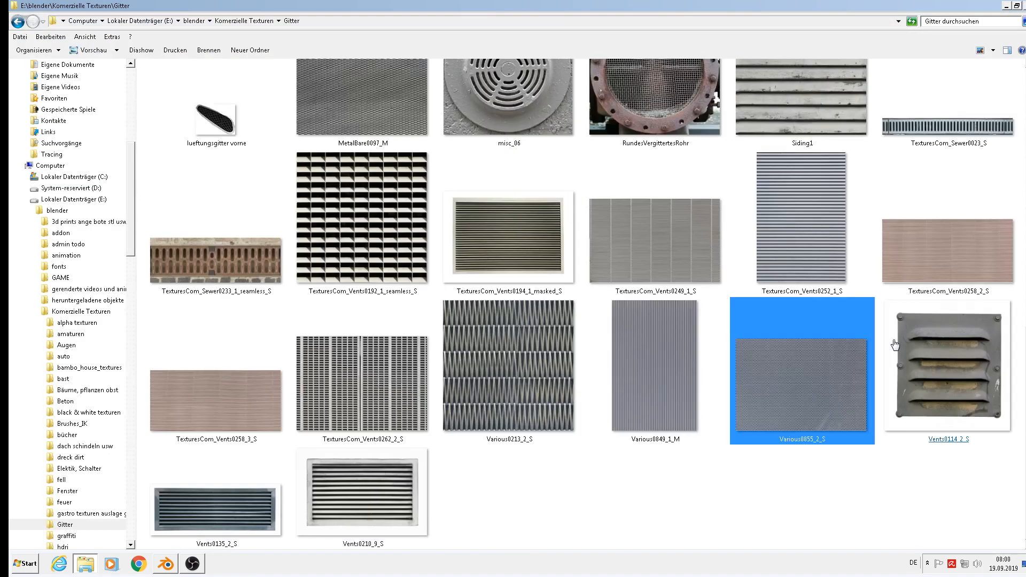
scroll(895, 345, "up", 3)
scroll(895, 345, "up", 3)
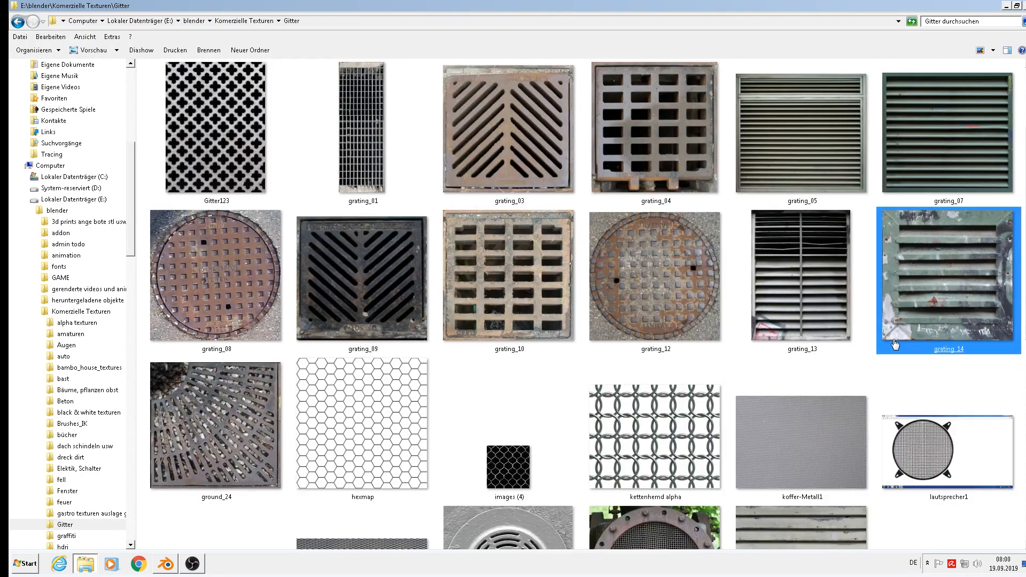
Compare the koffer-Metall1 and box2 textures, then copy the Various0855_2_S image.
double_click(763, 443)
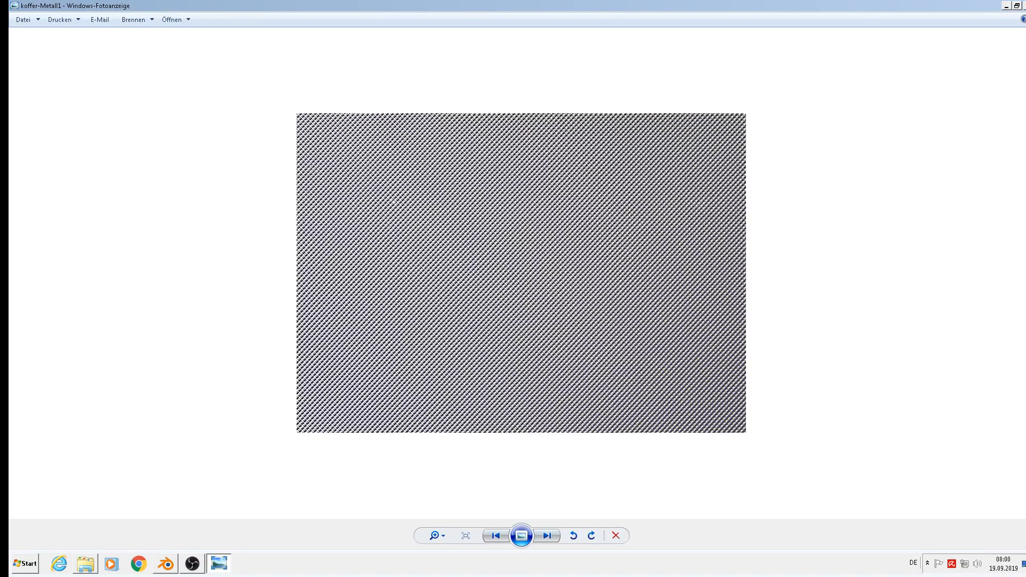
left_click(1025, 6)
scroll(802, 353, "up", 3)
left_click(792, 365)
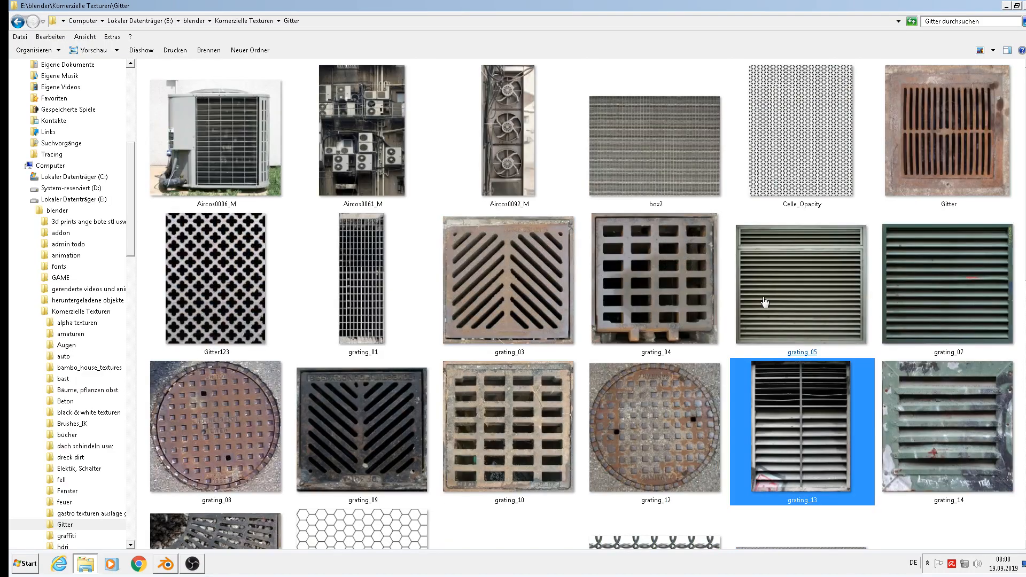
double_click(660, 125)
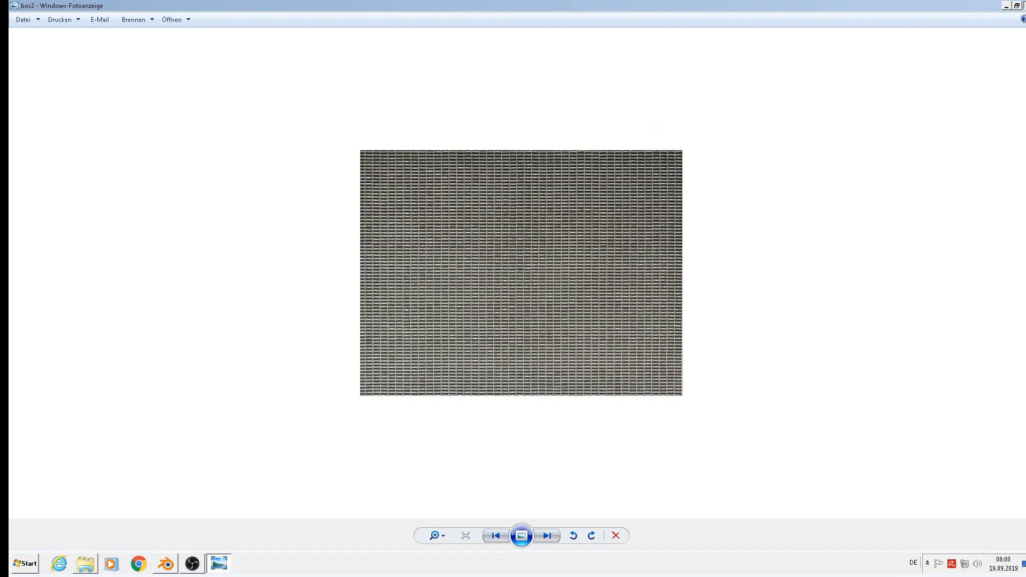
left_click(1025, 6)
scroll(884, 270, "down", 5)
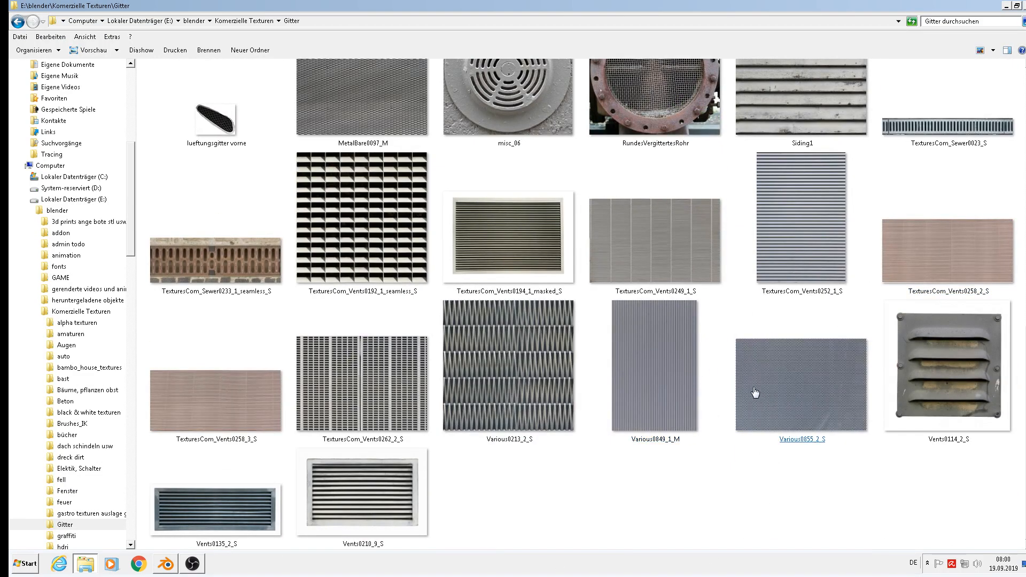
right_click(755, 395)
left_click(807, 332)
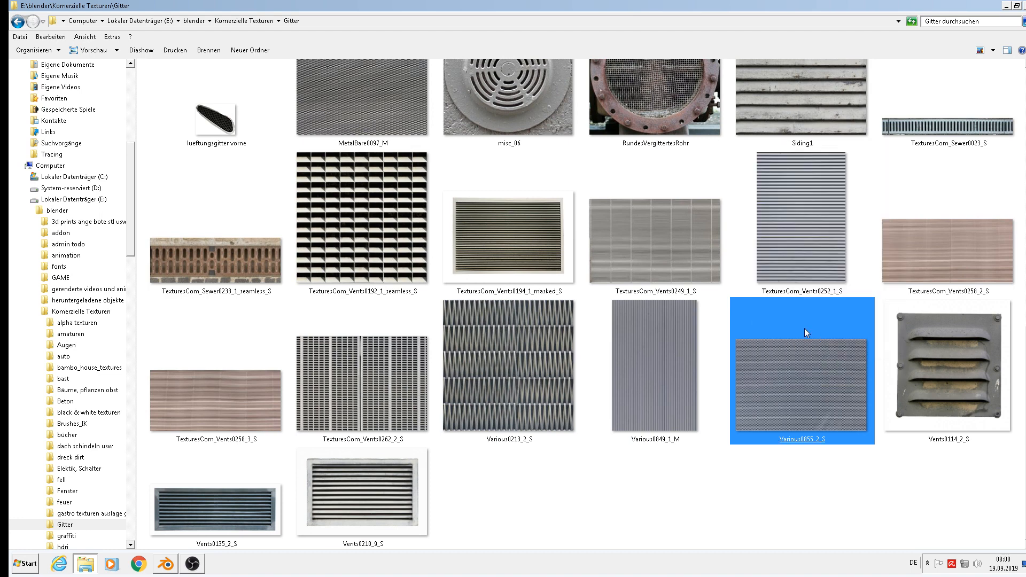
Paste Various0855_2_S into the coastguard ship's textures folder and show it as extra-large icons.
left_click(1006, 7)
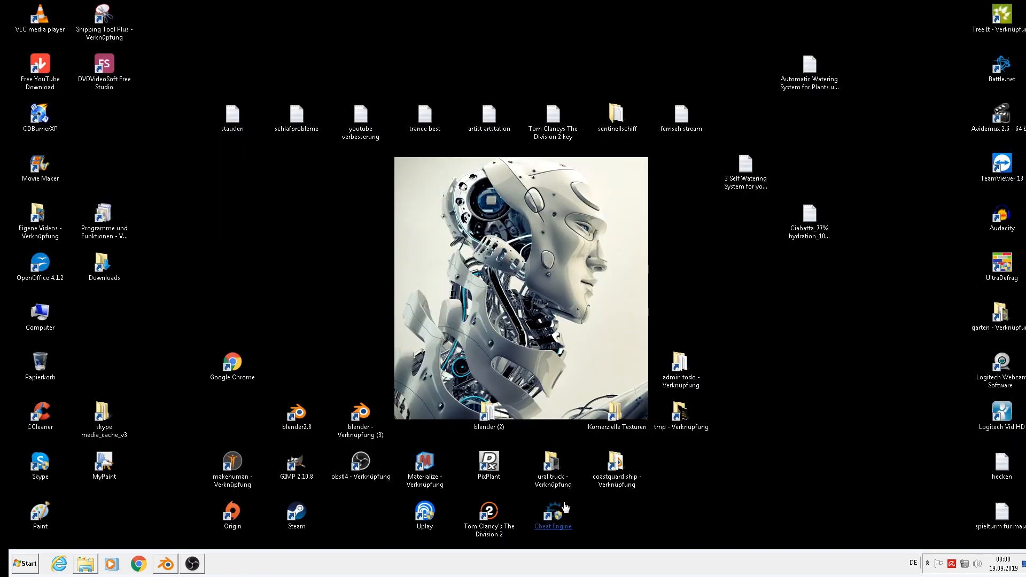
double_click(489, 422)
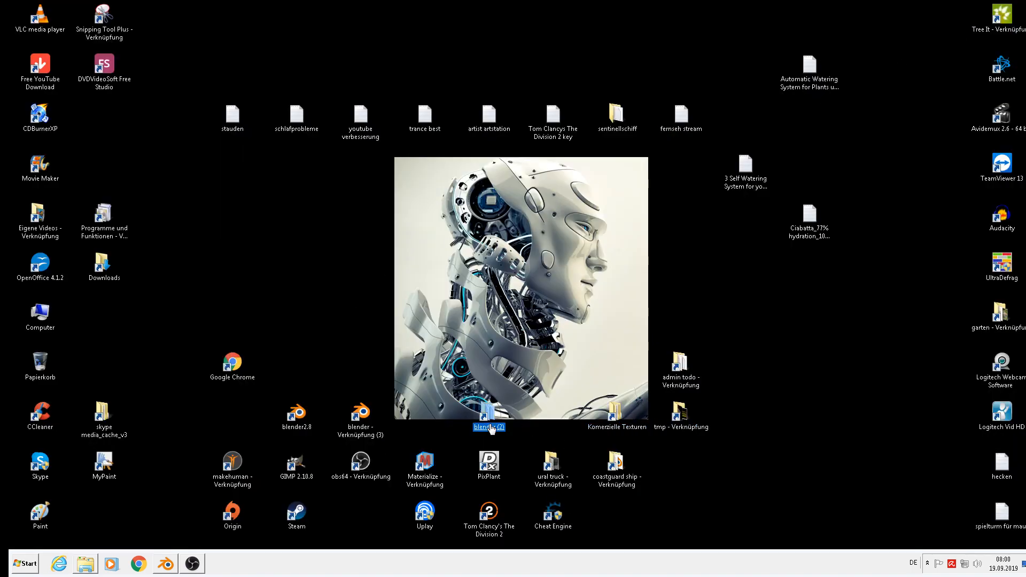
left_click(1025, 6)
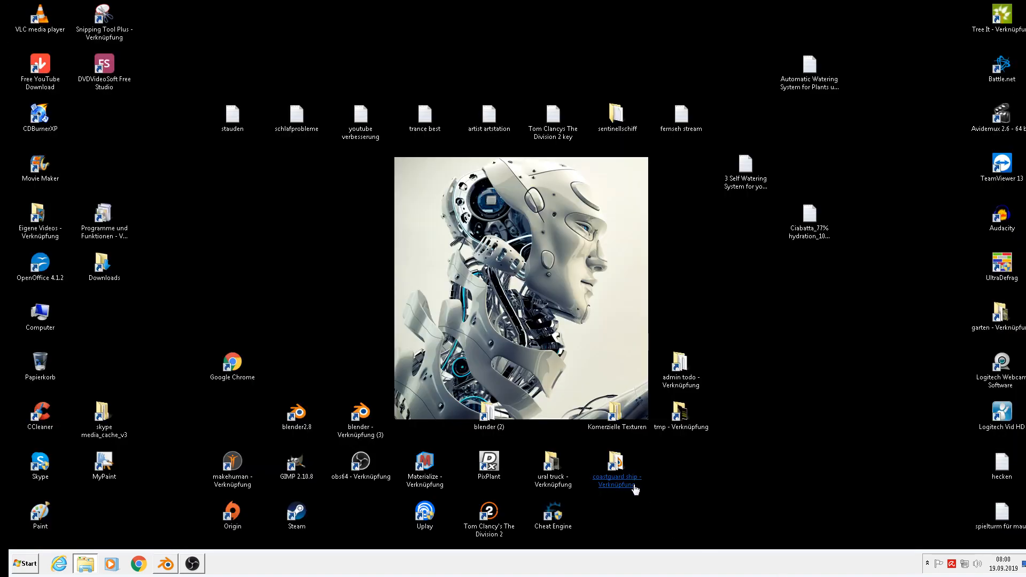
left_click(607, 473)
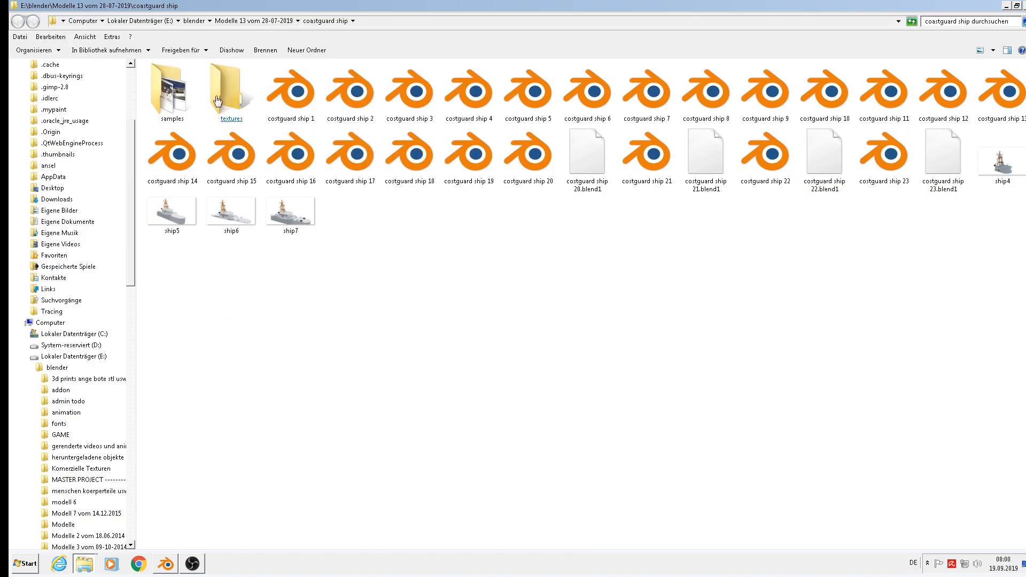
double_click(218, 95)
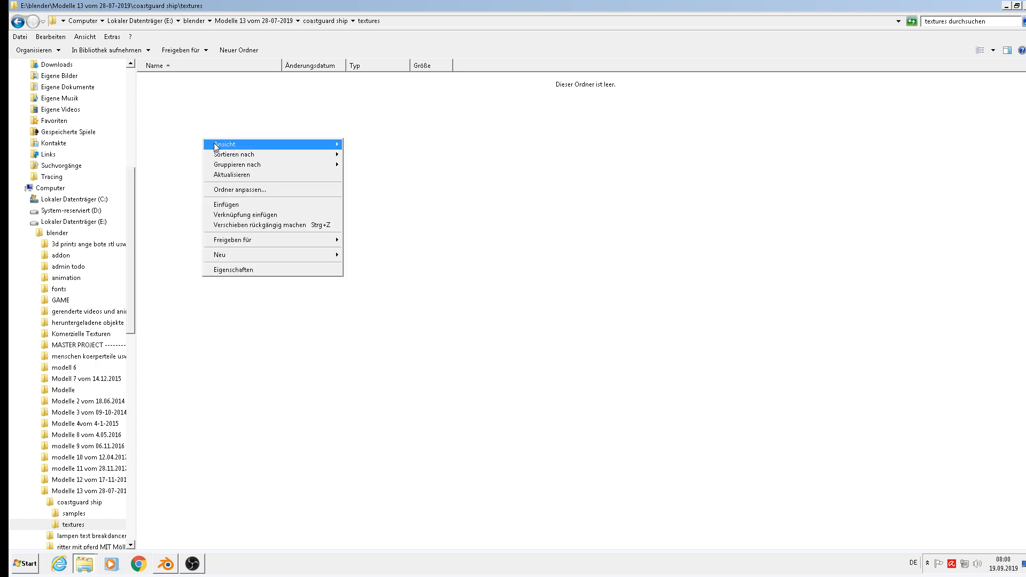
right_click(203, 139)
left_click(254, 204)
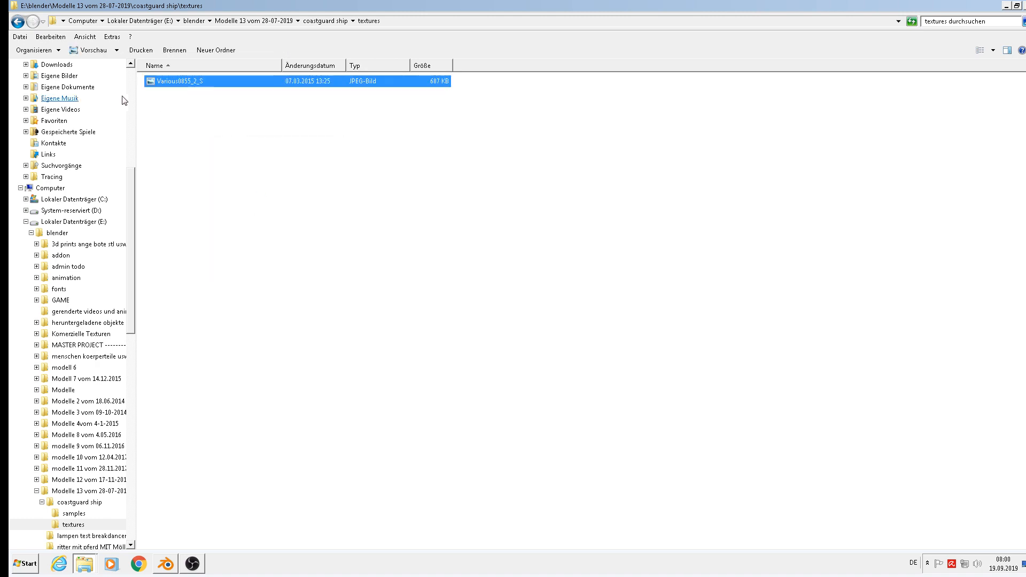
left_click(993, 50)
left_click(995, 13)
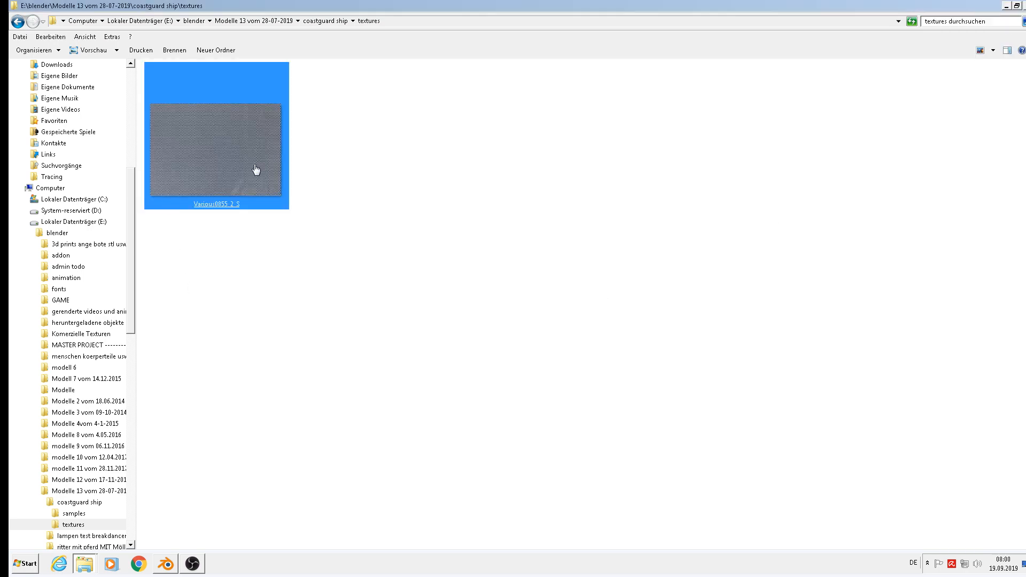
Back in Blender's front view, select the small panel cube Cube.015.
left_click(172, 560)
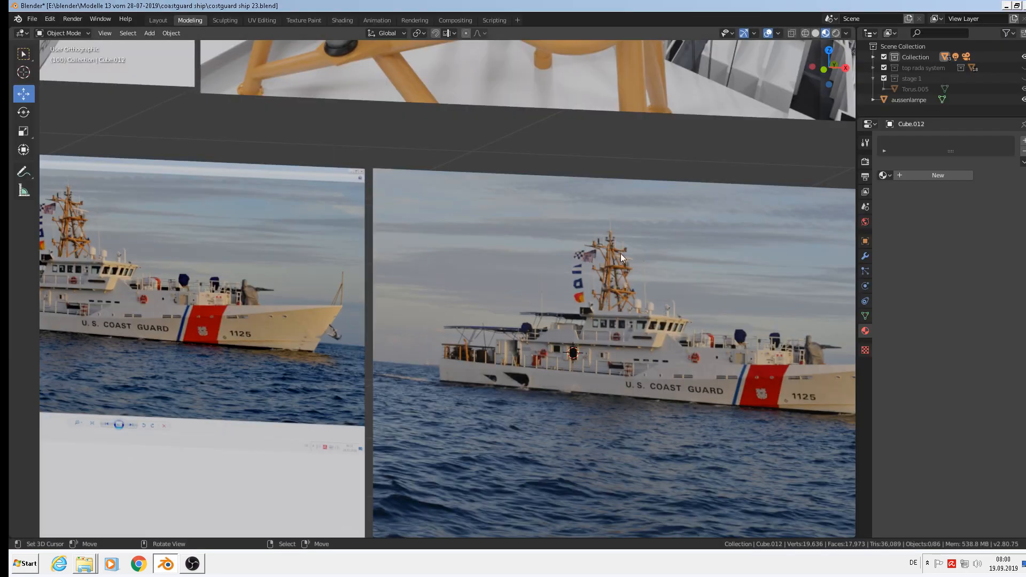
scroll(620, 255, "down", 4)
key("KP_1")
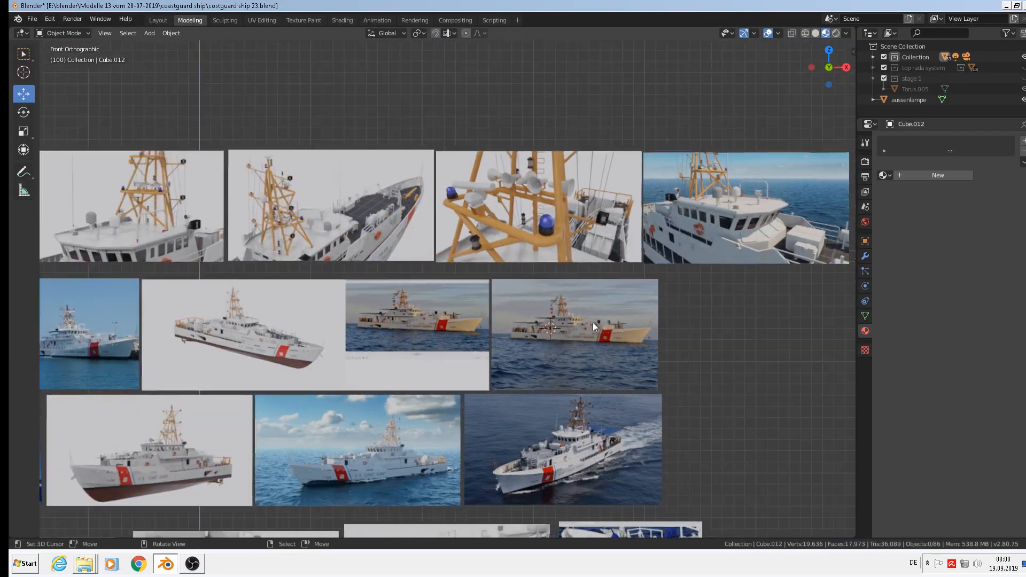
scroll(543, 385, "down", 7)
scroll(423, 267, "up", 7)
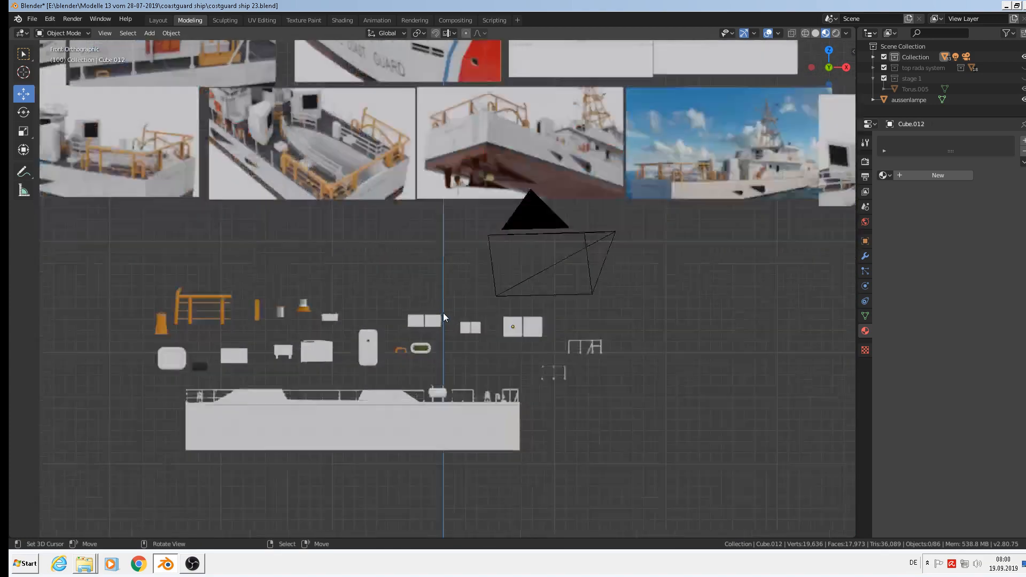
left_click(405, 319)
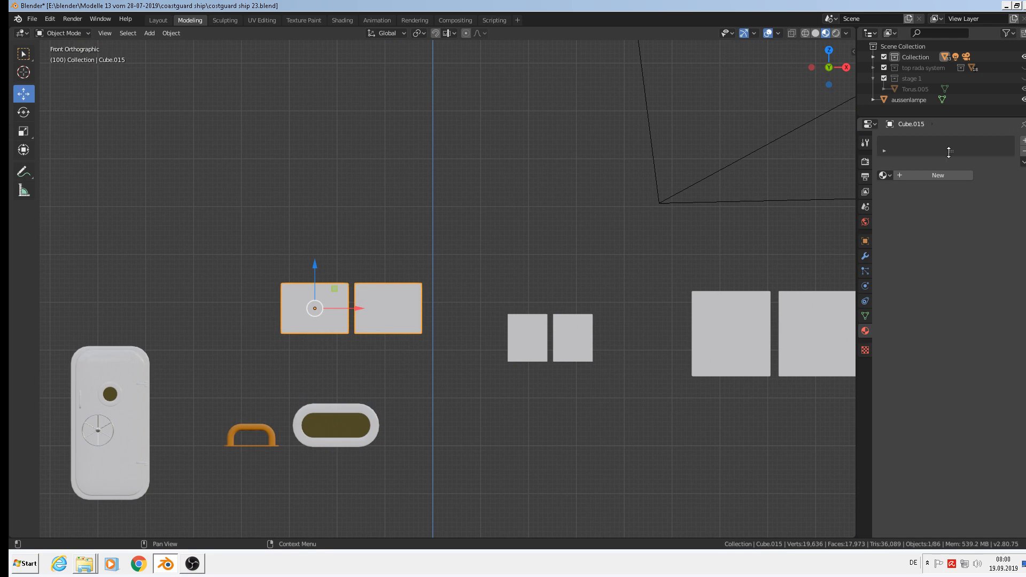
Assign white metal to Cube.015 and add a second new material named filter.
left_click_drag(951, 152, 954, 193)
left_click(886, 210)
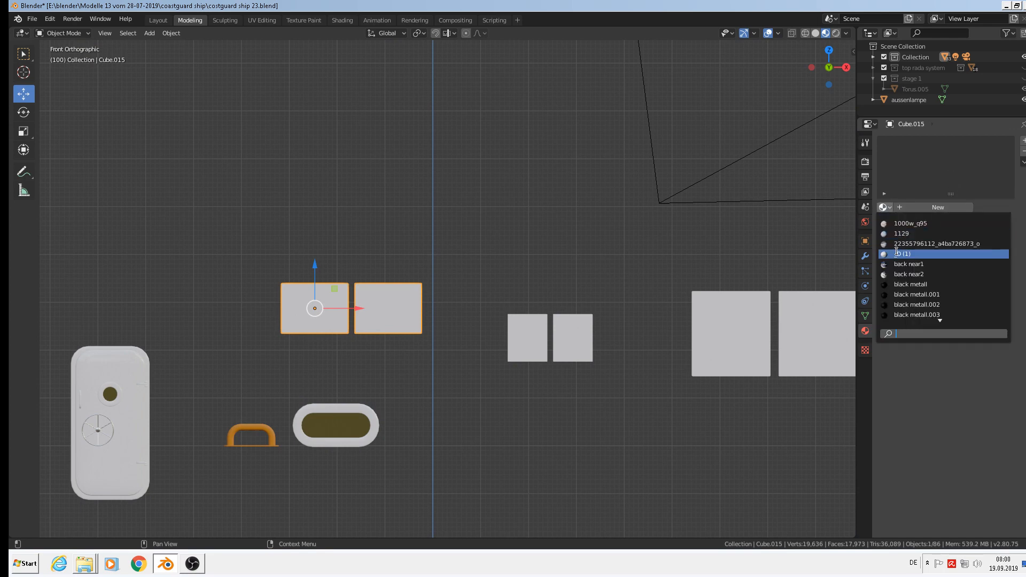
type("wh")
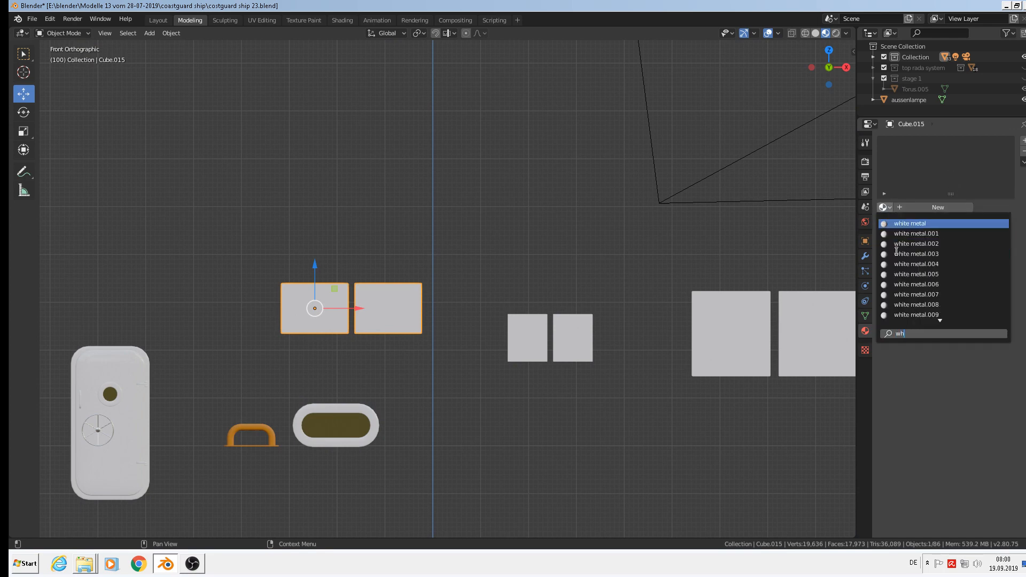
left_click(908, 223)
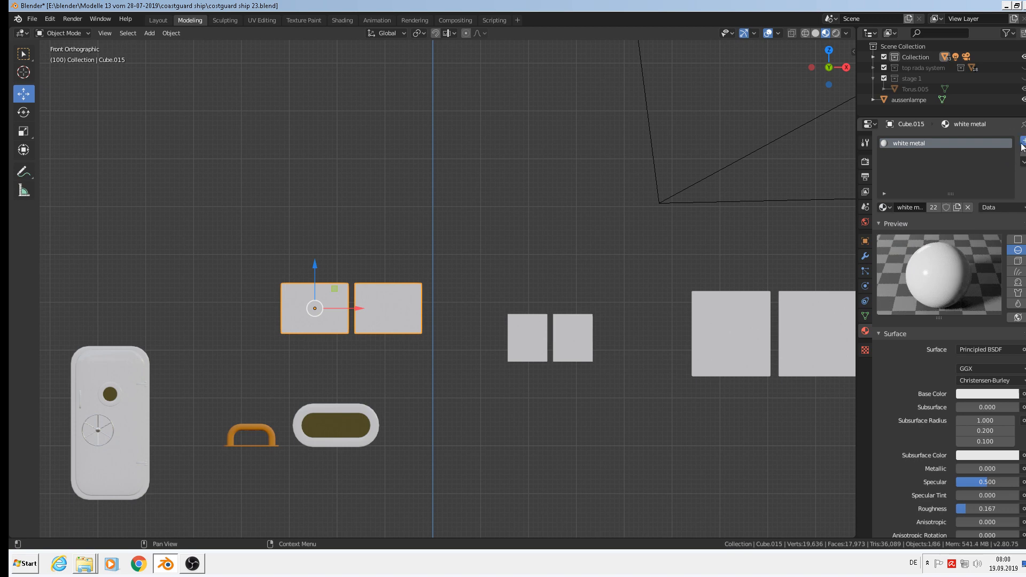
left_click(1023, 141)
left_click(931, 206)
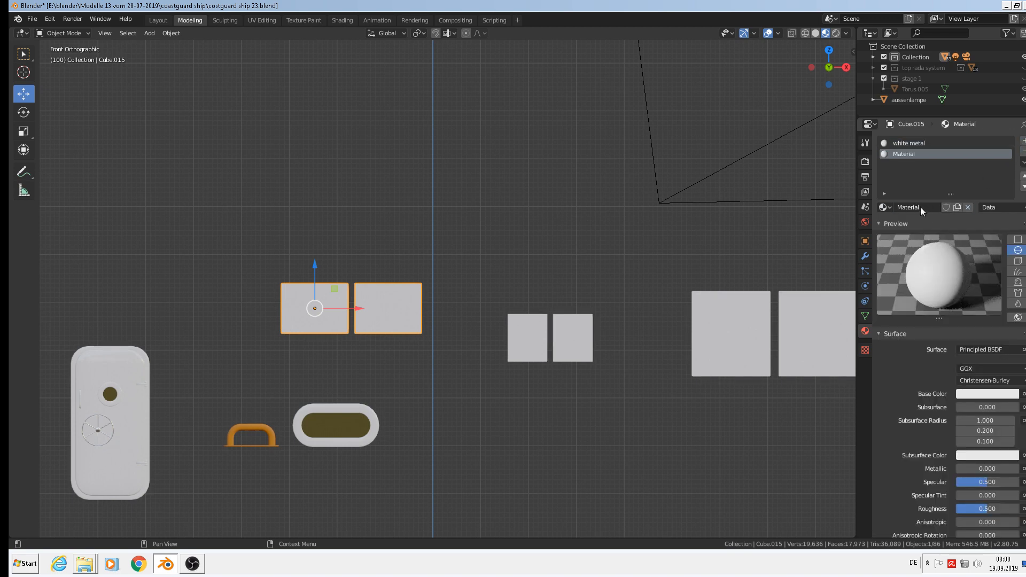
type("filter")
key("Return")
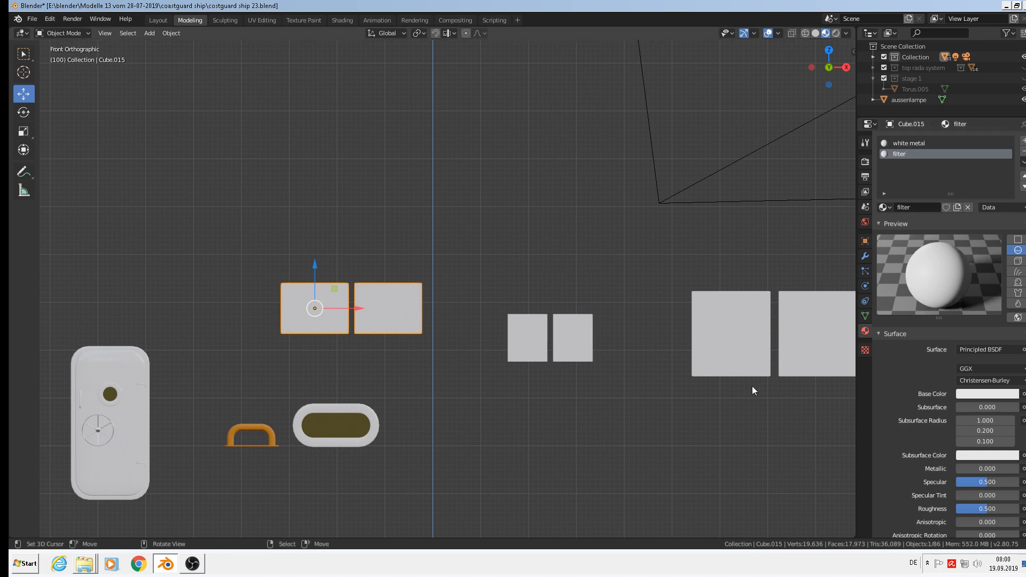
In the Shading workspace, reposition the Principled BSDF node and frame the node tree.
left_click(341, 20)
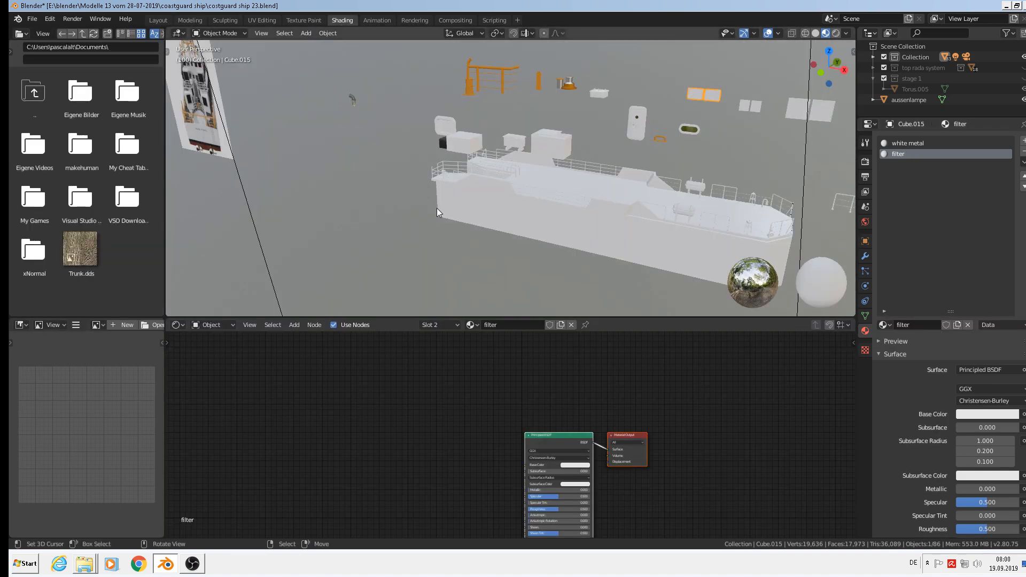
middle_click_drag(621, 416, 514, 354)
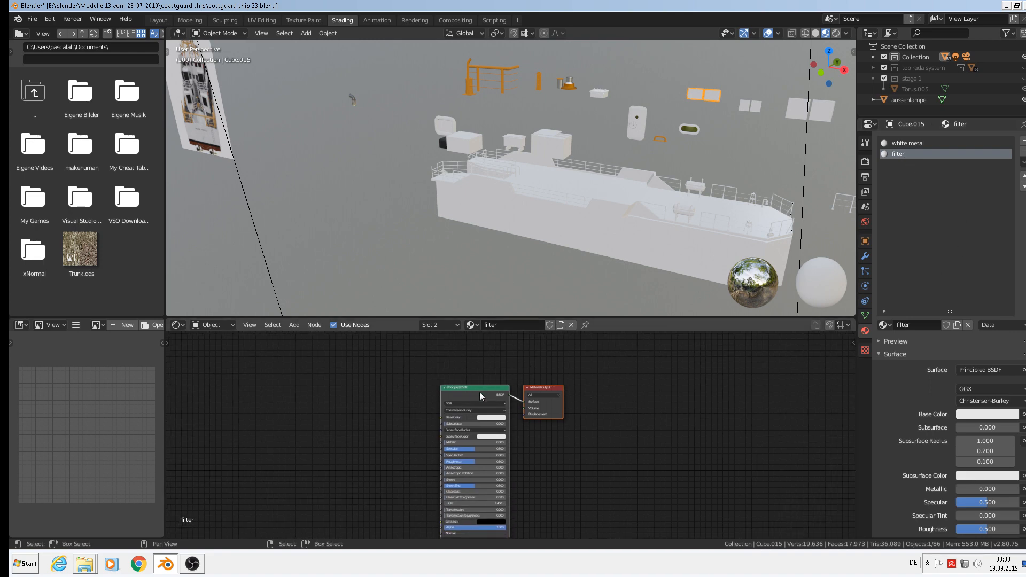
mouse_move(470, 384)
left_mouse_down()
mouse_move(421, 376)
mouse_move(434, 374)
mouse_move(415, 354)
left_mouse_up()
left_click(463, 386)
middle_click_drag(516, 426, 712, 477)
scroll(571, 447, "up", 1)
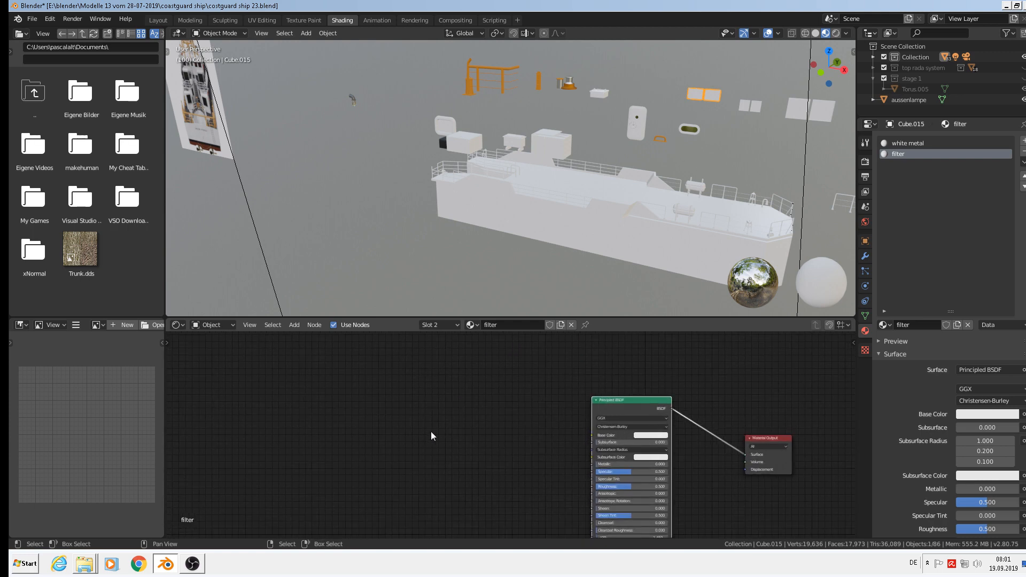
scroll(415, 422, "up", 2)
middle_click_drag(512, 440, 436, 458)
scroll(436, 449, "up", 3)
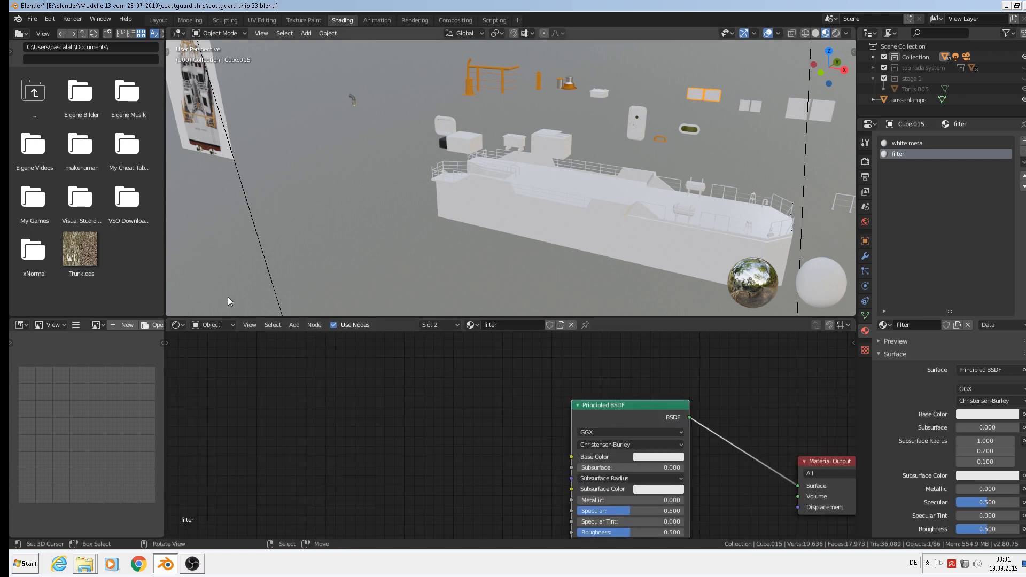
Add an Image Texture node and connect its Color to the Principled BSDF Base Color.
left_click(294, 325)
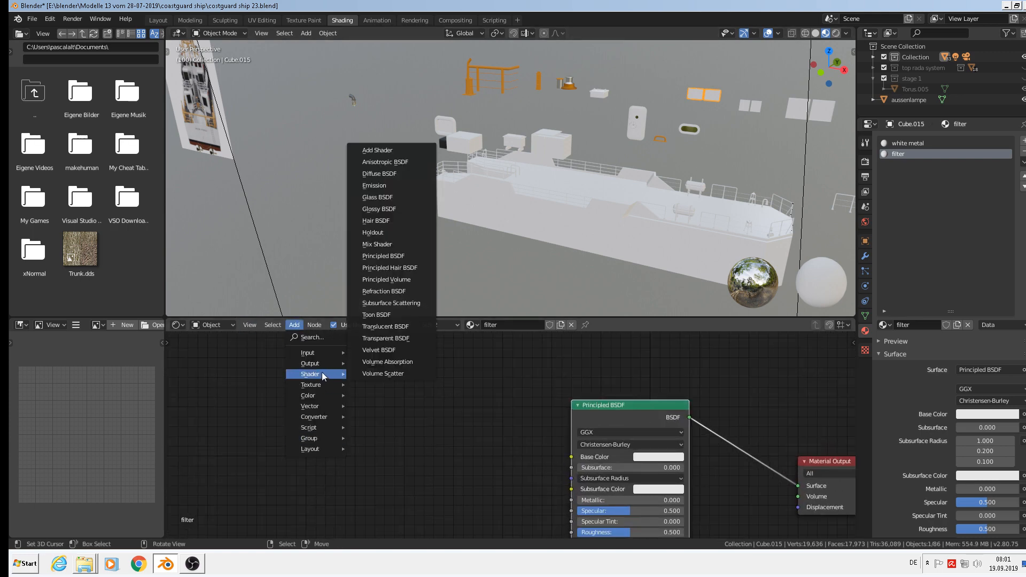
mouse_move(326, 401)
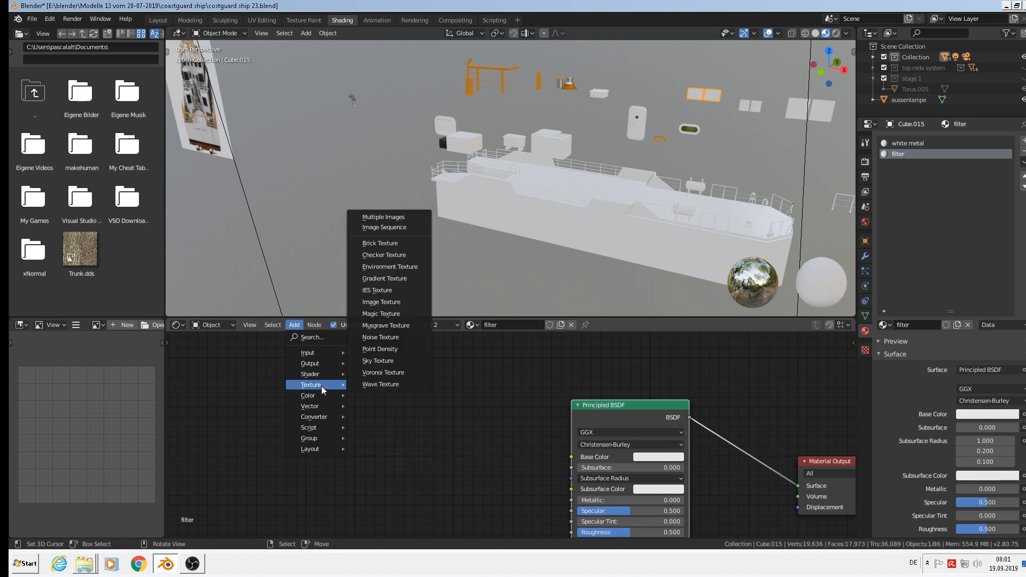
left_click(400, 303)
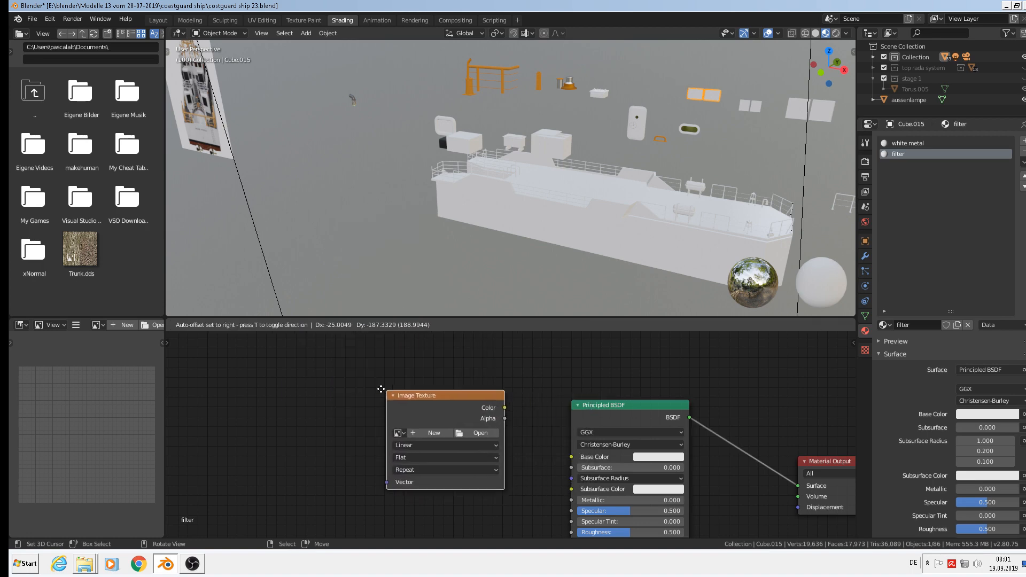
left_click(395, 402)
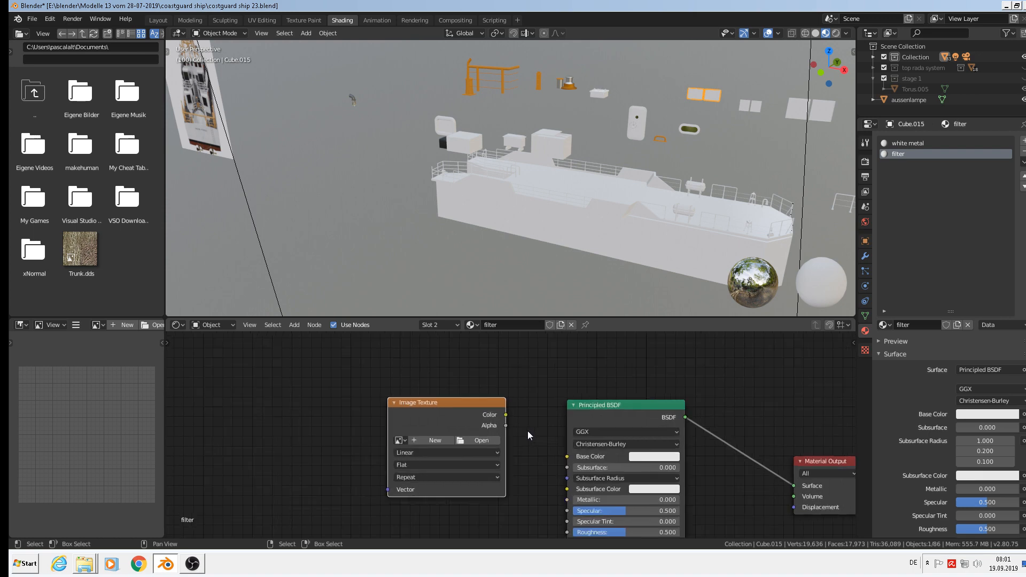
scroll(528, 431, "up", 1)
left_click_drag(502, 412, 516, 422)
left_click_drag(572, 458, 573, 459)
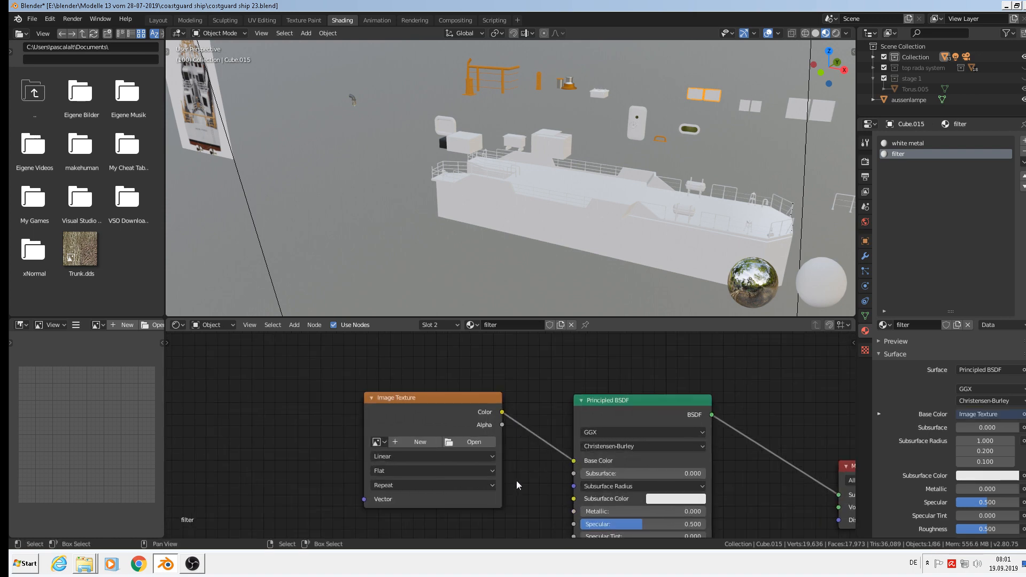
Load Various0855_2_S.jpg from the textures folder into the Image Texture node.
left_click(472, 441)
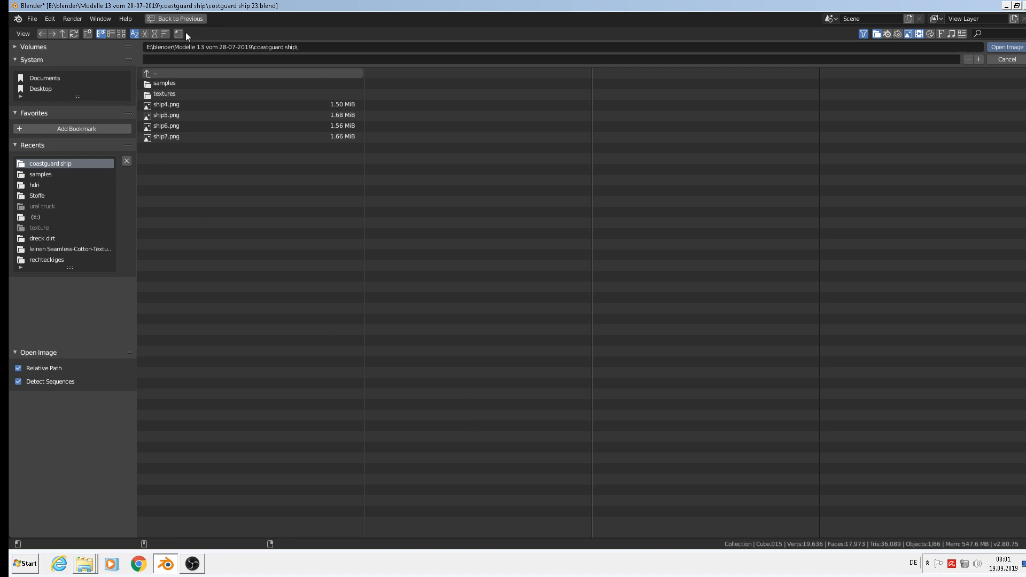
left_click(163, 93)
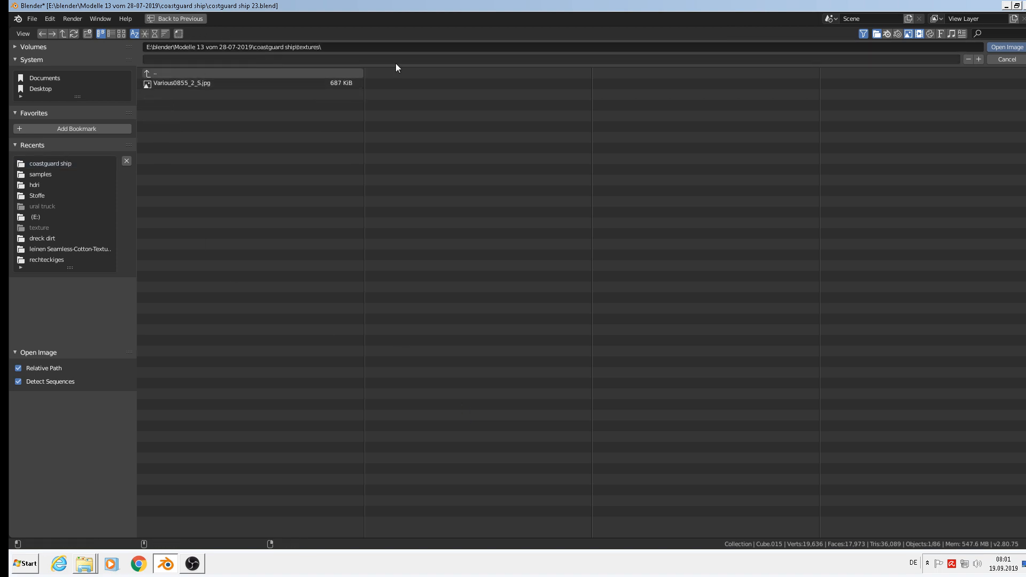
left_click(121, 33)
double_click(259, 110)
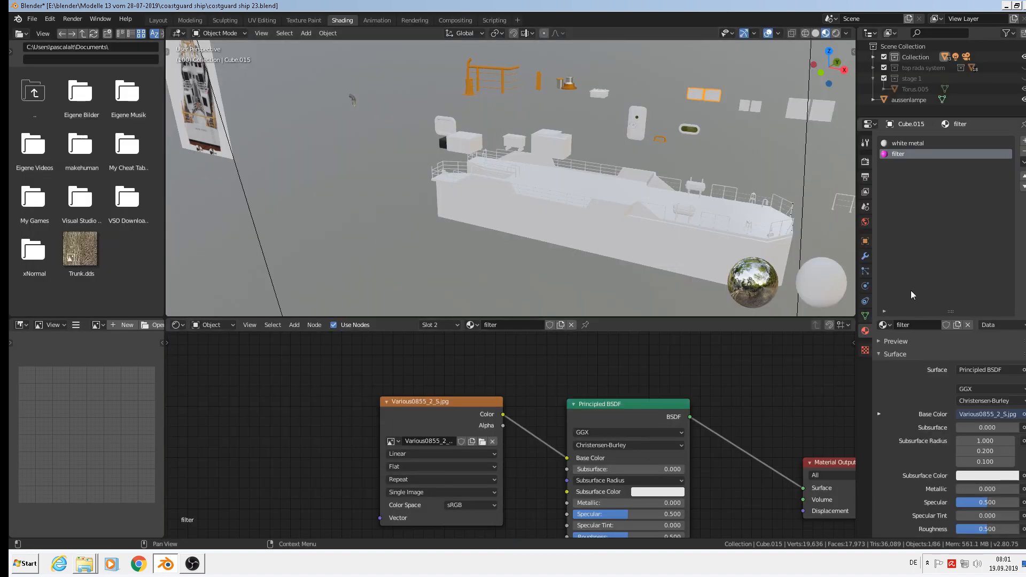
Show the filter material's preview sphere in Material Properties.
left_click(894, 343)
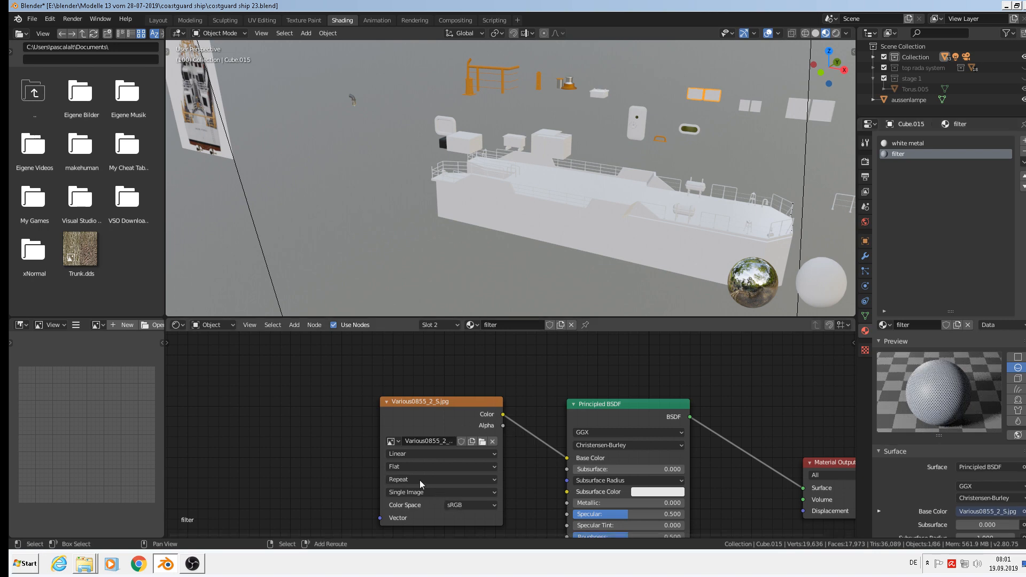
middle_click_drag(424, 482, 555, 453)
scroll(502, 423, "down", 3)
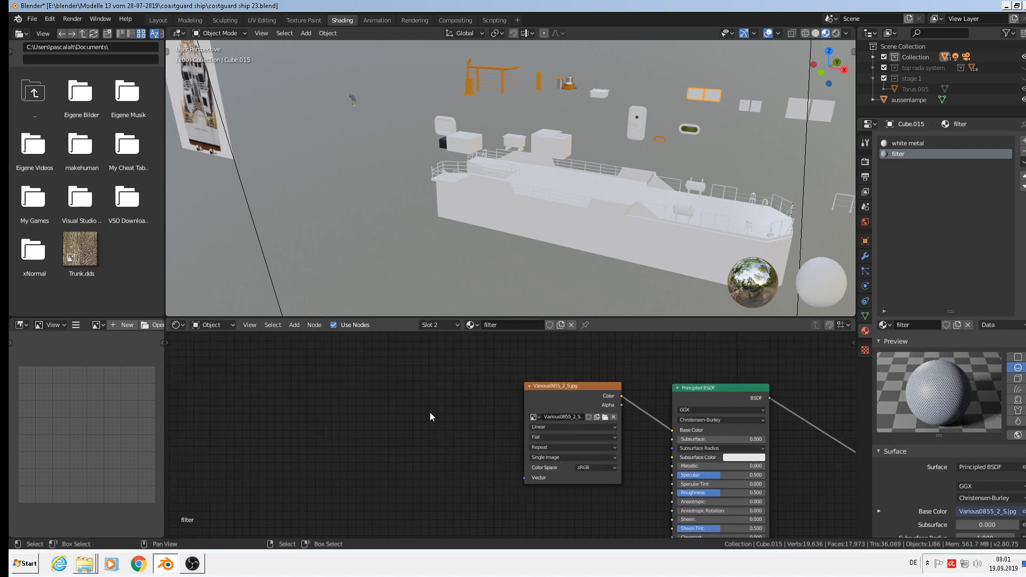
Add a Texture Coordinate node at the left of the node tree.
left_click(295, 325)
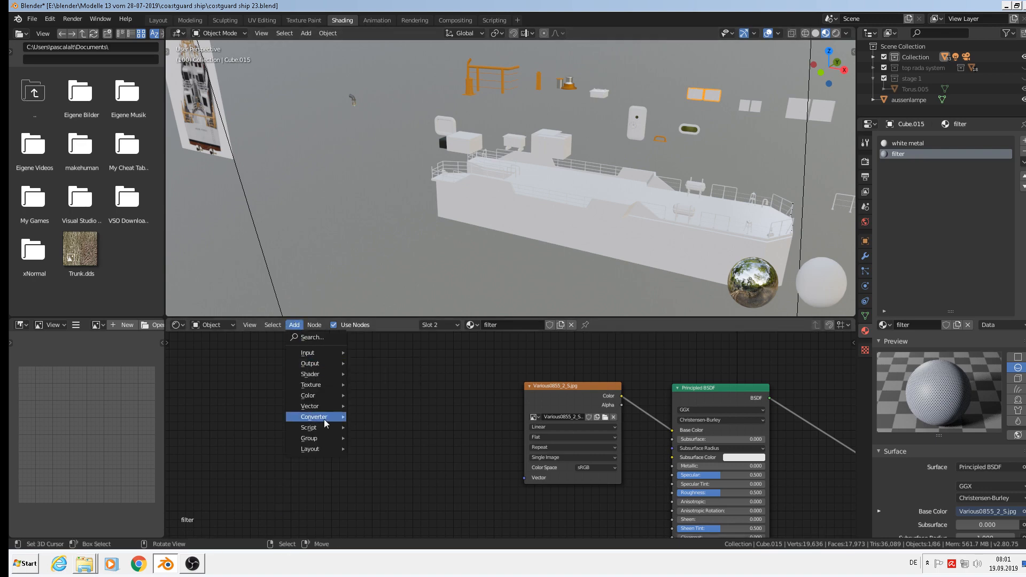
mouse_move(319, 407)
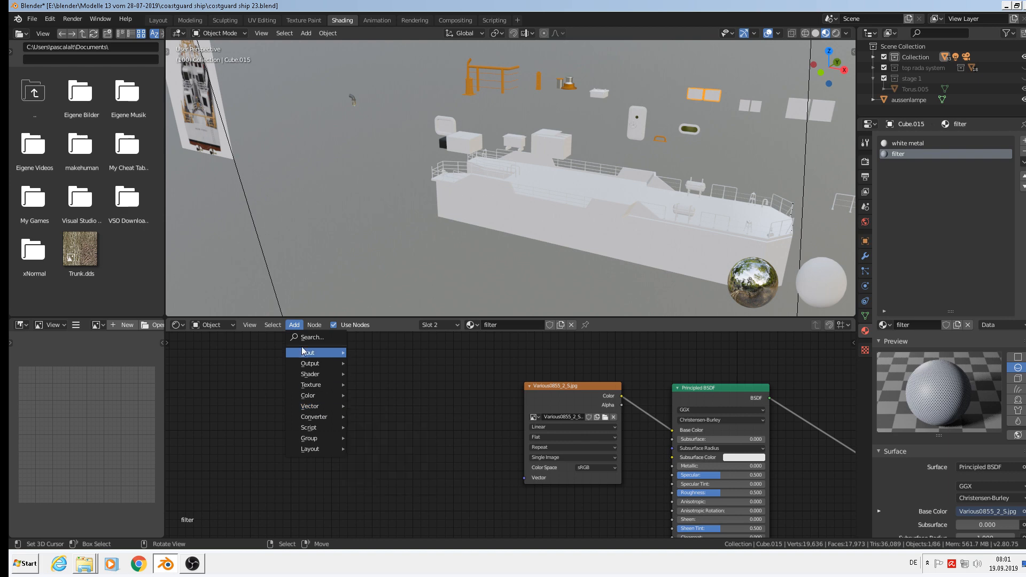
mouse_move(303, 351)
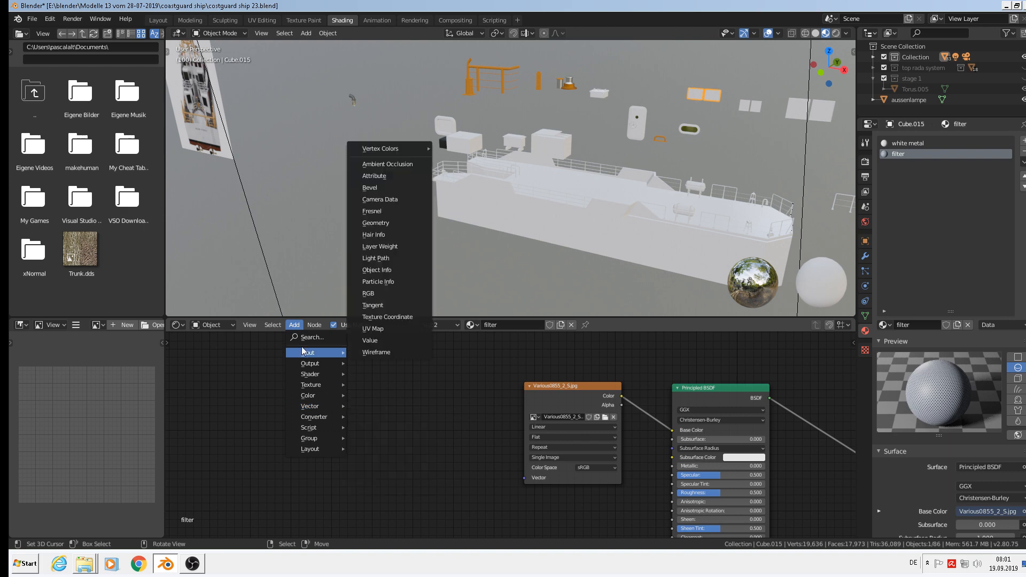
left_click(410, 318)
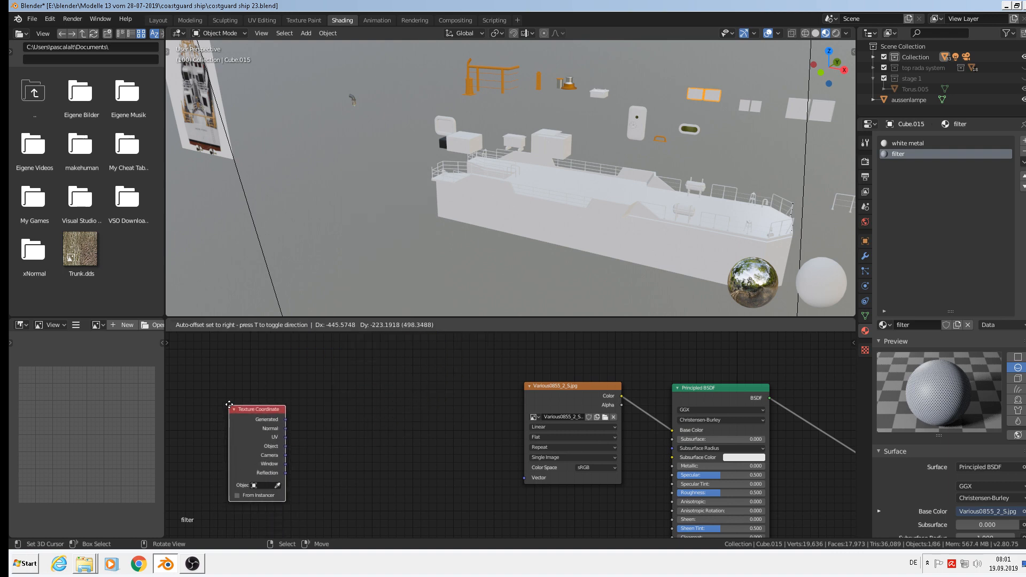
left_click(297, 438)
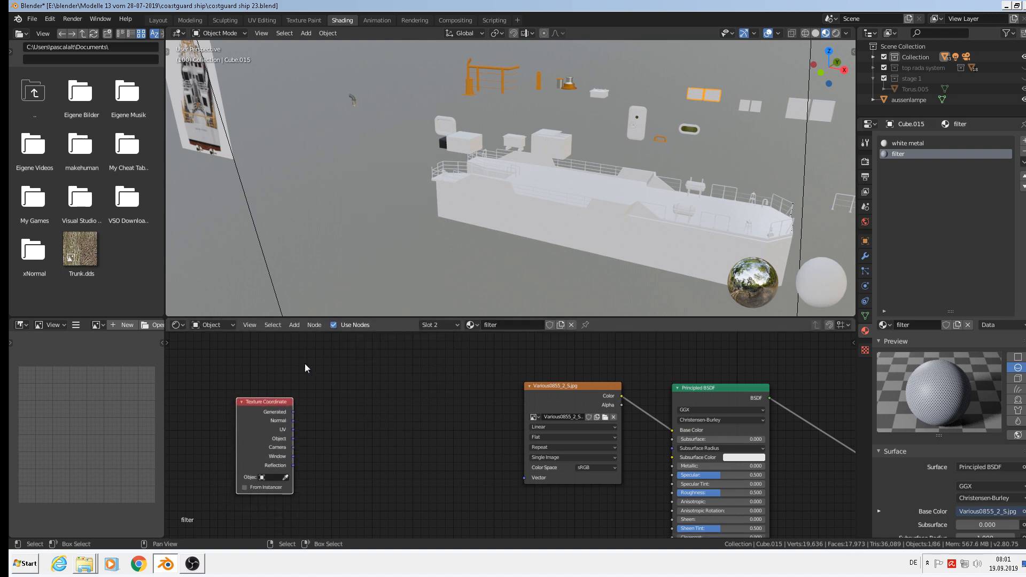
left_click(295, 325)
left_click(301, 327)
Add a Mapping node linking Texture Coordinate UV to the image texture's Vector input.
left_click(295, 326)
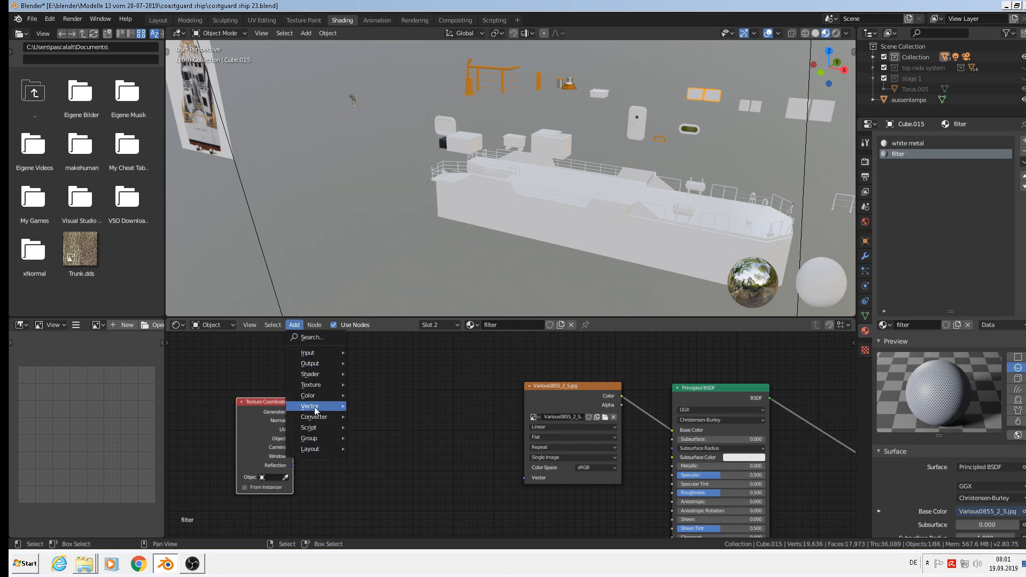
mouse_move(316, 409)
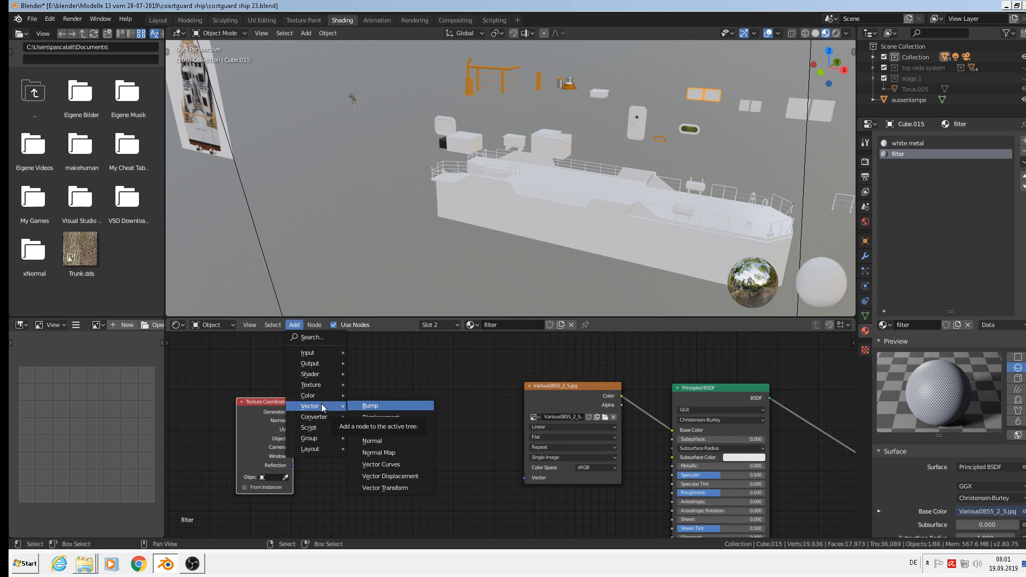
left_click(398, 431)
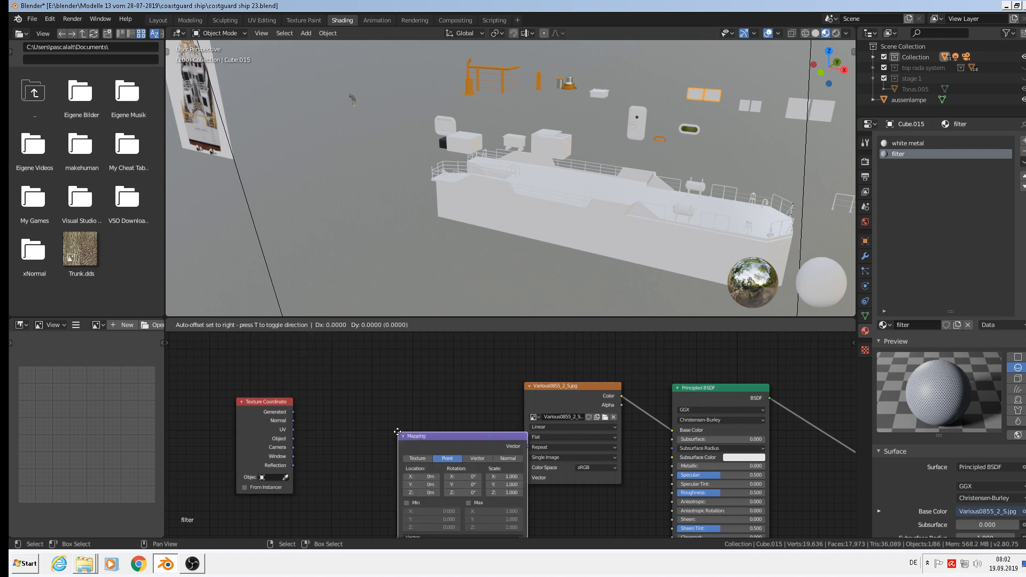
left_click(314, 385)
scroll(314, 384, "up", 2)
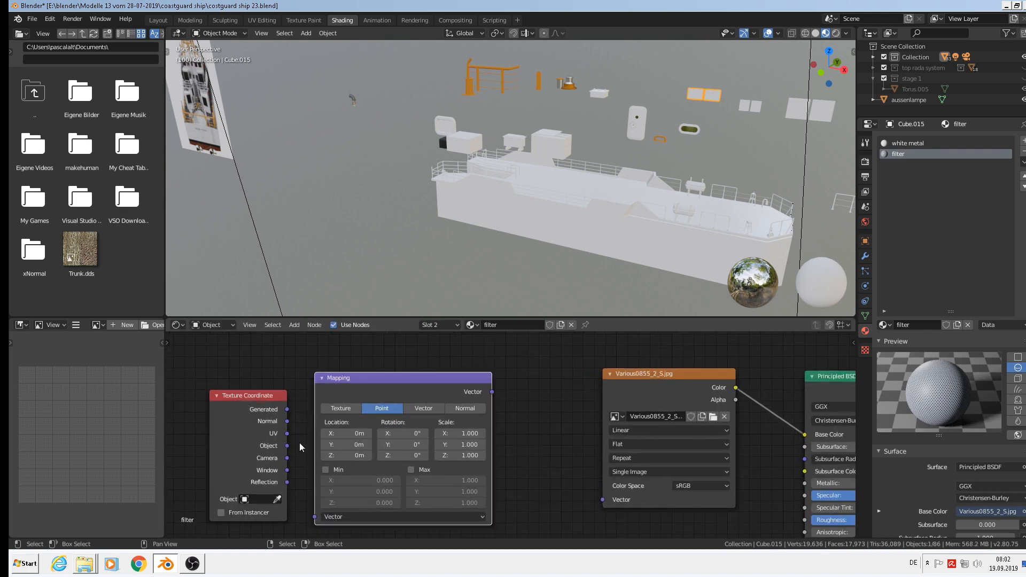
left_click_drag(288, 433, 316, 516)
left_click_drag(491, 393, 608, 502)
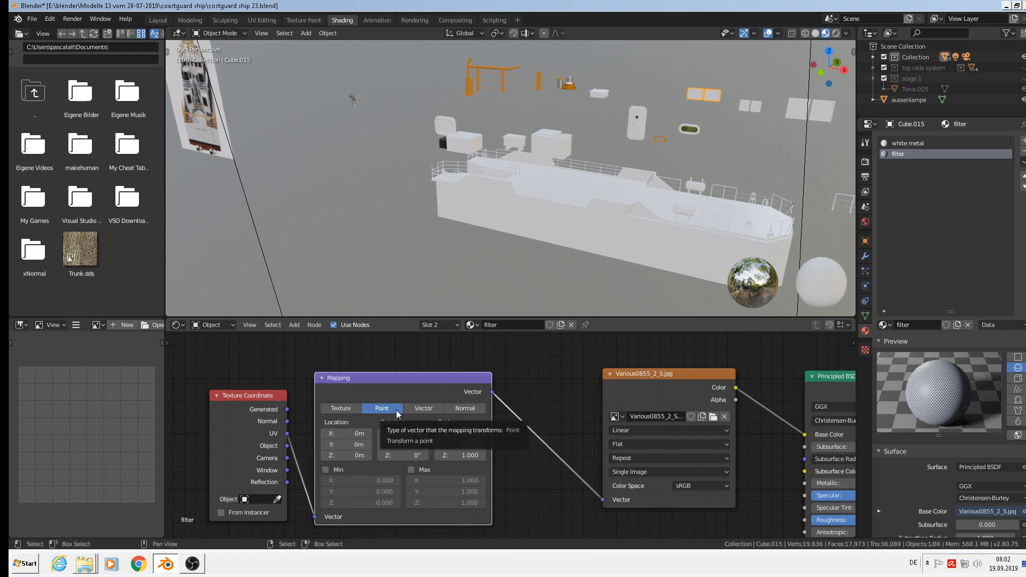
scroll(544, 441, "down", 3)
middle_click_drag(600, 450, 384, 406)
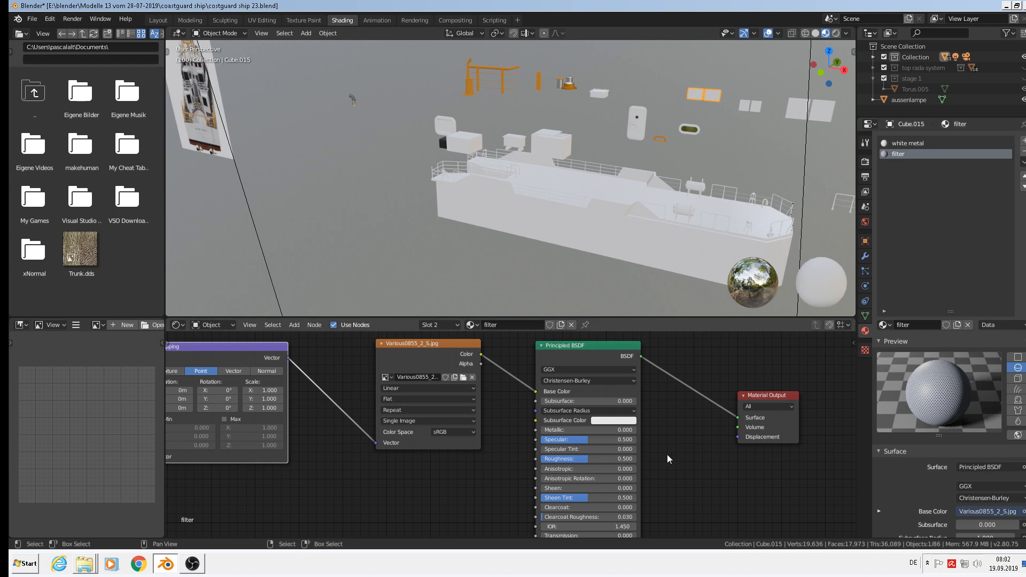
Shift the image texture node left and reveal the shader's Alpha input.
middle_click_drag(667, 455, 614, 438)
scroll(601, 435, "down", 1)
left_click_drag(402, 338, 493, 448)
scroll(466, 382, "up", 1)
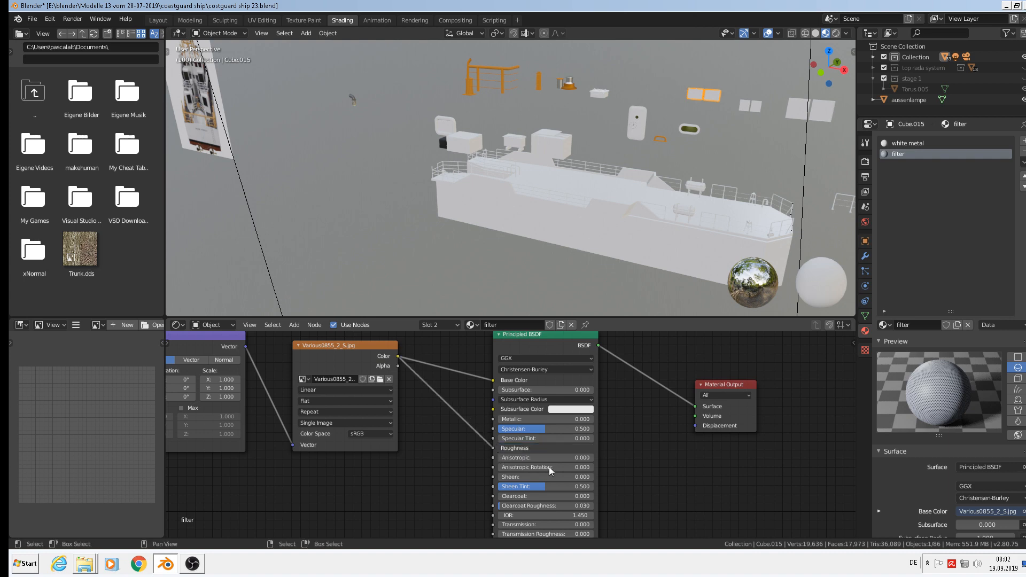
scroll(605, 451, "down", 1)
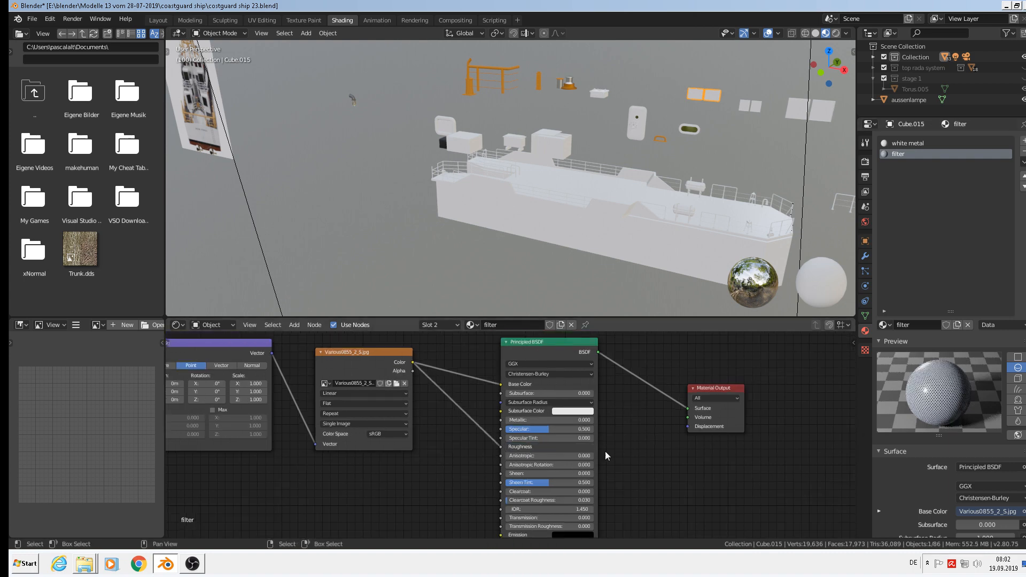
middle_click_drag(616, 461, 621, 447)
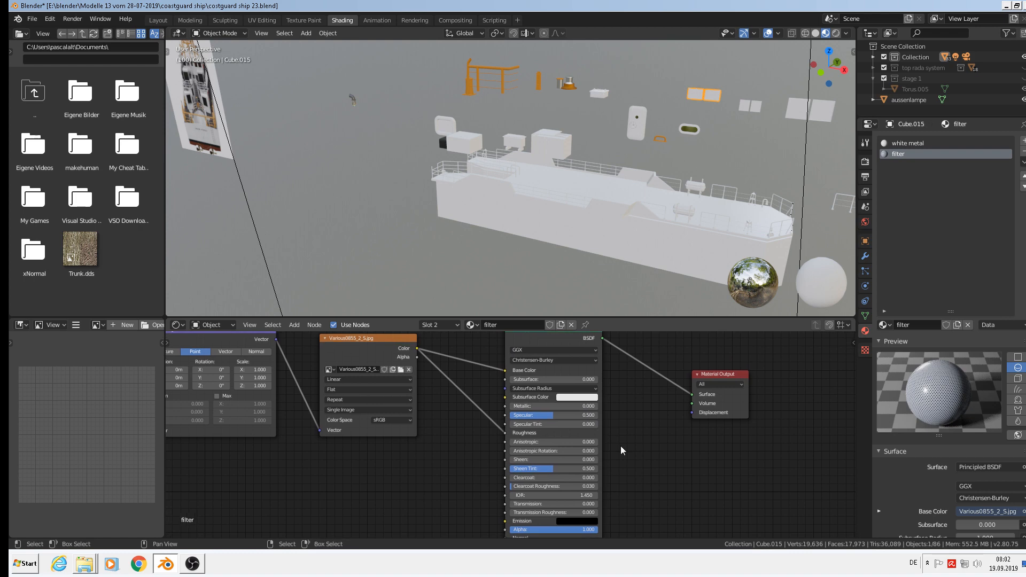
Disconnect the image from the Principled BSDF Roughness input and move the image node down-left.
scroll(617, 443, "up", 2)
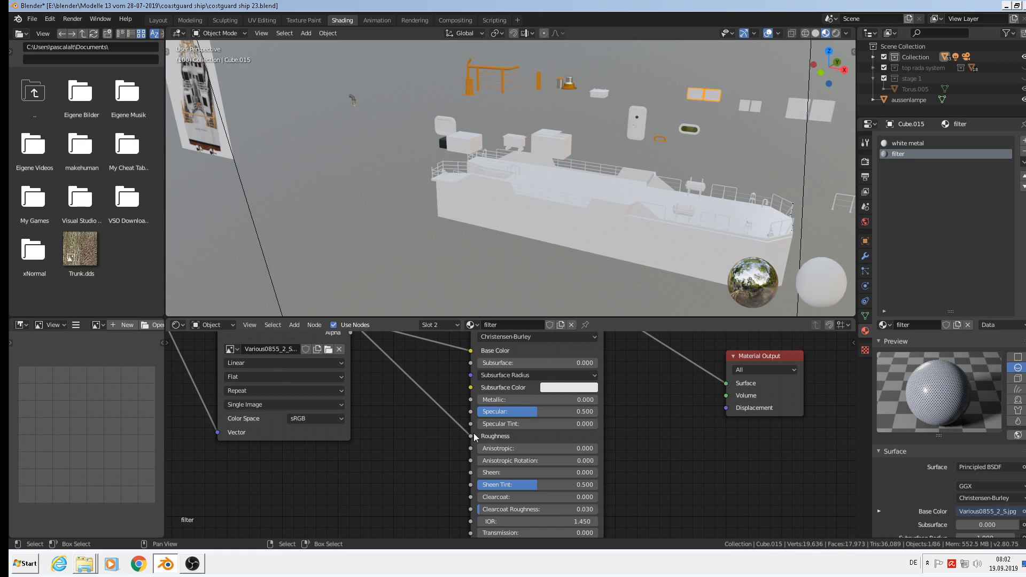
scroll(772, 428, "up", 1)
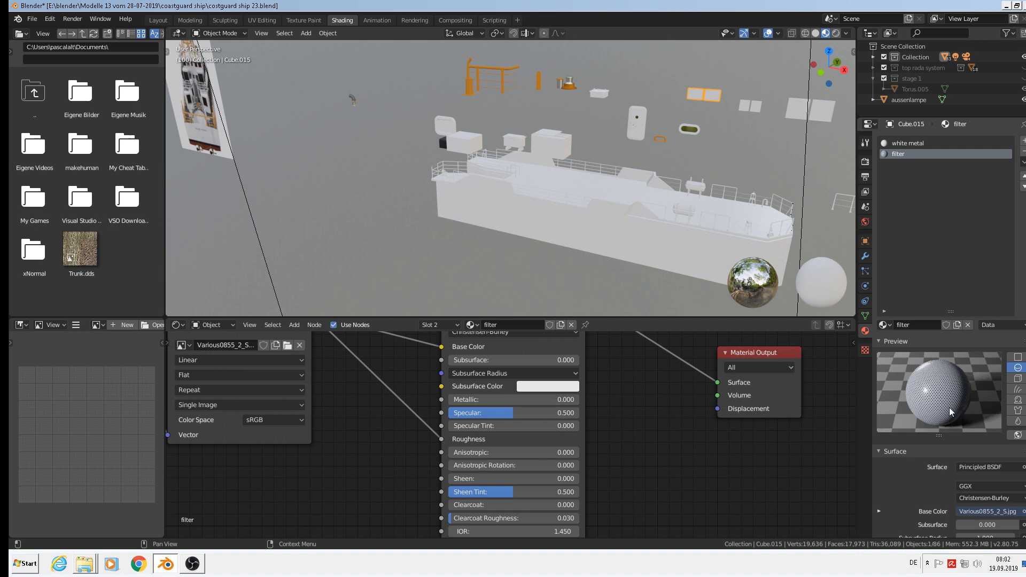
left_click_drag(441, 439, 541, 442)
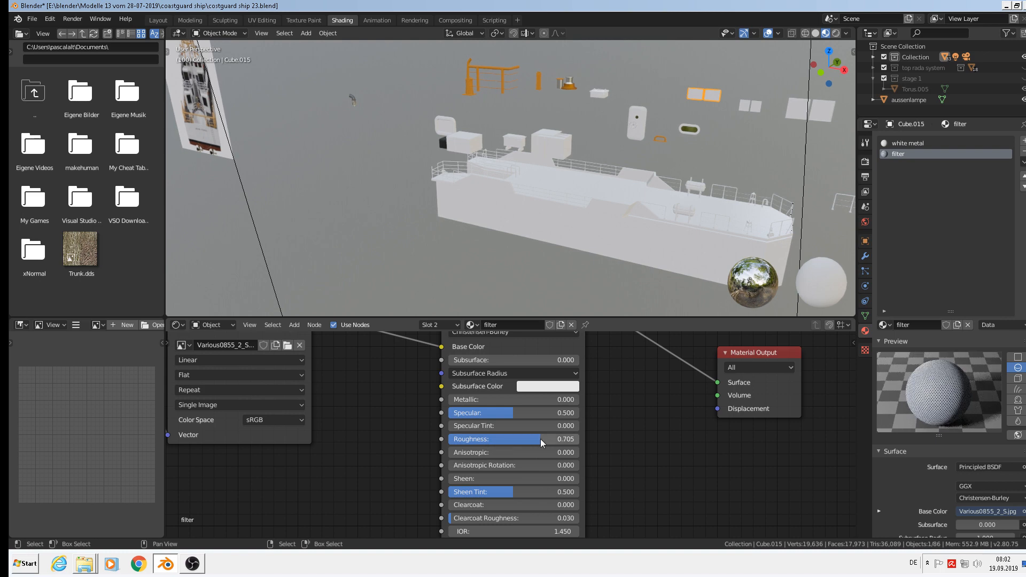
scroll(571, 437, "down", 4)
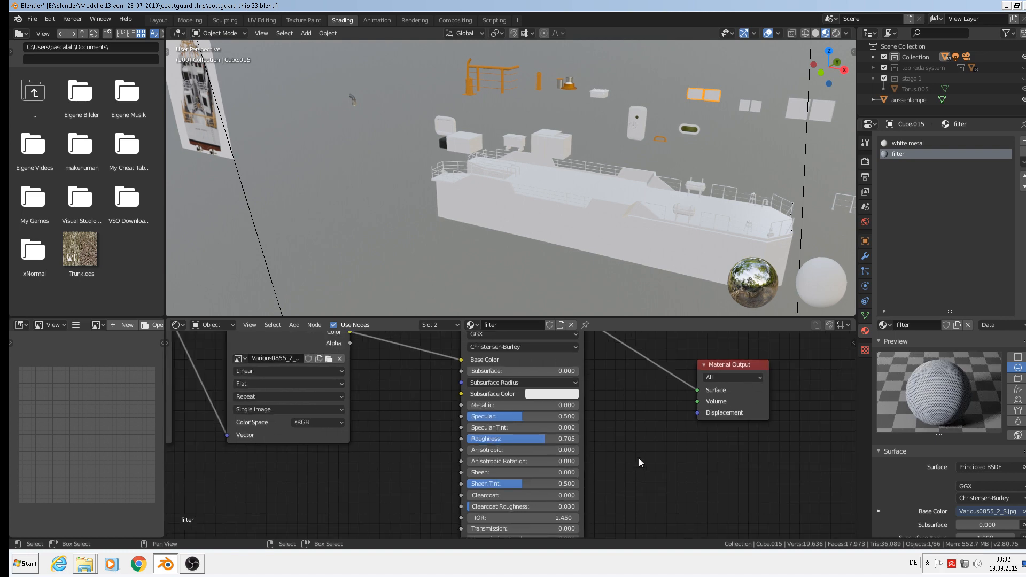
scroll(675, 442, "down", 2)
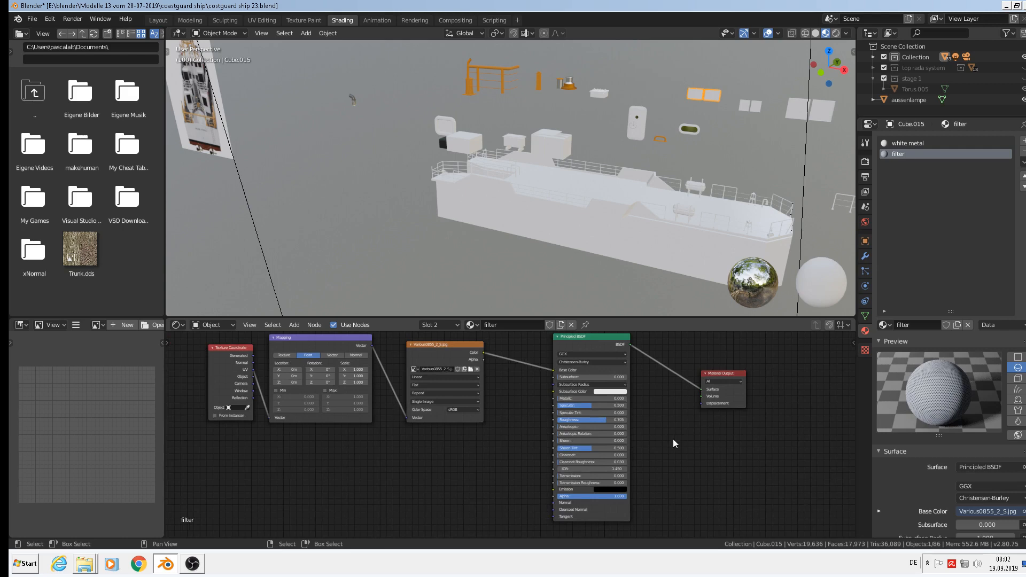
scroll(674, 442, "up", 1)
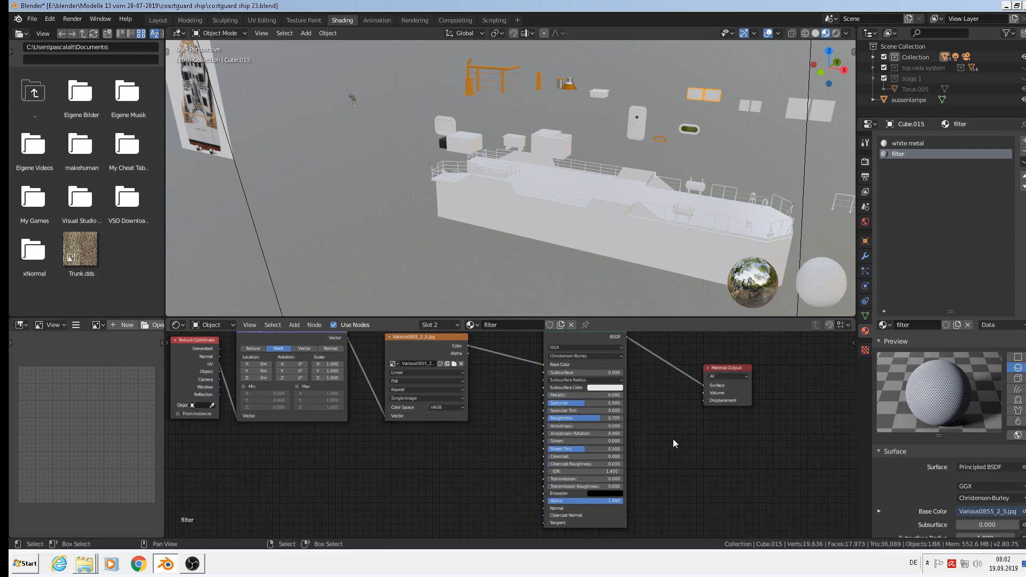
left_click_drag(405, 341, 382, 367)
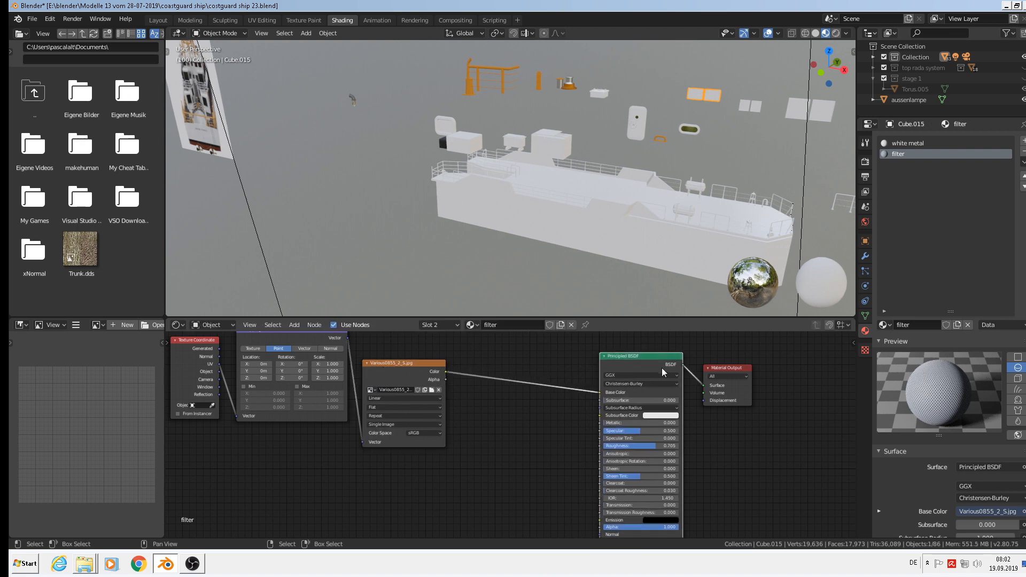
Add a Bump node between the image texture and the Principled BSDF.
left_click(295, 325)
left_click(296, 326)
mouse_move(327, 407)
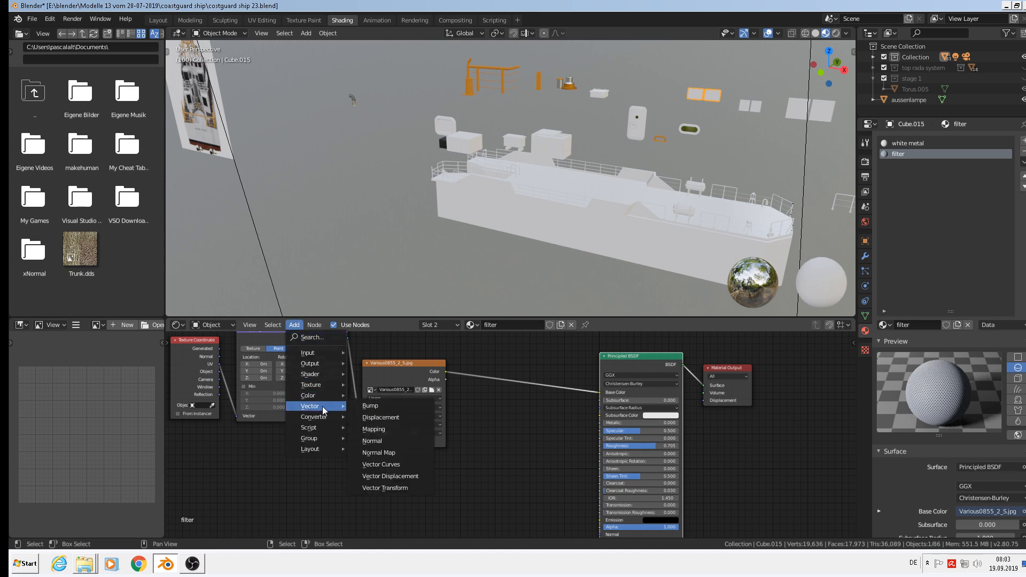
left_click(374, 406)
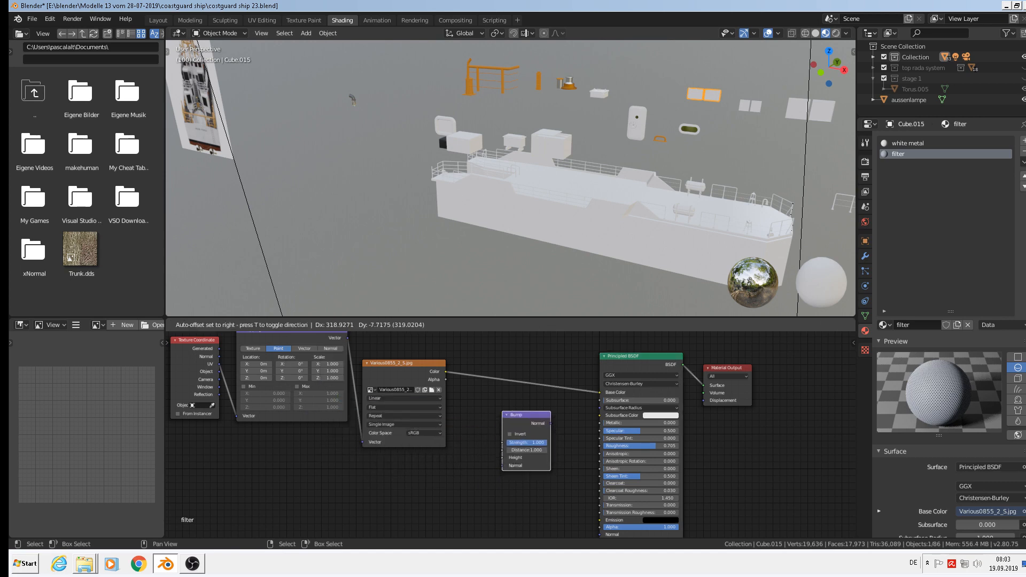
left_click(521, 446)
scroll(522, 447, "up", 1)
scroll(521, 450, "up", 2)
scroll(416, 422, "down", 1)
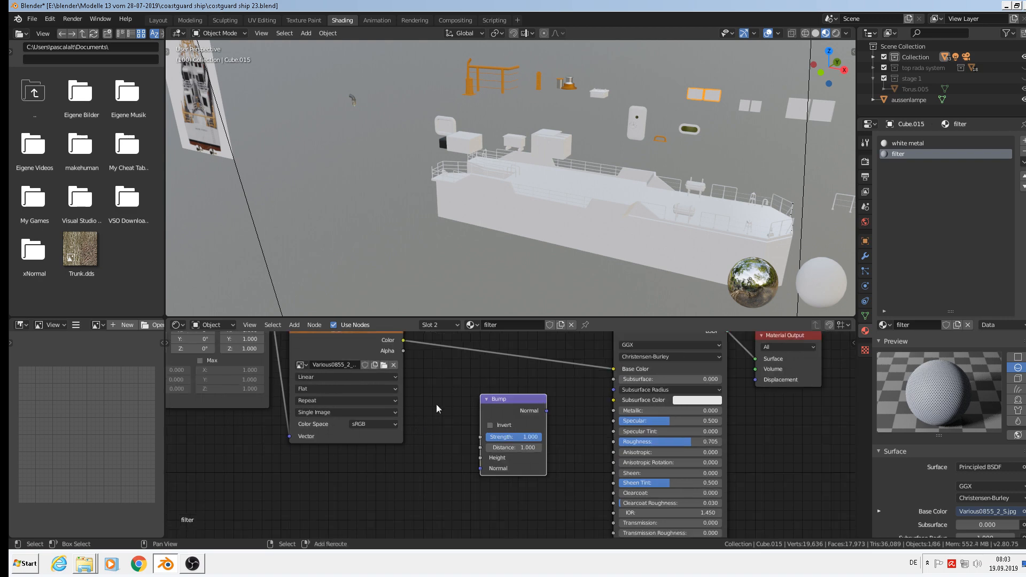
middle_click_drag(421, 360, 387, 396)
Wire the image Color into Bump Strength and Bump Normal into the shader's Normal.
left_click_drag(370, 375, 443, 471)
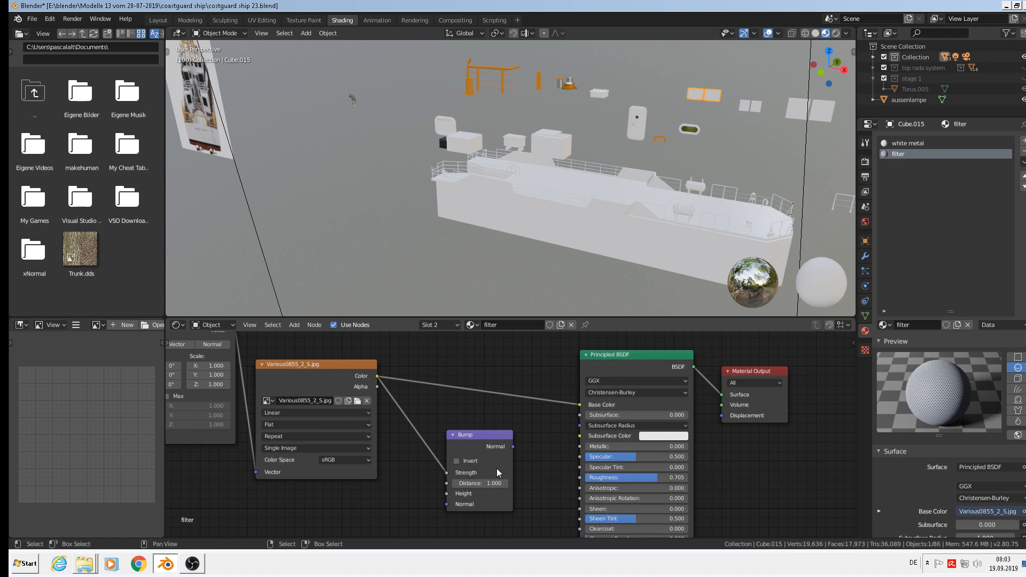
scroll(496, 468, "down", 1)
middle_click_drag(527, 454, 459, 402)
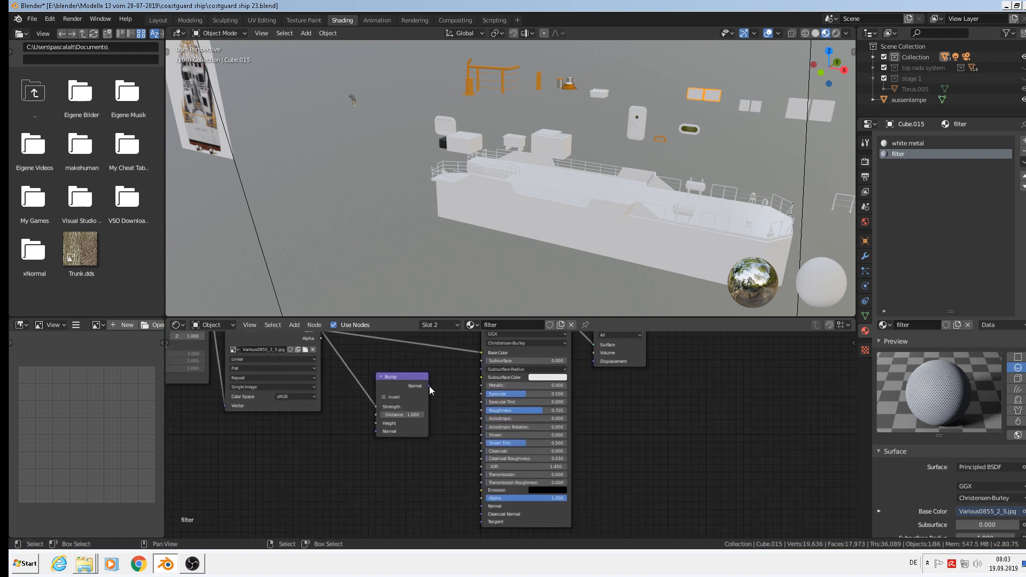
left_click_drag(429, 386, 483, 508)
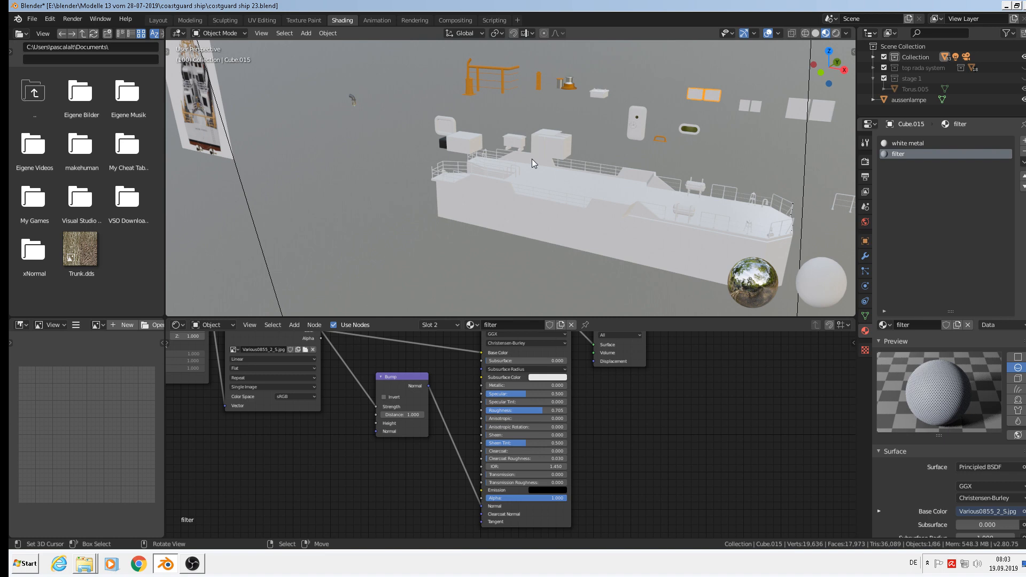
In Edit Mode with face select, select the right panel's inner face.
key("KP_1")
scroll(581, 165, "down", 4)
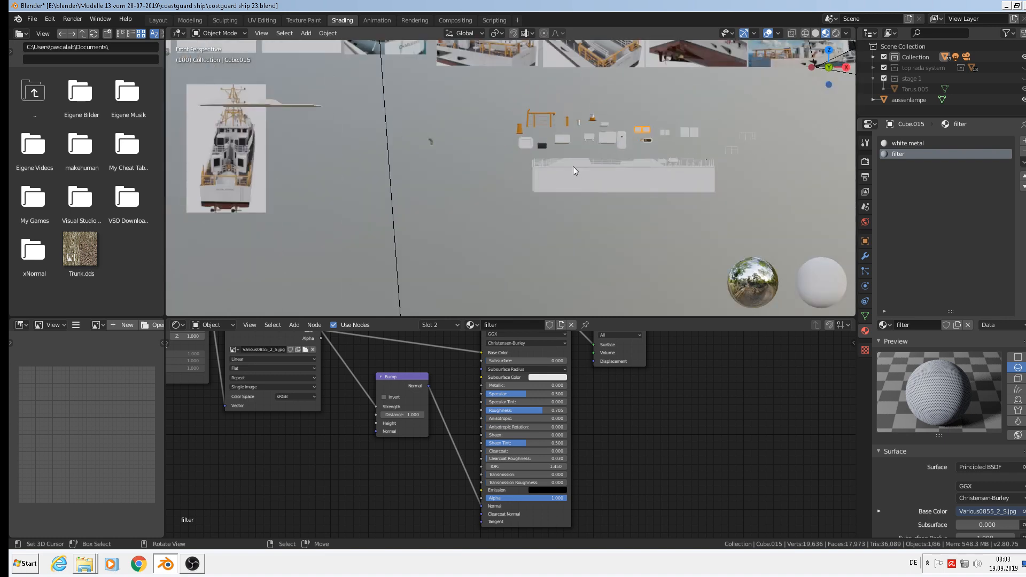
scroll(756, 86, "up", 8)
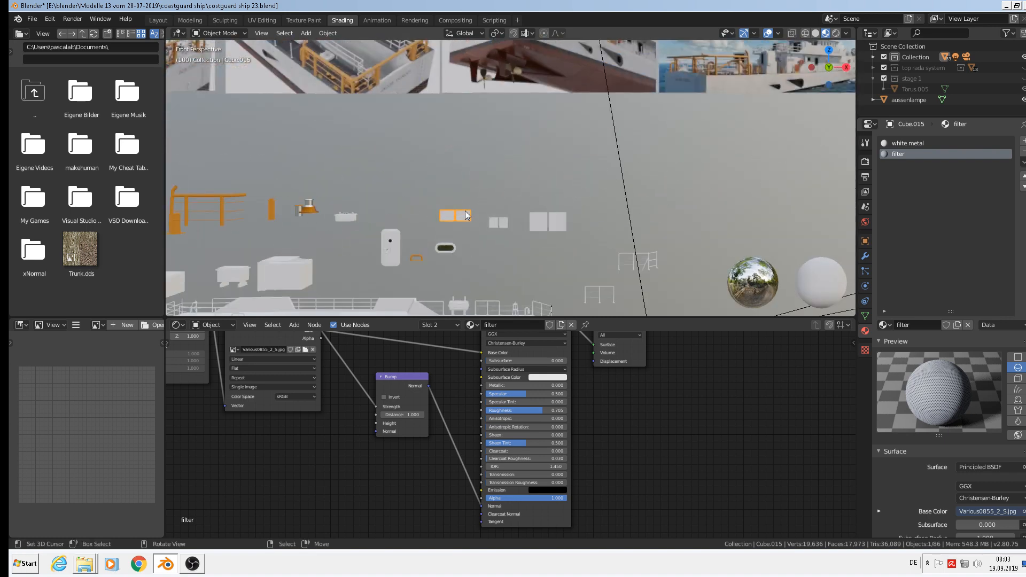
scroll(472, 231, "up", 6)
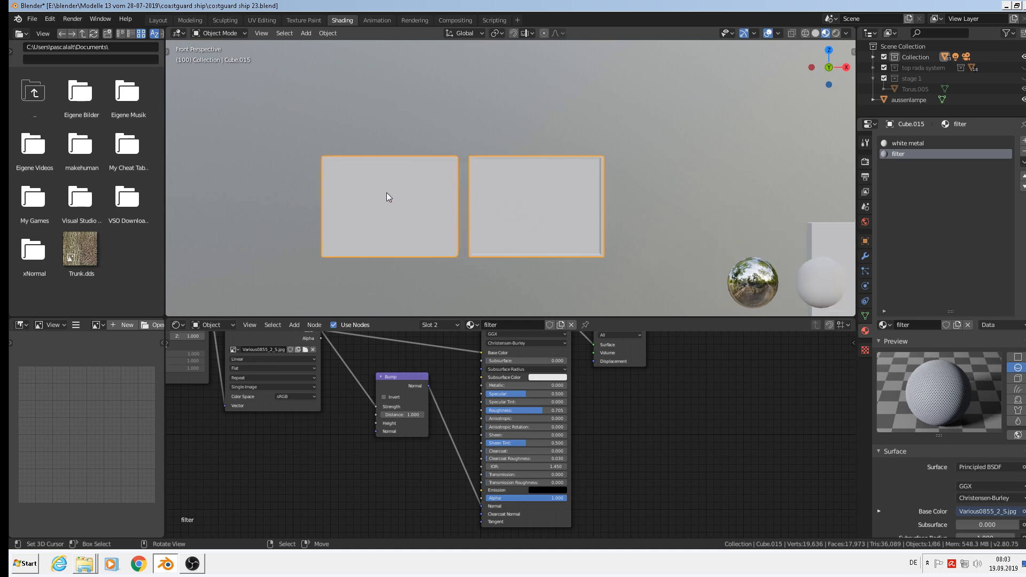
scroll(388, 197, "up", 1)
key("Tab")
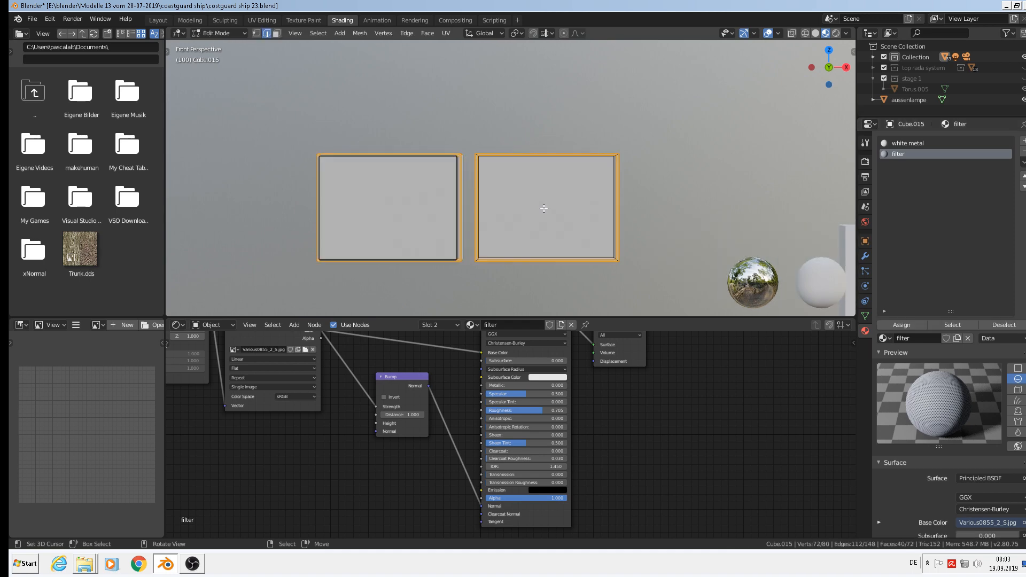
mouse_move(548, 206)
middle_mouse_down()
mouse_move(585, 227)
mouse_move(541, 197)
middle_mouse_up()
left_click(276, 33)
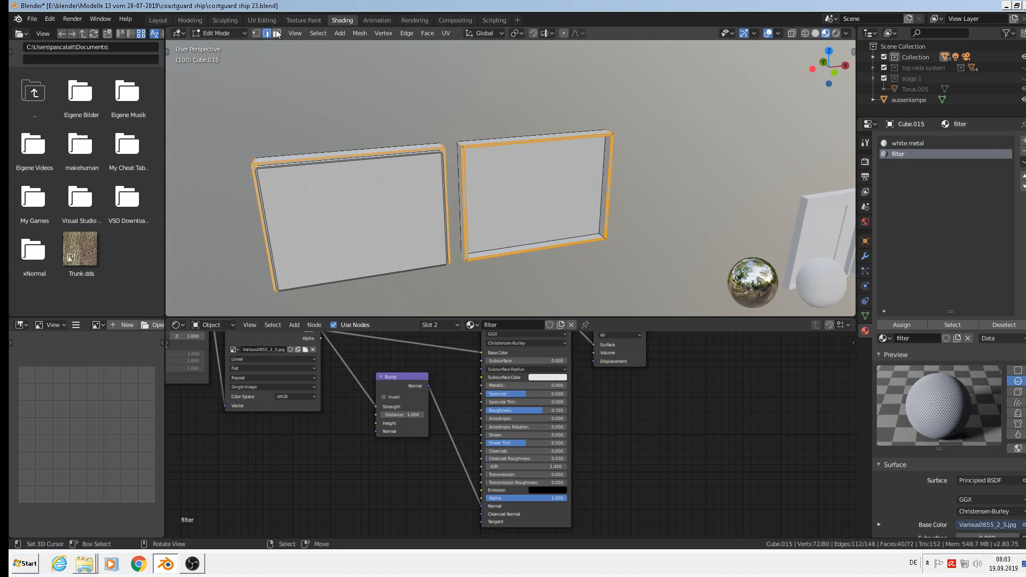
left_click(537, 174)
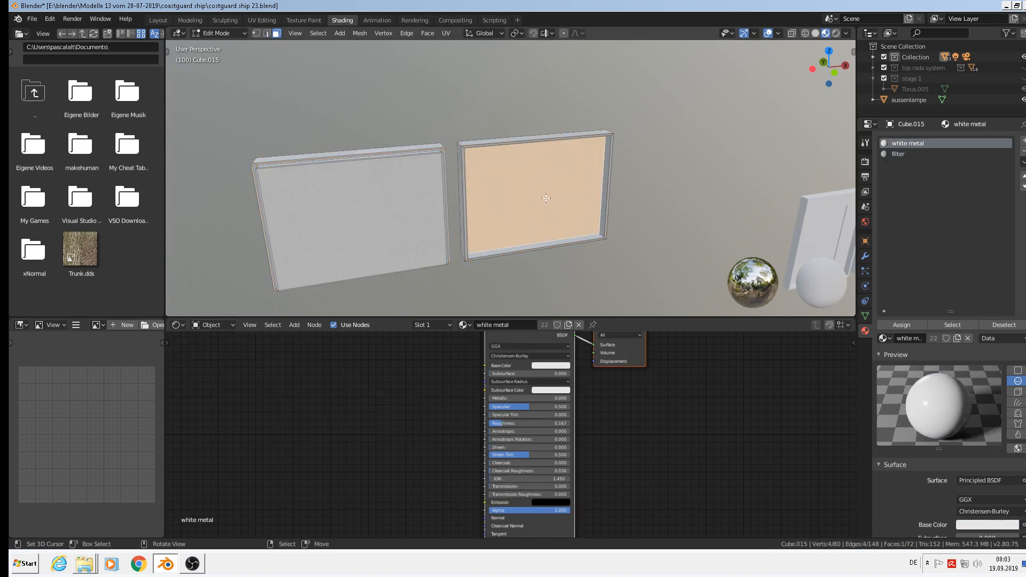
Project the face's UVs from the front view and assign it the filter material.
key("KP_1")
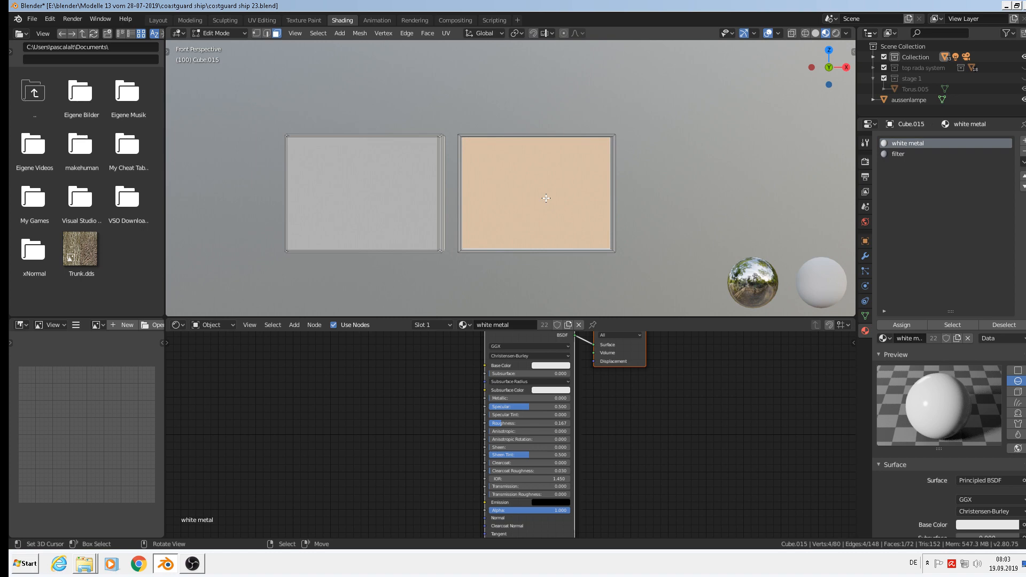
key("u")
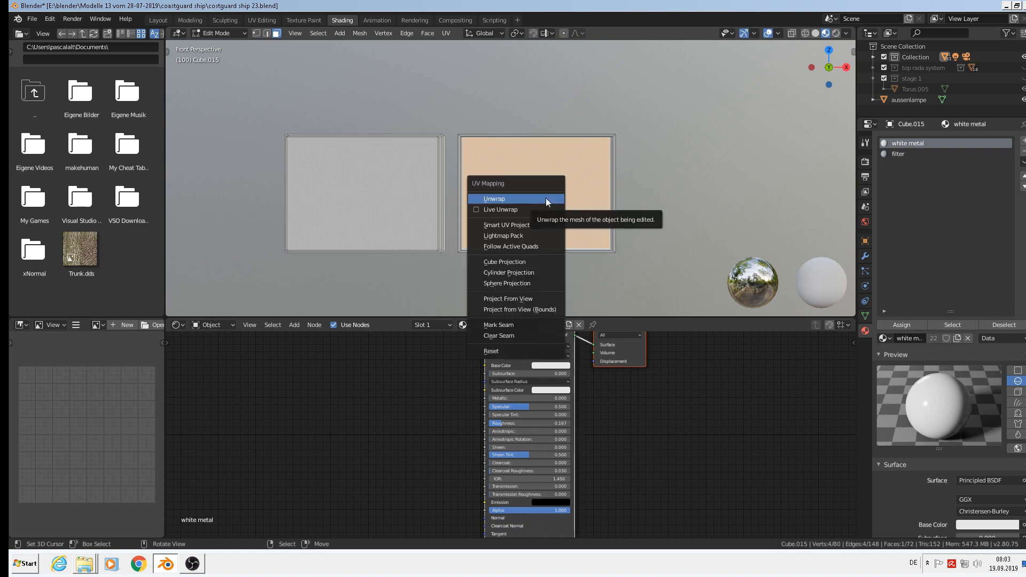
left_click(528, 298)
left_click(911, 153)
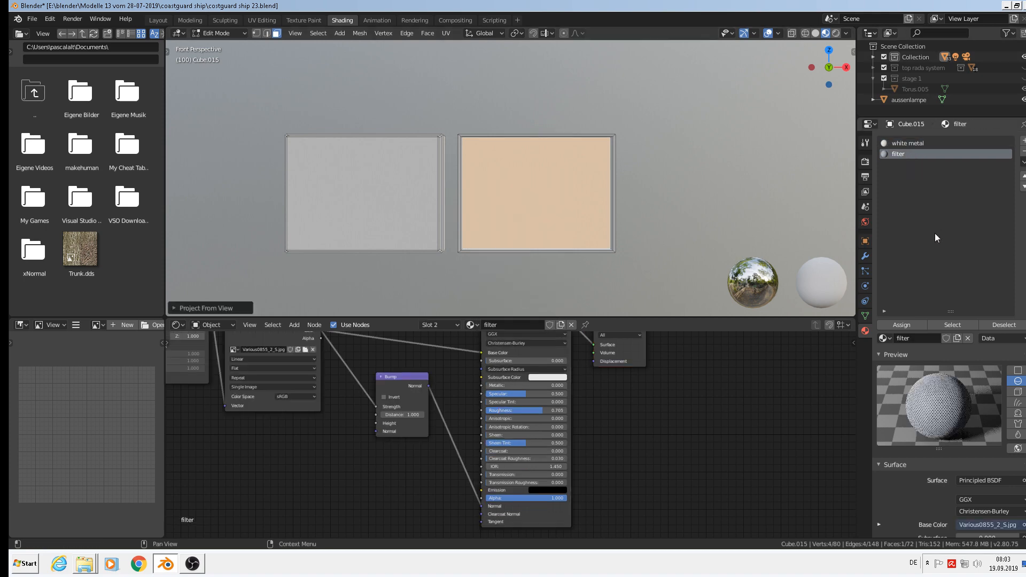
left_click(907, 325)
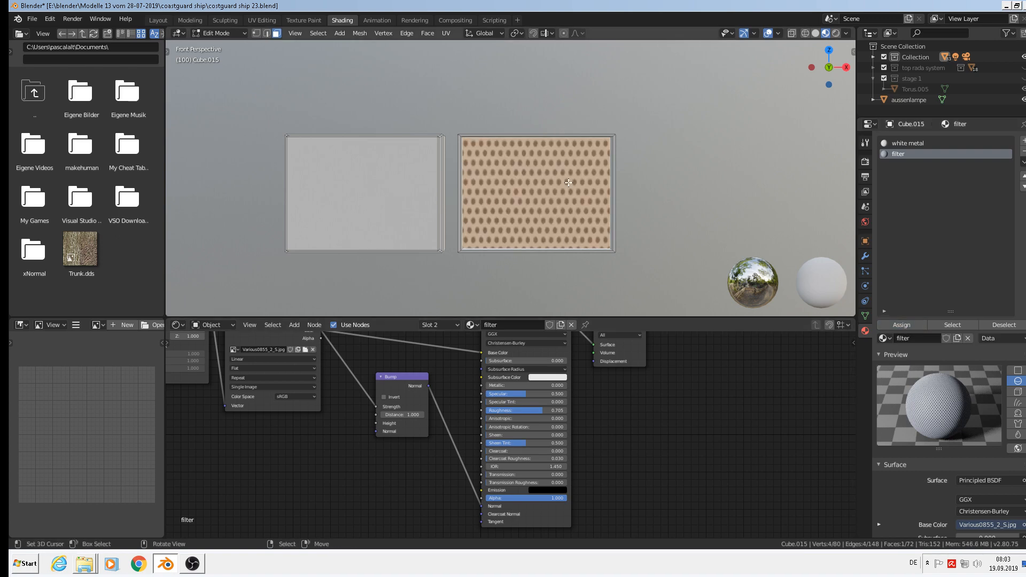
Move the Texture Coordinate, Mapping and image texture nodes further left, then open Add > Color.
scroll(521, 369, "down", 4)
middle_click_drag(461, 417, 578, 342)
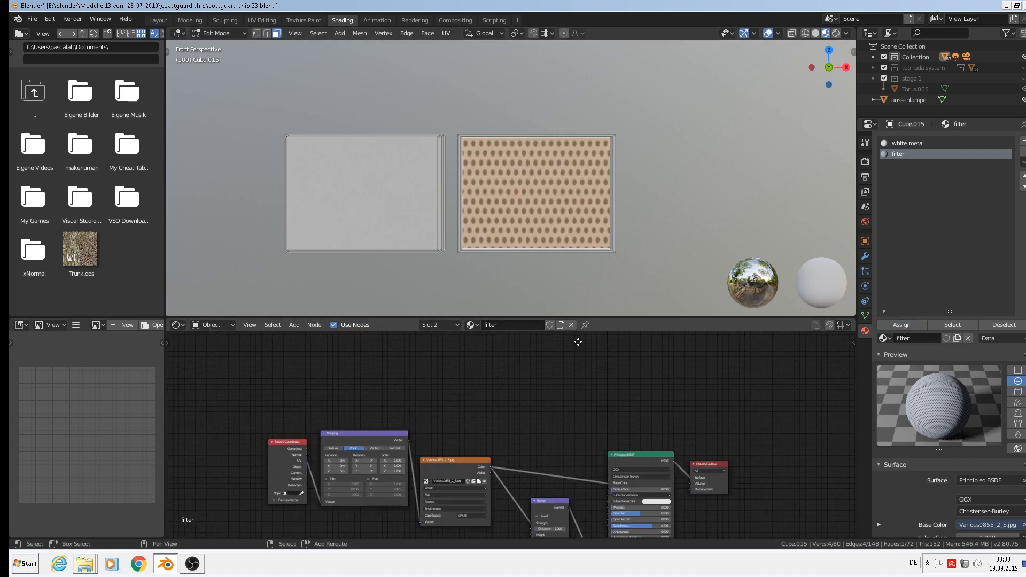
scroll(463, 414, "up", 1)
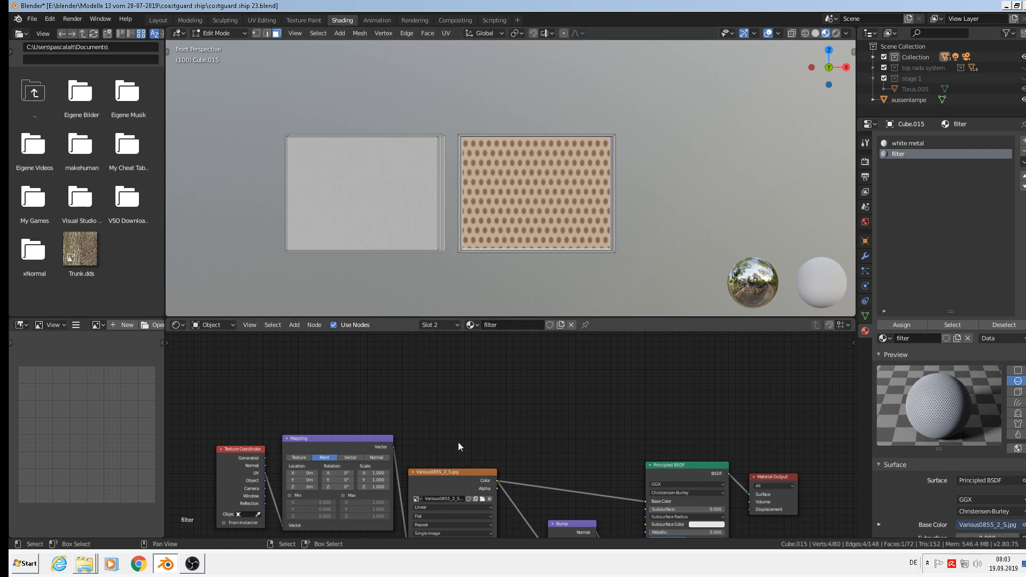
middle_click_drag(461, 454, 506, 379)
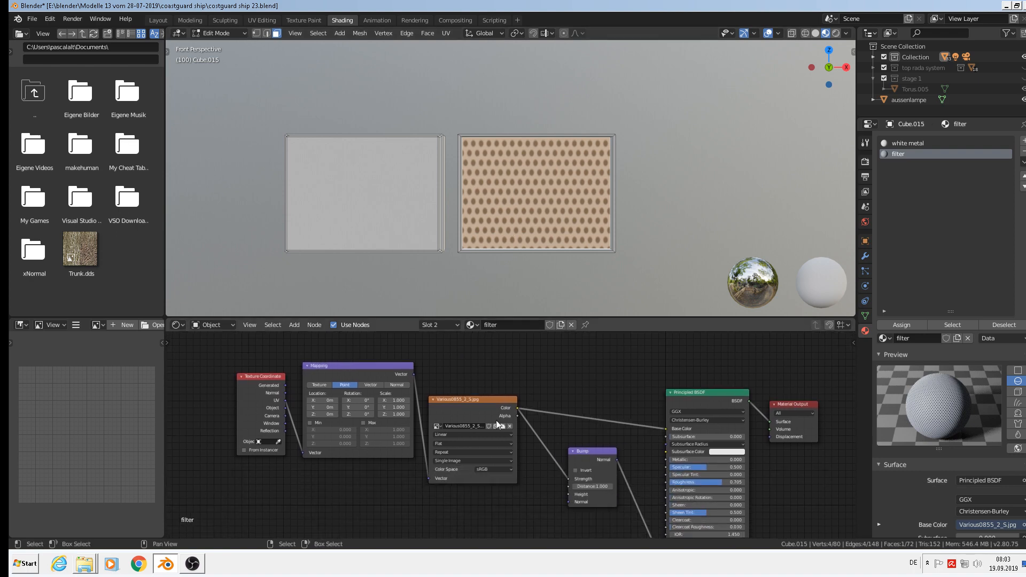
left_click_drag(245, 376, 174, 411)
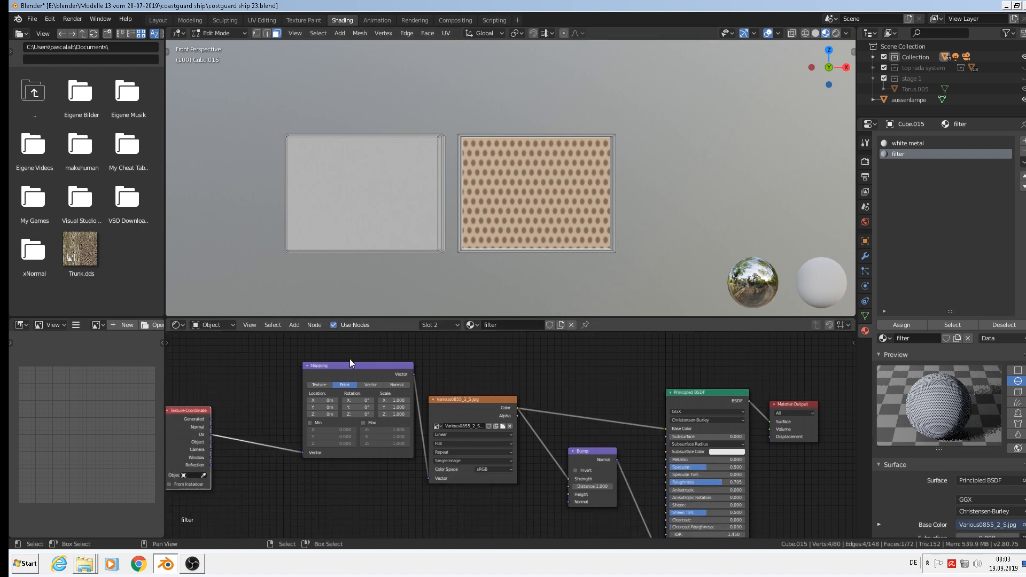
left_click_drag(350, 363, 283, 362)
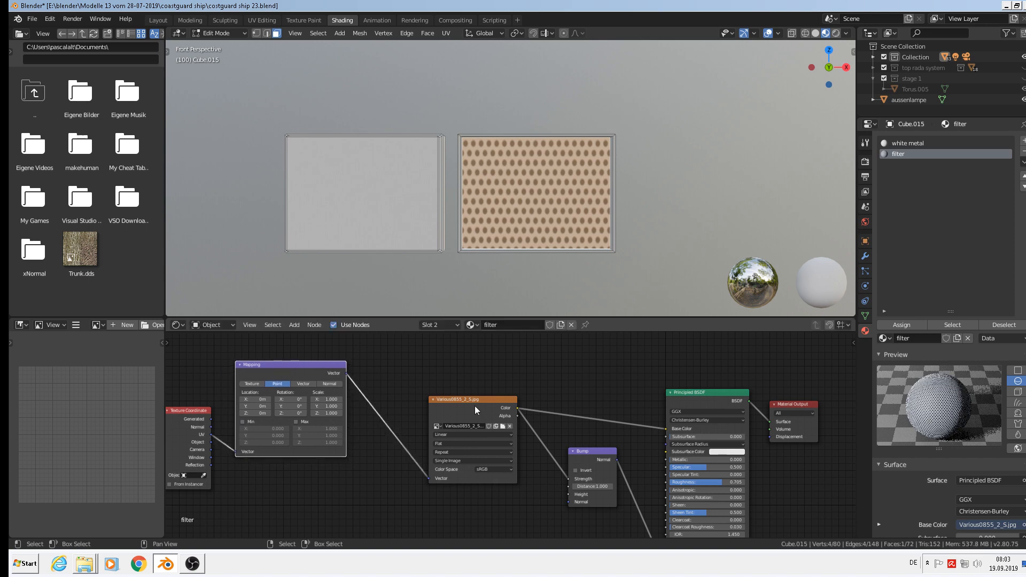
left_click_drag(467, 404, 401, 386)
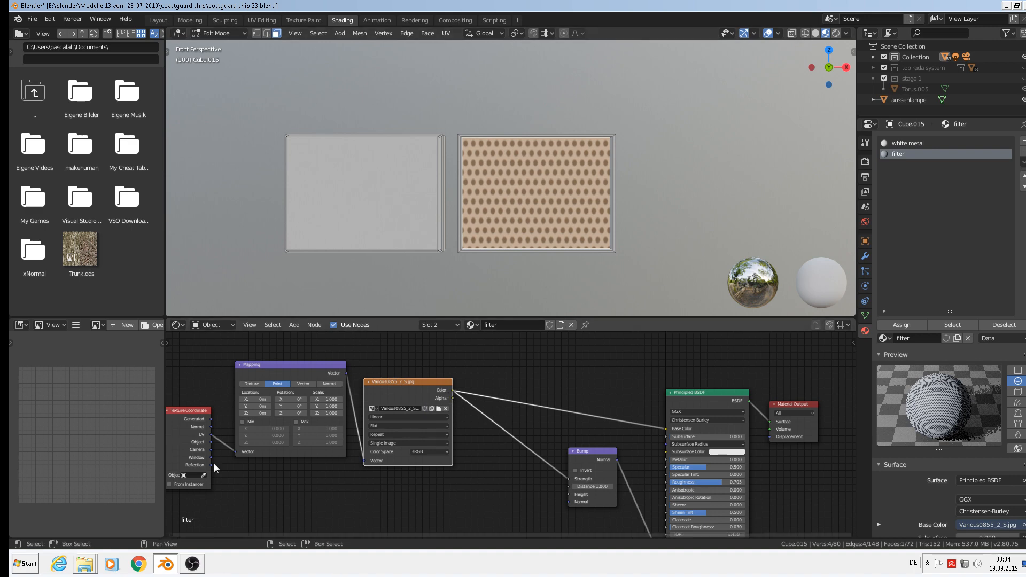
left_click(293, 326)
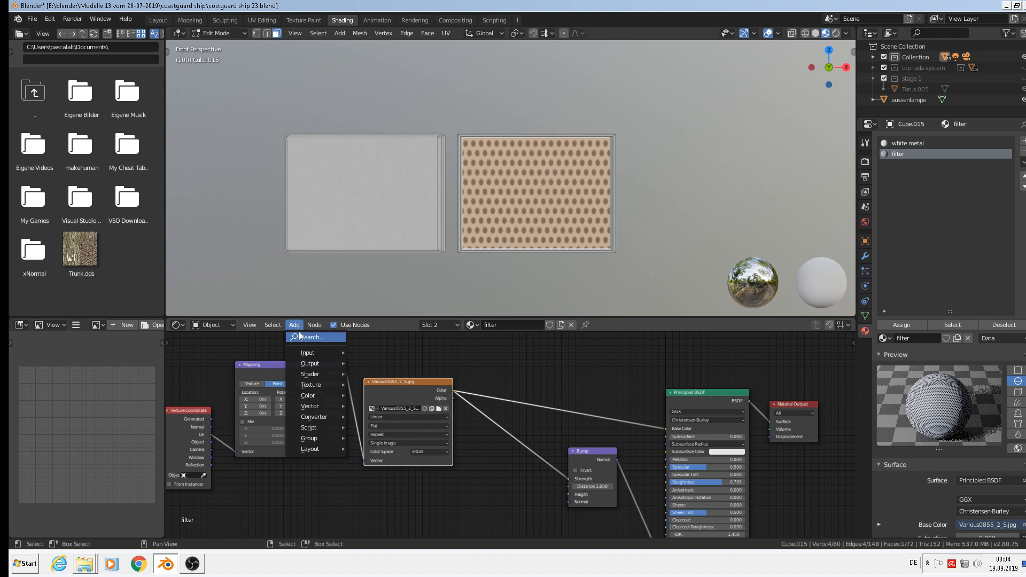
mouse_move(316, 398)
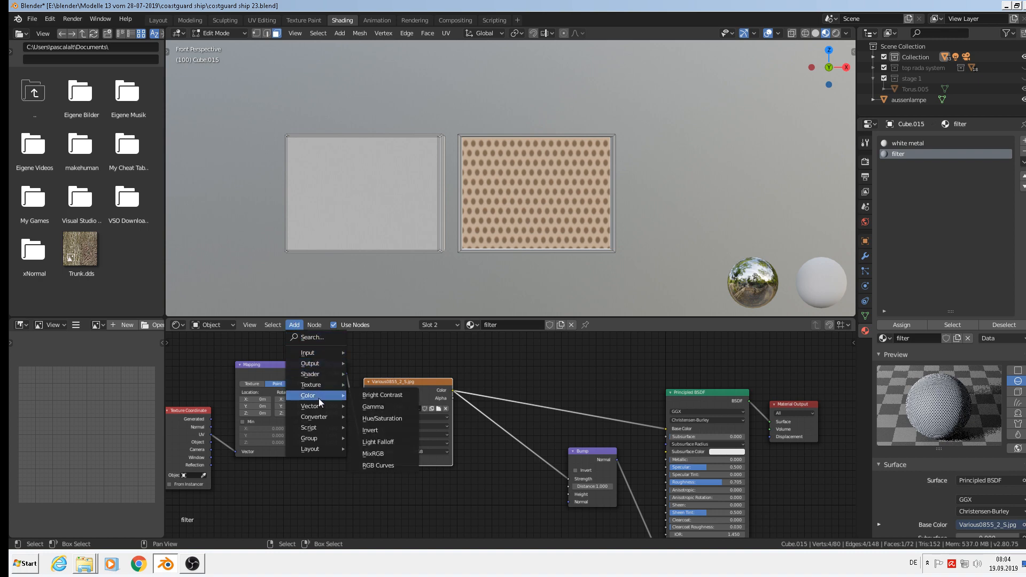
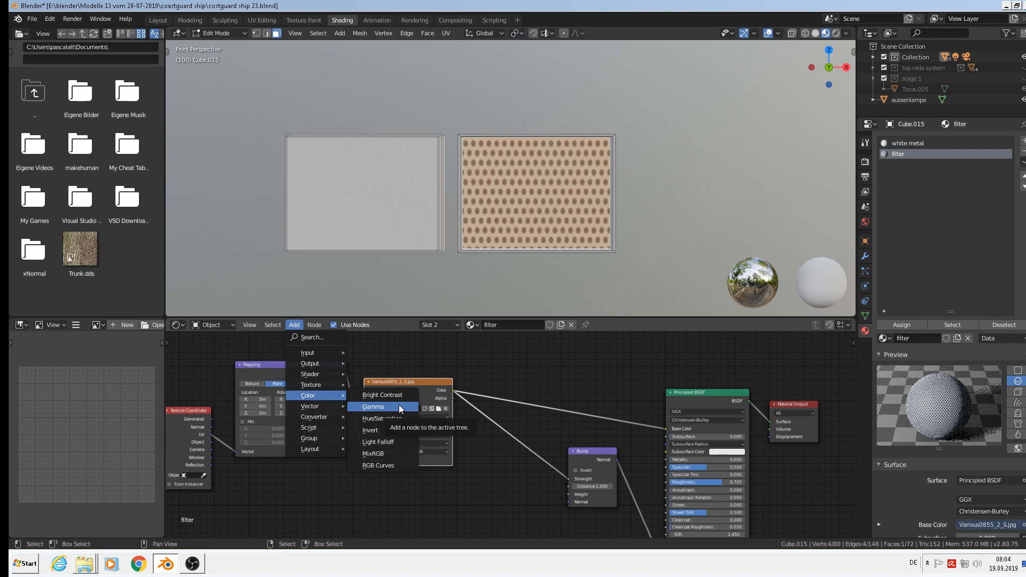
Insert a MixRGB node on the image-to-Base Color link using Add blend with black Color2.
left_click(387, 459)
left_click(526, 374)
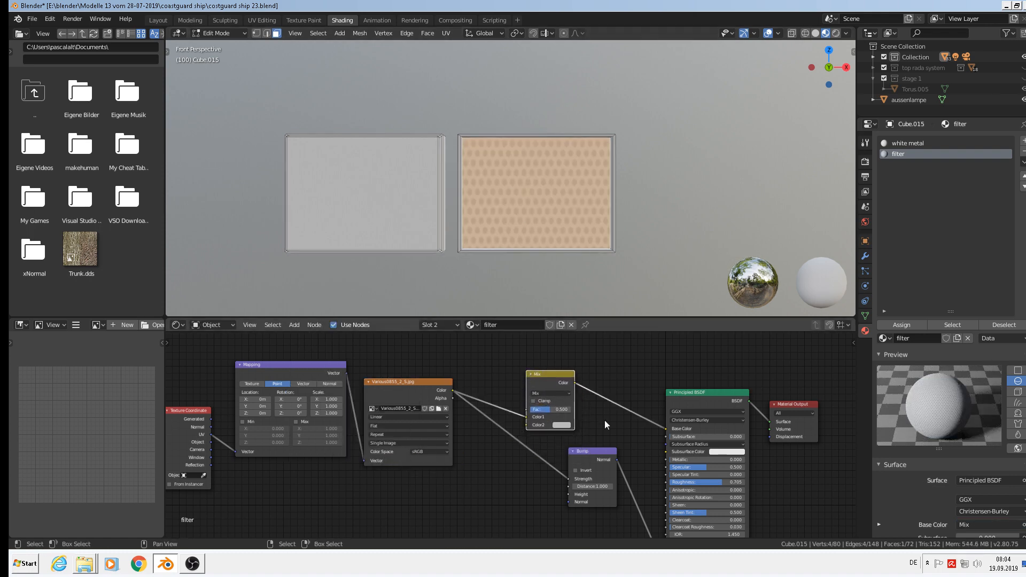
scroll(570, 442, "up", 3)
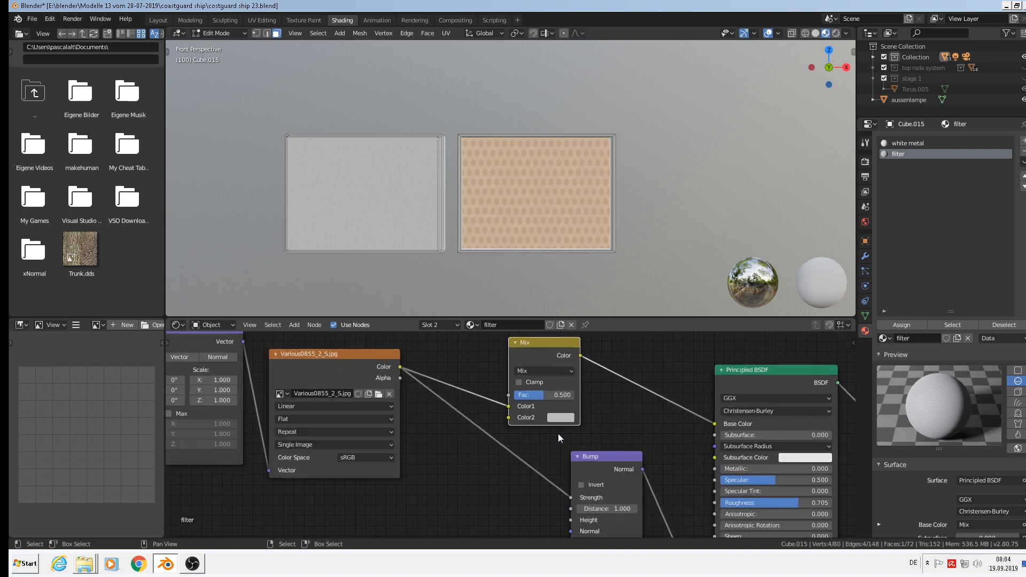
left_click(550, 370)
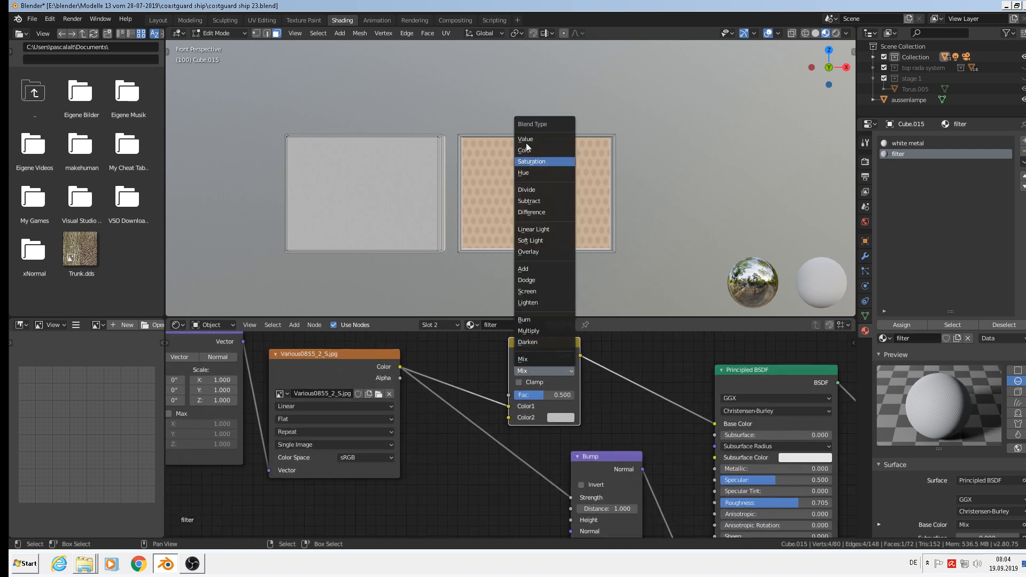
left_click(528, 270)
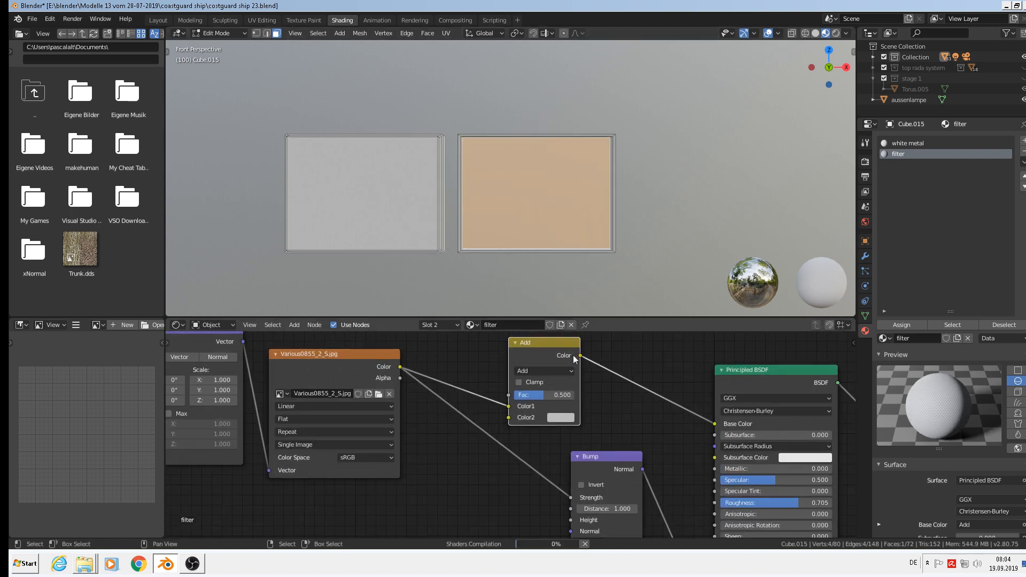
scroll(544, 457, "up", 2)
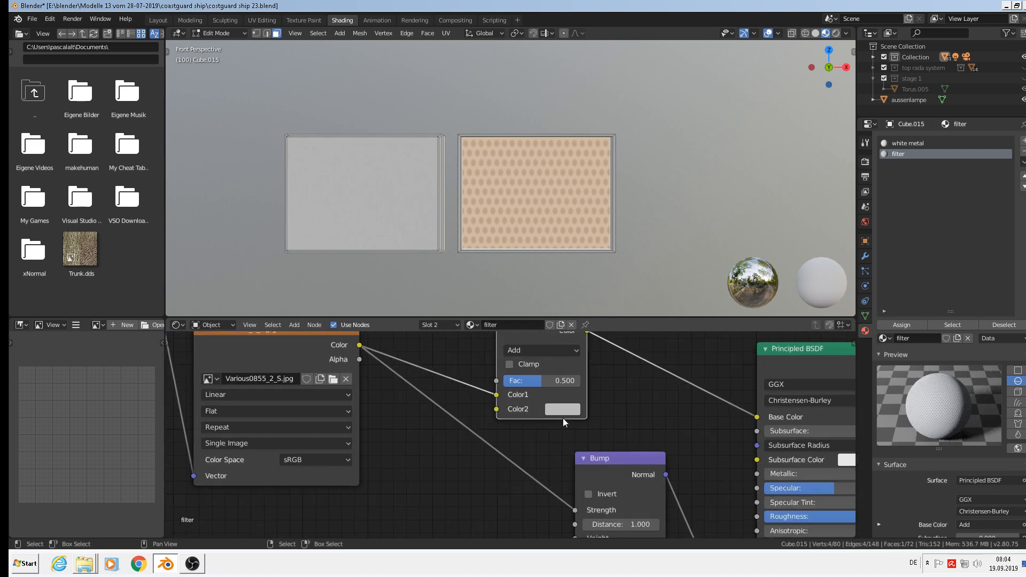
left_click(563, 418)
left_click_drag(659, 297, 657, 321)
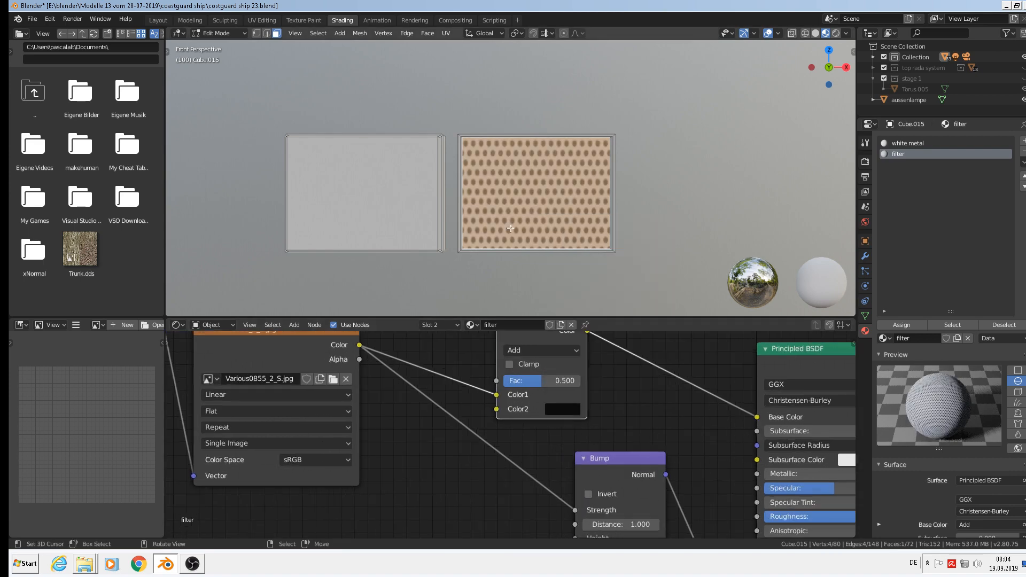
left_click_drag(544, 382, 514, 384)
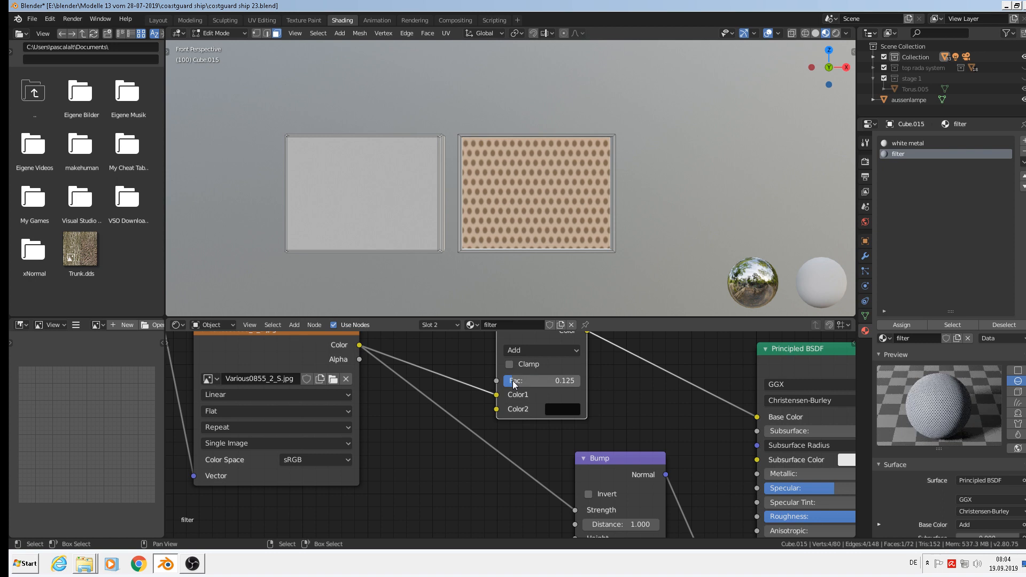
Switch the blend back to Mix at factor 0.542 and route the image into Color2.
left_click(540, 351)
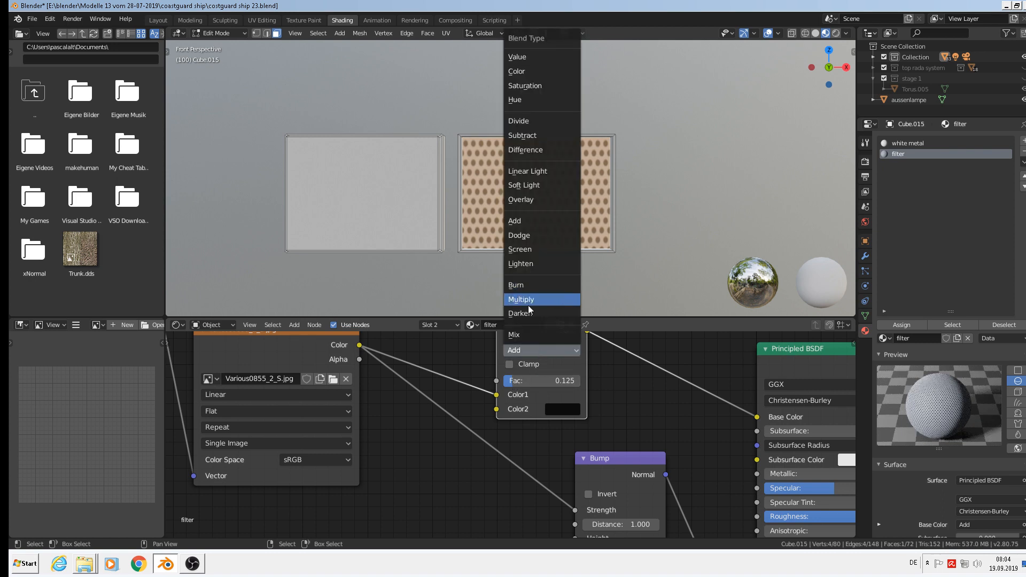
left_click(535, 335)
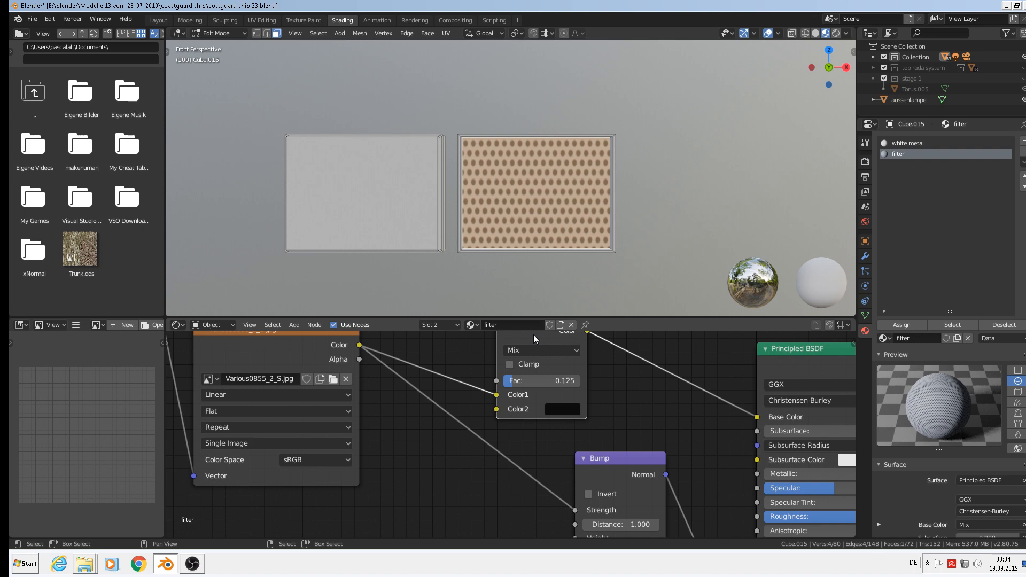
scroll(559, 389, "down", 1)
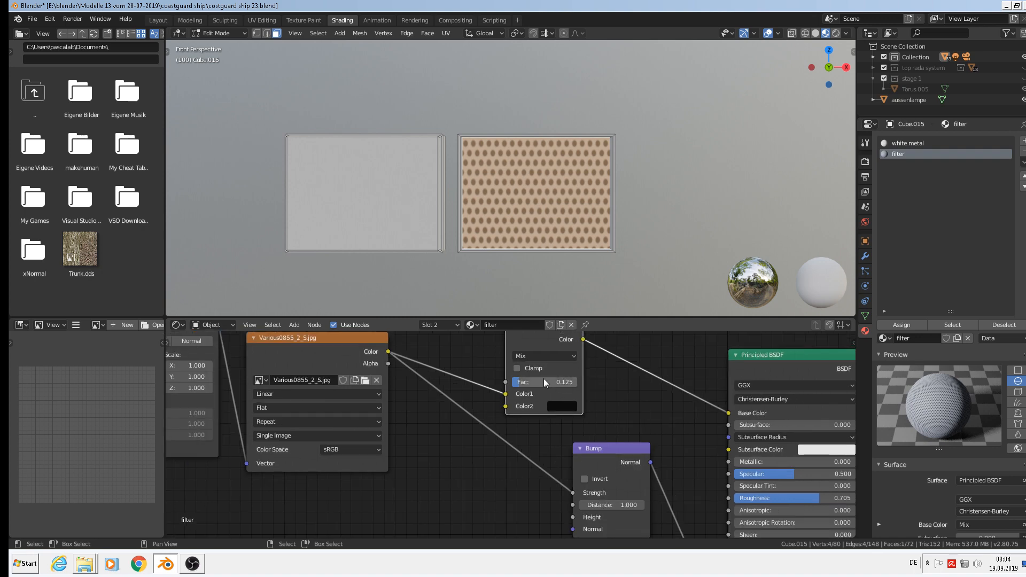
left_click_drag(544, 380, 546, 382)
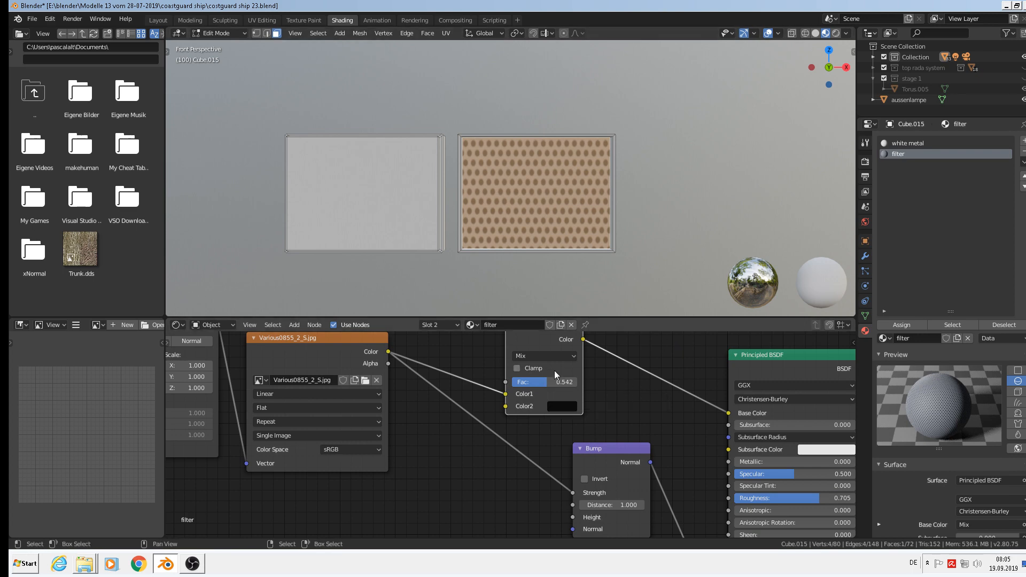
left_click_drag(506, 394, 508, 407)
scroll(556, 392, "down", 1)
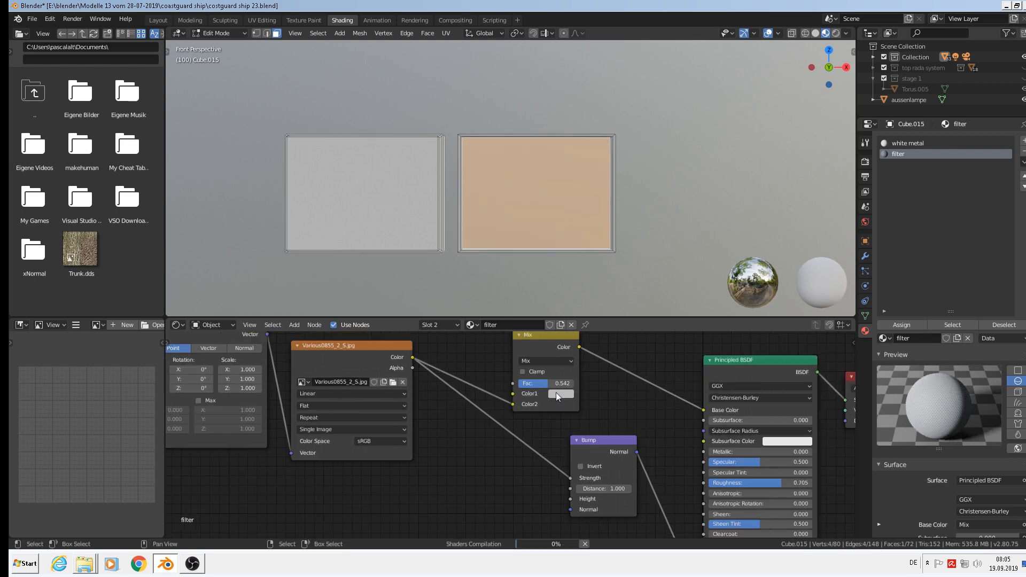
scroll(551, 374, "down", 1)
left_click(546, 348)
Replace the Mix node with an RGB Curves node between the image colour and Base Color.
key("x")
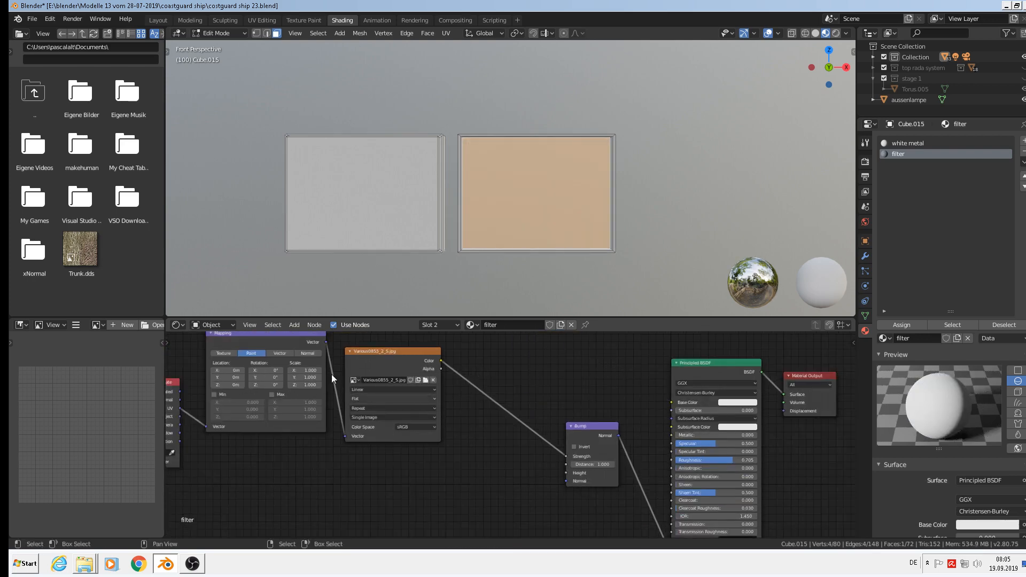
left_click(294, 325)
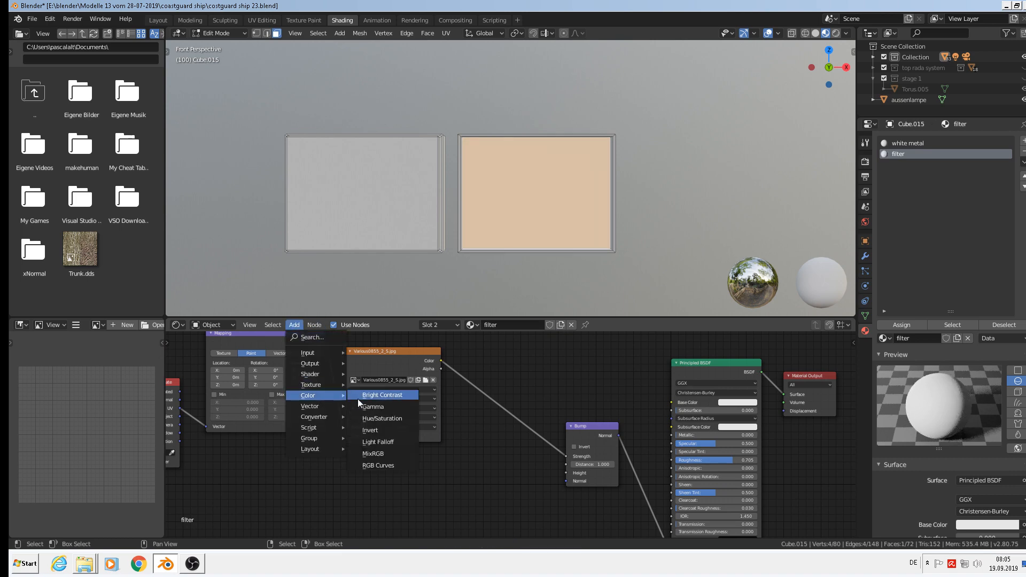
left_click(400, 470)
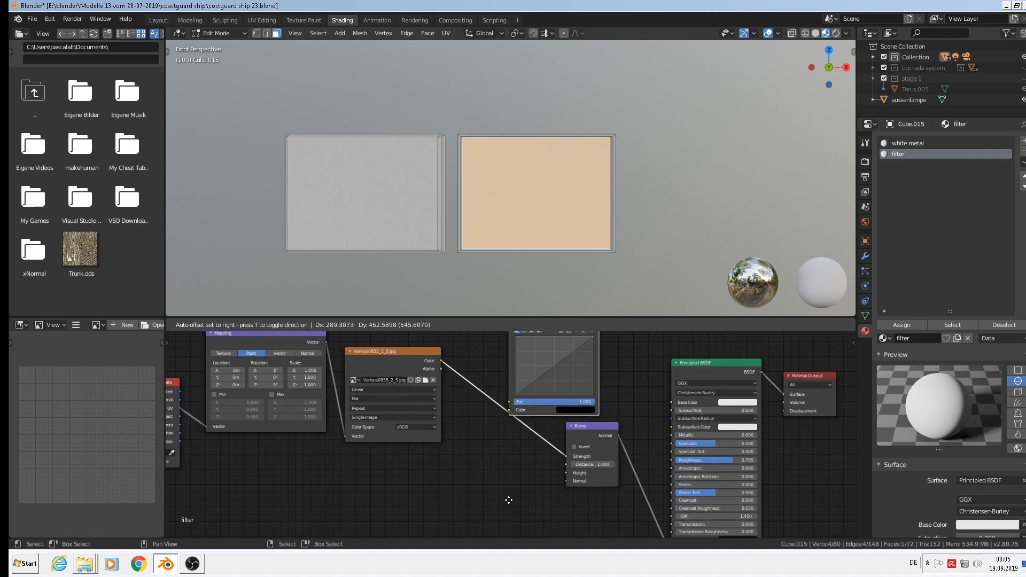
left_click(510, 495)
scroll(396, 463, "up", 2)
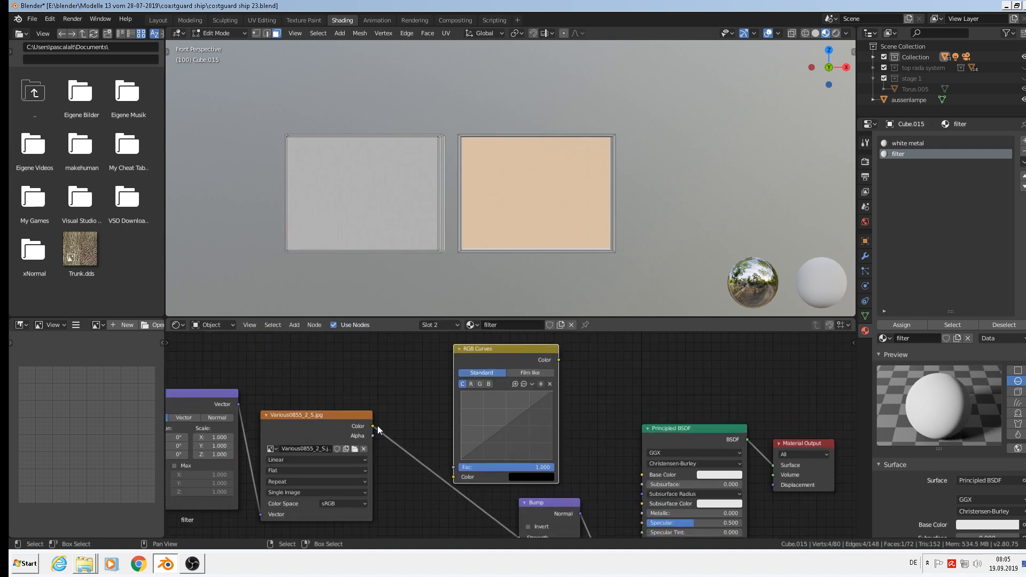
left_click_drag(373, 426, 457, 477)
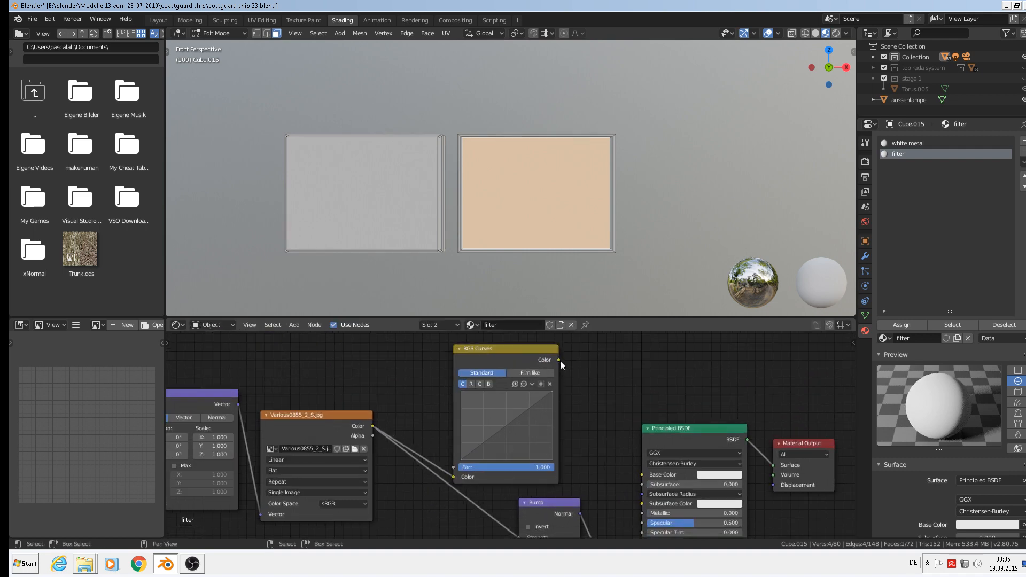
left_click_drag(560, 361, 642, 474)
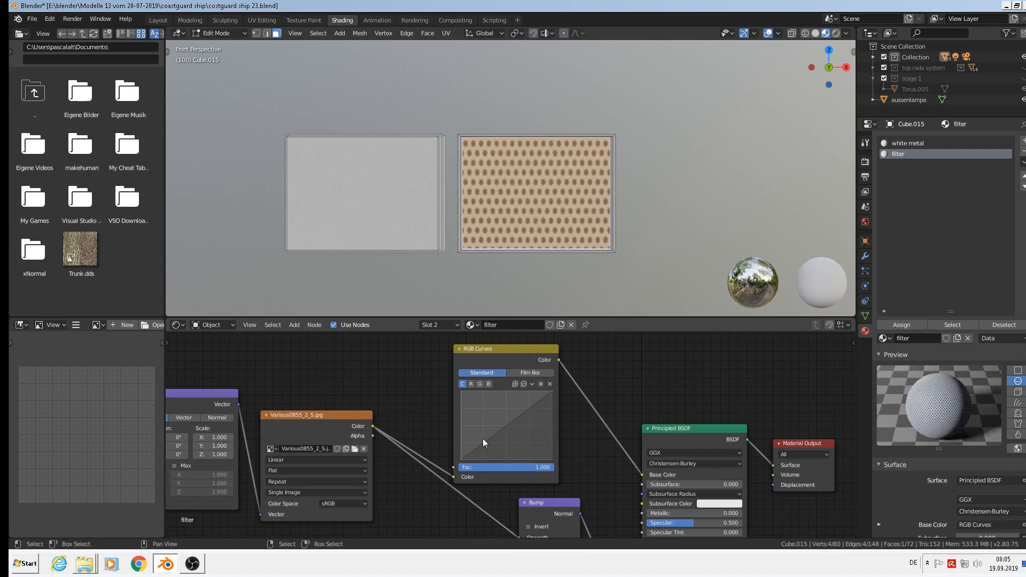
scroll(512, 470, "up", 2)
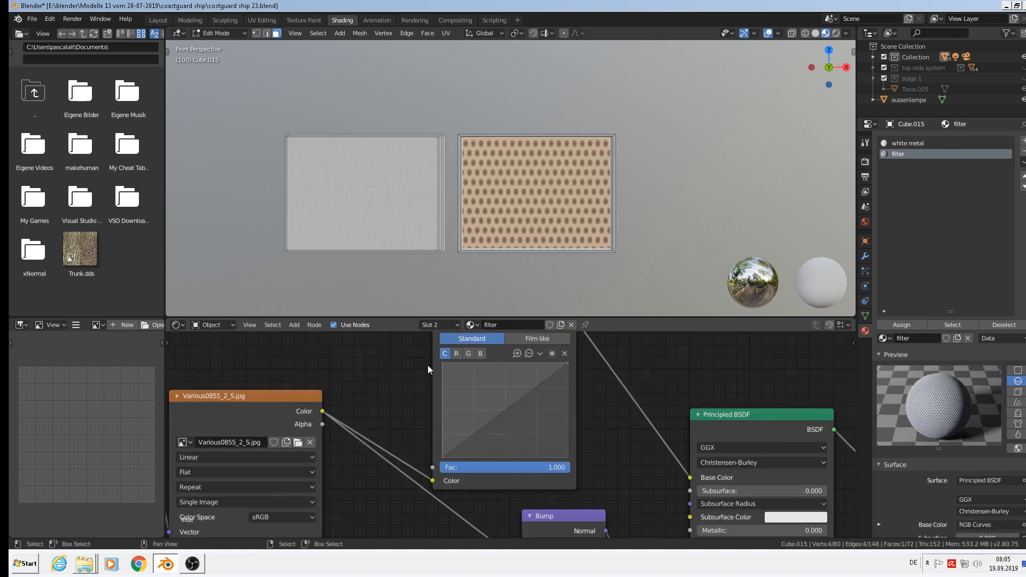
Reshape the blue channel curve using several control points.
left_click(482, 354)
left_click_drag(510, 409, 544, 419)
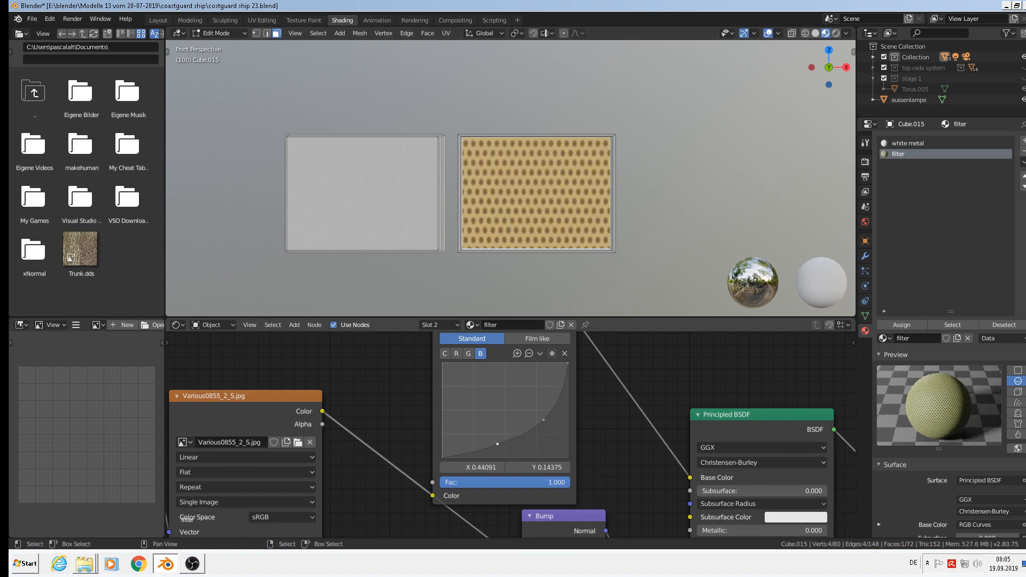
left_click_drag(498, 443, 478, 424)
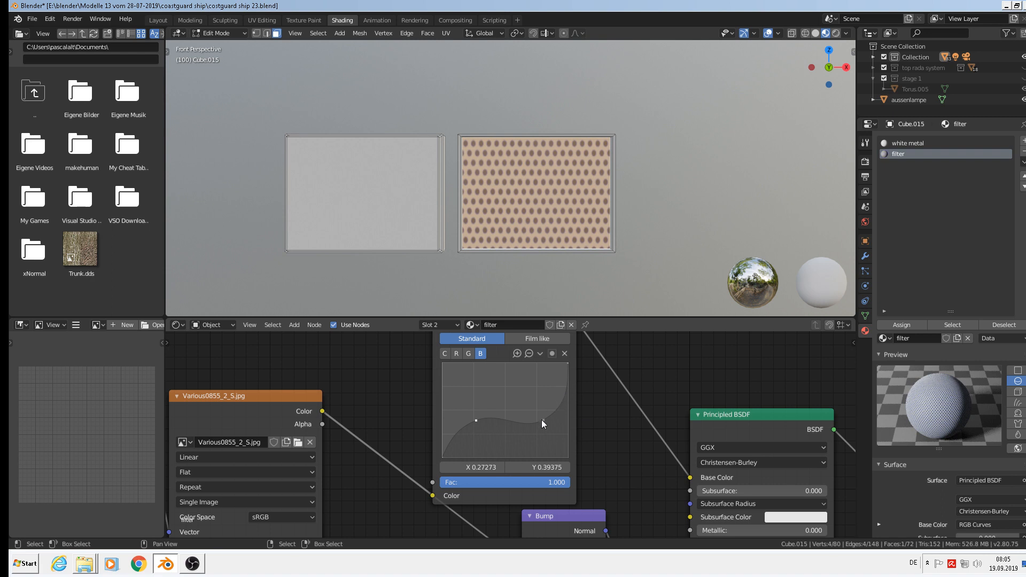
left_click_drag(541, 423, 537, 366)
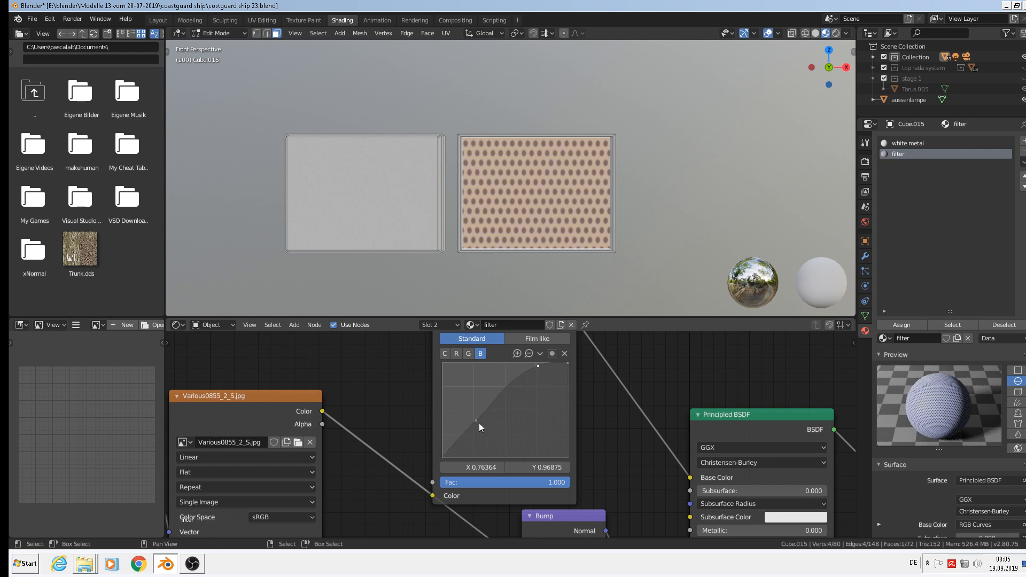
left_click_drag(470, 423, 496, 442)
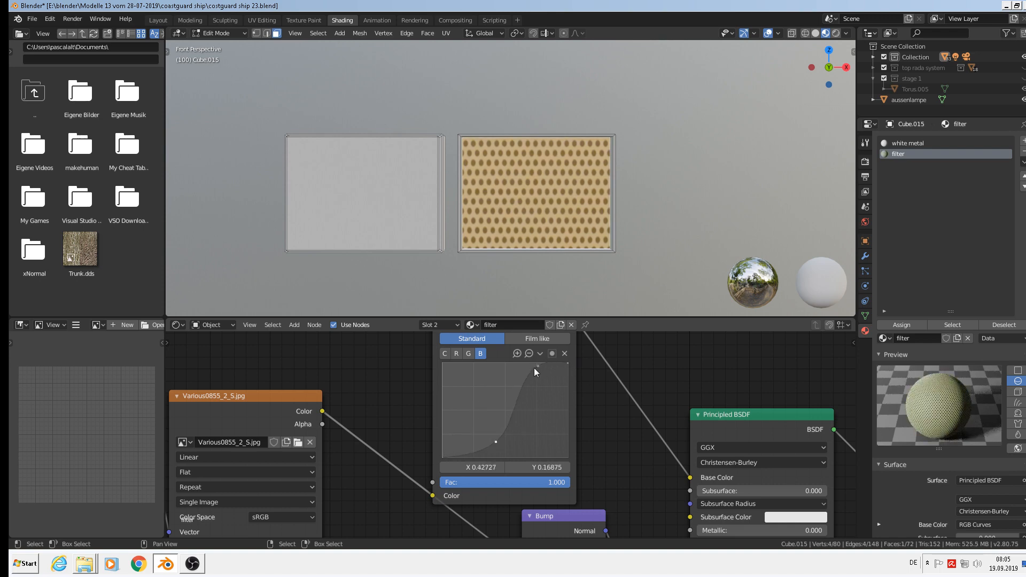
left_click_drag(534, 368, 548, 407)
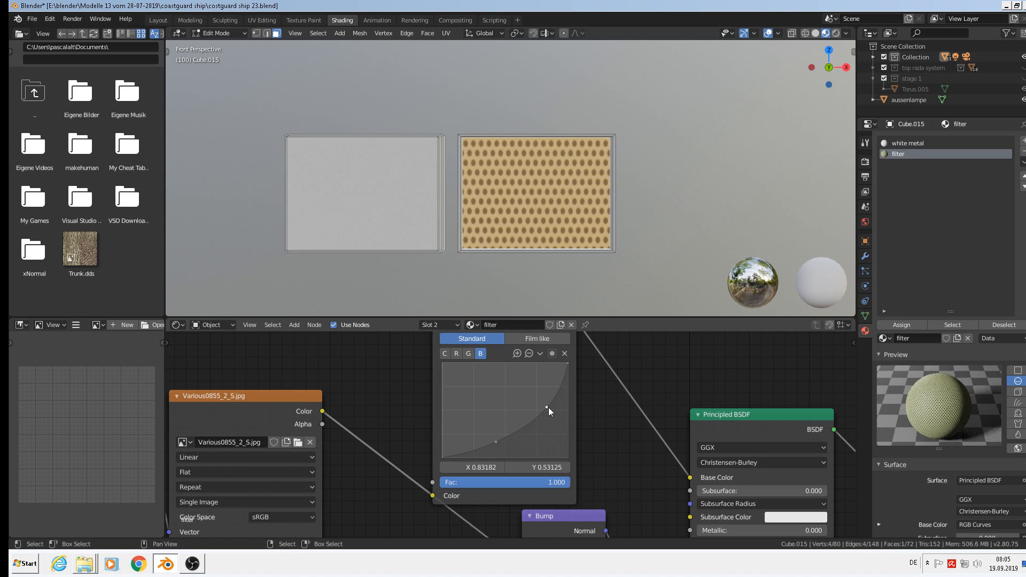
Bend the green curve down to redden the texture, then pull the combined curve down to darken it.
left_click(468, 353)
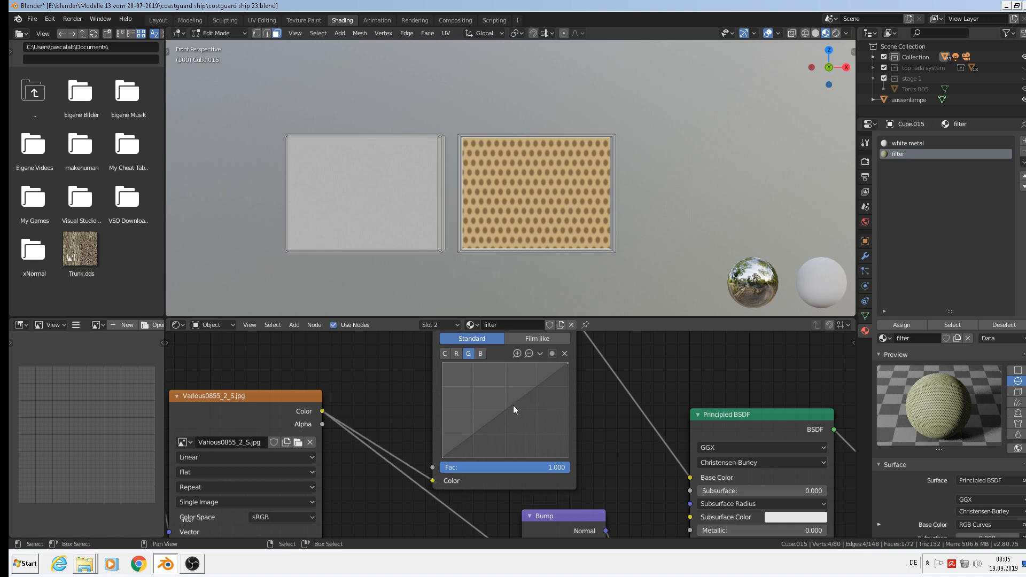
left_click_drag(513, 405, 560, 431)
left_click(457, 354)
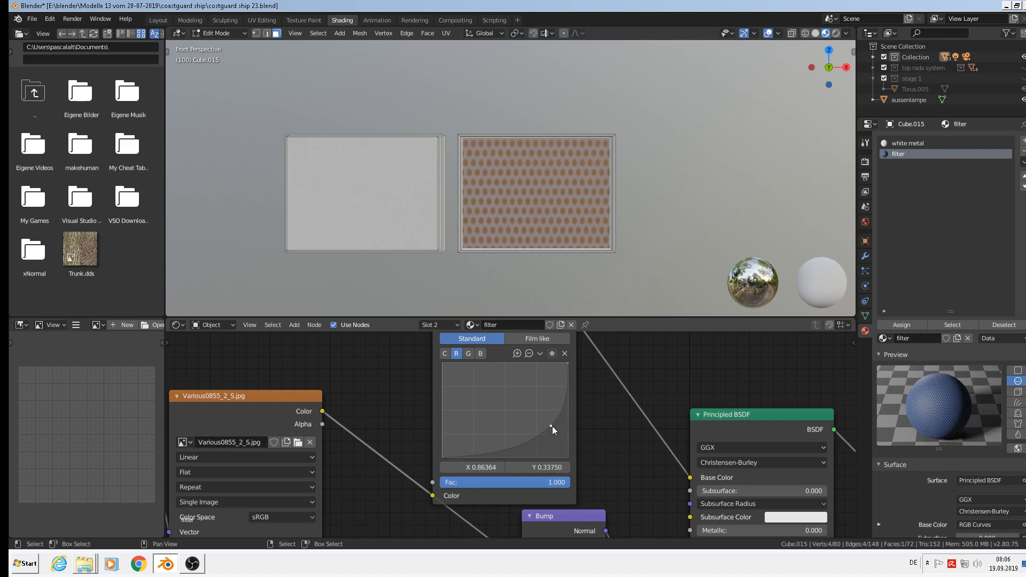
left_click(445, 354)
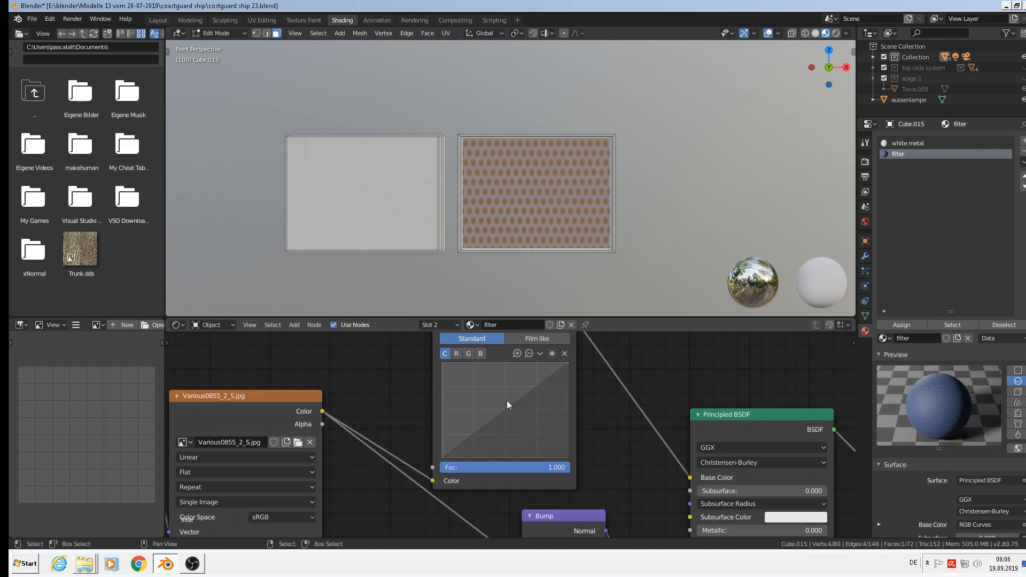
left_click_drag(506, 400, 544, 419)
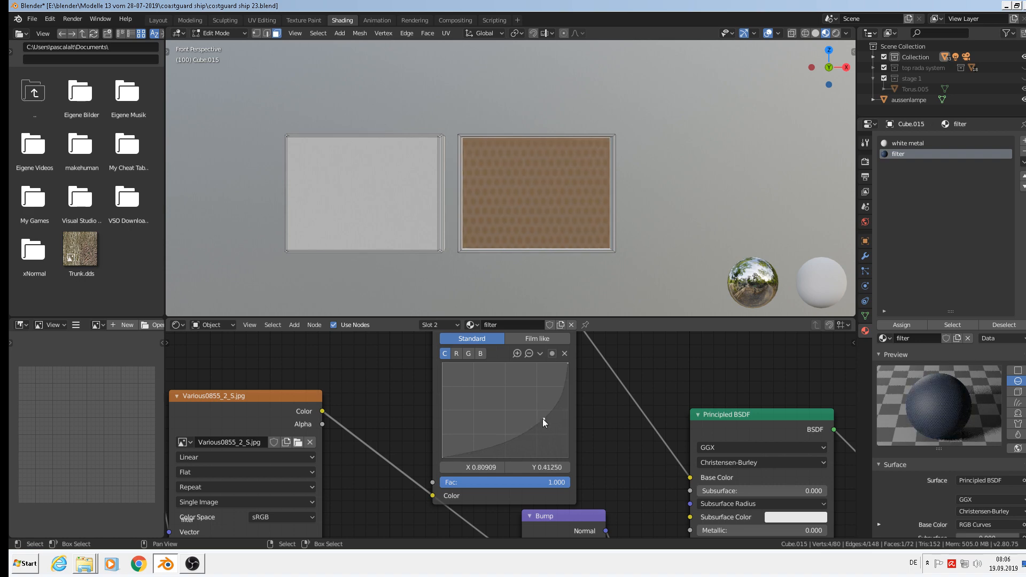
scroll(534, 423, "down", 3)
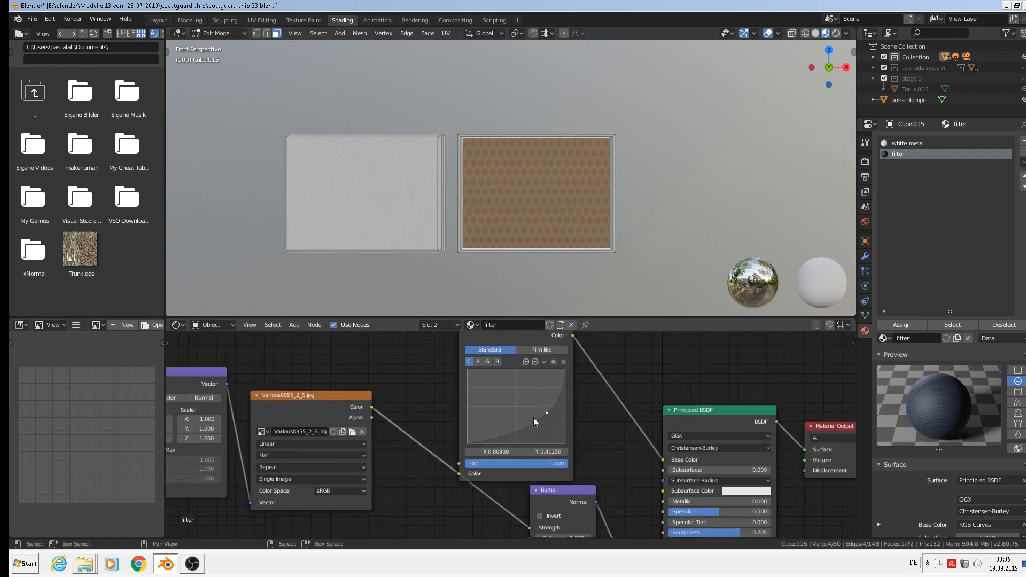
Spread out the output, shader and Bump nodes and set the image texture to Linear colour space.
scroll(550, 429, "down", 1)
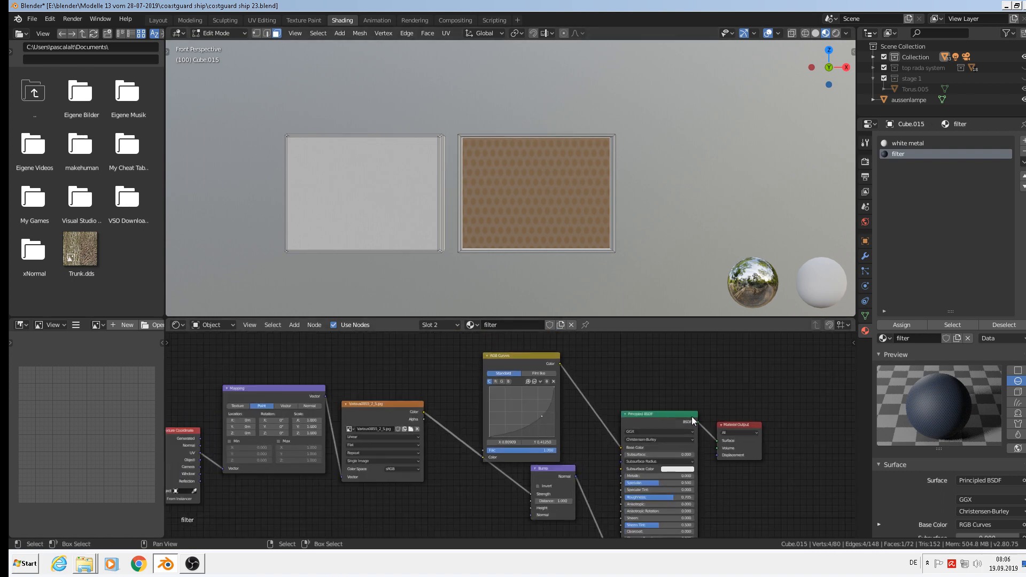
left_click_drag(743, 422, 813, 422)
left_click_drag(677, 415, 754, 411)
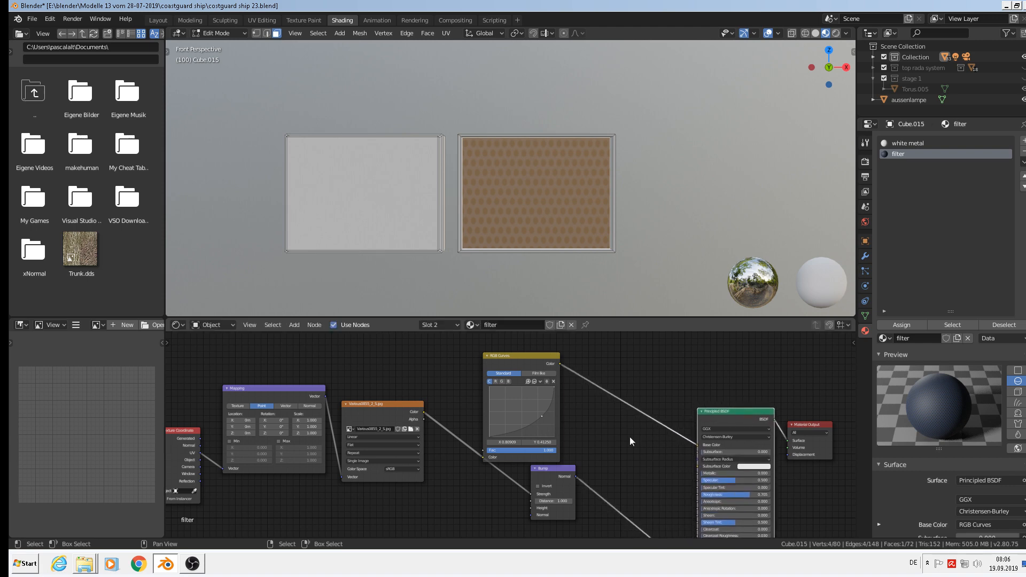
left_click_drag(543, 464, 542, 503)
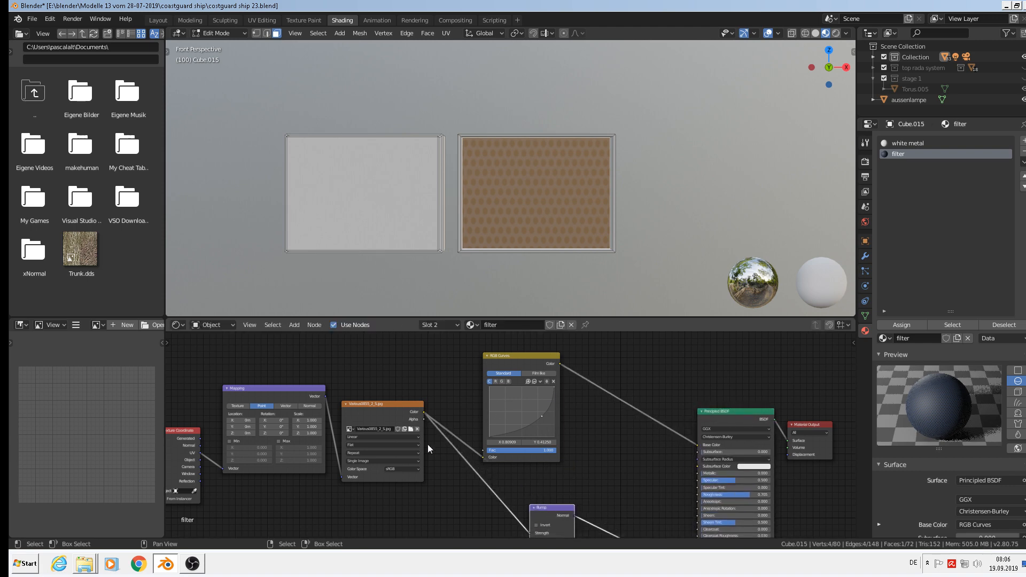
scroll(381, 441, "up", 3)
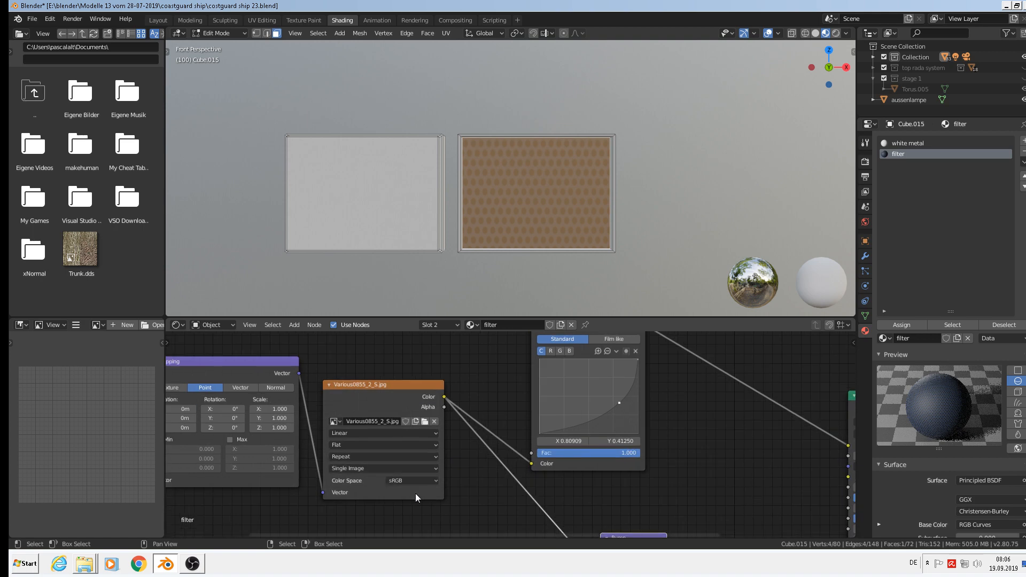
left_click(403, 482)
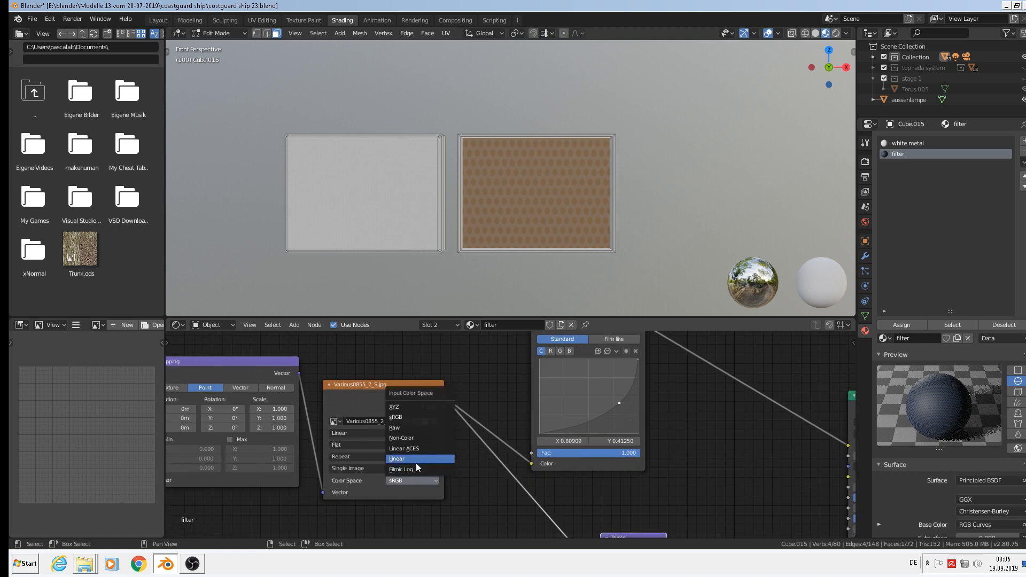
left_click(415, 460)
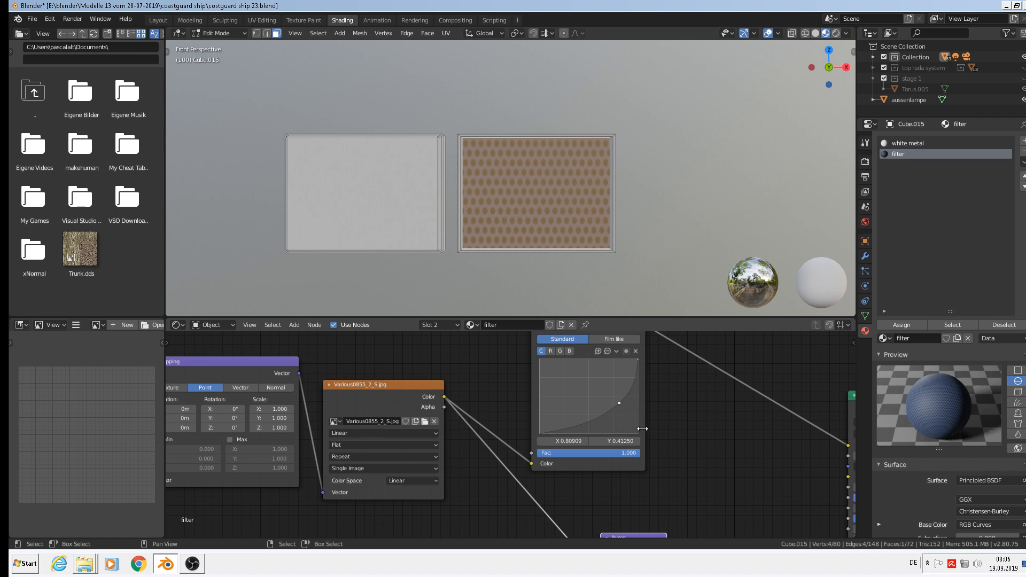
Insert an RGB to BW node between RGB Curves and Base Color and tidy the nodes.
mouse_move(295, 324)
mouse_move(330, 396)
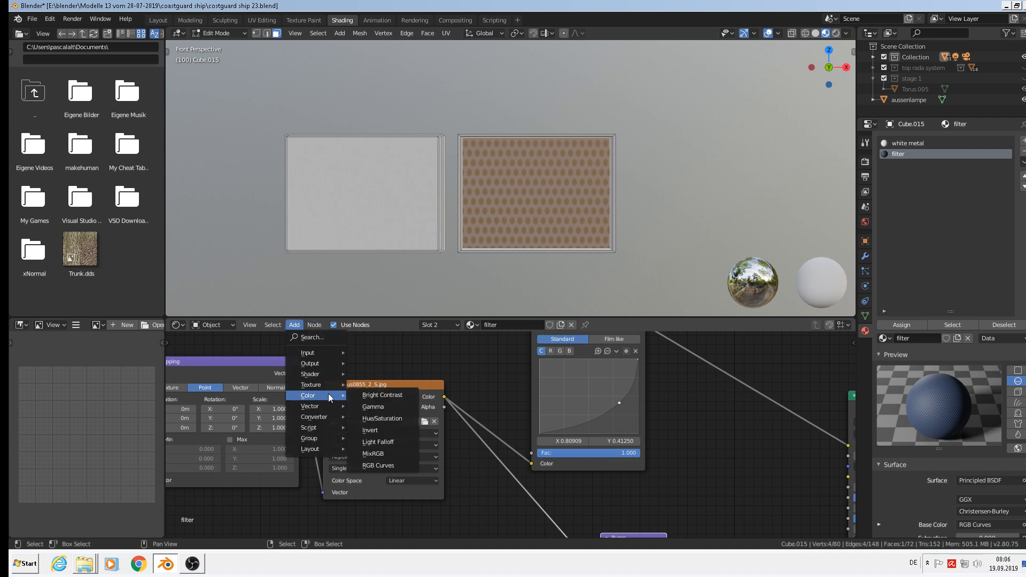
mouse_move(325, 416)
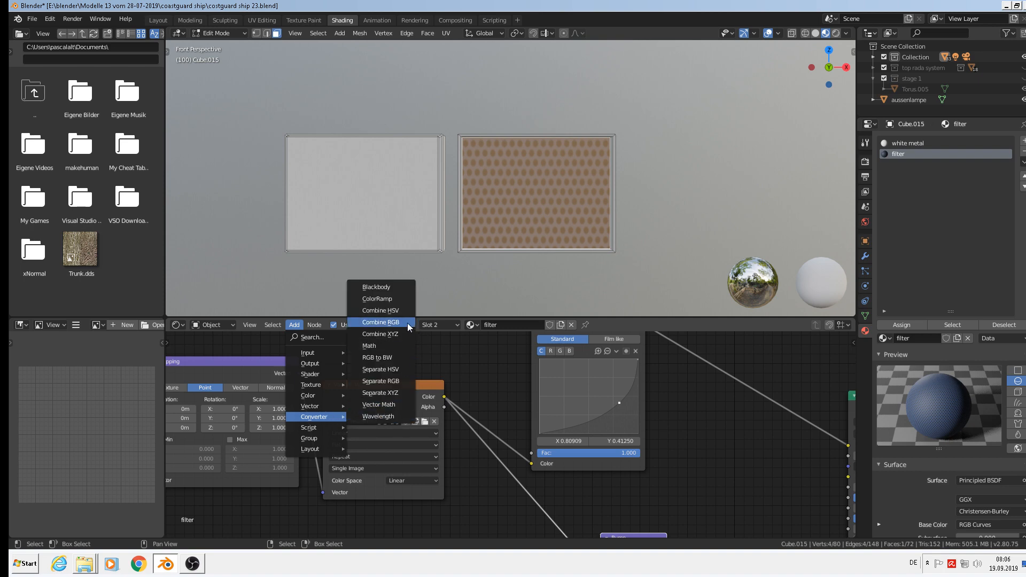
left_click(393, 358)
left_click(704, 359)
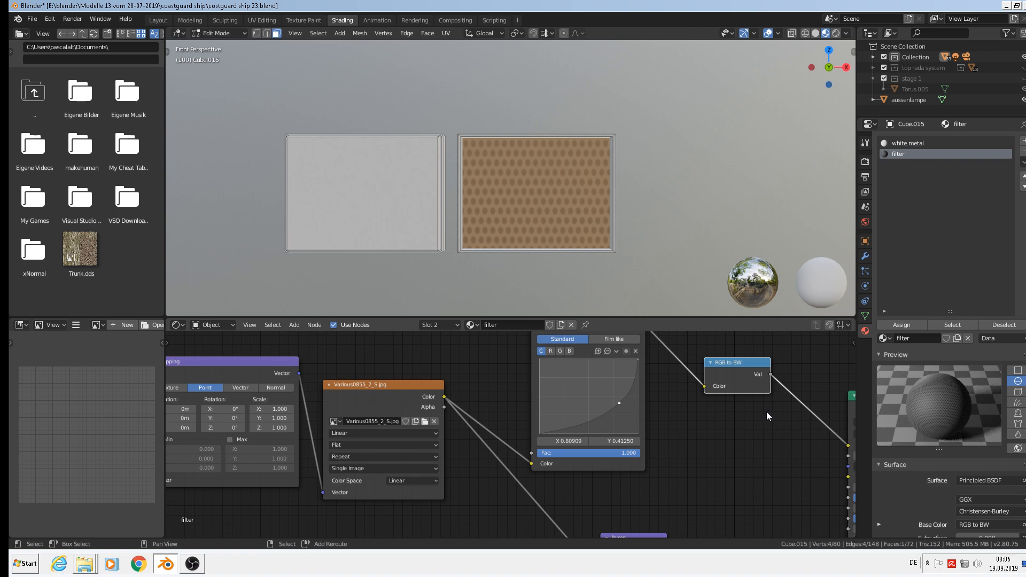
middle_click_drag(766, 411, 575, 443)
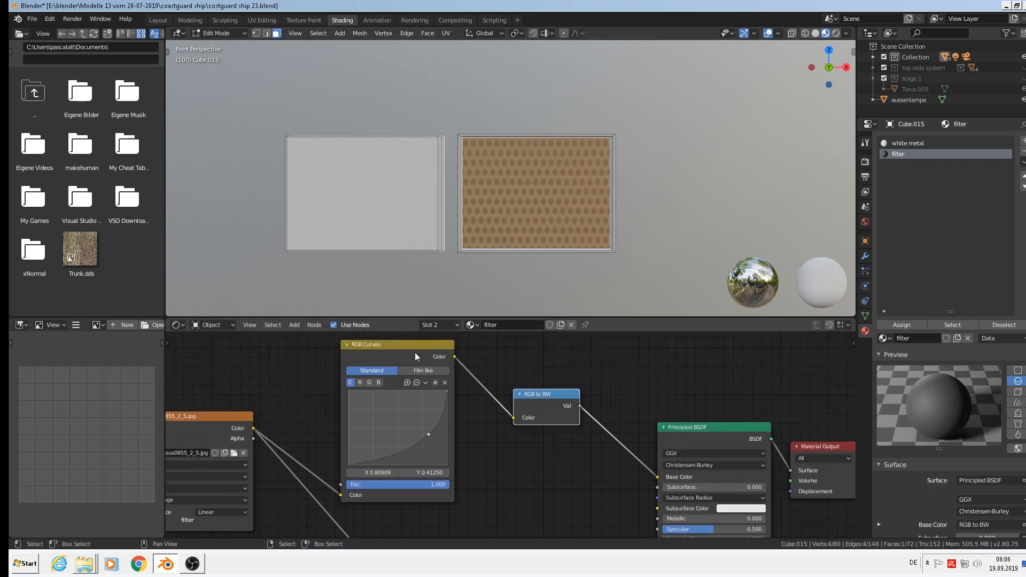
left_click_drag(415, 351, 391, 355)
left_click_drag(557, 396, 501, 362)
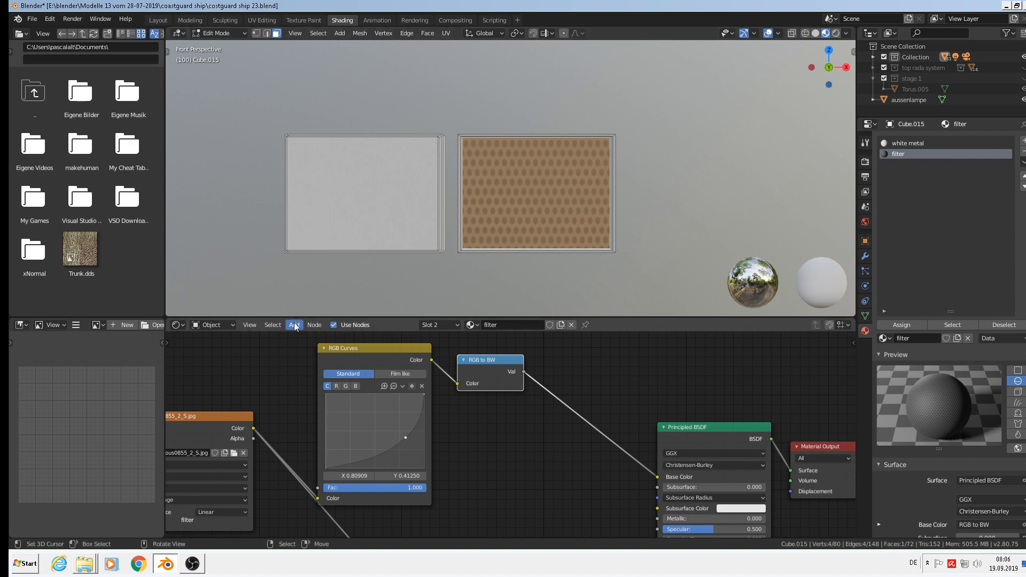
left_click(294, 326)
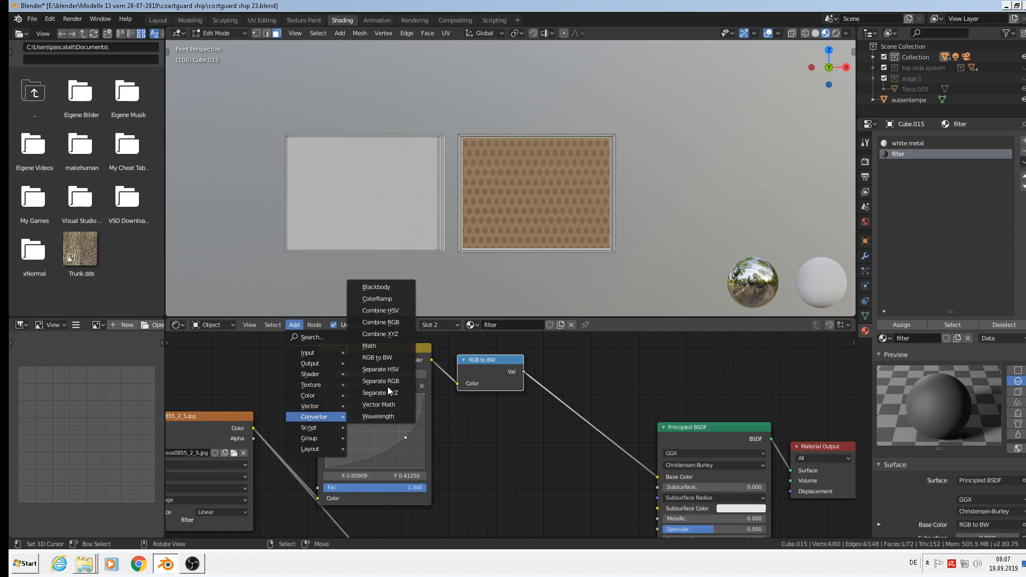
Insert a ColorRamp after RGB to BW, setting the black stop to 0.009 and moving the white stop left.
left_click(381, 298)
left_click(568, 356)
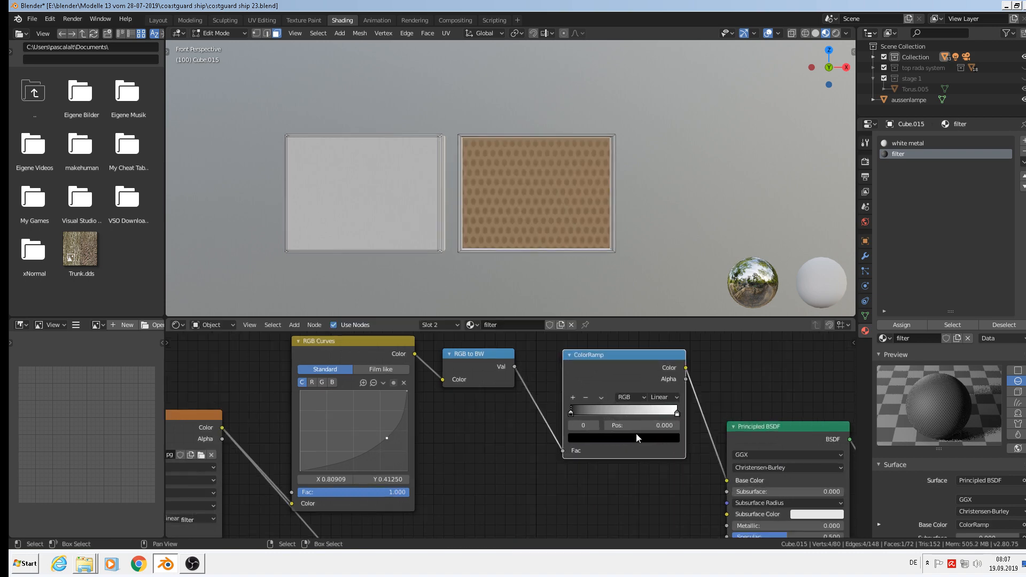
scroll(636, 434, "up", 2)
mouse_move(553, 407)
left_mouse_down()
mouse_move(589, 407)
mouse_move(554, 409)
left_mouse_up()
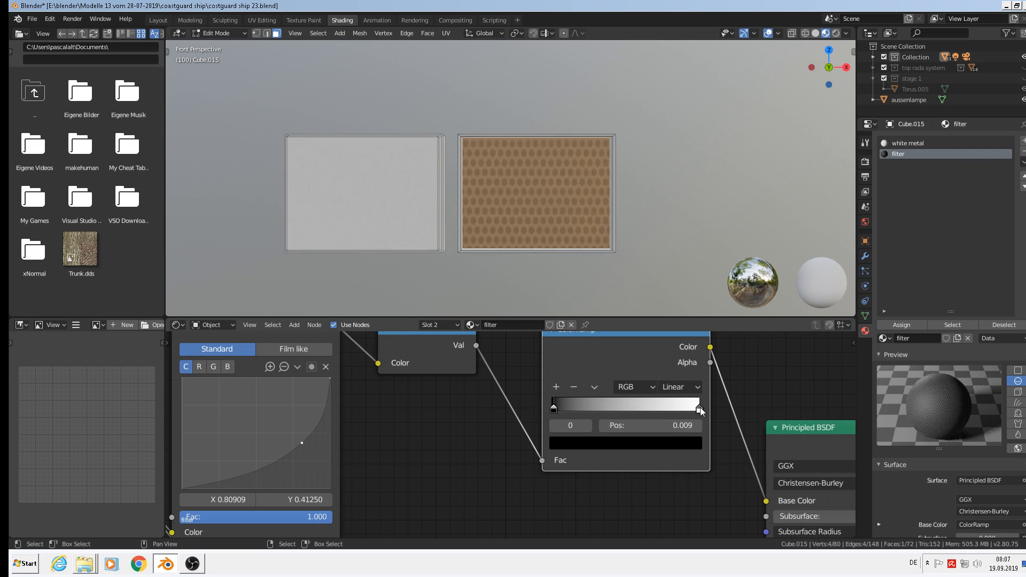
mouse_move(701, 407)
left_mouse_down()
mouse_move(557, 407)
mouse_move(705, 411)
left_mouse_up()
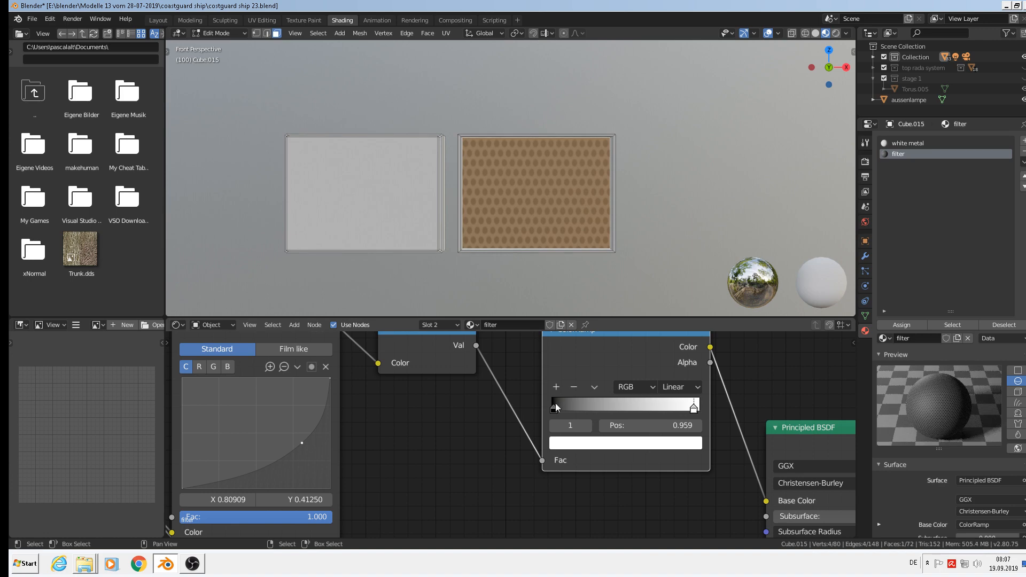
left_click_drag(556, 406, 553, 407)
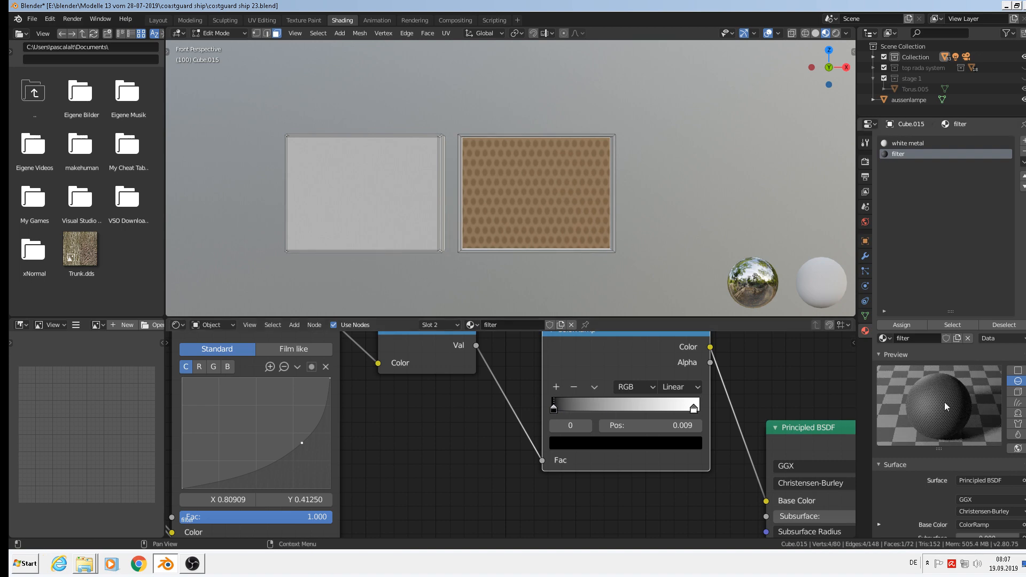
scroll(415, 387, "down", 1)
scroll(415, 386, "down", 2)
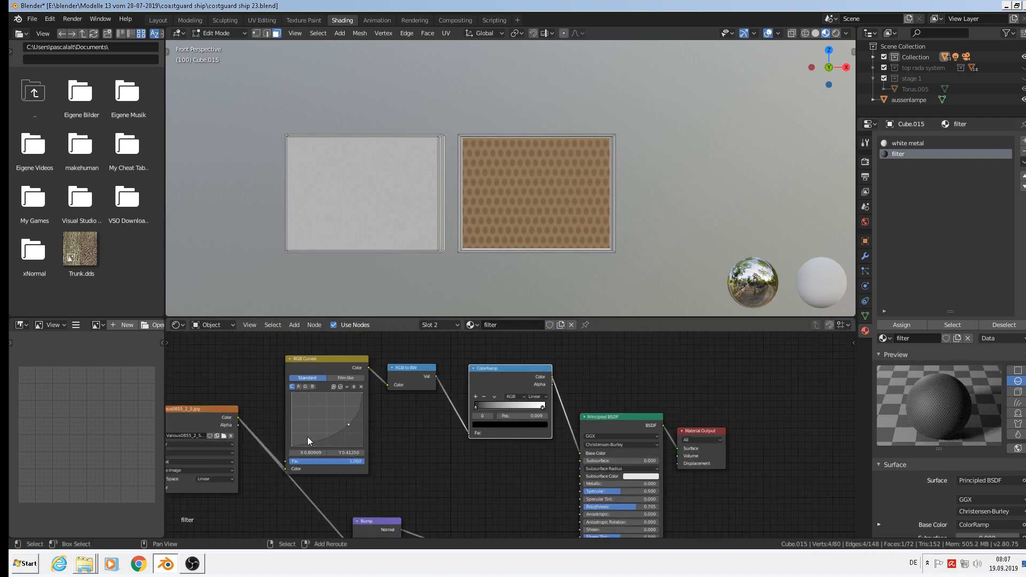
Set the Mapping node's X and Y scale to 4, after first trying 2.
middle_click_drag(307, 437, 655, 422)
scroll(415, 422, "up", 5)
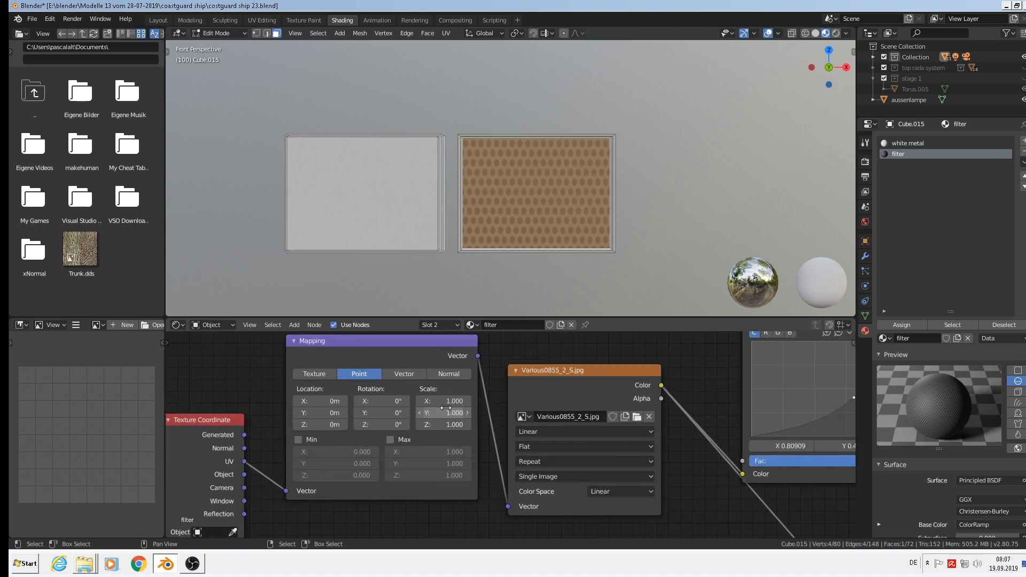
left_click(449, 397)
type("2")
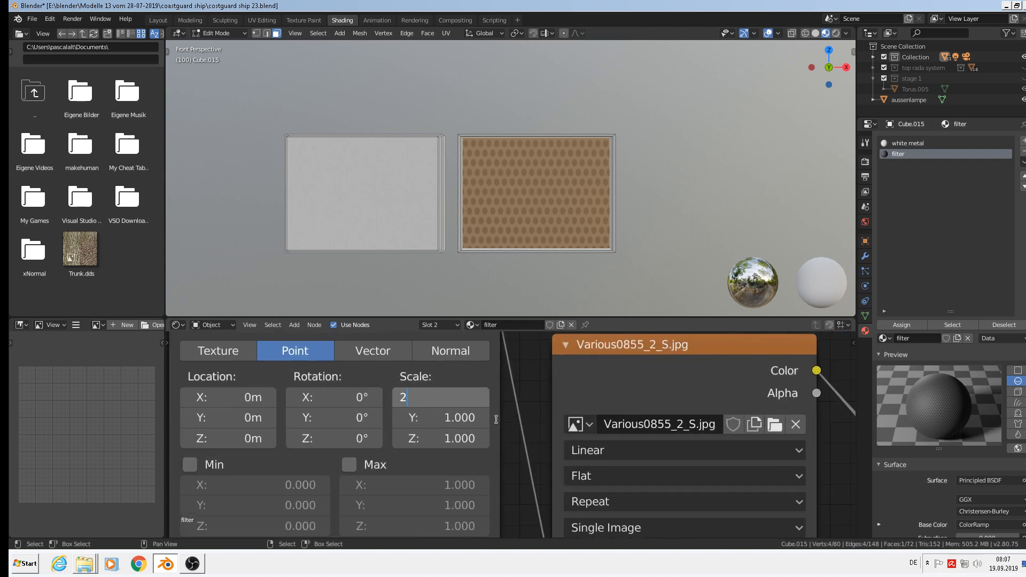
key("Return")
left_click(455, 423)
type("2")
key("Return")
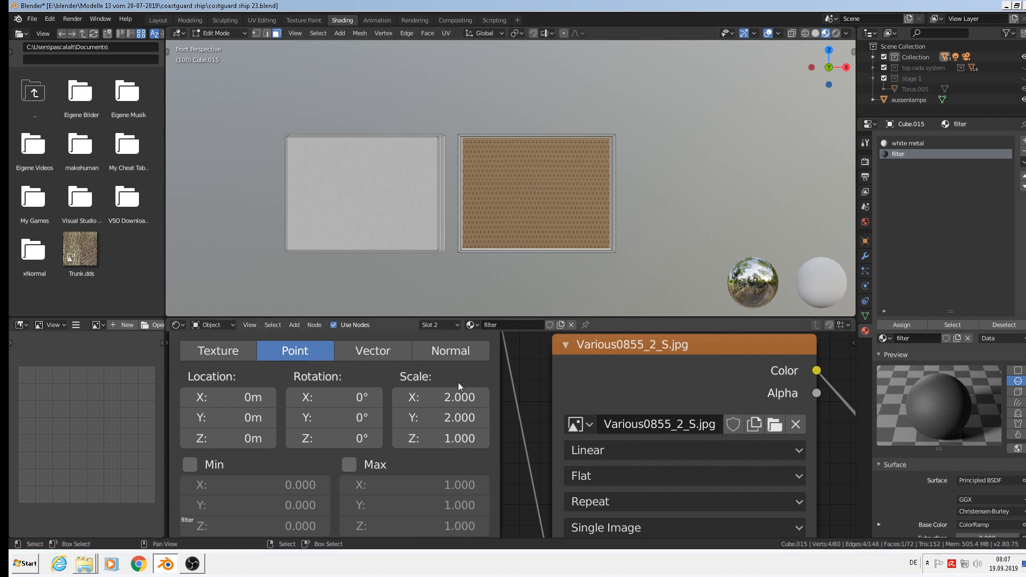
left_click(452, 397)
type("4")
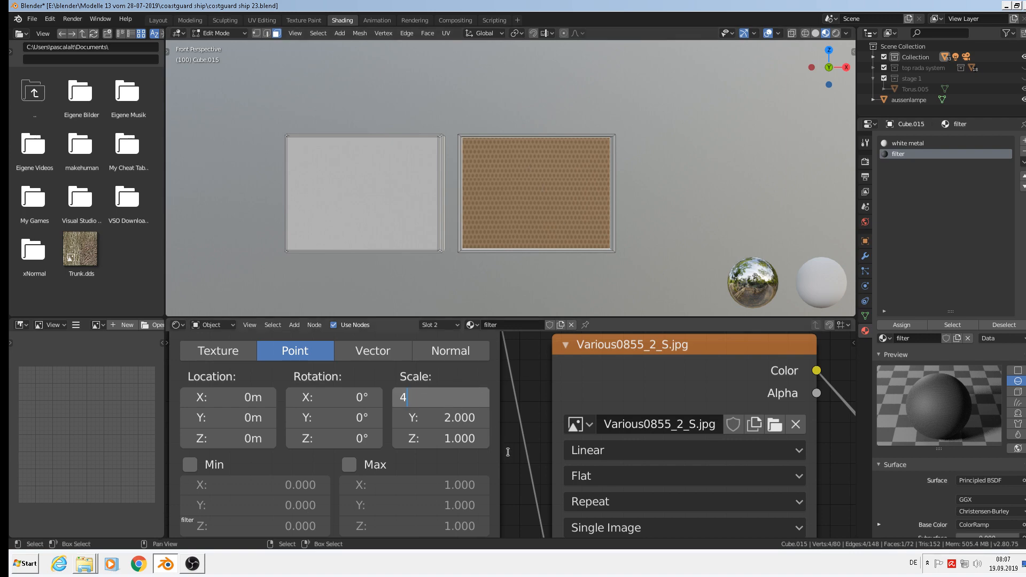
key("Return")
left_click(454, 420)
type("4")
key("Return")
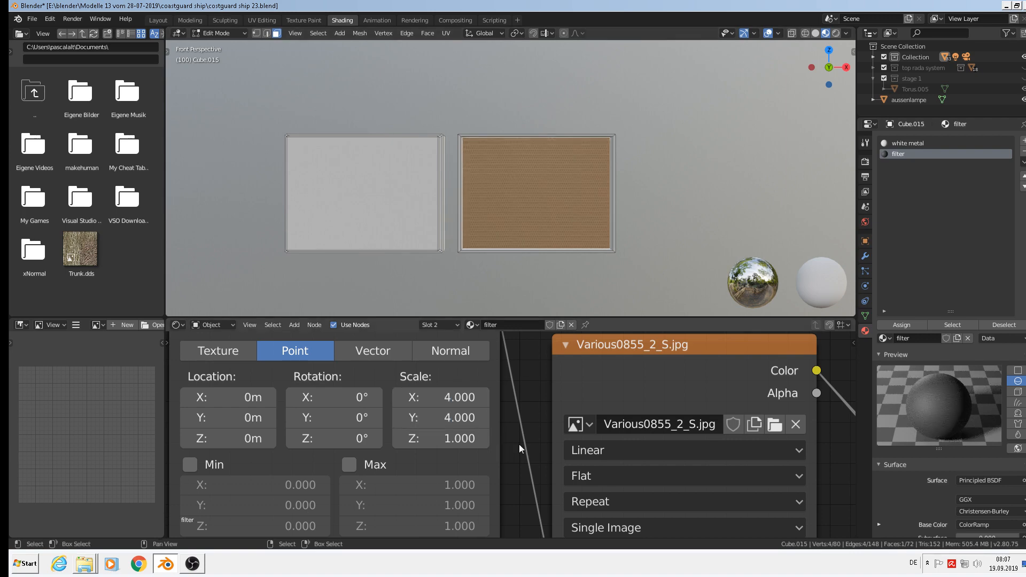
scroll(606, 262, "down", 1)
Return to Object Mode and orbit the view until the two panels face the camera.
key("Tab")
key("Tab")
key("Tab")
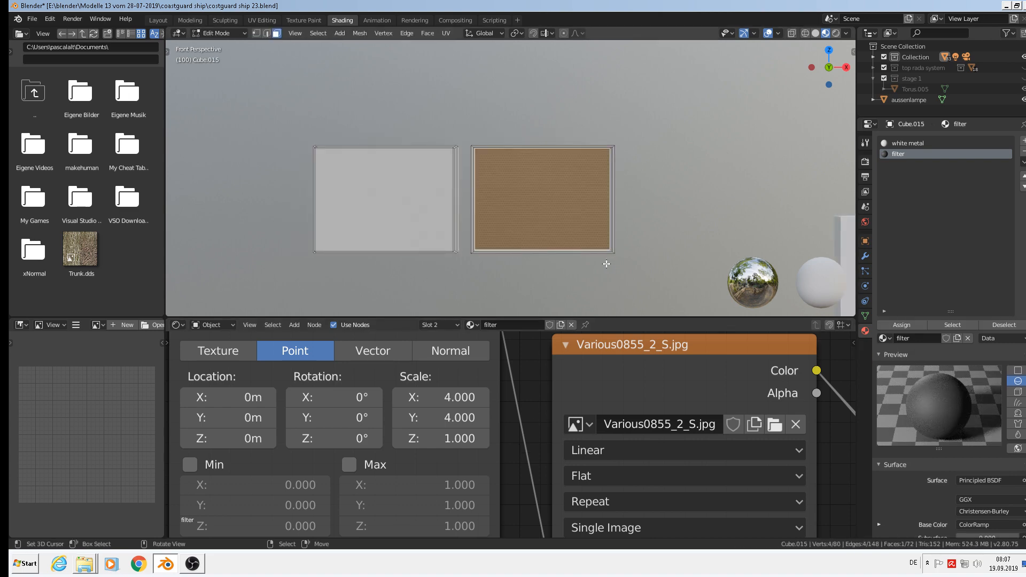
middle_click_drag(605, 264, 644, 221)
scroll(645, 221, "down", 2)
middle_click_drag(630, 258, 557, 253)
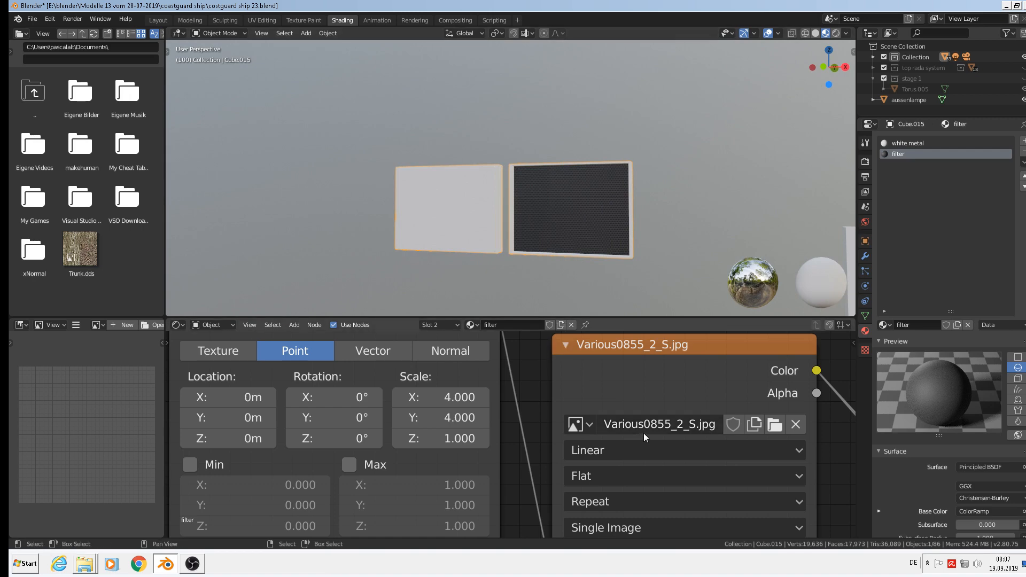
scroll(643, 433, "down", 3)
scroll(691, 207, "down", 3)
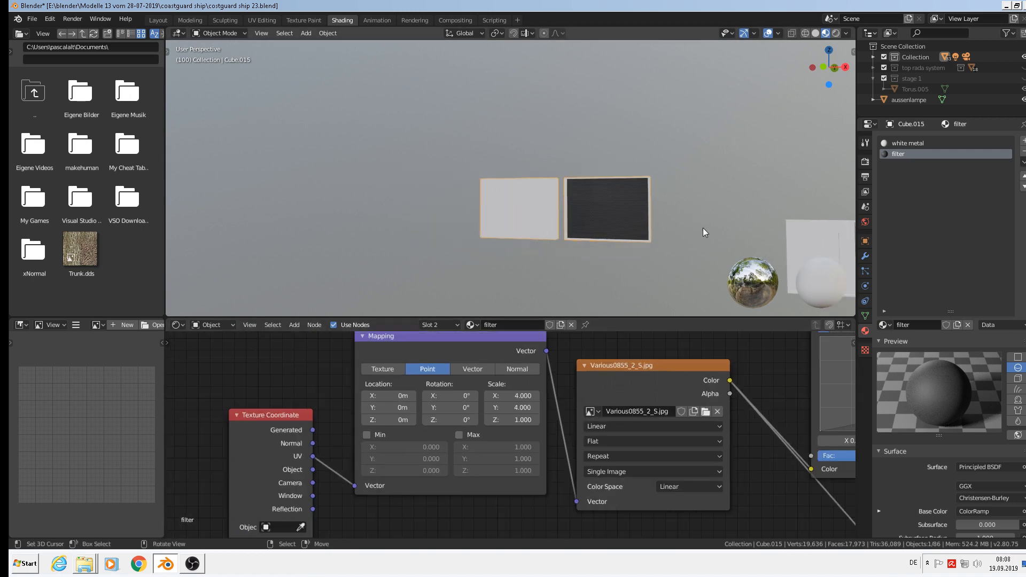
scroll(652, 223, "down", 2)
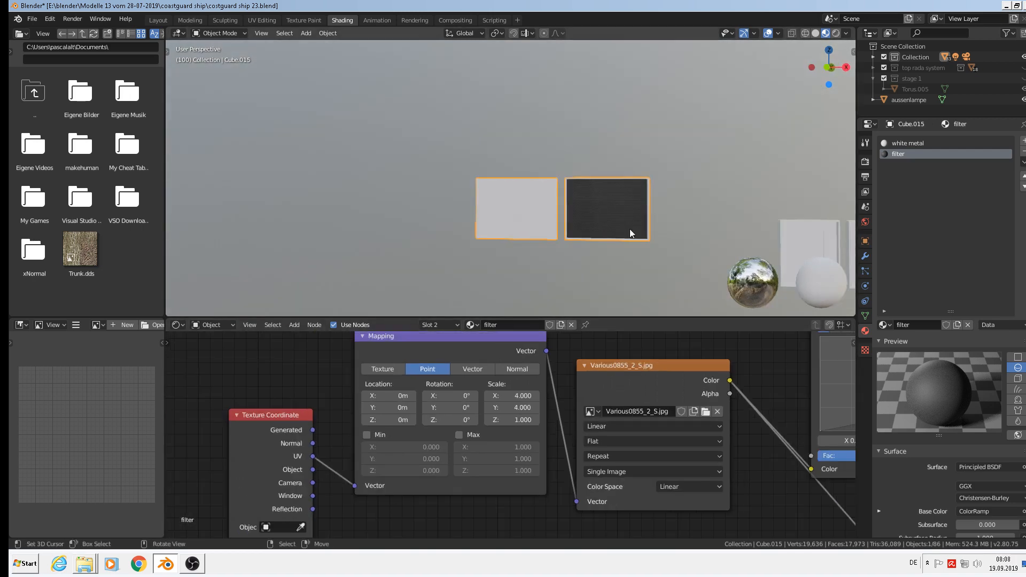
middle_click_drag(627, 229, 309, 185, "shift")
scroll(498, 209, "up", 1)
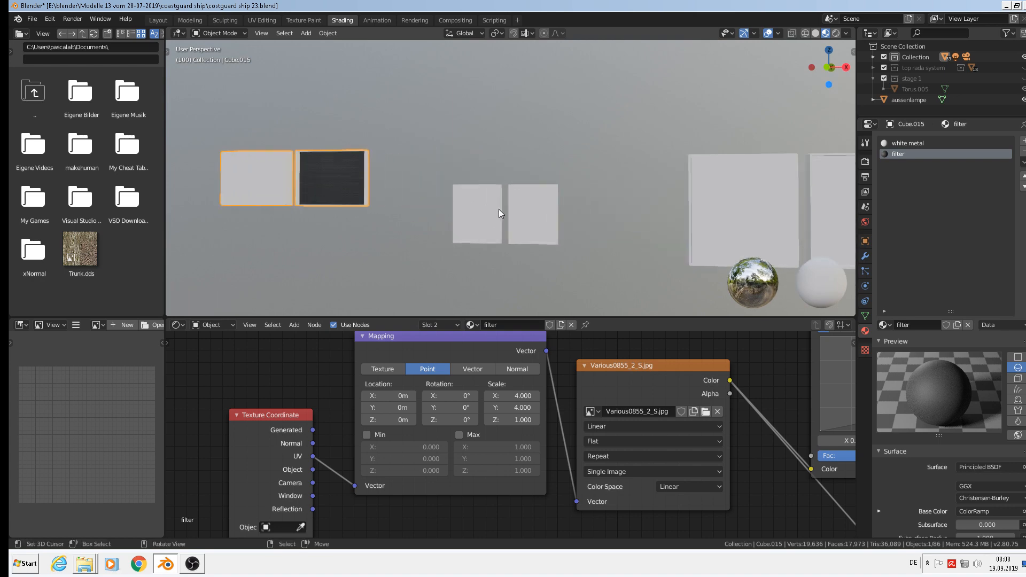
middle_click_drag(499, 210, 542, 213)
scroll(537, 210, "up", 2)
Select Cube.018's left inner panel face and give the object the white metal material.
left_click(532, 202)
key("Tab")
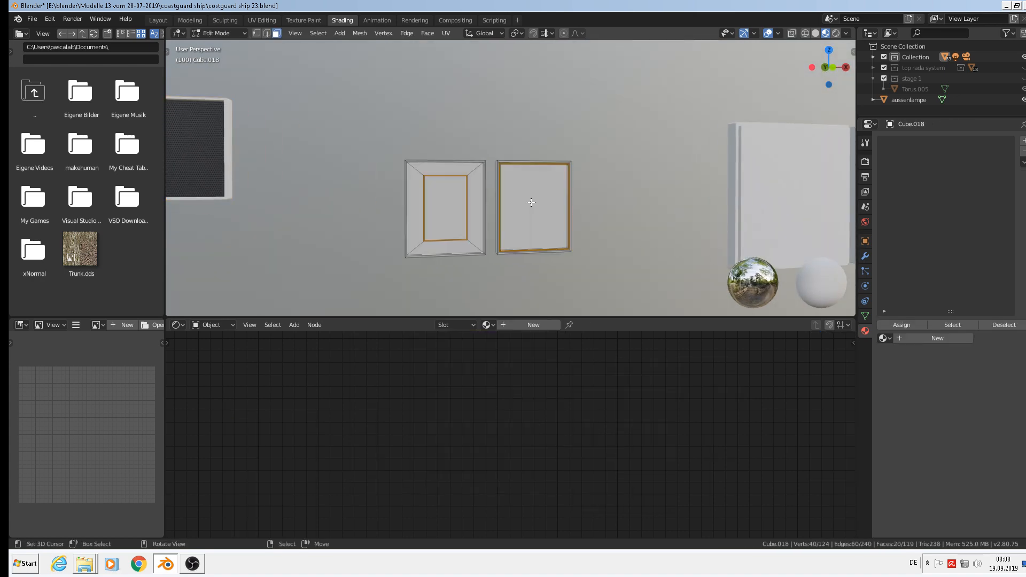
scroll(489, 206, "up", 1)
scroll(489, 207, "up", 2)
left_click(438, 206)
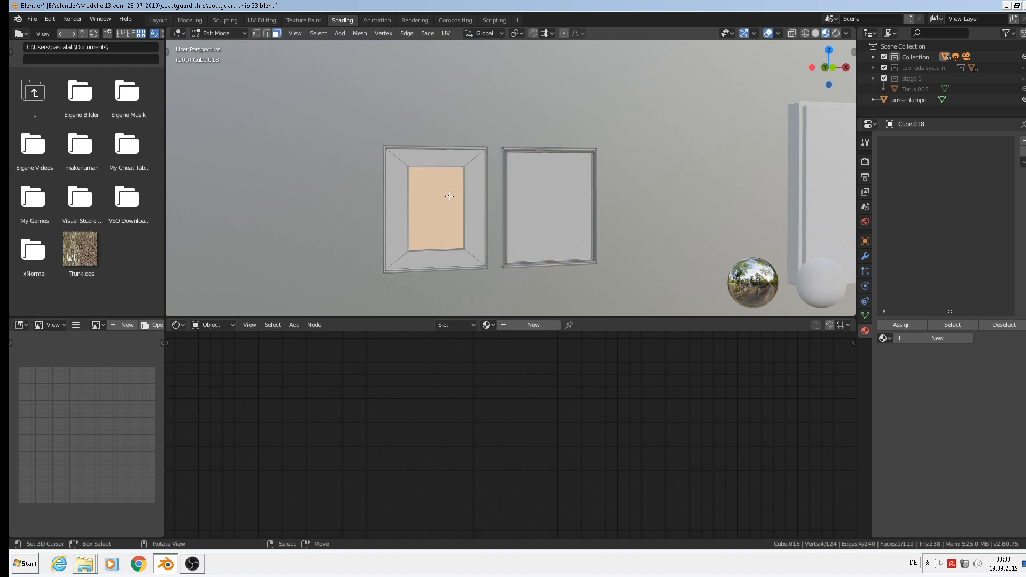
key("Tab")
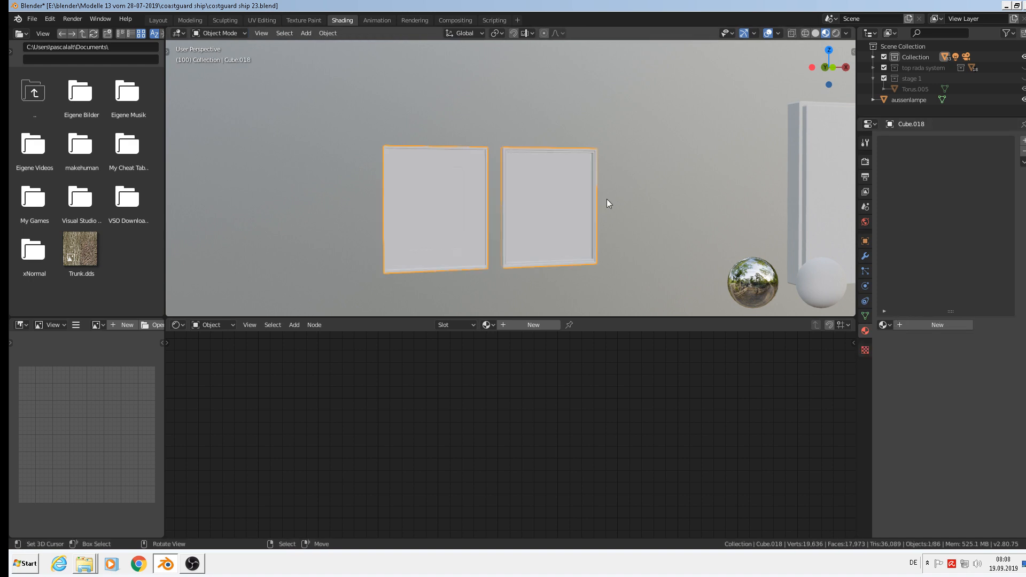
left_click(884, 325)
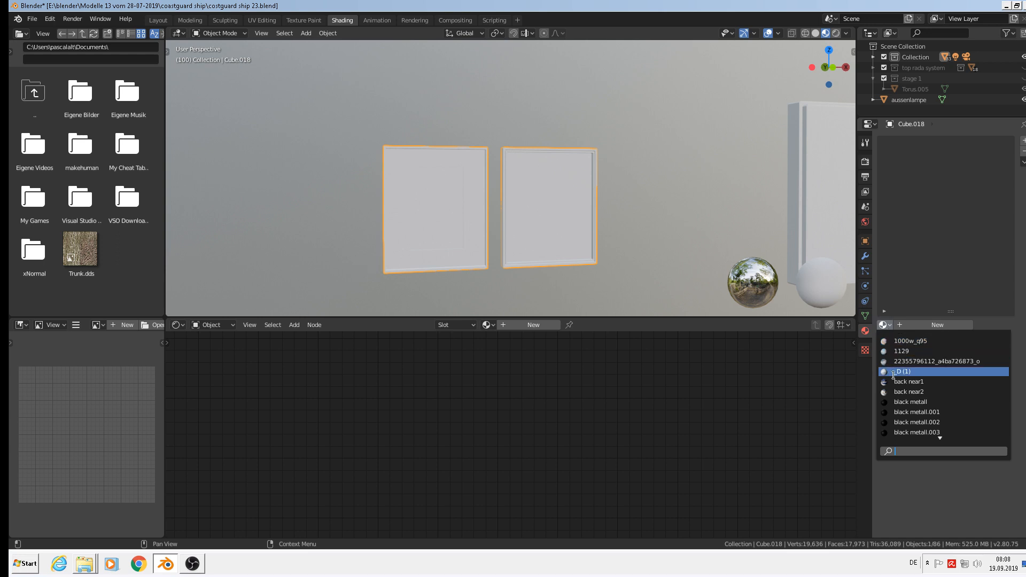
type("whi")
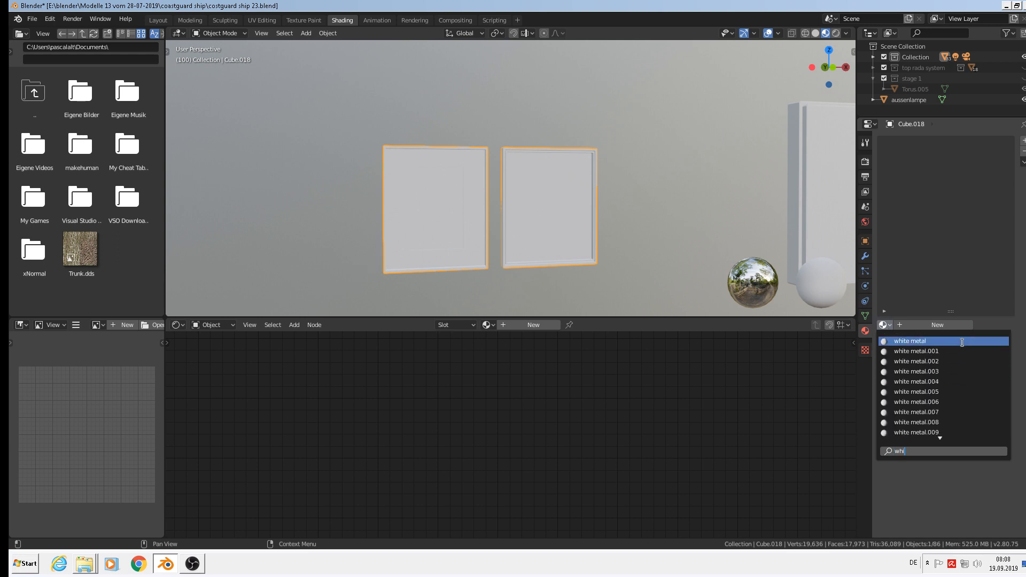
key("Return")
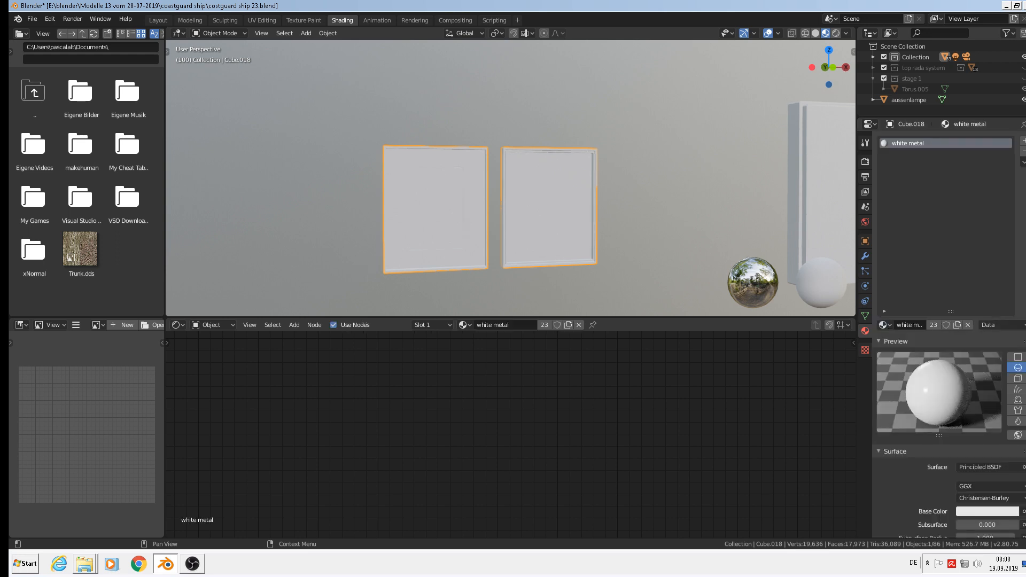
Add a second material slot on Cube.018 holding the filter material.
left_click(1022, 140)
left_click(883, 326)
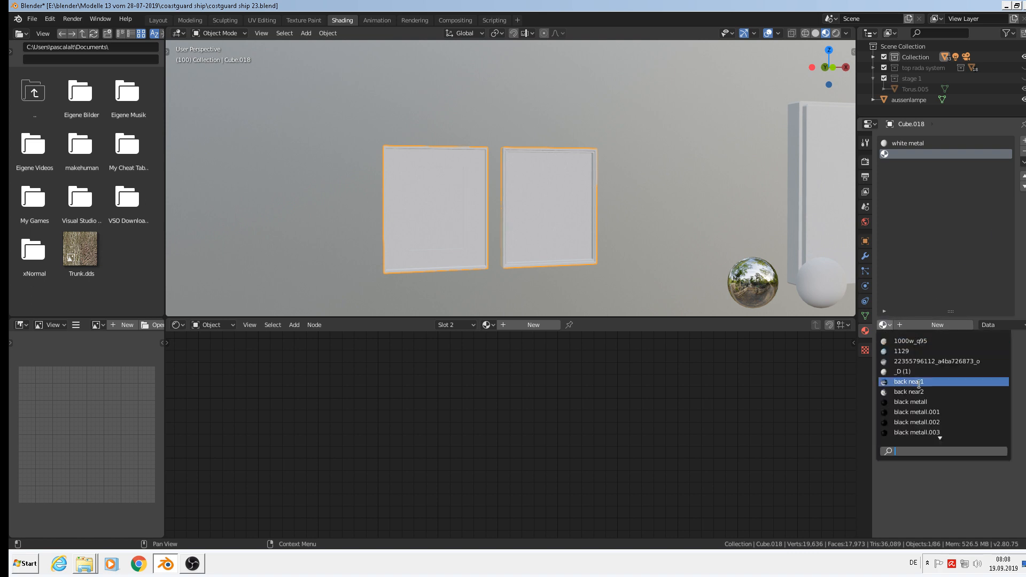
type("fil")
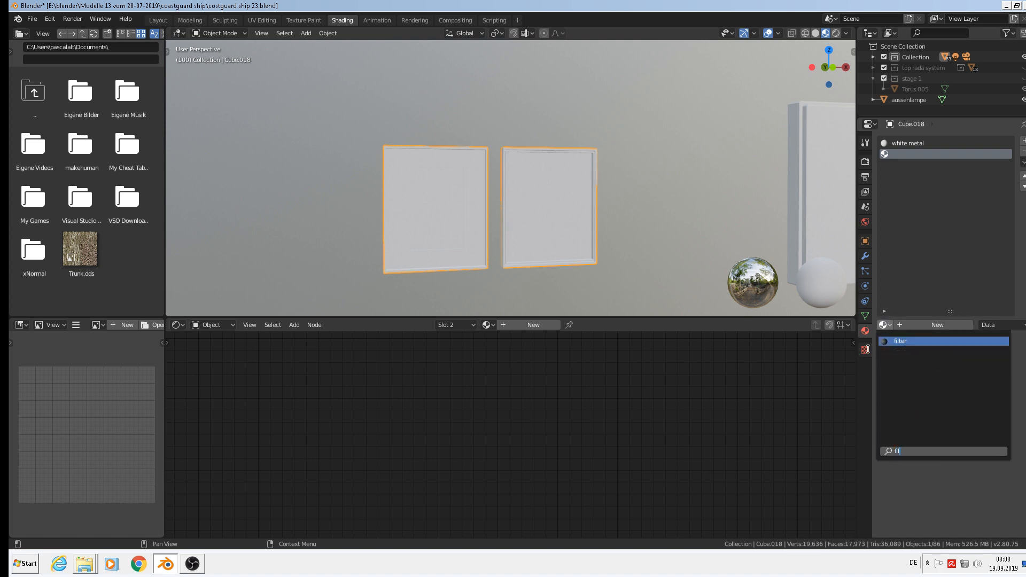
left_click(900, 341)
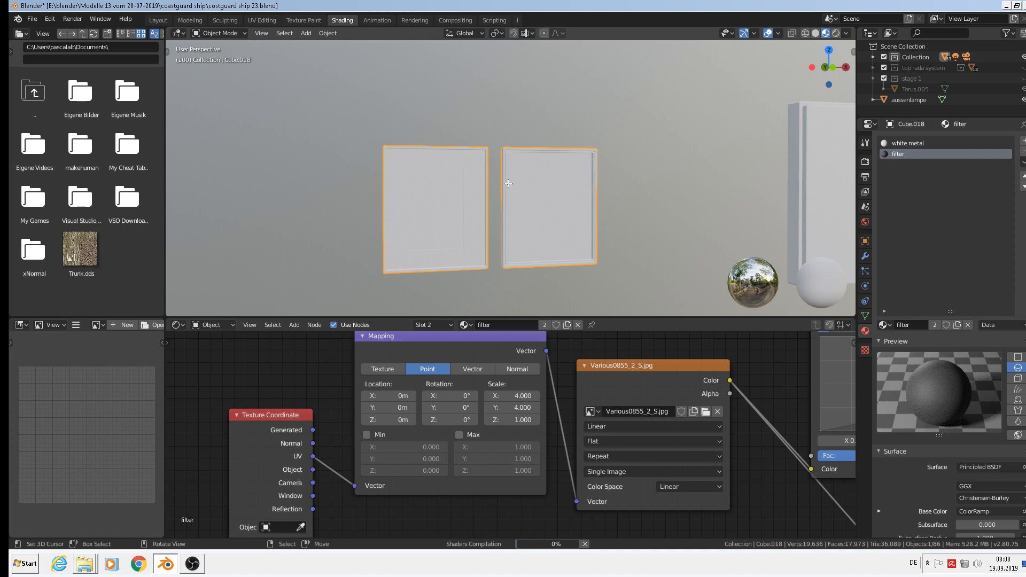
Project the inner face's UVs from the front view and assign it the filter material.
key("Tab")
key("KP_1")
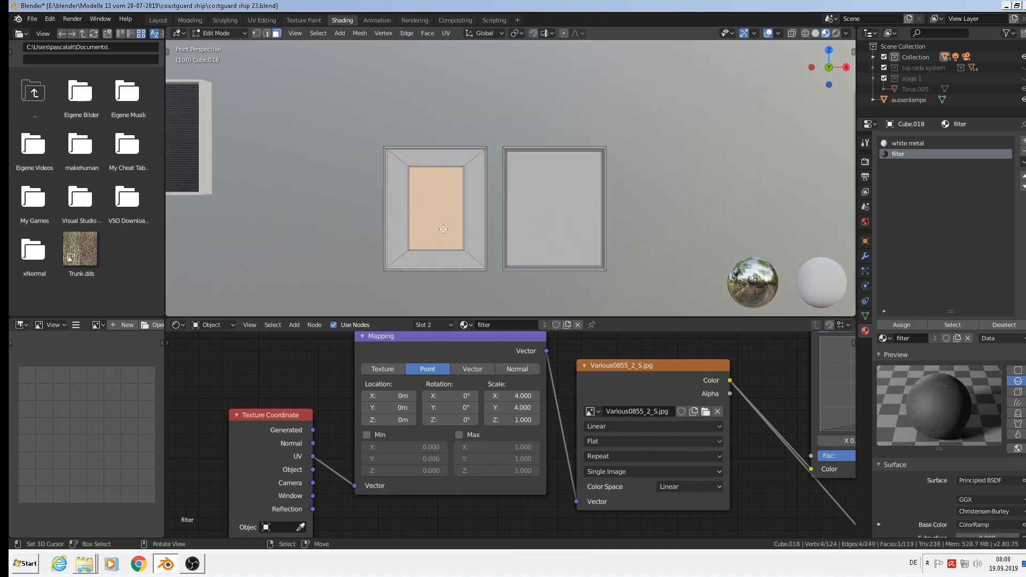
key("u")
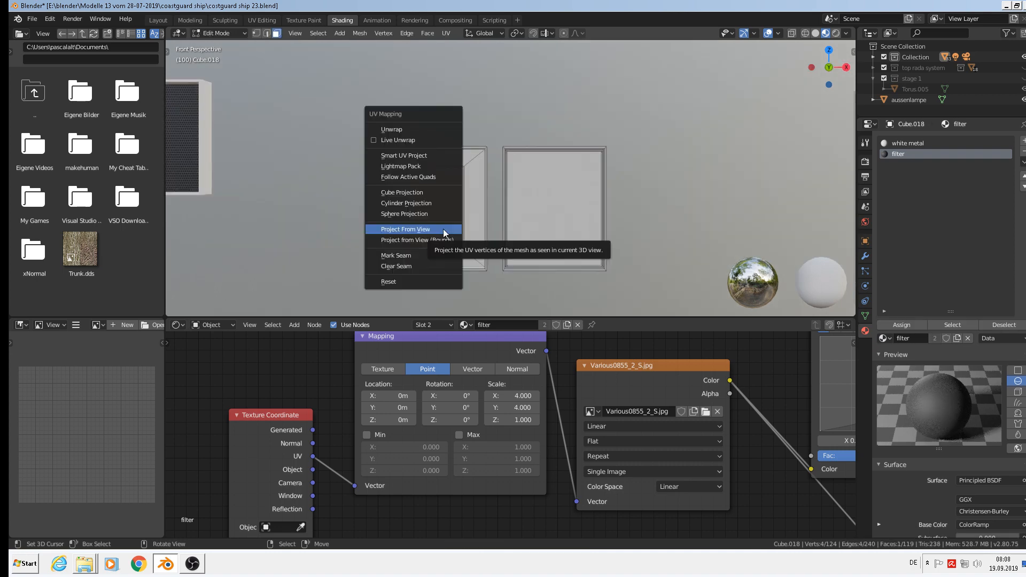
left_click(440, 230)
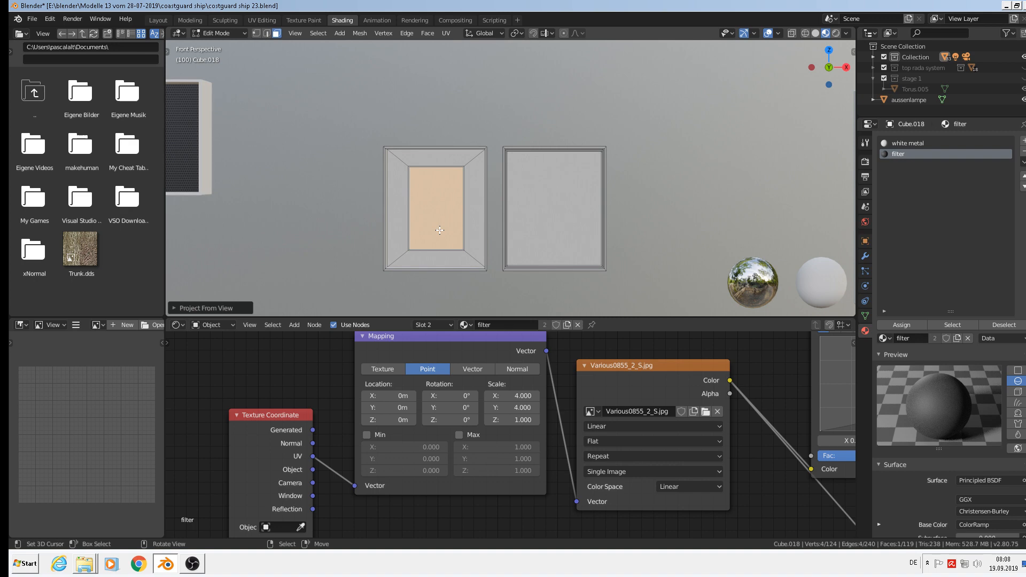
left_click(913, 324)
key("Tab")
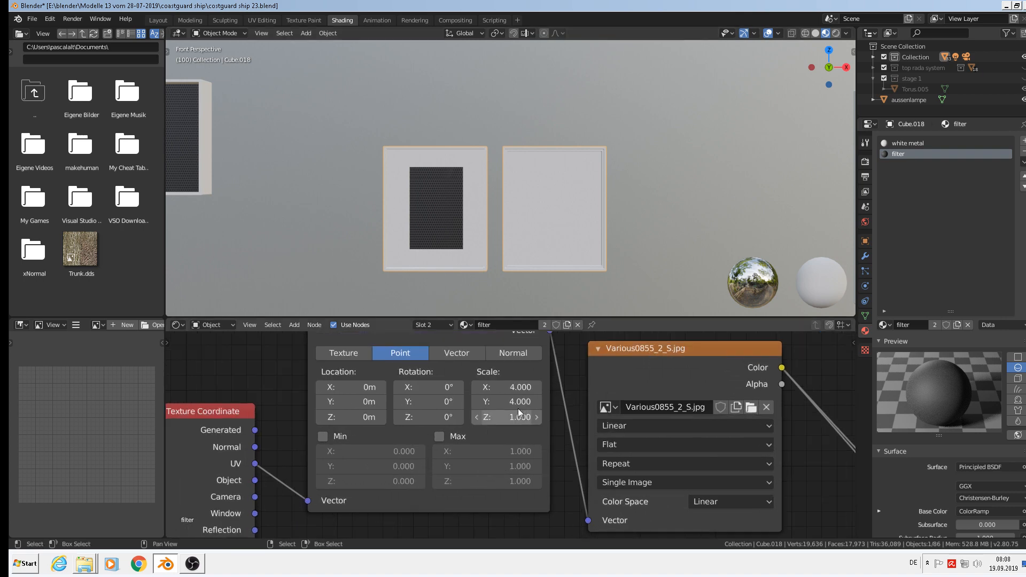
Set the filter Mapping node's X and Y scale to 7.
scroll(526, 420, "up", 2)
left_click(509, 385)
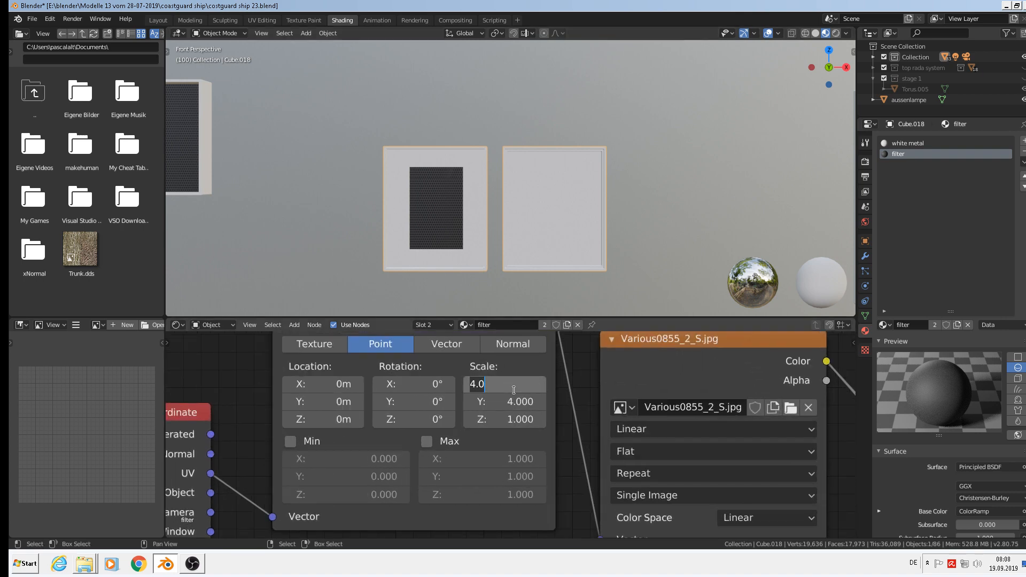
type("7")
key("Return")
left_click(513, 401)
type("7")
key("Return")
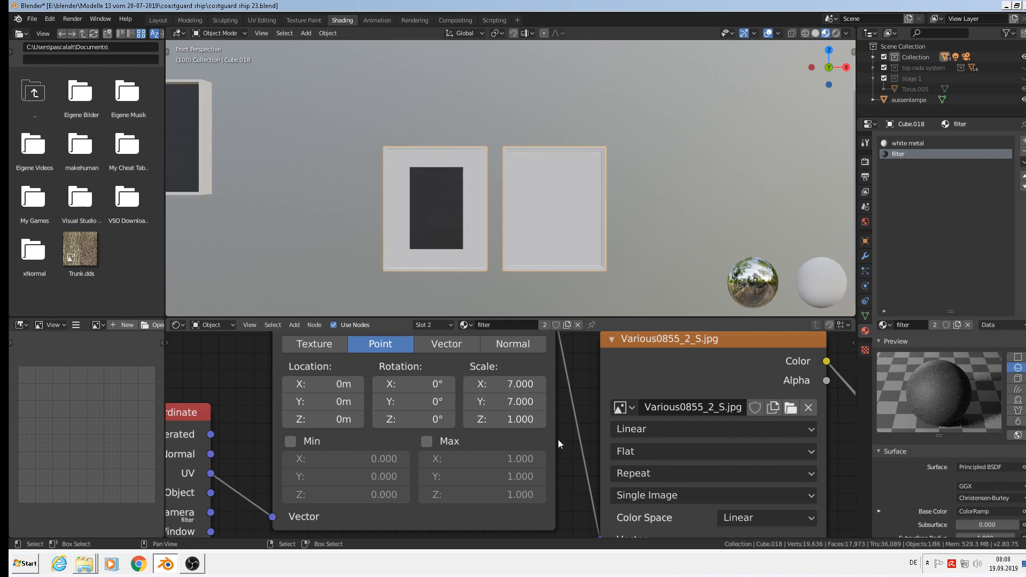
middle_click_drag(513, 195, 717, 184)
Select Cube.012's right panel face, project its UVs from view, and set slot 1 to white metal.
left_click(717, 184)
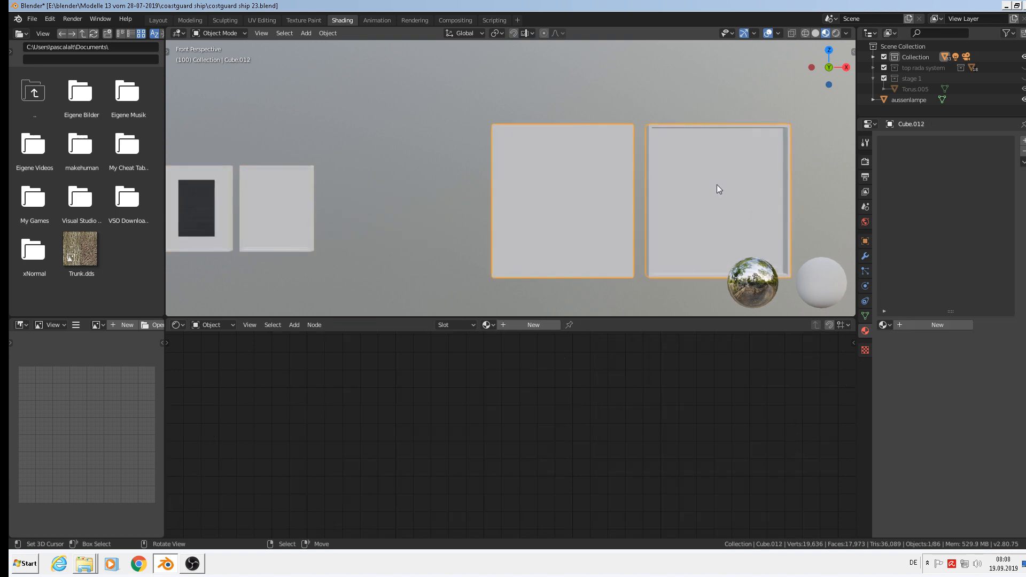
key("Tab")
left_click(715, 187)
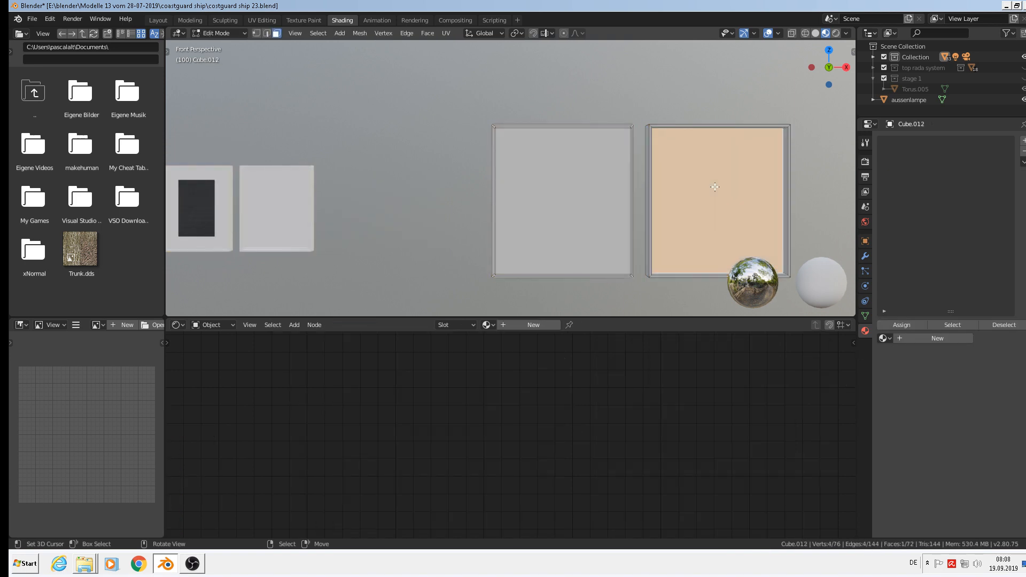
key("u")
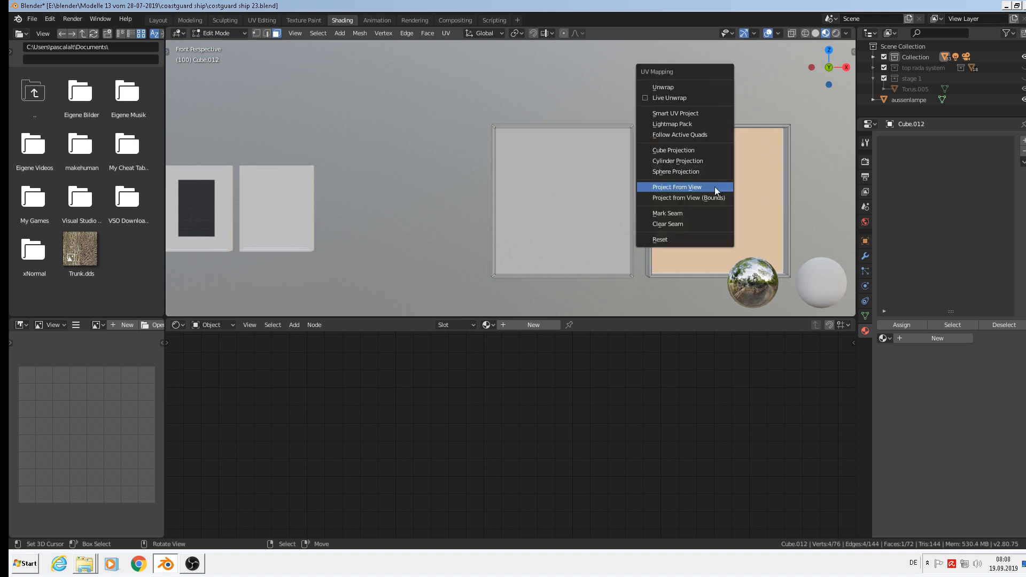
left_click(714, 187)
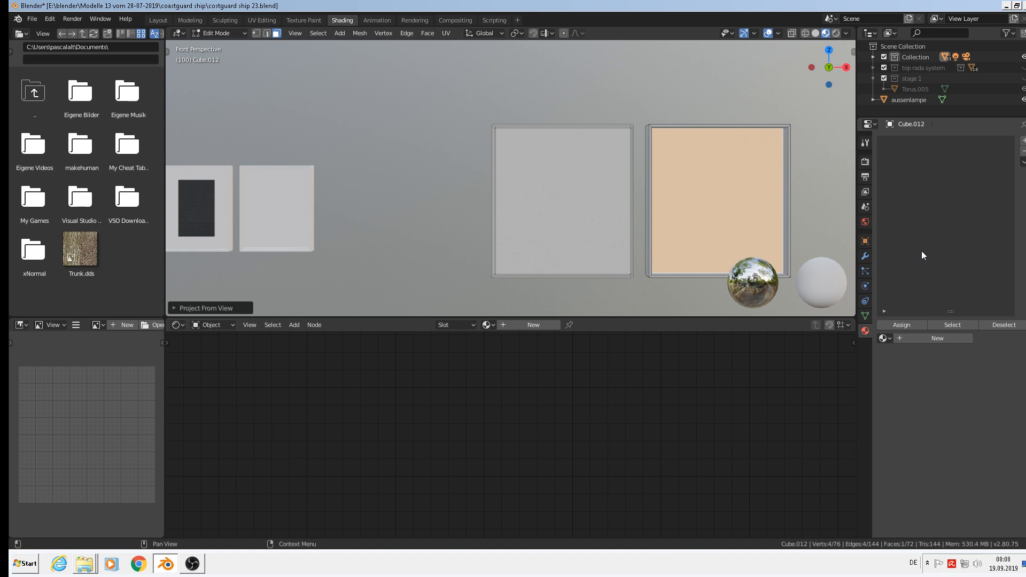
left_click(887, 336)
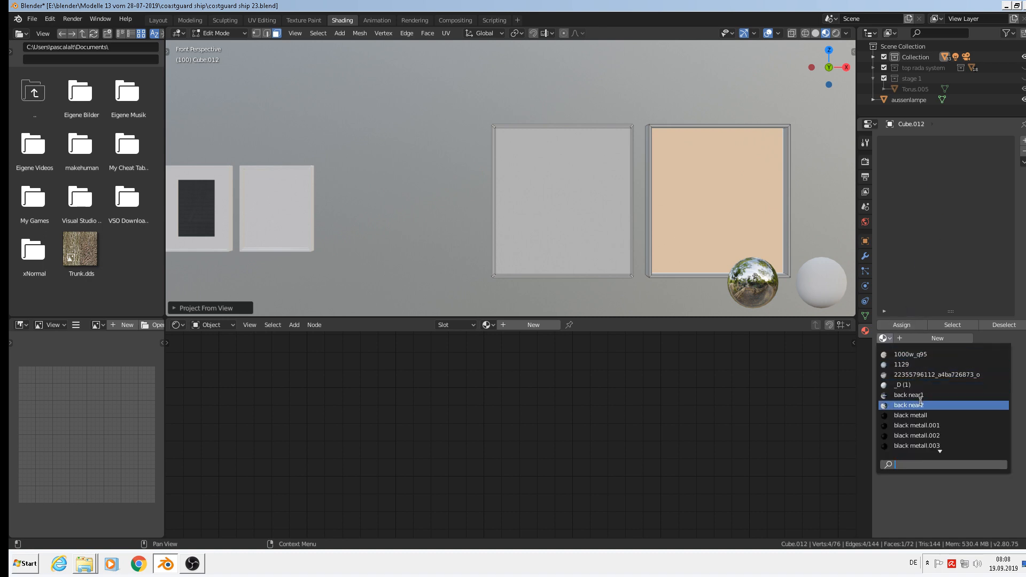
type("w")
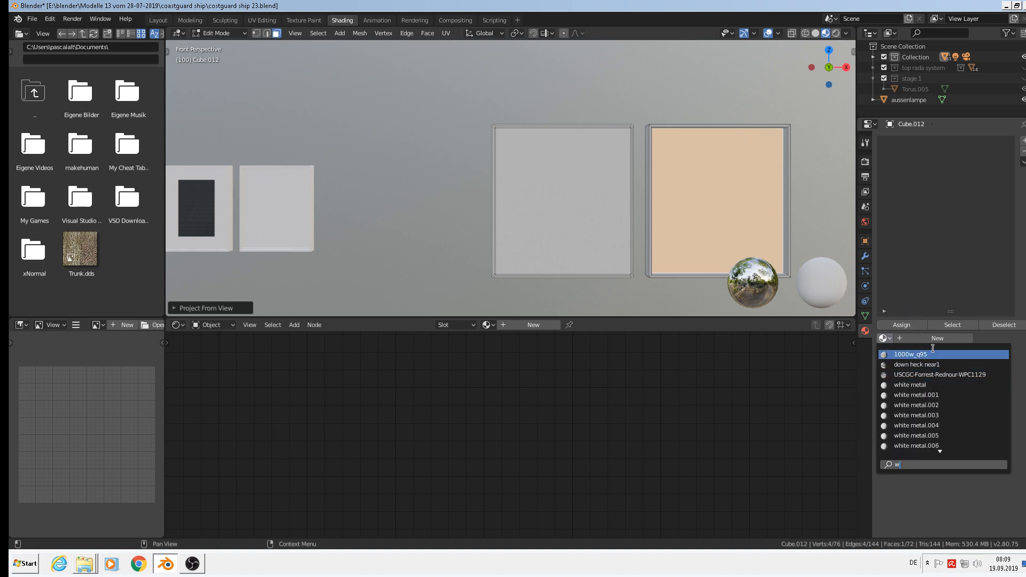
key("Down")
key("Down")
key("Down")
key("Return")
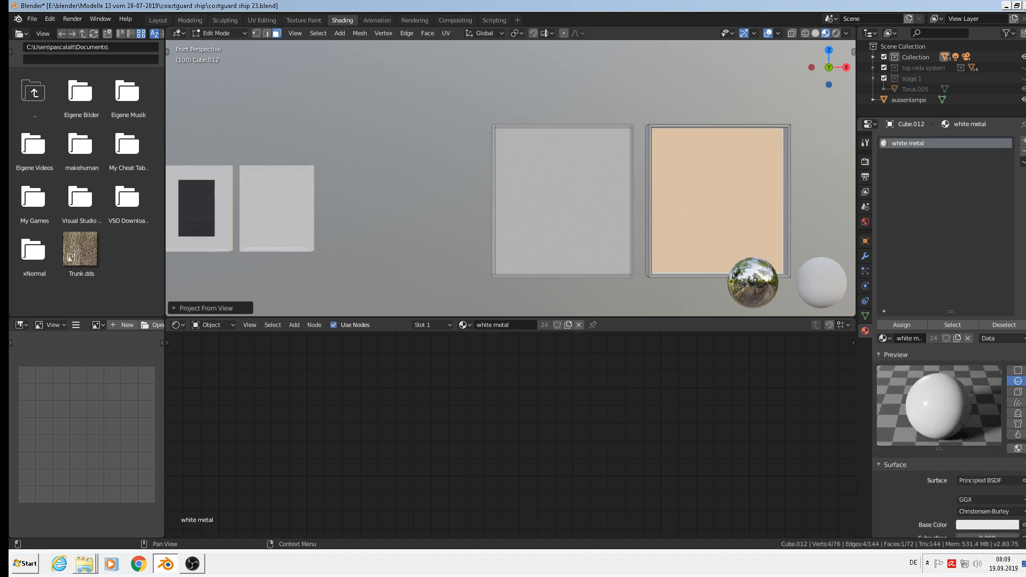
Add a second slot with the filter material and assign it to the right panel face.
left_click(1022, 140)
left_click(882, 337)
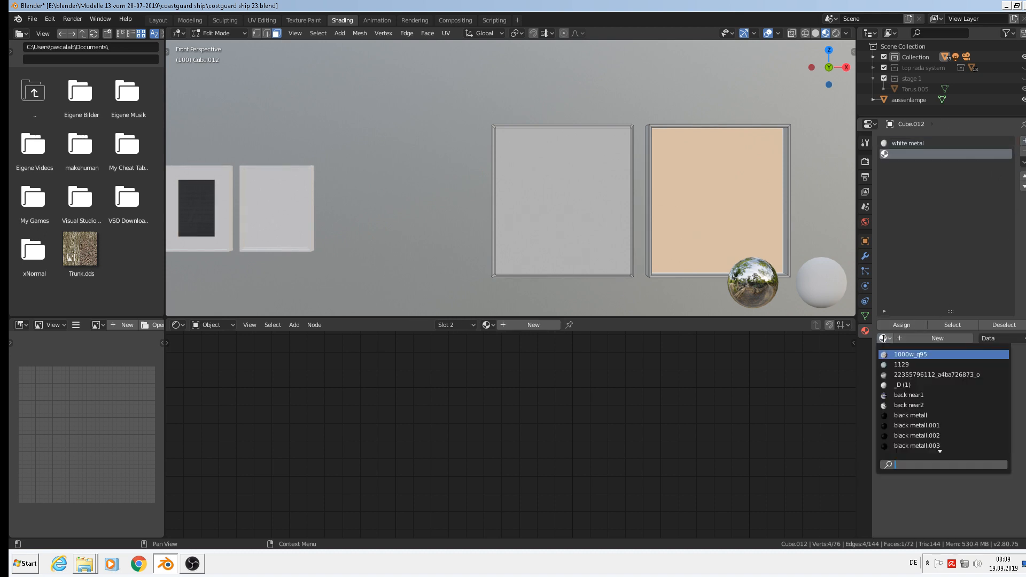
type("f")
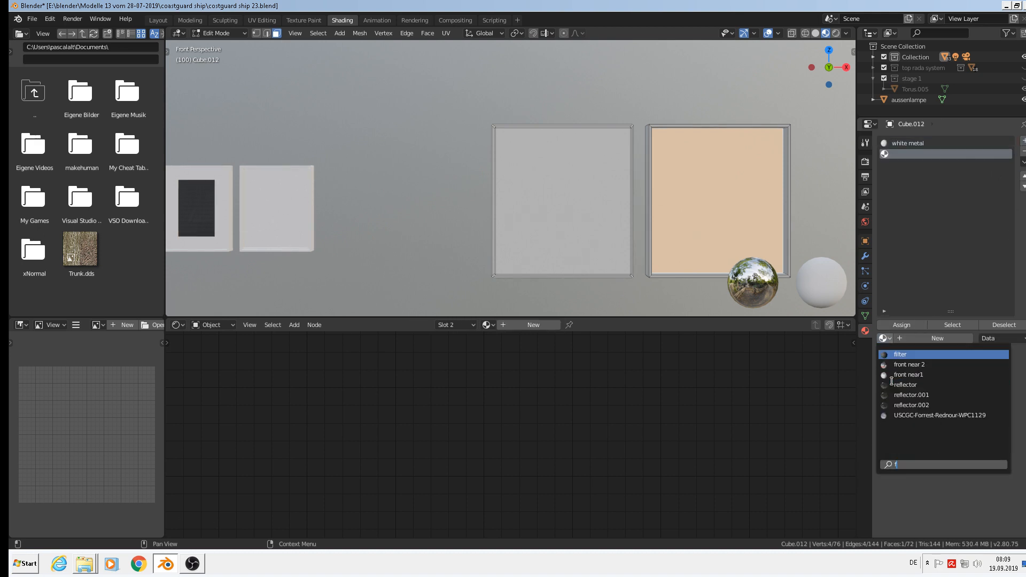
left_click(918, 357)
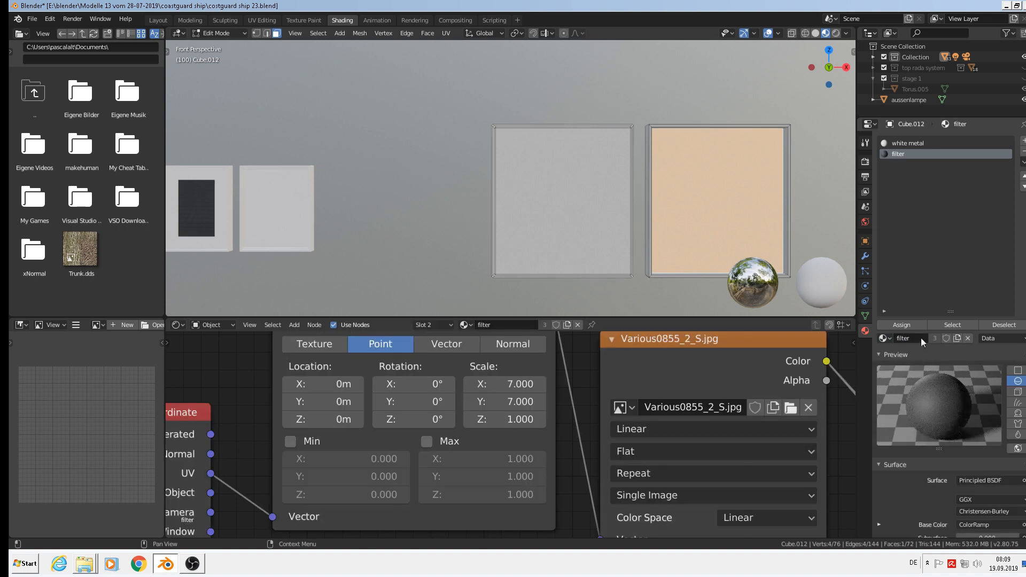
left_click(909, 324)
key("Tab")
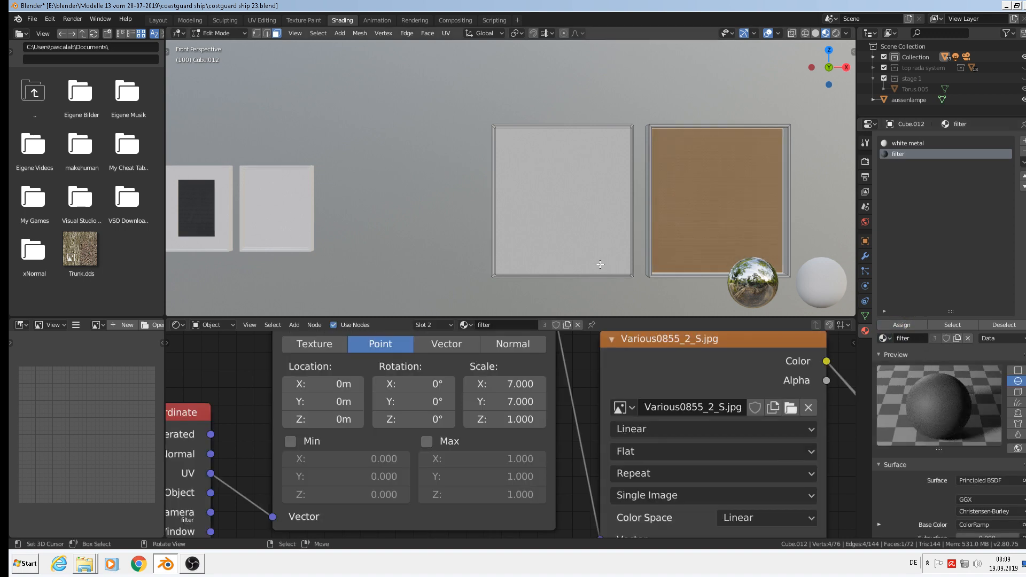
Orbit around the panels and enter Edit Mode on the smaller frame object.
scroll(629, 261, "down", 5)
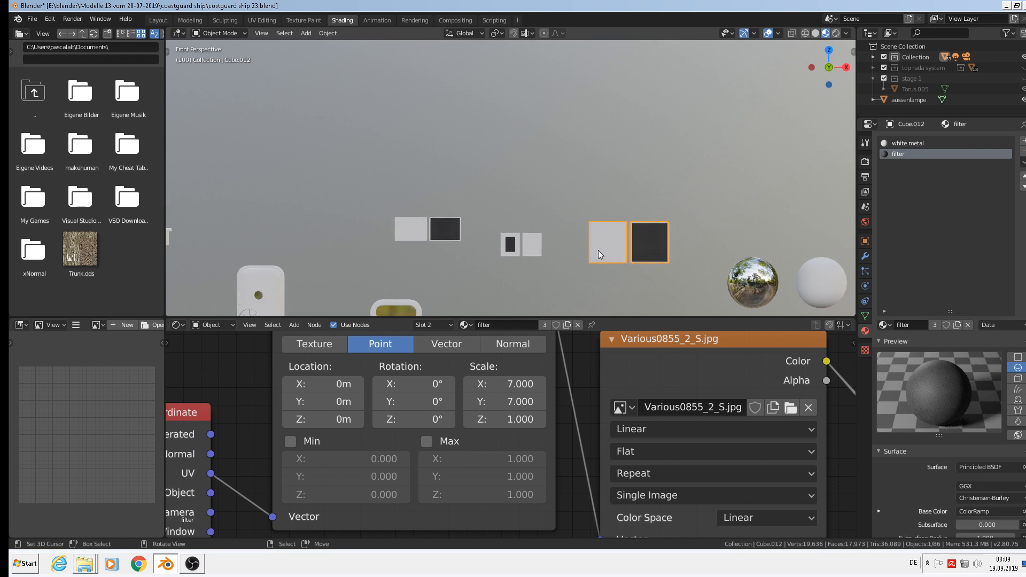
middle_click_drag(598, 250, 575, 259)
scroll(521, 226, "up", 5)
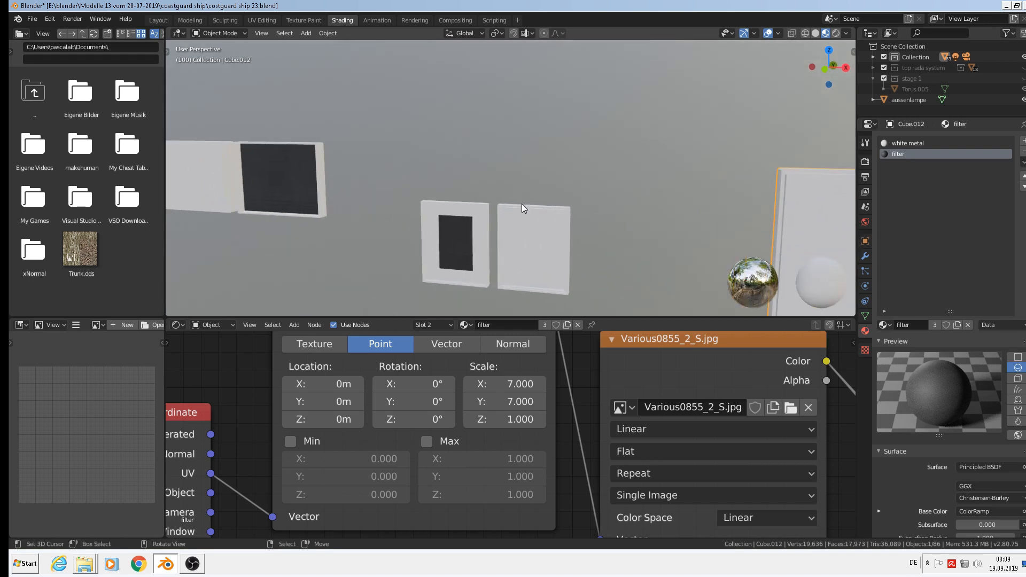
left_click(521, 207)
key("Tab")
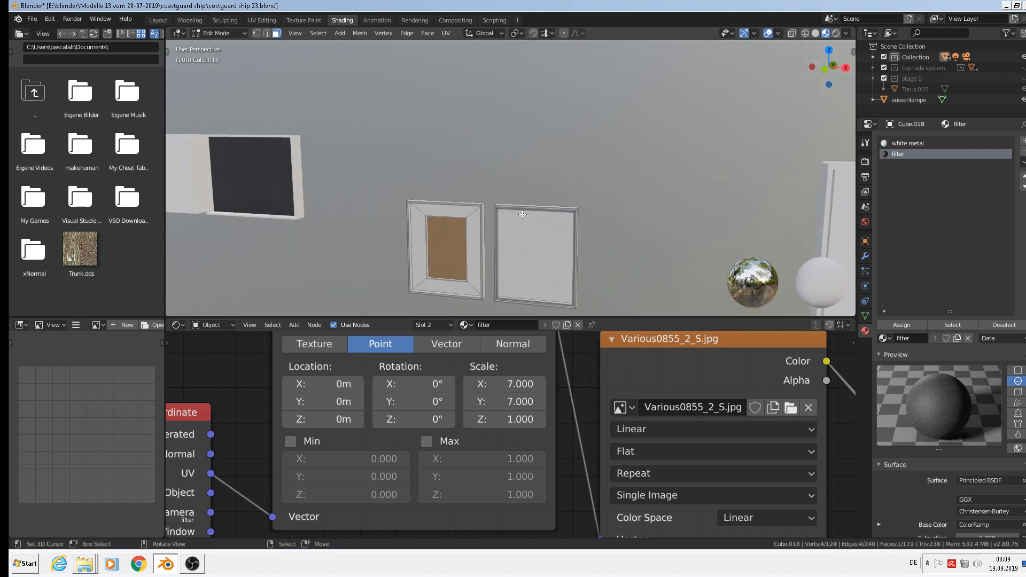
Give the right frame's inner face loop the filter material, then leave Edit Mode.
left_click(523, 212)
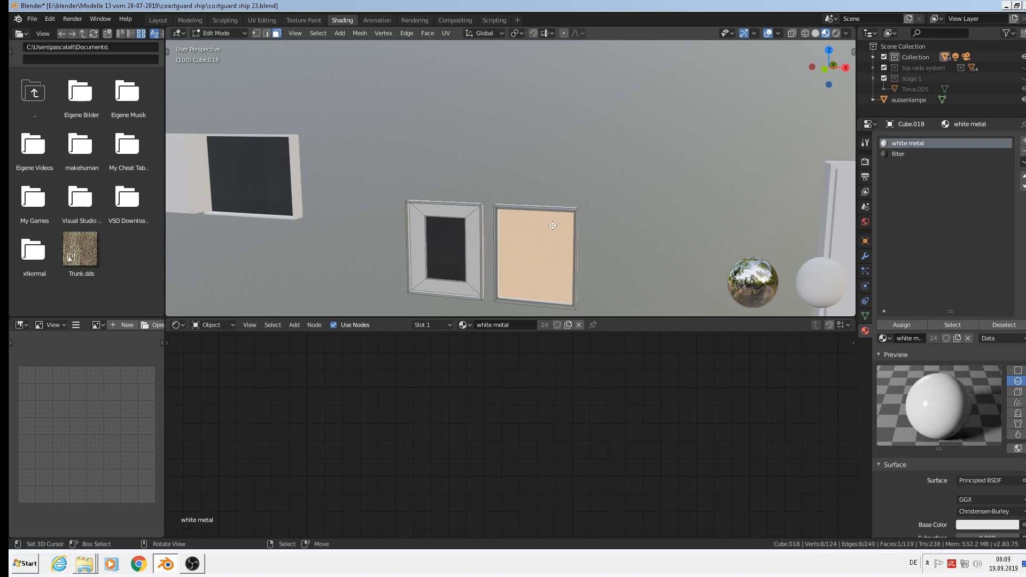
scroll(553, 226, "up", 8)
scroll(508, 135, "down", 4)
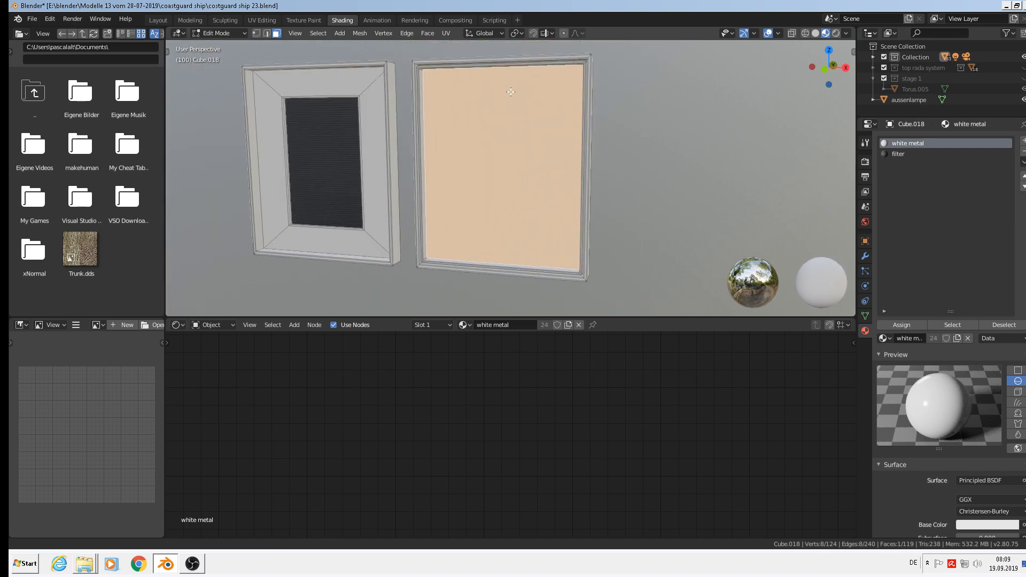
scroll(469, 105, "up", 6)
scroll(403, 128, "down", 3)
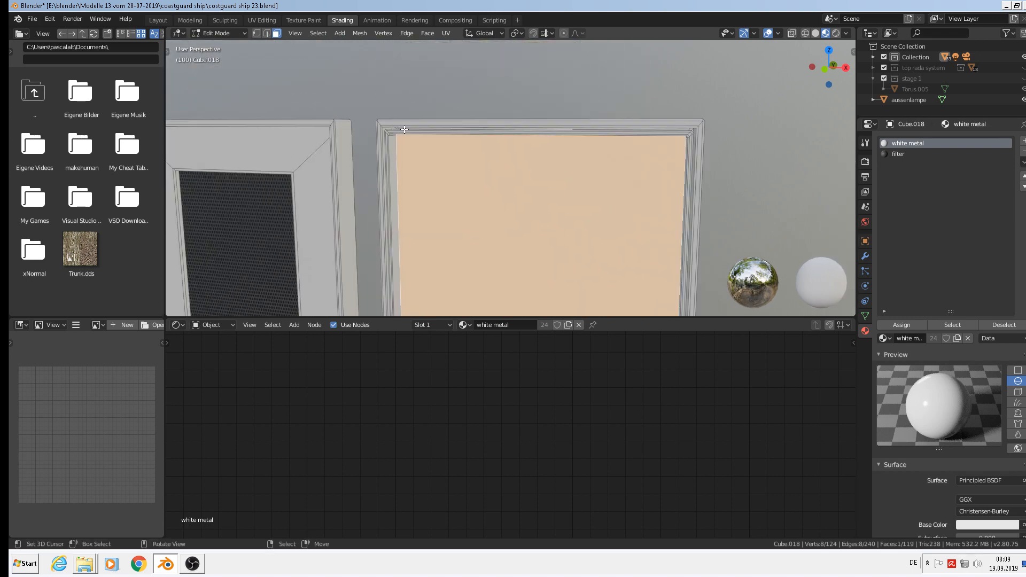
scroll(405, 128, "up", 2)
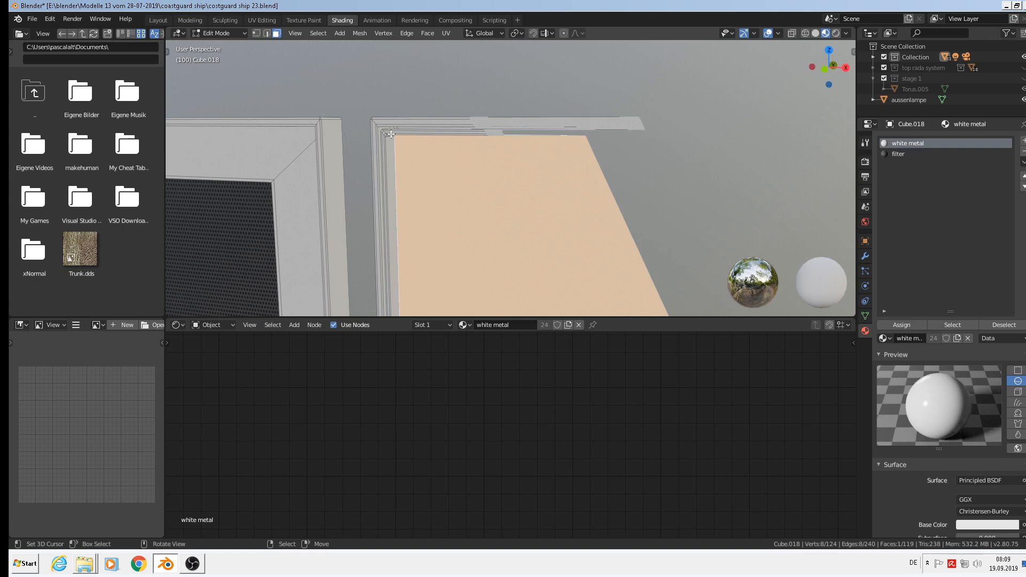
key("KP_5")
scroll(378, 128, "up", 4)
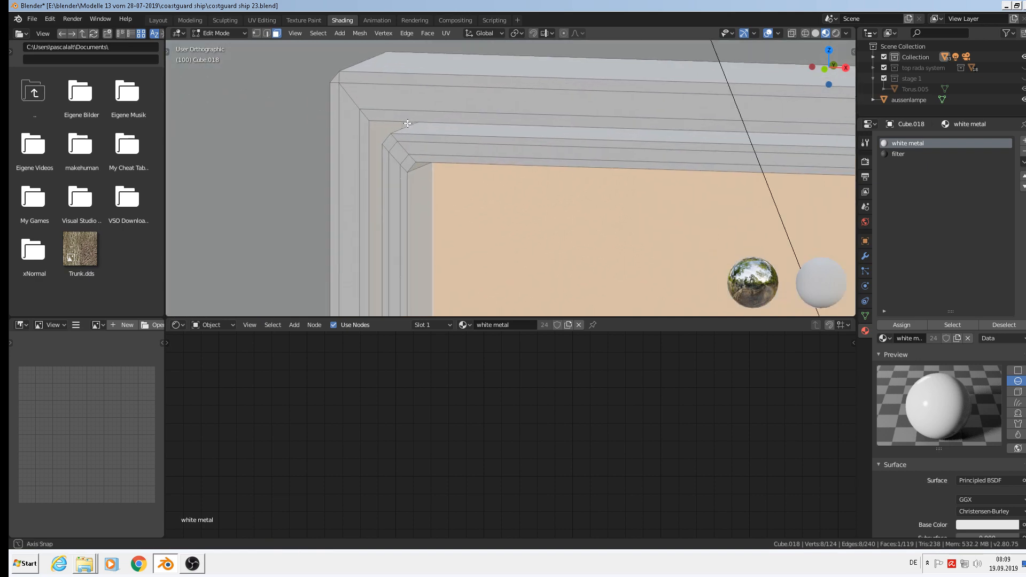
left_click(409, 136, "alt")
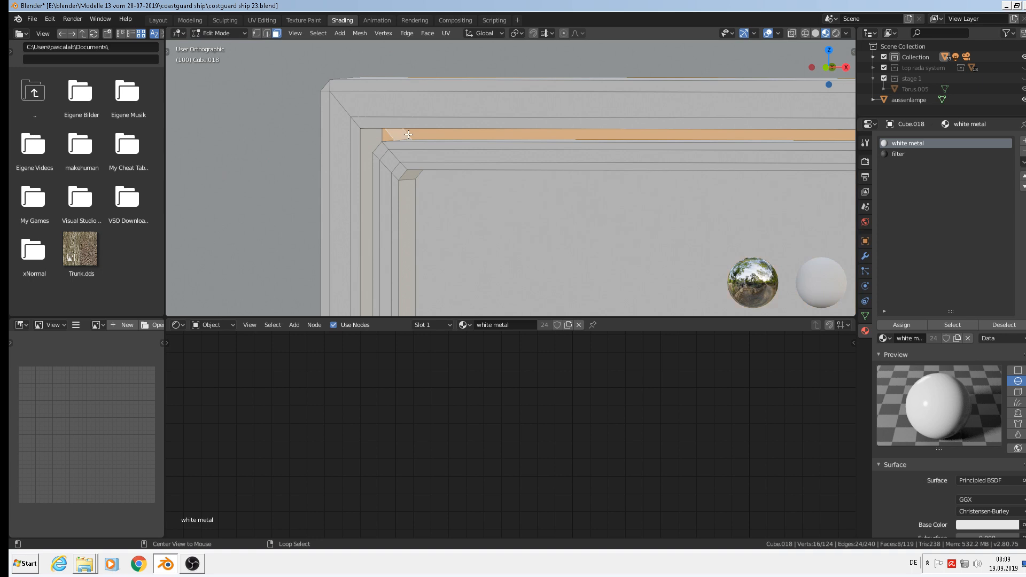
middle_click_drag(409, 135, 439, 153)
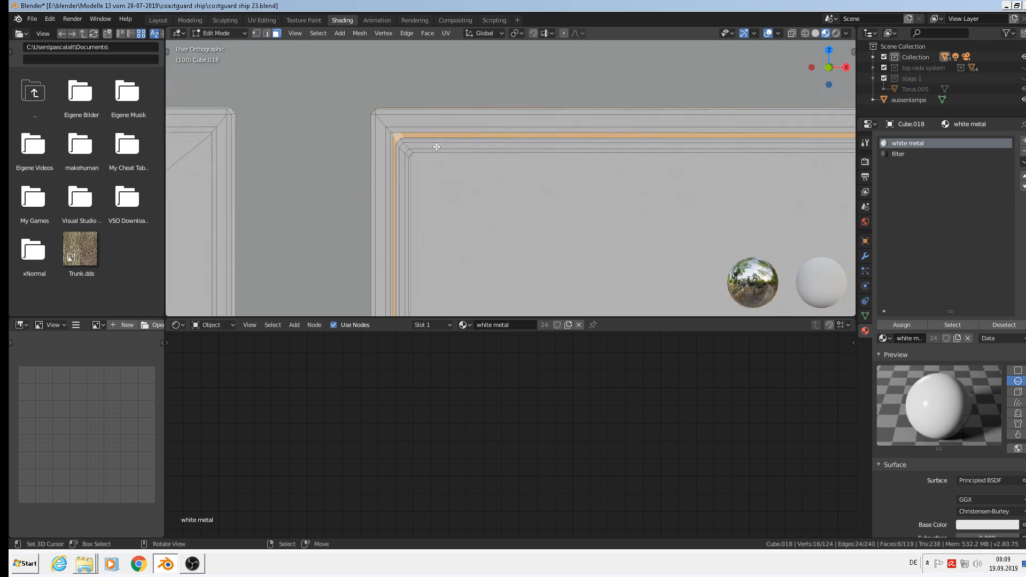
left_click(896, 154)
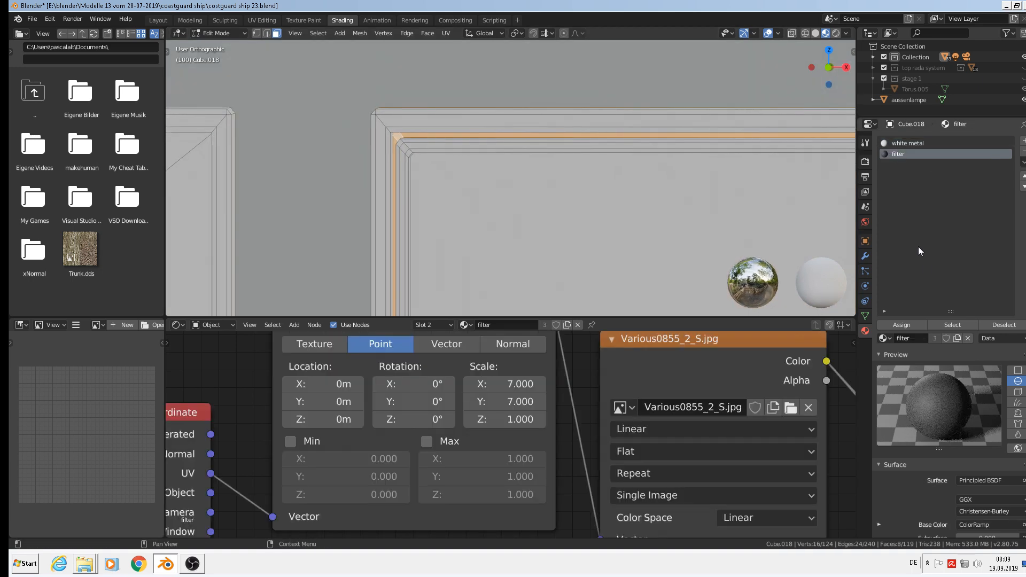
left_click(910, 325)
key("Tab")
Assign the filter material to the top, left and corner frame face loops, then return to Object Mode.
scroll(660, 236, "down", 6)
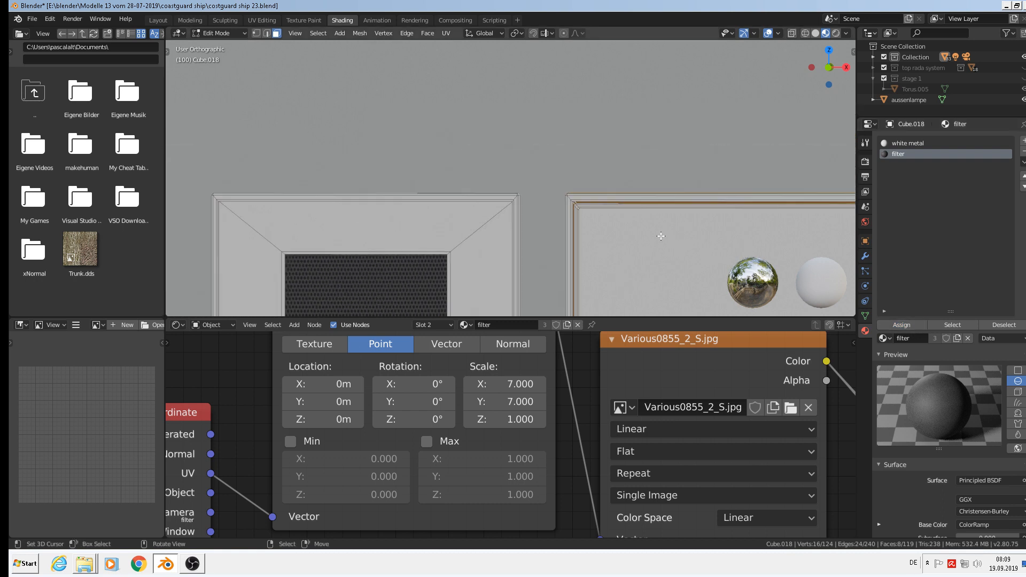
scroll(660, 236, "down", 3)
middle_click_drag(705, 275, 586, 192, "shift")
scroll(555, 129, "up", 4)
scroll(555, 134, "up", 6)
key("Tab")
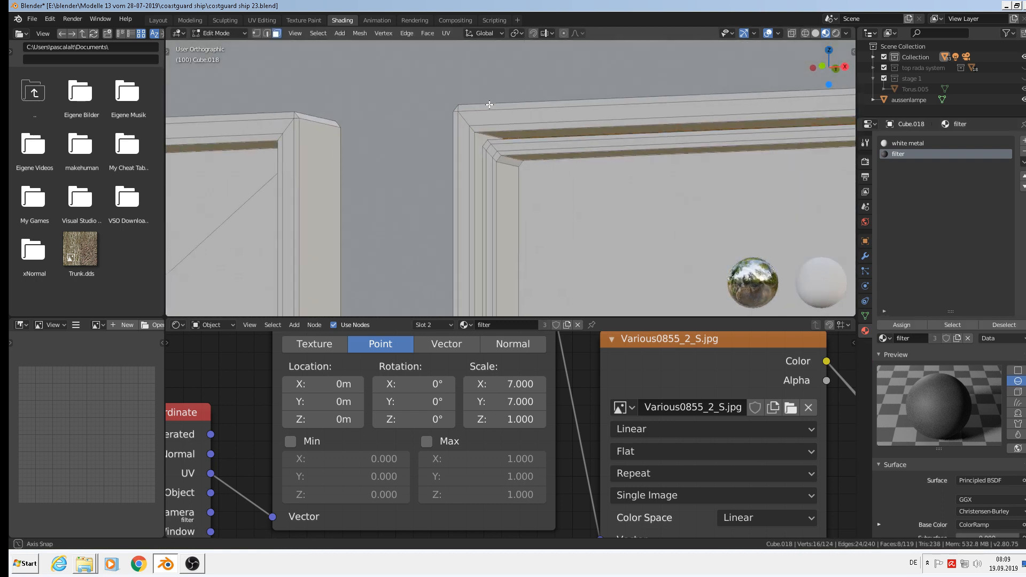
left_click(483, 139, "alt")
scroll(473, 134, "down", 3)
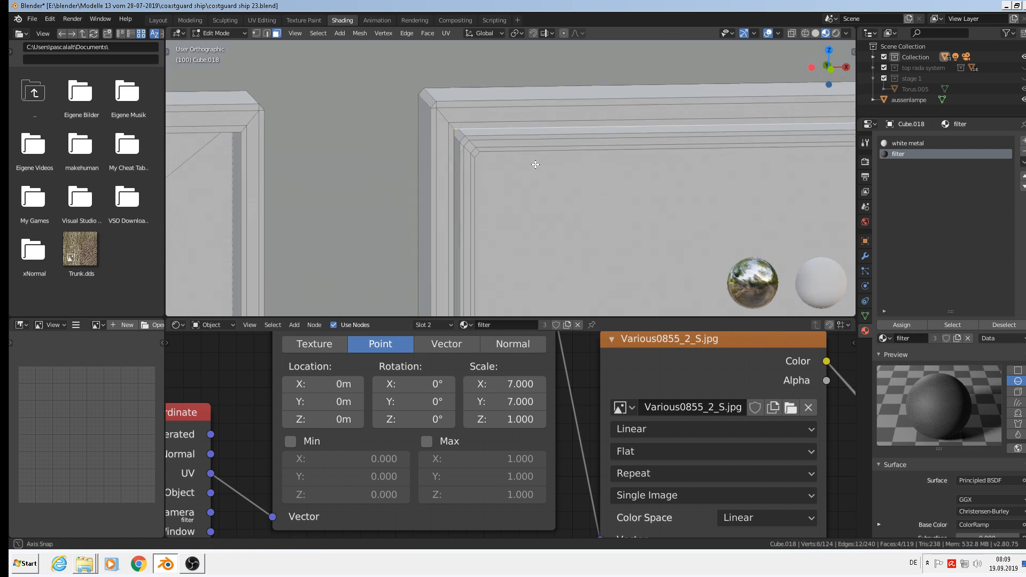
left_click(457, 124, "alt+shift")
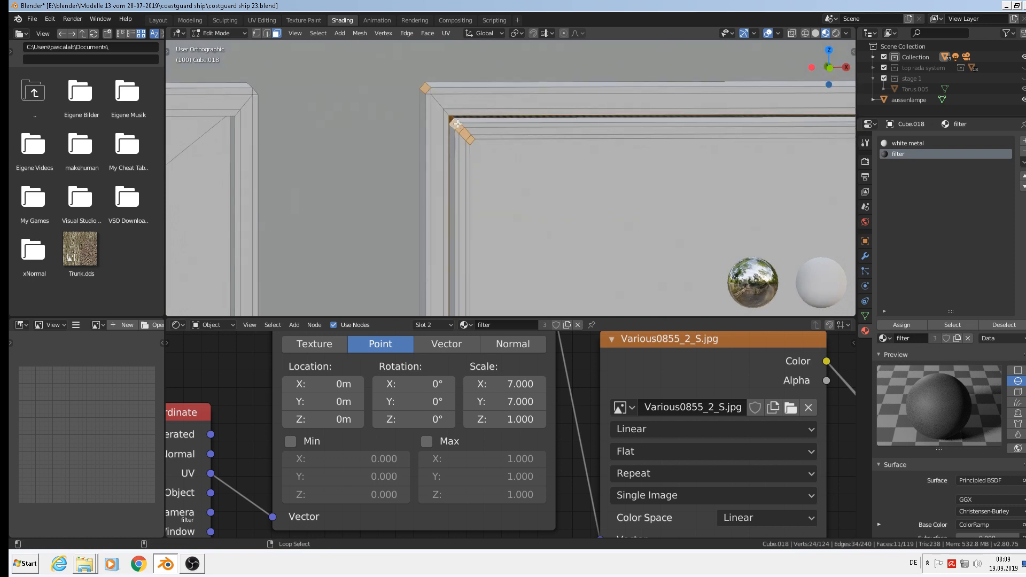
left_click(458, 121, "alt+shift")
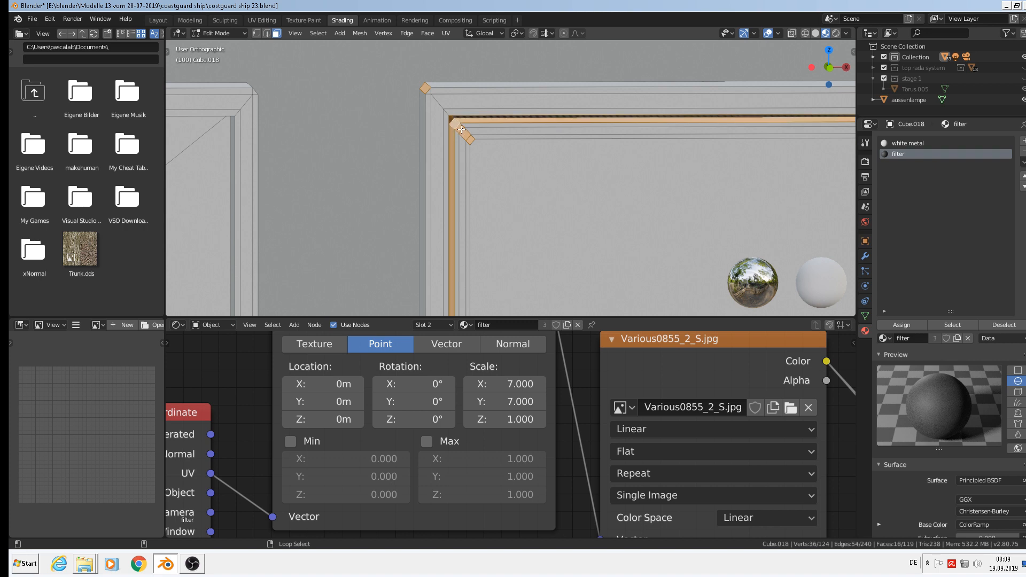
left_click(454, 124, "shift")
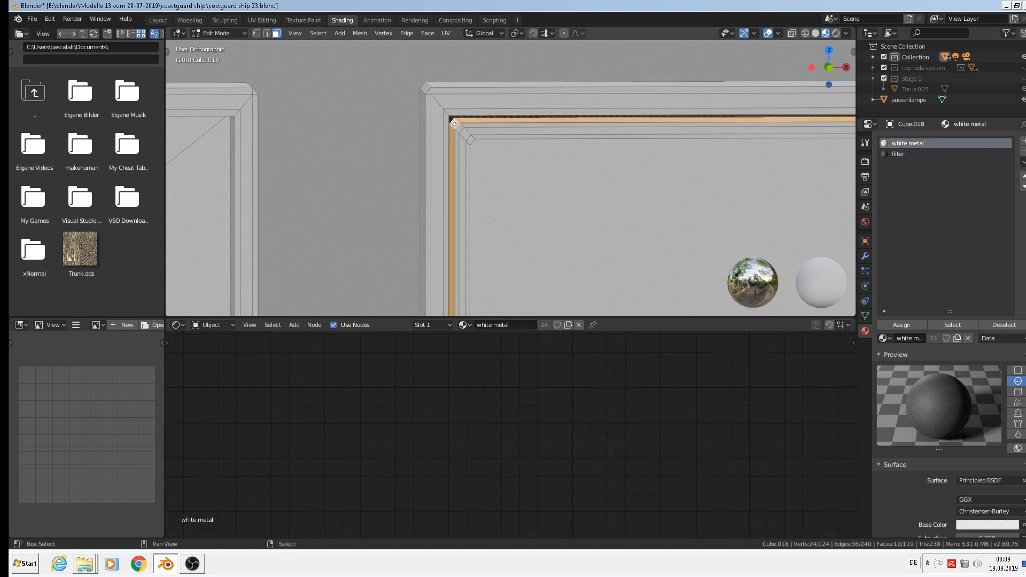
scroll(533, 152, "down", 4)
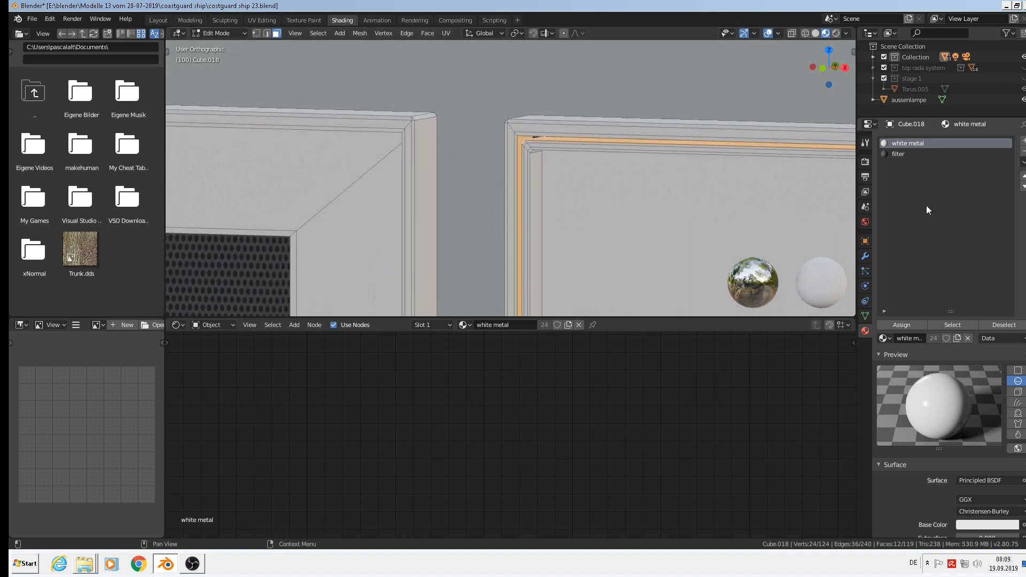
left_click(898, 154)
left_click(902, 325)
key("Tab")
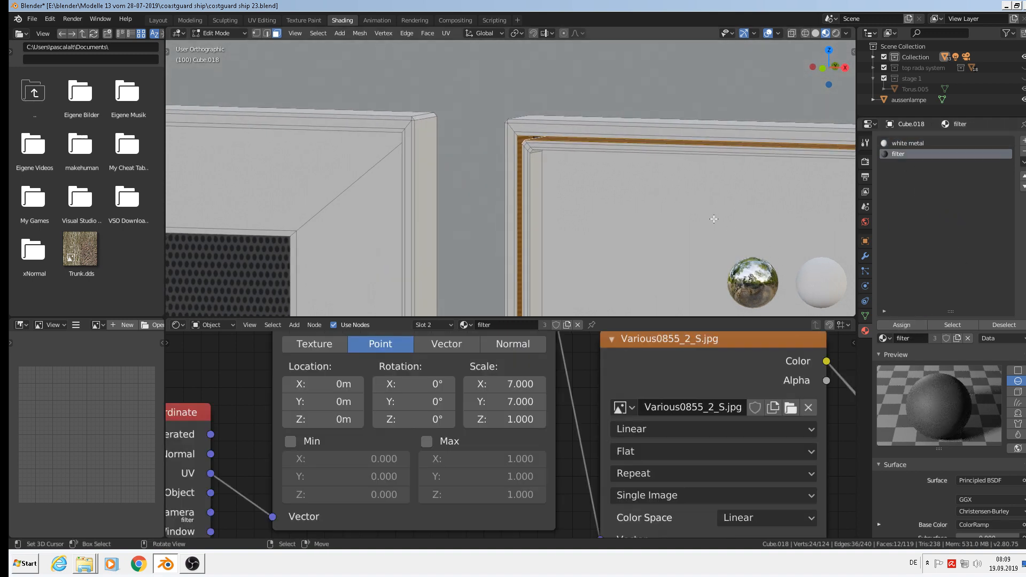
scroll(683, 205, "down", 2)
scroll(695, 211, "down", 3)
middle_click_drag(716, 223, 538, 115)
scroll(544, 116, "down", 5)
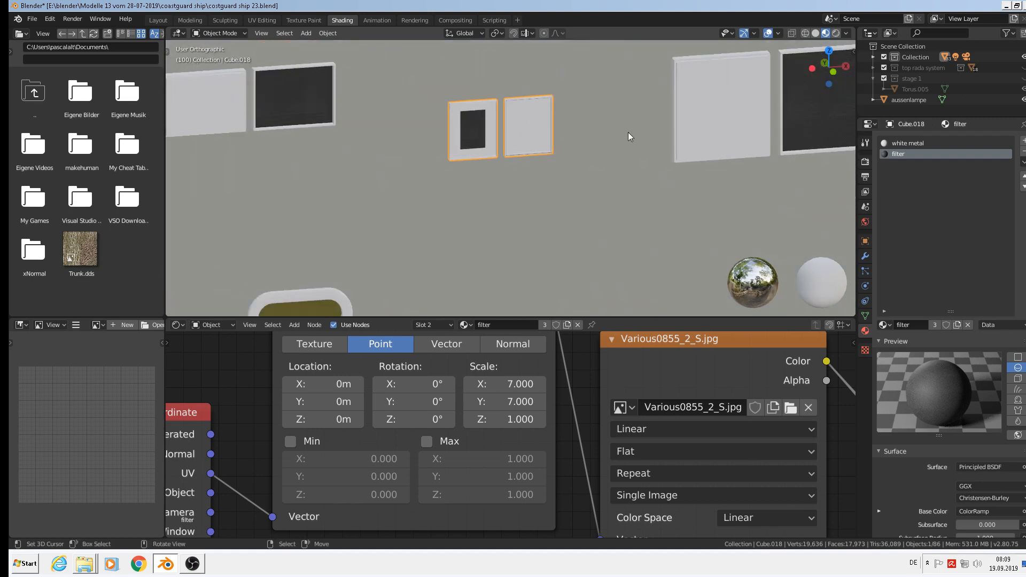
Save the coastguard ship file.
middle_click_drag(607, 128, 666, 196)
scroll(585, 127, "down", 2)
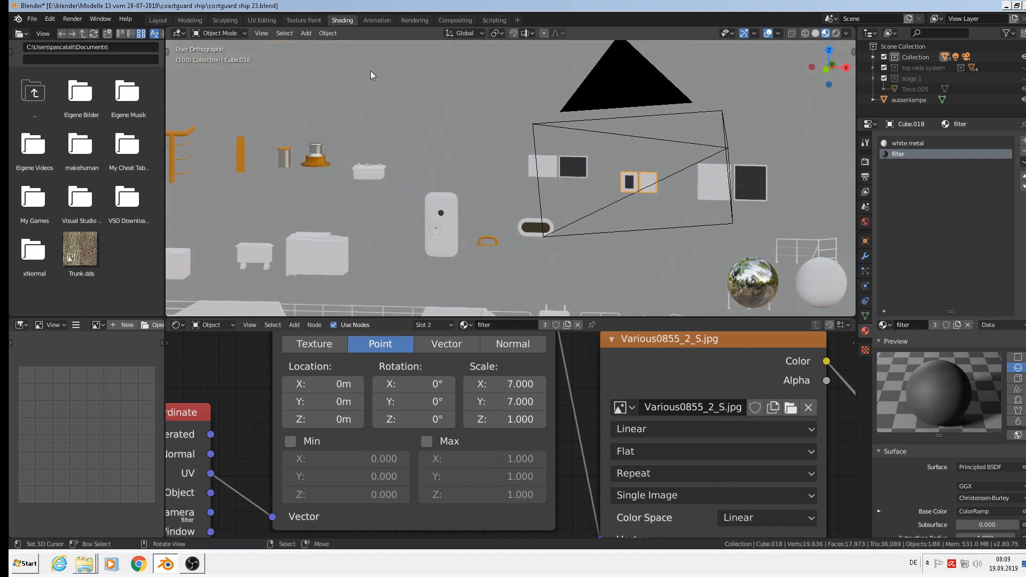
left_click(32, 19)
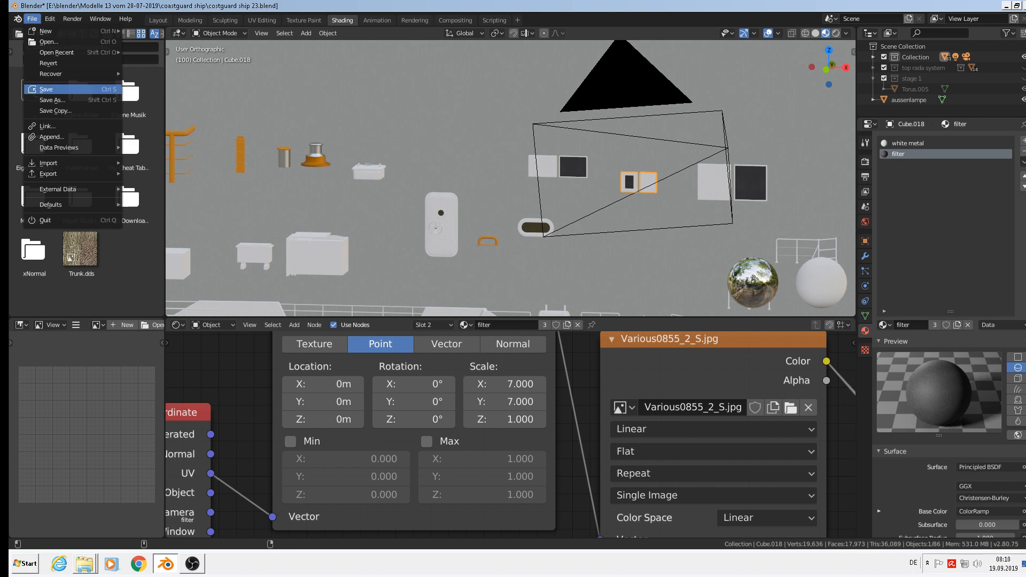
left_click(47, 92)
Switch to the front view and deselect everything in the scene.
key("KP_1")
scroll(460, 146, "down", 11)
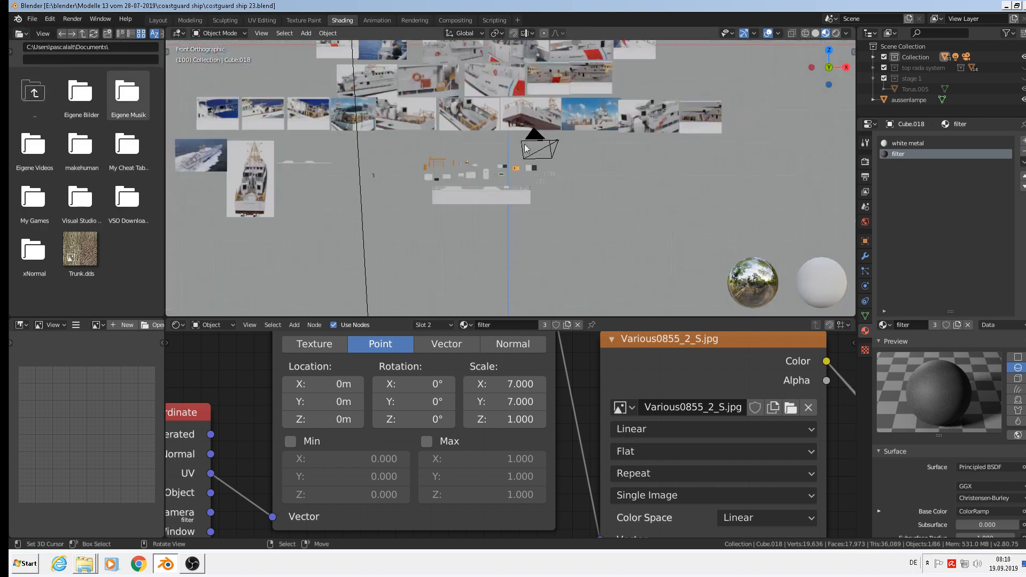
scroll(530, 162, "up", 3)
key("Tab")
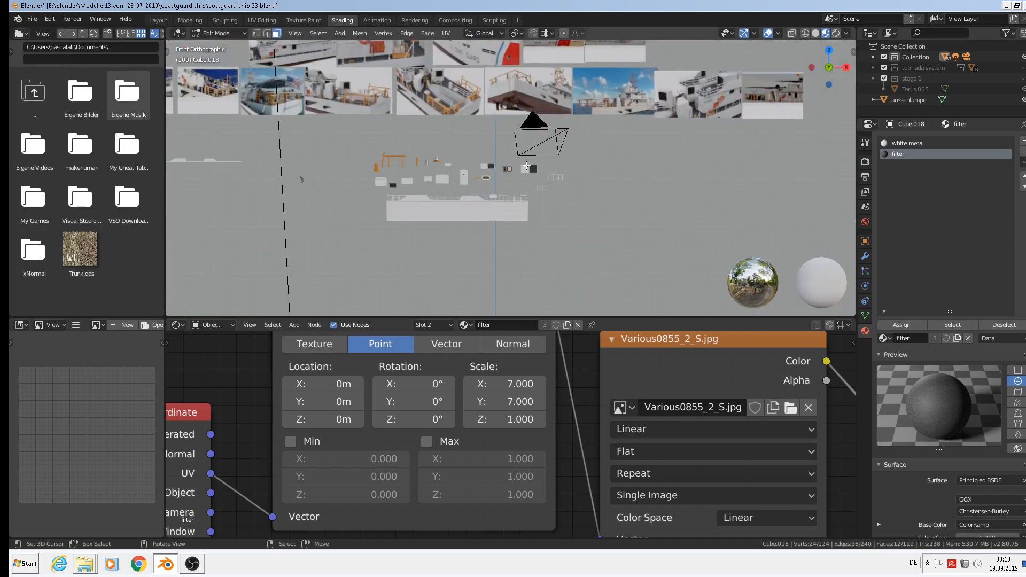
key("Tab")
key("alt+a")
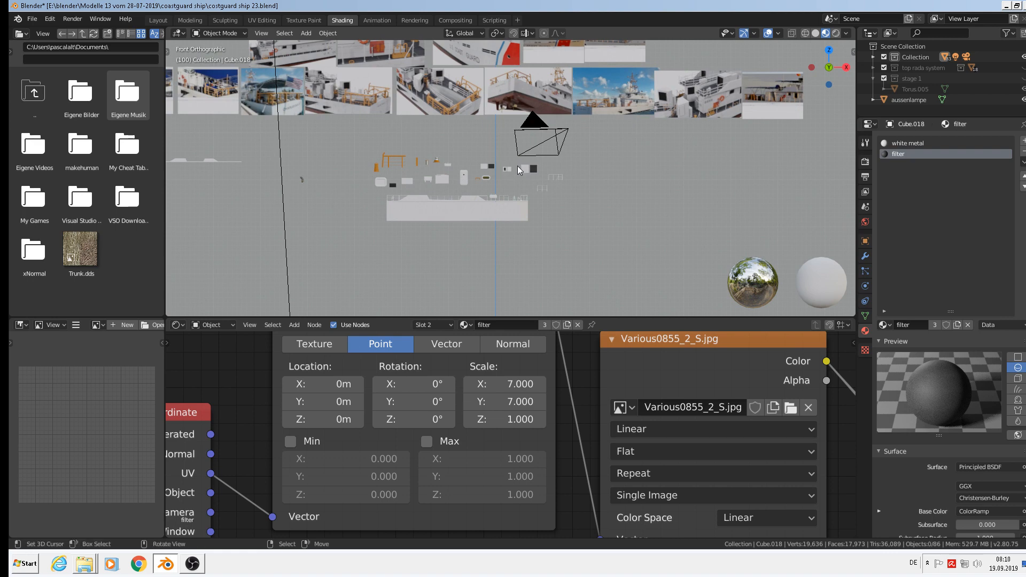
Bring the deck fitting models into view and select the orange lantern-shaped fitting.
middle_click_drag(594, 149, 735, 268, "shift")
middle_click_drag(364, 287, 508, 169, "shift")
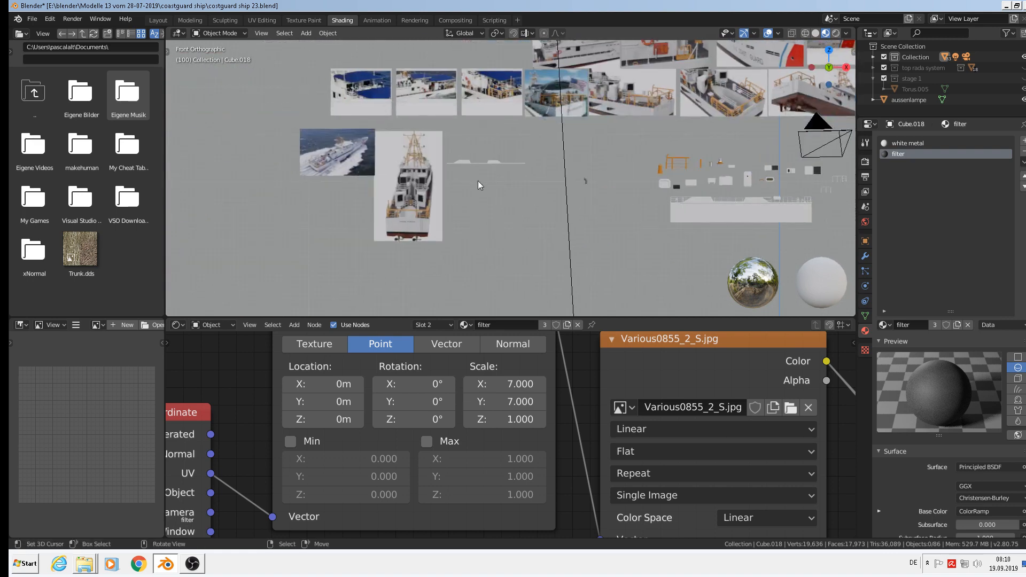
scroll(414, 202, "up", 10)
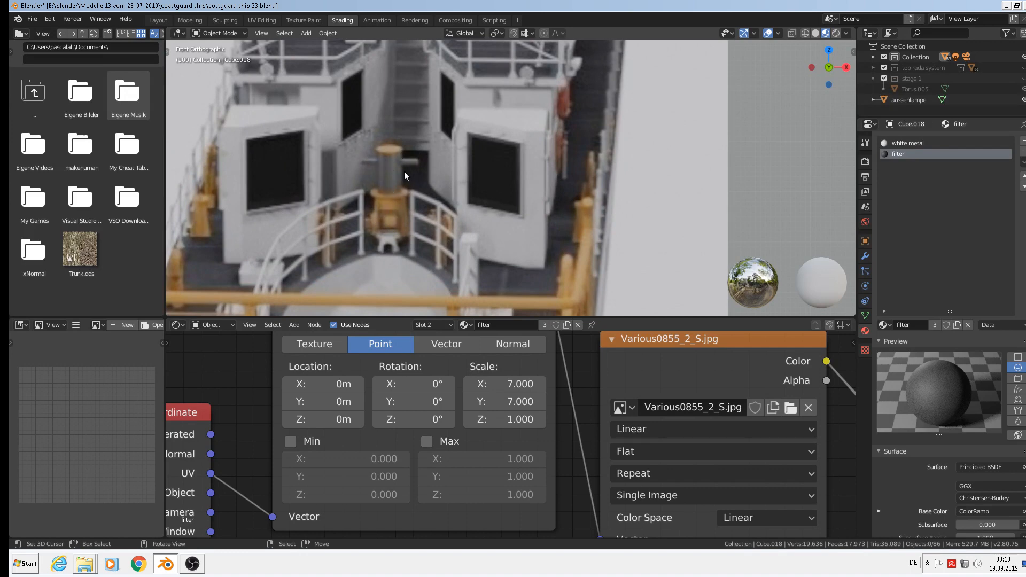
scroll(404, 172, "down", 5)
scroll(586, 188, "down", 2)
middle_click_drag(836, 236, 498, 241, "shift")
middle_click_drag(668, 100, 622, 174, "shift")
scroll(522, 143, "up", 1)
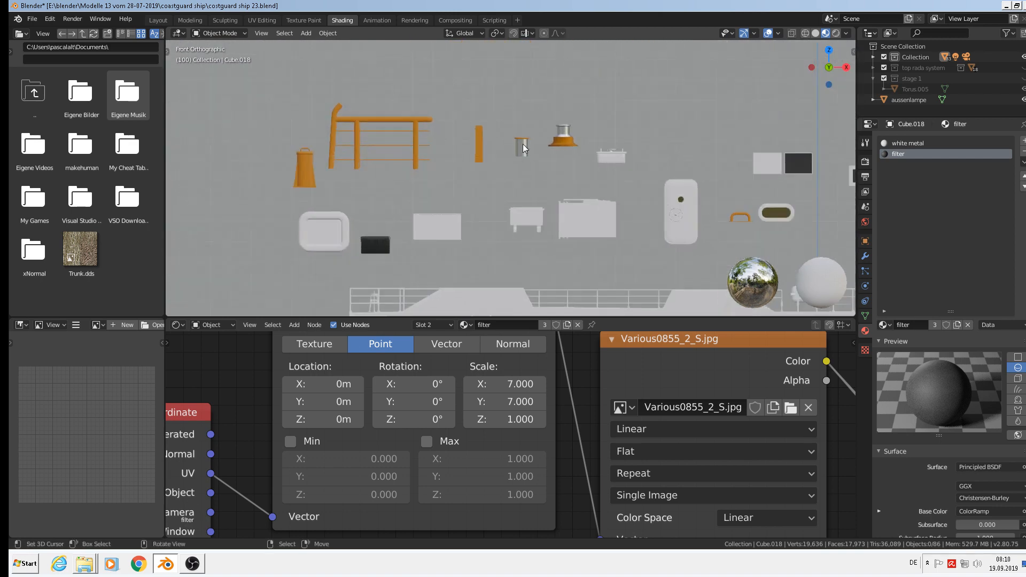
scroll(523, 144, "up", 6)
scroll(463, 149, "down", 4)
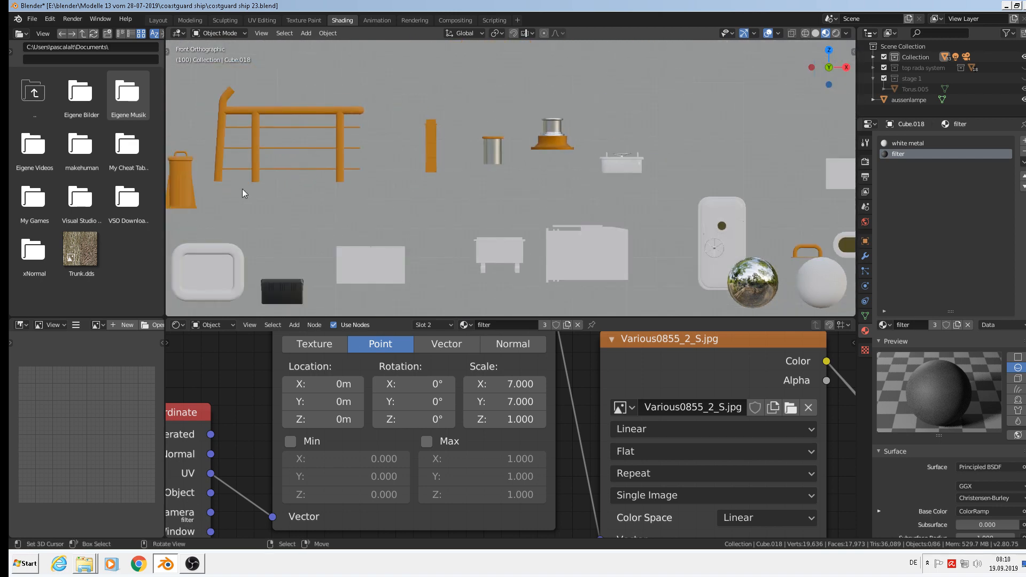
left_click(184, 178)
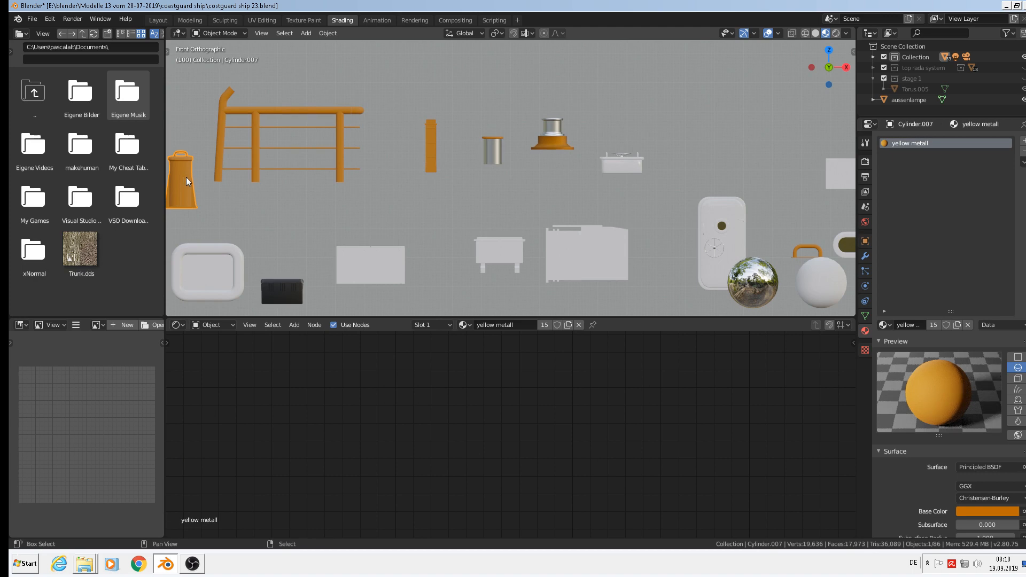
Duplicate the orange lantern fitting and the metal cylinder, placing the copies to the upper right.
key("shift+d")
left_click(530, 186)
left_click(501, 151)
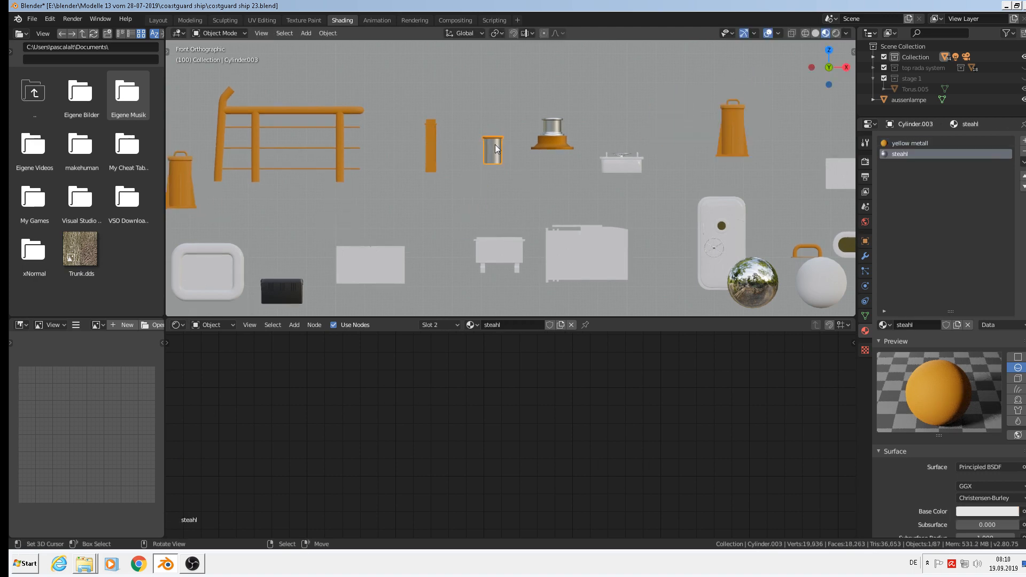
key("shift+d")
left_click(753, 64)
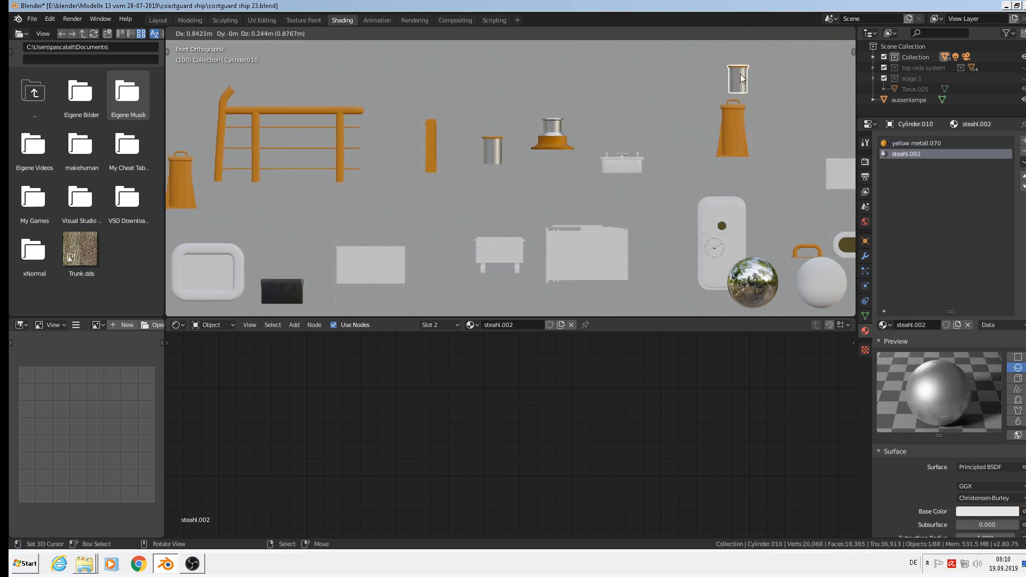
key("KP_Decimal")
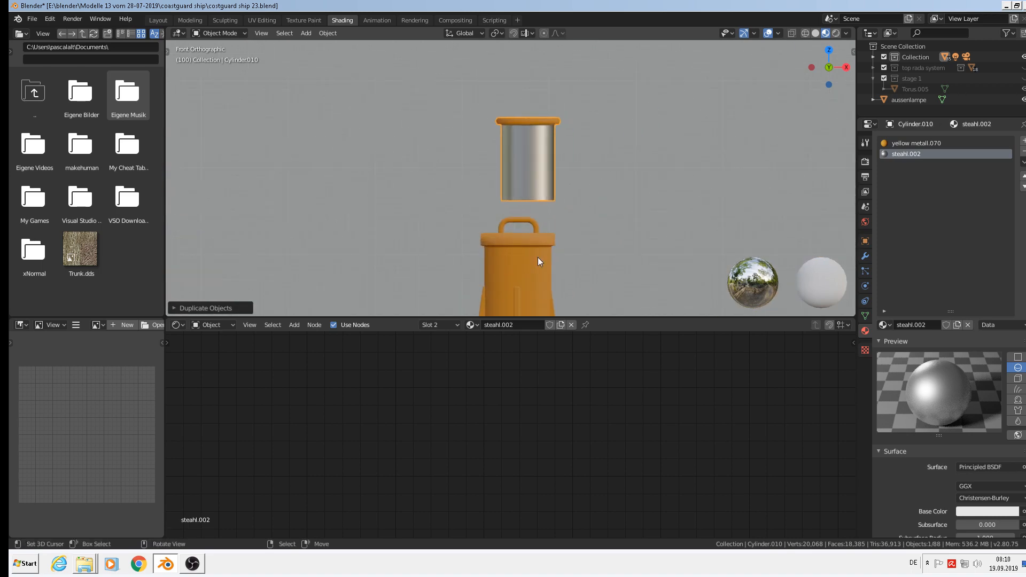
Delete the handle from the duplicated orange lantern.
left_click(523, 245)
key("Tab")
scroll(535, 228, "up", 4)
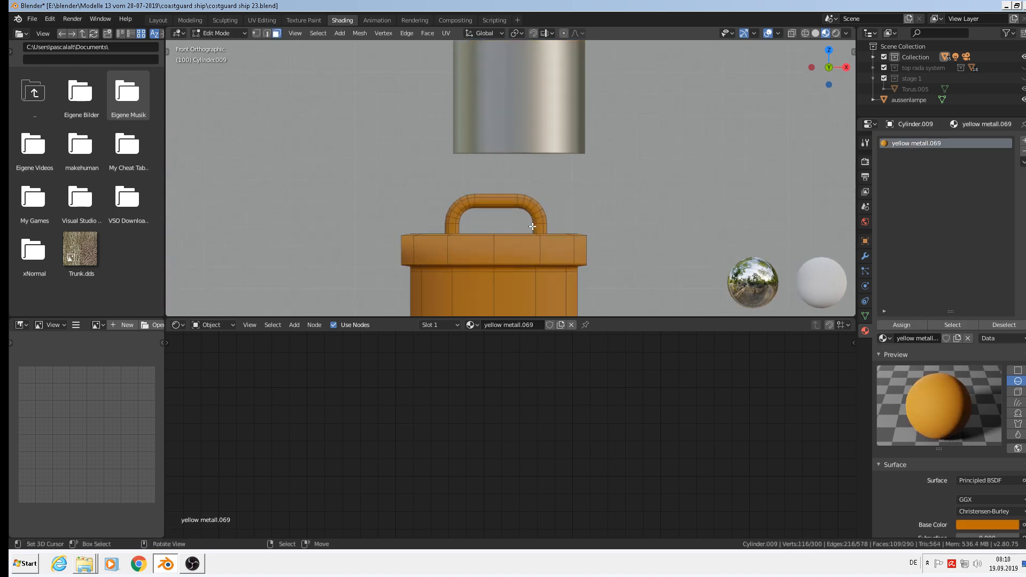
key("alt+a")
key("l")
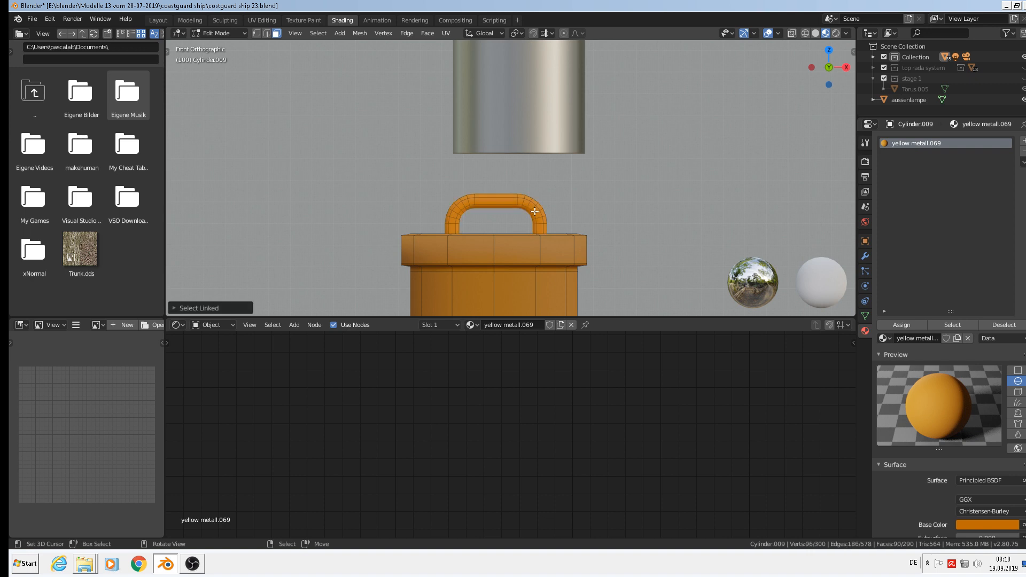
key("x")
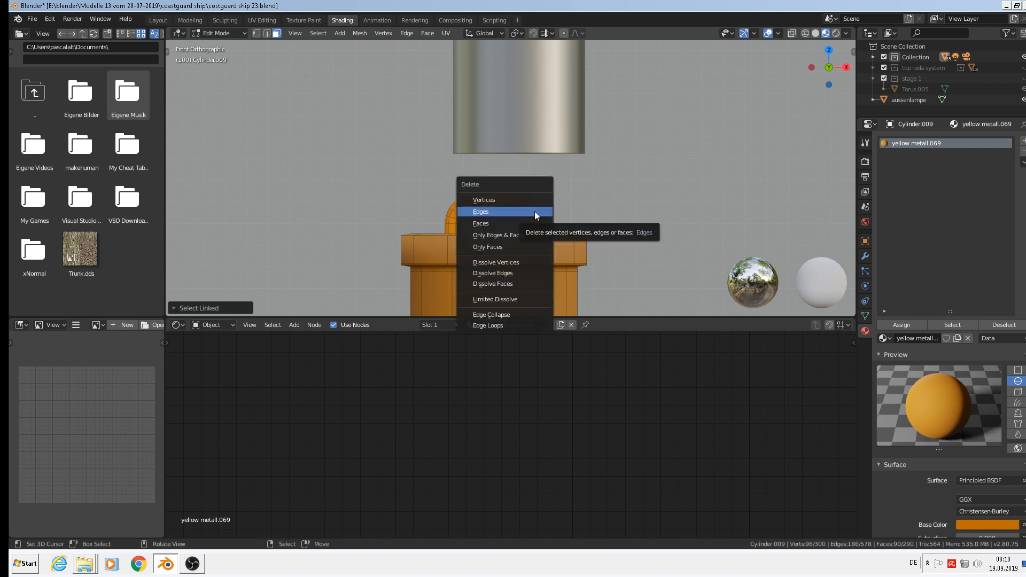
left_click(527, 200)
scroll(531, 194, "down", 7)
key("Tab")
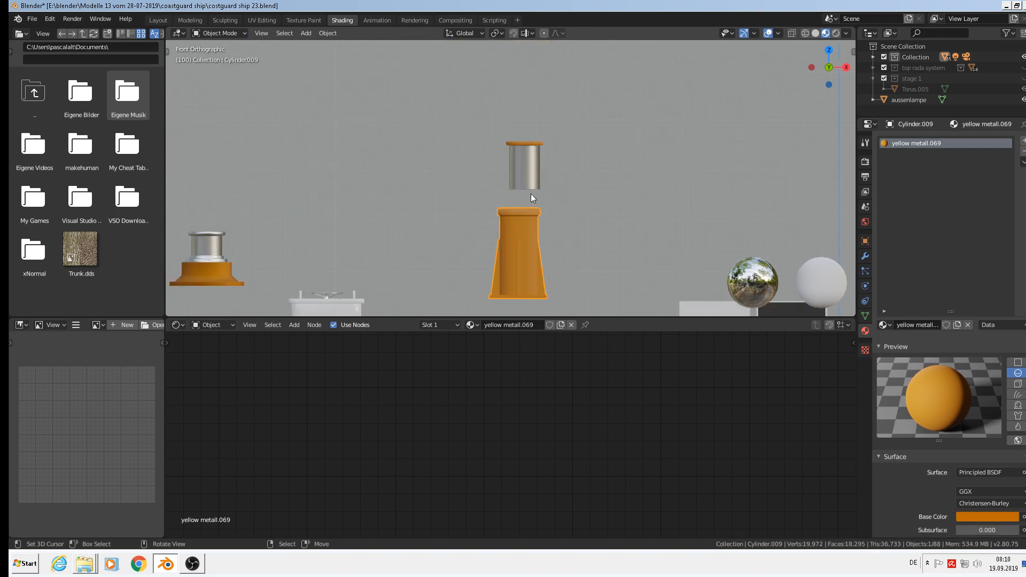
Move the upper steel cylinder down near the lantern's base.
left_click(534, 162)
scroll(533, 163, "up", 2)
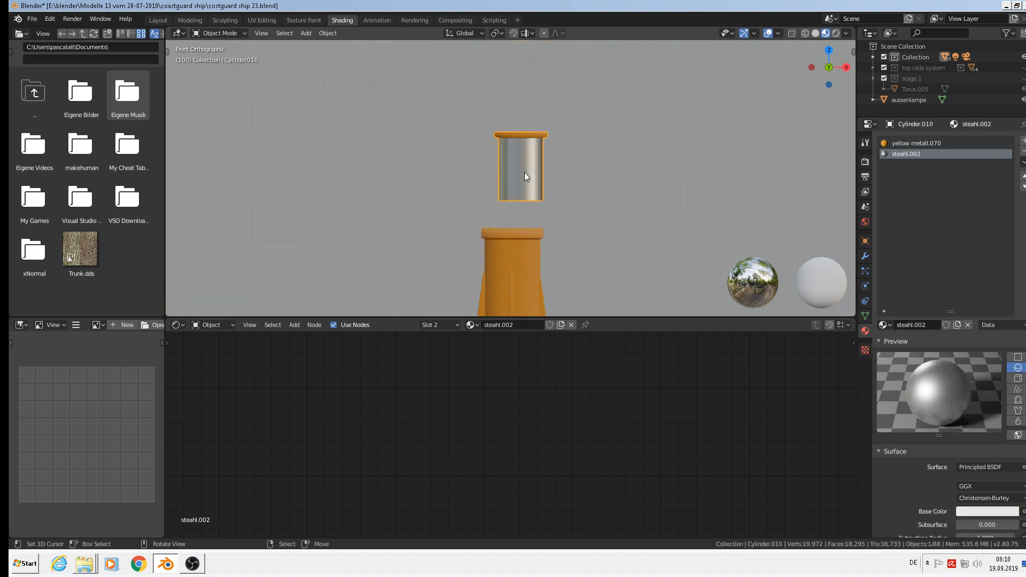
key("g")
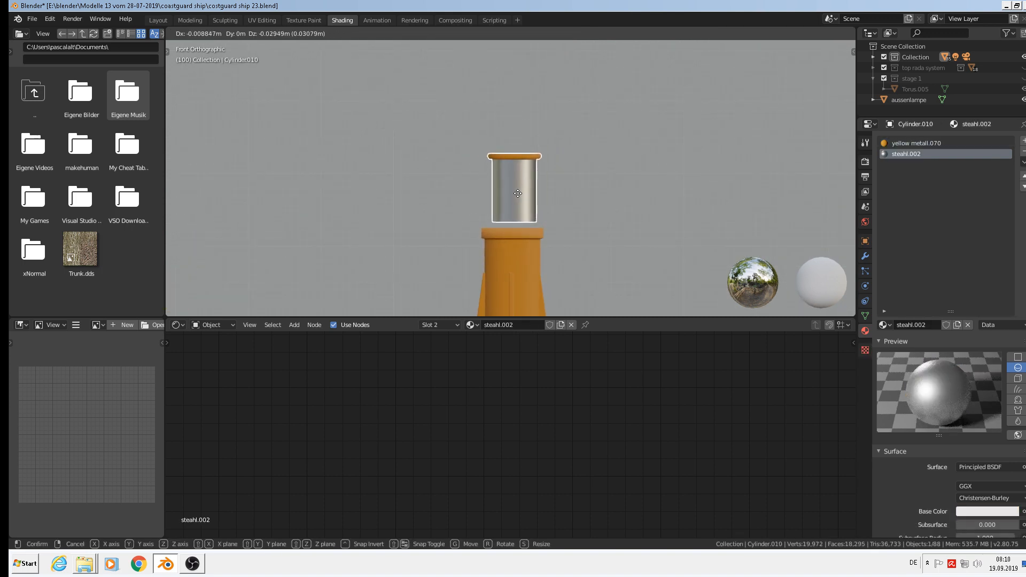
left_click(517, 193)
scroll(529, 161, "up", 4)
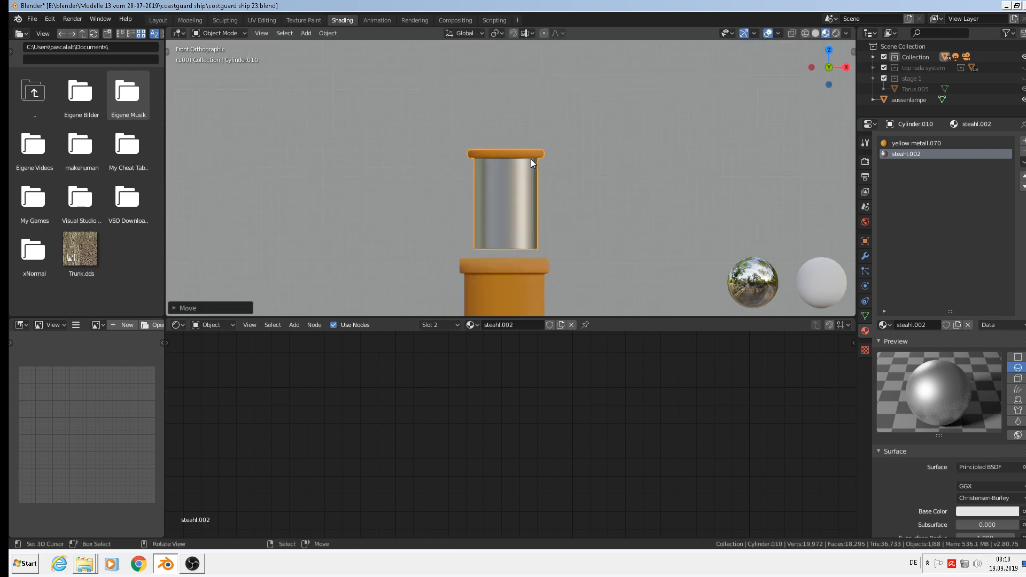
Duplicate the steel ring and cylinder mesh and move the copy down along Z.
key("Tab")
key("alt+a")
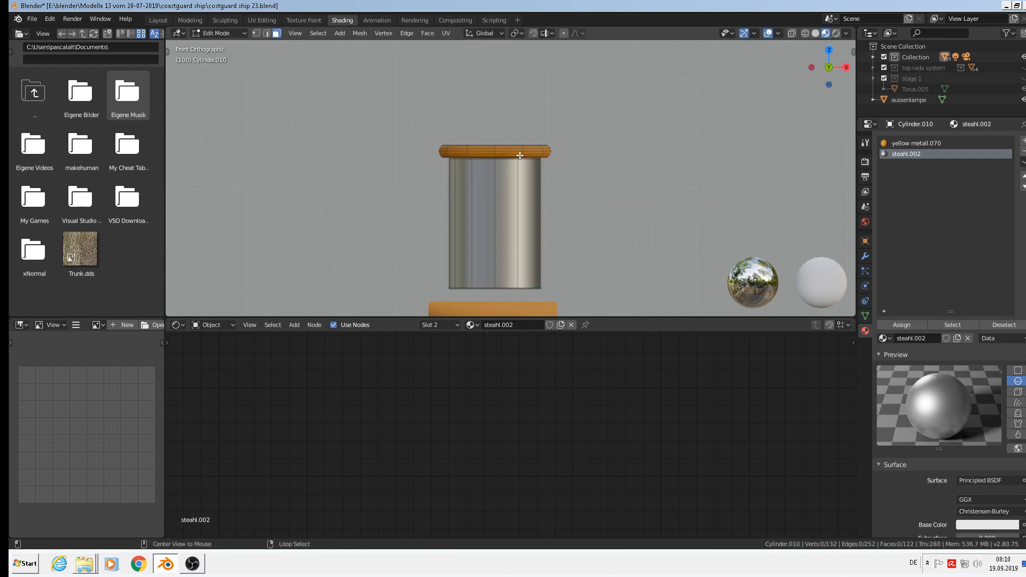
key("l")
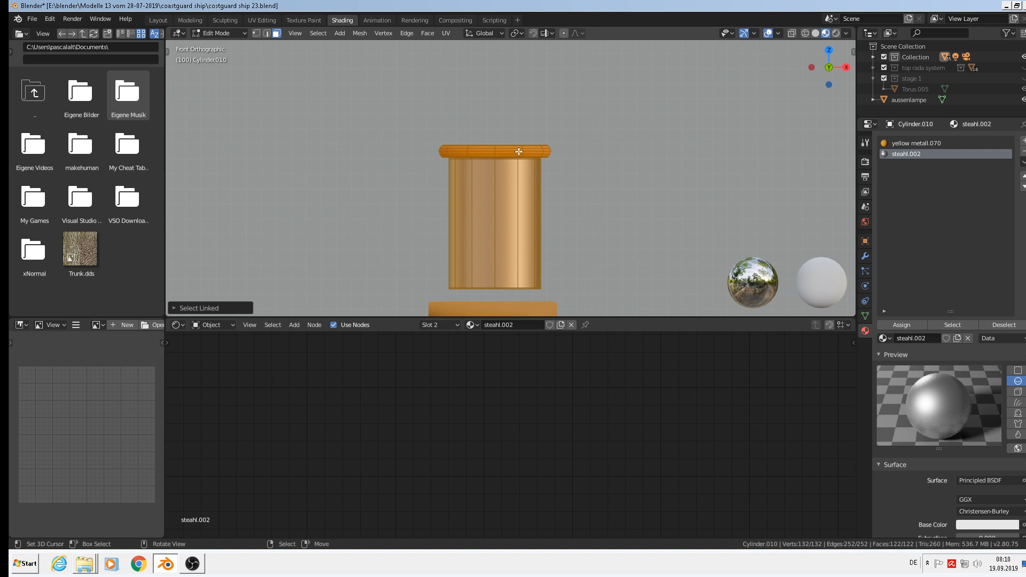
scroll(519, 151, "down", 3)
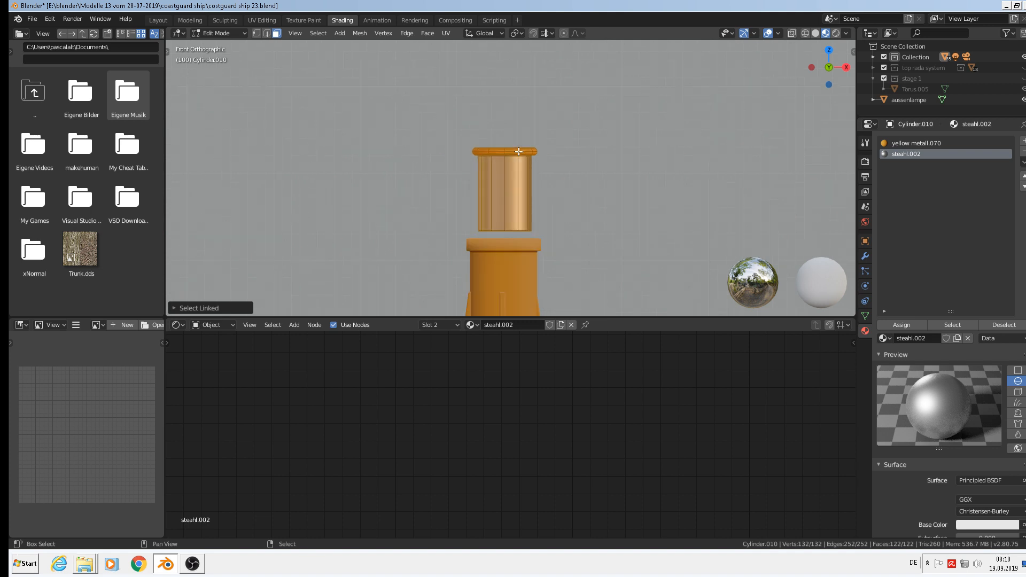
key("shift+d")
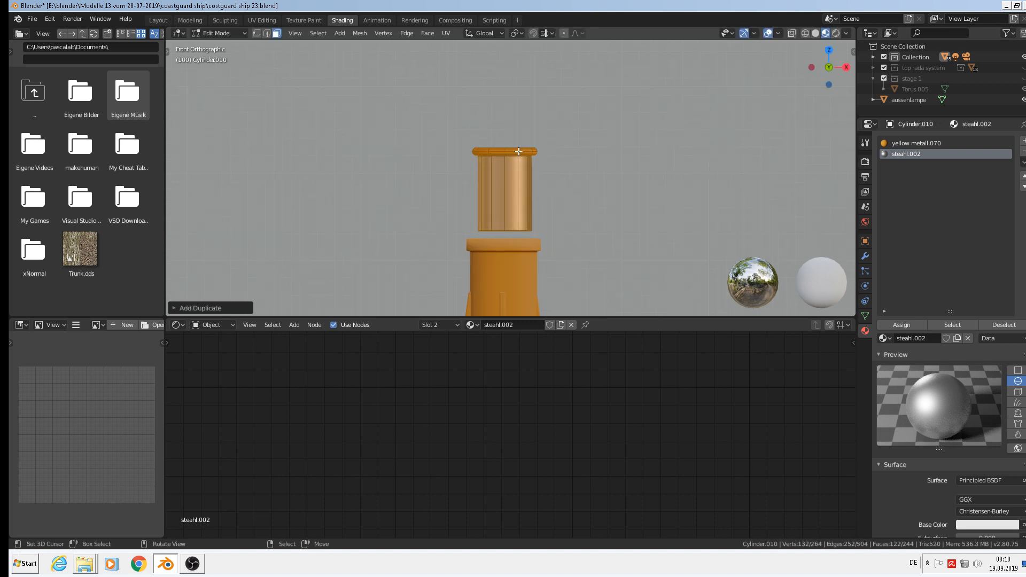
key("g")
key("z")
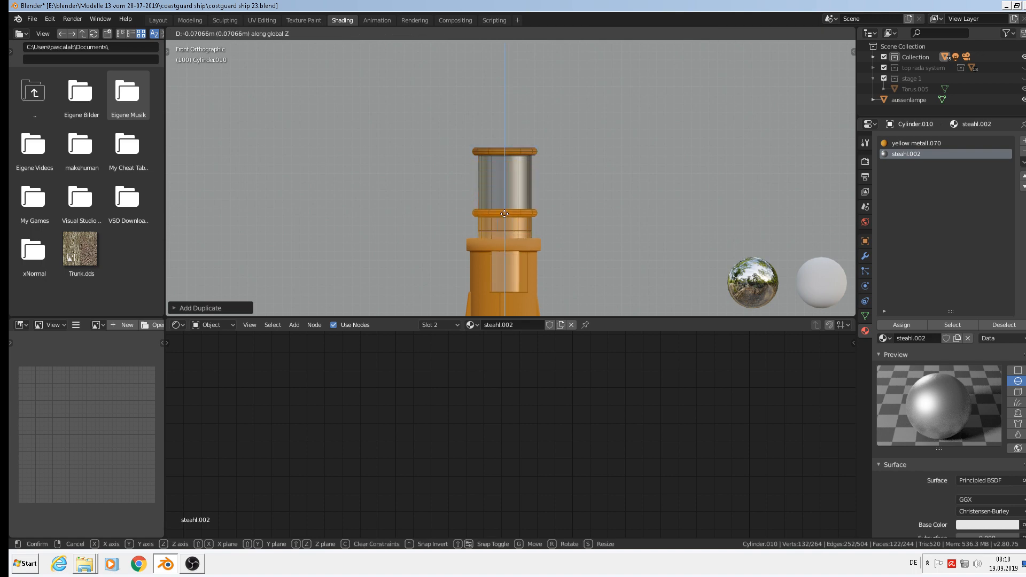
left_click(504, 234)
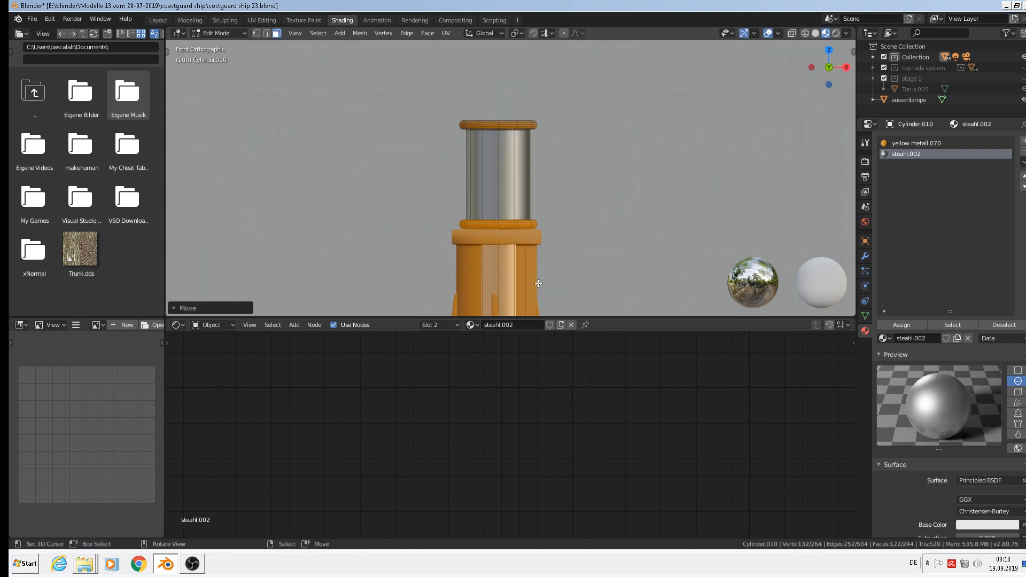
scroll(546, 122, "up", 5)
Delete the copied cylinder wall's vertices, leaving only the new ring.
left_click(546, 123, "alt")
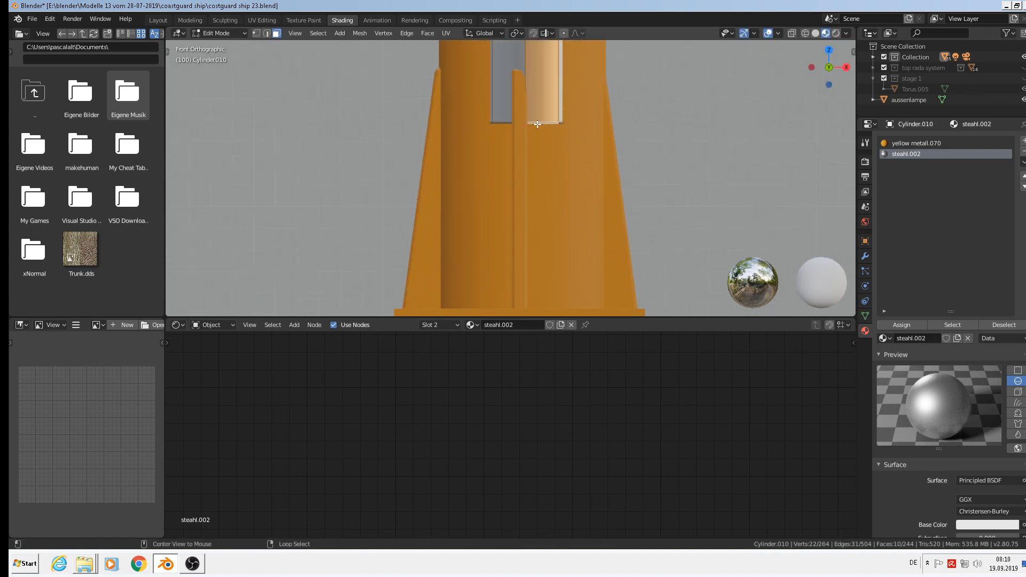
left_click(267, 33)
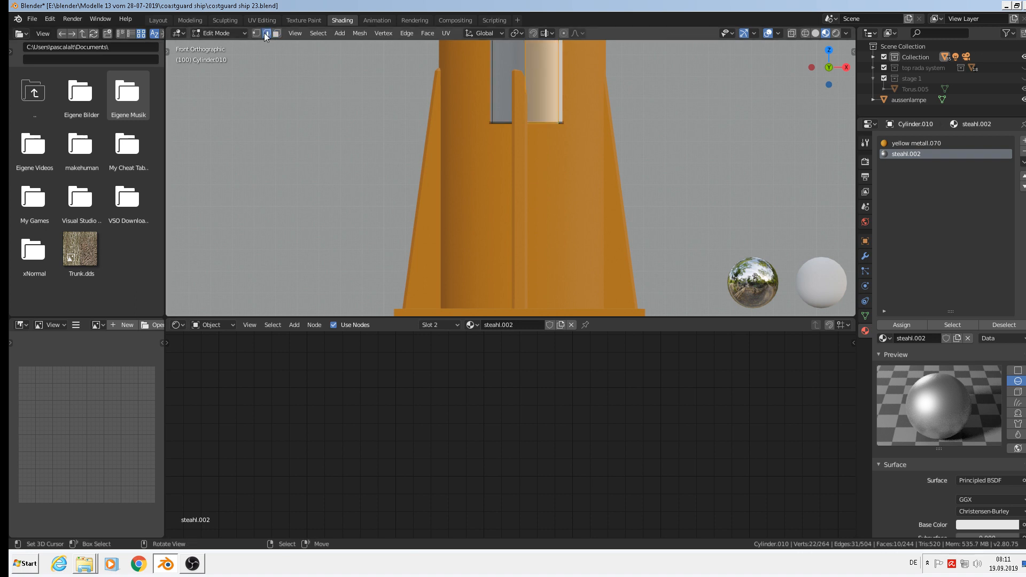
left_click(551, 123, "alt")
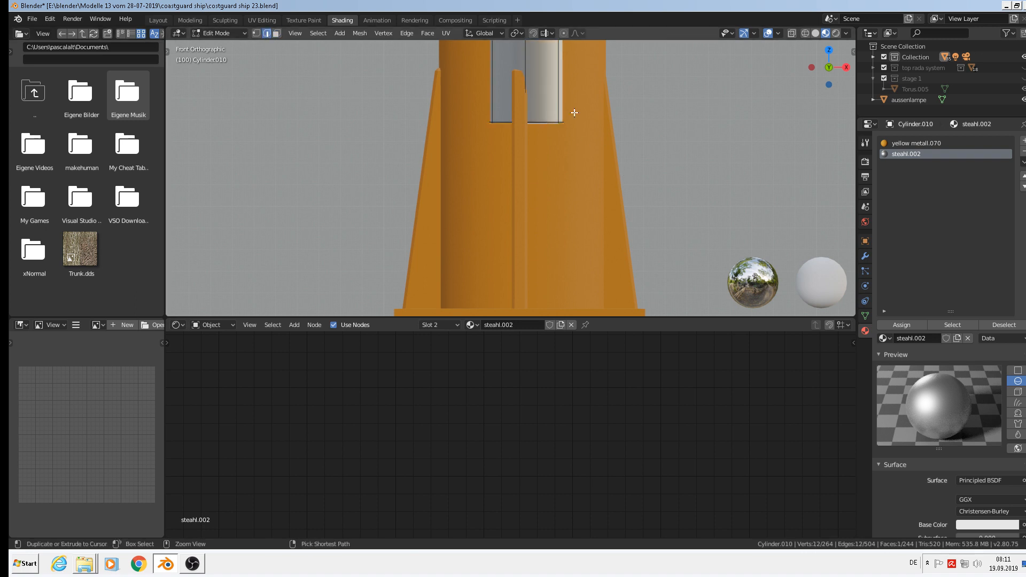
key("ctrl+KP_Add")
key("x")
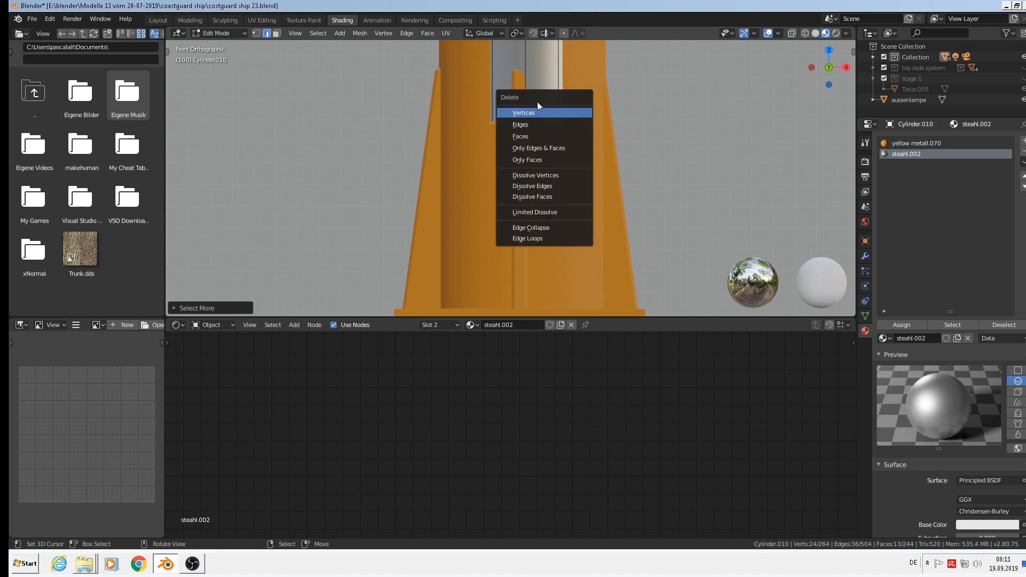
left_click(542, 113)
scroll(527, 142, "down", 4)
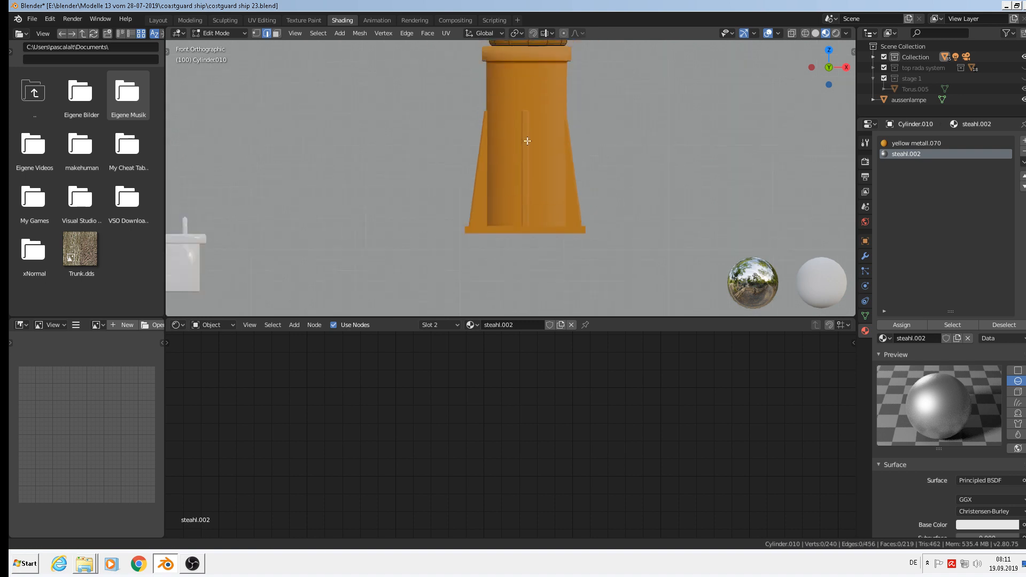
scroll(528, 161, "up", 6)
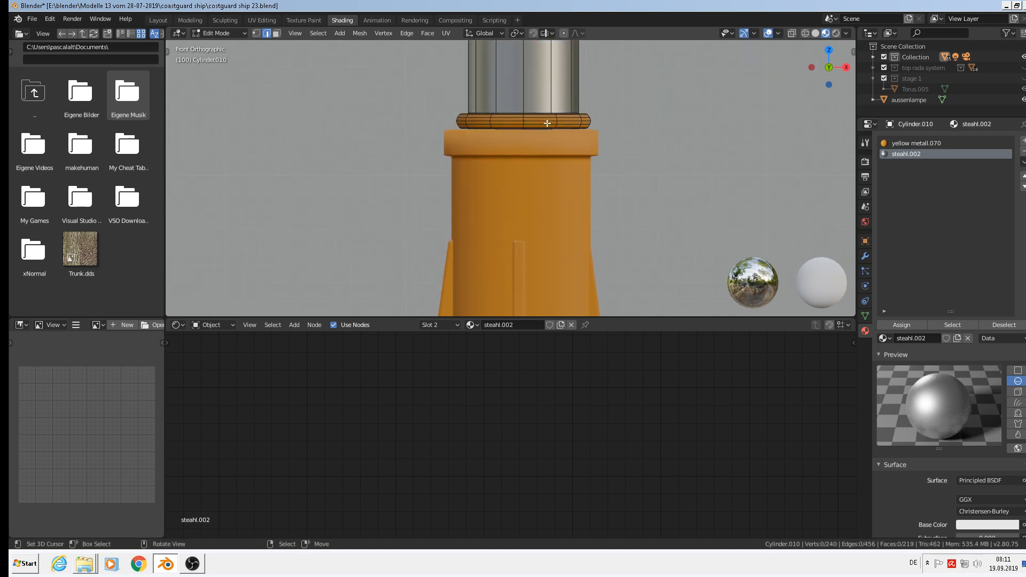
Scale the lower ring up to about 1.51 and delete its lower edge loop.
key("l")
key("s")
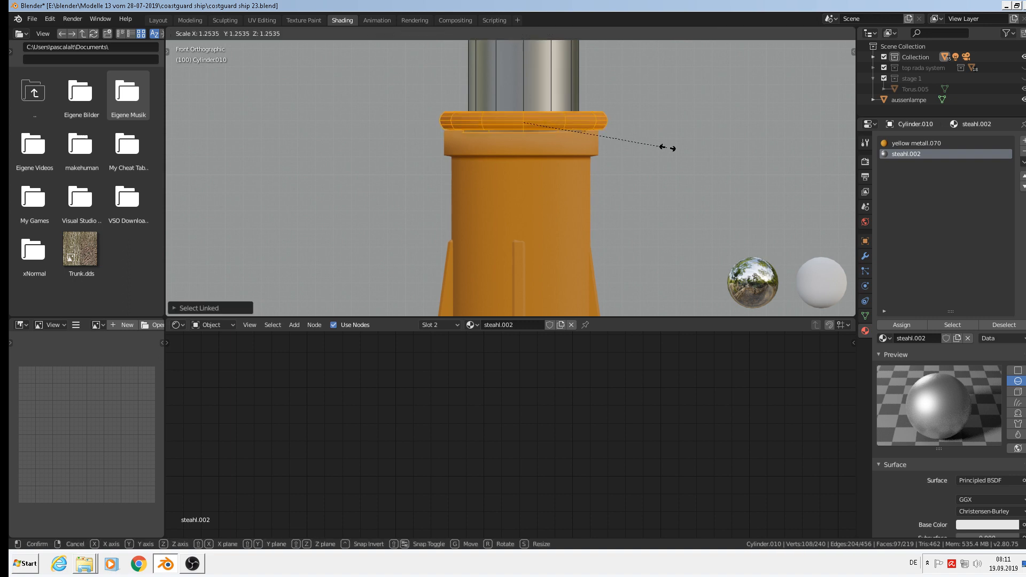
left_click(698, 147)
scroll(536, 124, "up", 4)
left_click(484, 146, "alt")
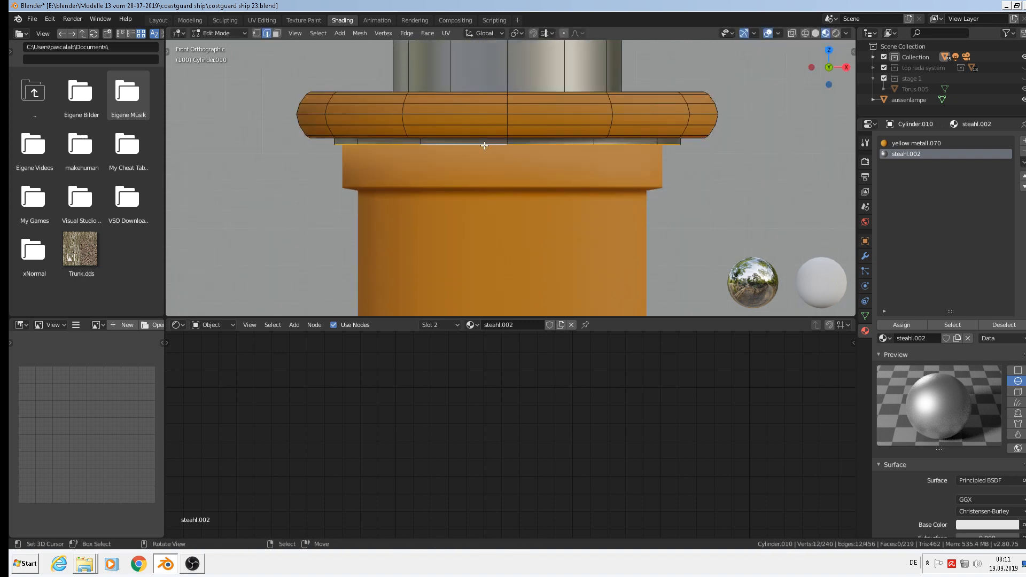
key("s")
key("Escape")
key("x")
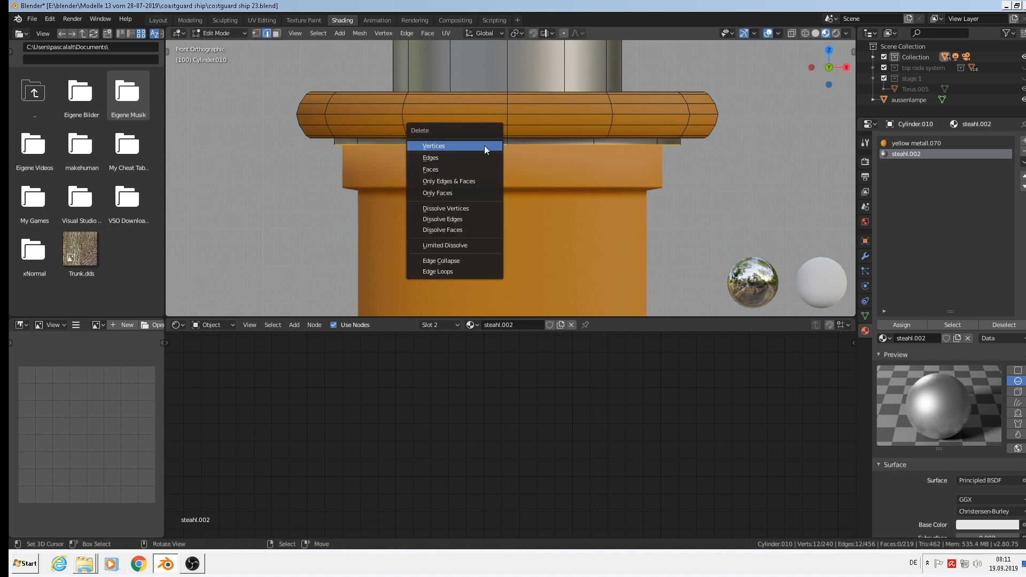
left_click(484, 145)
scroll(484, 146, "down", 3)
key("Tab")
scroll(524, 146, "down", 8)
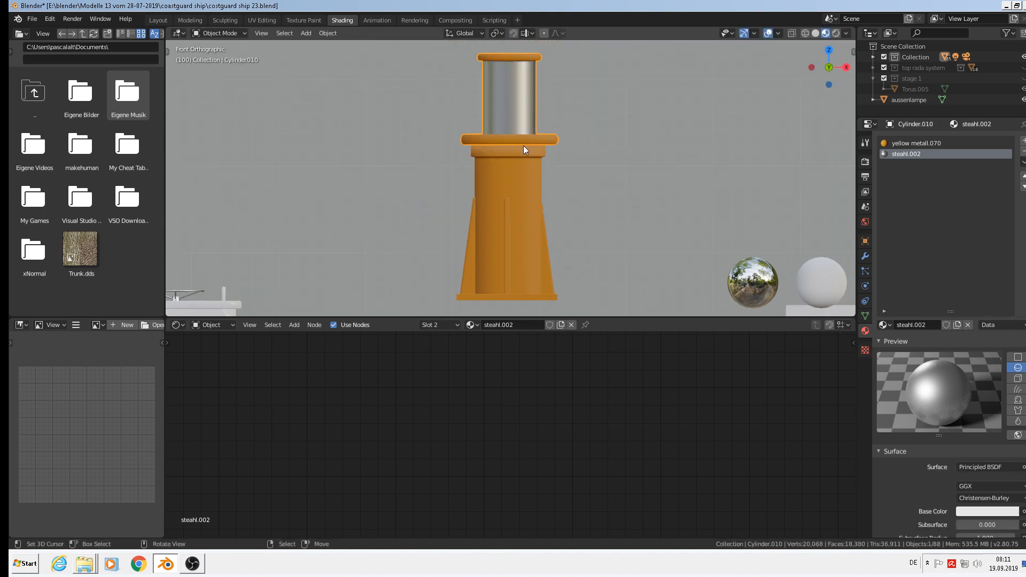
Switch from the Layout workspace to the Modeling workspace.
middle_click_drag(540, 148, 614, 166)
scroll(473, 114, "up", 5)
middle_click_drag(467, 107, 511, 109)
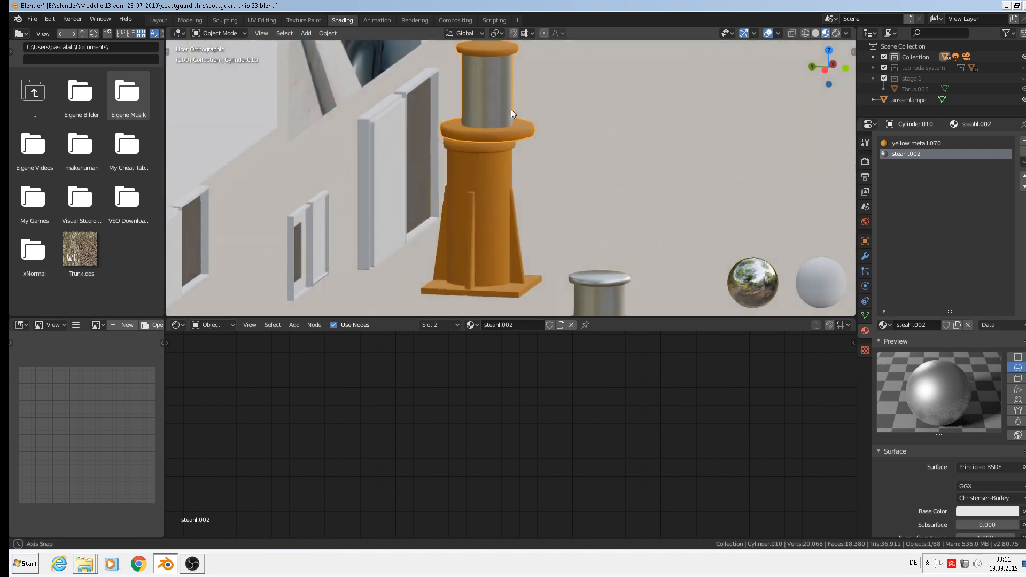
scroll(513, 106, "up", 4)
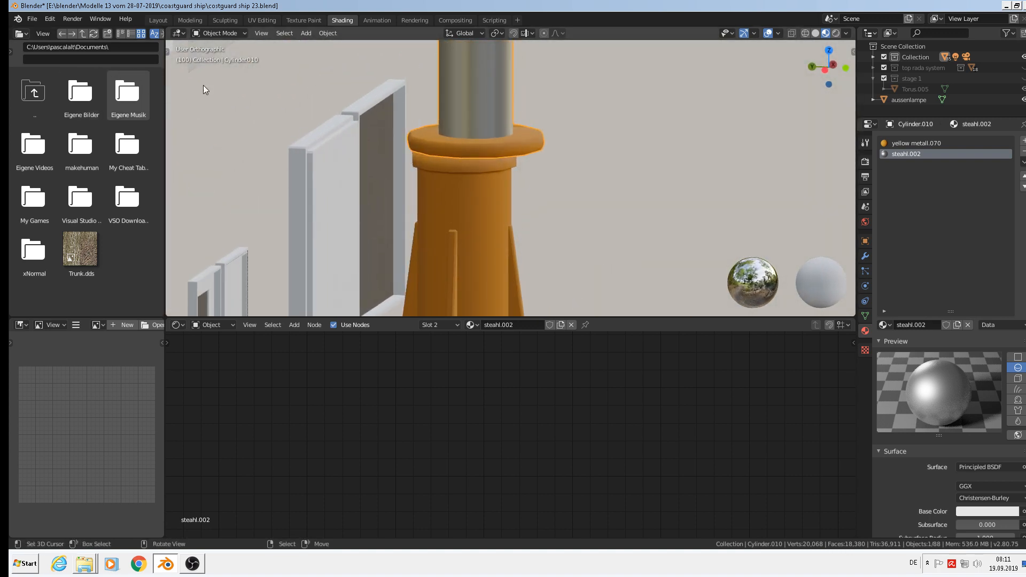
left_click(158, 19)
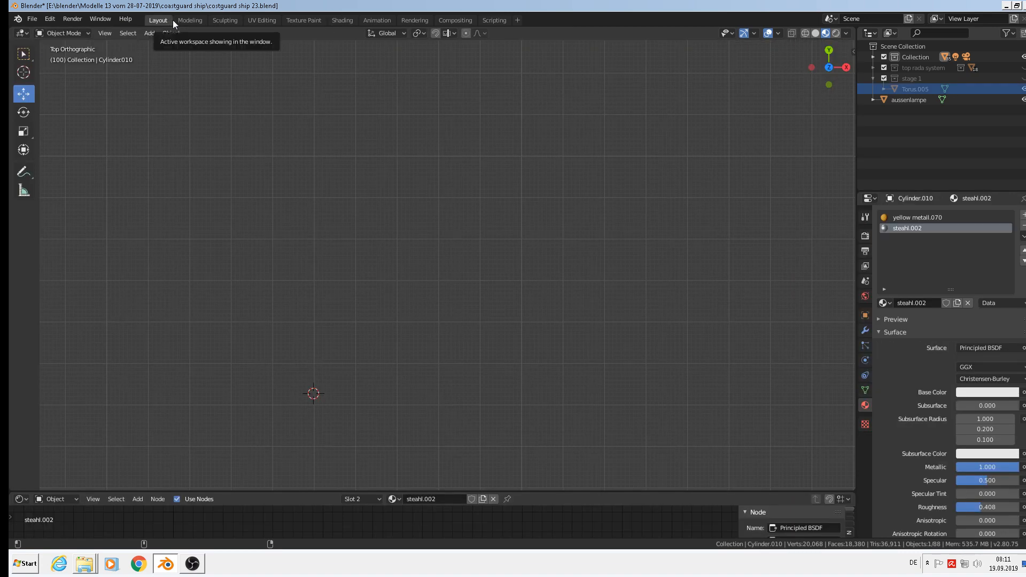
left_click(190, 21)
In Object Mode, shift the steel housing 0.00855 m along Y.
middle_click_drag(108, 179, 337, 165, "shift")
key("Tab")
scroll(390, 172, "up", 1)
middle_click_drag(398, 174, 514, 190)
scroll(348, 154, "up", 4)
middle_click_drag(347, 152, 363, 174)
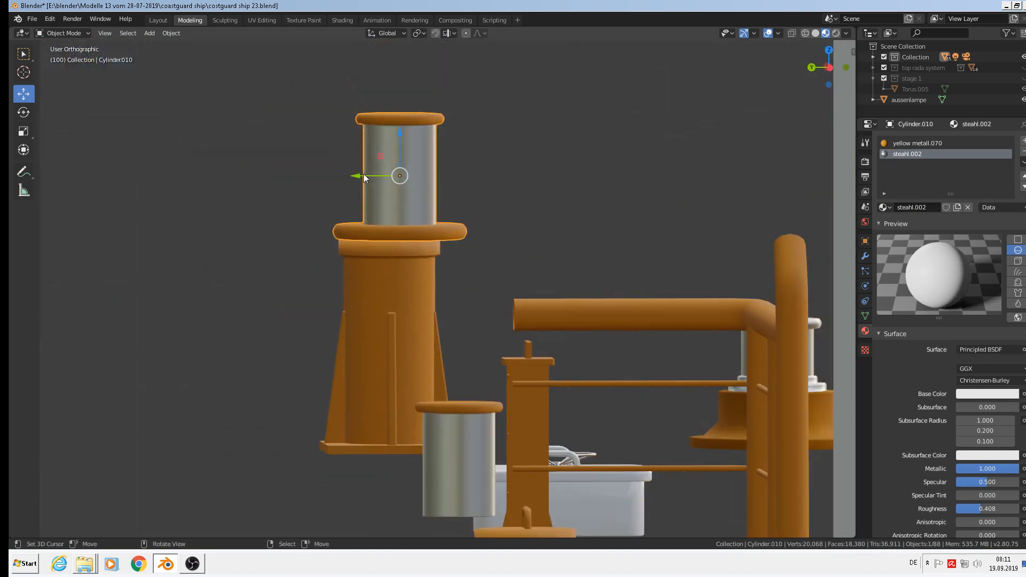
key("g")
key("y")
left_click_drag(351, 177, 352, 177)
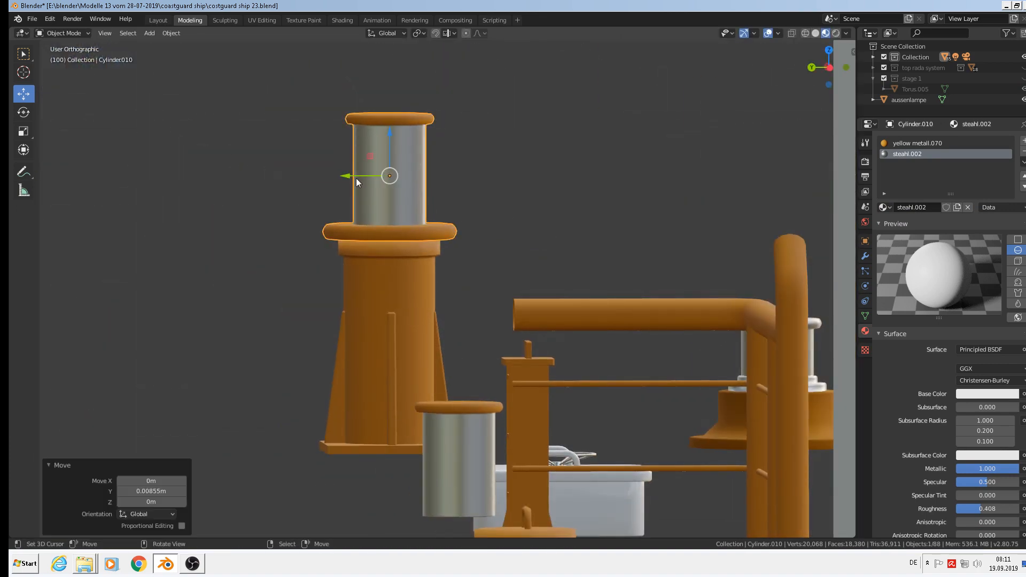
In front view, place the 3D cursor on the housing's upper front and open the Add menu.
middle_click_drag(487, 179, 373, 174)
key("KP_1")
scroll(412, 146, "up", 2)
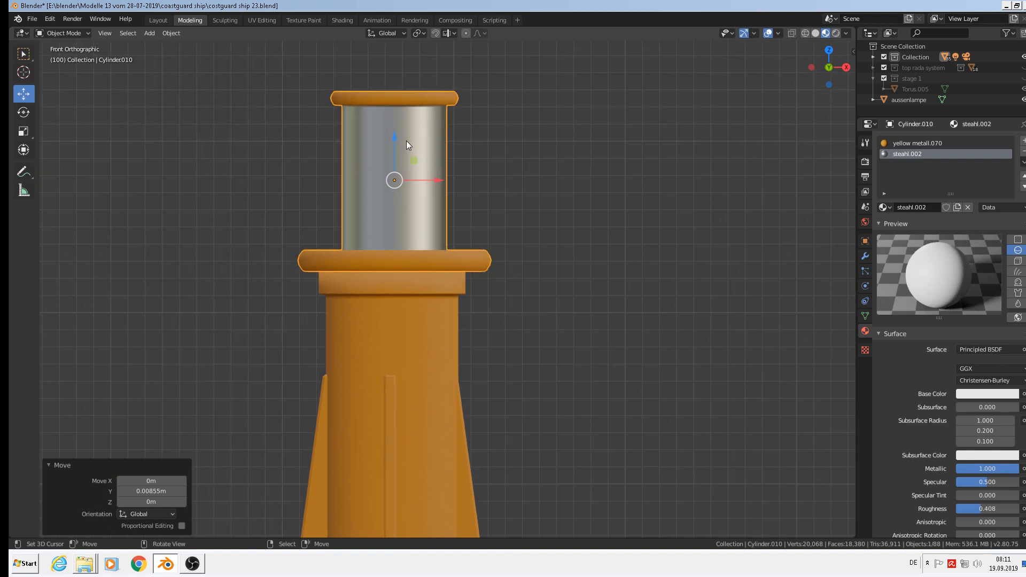
scroll(392, 142, "up", 1)
left_click(386, 145)
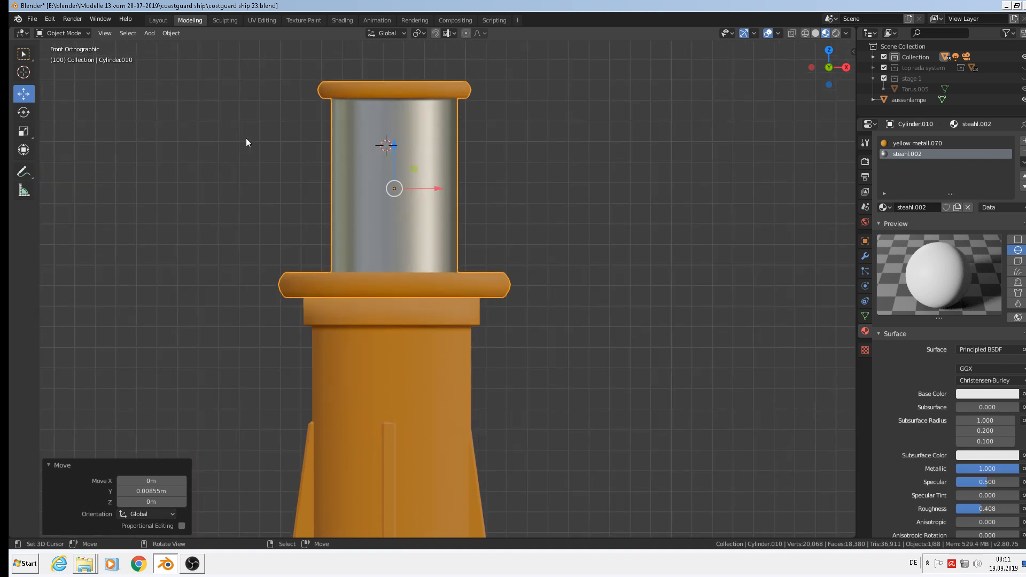
left_click(154, 34)
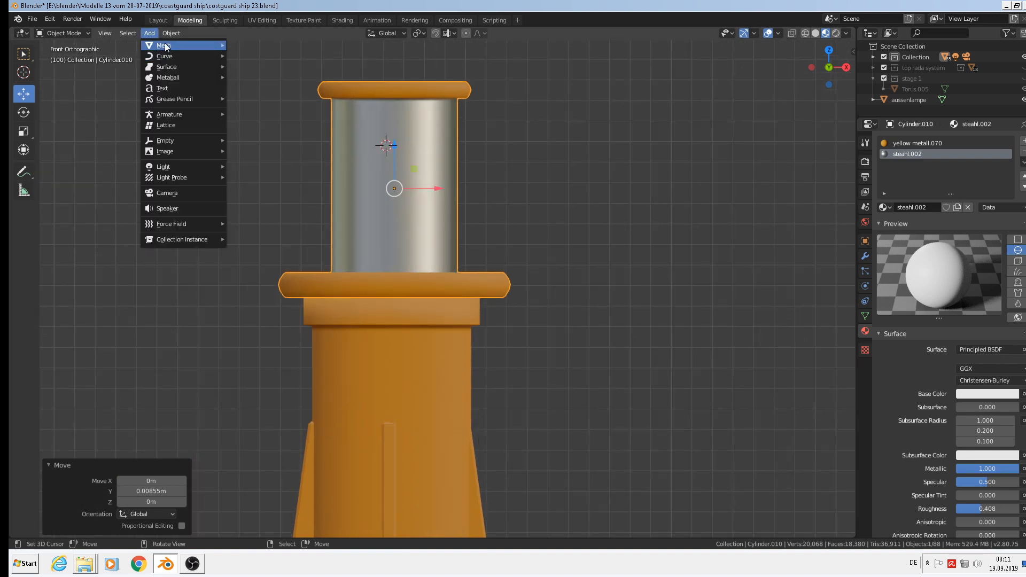
Add a cylinder and shrink it, then delete it to start over.
mouse_move(160, 46)
left_click(261, 102)
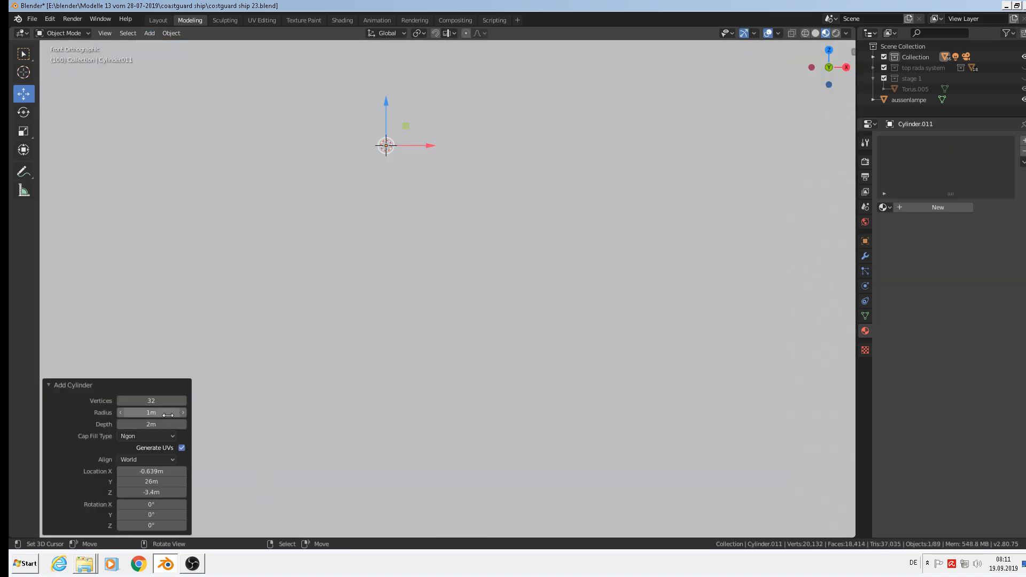
left_click_drag(162, 406, 162, 404)
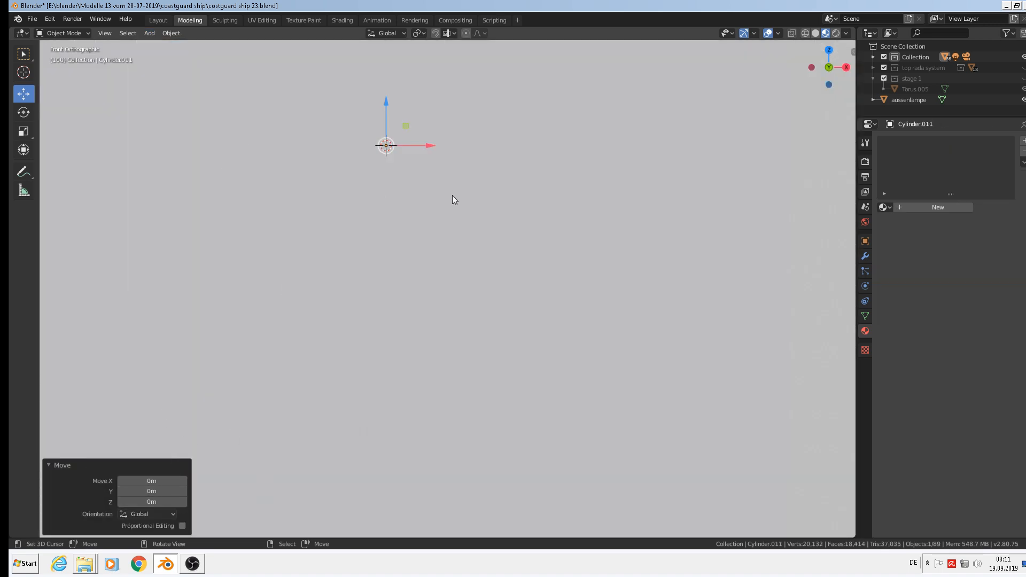
key("s")
left_click(419, 161)
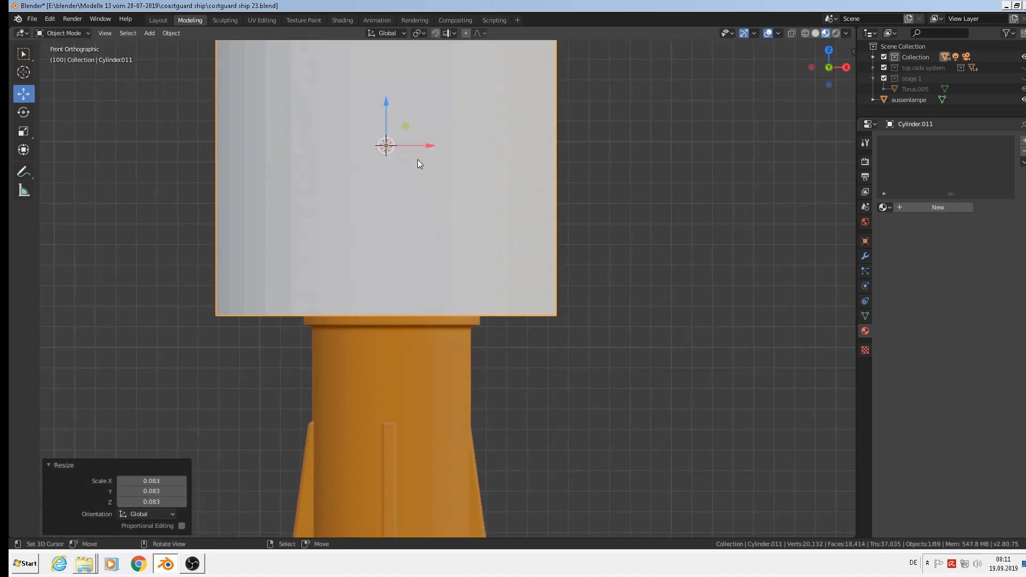
key("s")
key("x")
right_click(472, 204)
key("x")
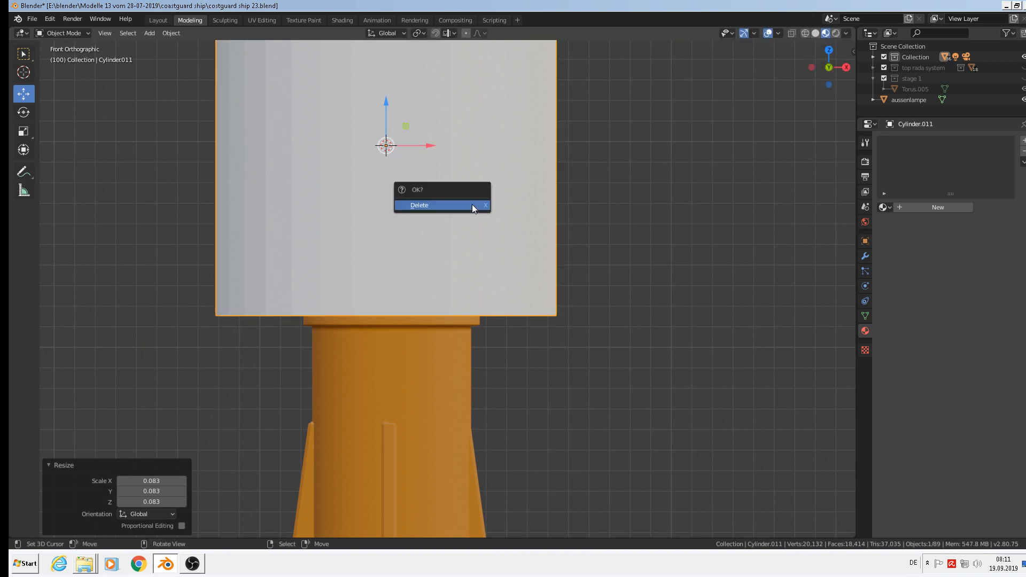
left_click(473, 204)
Add a fresh 8-vertex cylinder and scale it down small.
left_click(157, 33)
mouse_move(160, 46)
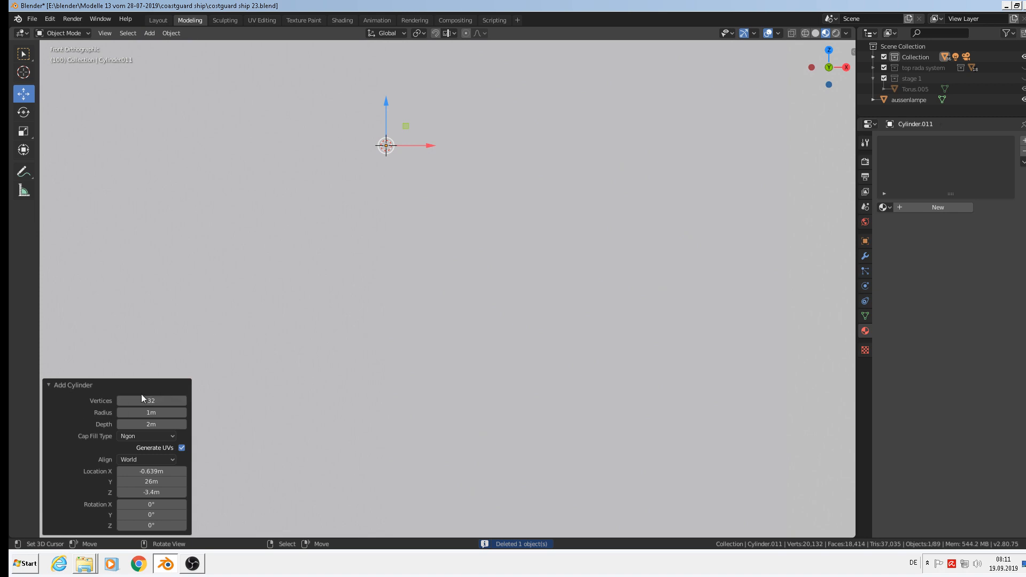
left_click(152, 400)
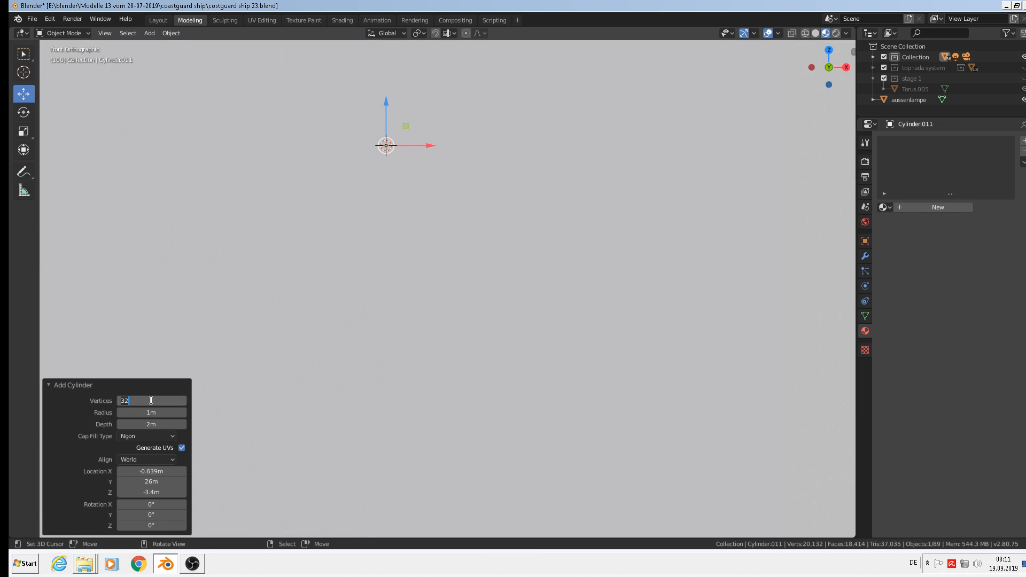
type("8s")
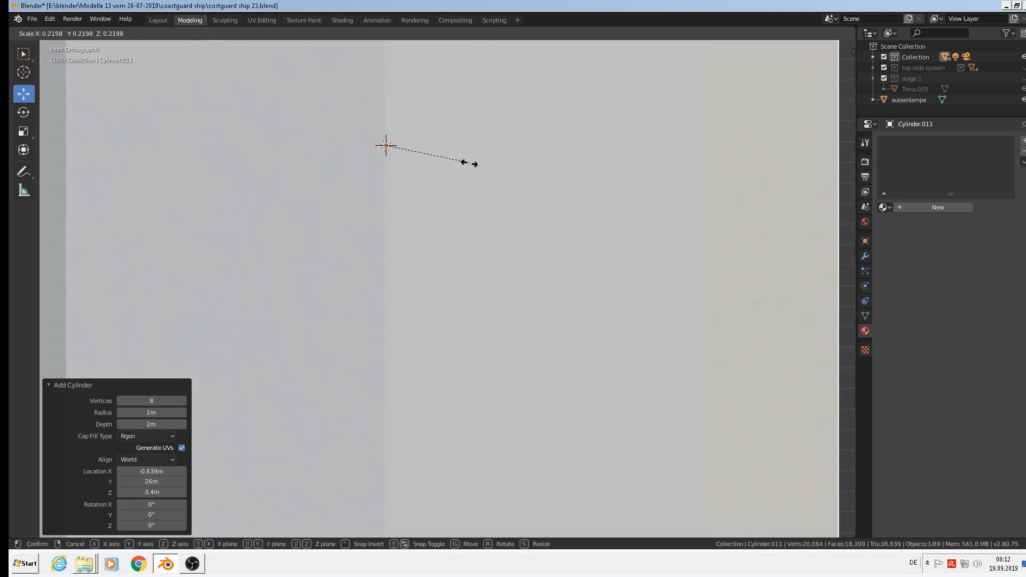
left_click(419, 161)
key("s")
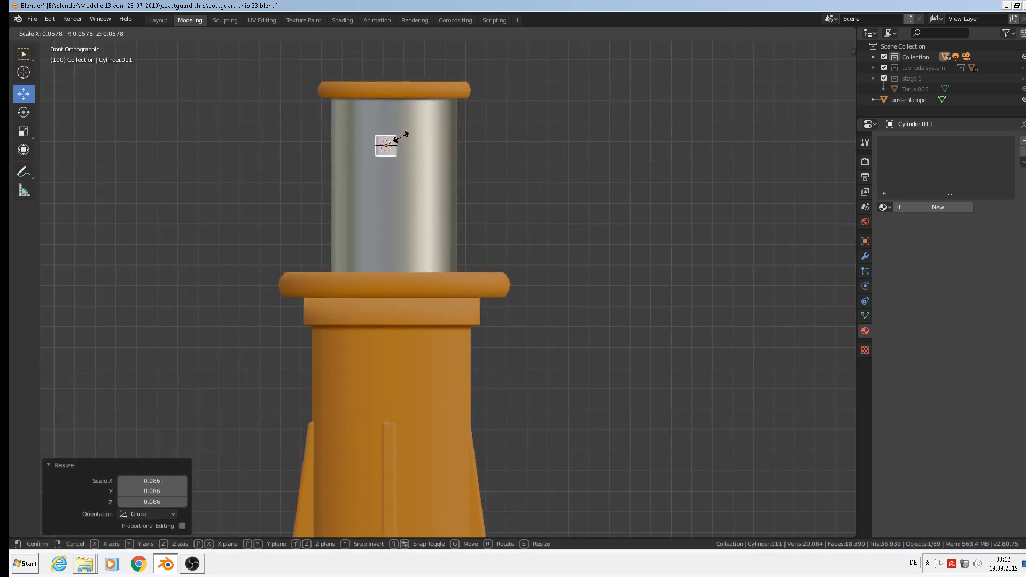
left_click(431, 169)
Rotate the small cylinder 90° about Y and begin scaling it along X.
key("r")
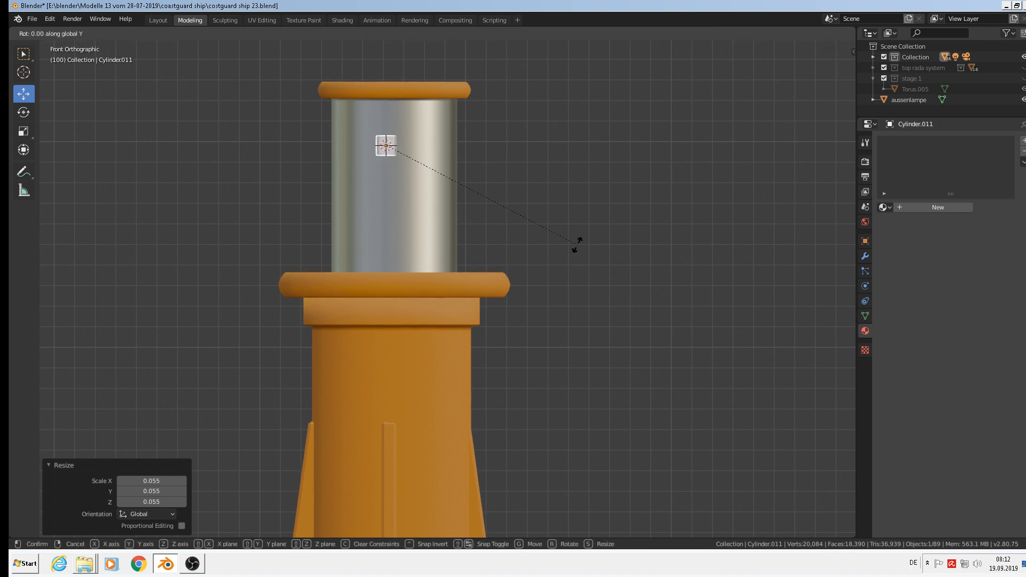
key("y")
key("9")
key("0")
key("Return")
key("s")
key("x")
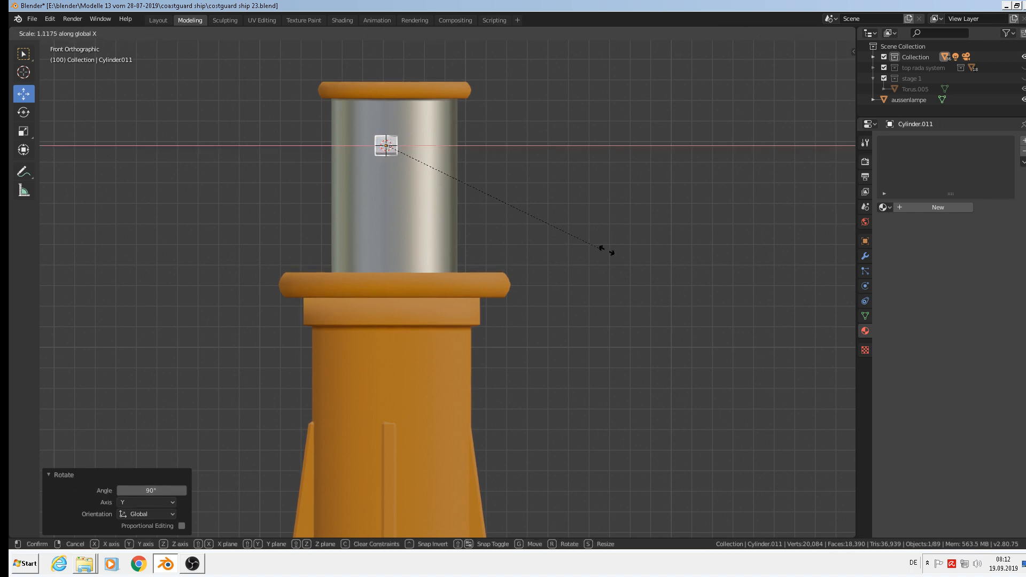
Finish stretching the rod along X and shift it along Y into the bollard head.
left_click(614, 401)
scroll(499, 166, "up", 2)
mouse_move(478, 179)
middle_mouse_down()
mouse_move(518, 194)
mouse_move(483, 201)
mouse_move(459, 179)
middle_mouse_up()
left_click_drag(275, 121, 169, 105)
middle_click_drag(158, 101, 111, 94)
scroll(402, 195, "down", 4)
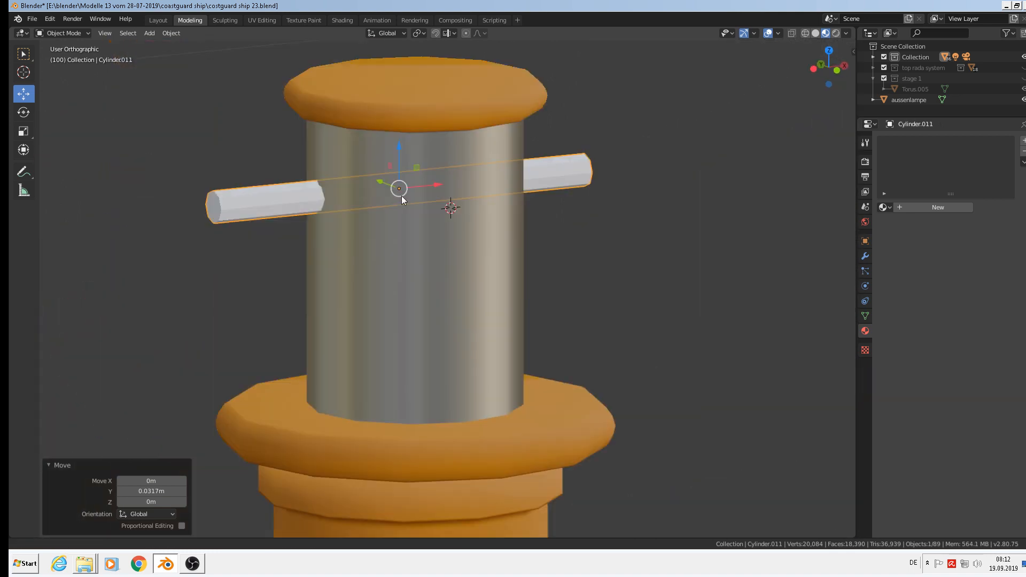
scroll(336, 203, "up", 4)
Add loop cuts near both ends of the rod in Edit Mode.
key("Tab")
scroll(320, 245, "up", 2)
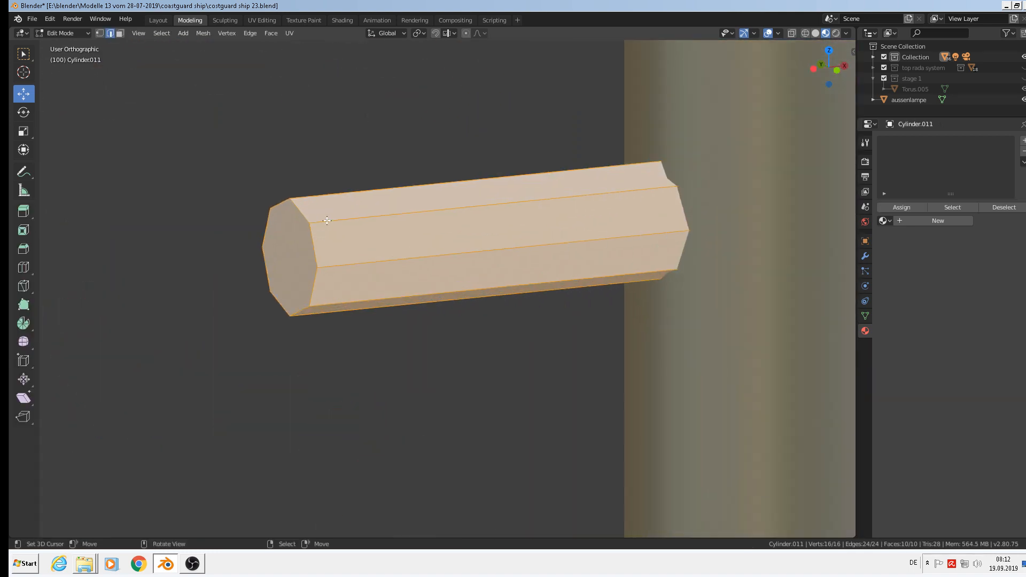
key("ctrl+r")
left_click(379, 224)
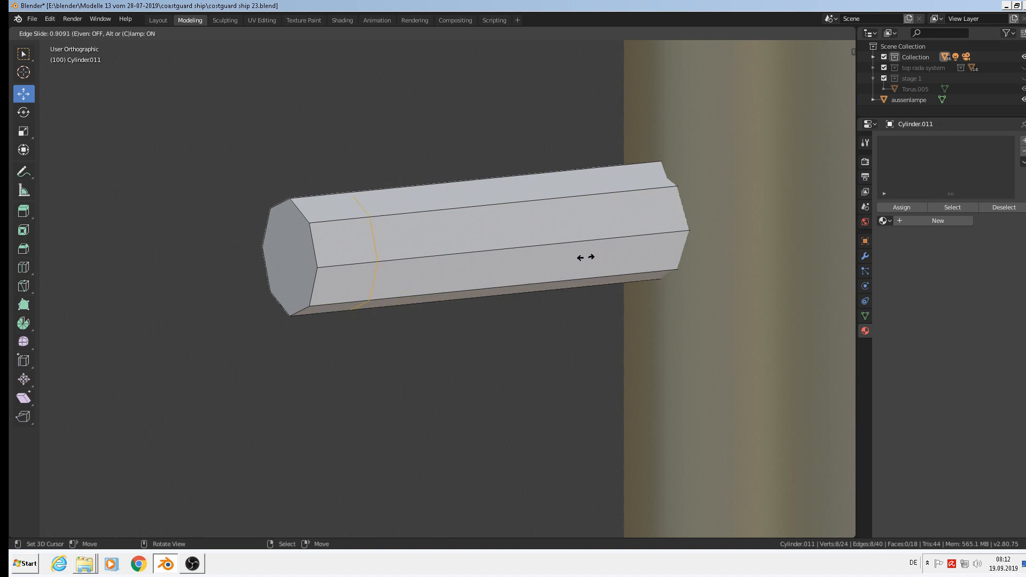
left_click(540, 254)
scroll(683, 254, "down", 5)
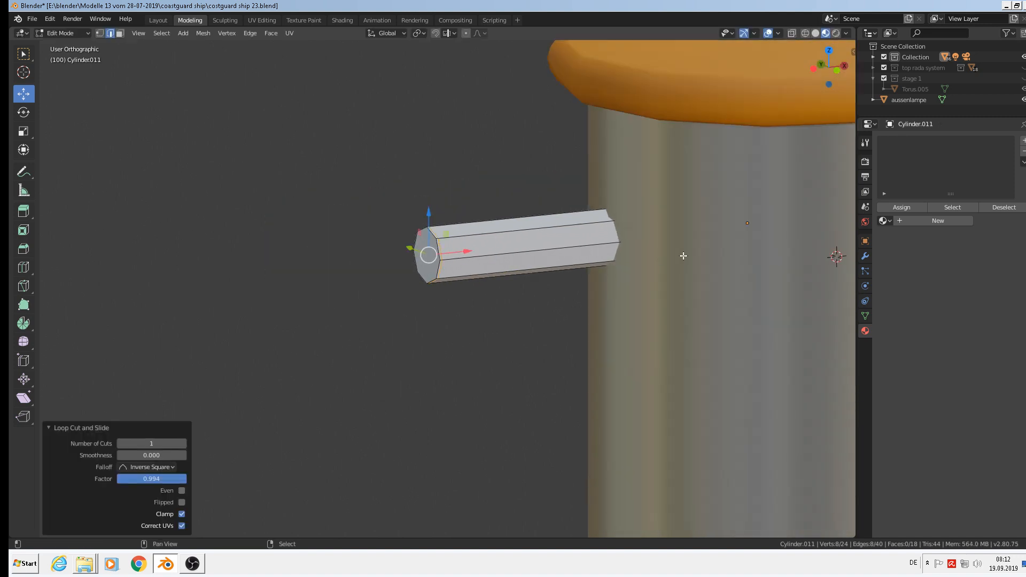
scroll(712, 263, "up", 2)
middle_click_drag(713, 264, 772, 282)
key("ctrl+r")
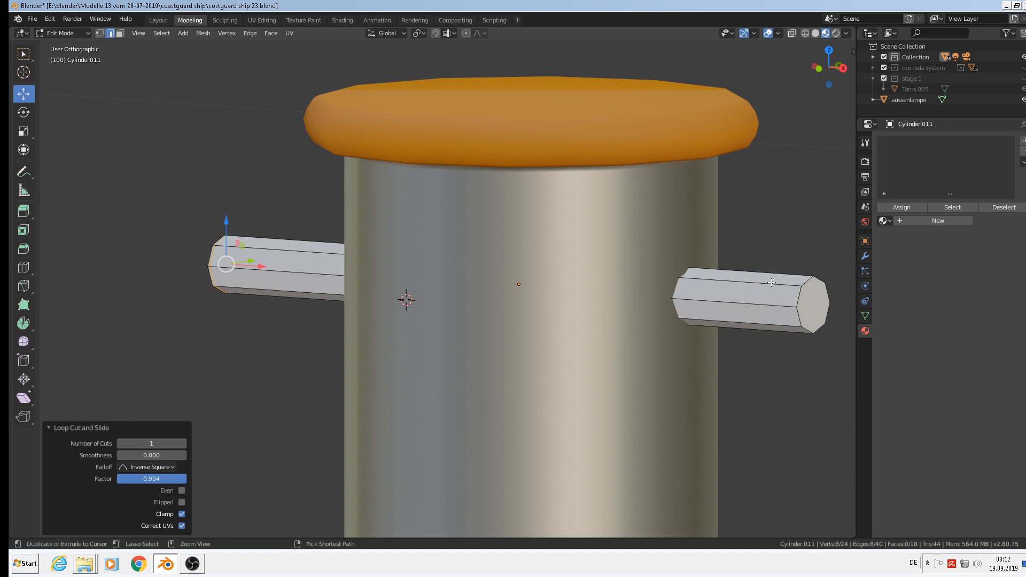
left_click(772, 282)
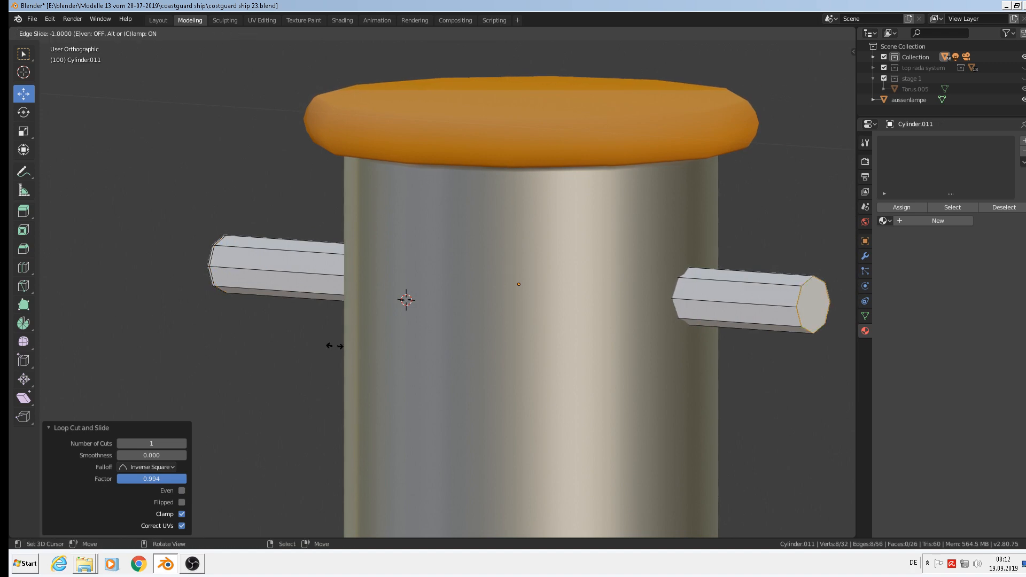
left_click(246, 310)
Inset the rim of the rod's right end face.
middle_click_drag(654, 319, 322, 204, "shift")
scroll(460, 207, "up", 6)
left_click(491, 114, "alt")
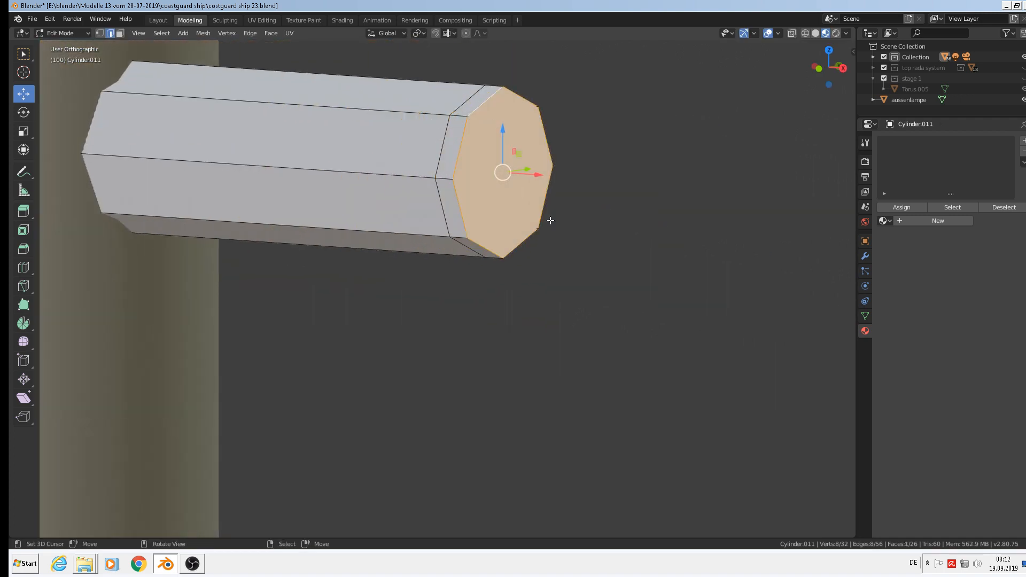
key("i")
left_click(621, 316)
scroll(614, 315, "down", 3)
Bevel the edge loop at the rod's left end.
middle_click_drag(325, 307, 250, 284, "shift")
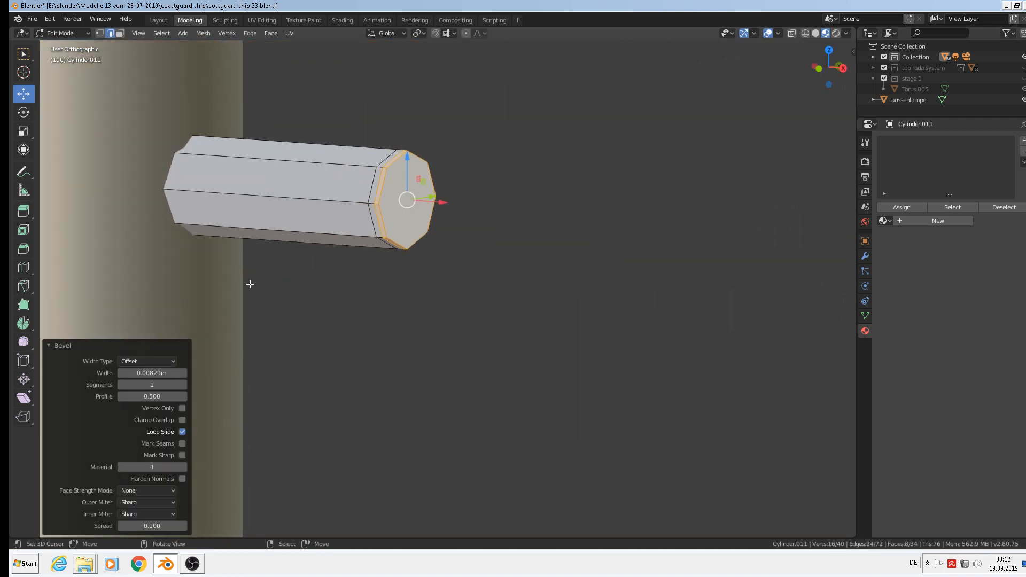
scroll(250, 285, "down", 1)
middle_click_drag(176, 220, 726, 223, "shift")
middle_click_drag(140, 178, 279, 221, "shift")
right_click(194, 186, "alt")
scroll(280, 221, "up", 4)
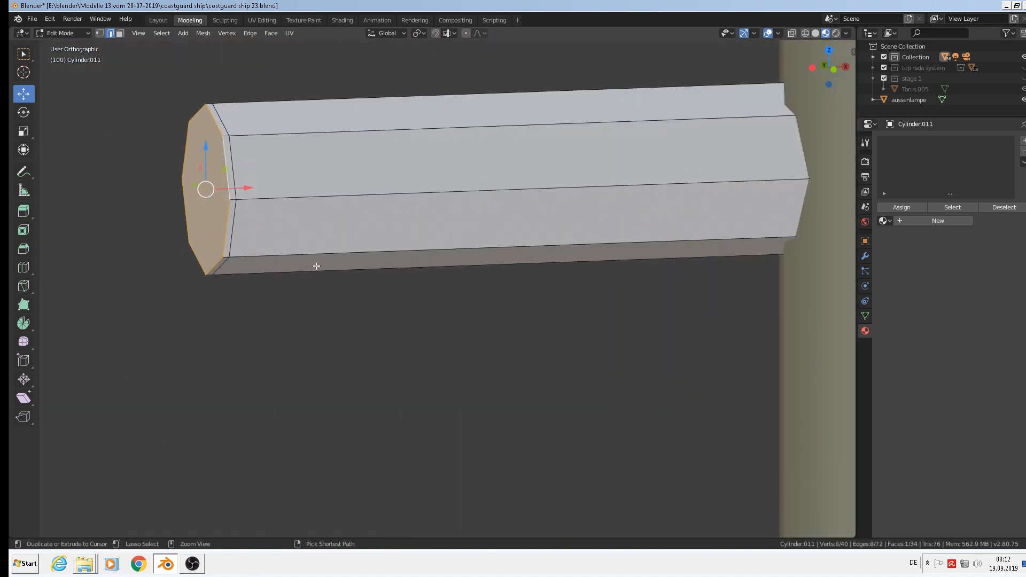
key("ctrl+b")
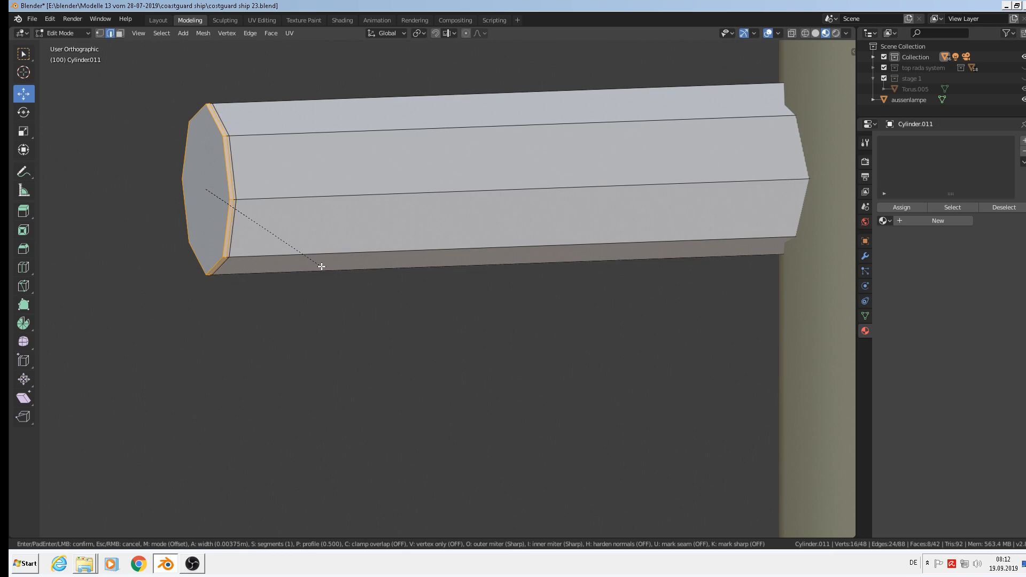
left_click(322, 266)
scroll(323, 266, "down", 7)
Shade the whole rod smooth in Object Mode.
key("Tab")
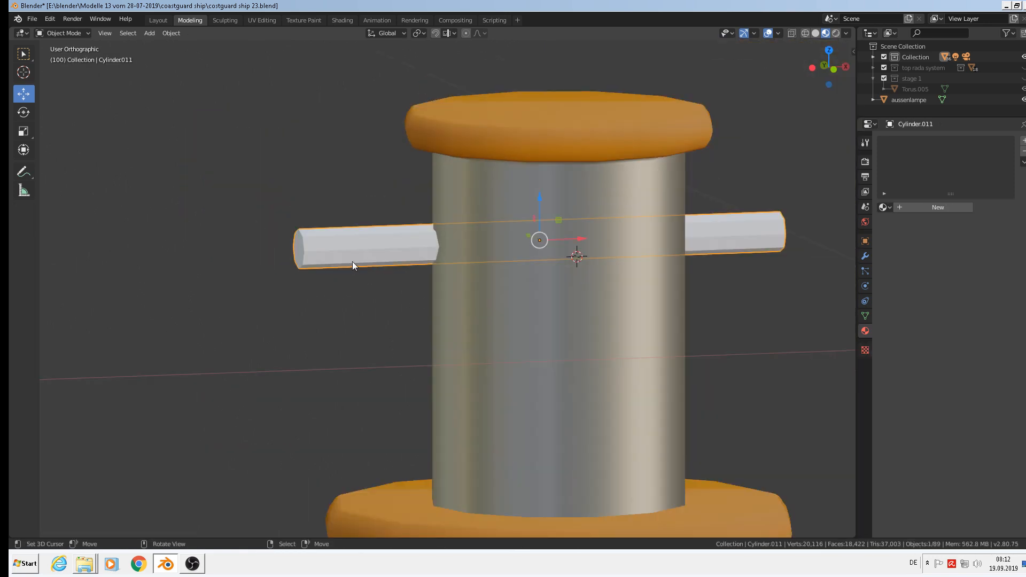
left_click(172, 33)
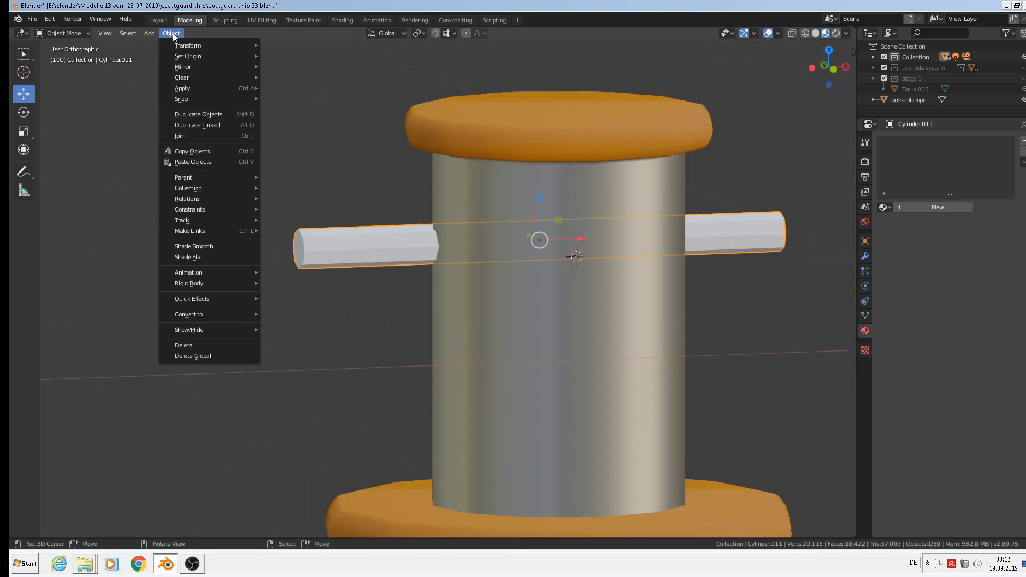
left_click(188, 246)
scroll(574, 257, "down", 2)
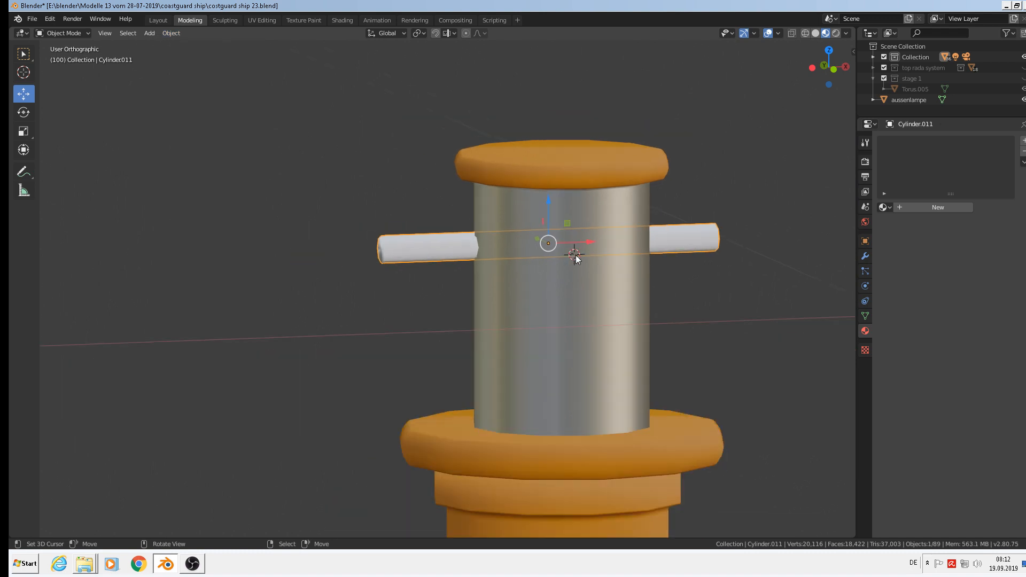
scroll(535, 258, "up", 3)
scroll(376, 265, "up", 5)
Set the rod's left end face to flat shading.
key("Tab")
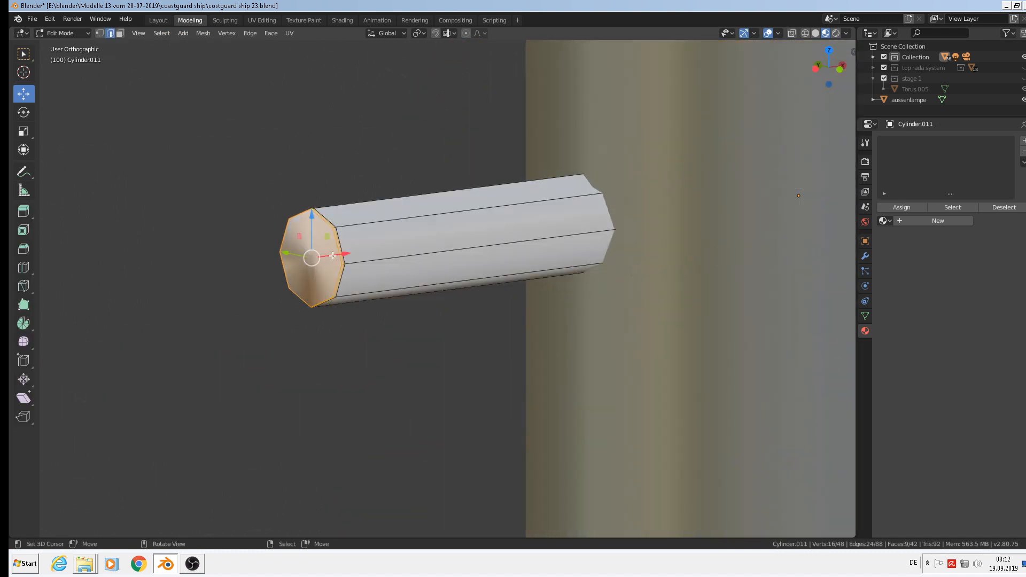
left_click(120, 33)
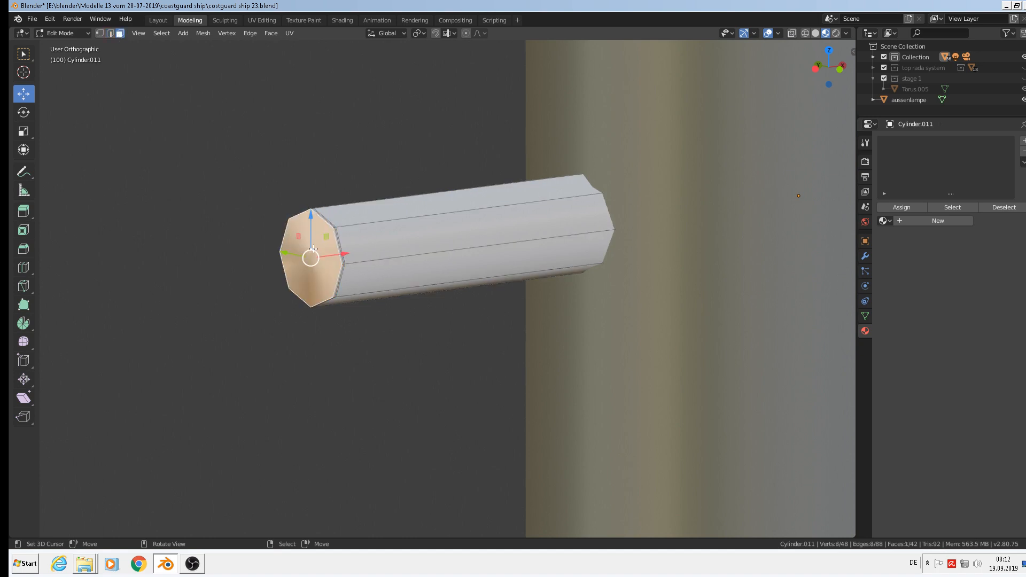
left_click(271, 33)
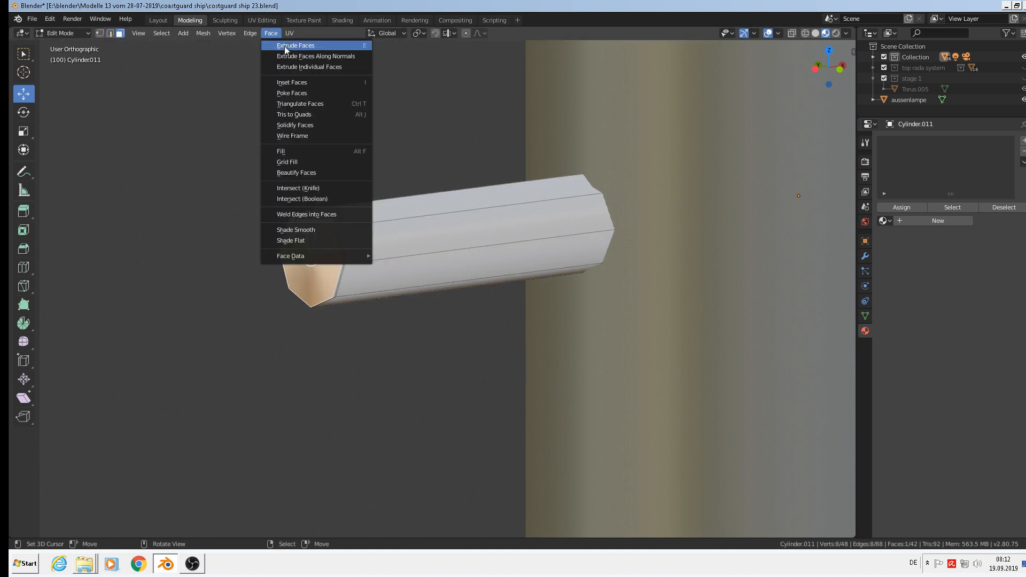
left_click(315, 238)
key("Tab")
scroll(486, 285, "down", 3)
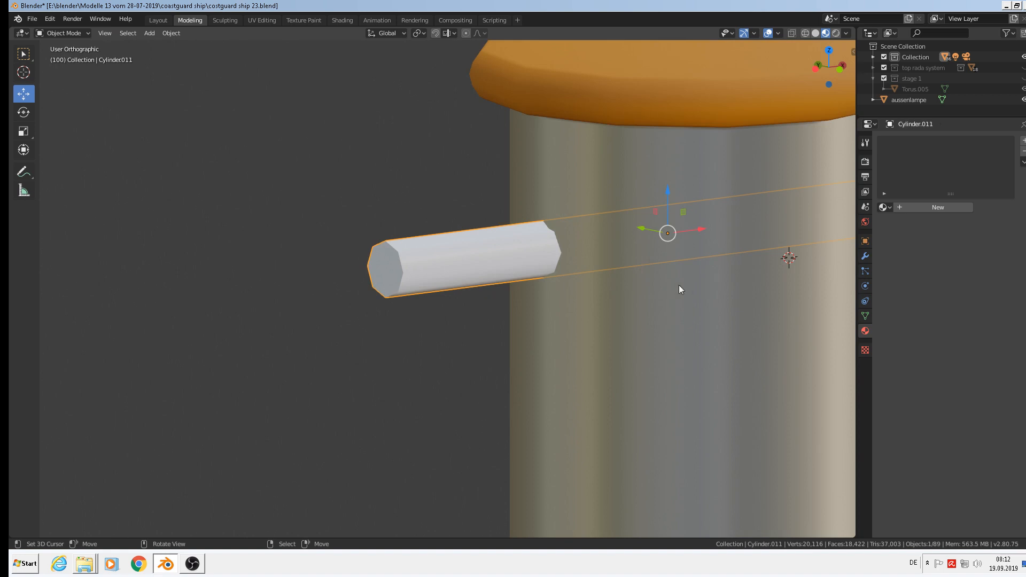
Set the rod's right end face to flat shading as well.
scroll(679, 284, "down", 3)
middle_click_drag(679, 285, 735, 291)
scroll(736, 290, "up", 3)
key("Tab")
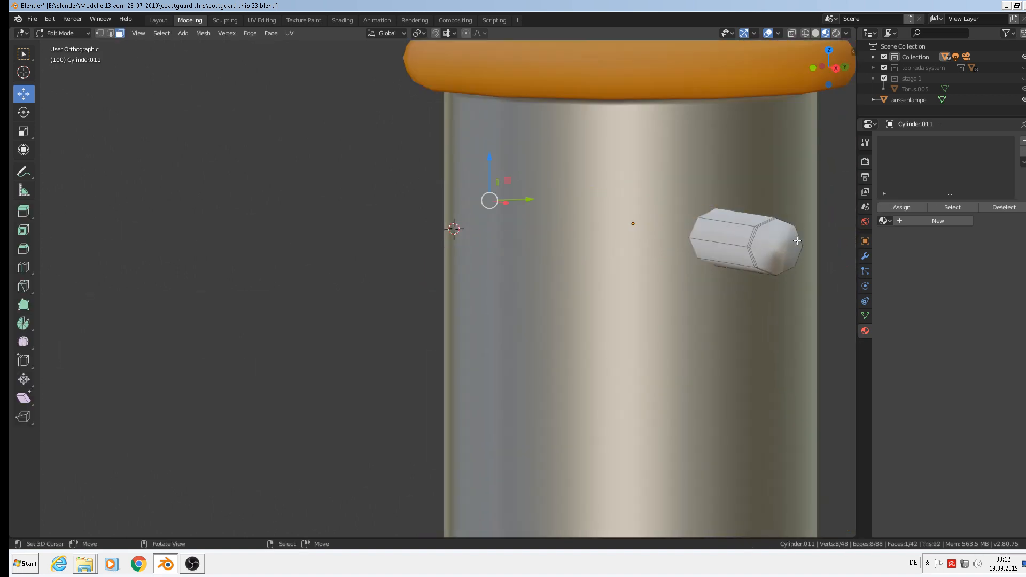
left_click(271, 33)
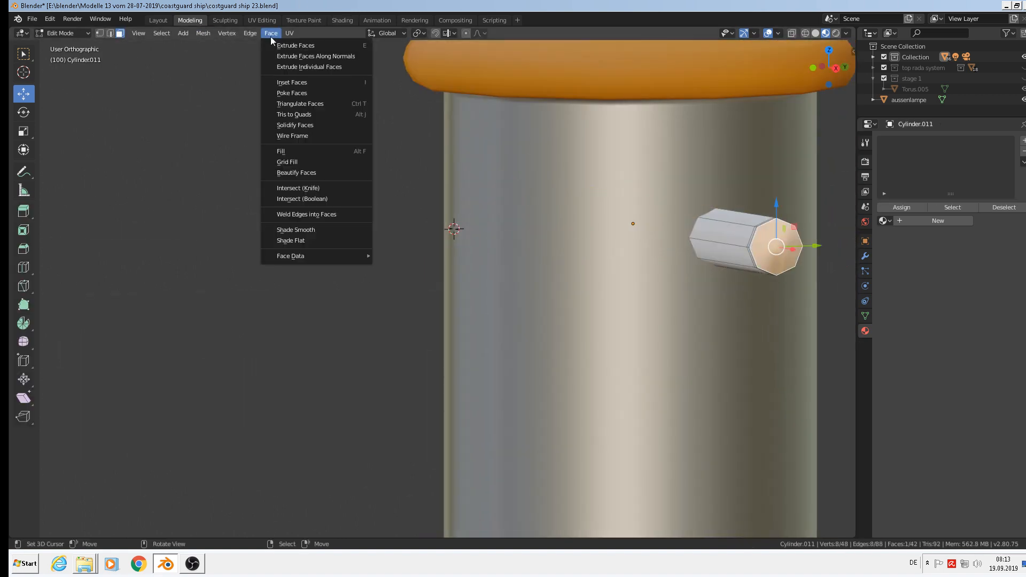
left_click(312, 240)
middle_click_drag(588, 235, 710, 231)
key("Tab")
scroll(652, 213, "down", 2)
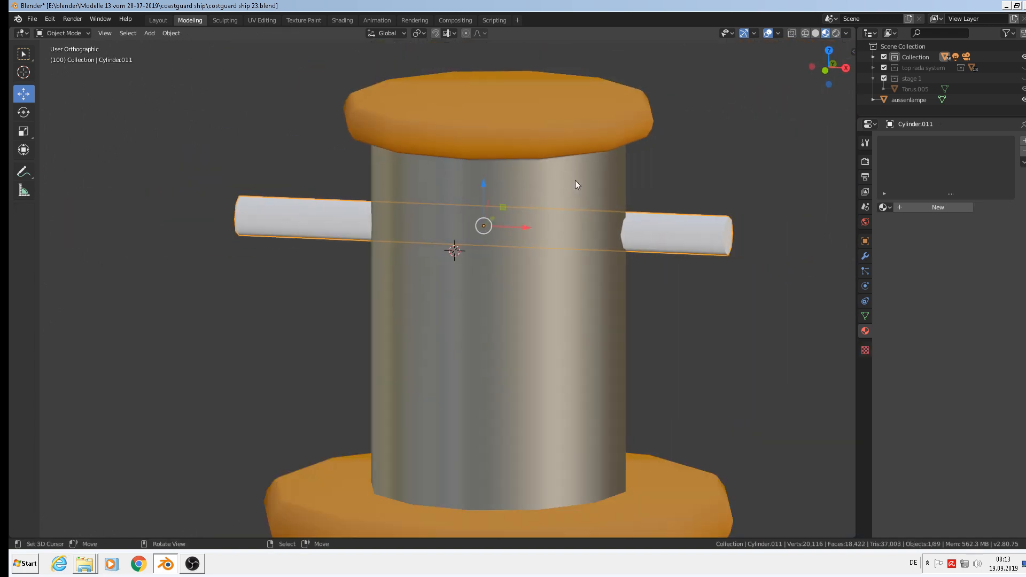
Assign the existing 'steahl' material to the crossbar rod.
left_click(578, 181)
left_click(714, 238)
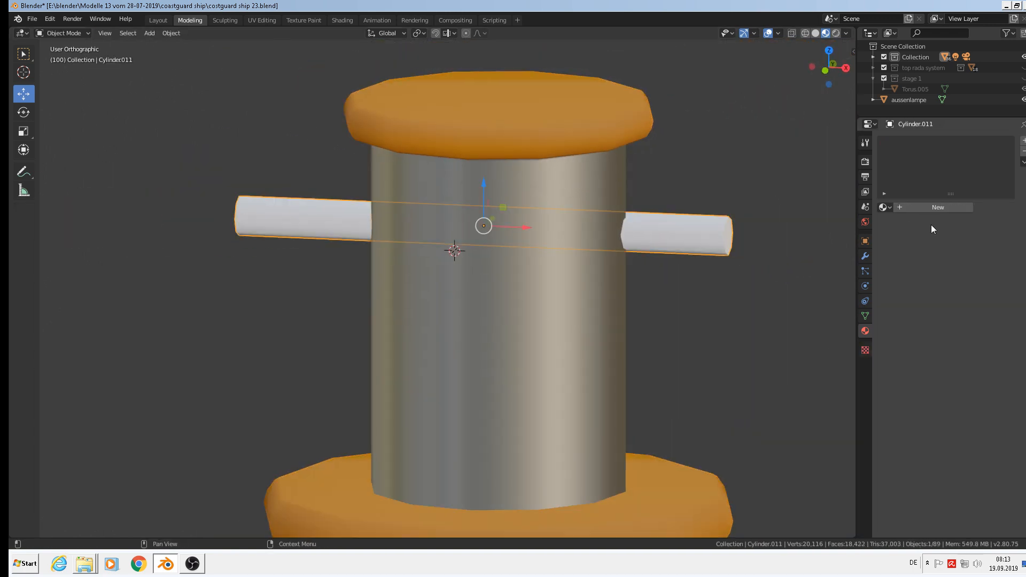
left_click(884, 207)
type("st")
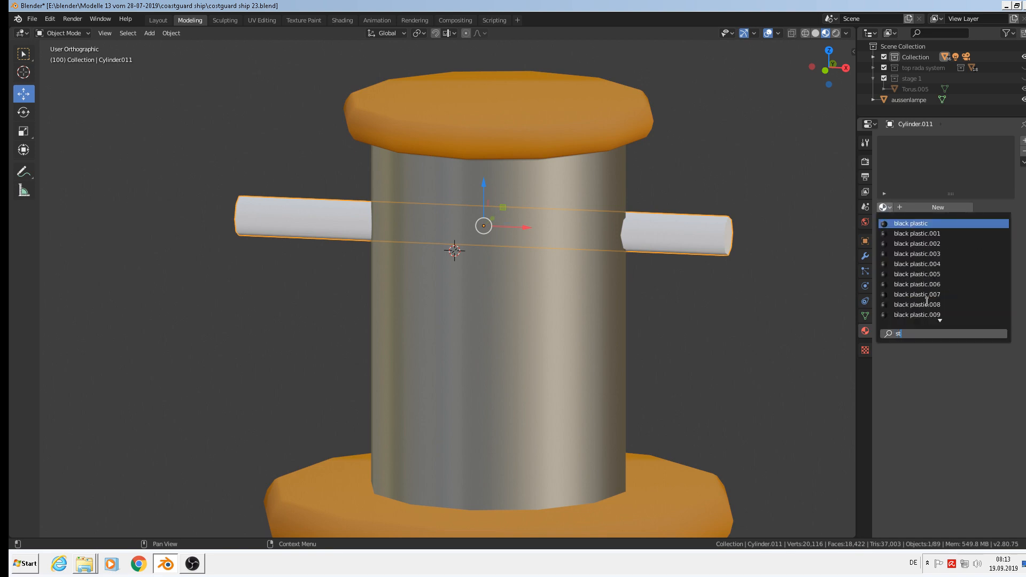
type("e")
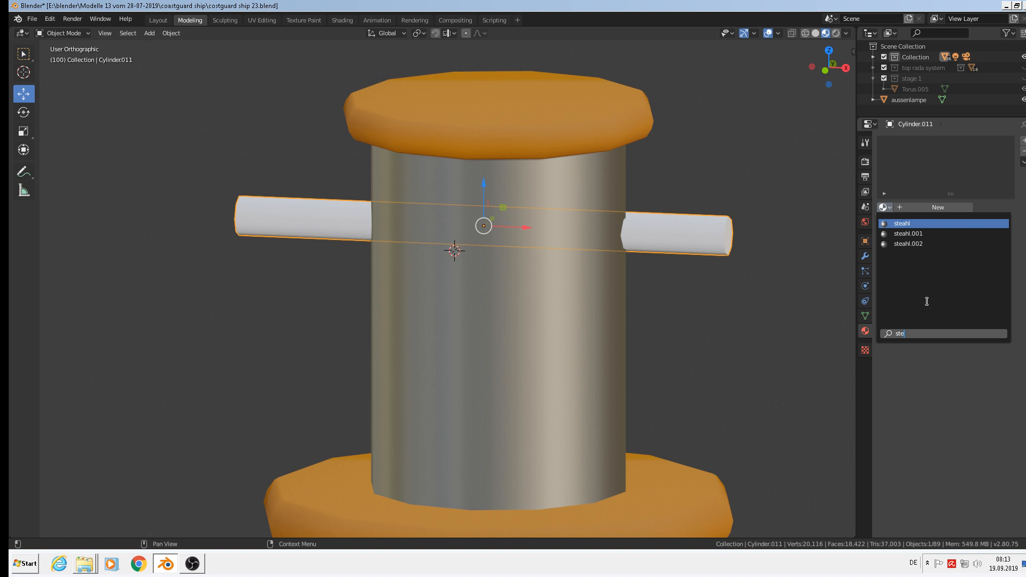
left_click(910, 223)
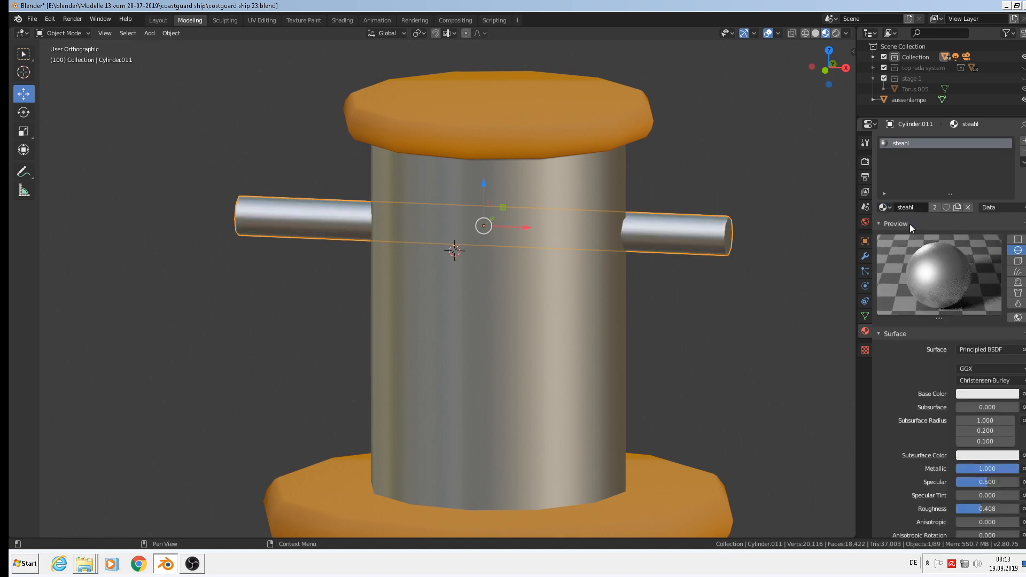
Centre the rod in the bollard head, nudging it 0.00433 m on X and −0.00151 m on Y.
key("Tab")
scroll(591, 245, "down", 3)
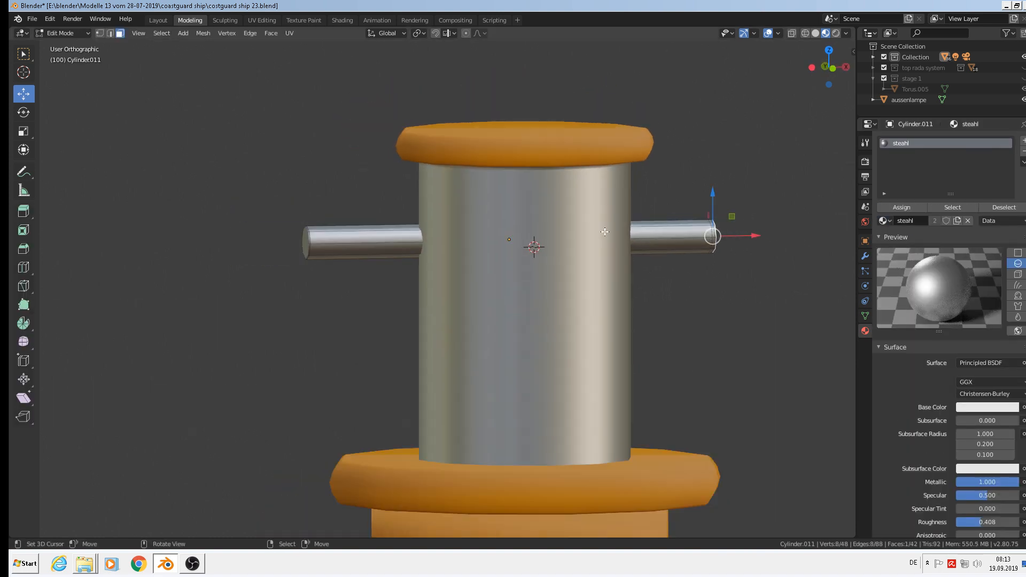
key("Tab")
key("KP_1")
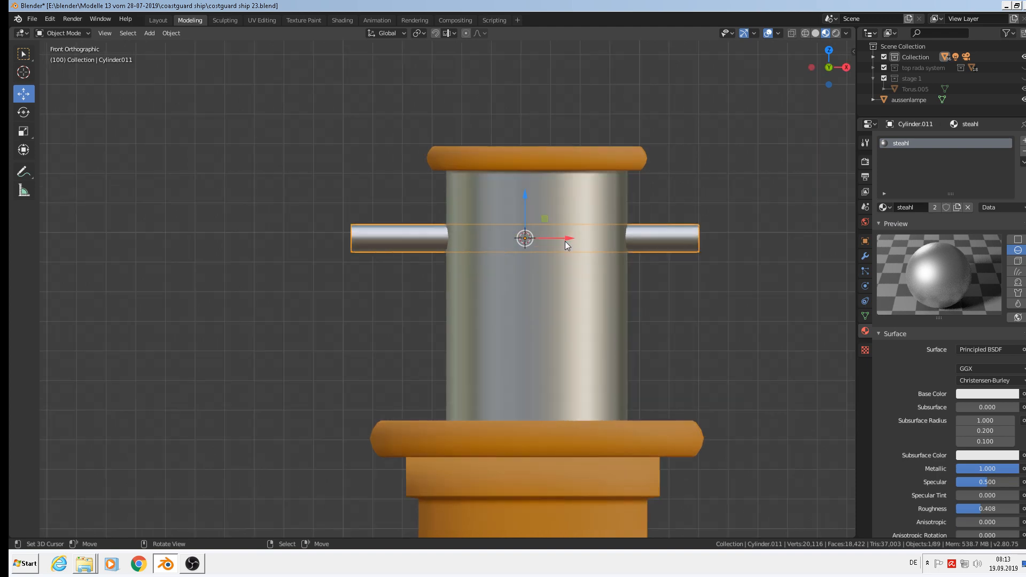
left_click_drag(565, 241, 576, 239)
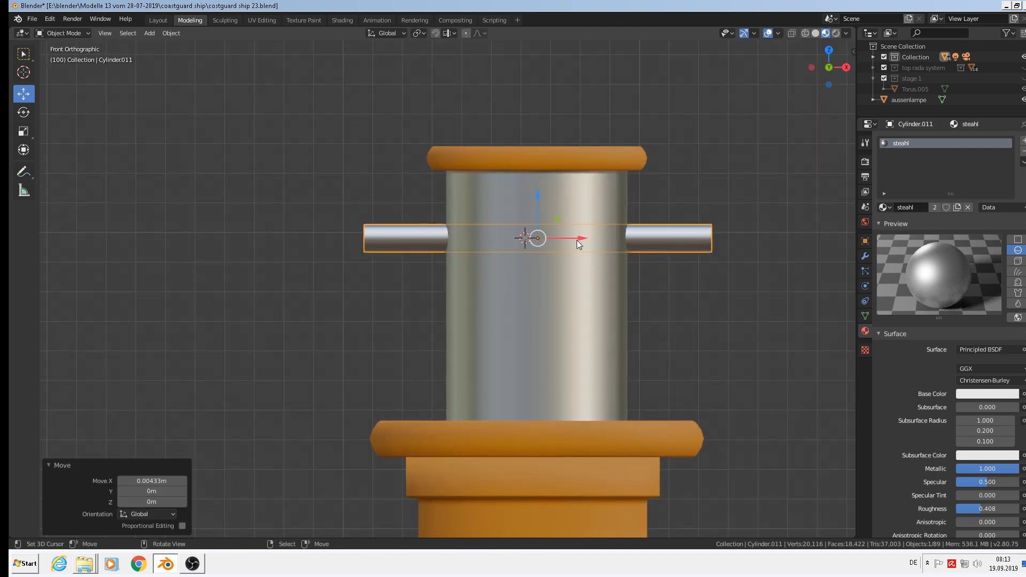
middle_click_drag(576, 239, 705, 268)
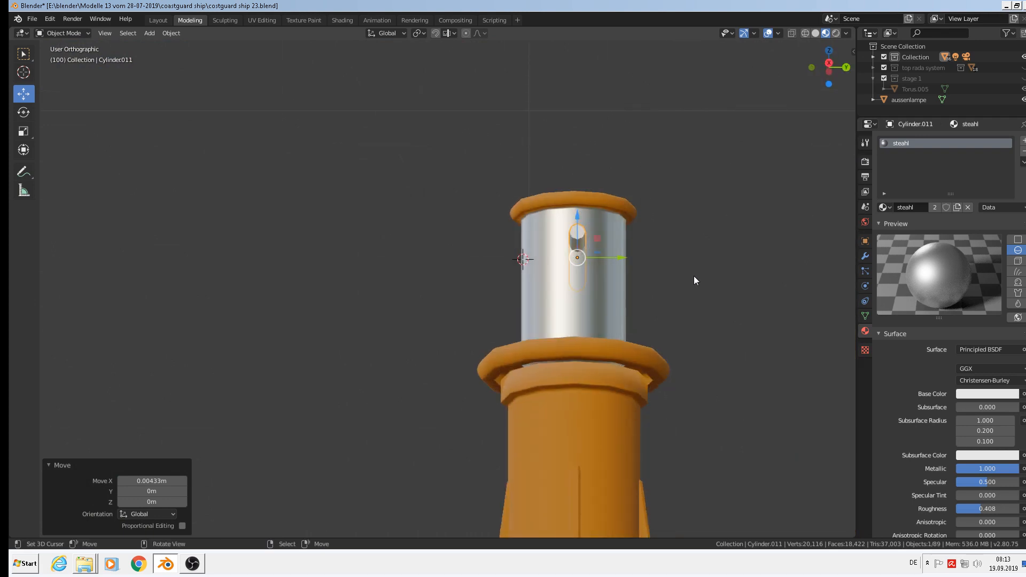
key("KP_3")
left_click_drag(580, 247, 581, 247)
middle_click_drag(694, 281, 624, 303)
scroll(639, 300, "down", 3)
Add the grey cylinder and yellow base to the selection with the rod.
right_click(607, 253, "shift")
right_click(576, 425, "shift")
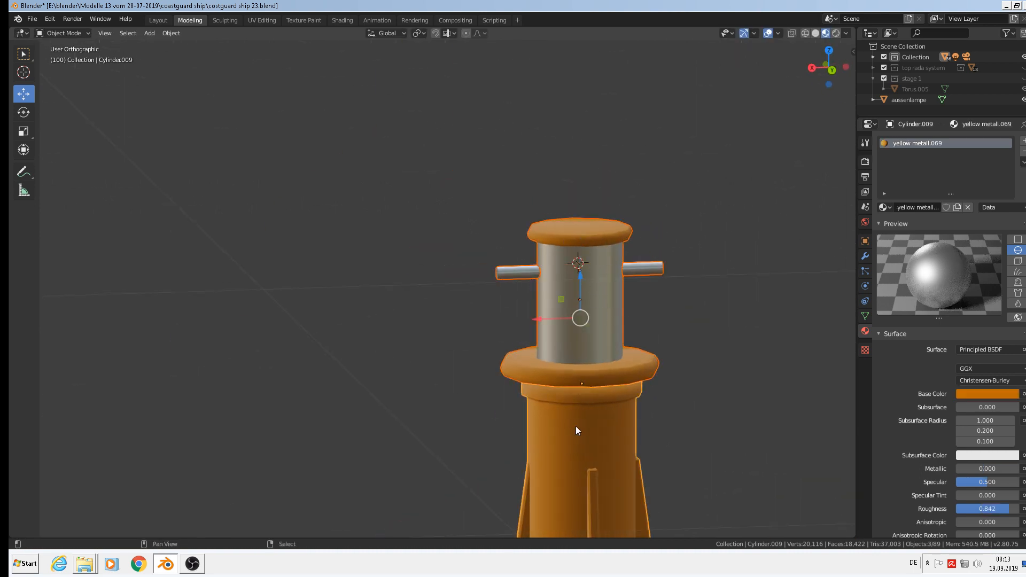
scroll(576, 426, "down", 4)
middle_click_drag(547, 408, 390, 275, "shift")
Join the three selected bollard parts into one object.
left_click(32, 20)
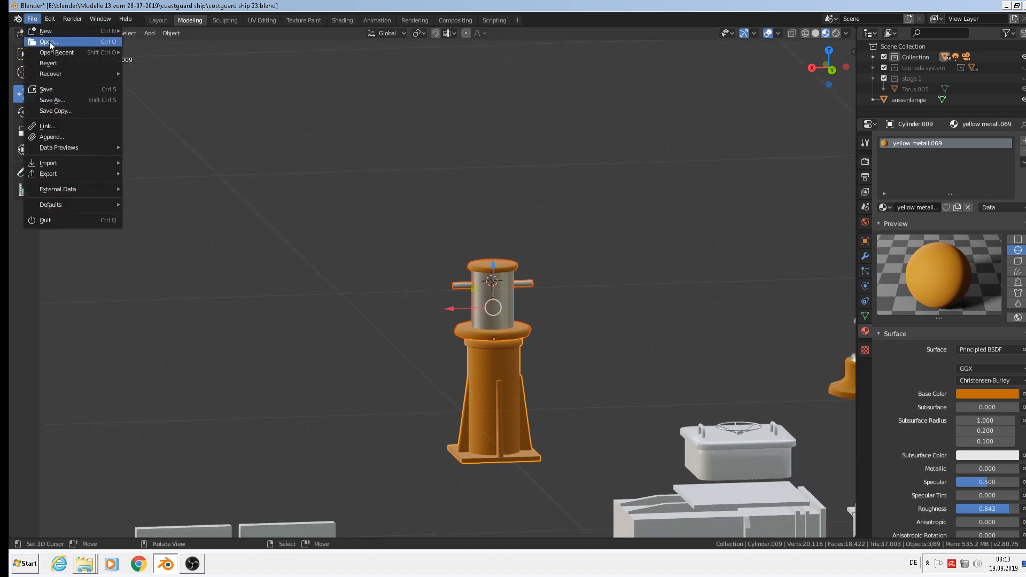
left_click(172, 33)
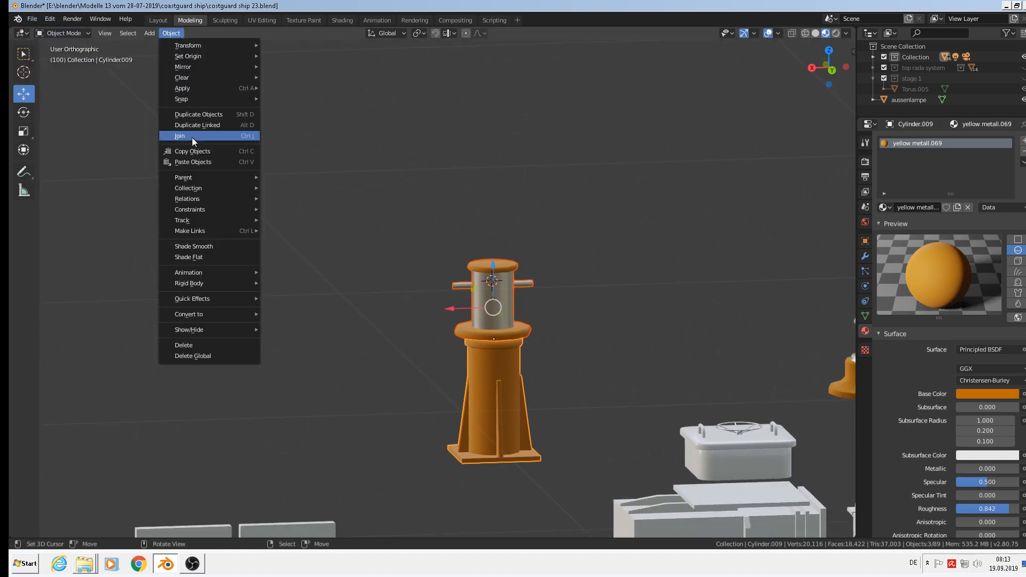
left_click(191, 137)
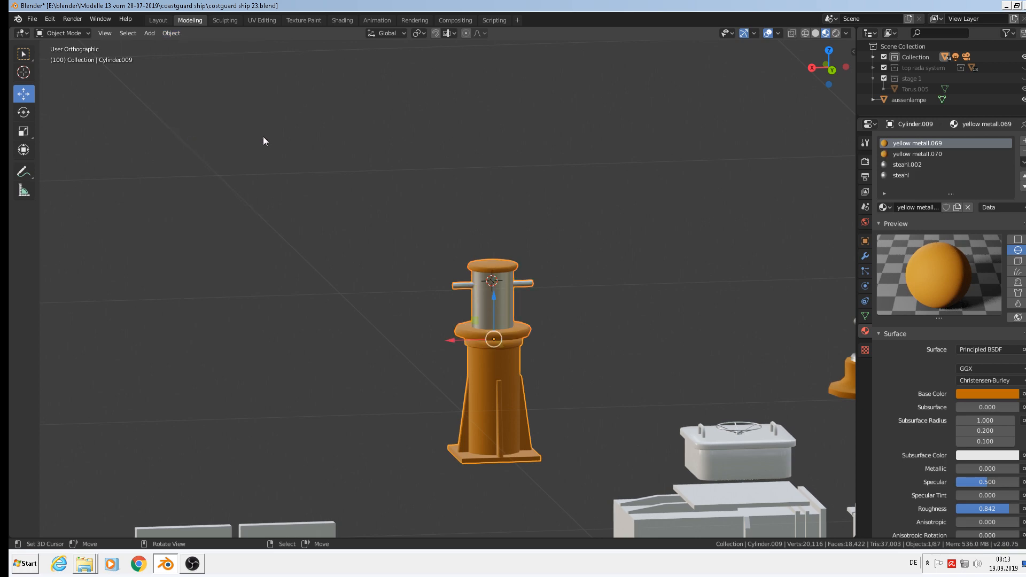
Zoom out over the scene and save the ship file.
scroll(655, 298, "down", 6)
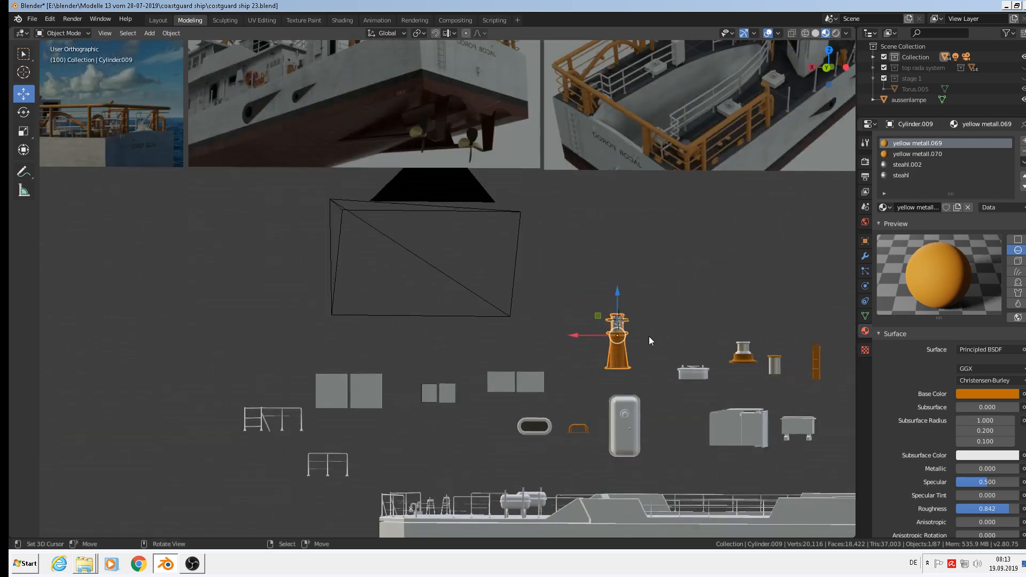
scroll(659, 343, "down", 3)
middle_click_drag(414, 282, 731, 353, "shift")
left_click(32, 19)
left_click(51, 88)
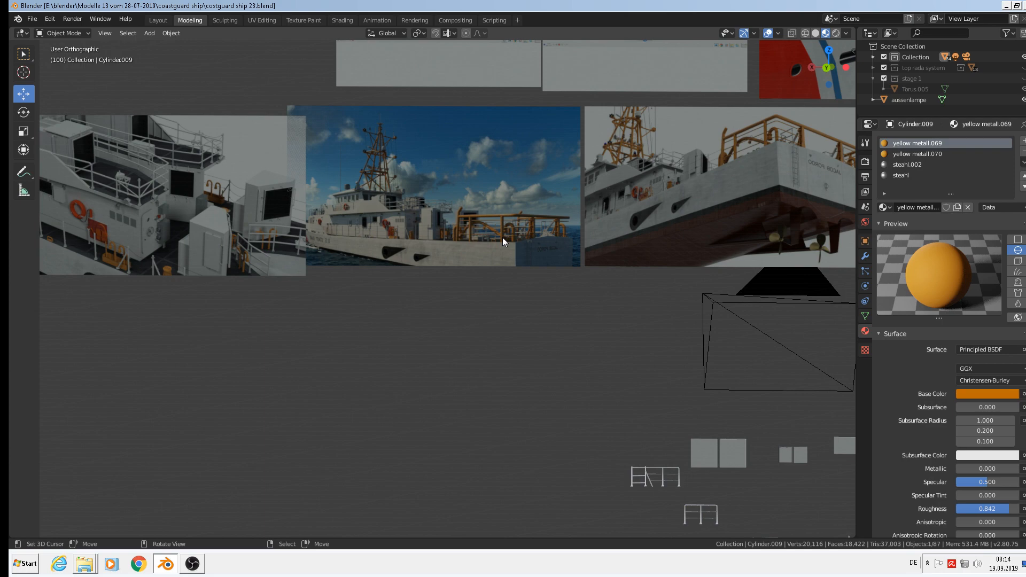
Zoom the front orthographic view onto the superstructure wall and open the Add menu.
scroll(450, 158, "up", 1)
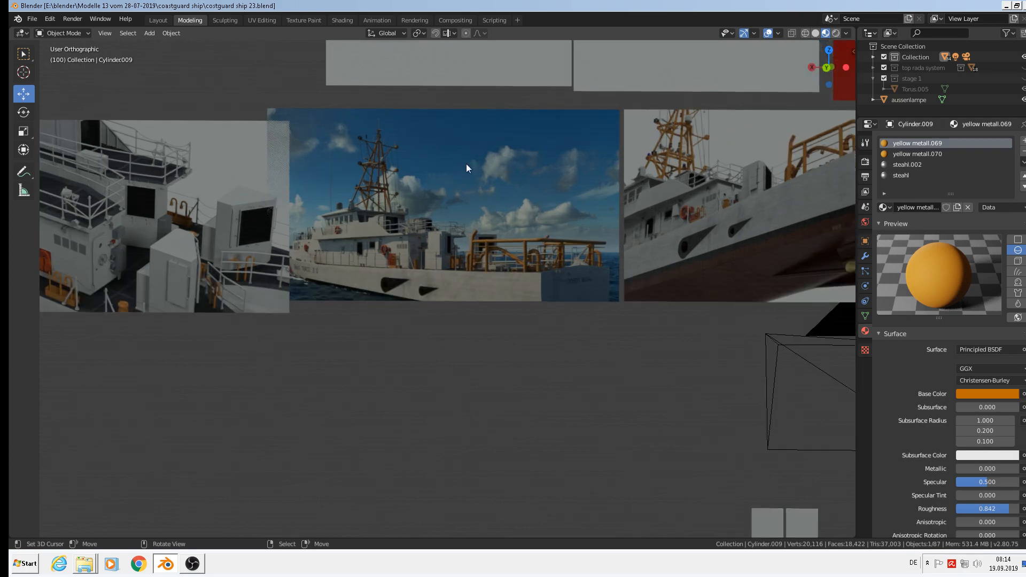
key("KP_1")
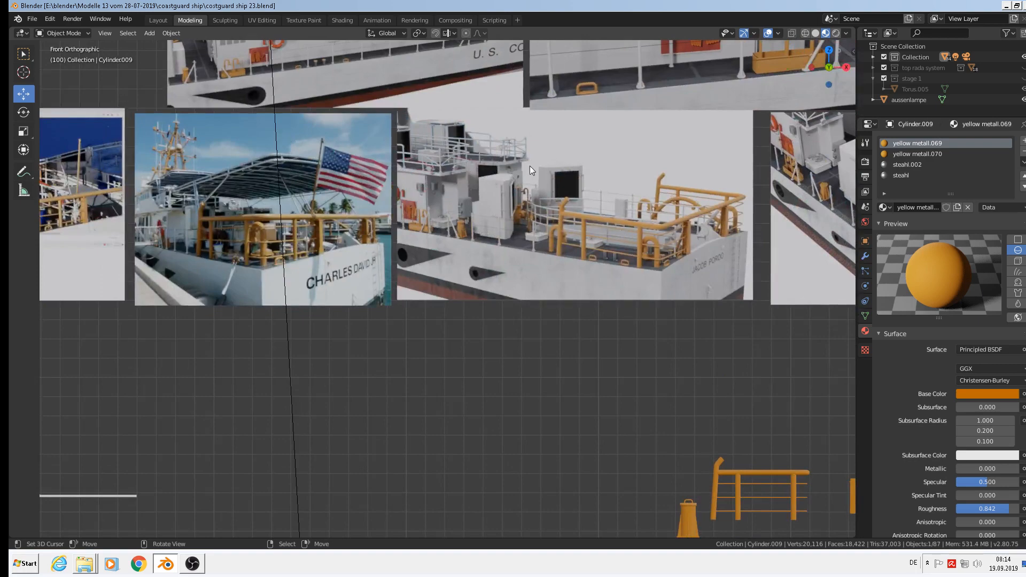
scroll(530, 165, "up", 10)
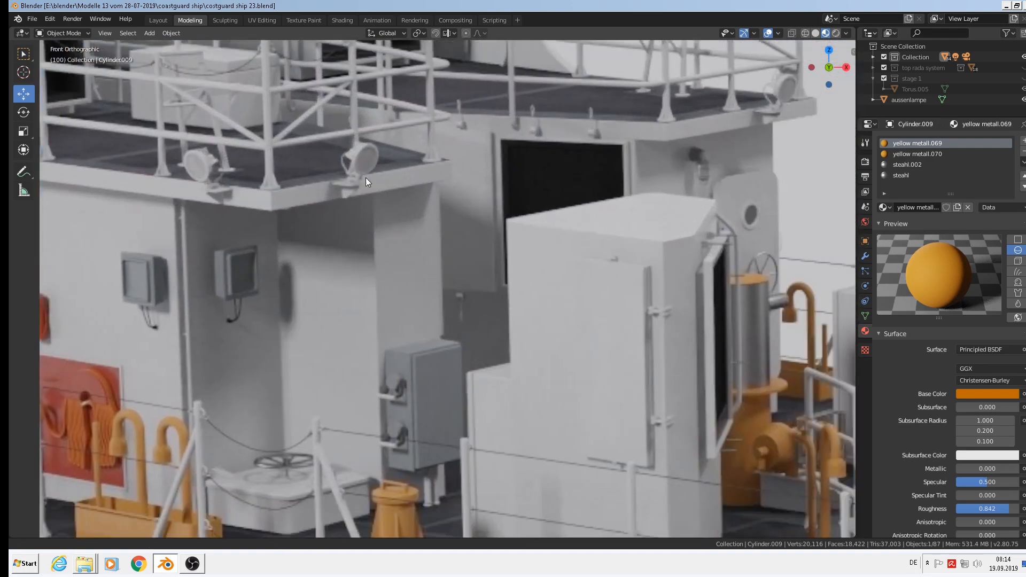
middle_click_drag(366, 178, 337, 178, "shift")
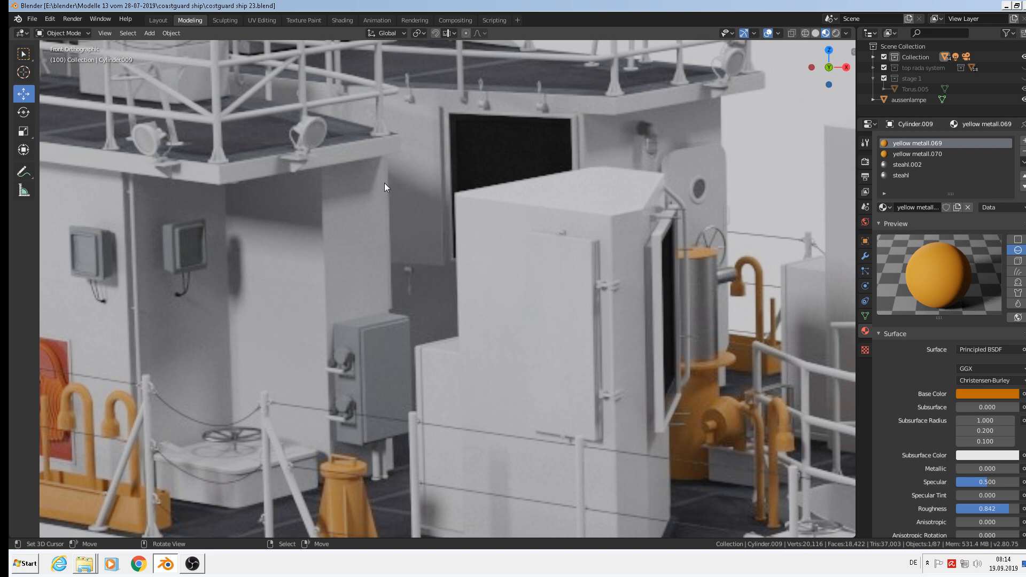
left_click(148, 33)
Add a mesh circle at the 3D cursor with 12 vertices.
mouse_move(157, 44)
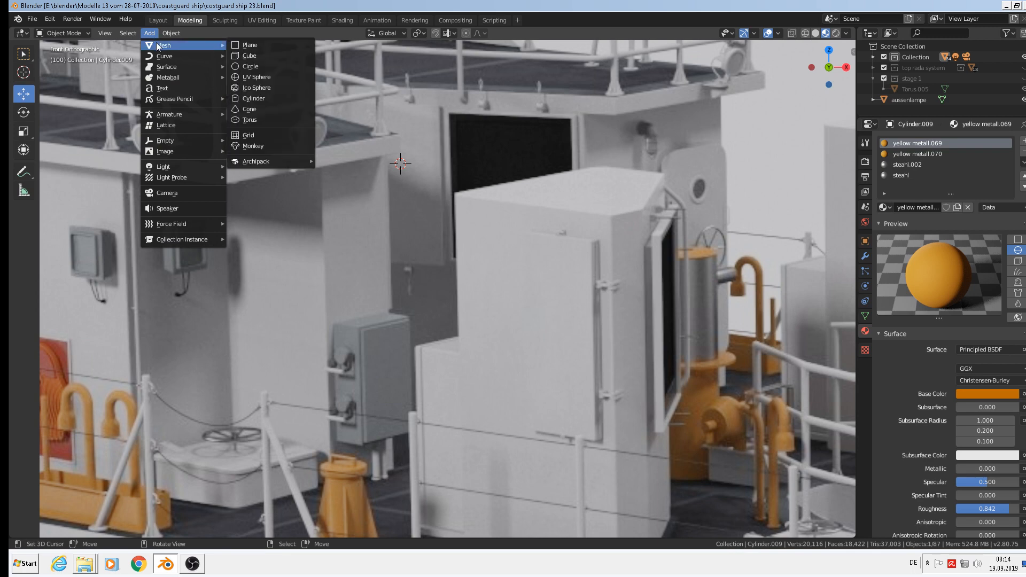
left_click(283, 69)
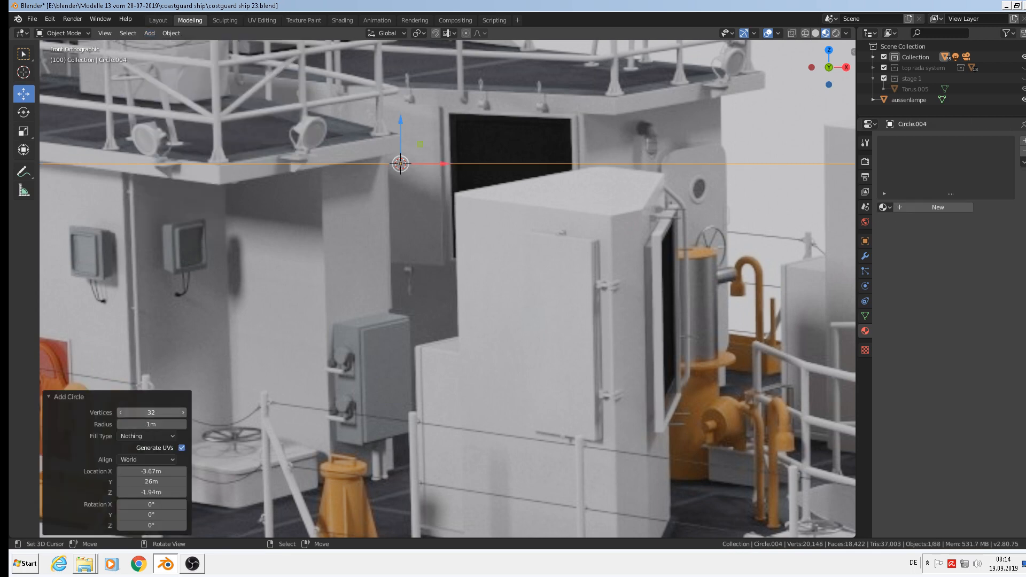
left_click(169, 410)
type("1")
key("Return")
Scale the circle to 0.267 and stand it upright, 90° about X.
key("s")
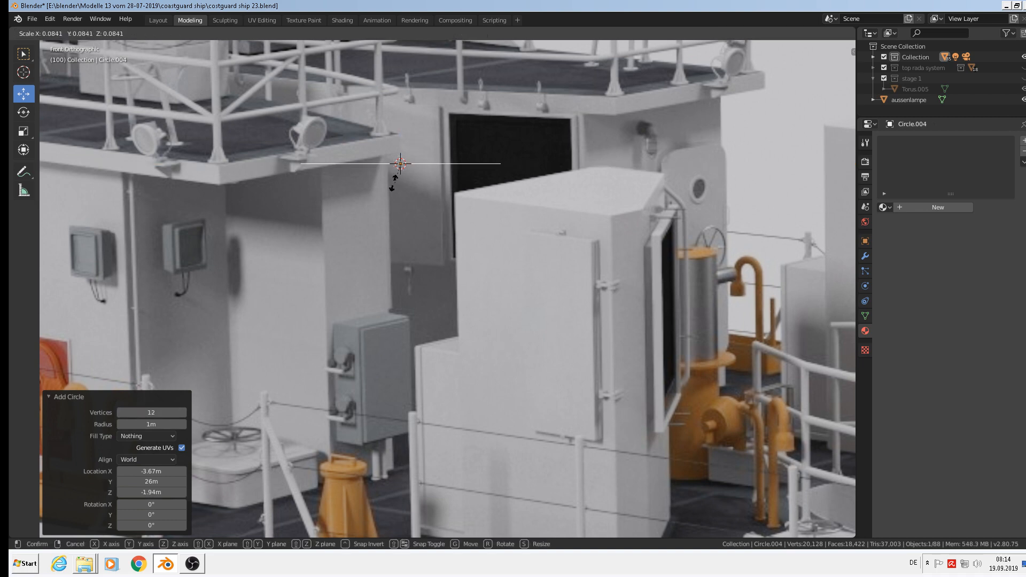
left_click(406, 173)
key("s")
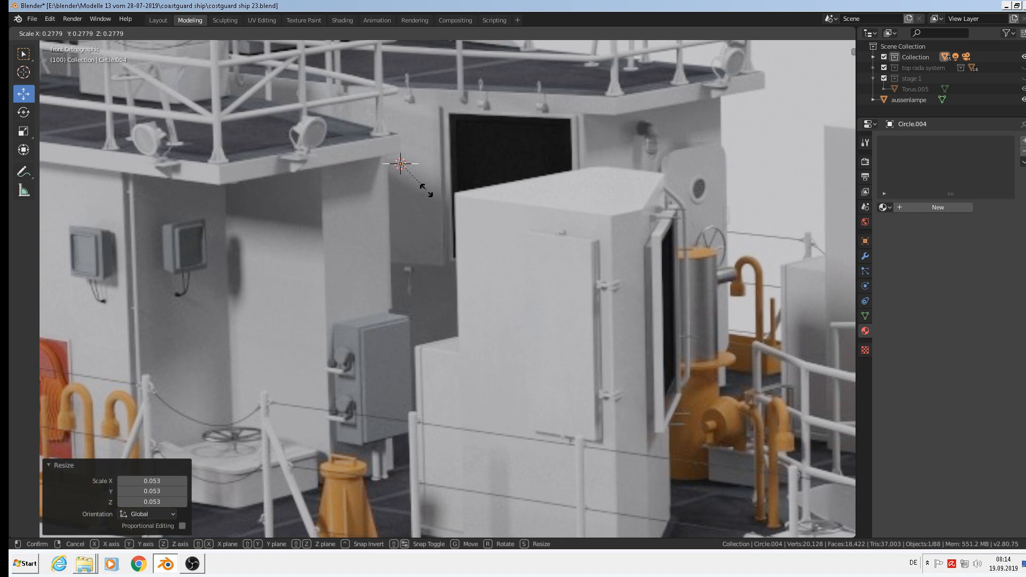
left_click(427, 188)
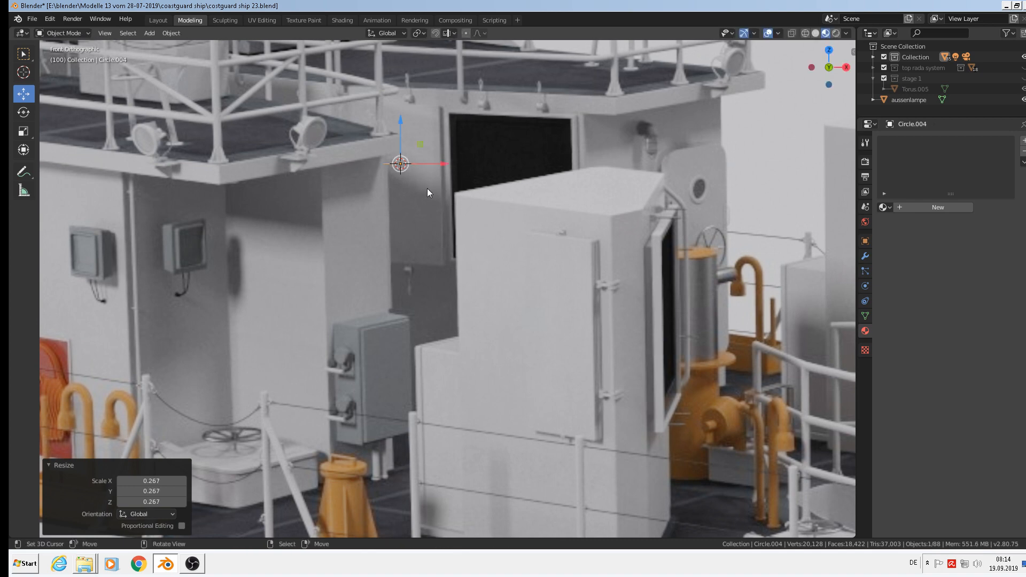
type("rx90")
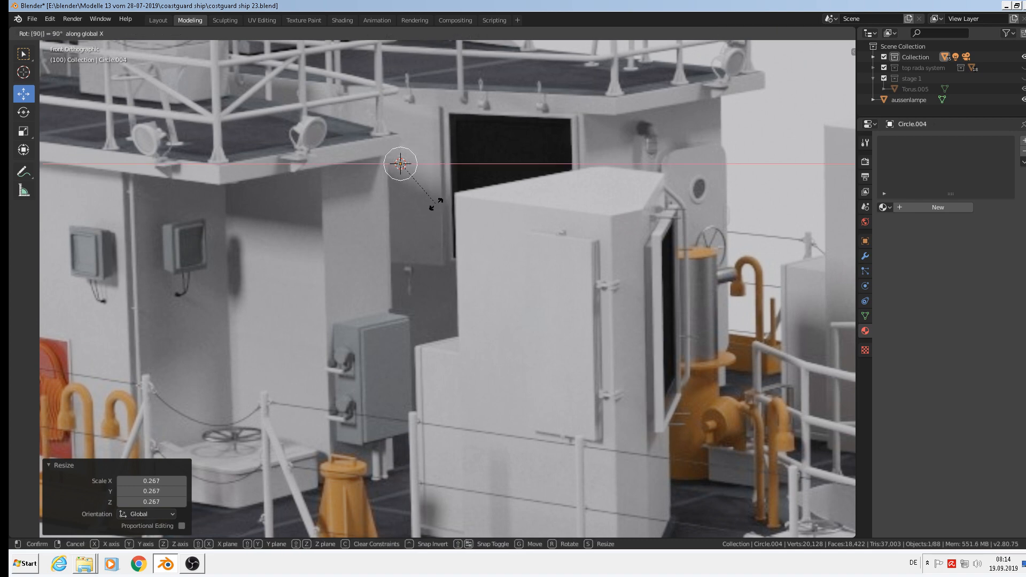
key("Return")
Extrude the circle's edges and scale them inward to 0.841 for an inner ring.
scroll(465, 110, "up", 2)
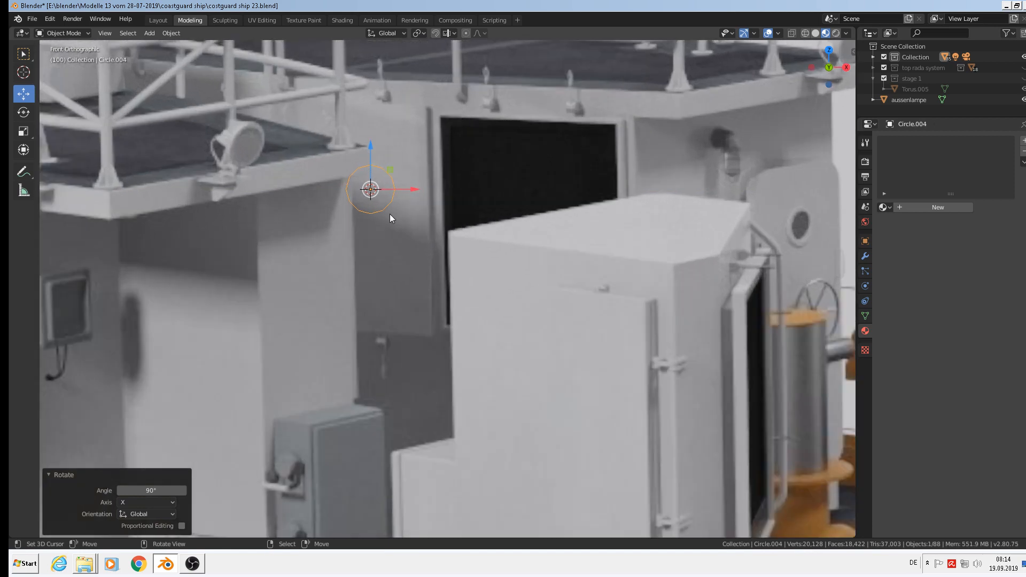
scroll(504, 231, "up", 2)
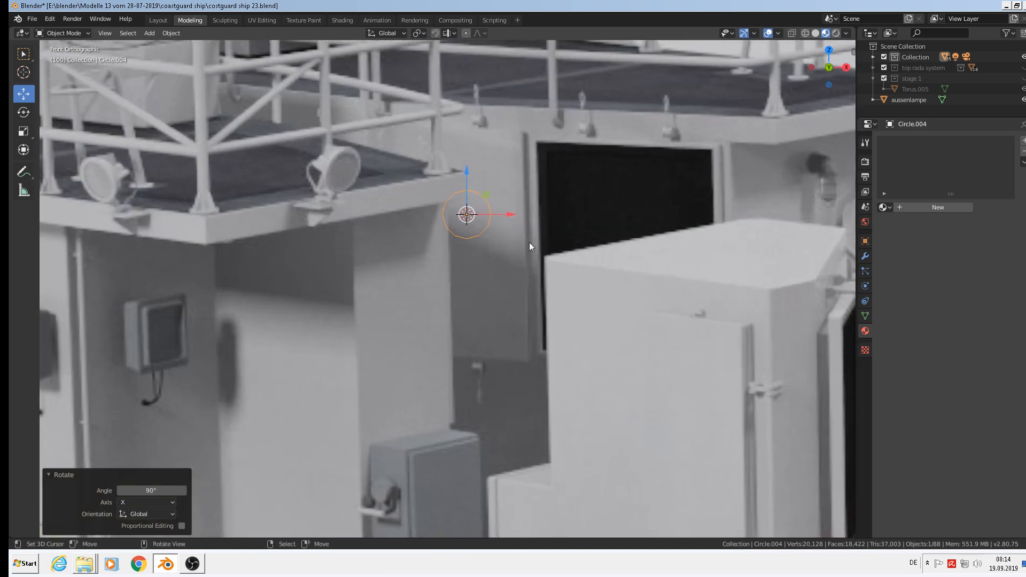
key("Tab")
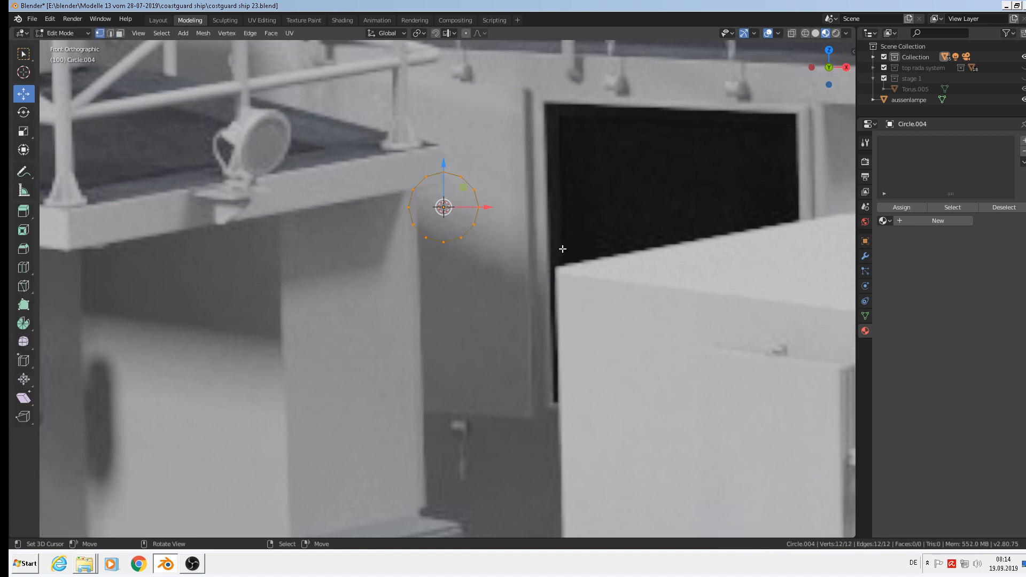
key("e")
key("s")
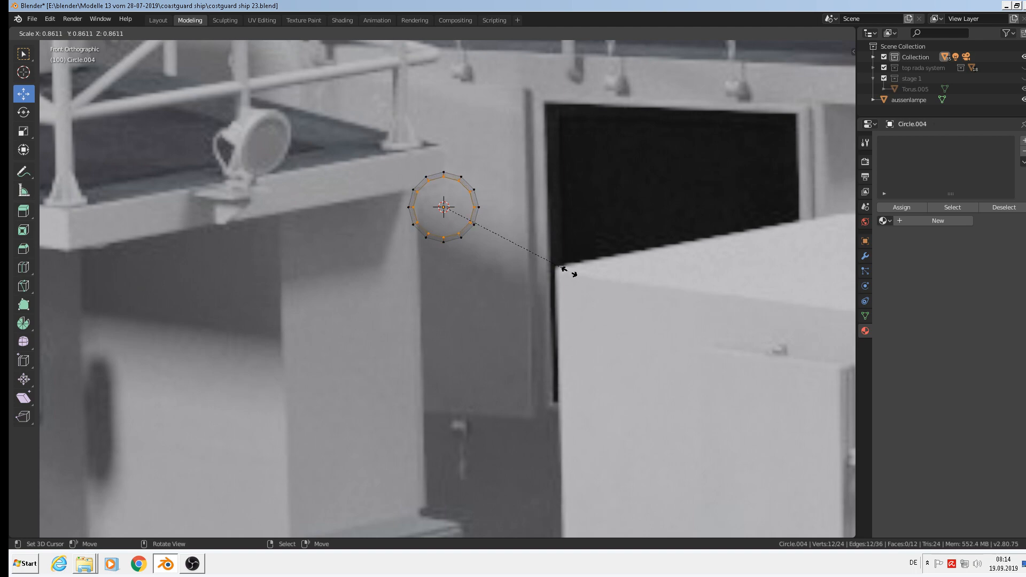
left_click(565, 270)
Extrude the circle's inner ring once more.
middle_click_drag(507, 254, 450, 268)
scroll(450, 268, "up", 3)
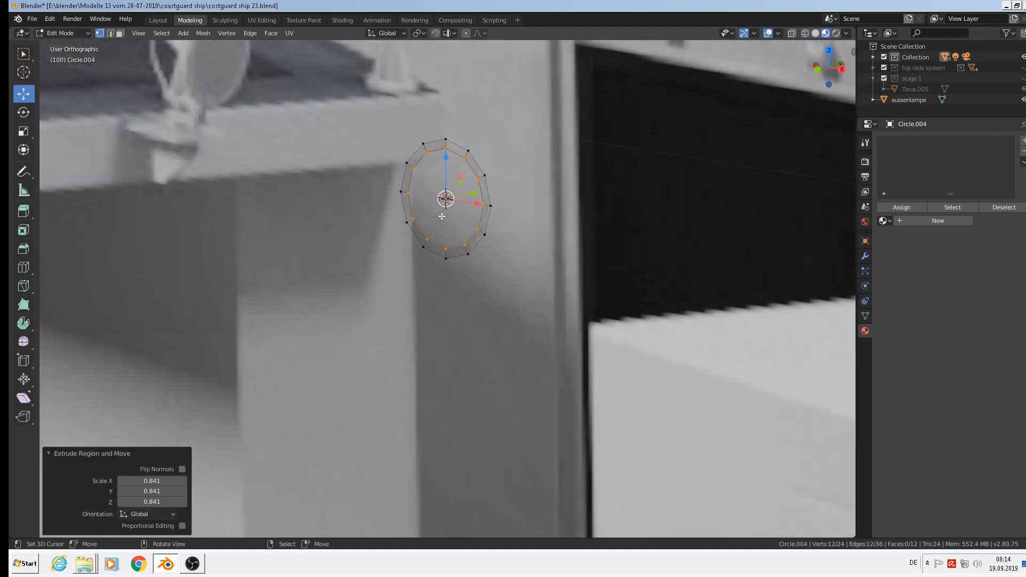
key("e")
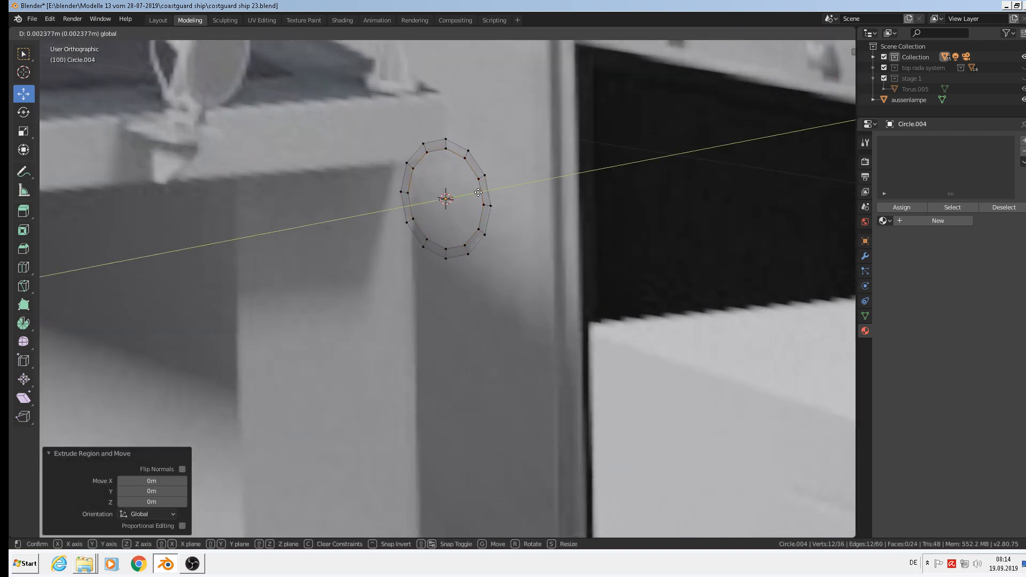
left_click(496, 270)
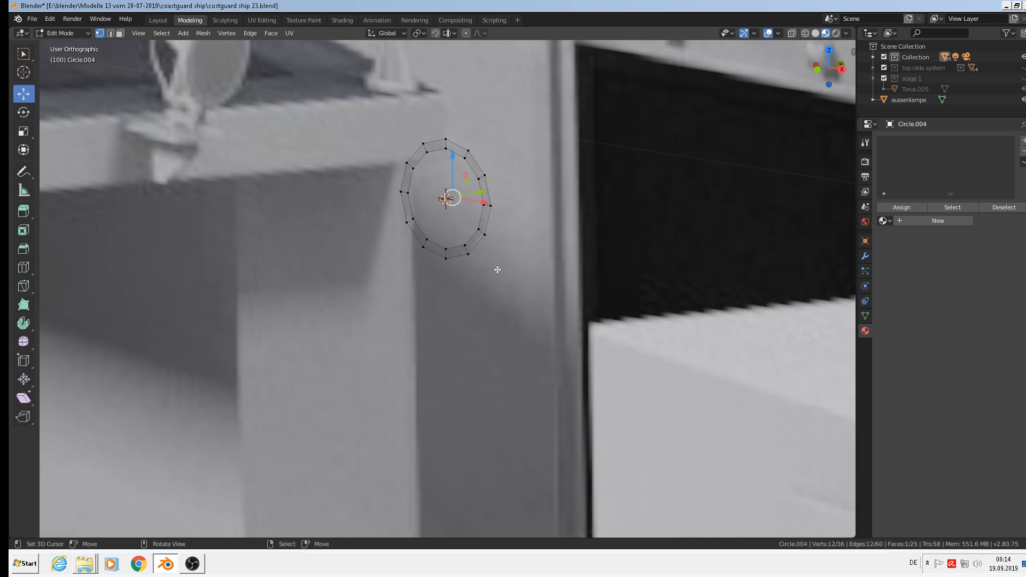
In Object Mode, move the whole circle back along Y.
key("Tab")
scroll(495, 265, "down", 2)
left_click_drag(489, 211, 336, 226)
scroll(340, 214, "up", 1)
middle_click_drag(341, 209, 567, 232, "shift")
scroll(368, 235, "up", 3)
Select the rim's outer edge loop, extrude it and pull it backward along Y.
key("Tab")
right_click(356, 224, "alt")
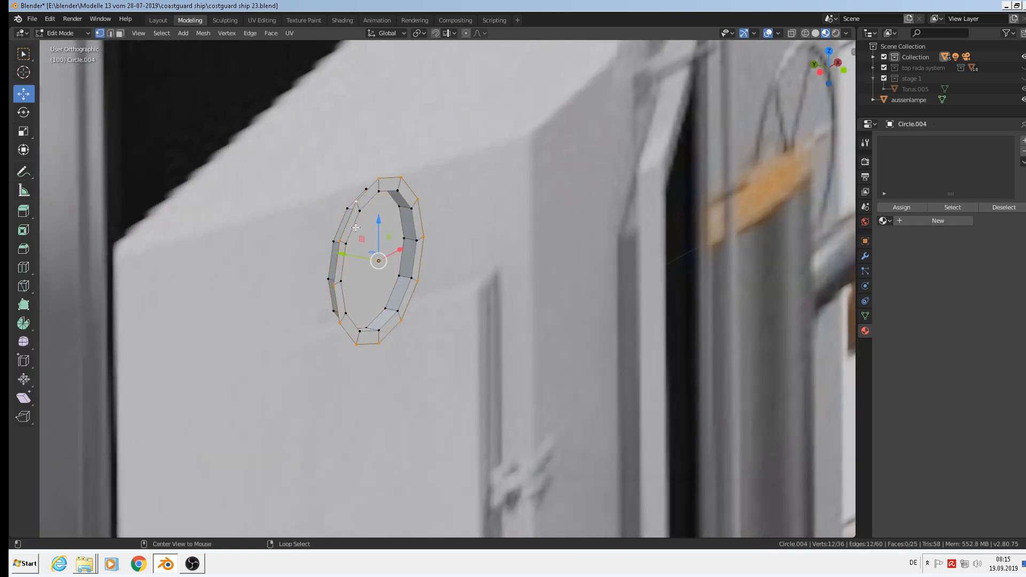
scroll(365, 266, "down", 5)
scroll(364, 277, "up", 1)
key("e")
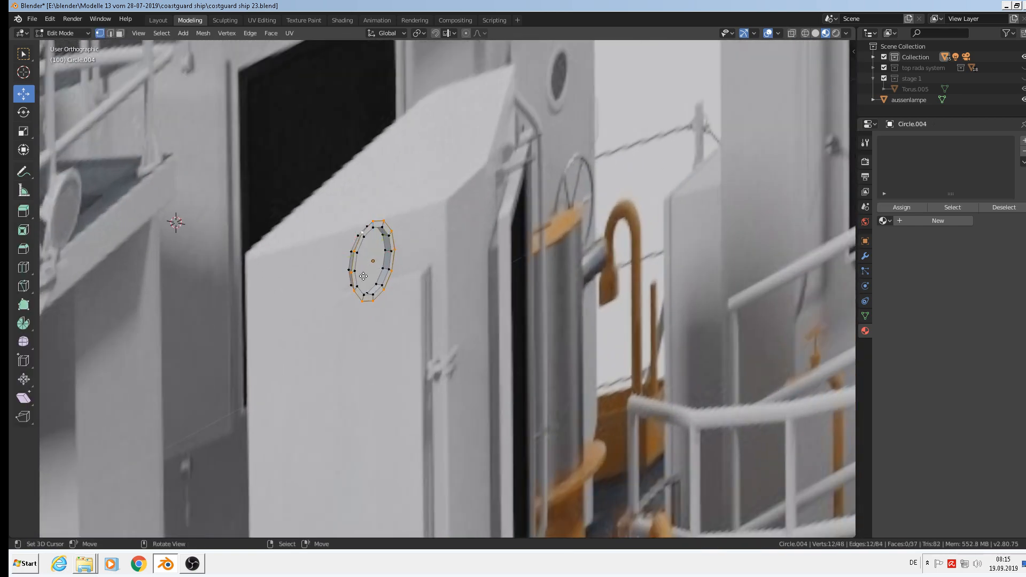
right_click(363, 276)
left_click_drag(341, 256, 297, 242)
Extrude the rim loop further, undoing a stray extrusion and locking the final one to Y.
key("e")
right_click(330, 254)
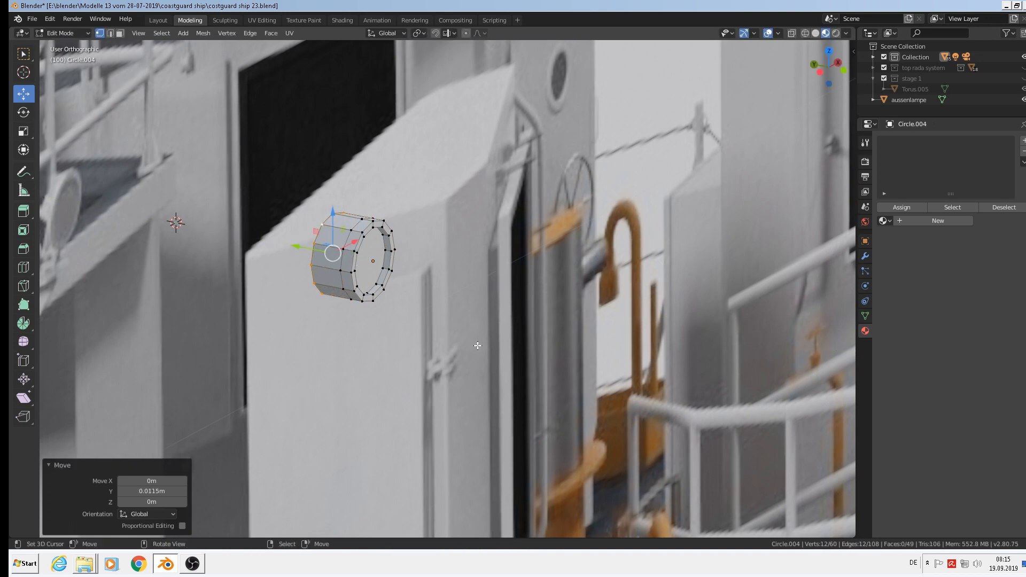
key("e")
right_click(503, 364)
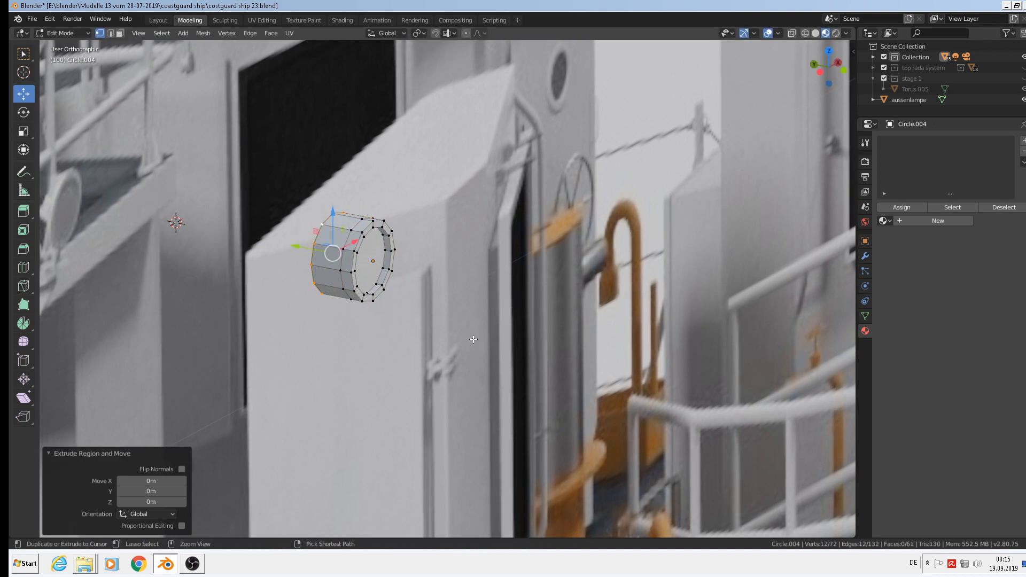
key("ctrl+z")
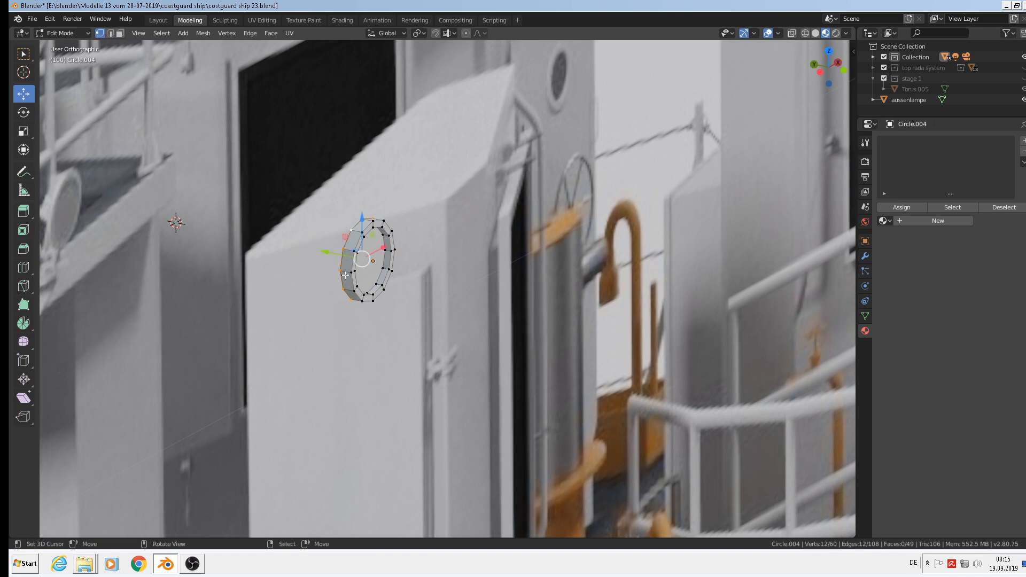
key("e")
key("y")
left_click(294, 241)
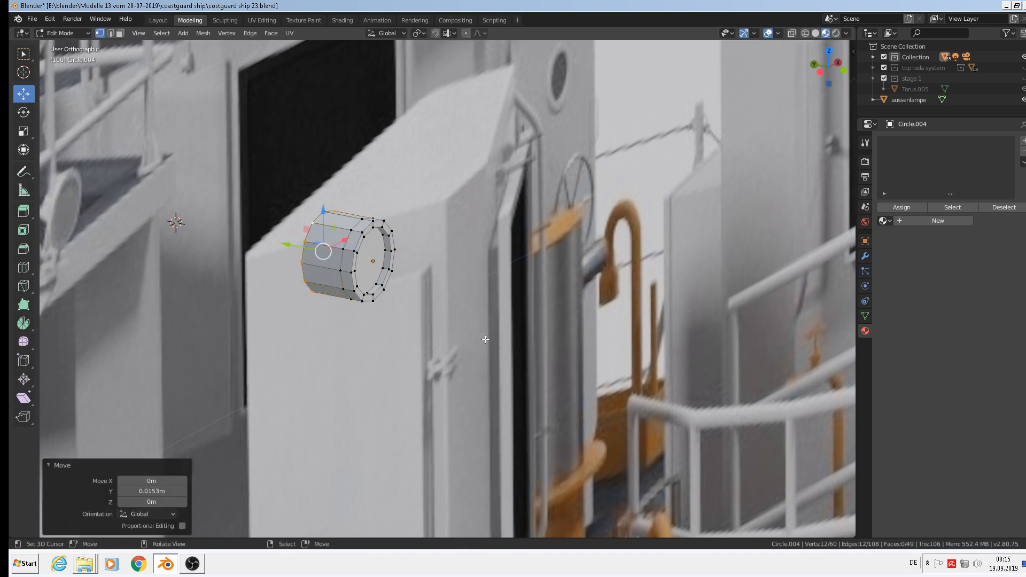
Shrink the back end ring to 0.532 and fill it with a face.
key("s")
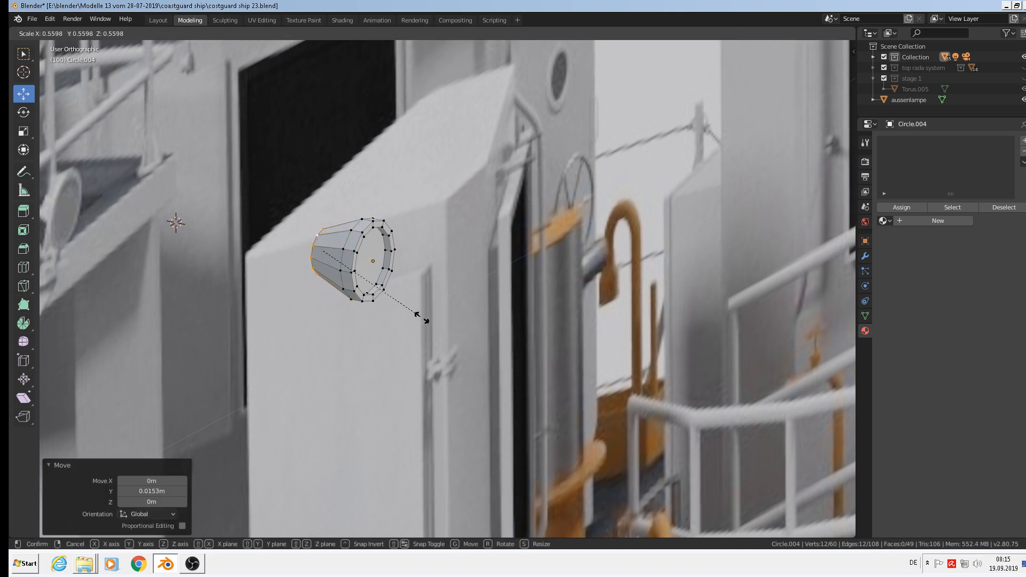
left_click(415, 316)
scroll(313, 266, "up", 2)
middle_click_drag(338, 269, 348, 269)
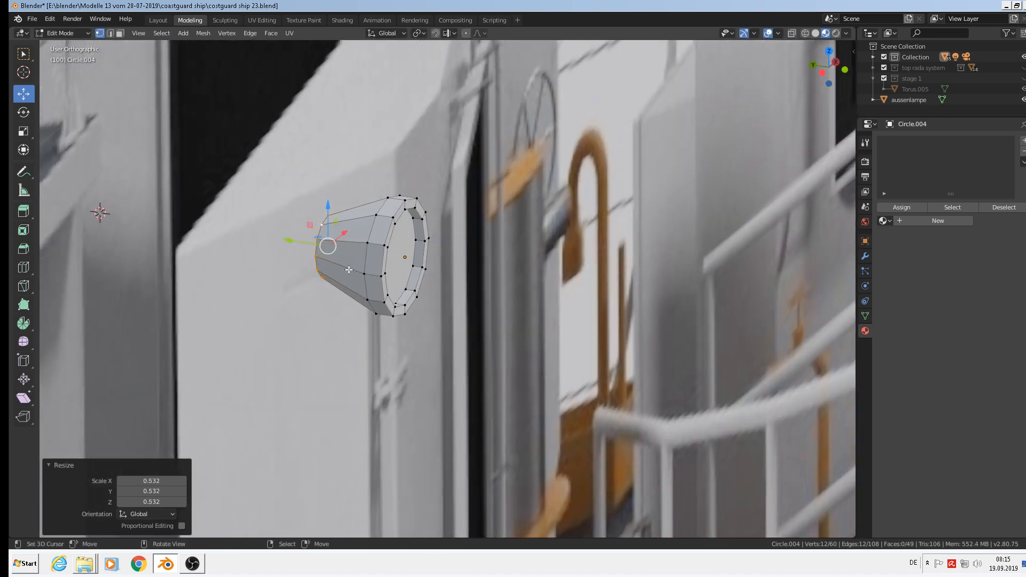
key("f")
scroll(348, 271, "up", 3)
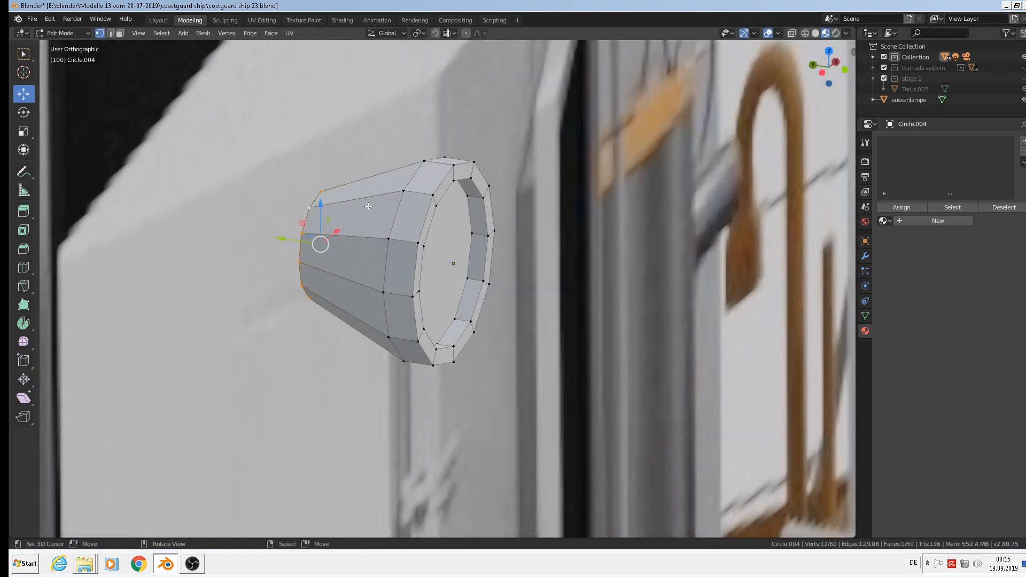
Add a centred loop cut around the housing and scale it up by 1.122.
key("ctrl+r")
left_click(354, 197)
right_click(354, 196)
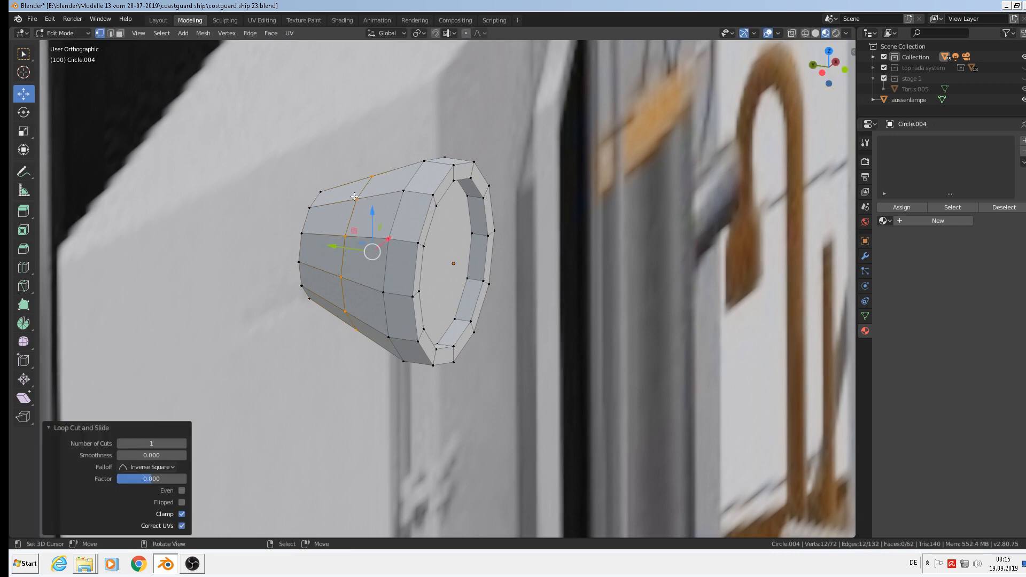
key("s")
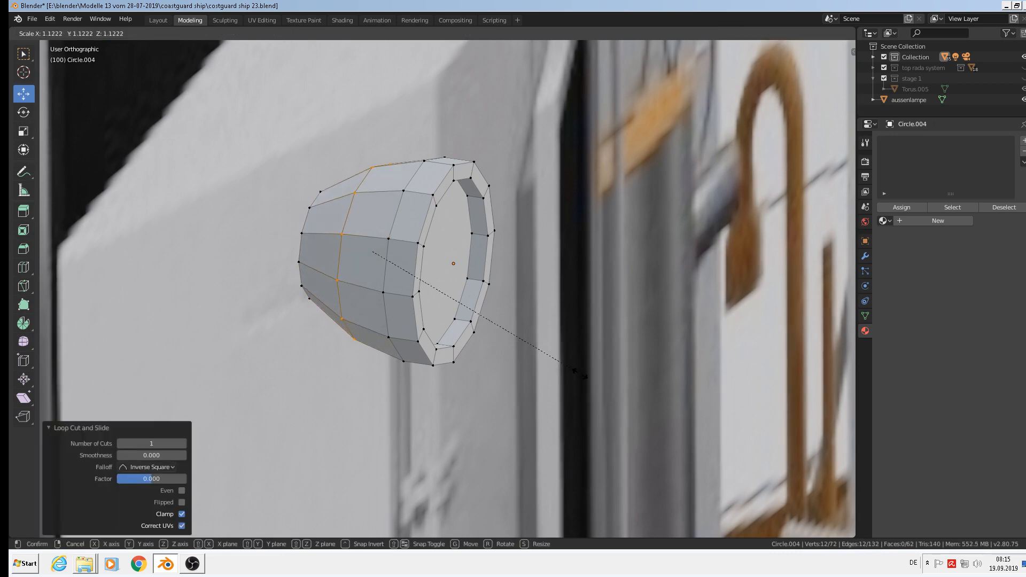
left_click(581, 374)
scroll(519, 330, "down", 3)
middle_click_drag(511, 328, 481, 319)
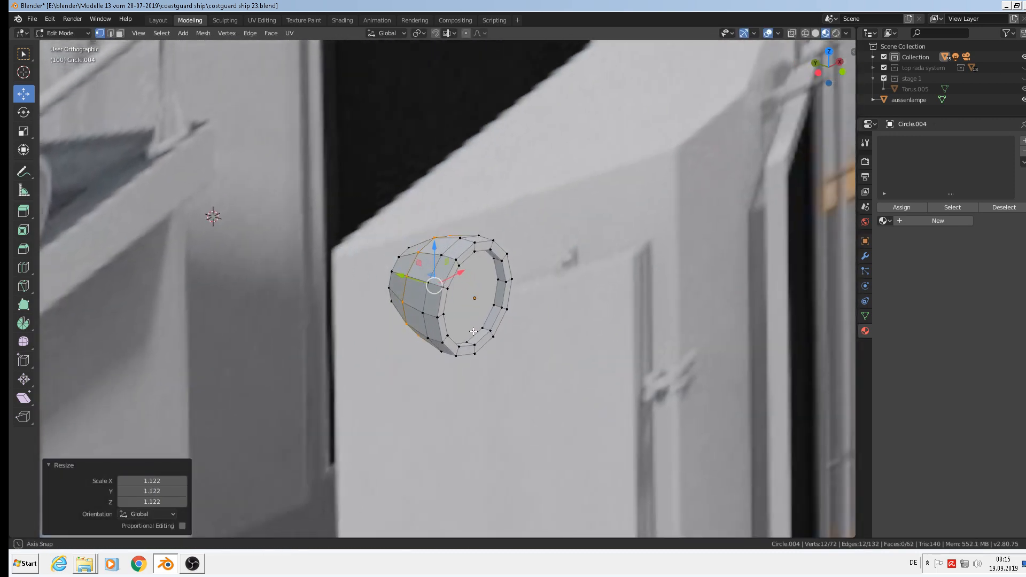
scroll(406, 322, "down", 3)
scroll(395, 323, "up", 2)
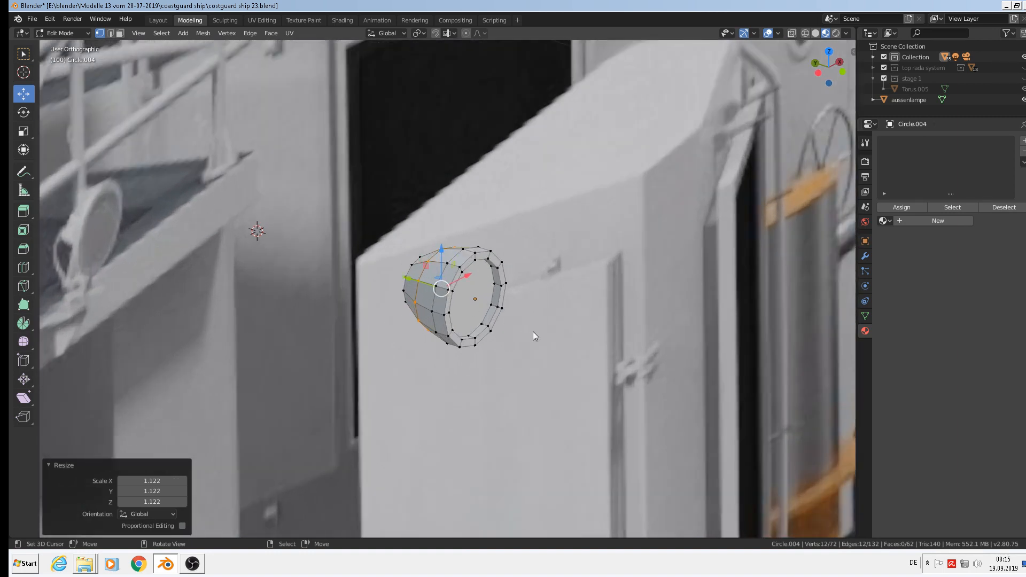
In Object Mode, begin scaling the whole housing along Y only.
key("Tab")
key("s")
key("y")
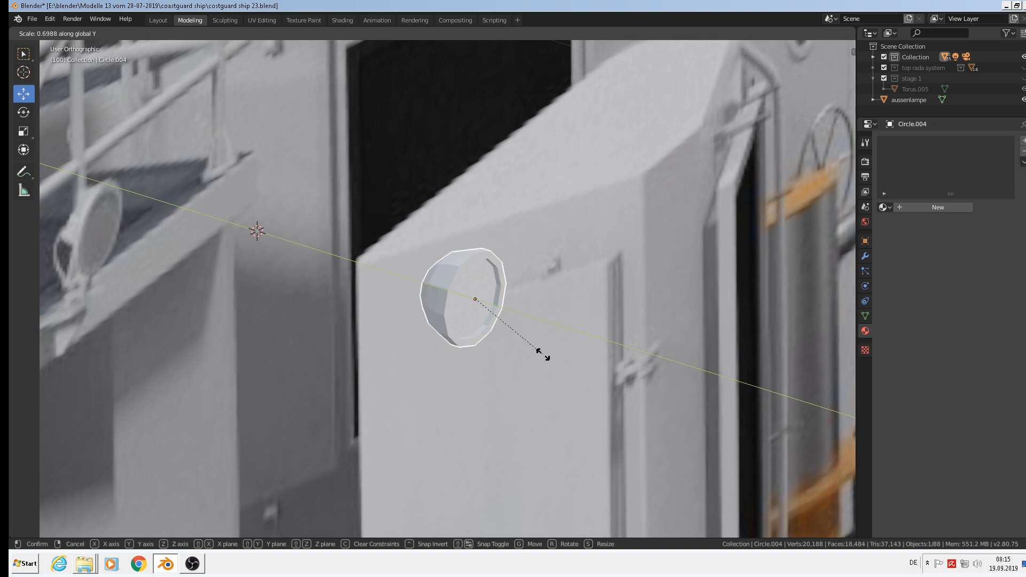
Flatten the housing to 0.699 along Y and go back into Edit Mode.
left_click(541, 354)
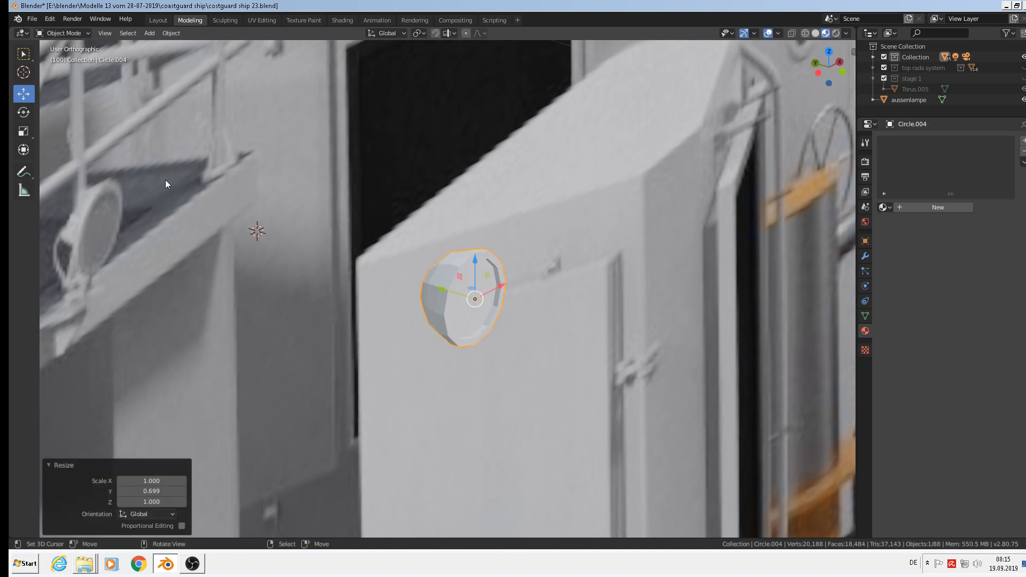
scroll(524, 281, "up", 4)
key("Tab")
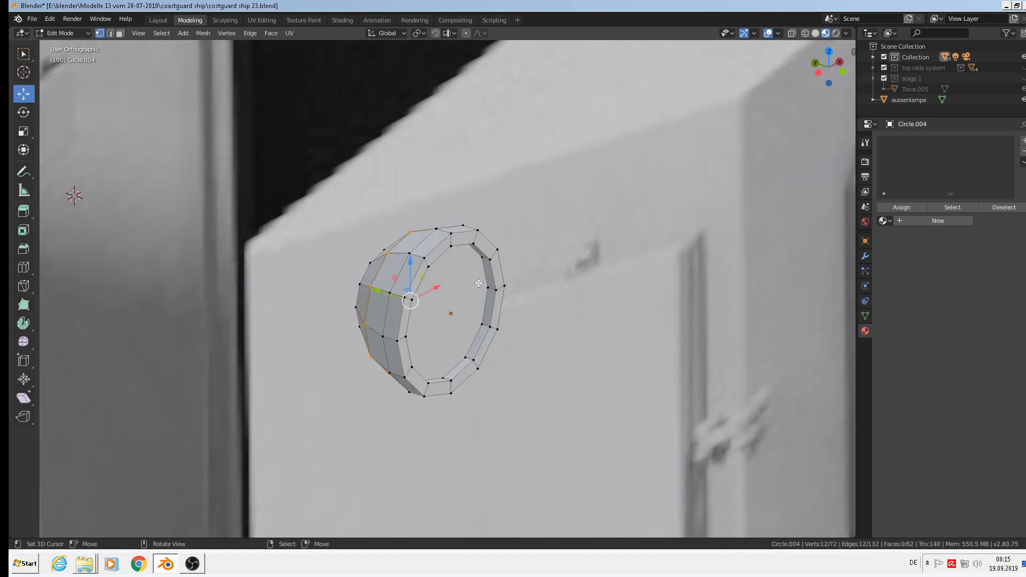
Bevel the inner front edge loop of the rim.
scroll(428, 278, "up", 3)
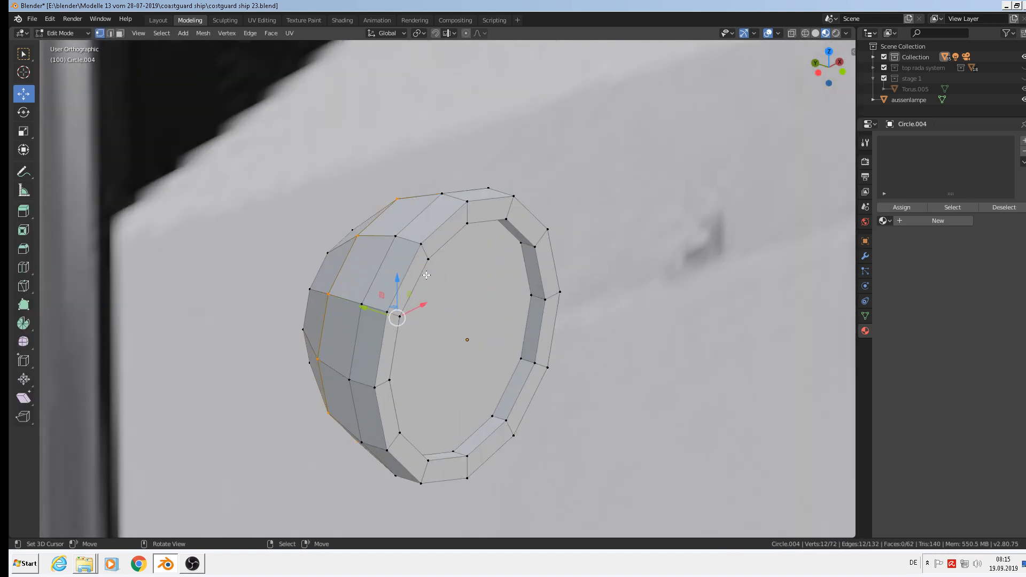
middle_click_drag(426, 276, 412, 268)
right_click(388, 259, "alt")
right_click(405, 269, "alt+shift")
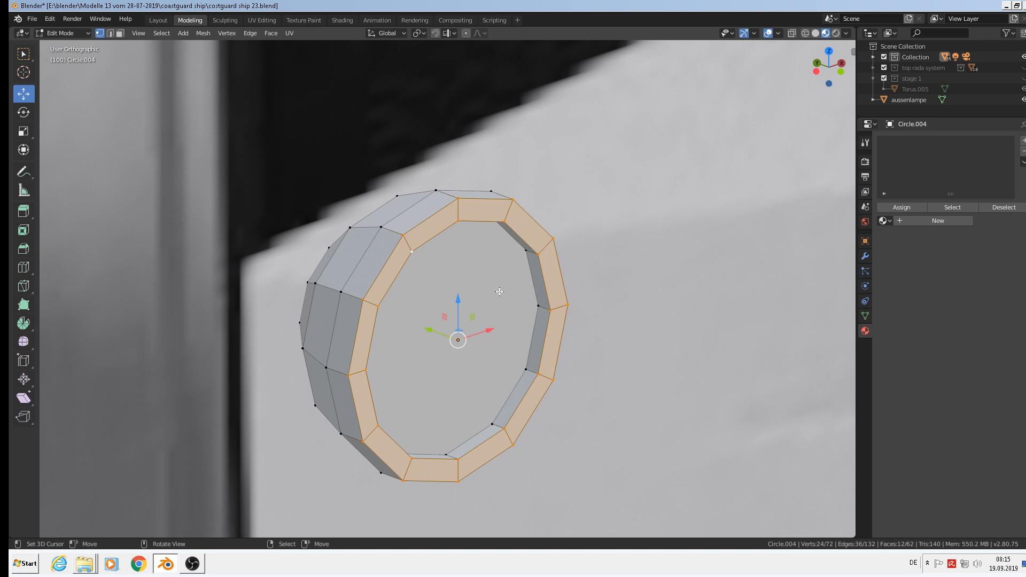
key("ctrl+b")
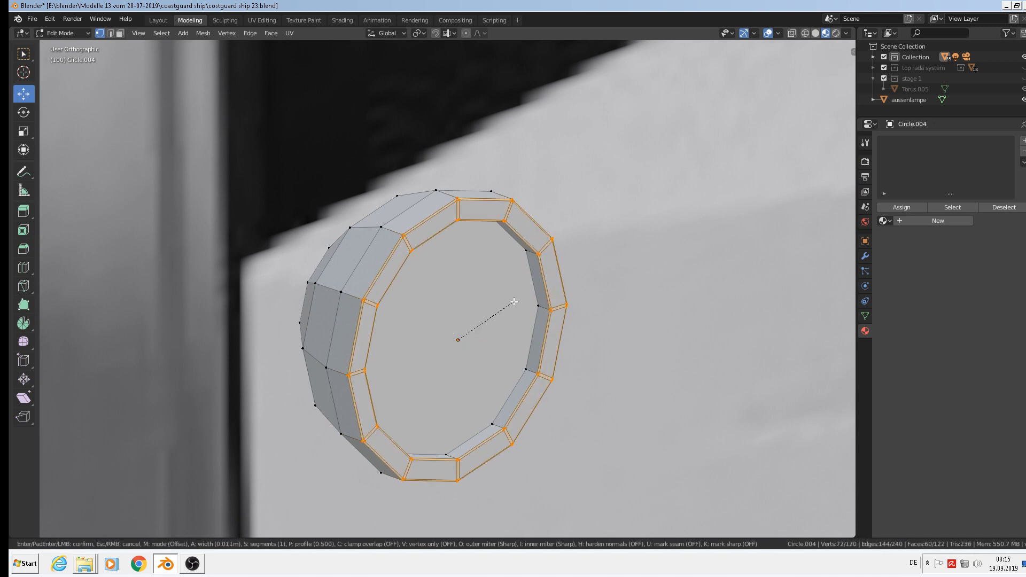
key("Escape")
left_click(404, 267, "alt")
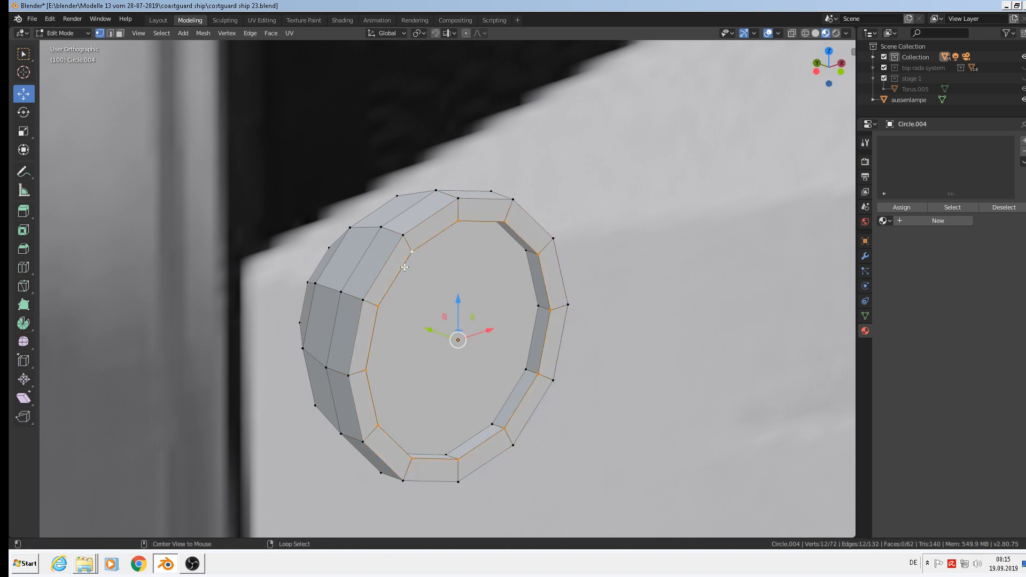
key("ctrl+b")
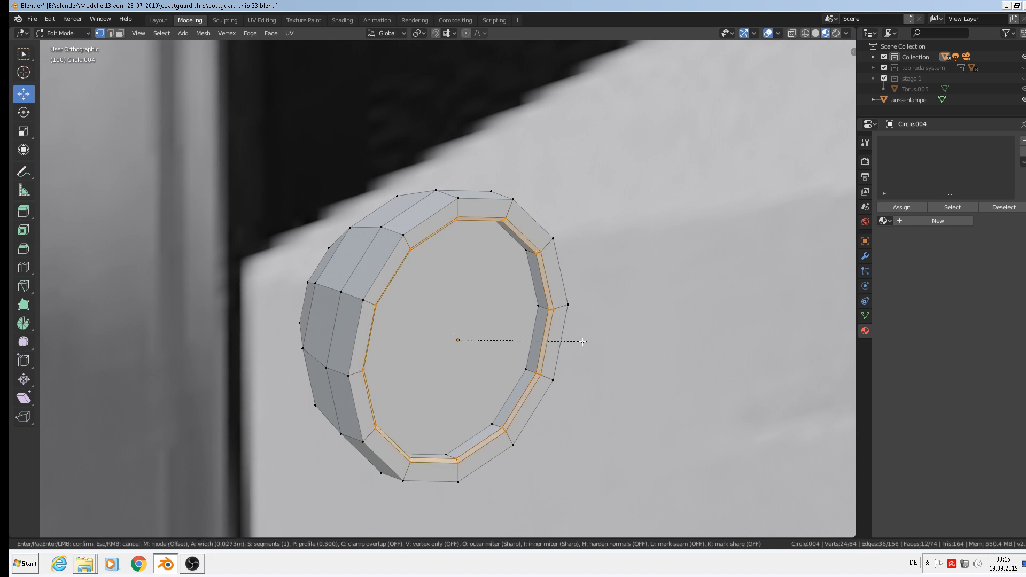
left_click(583, 342)
Bevel the outer front edge loop, 0.028 m wide with 1 segment.
left_click(422, 211, "alt")
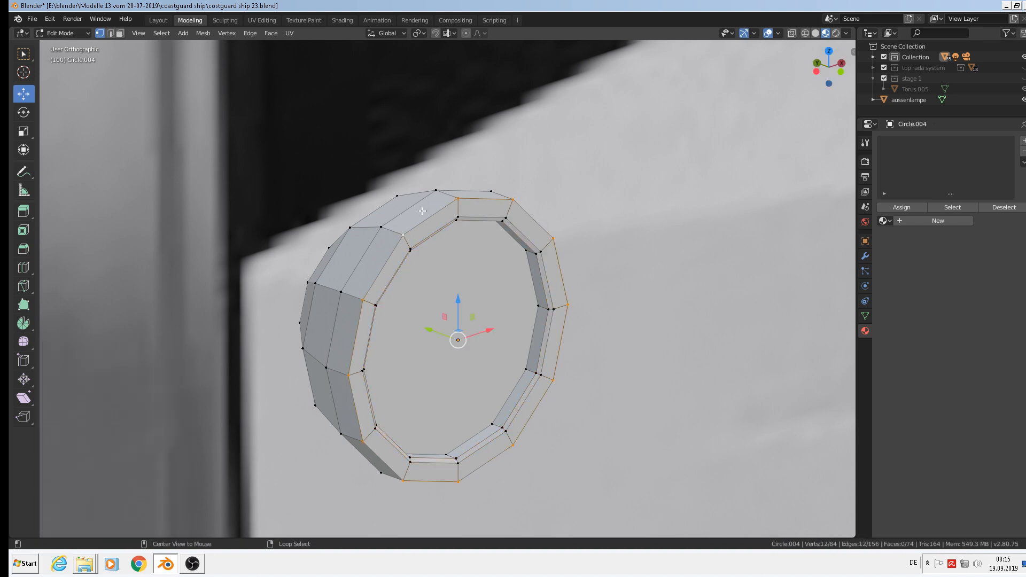
key("ctrl+b")
left_click(658, 355)
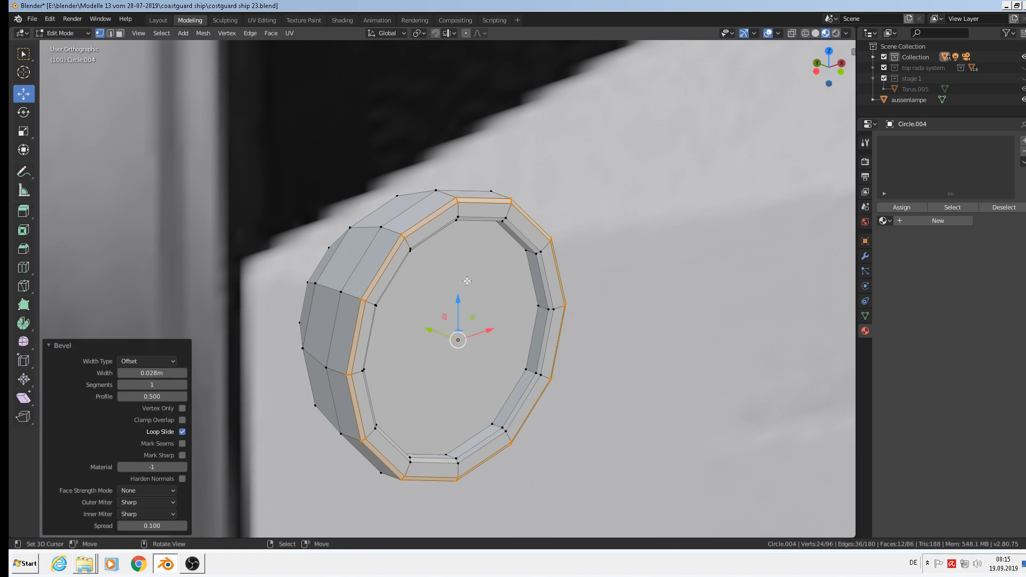
Add a loop cut near the front rim, slid to 0.767, and shrink it to 0.953.
middle_click_drag(659, 355, 478, 283)
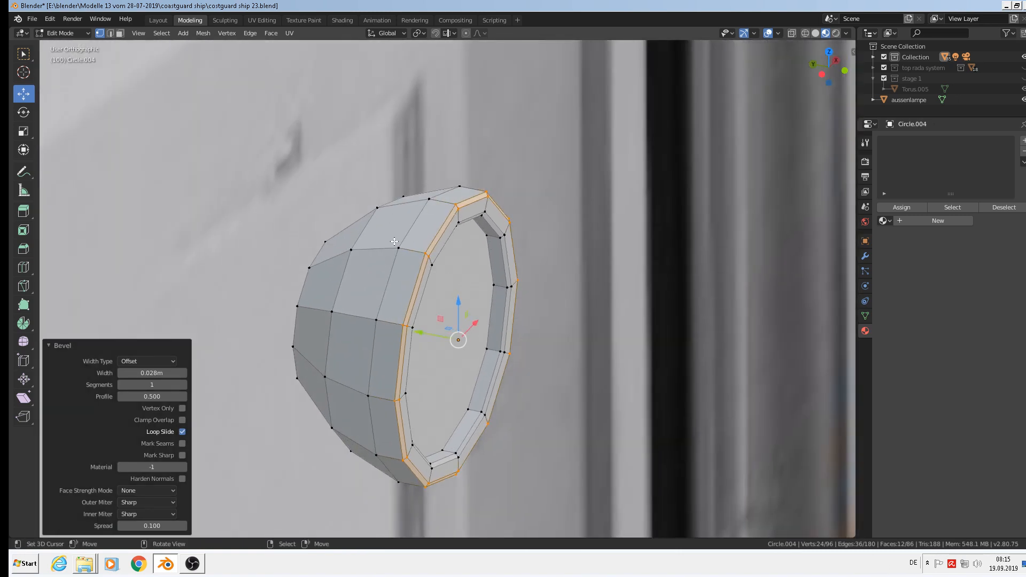
key("ctrl+r")
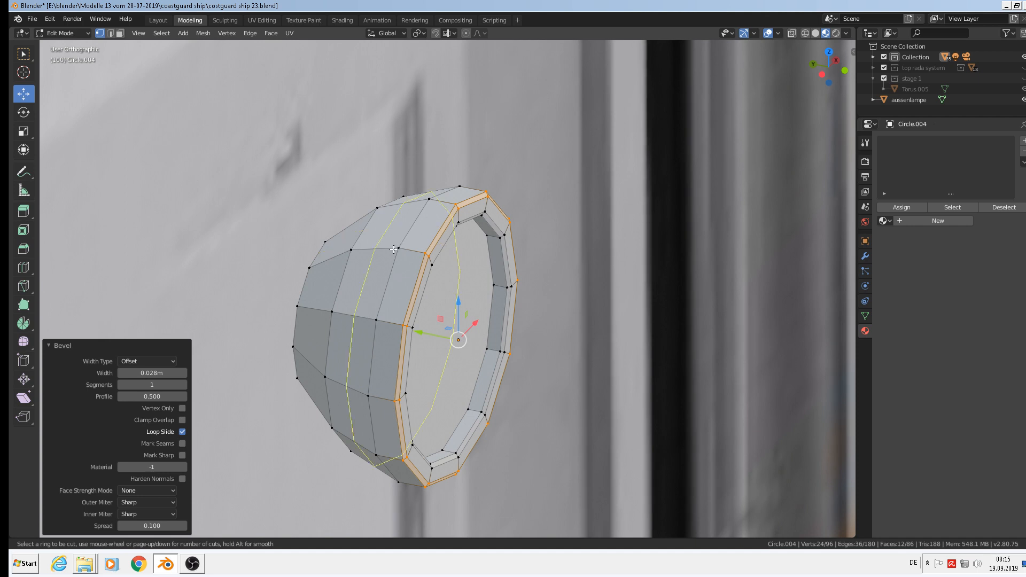
left_click(401, 242)
left_click(417, 260)
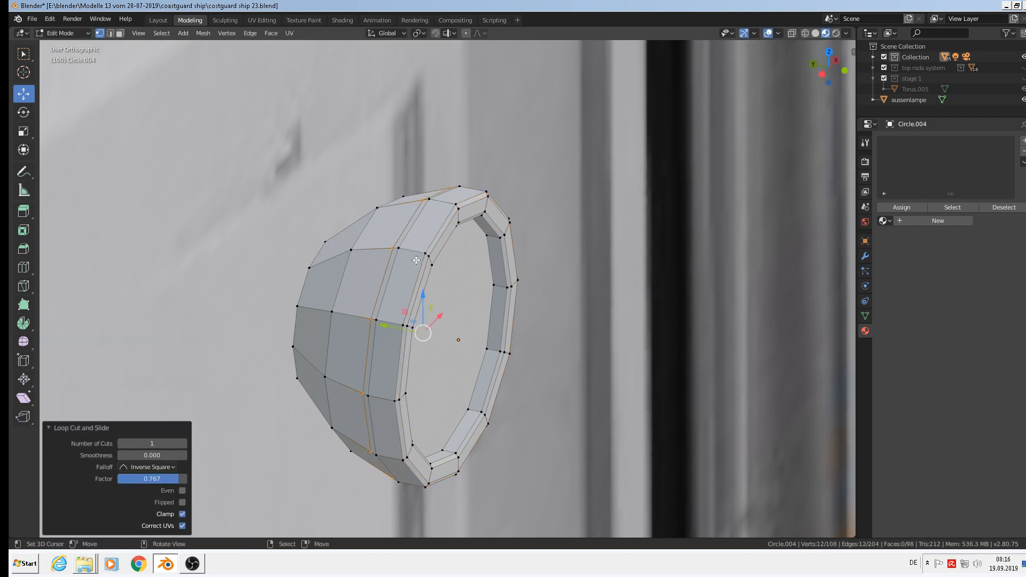
key("s")
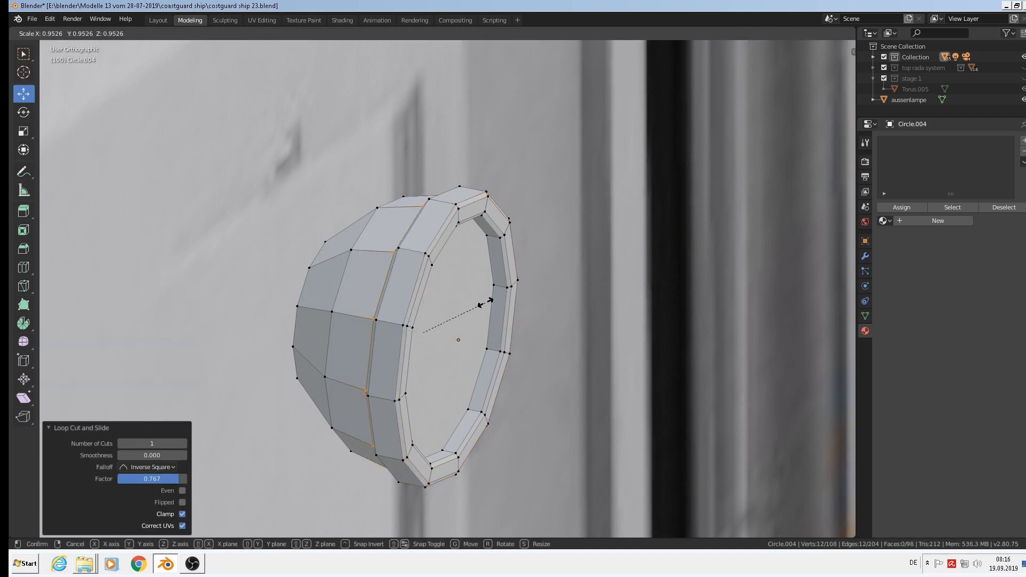
left_click(485, 303)
Bevel the housing's rear edge loop by 0.123 m.
scroll(487, 307, "down", 4)
middle_click_drag(506, 323, 535, 331)
scroll(493, 325, "up", 2)
right_click(400, 297, "alt")
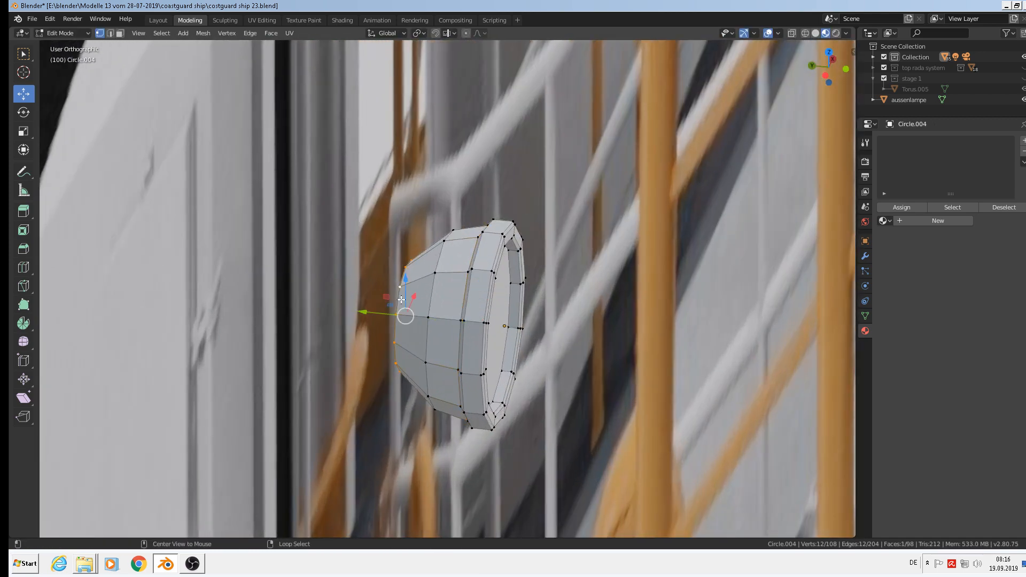
key("ctrl+b")
left_click(547, 390)
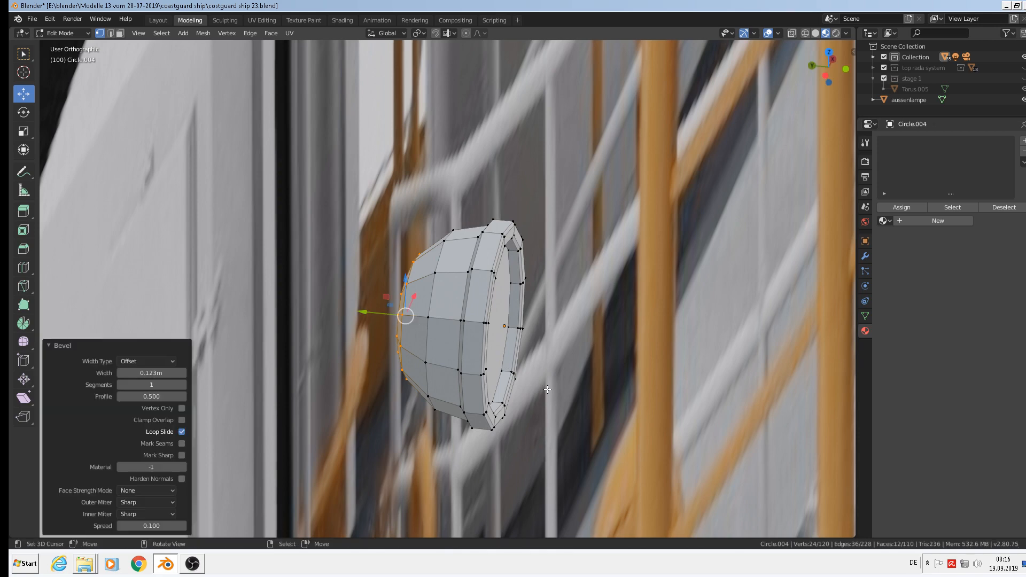
Return to Object Mode and view the housing from the front (numpad 1).
middle_click_drag(548, 389, 448, 290)
key("Tab")
key("KP_1")
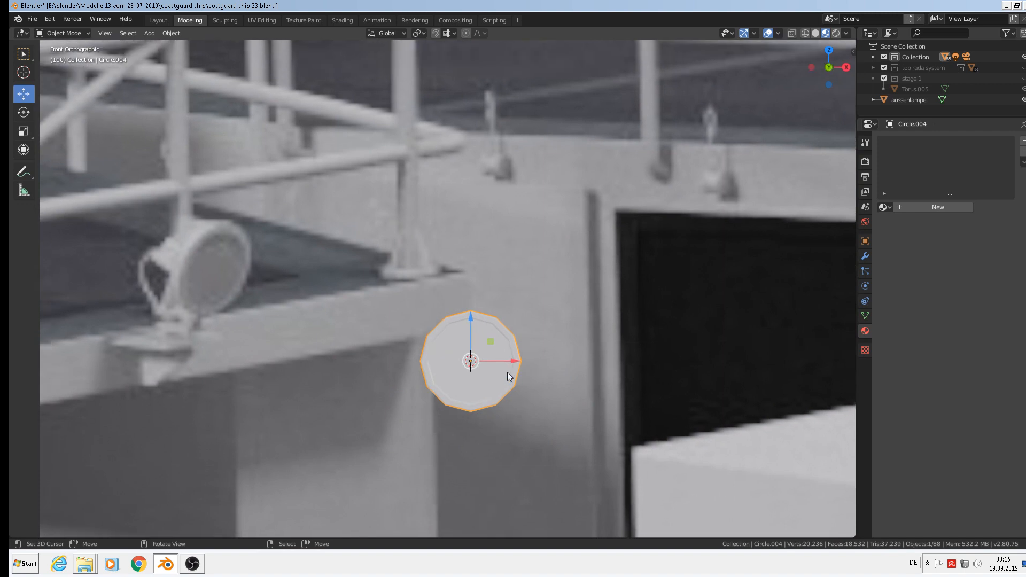
Apply Object > Shade Smooth to the Circle.004 housing and return to front view.
scroll(507, 371, "up", 1)
scroll(481, 342, "up", 3)
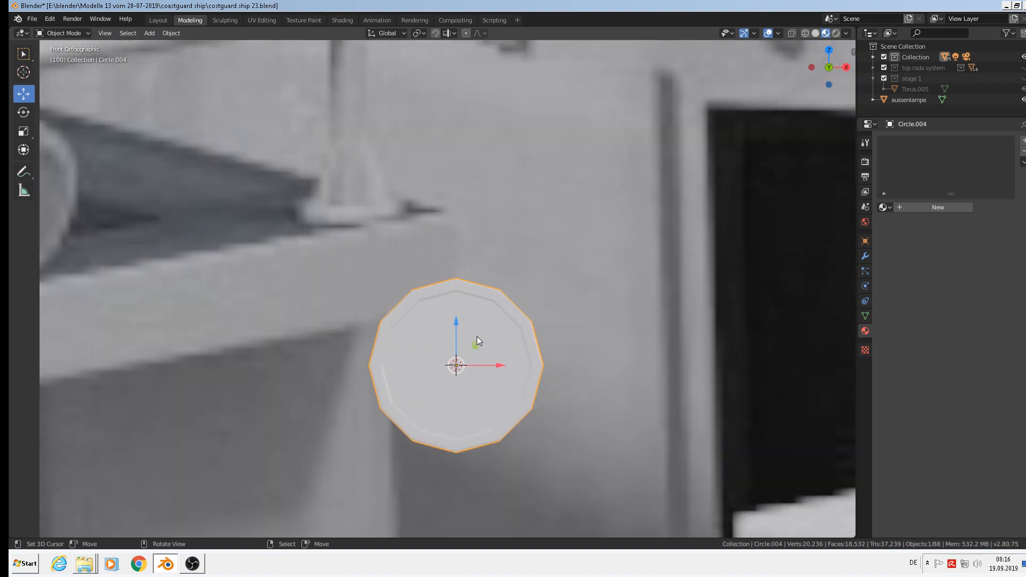
left_click(171, 34)
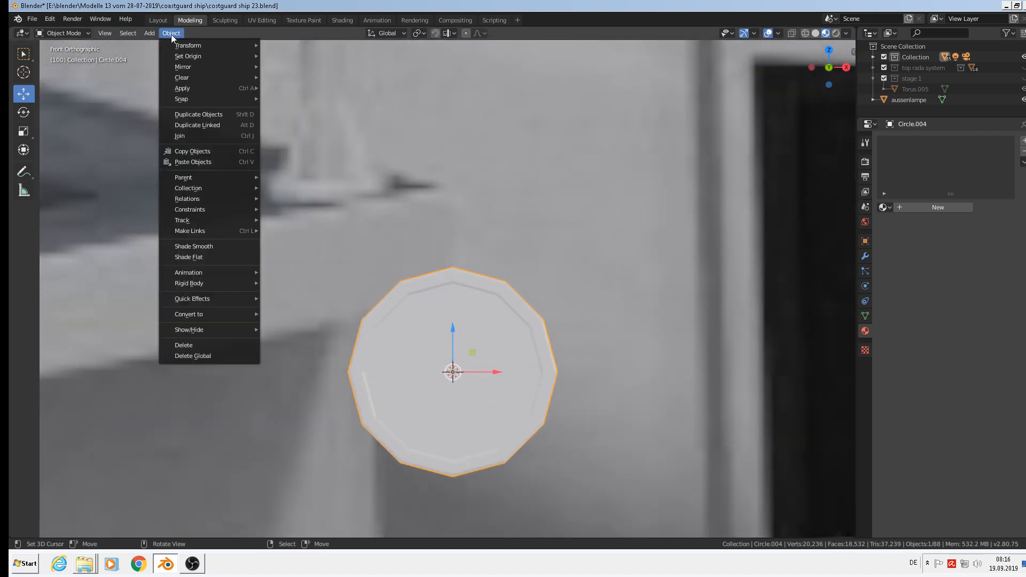
left_click(209, 247)
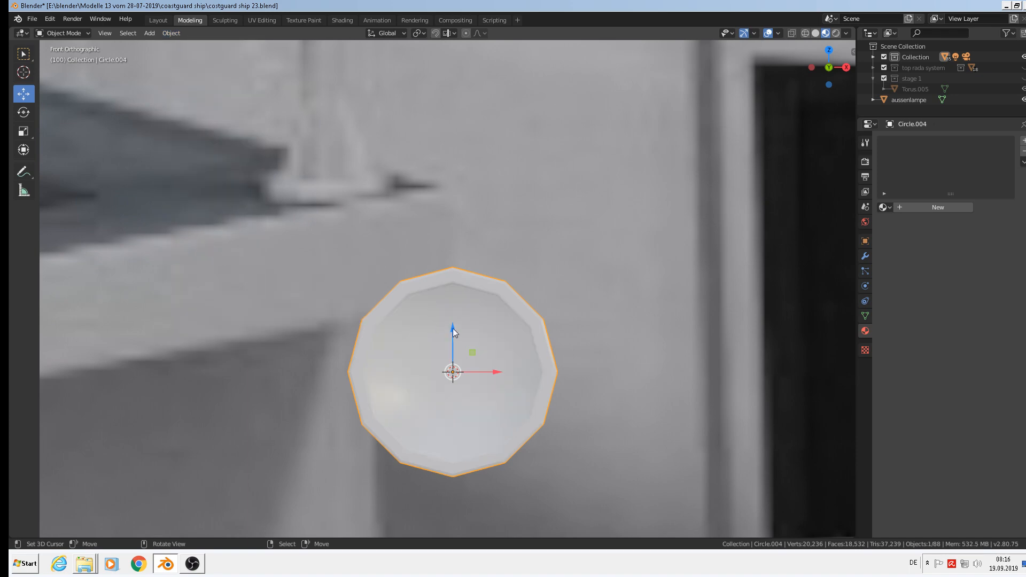
middle_click_drag(453, 328, 490, 347)
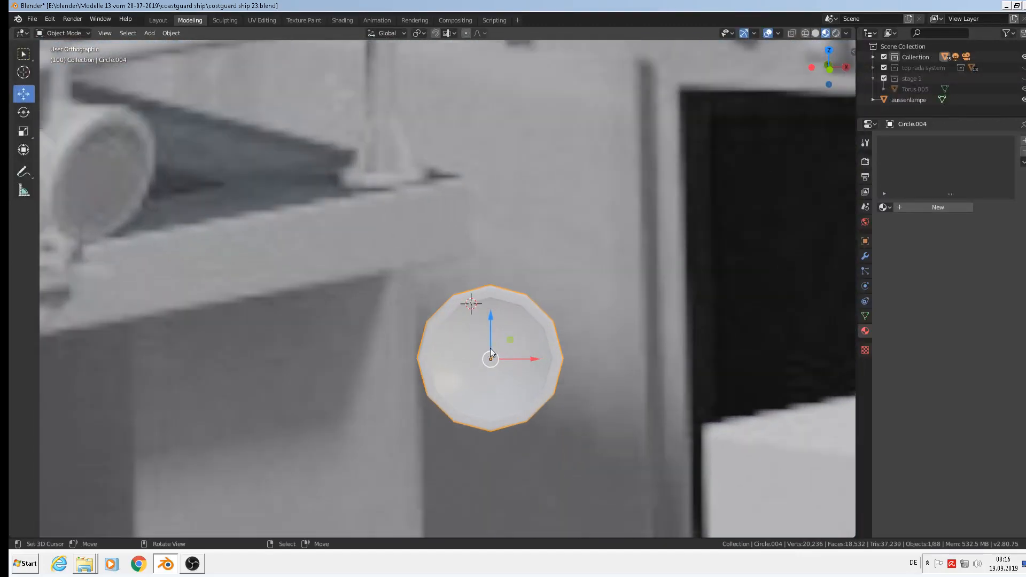
key("KP_1")
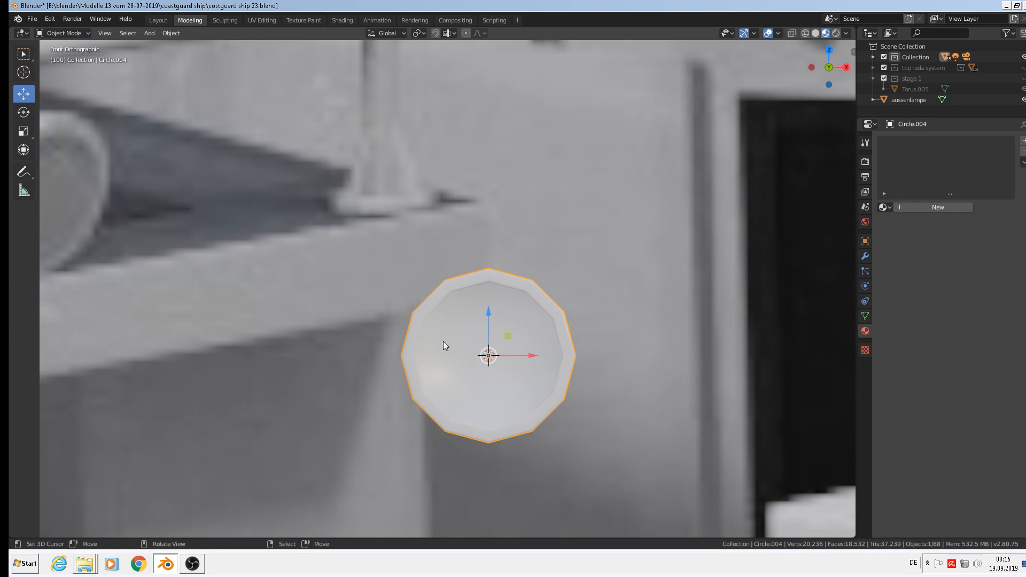
Add a Subdivision Surface modifier to the lamp disc and inspect it from several angles.
left_click(865, 255)
left_click(934, 141)
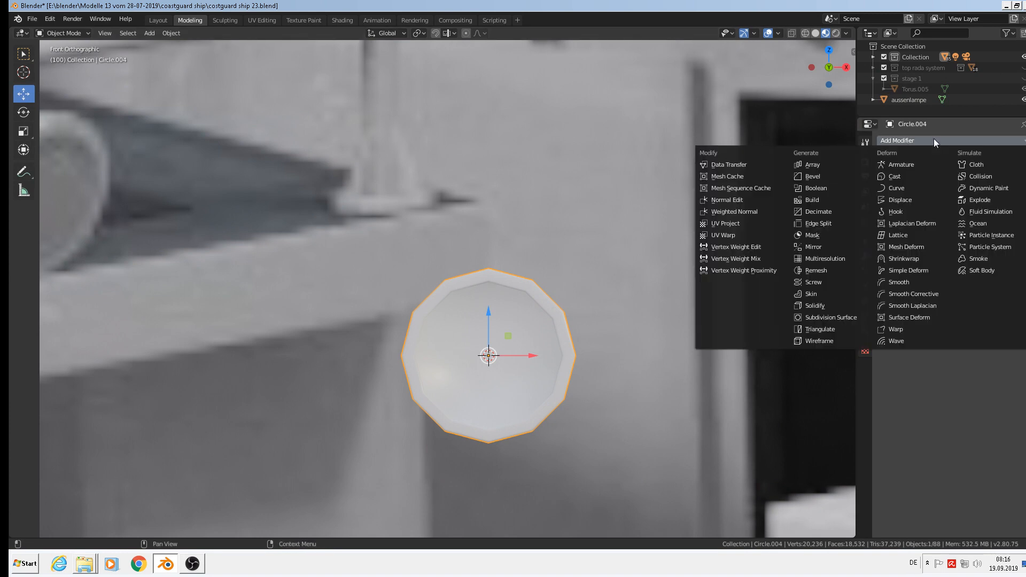
left_click(838, 319)
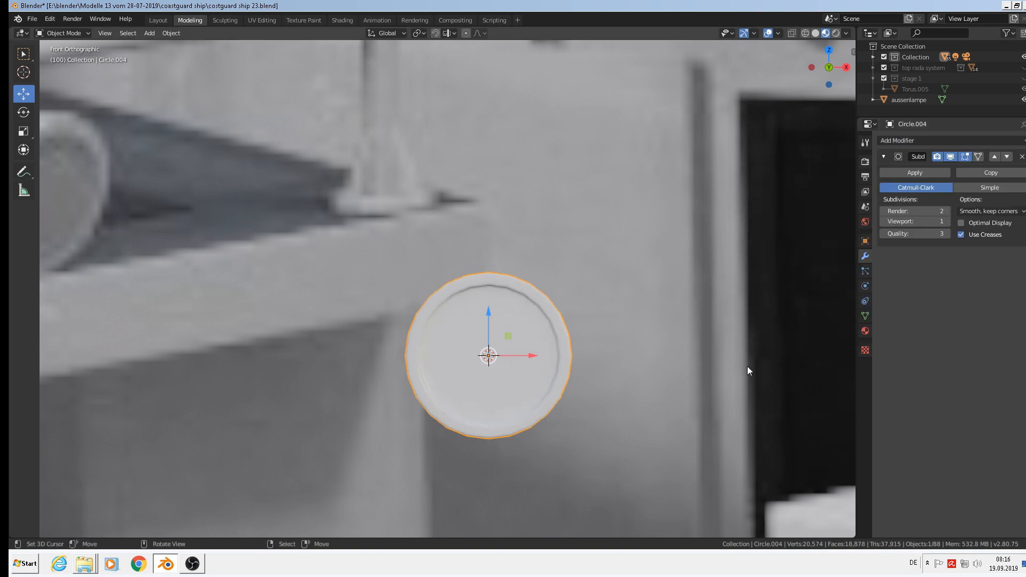
middle_click_drag(521, 304, 632, 424)
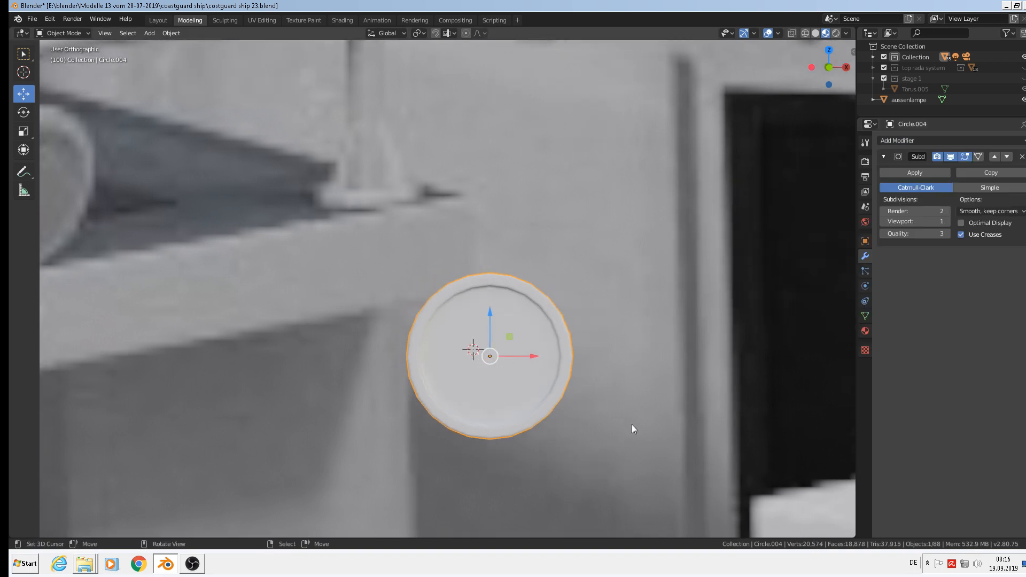
middle_click_drag(797, 540, 678, 438)
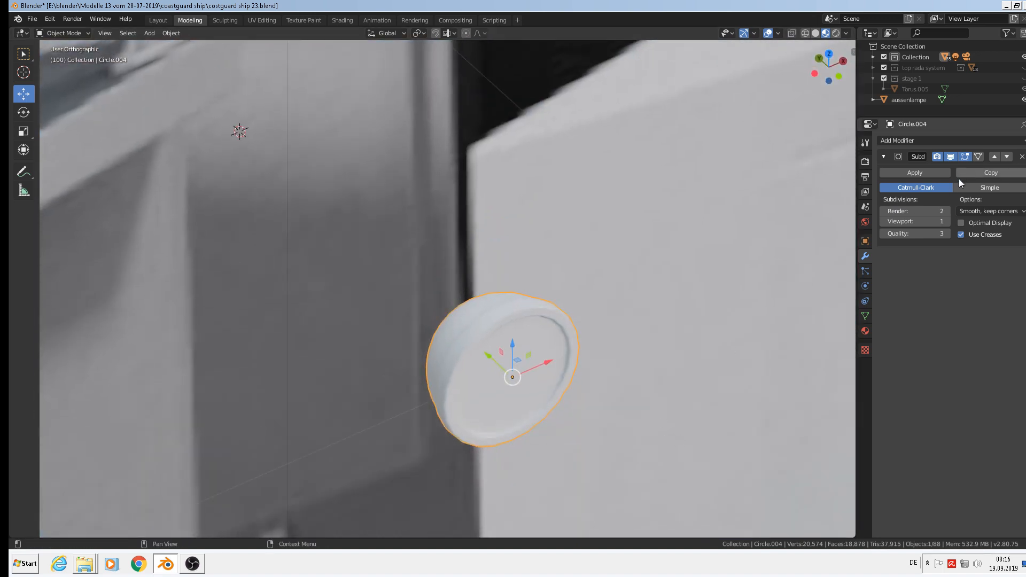
Remove the Subdivision Surface modifier, return to front view, and place the 3D cursor above the lamp's centre.
left_click(1022, 156)
middle_click_drag(748, 321, 543, 348)
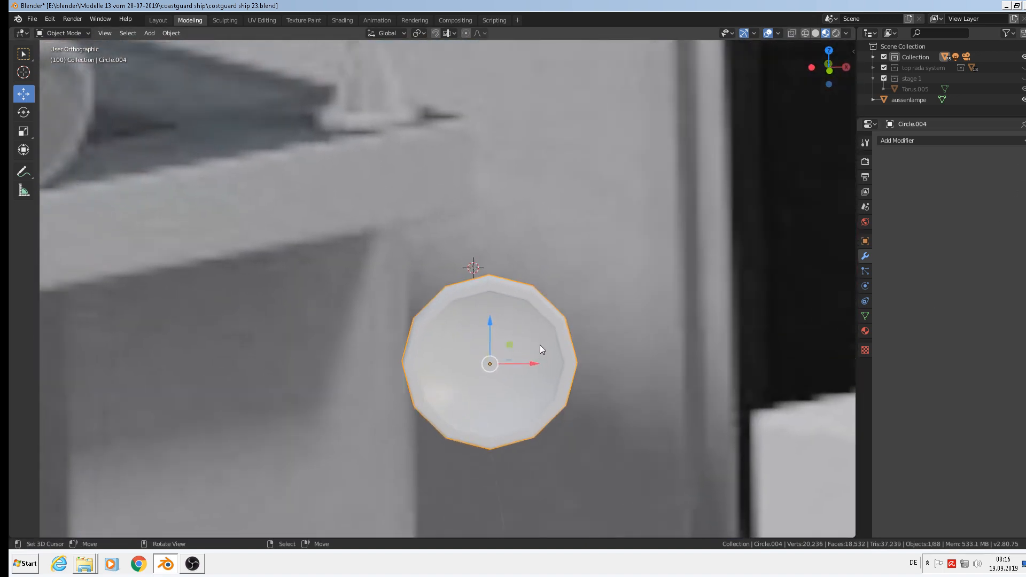
key("KP_1")
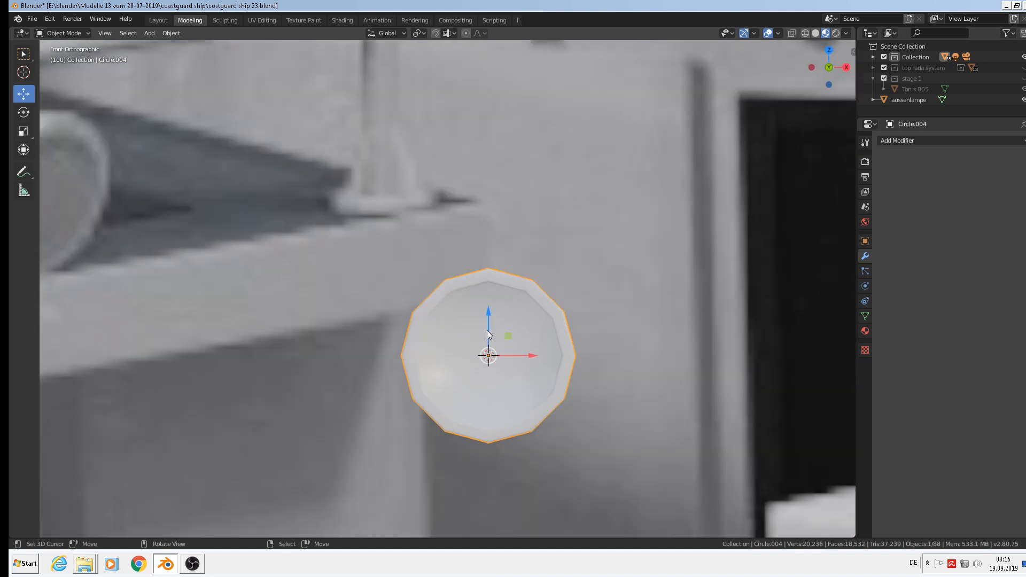
left_click(482, 303)
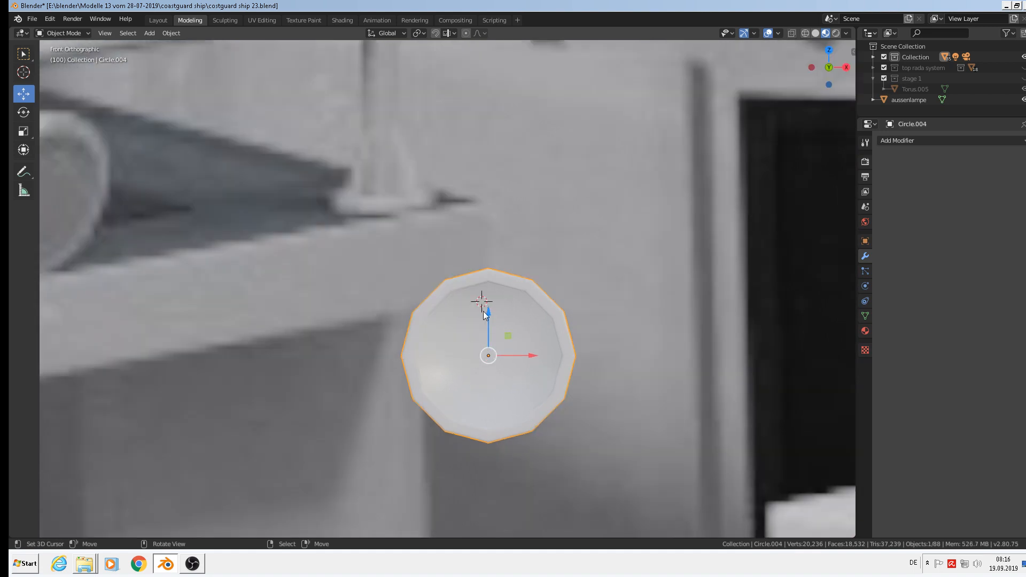
Add a cube and scale it into a small, tall, thin box.
left_click(150, 33)
mouse_move(162, 47)
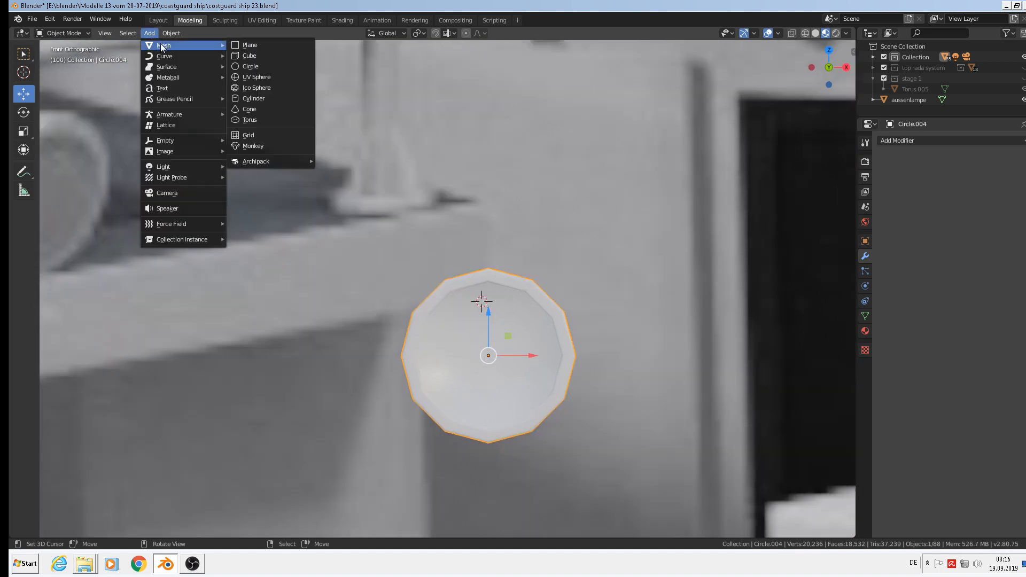
left_click(255, 56)
key("s")
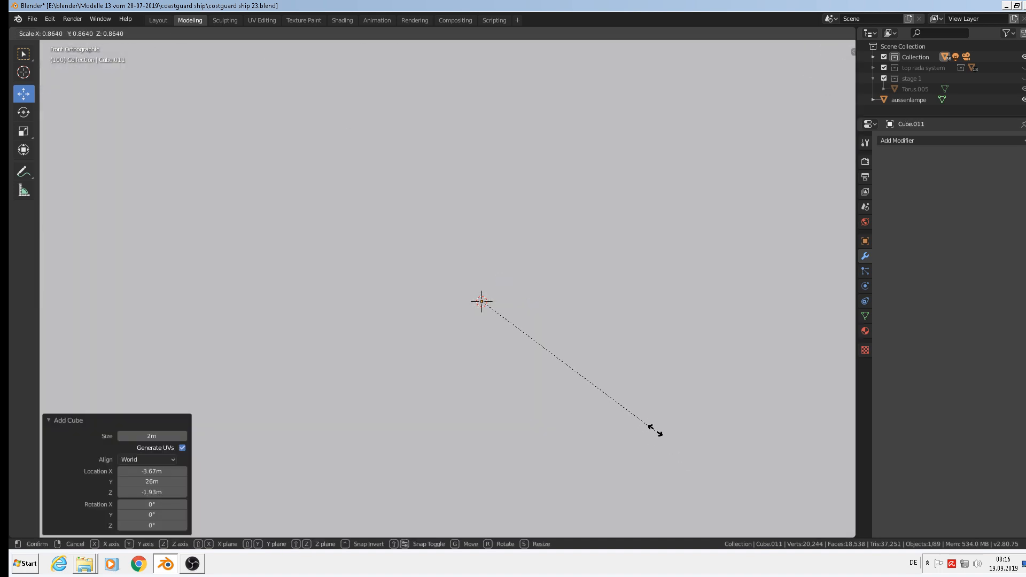
left_click(489, 318)
key("s")
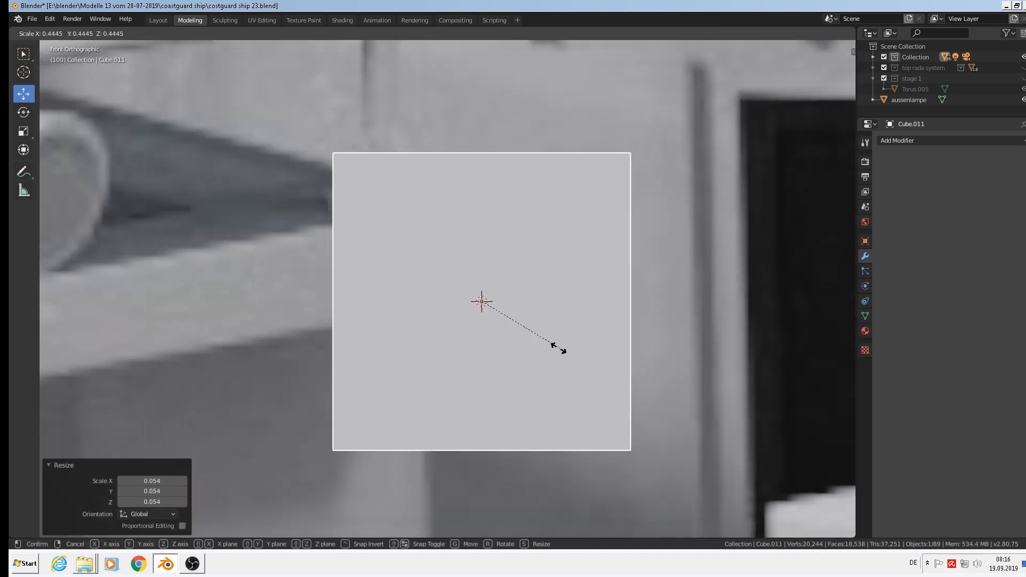
left_click(483, 305)
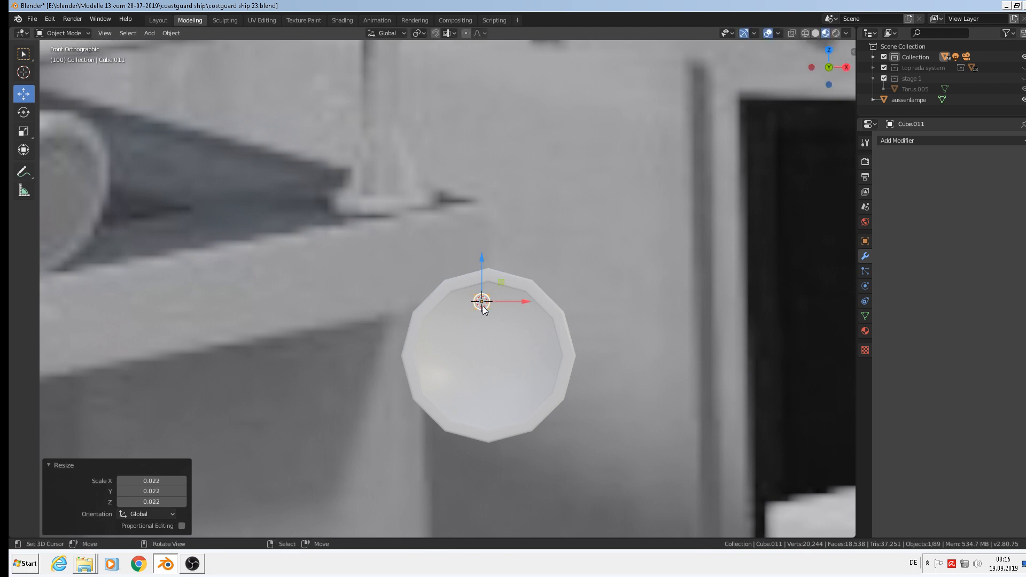
key("s")
key("z")
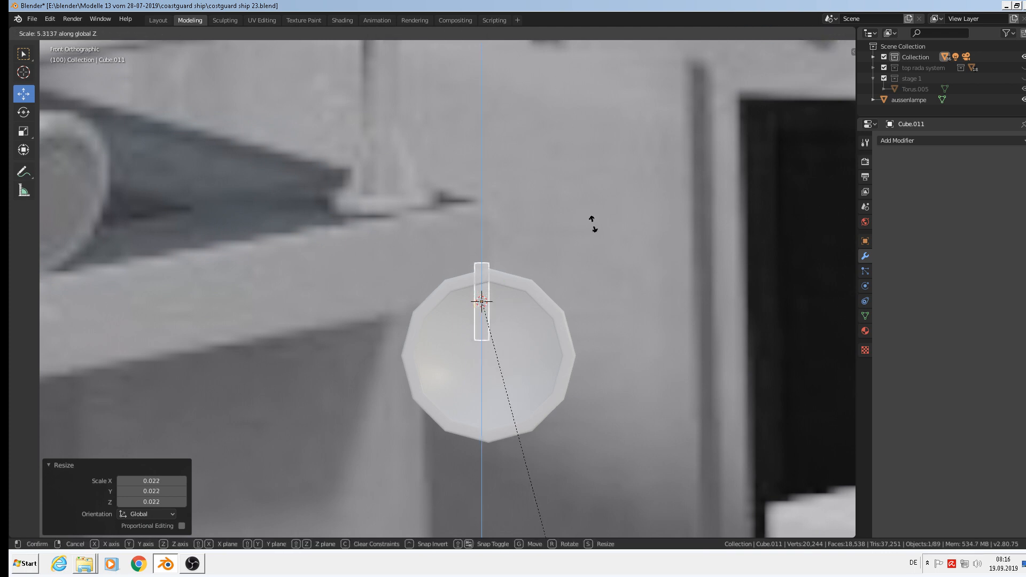
left_click(619, 435)
Move the thin box down and along X and Y so it sits against the lamp.
left_click_drag(471, 251, 523, 315)
left_click_drag(522, 354, 525, 354)
middle_click_drag(525, 355, 614, 377)
scroll(551, 344, "down", 2)
scroll(550, 345, "up", 2)
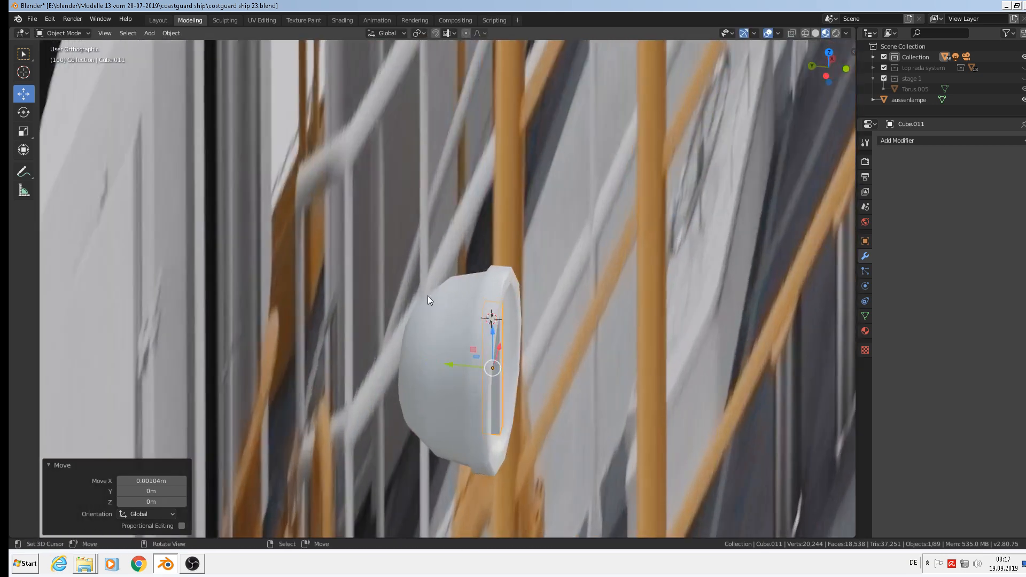
left_click_drag(462, 360, 435, 354)
middle_click_drag(435, 354, 465, 324)
Resize the box along Z and Y, slide it along Y, and make it slightly shorter.
key("s")
key("z")
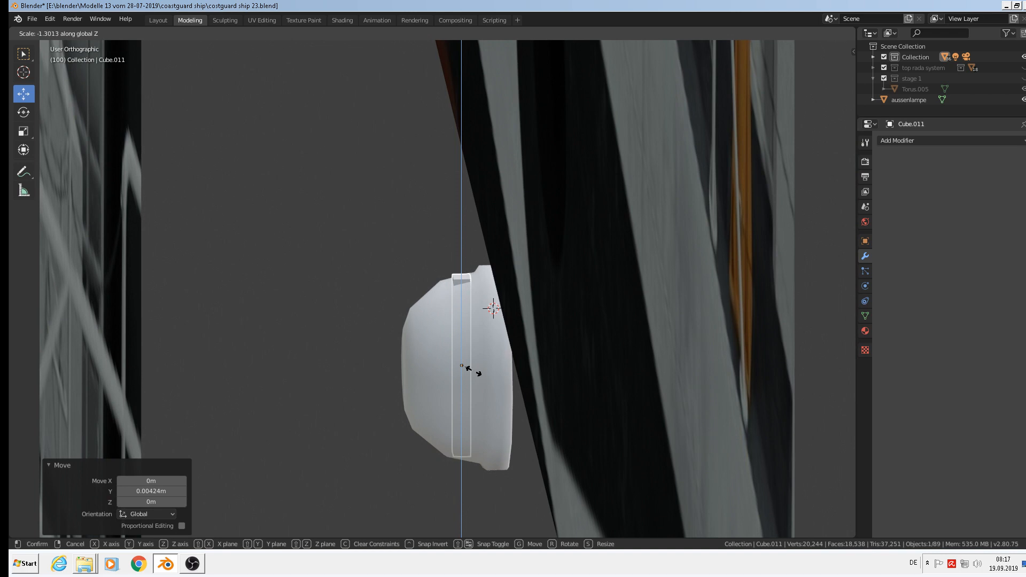
left_click(474, 370)
key("s")
key("y")
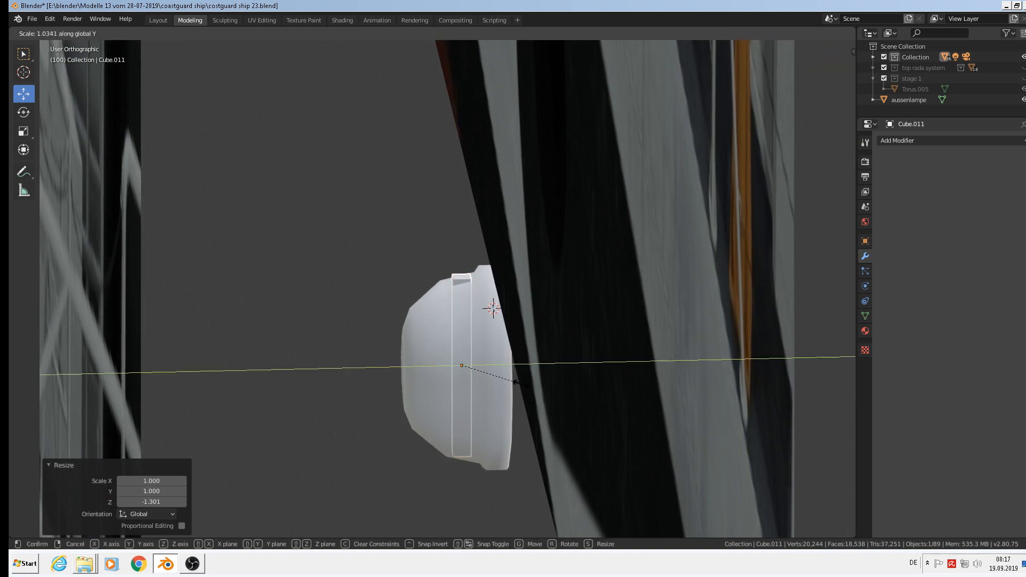
left_click(626, 378)
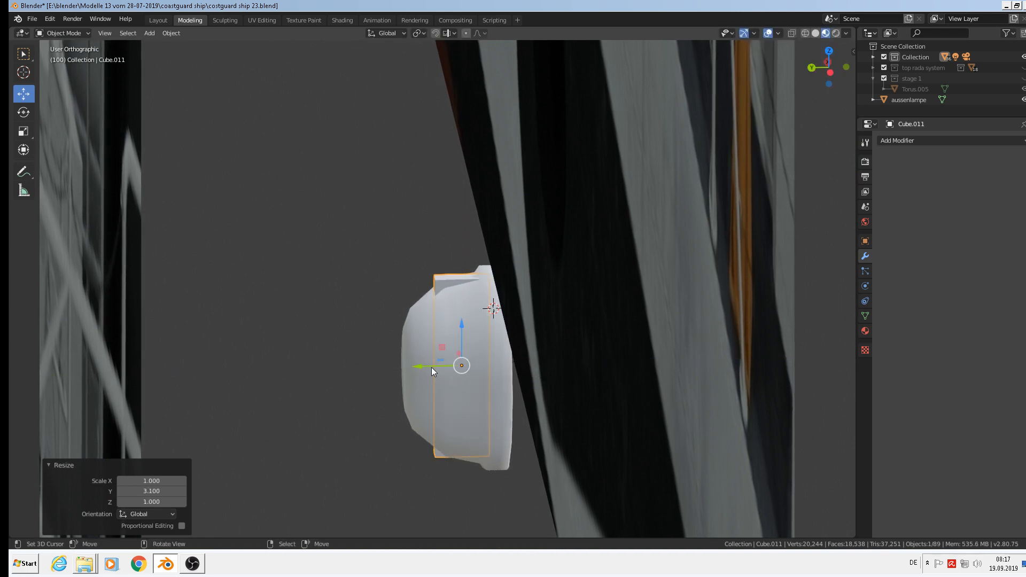
left_click_drag(432, 368, 410, 364)
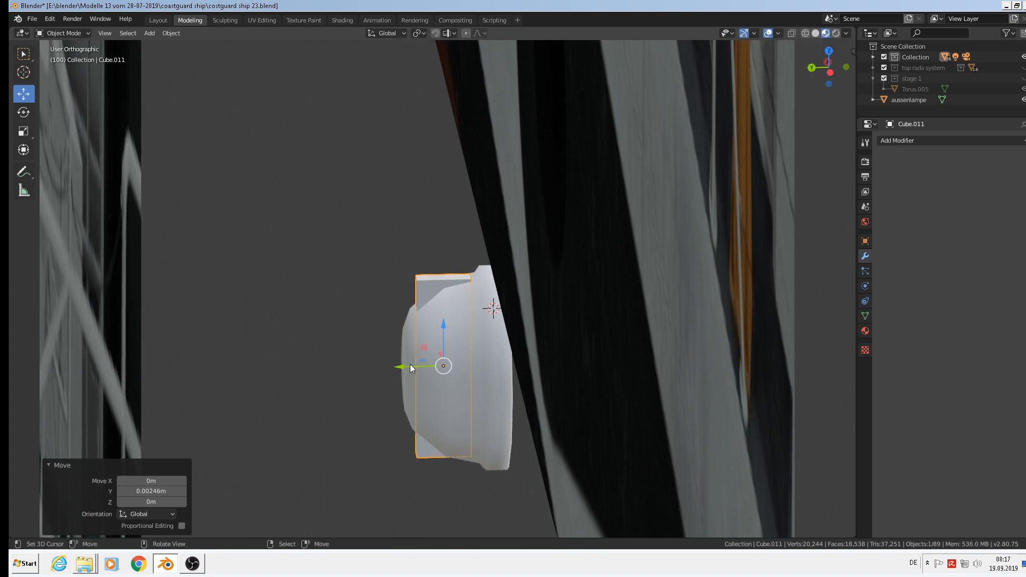
key("s")
key("z")
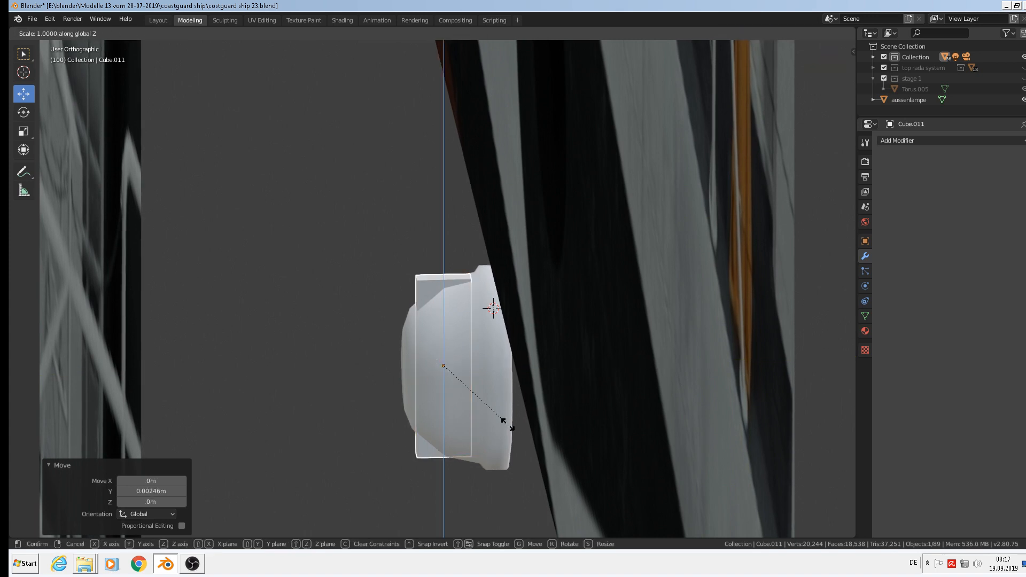
left_click(502, 424)
In Edit Mode, select the box's four outer-edge vertices.
key("Tab")
scroll(428, 279, "up", 2)
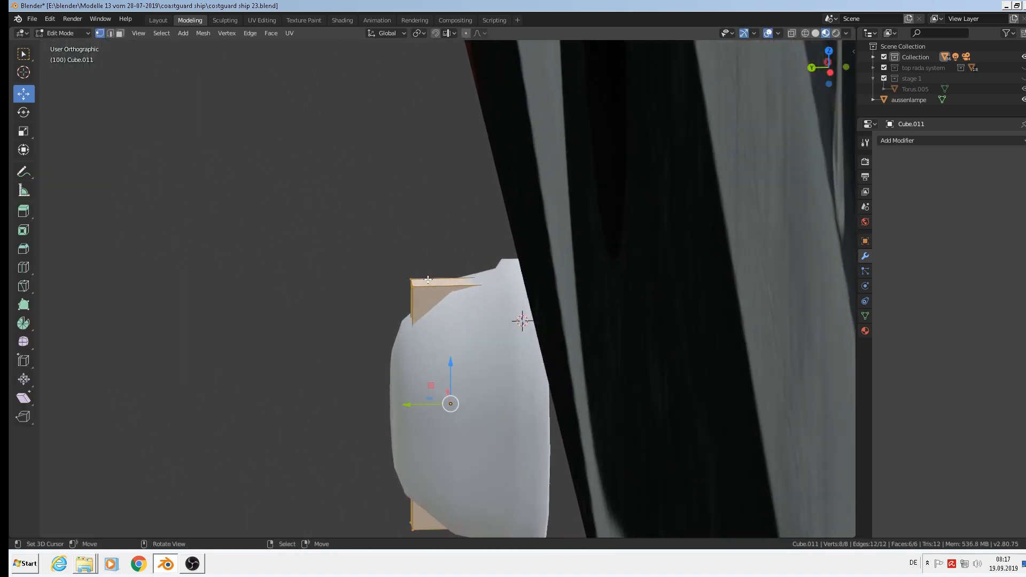
right_click(411, 280)
right_click(413, 290, "shift")
middle_click_drag(451, 372, 491, 235, "shift")
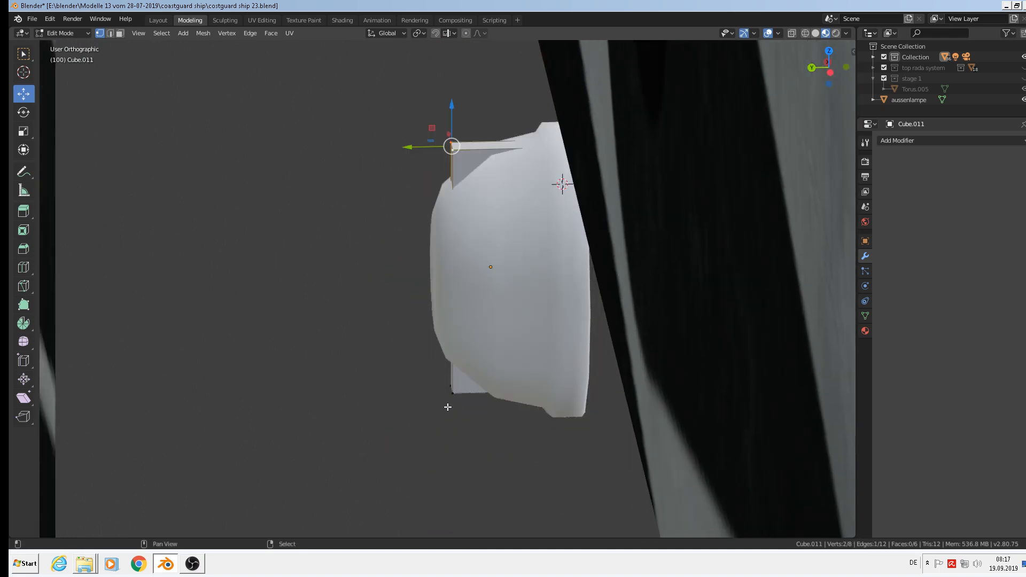
right_click(448, 403, "shift")
right_click(444, 385, "shift")
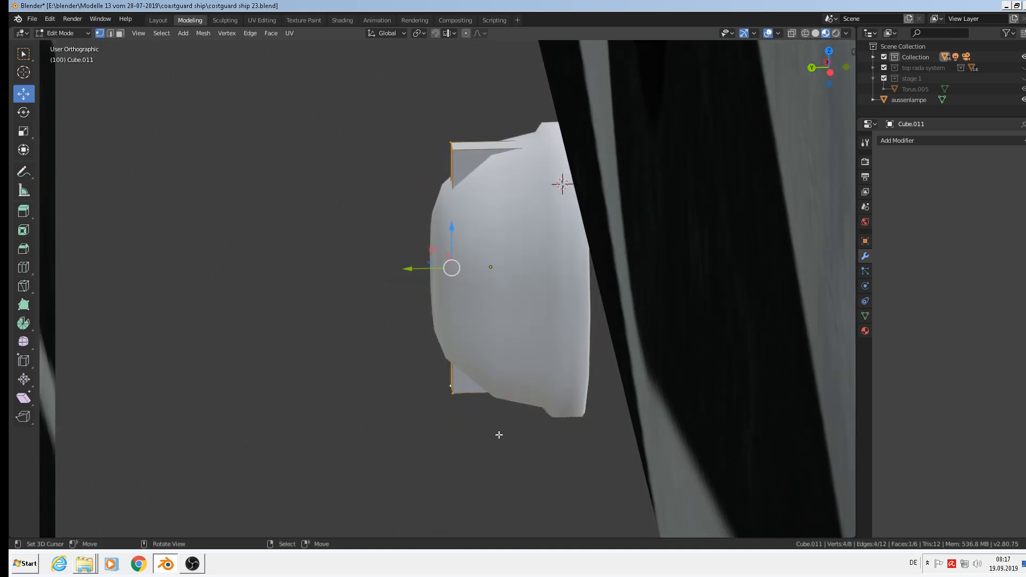
Taper the box by scaling its outer edge to 0.939 along Z, then return to Object Mode.
key("z")
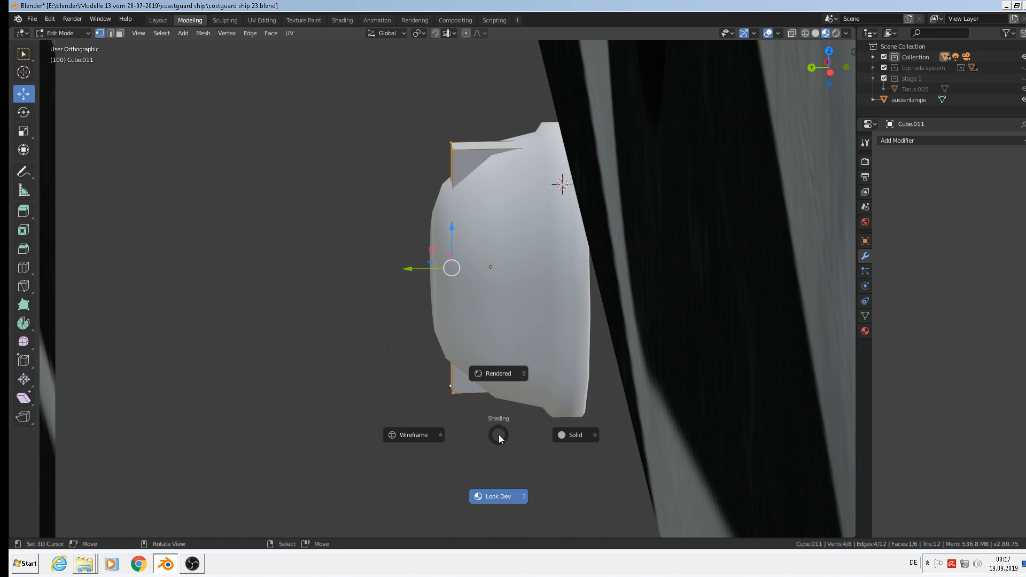
key("Escape")
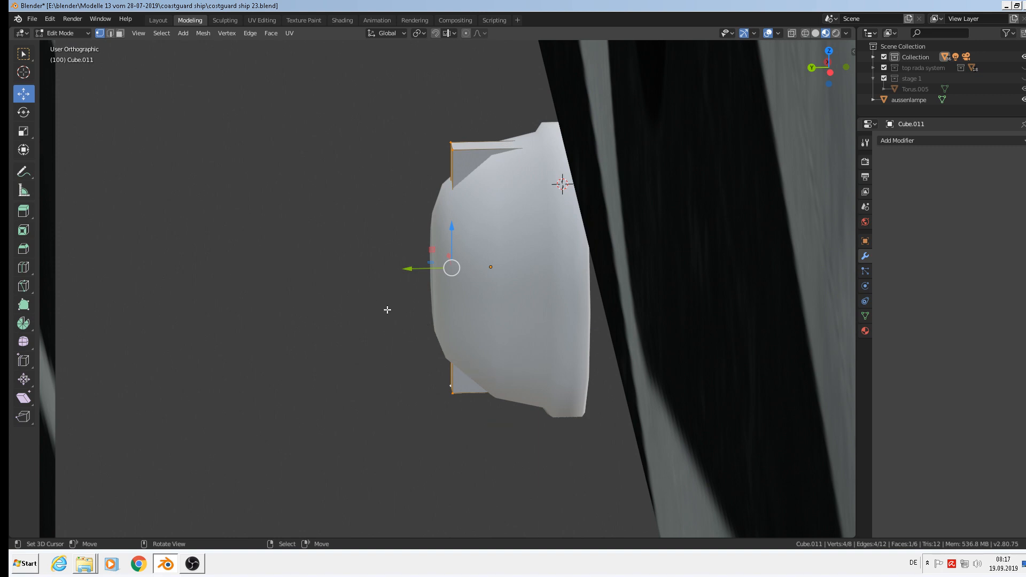
key("s")
key("z")
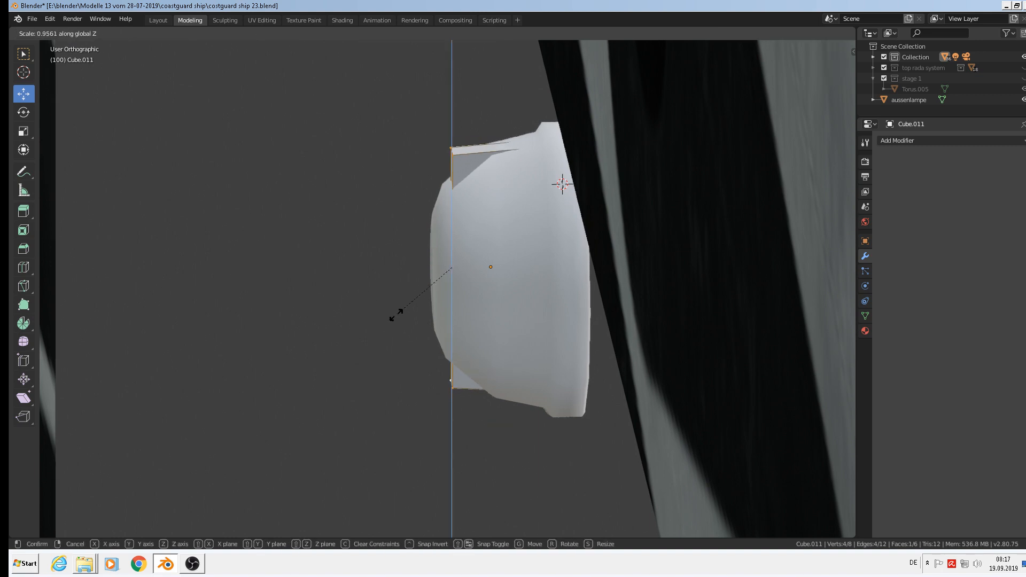
left_click(399, 316)
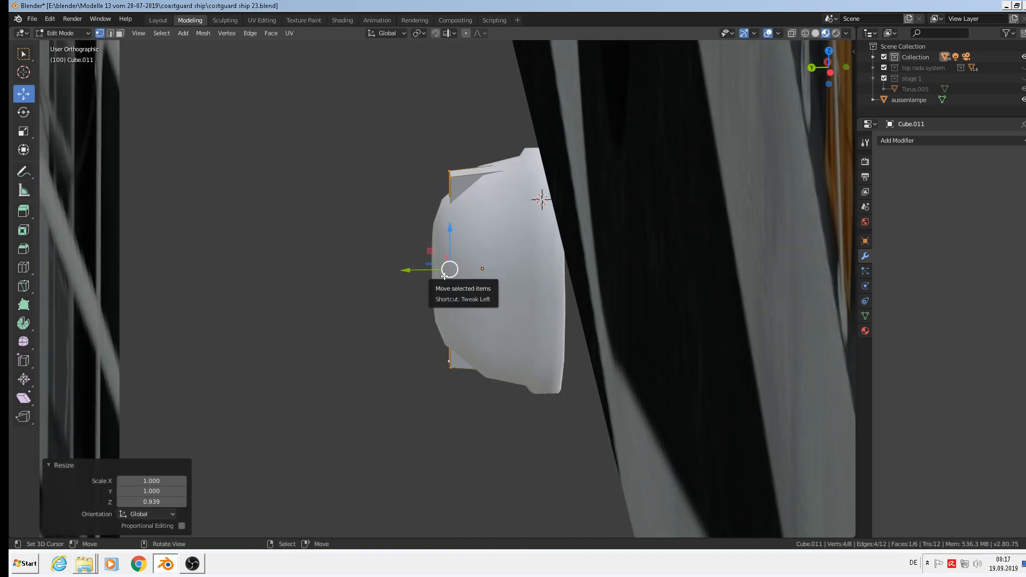
key("Tab")
middle_click_drag(476, 272, 510, 279)
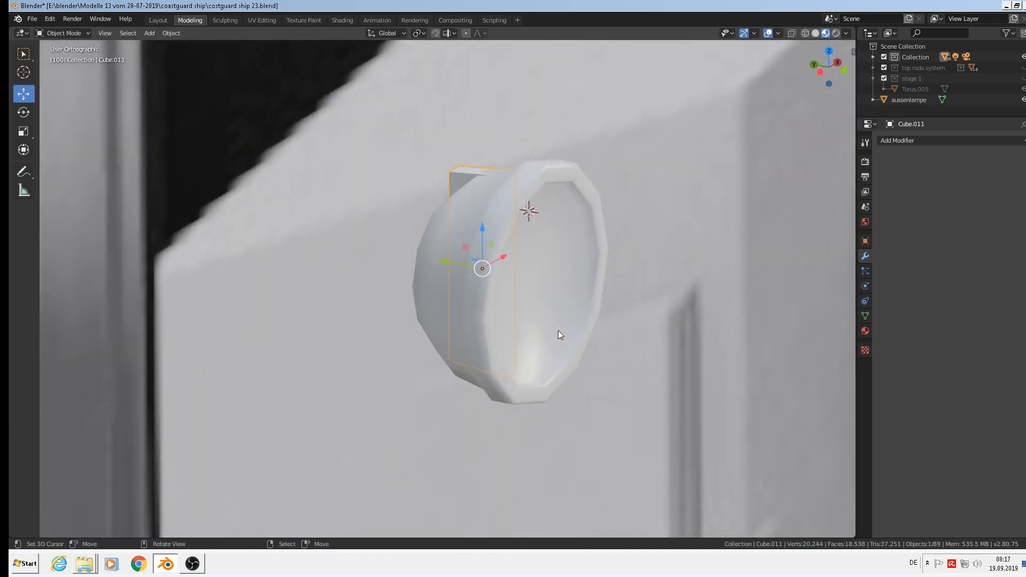
Duplicate the thin mount in place, rotate the copy 90° about Y, and deselect it.
key("shift+d")
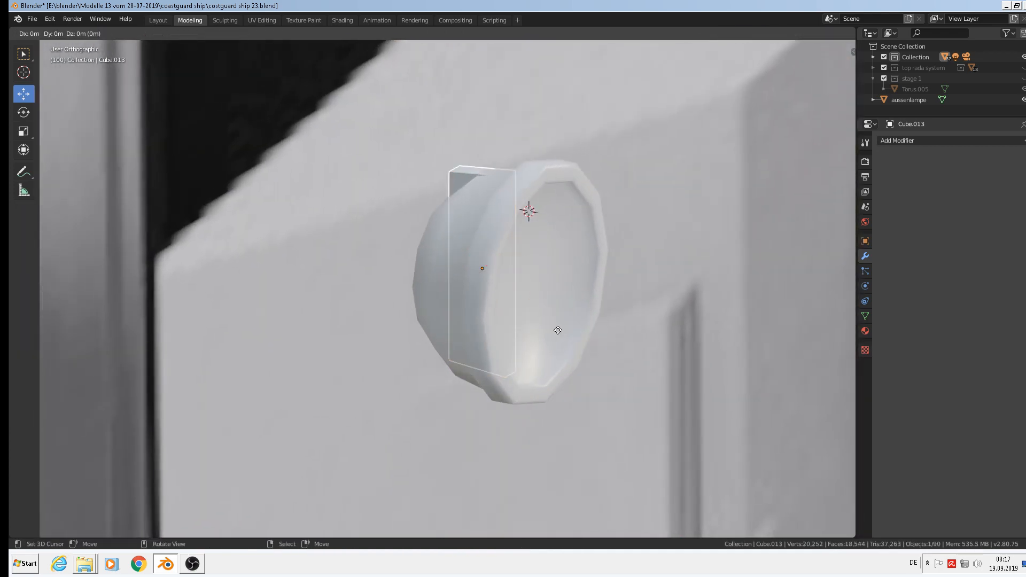
key("Escape")
type("ry")
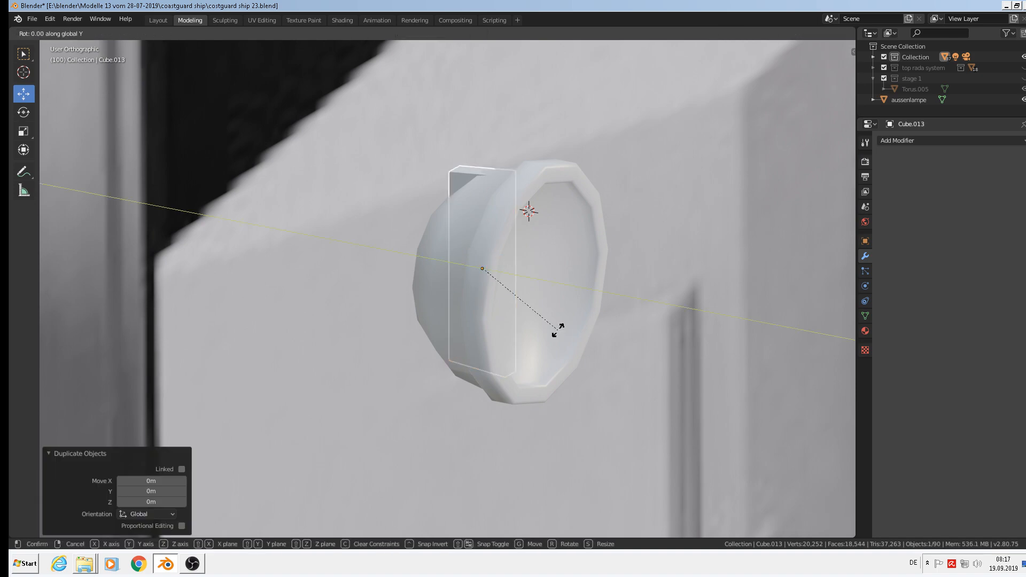
type("90")
key("Return")
middle_click_drag(441, 303, 504, 303)
key("alt+a")
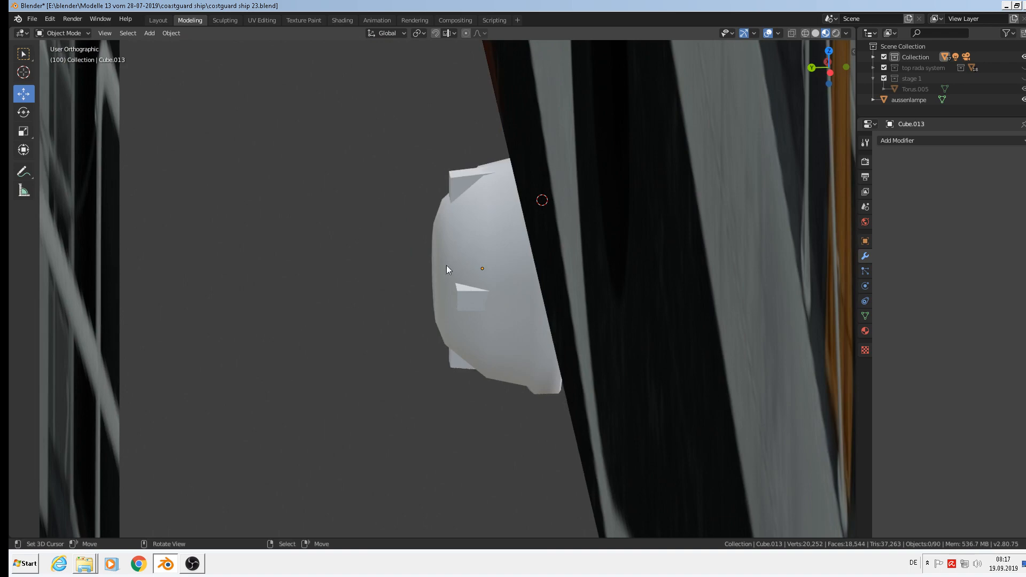
Duplicate the lamp's bracket piece and lower the copy beneath the lamp as a plank.
mouse_move(450, 326)
middle_mouse_down()
mouse_move(394, 320)
mouse_move(562, 325)
mouse_move(434, 334)
middle_mouse_up()
scroll(248, 280, "up", 2)
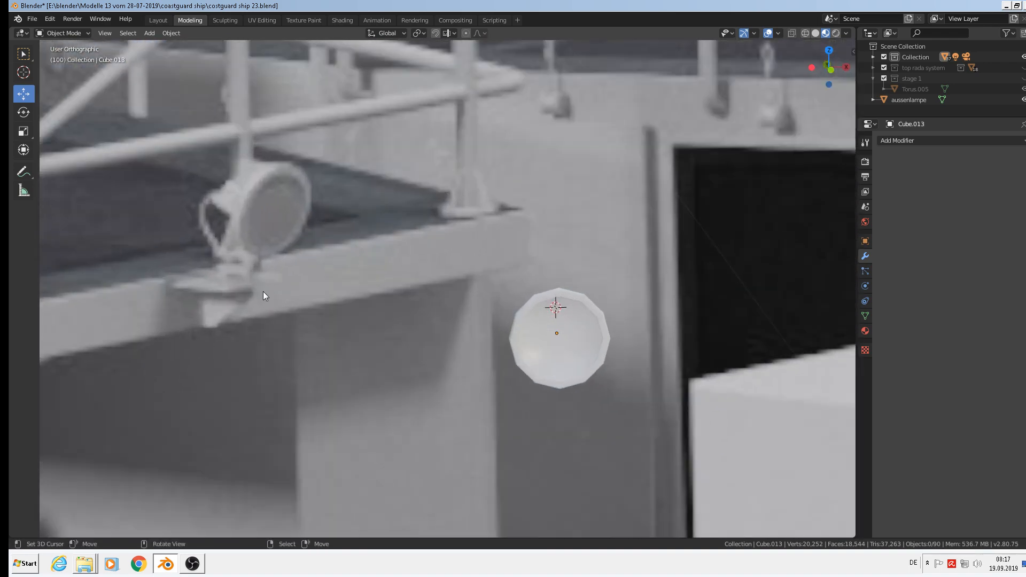
middle_click_drag(589, 380, 610, 321)
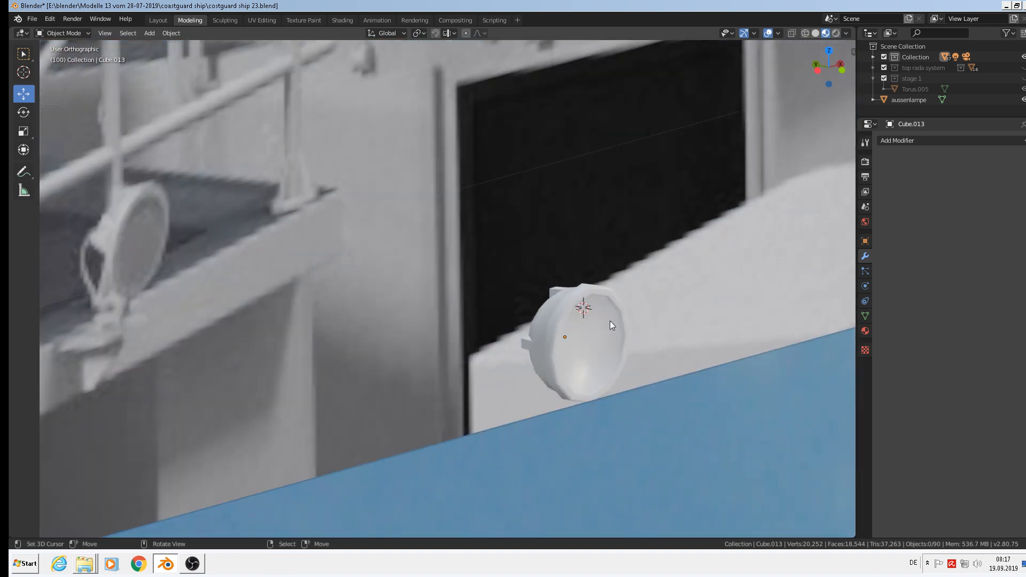
right_click(556, 291)
right_click(556, 284)
scroll(525, 338, "up", 2)
scroll(526, 340, "up", 2)
right_click(531, 343)
scroll(533, 343, "down", 5)
scroll(565, 357, "down", 2)
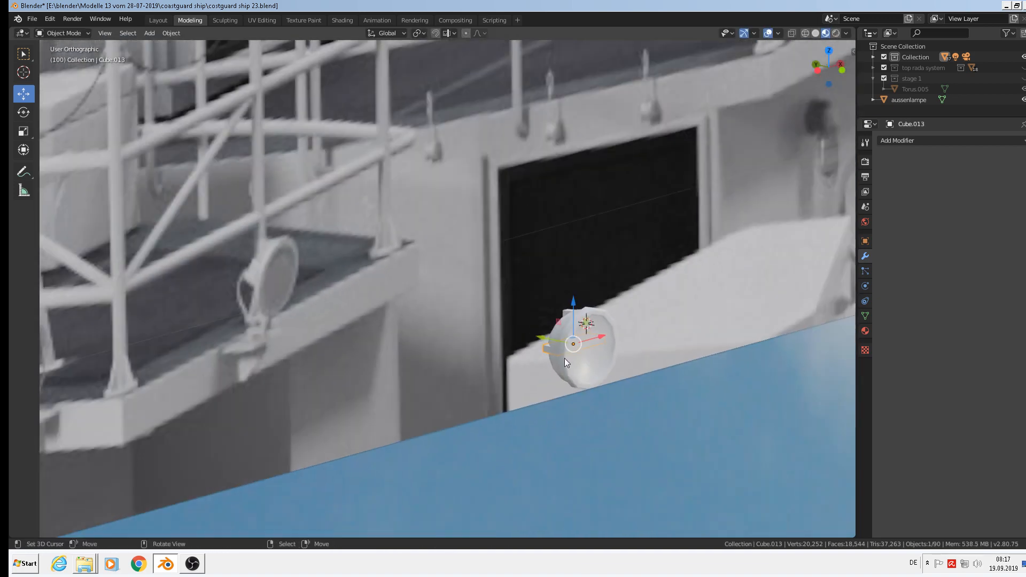
middle_click_drag(564, 358, 534, 376)
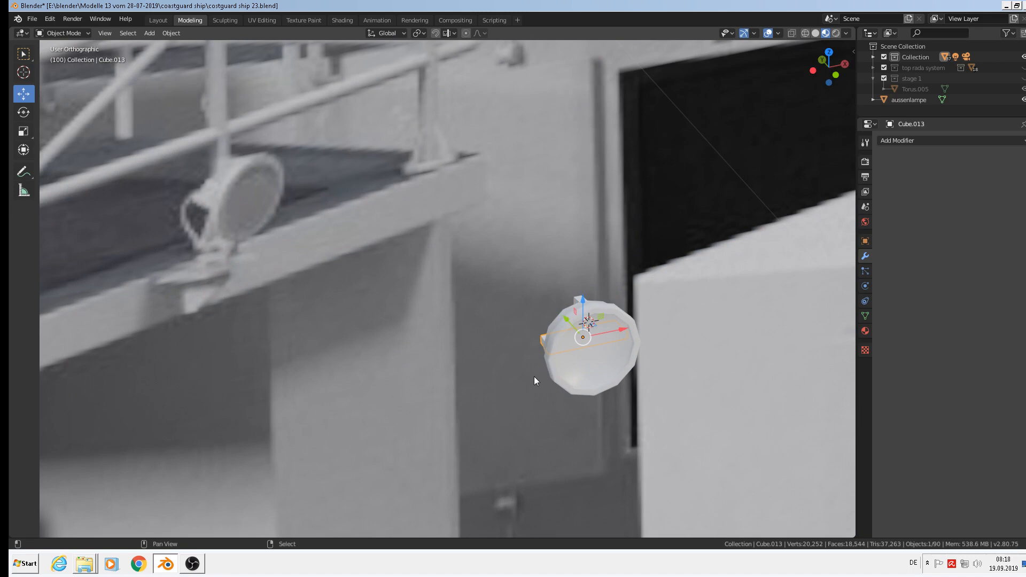
key("shift+d")
right_click(578, 348)
left_click_drag(584, 300, 609, 361)
Widen the plank under the lamp by scaling its back face along X and pushing it out.
scroll(620, 388, "up", 1)
middle_click_drag(624, 389, 650, 400)
scroll(602, 413, "up", 1)
scroll(601, 412, "up", 3)
key("Tab")
scroll(554, 420, "up", 1)
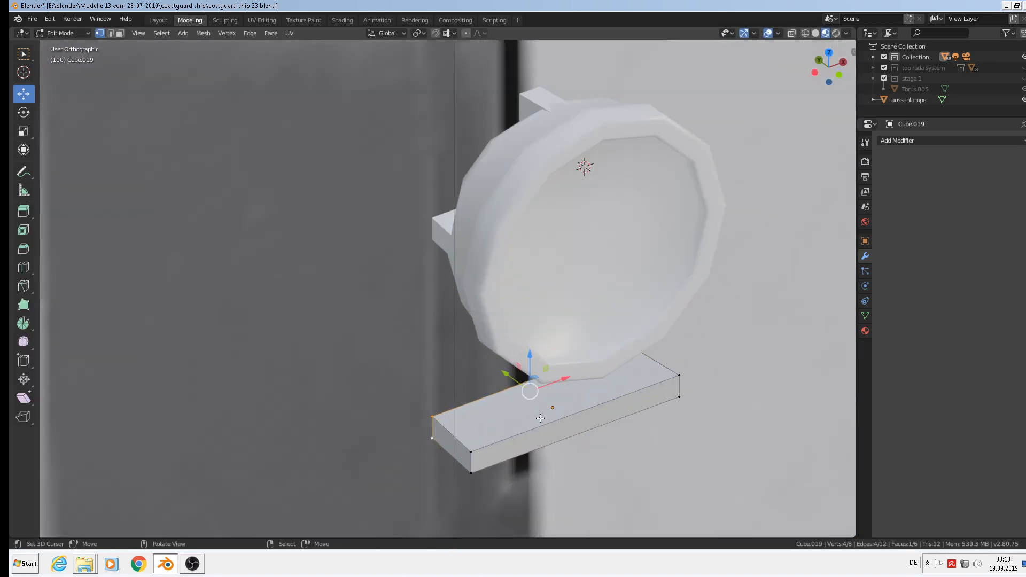
middle_click_drag(544, 418, 505, 394)
key("s")
key("x")
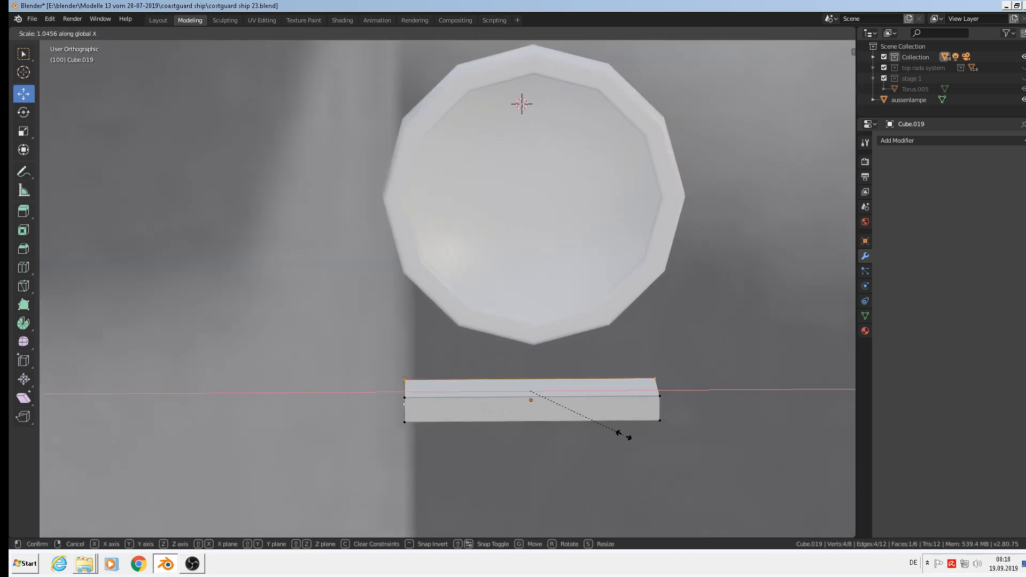
left_click(624, 435)
middle_click_drag(624, 435, 650, 430)
scroll(628, 424, "down", 3)
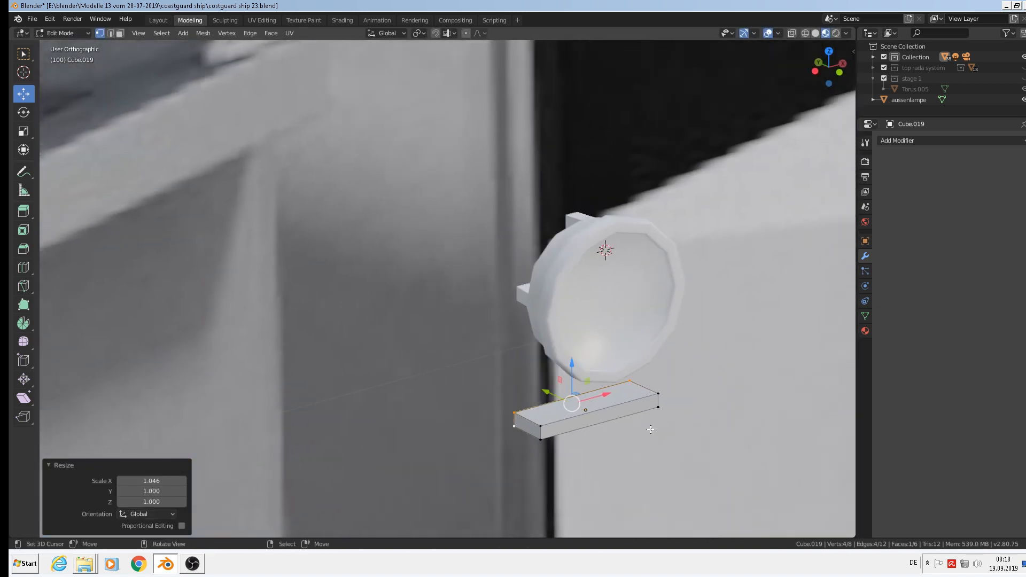
left_click_drag(544, 390, 513, 376)
scroll(525, 385, "down", 1)
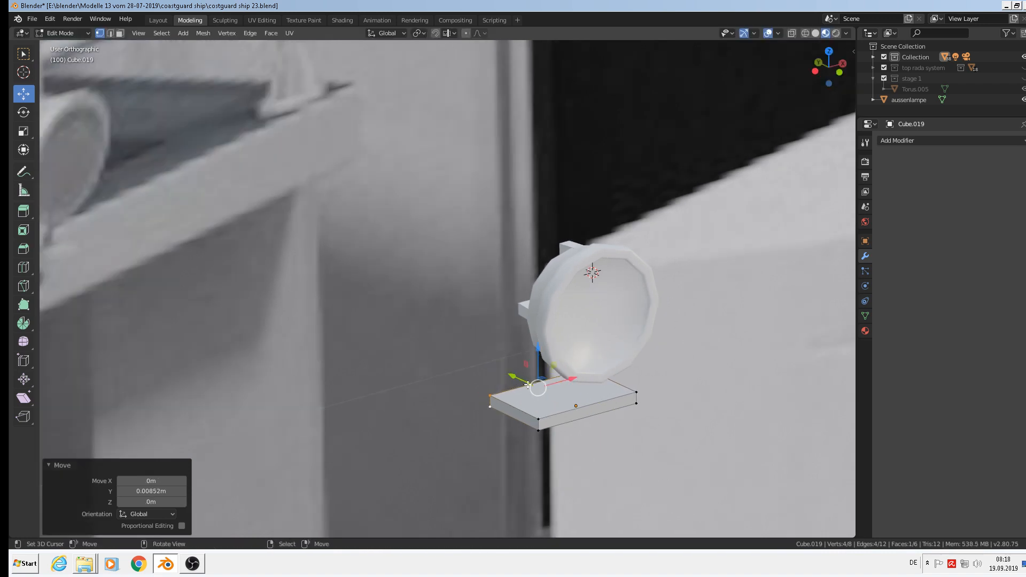
key("Tab")
Duplicate the plank in place and stand the copy upright with a 90° Y rotation.
key("shift+d")
right_click(607, 431)
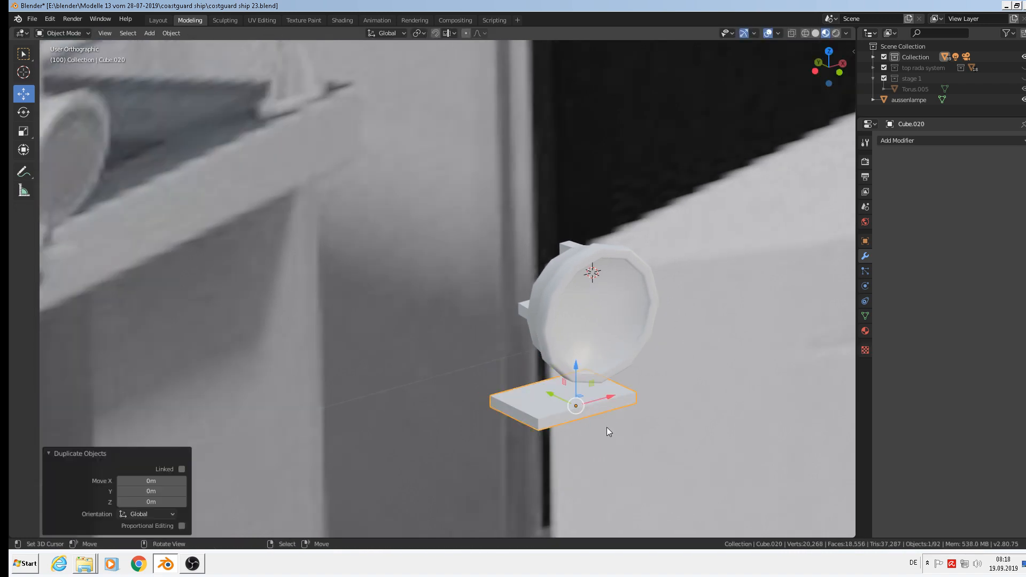
type("ry")
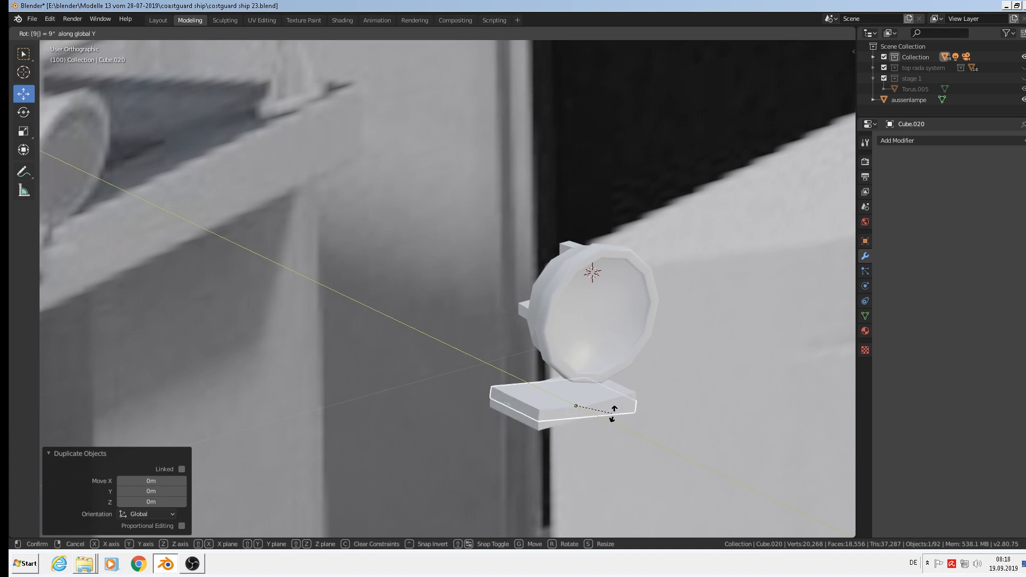
type("90")
key("Return")
Lower the upright plate's top face along Z in Edit Mode.
key("Tab")
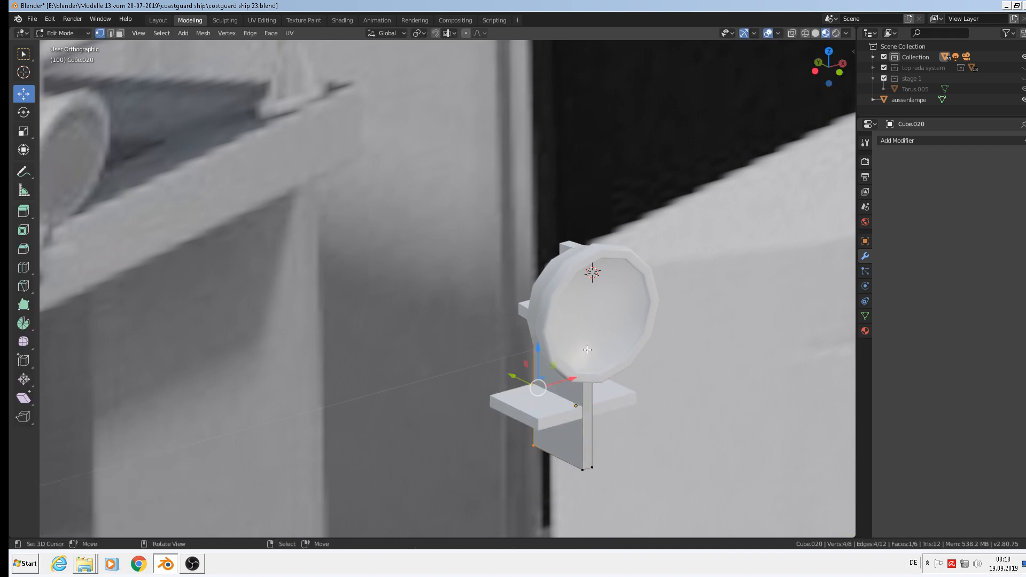
middle_click_drag(573, 365, 581, 359)
left_click_drag(538, 350, 535, 383)
left_click(535, 389)
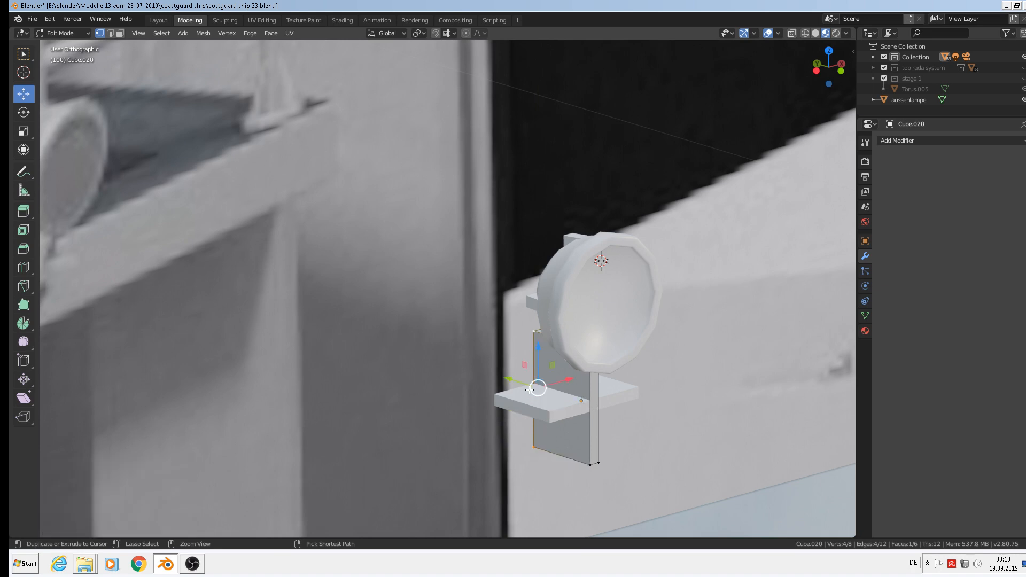
left_click(554, 338, "alt")
right_click(549, 337, "alt")
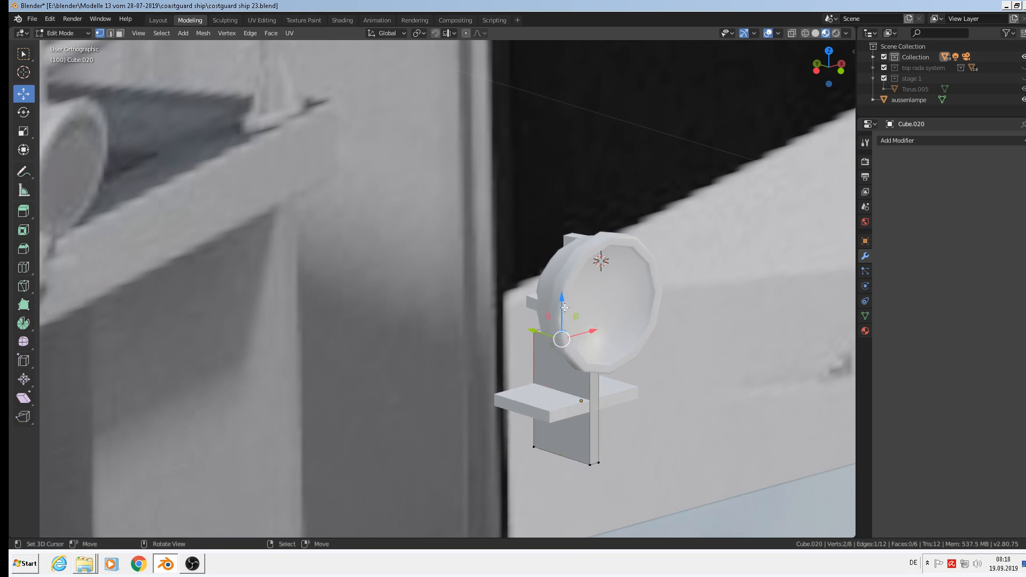
left_click_drag(562, 306, 572, 326)
key("ctrl+z")
right_click(548, 331)
key("g")
key("z")
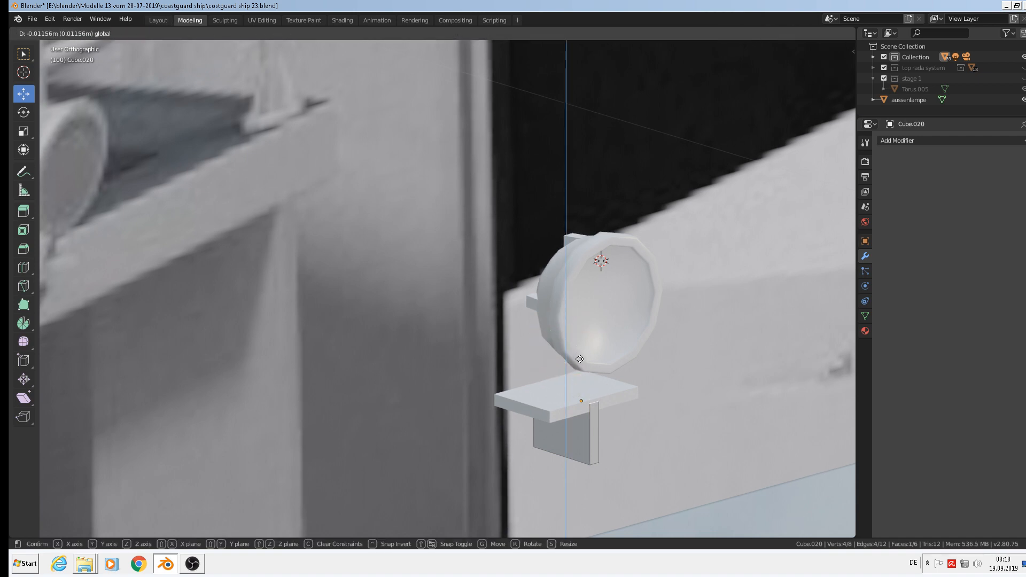
left_click(580, 359)
Slant the plate by sliding its lower edge, then extrude its top face up toward the lamp.
key("2")
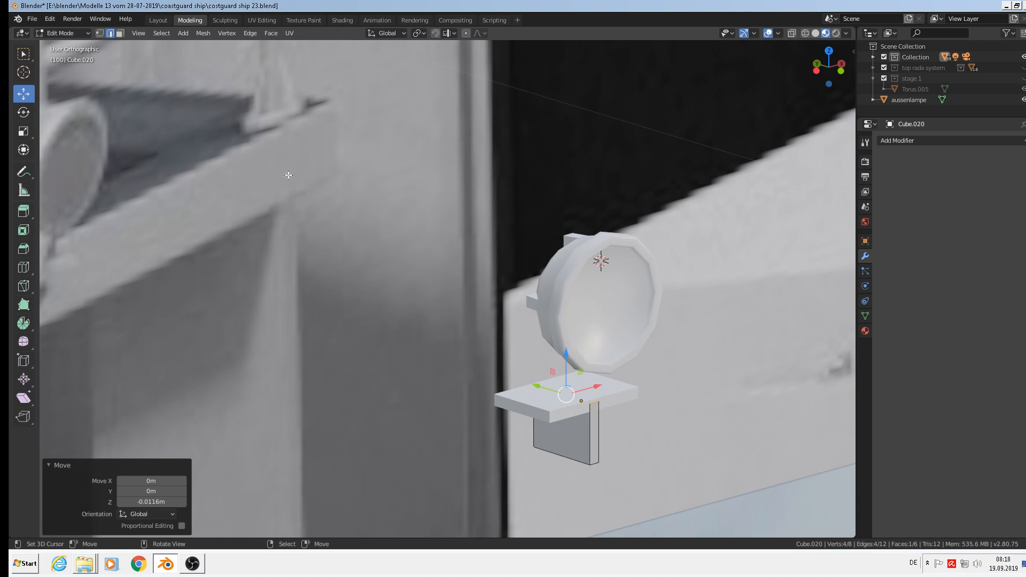
left_click(596, 464)
left_click_drag(580, 457, 551, 441)
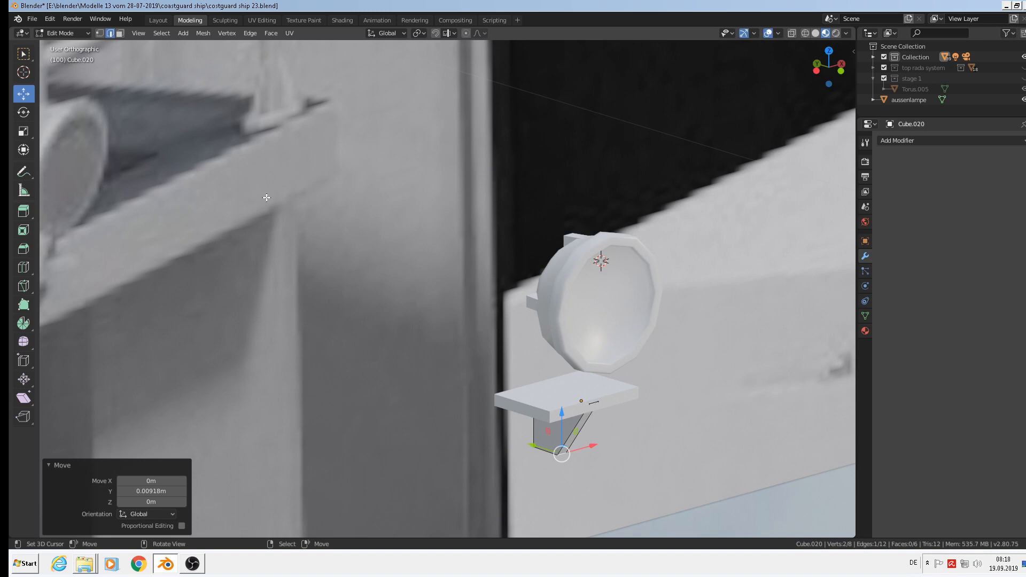
key("3")
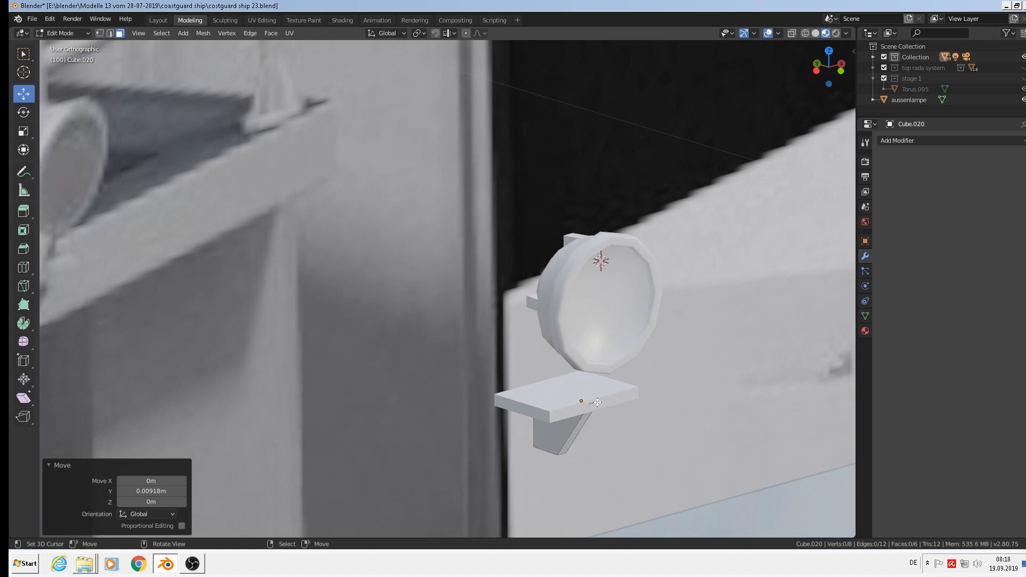
left_click(596, 402)
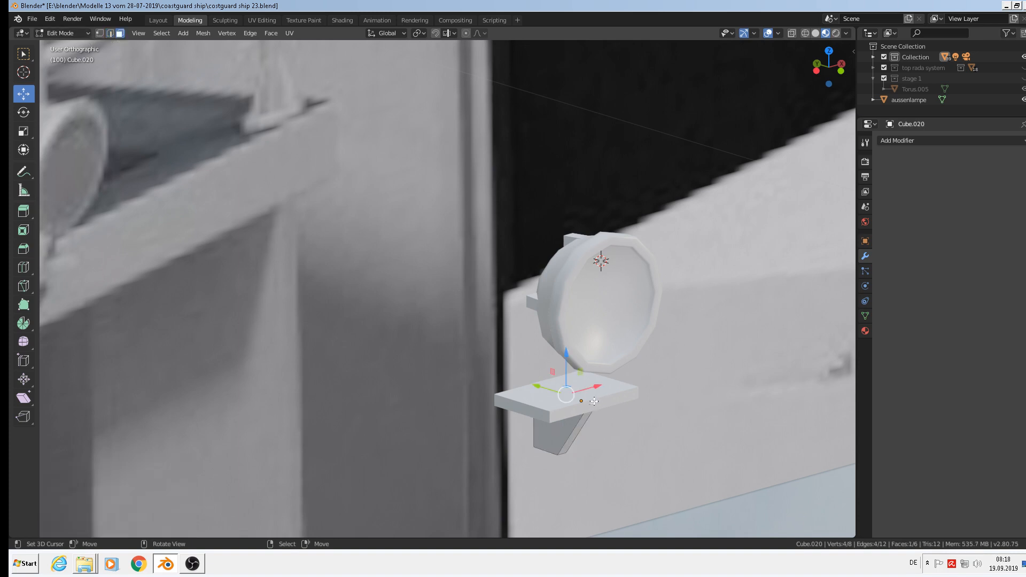
key("e")
left_click_drag(567, 355, 560, 301)
Slide the brace's top and lower edges along Y.
scroll(620, 392, "up", 2)
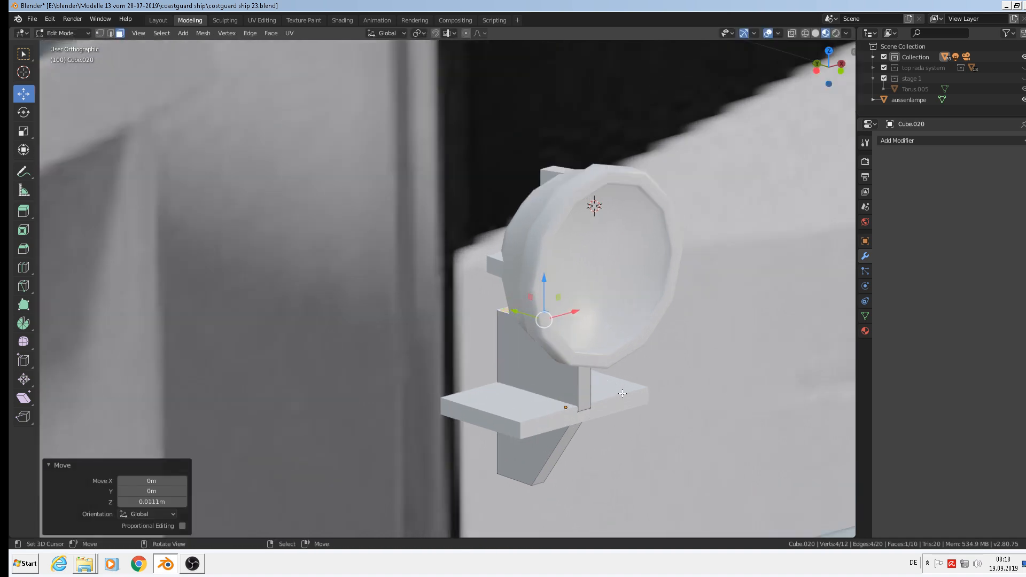
middle_click_drag(622, 394, 661, 385)
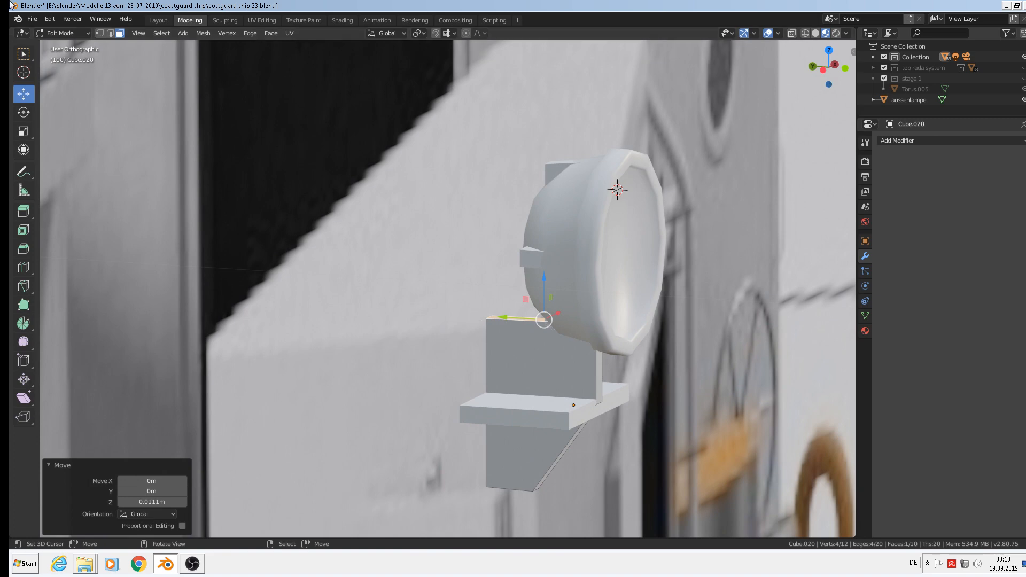
left_click(112, 33)
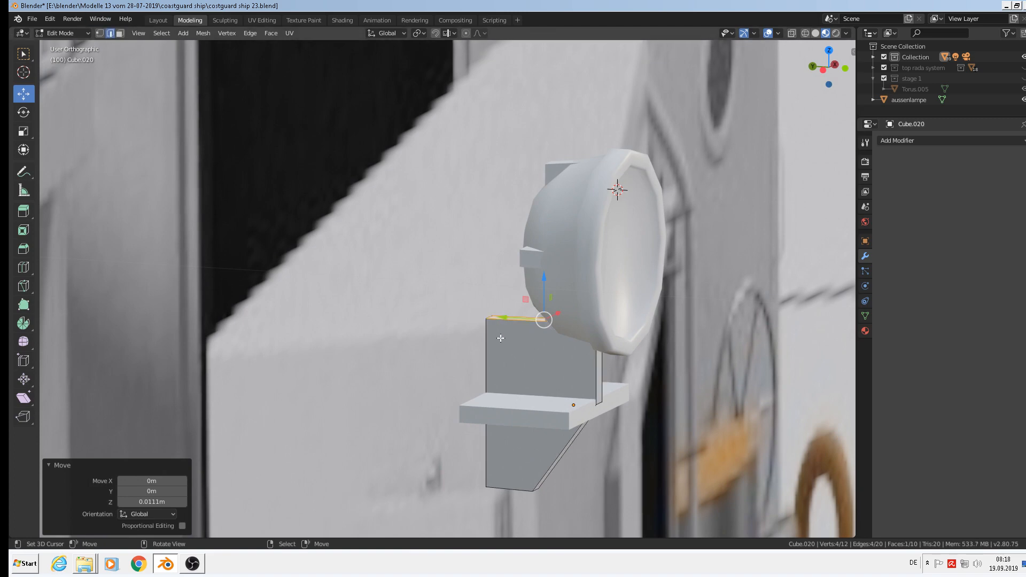
left_click(486, 317)
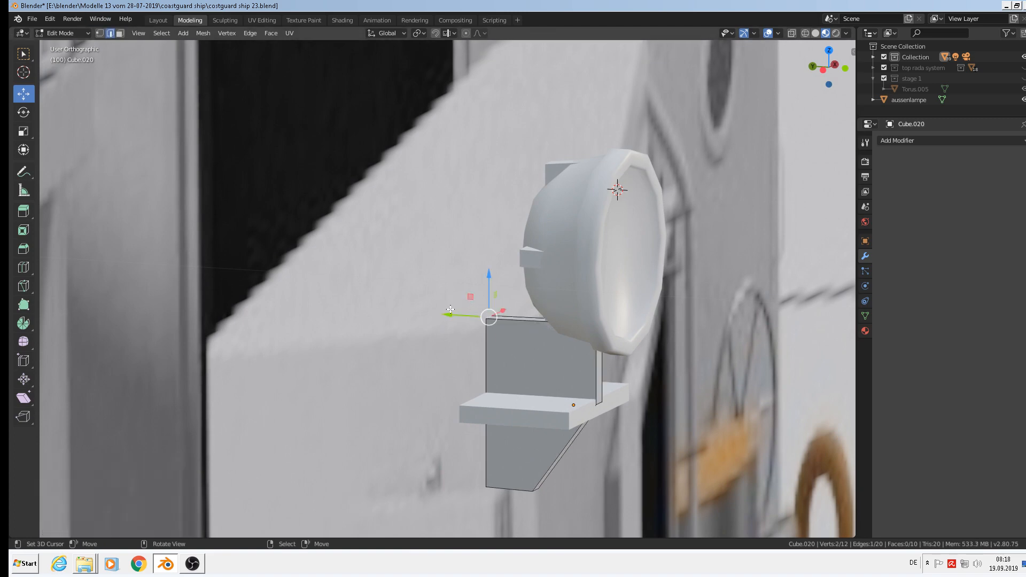
left_click_drag(450, 309, 533, 329)
left_click(603, 408)
left_click_drag(566, 400, 524, 385)
left_click(621, 419)
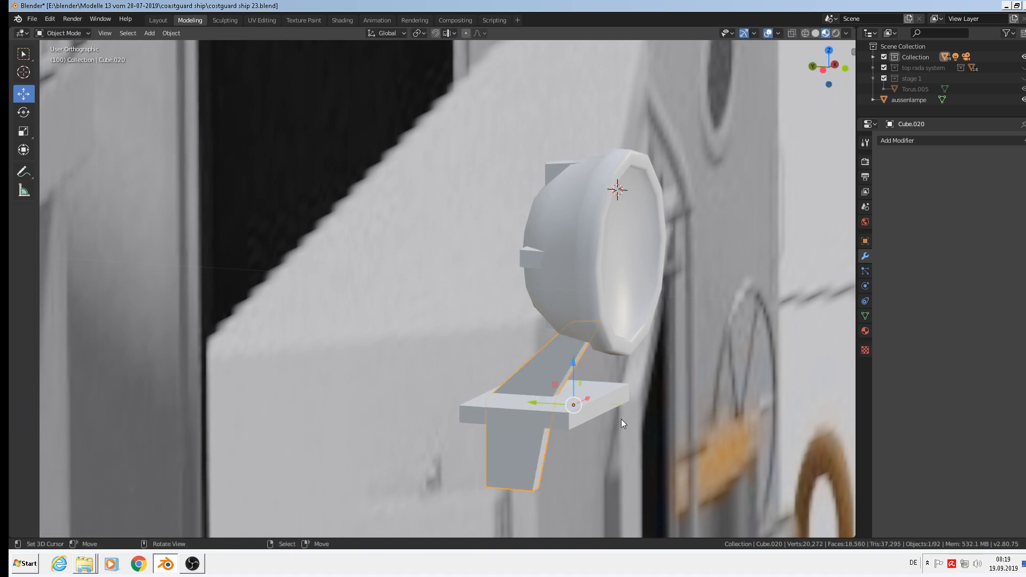
Shorten the plank by moving its right end face along Y.
left_click(592, 403)
left_click(120, 33)
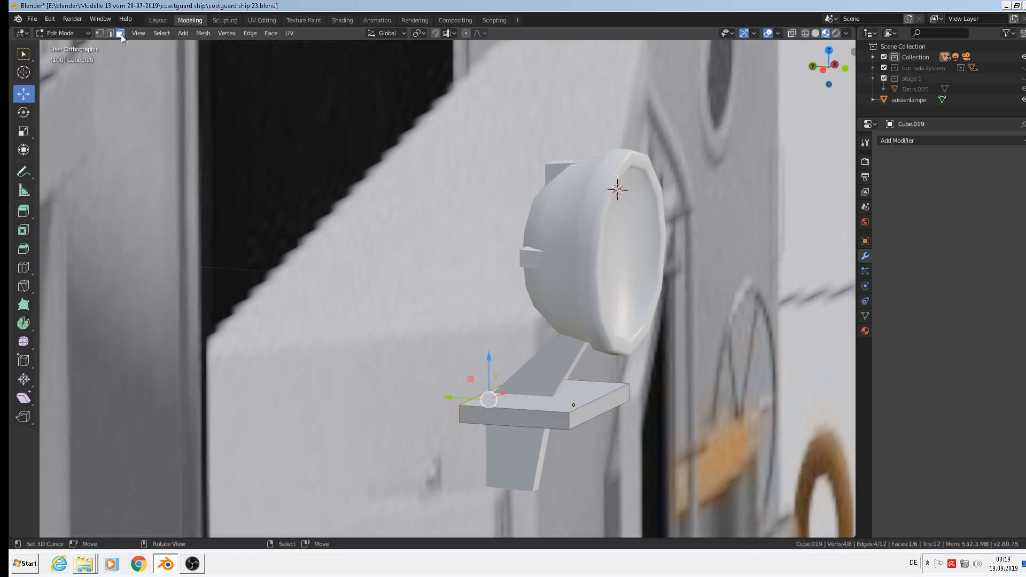
left_click(599, 407)
key("g")
key("y")
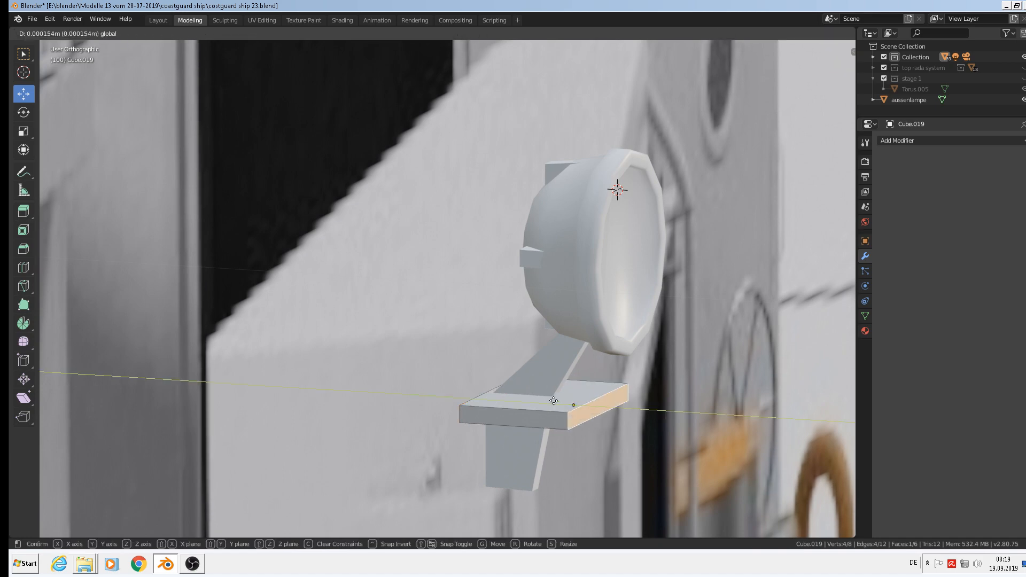
left_click(538, 397)
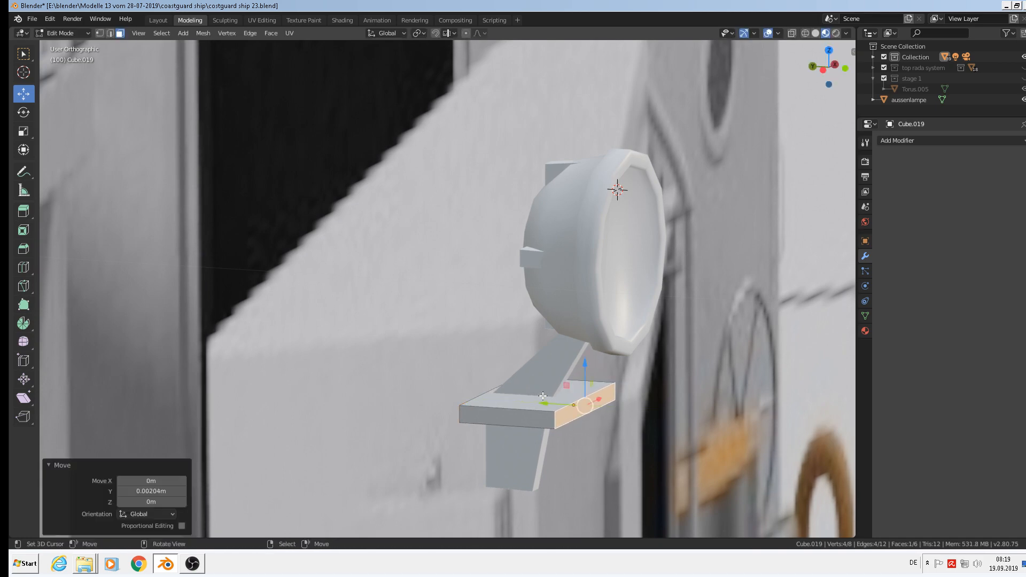
key("Tab")
key("Tab")
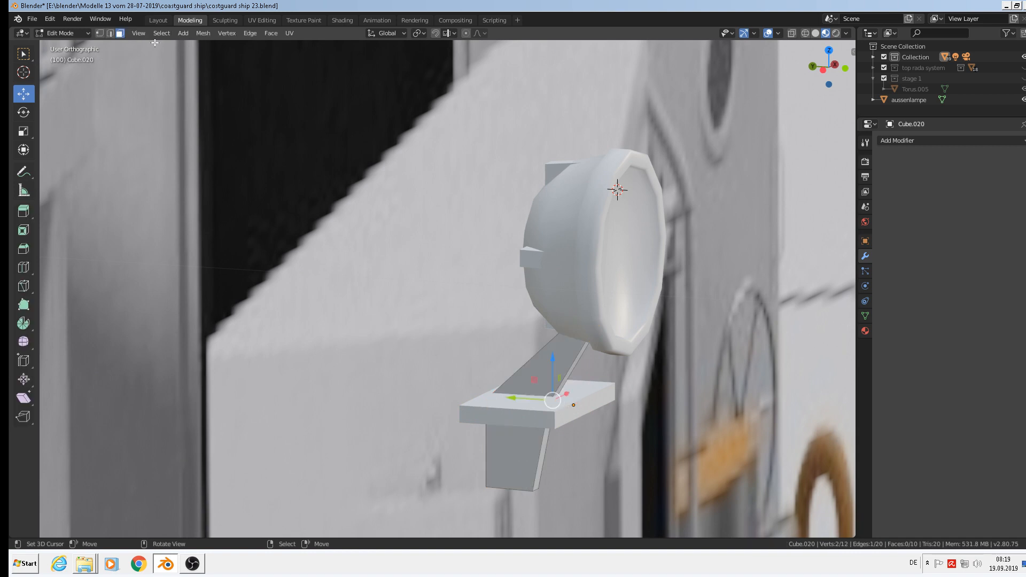
Slant the support leg by shifting its bottom edge about -0.00265 m along Y.
left_click(535, 490)
key("g")
key("y")
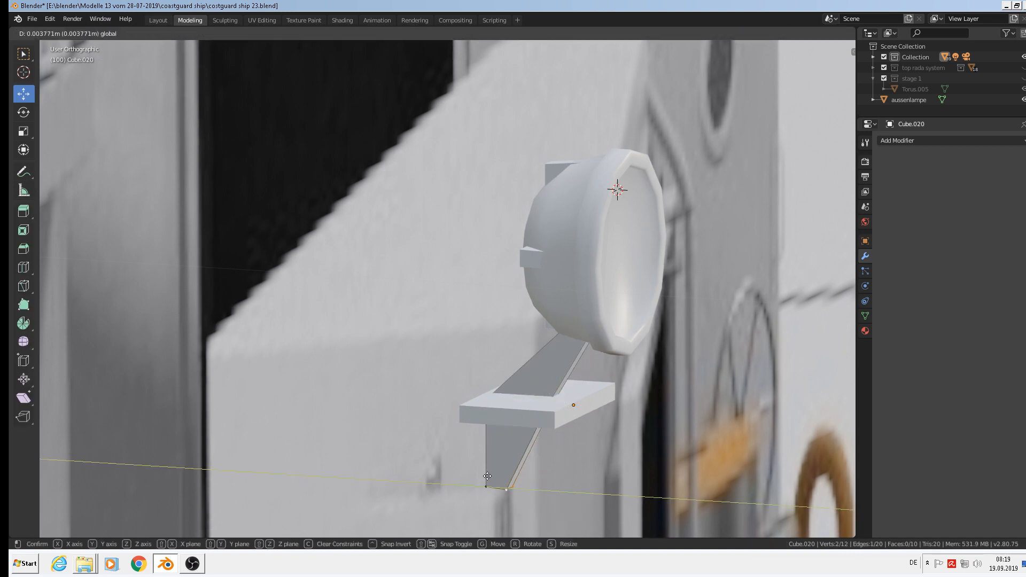
left_click_drag(487, 476, 488, 476)
scroll(534, 454, "down", 2)
key("Tab")
middle_click_drag(614, 433, 569, 444)
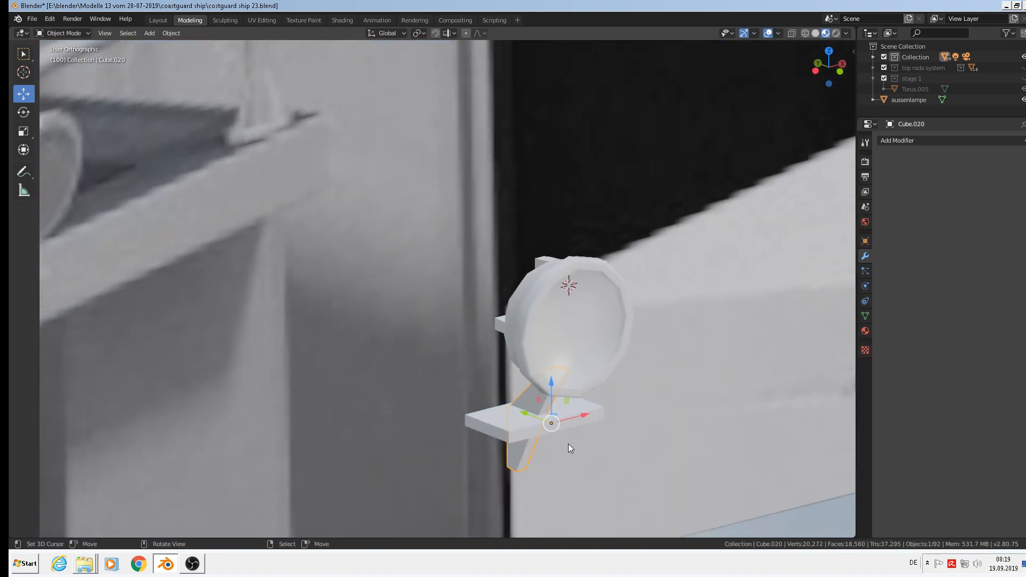
scroll(569, 443, "down", 3)
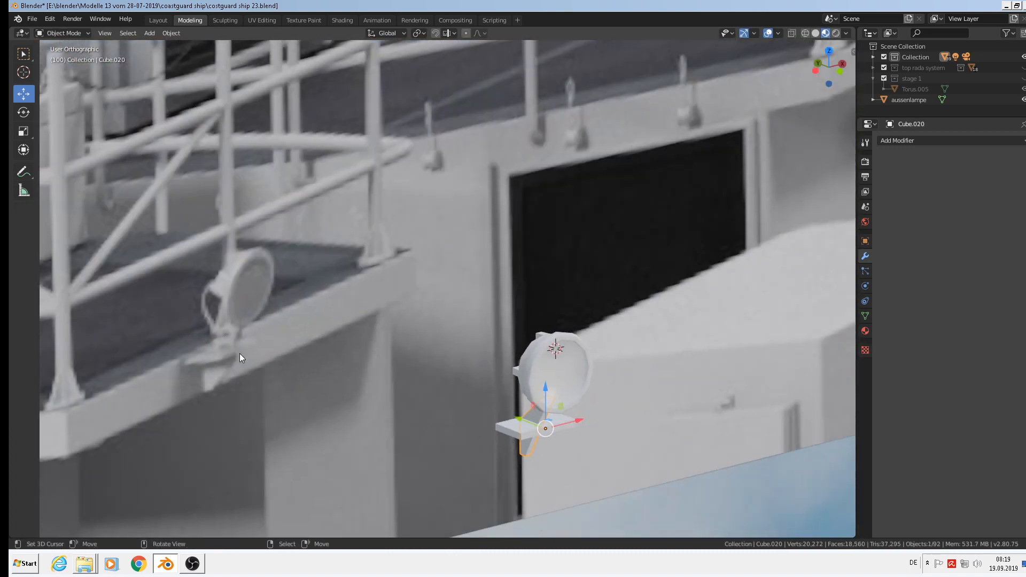
middle_click_drag(456, 454, 556, 449)
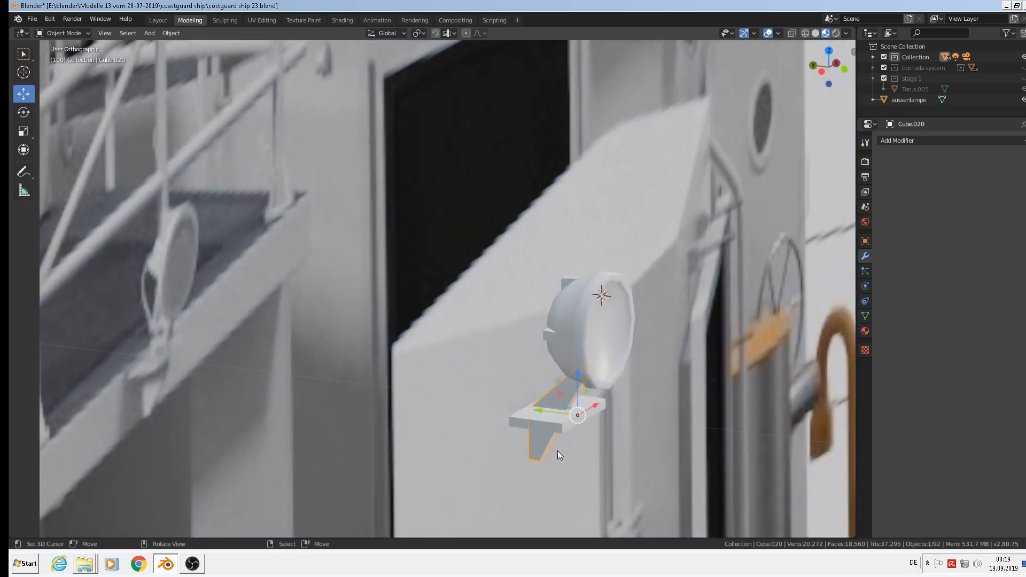
key("Tab")
scroll(549, 457, "up", 2)
left_click_drag(504, 464, 530, 463)
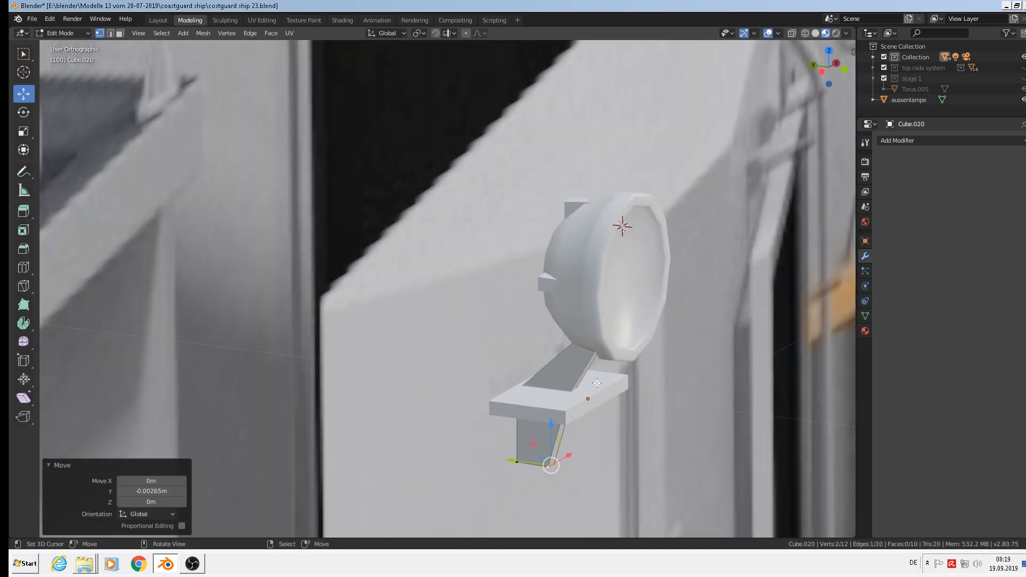
scroll(597, 383, "down", 3)
scroll(598, 364, "up", 1)
Lower the searchlight disc Circle.004 about 0.0026 m and its mount Cube.011 by 0.00234 m in Z.
key("Tab")
left_click(607, 341)
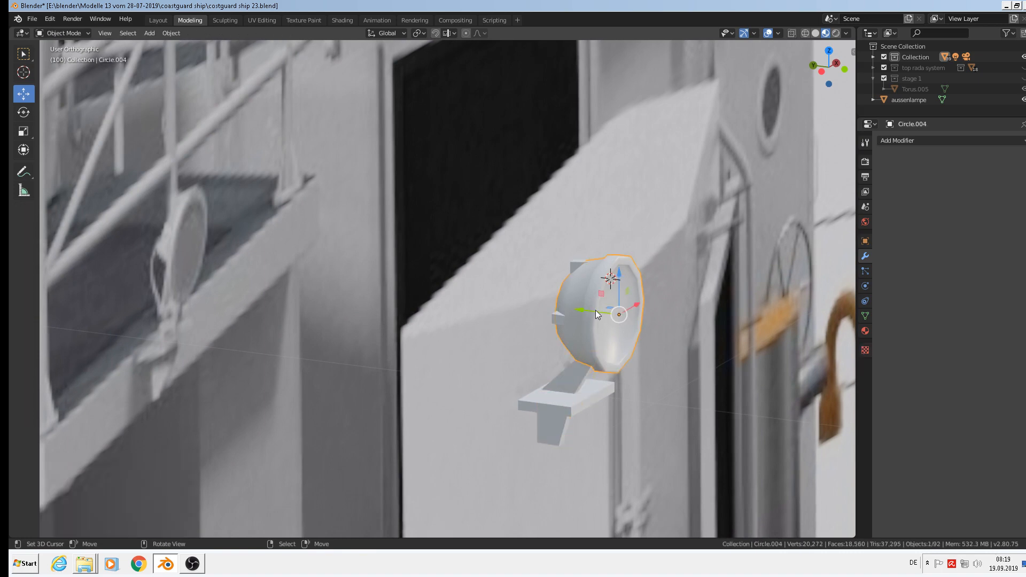
left_click_drag(619, 280, 619, 291)
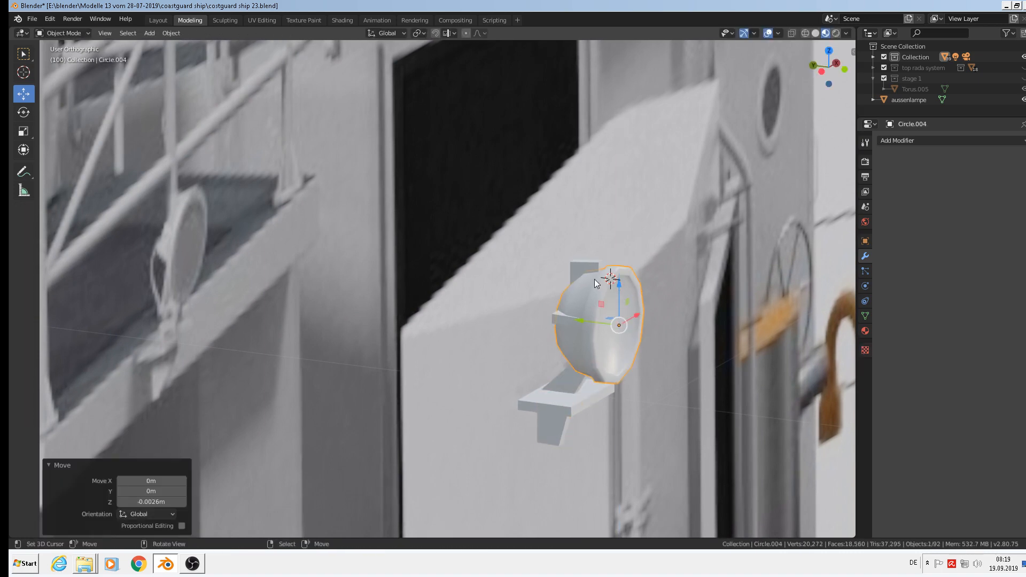
left_click(587, 263, "shift")
key("g")
key("z")
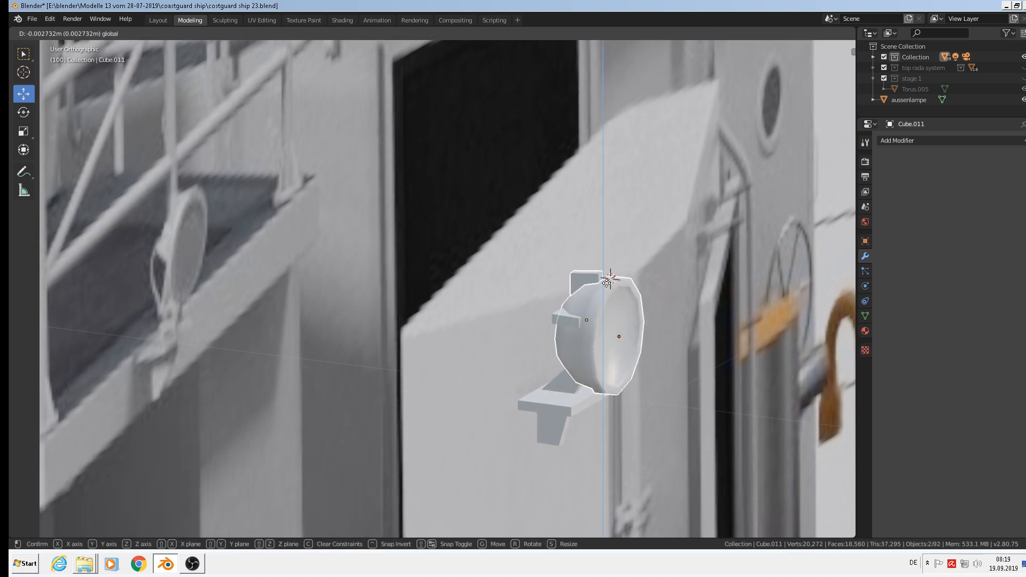
left_click(603, 280)
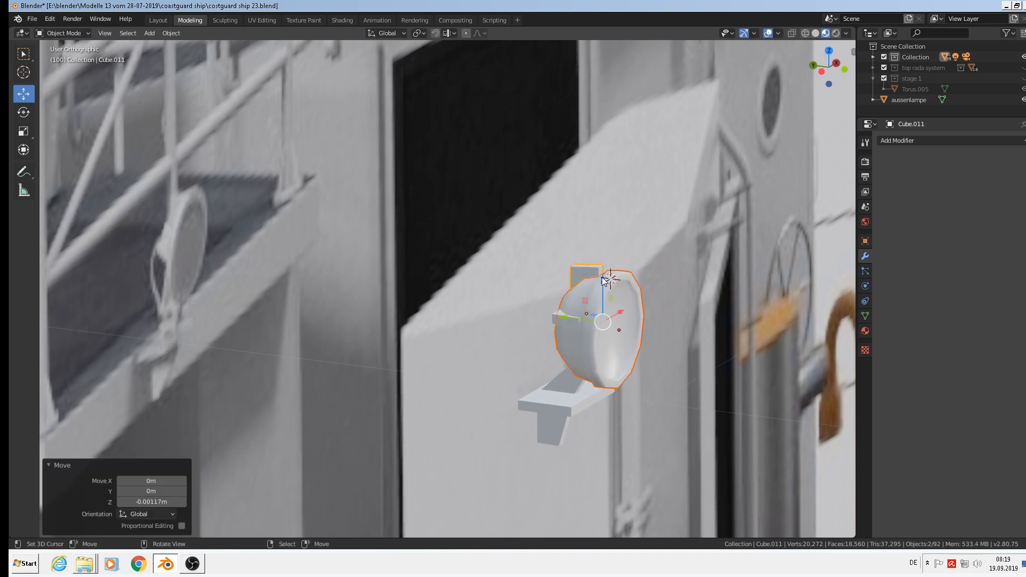
key("ctrl+z")
right_click(587, 266)
left_click_drag(586, 266, 590, 279)
middle_click_drag(590, 299, 473, 345)
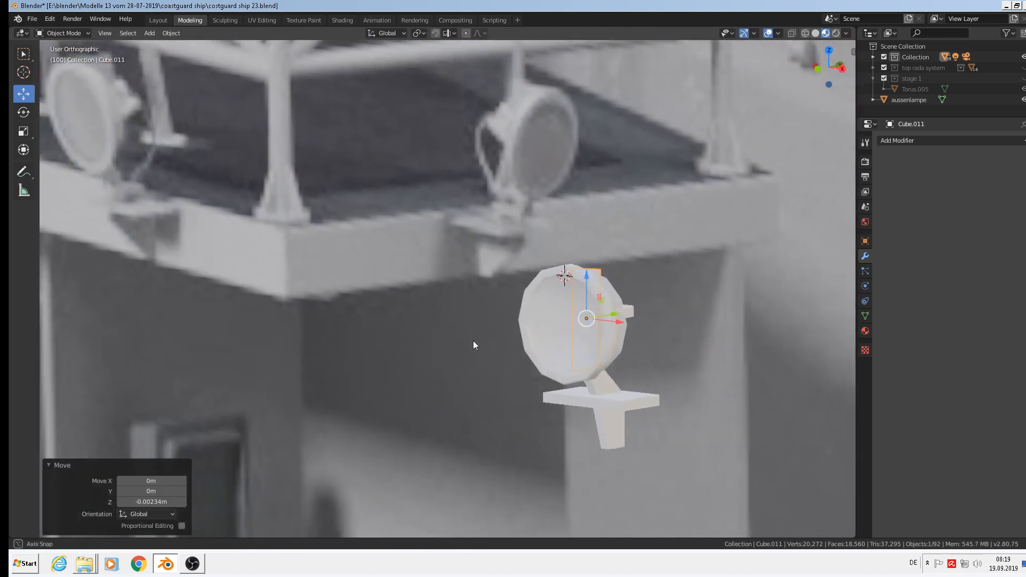
scroll(476, 348, "down", 2)
Bevel all edges of the bracket plate Cube.019.
scroll(553, 387, "up", 6)
left_click(629, 367)
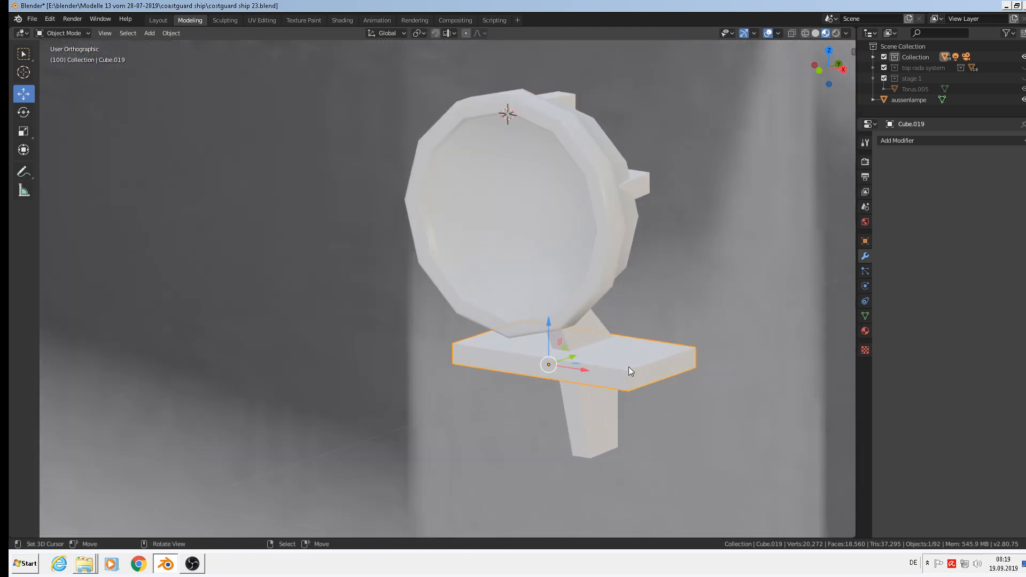
key("Tab")
key("a")
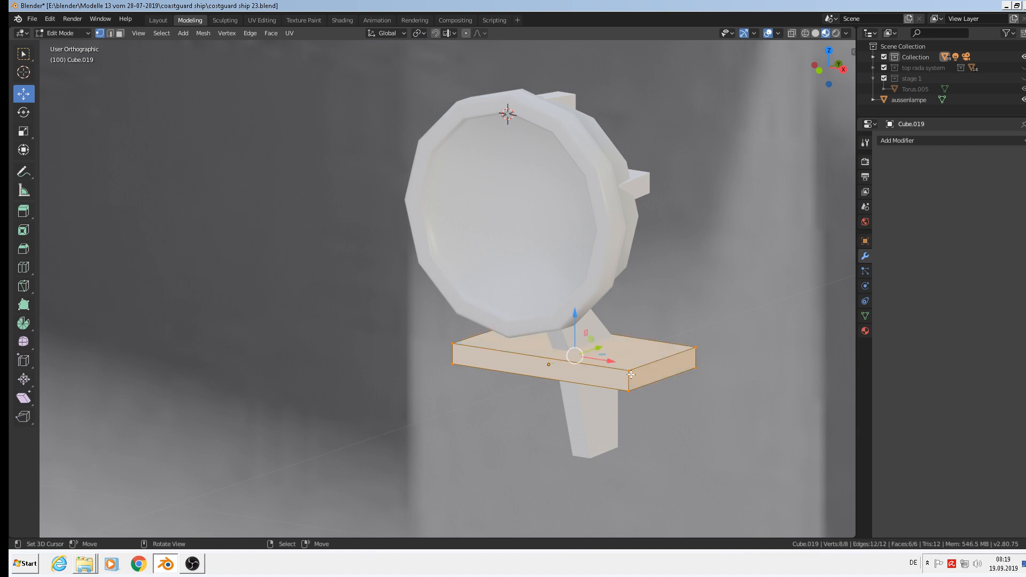
key("ctrl+b")
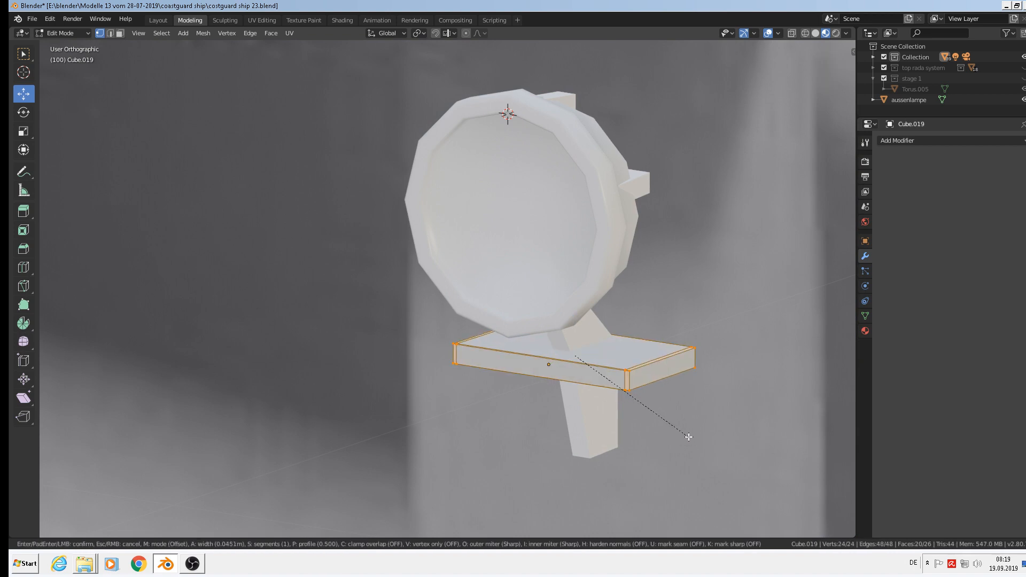
left_click(689, 436)
key("Tab")
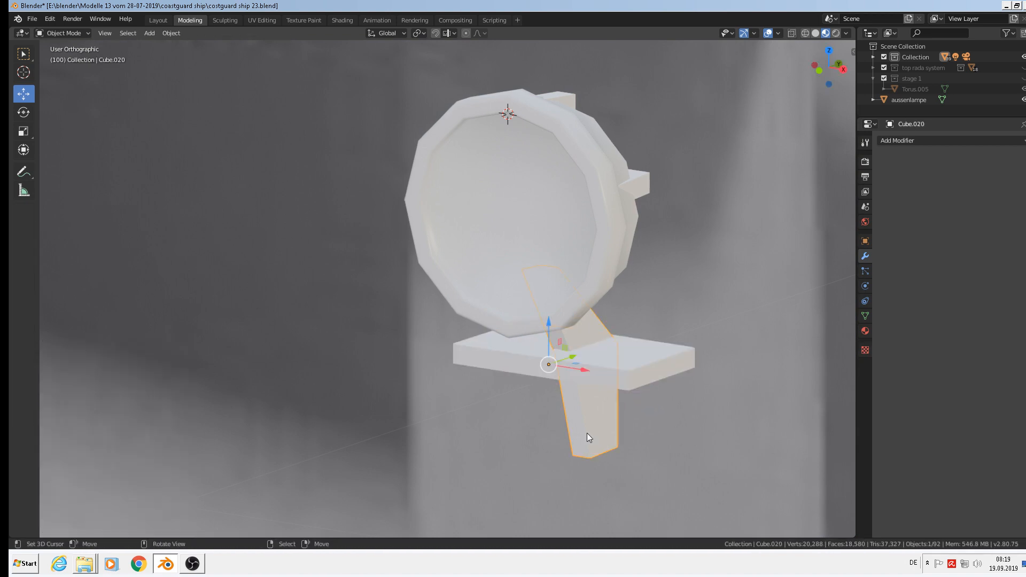
Bevel all edges of the support leg Cube.020 with a 0.0644 m width.
key("Tab")
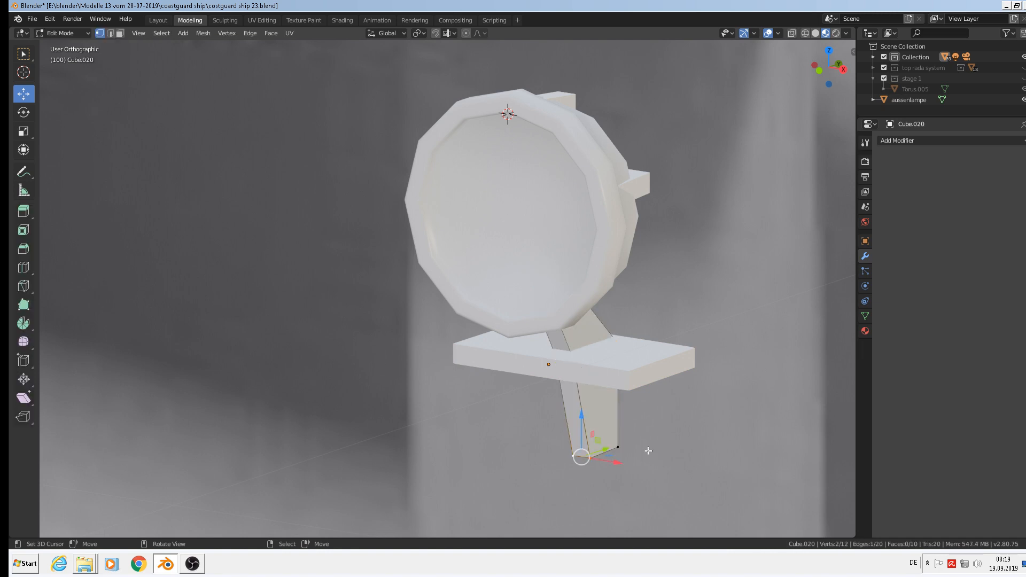
key("a")
key("ctrl+b")
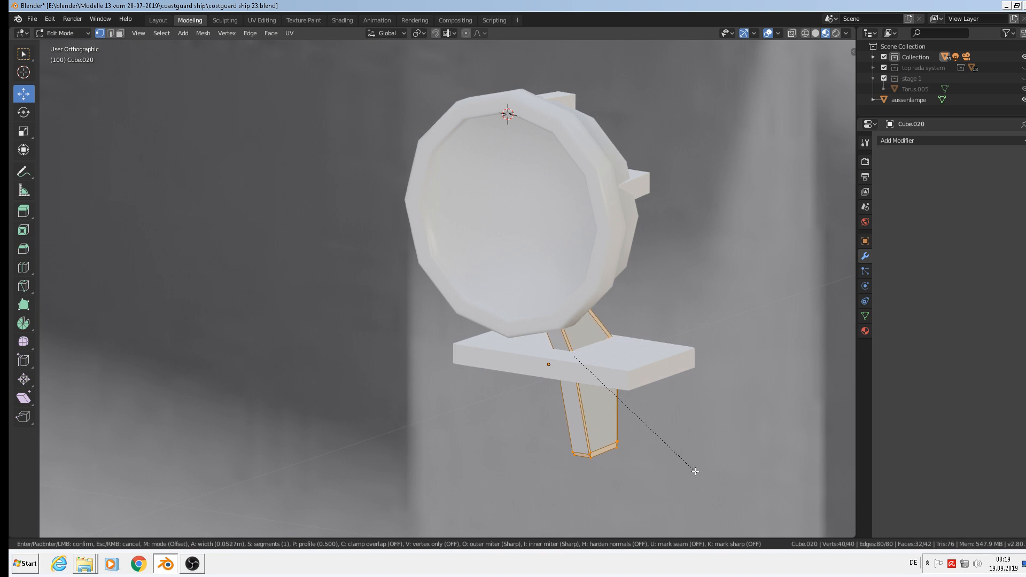
left_click(698, 472)
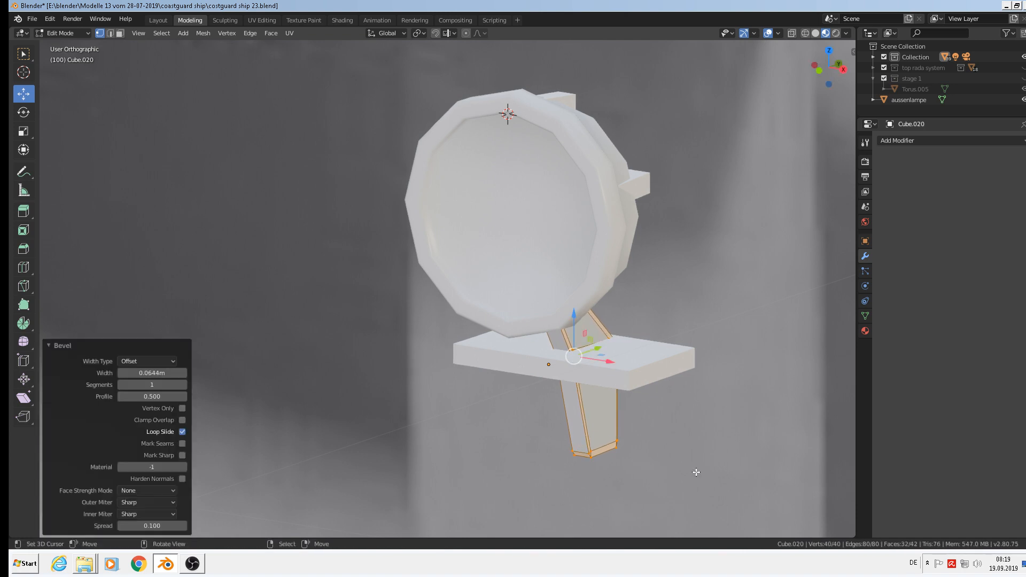
scroll(668, 438, "down", 3)
key("Tab")
left_click(627, 396, "shift")
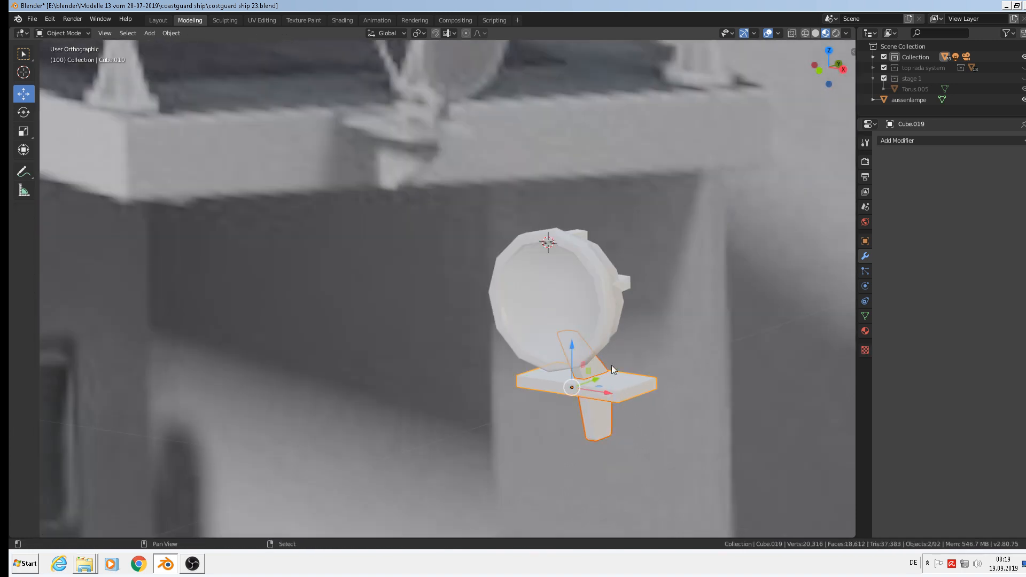
Join the searchlight head, bracket plate and leg into one object.
left_click(568, 302, "shift")
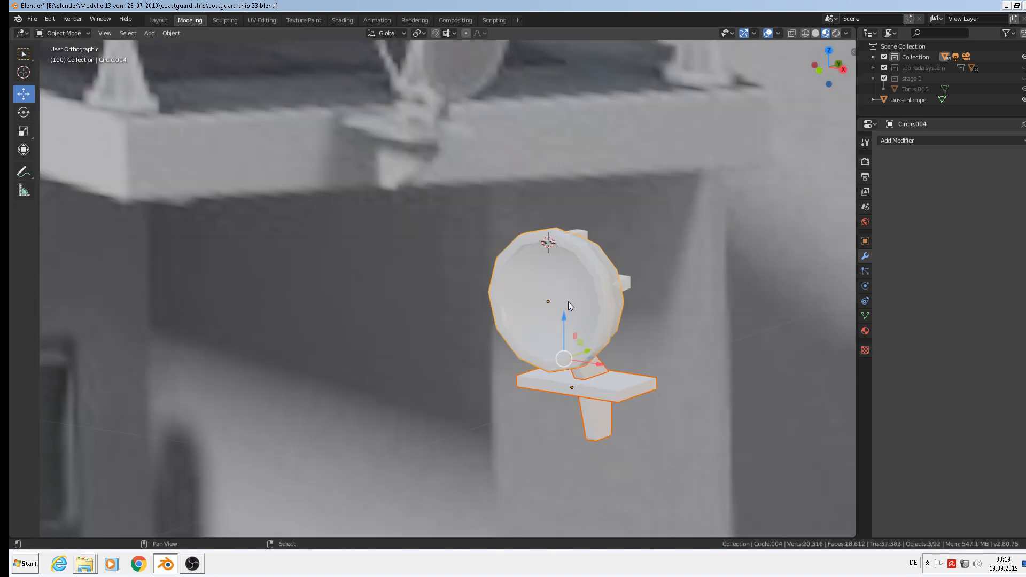
left_click(168, 32)
left_click(180, 136)
scroll(421, 217, "down", 5)
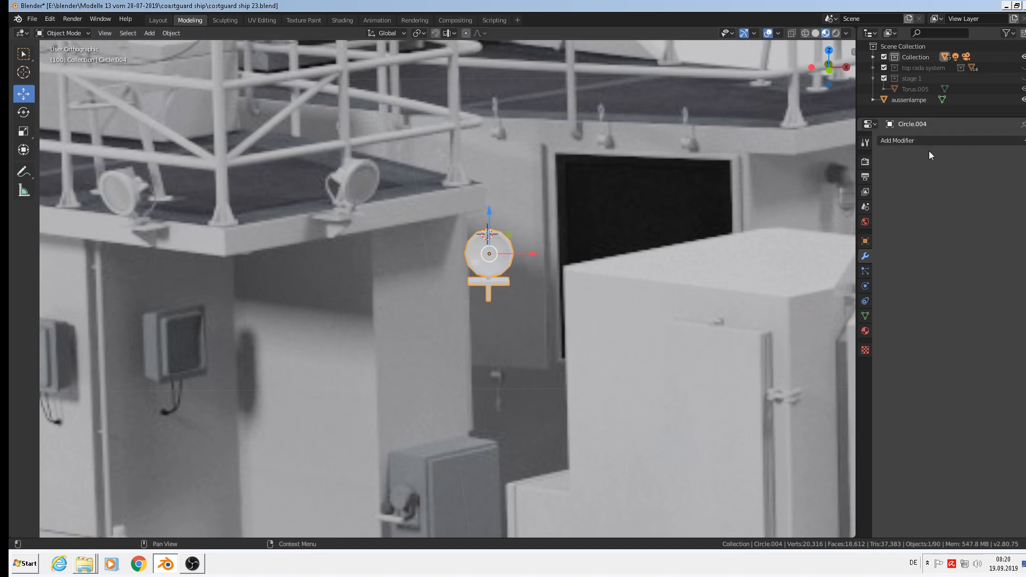
Give the joined lamp the white metal material.
left_click(865, 331)
left_click(884, 207)
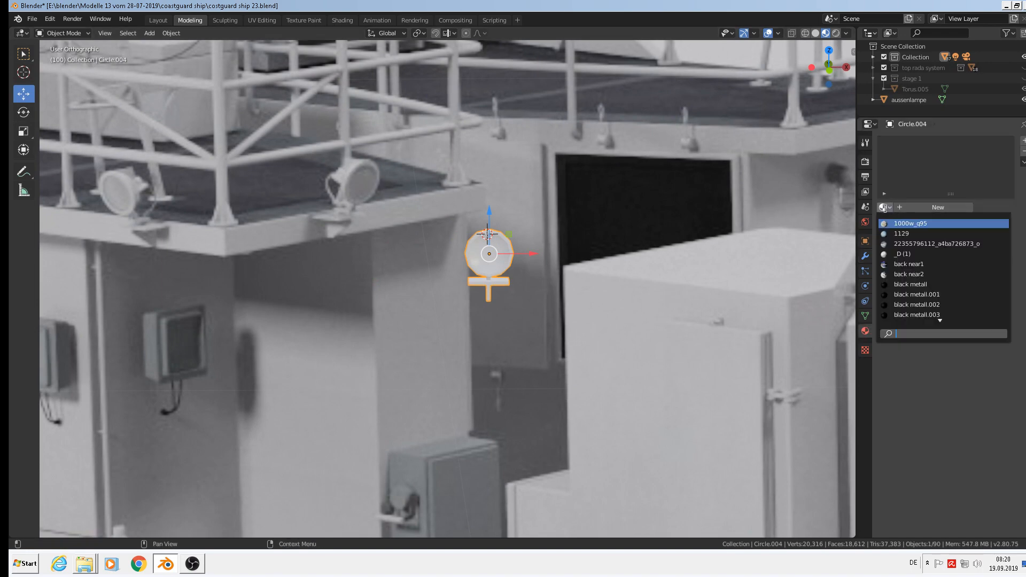
type("whi")
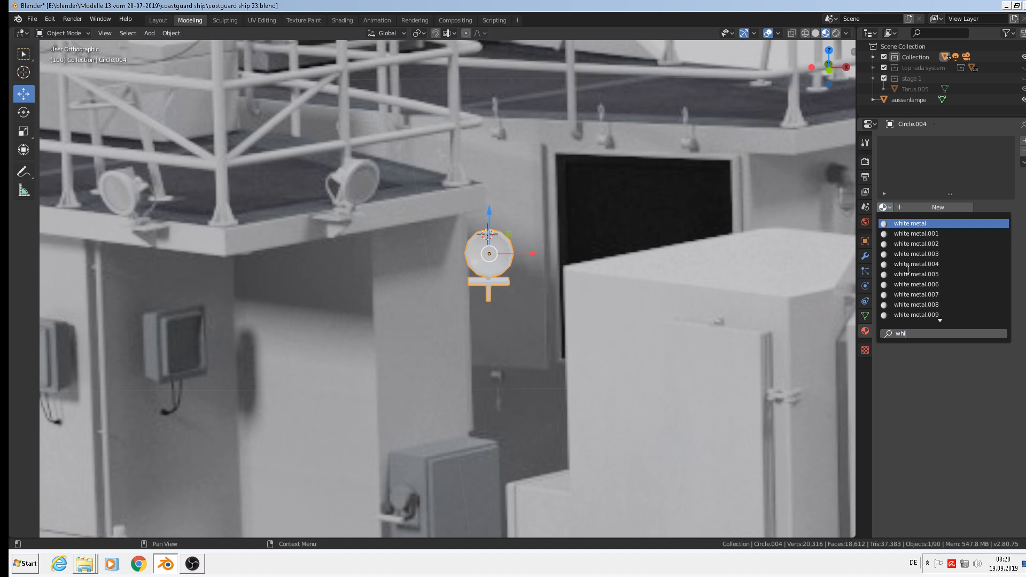
left_click(931, 223)
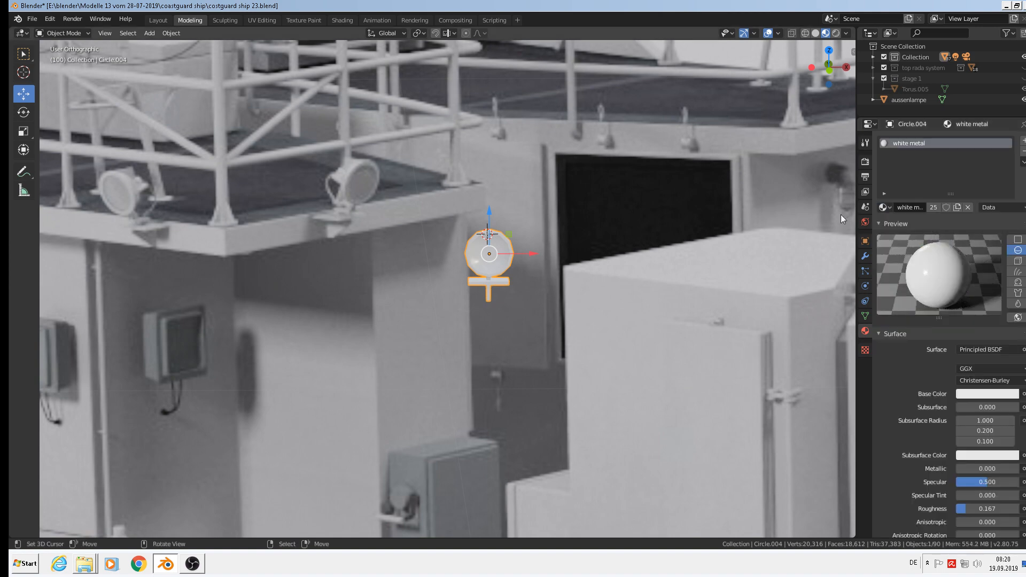
Add a second material slot holding glas.001.
left_click(1022, 140)
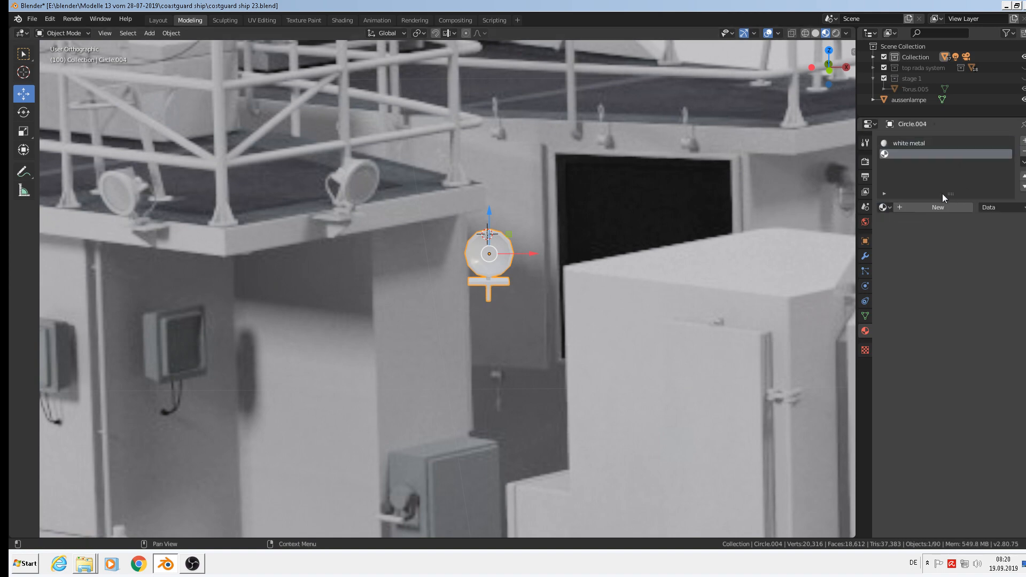
left_click(885, 207)
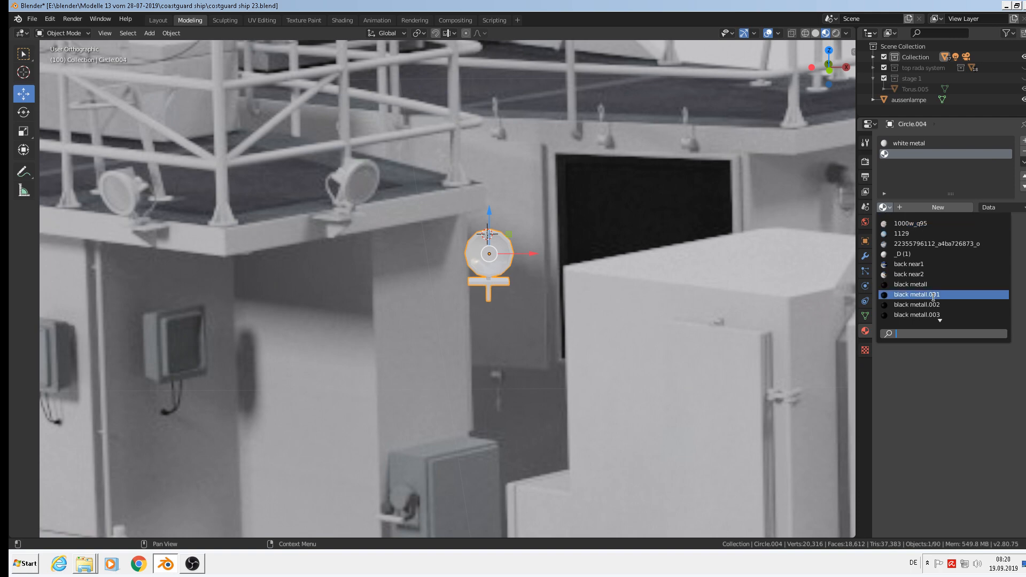
type("gl")
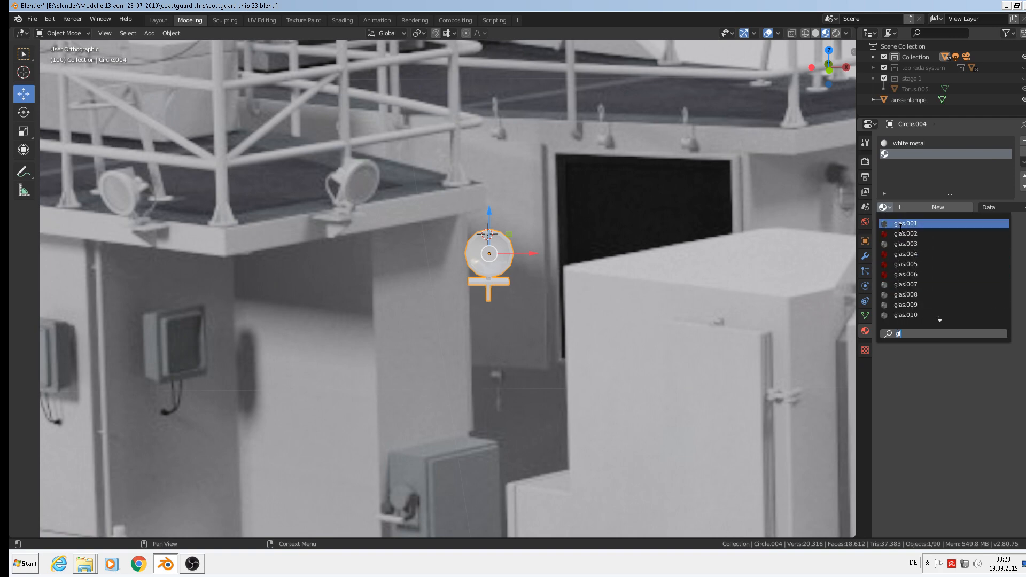
left_click(914, 224)
middle_click_drag(664, 222, 437, 287)
scroll(513, 254, "up", 4)
scroll(490, 242, "up", 4)
key("Tab")
Duplicate the lamp's inner front face forward along Y and extrude it into a thin disc.
key("alt+a")
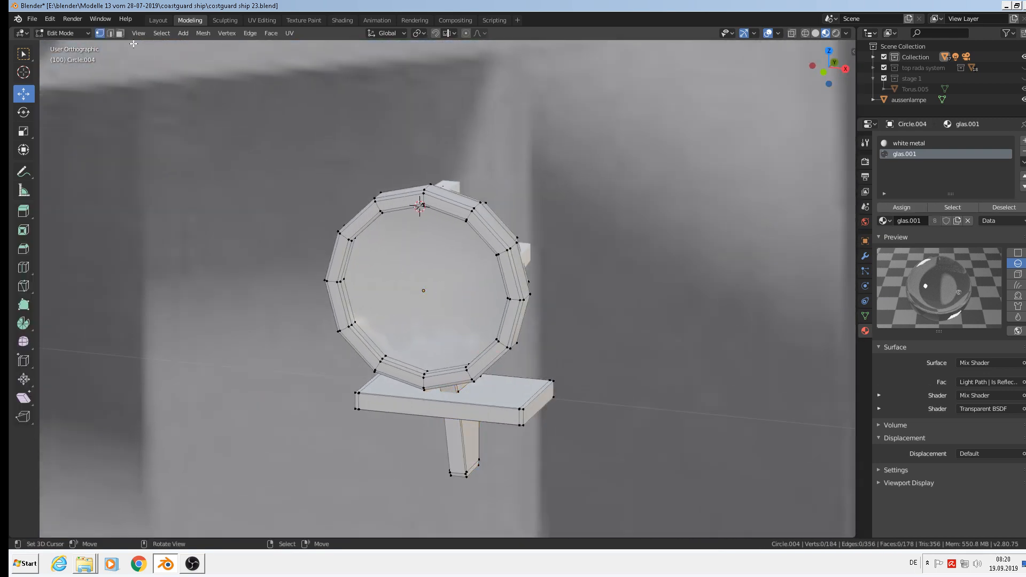
left_click(112, 33)
left_click(119, 34)
left_click(395, 259)
middle_click_drag(395, 259, 415, 300)
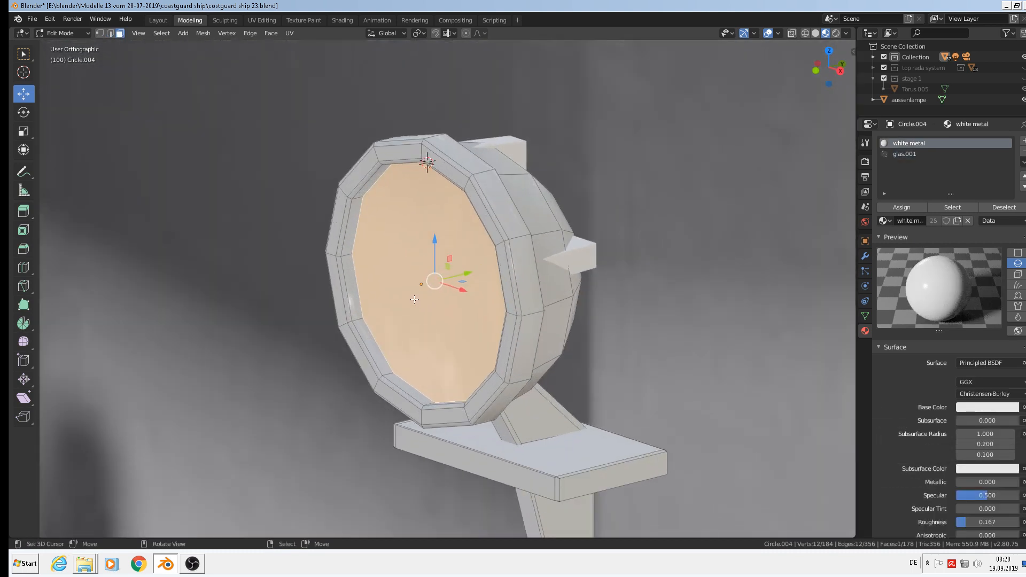
key("shift+d")
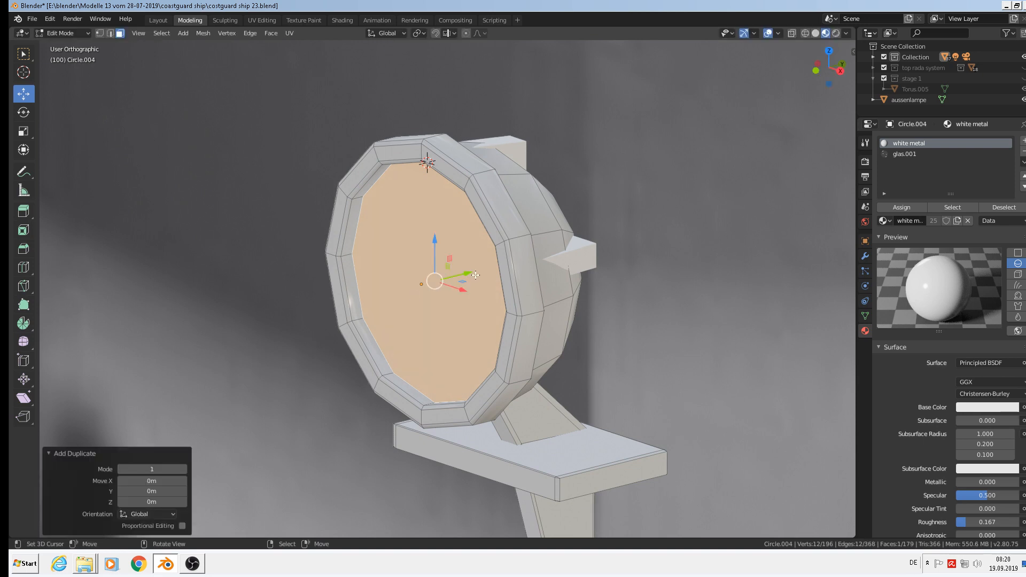
key("y")
left_click(288, 300)
key("e")
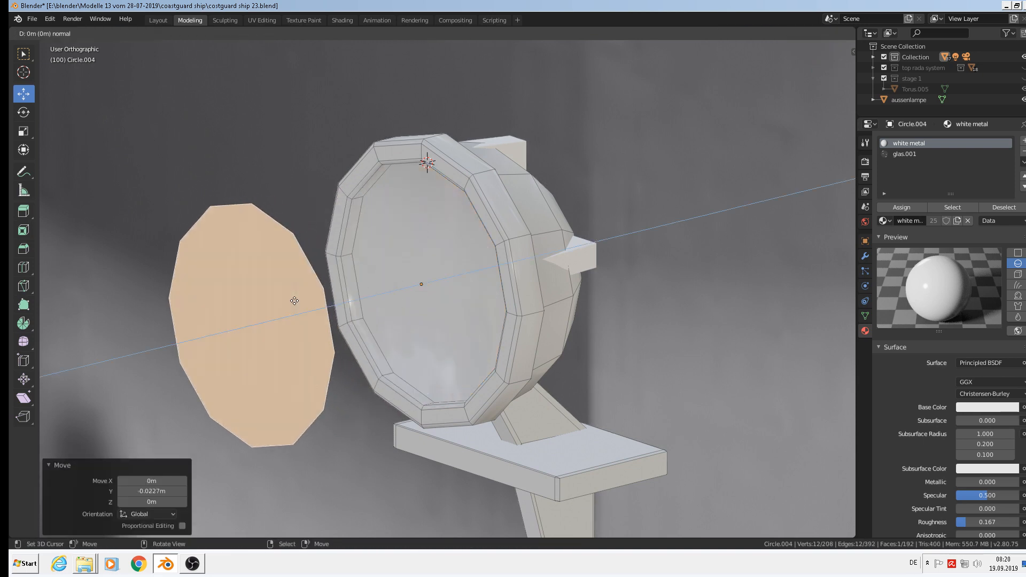
right_click(295, 301)
left_click_drag(289, 316, 307, 315)
middle_click_drag(307, 316, 327, 287)
Assign the glas.001 material to the whole disc.
key("ctrl+l")
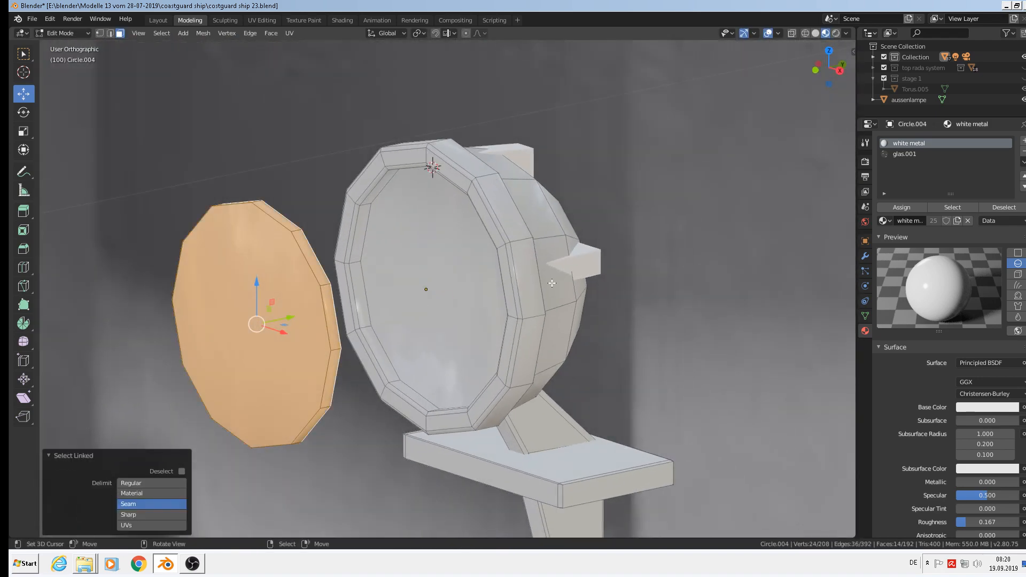
left_click(902, 155)
left_click(900, 208)
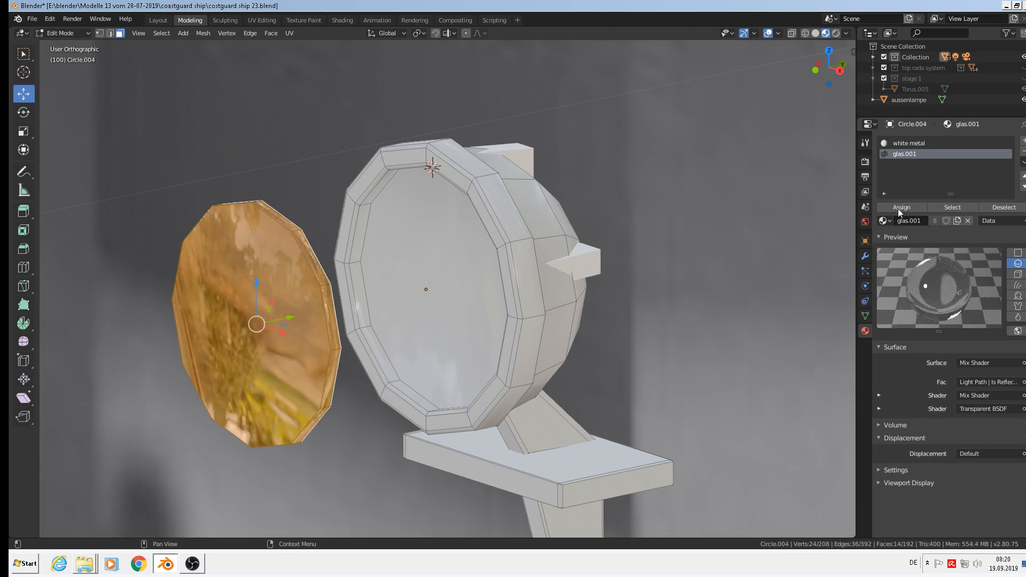
key("Tab")
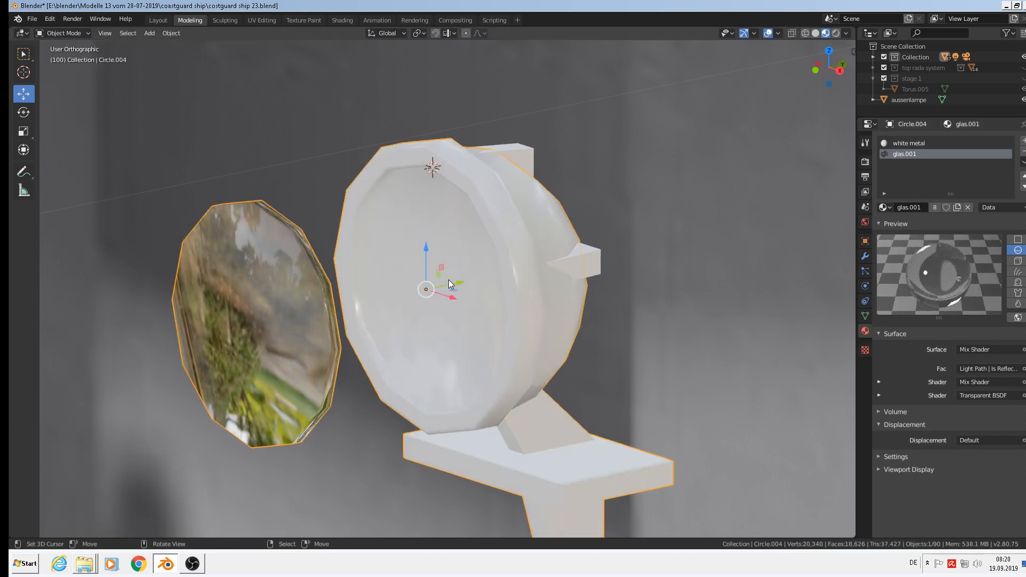
key("Tab")
right_click(450, 275)
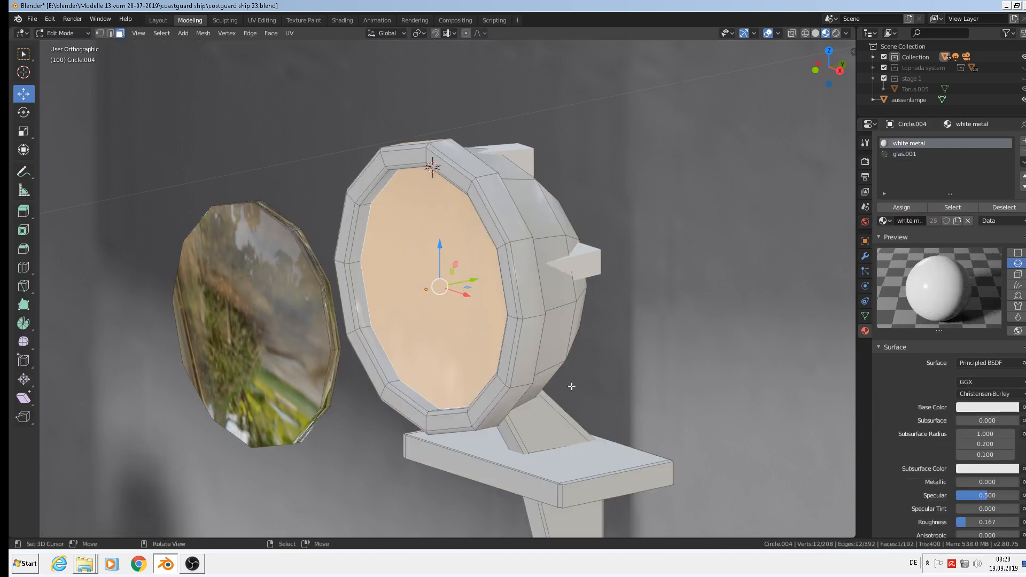
Extrude the front face back into the lamp, scale it to 0.583, and select the inner ring and centre faces.
key("e")
right_click(514, 335)
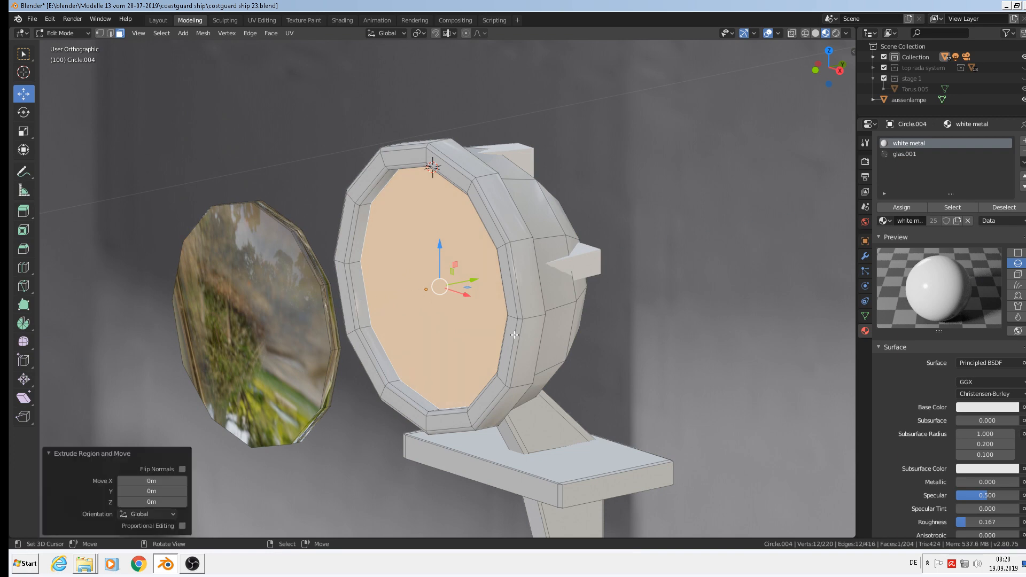
left_click_drag(469, 275, 556, 301)
key("s")
left_click(555, 306)
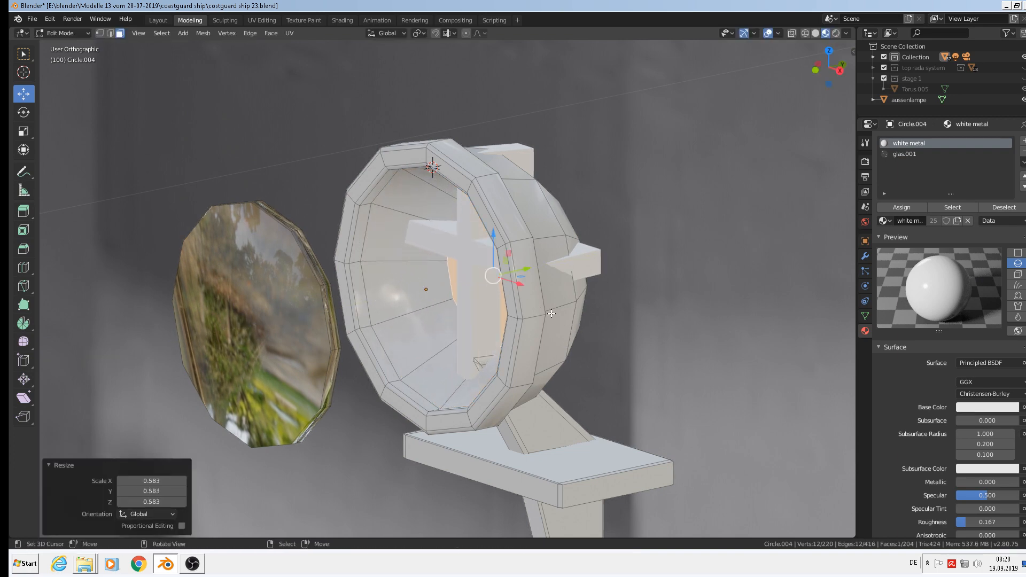
middle_click_drag(555, 306, 577, 307)
scroll(576, 307, "up", 3)
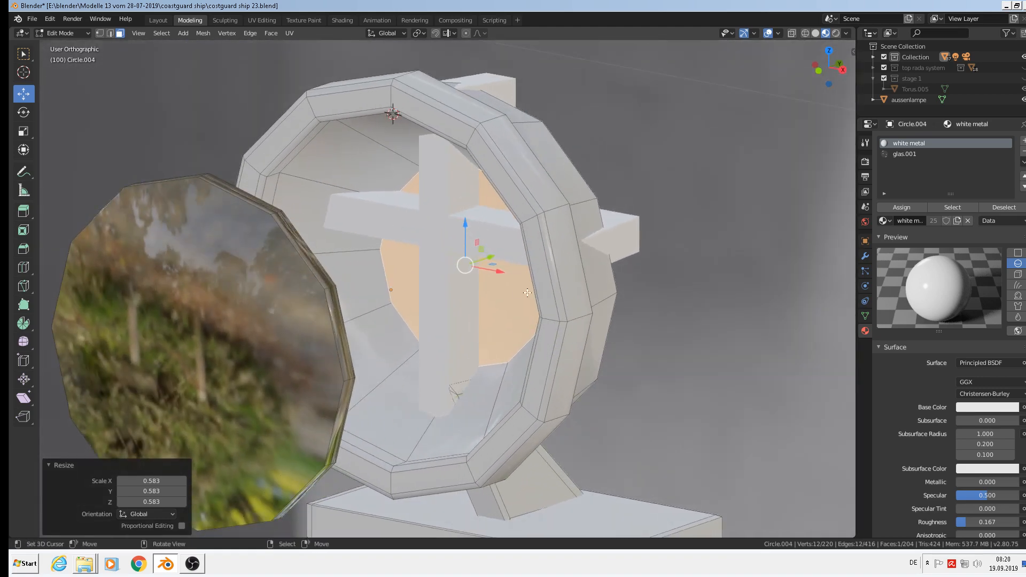
right_click(324, 183, "alt")
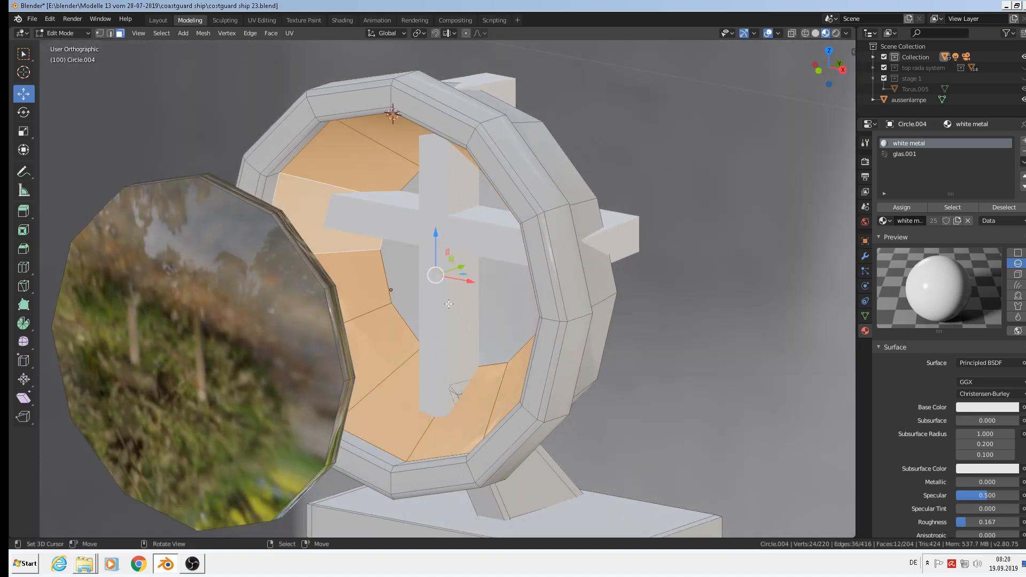
right_click(450, 249, "shift")
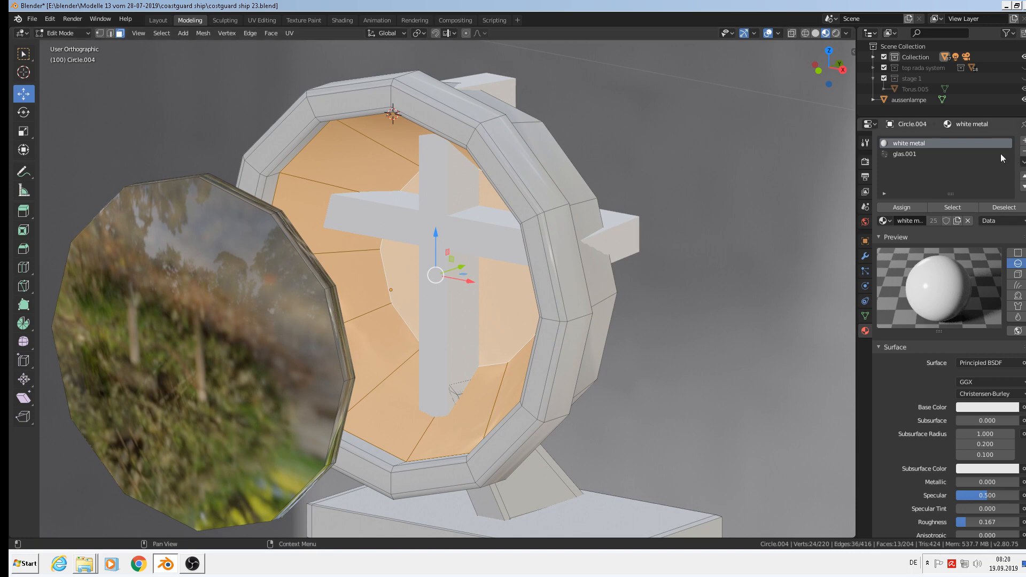
Add a third material slot with chrome and assign it to the selected inner reflector faces.
left_click(1024, 142)
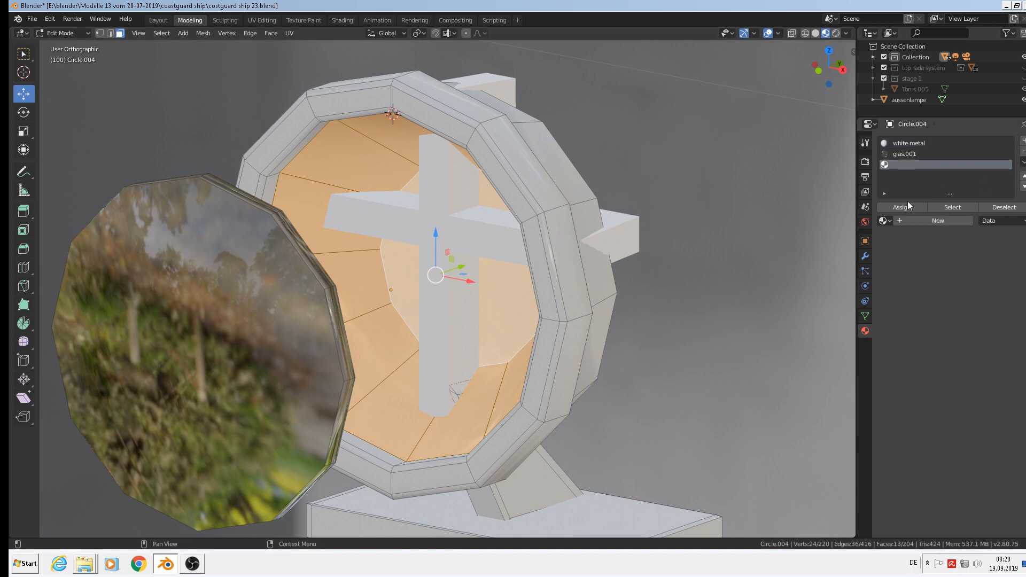
left_click(885, 221)
type("chr")
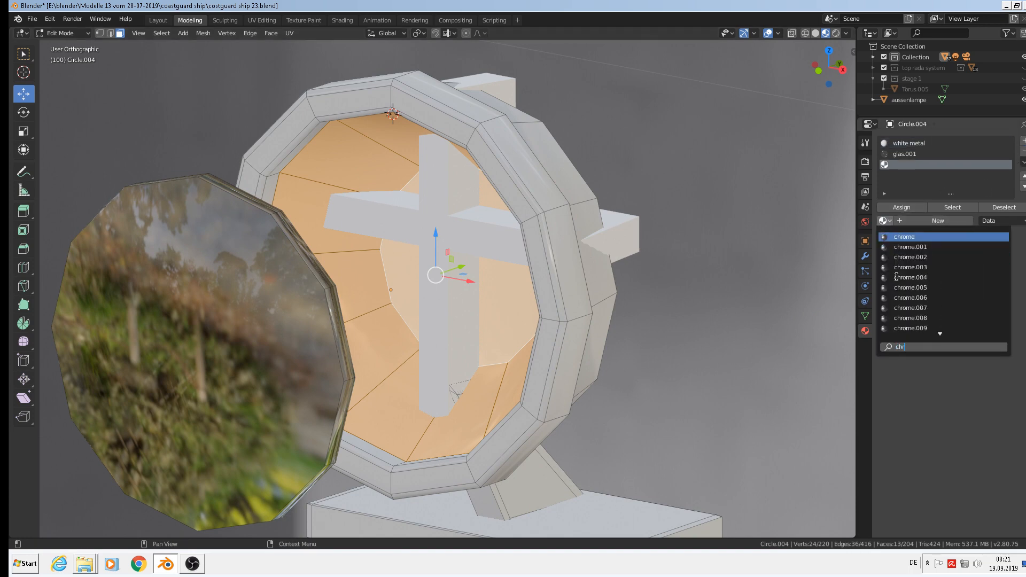
left_click(905, 237)
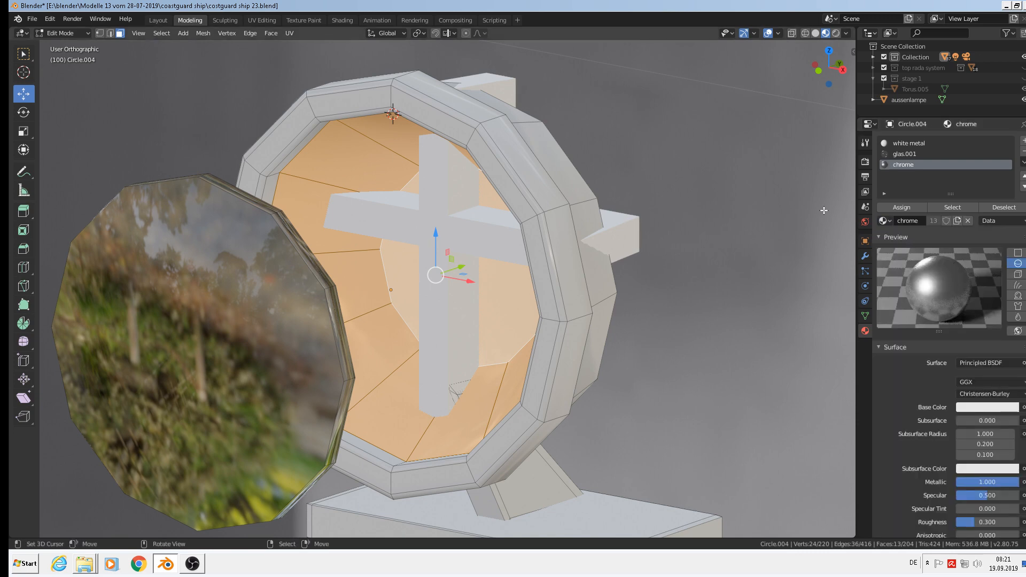
left_click(915, 208)
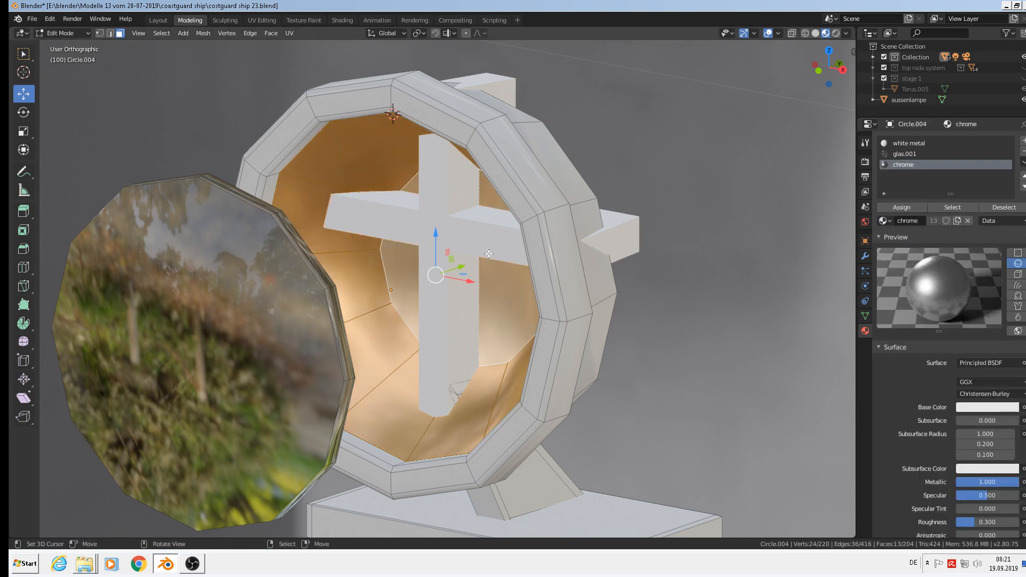
key("Tab")
middle_click_drag(322, 284, 206, 335)
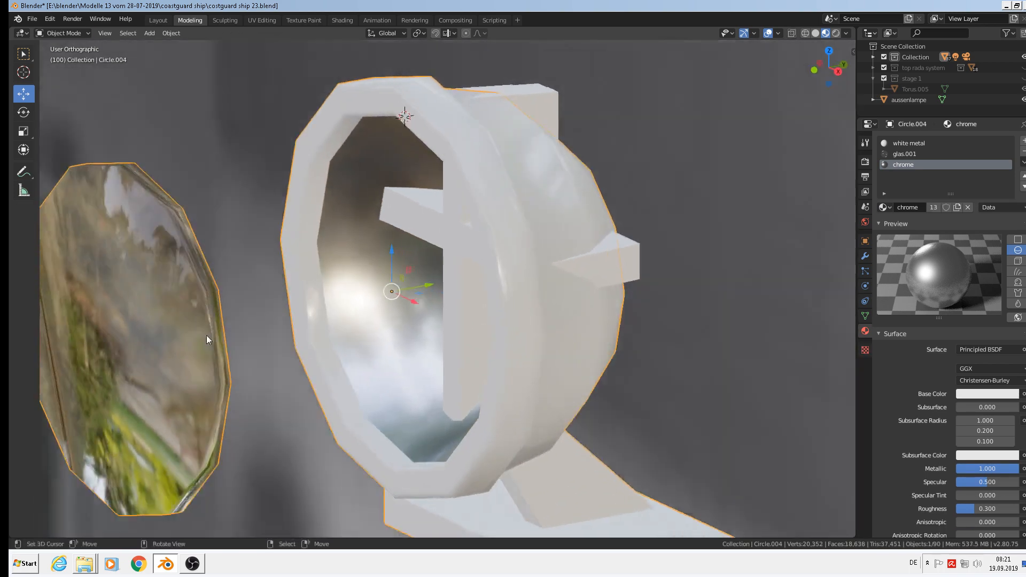
Move the glass lens disc 0.0225 m along Y into the rim and shade it flat.
scroll(206, 335, "down", 3)
key("Tab")
left_click(189, 295)
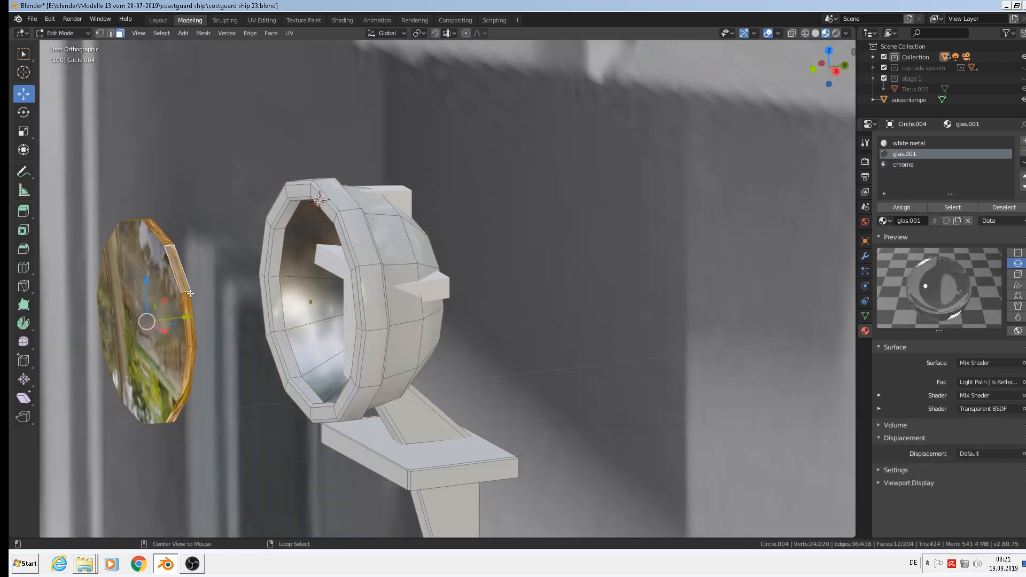
key("g")
key("y")
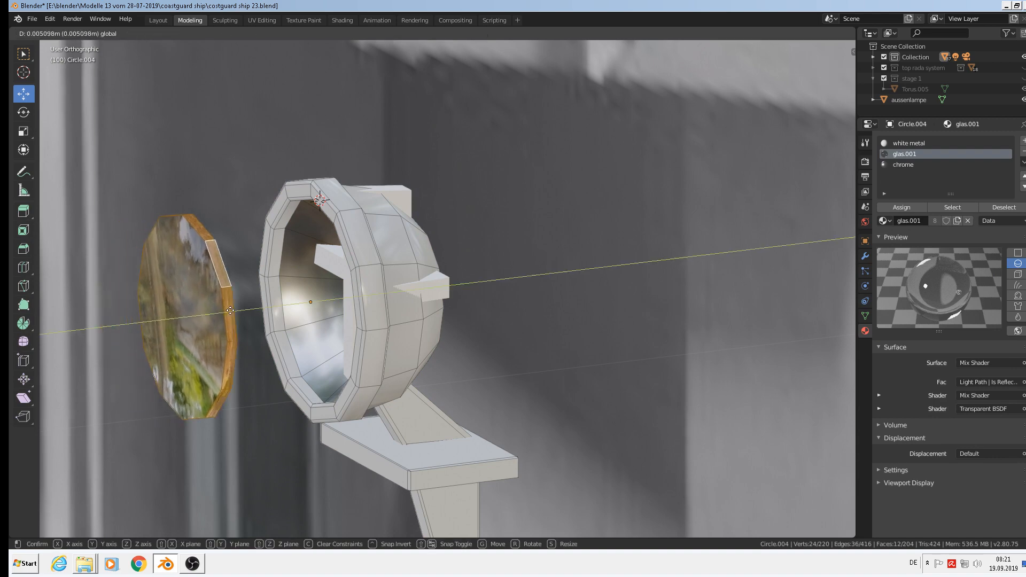
left_click(362, 293)
left_click(270, 33)
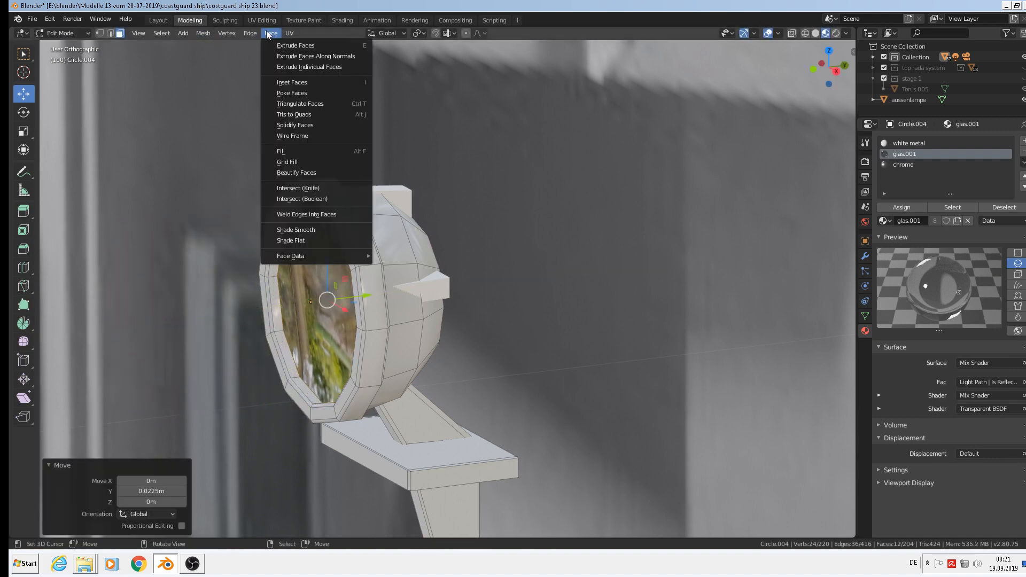
left_click(293, 240)
middle_click_drag(294, 239, 434, 274)
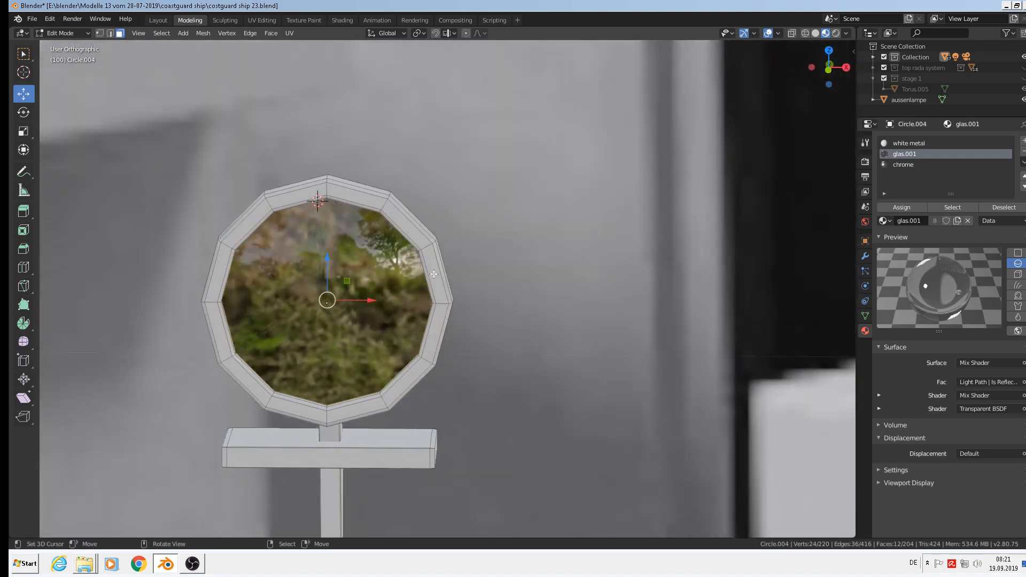
scroll(433, 277, "down", 7)
Move the searchlight Circle.004 beside the orange railing, 0.98 m in X and -1.52 m in Z.
key("Tab")
scroll(448, 280, "down", 3)
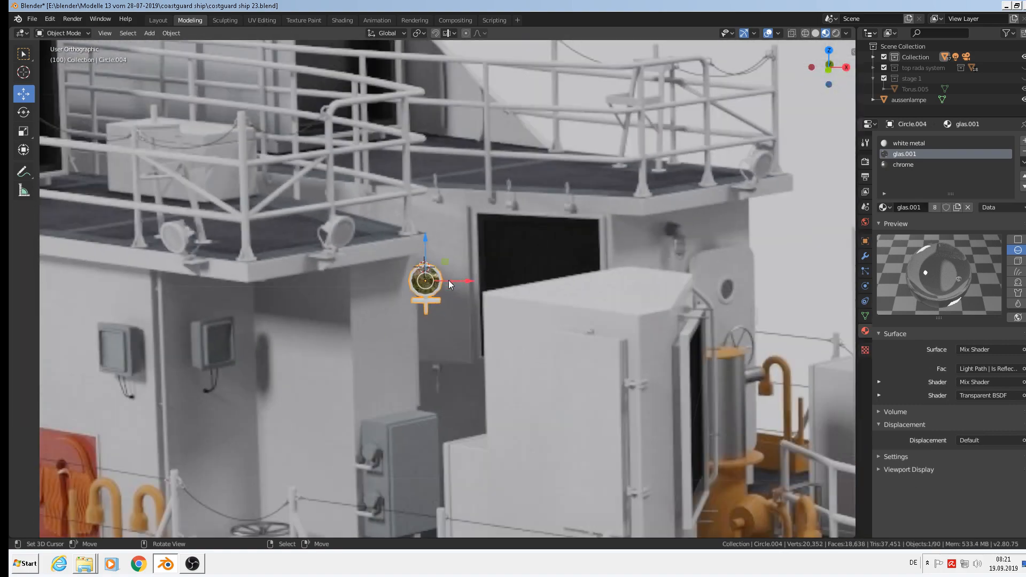
middle_click_drag(448, 280, 492, 299)
scroll(529, 352, "down", 3)
middle_click_drag(528, 349, 448, 201, "shift")
scroll(448, 201, "down", 3)
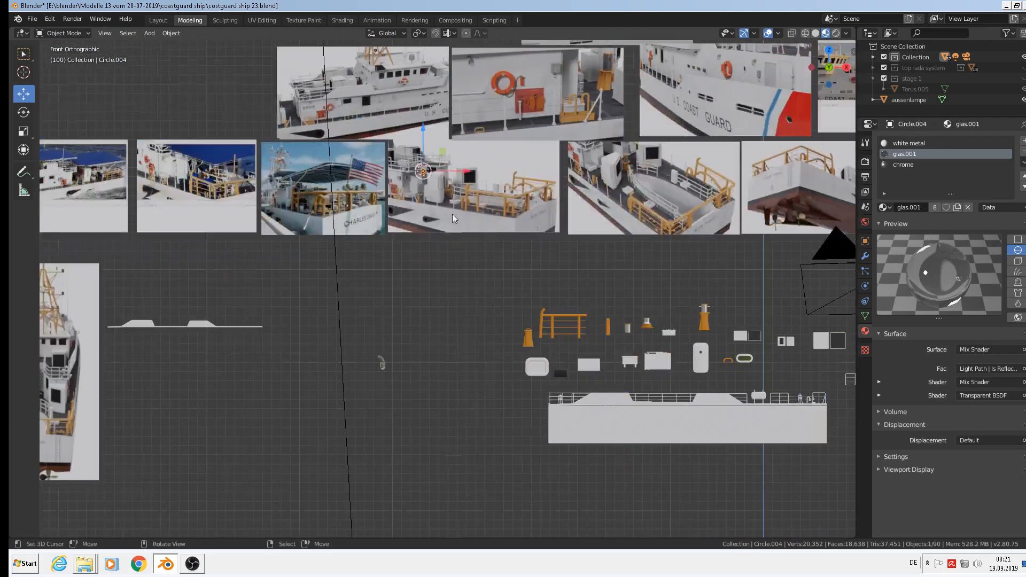
key("g")
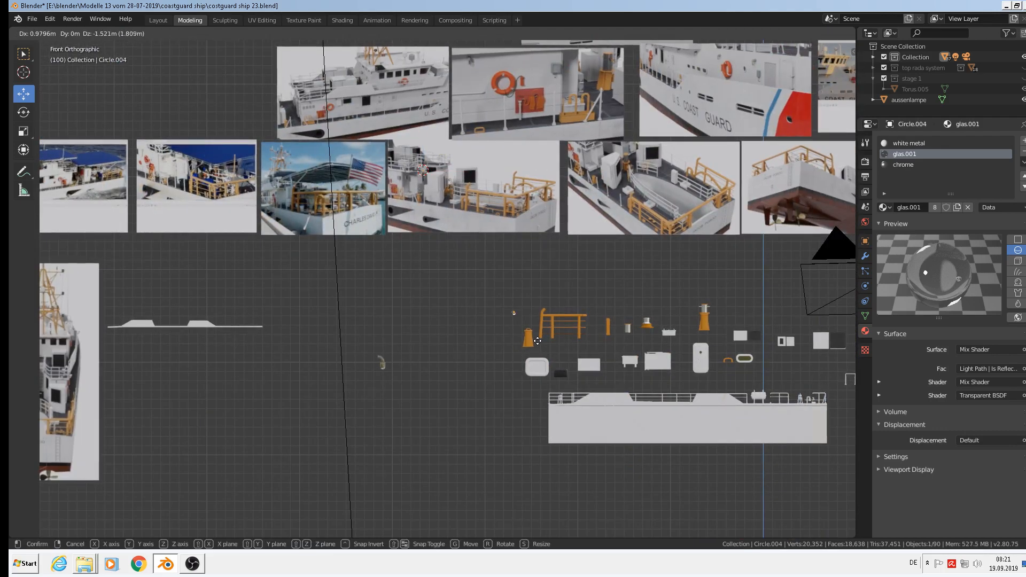
left_click(540, 341)
scroll(539, 340, "up", 8)
Scale the searchlight up by a factor of 4.009.
key("s")
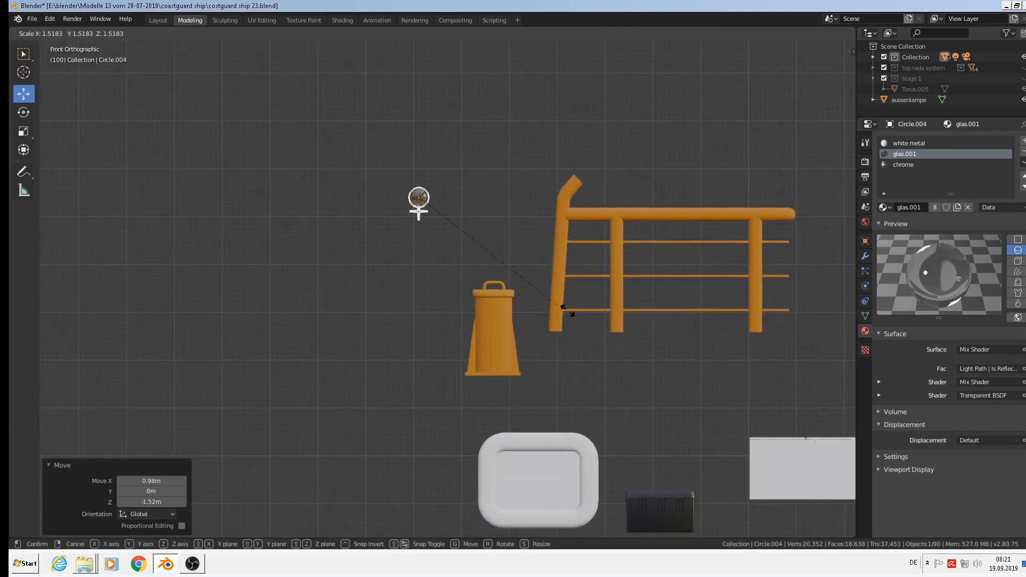
left_click(835, 407)
middle_click_drag(577, 284, 567, 366, "shift")
middle_click_drag(561, 355, 586, 364)
scroll(585, 364, "up", 3)
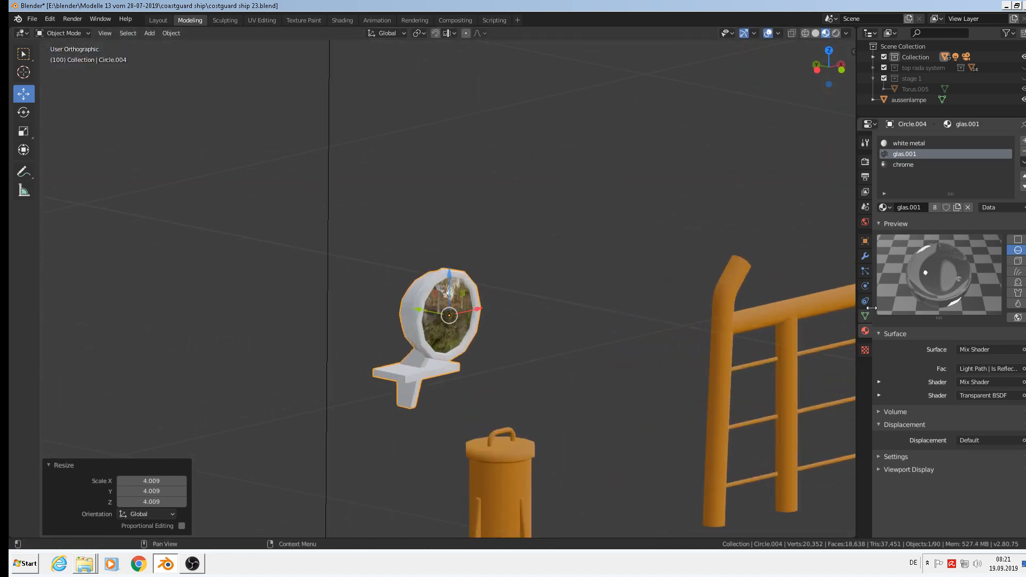
left_click(867, 258)
Add a trial Subdivision Surface modifier to the lamp.
left_click(932, 140)
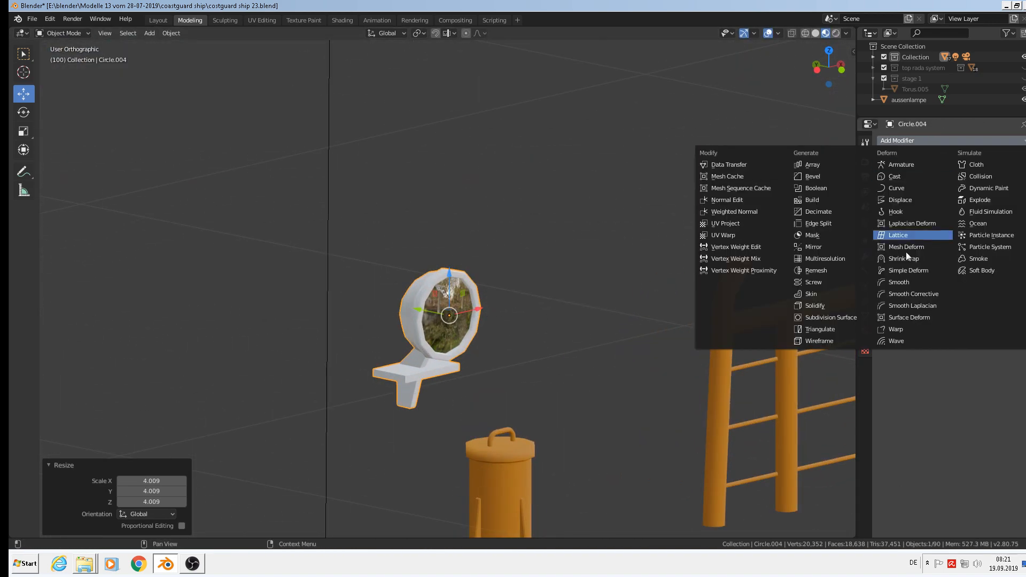
left_click(834, 320)
middle_click_drag(392, 257, 550, 316)
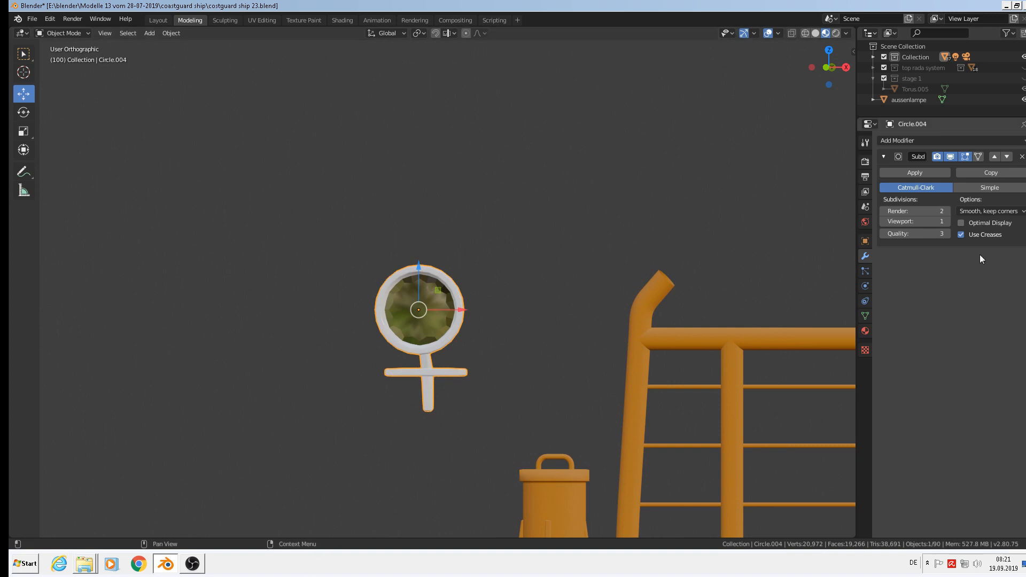
middle_click_drag(454, 302, 396, 280)
scroll(451, 300, "up", 3)
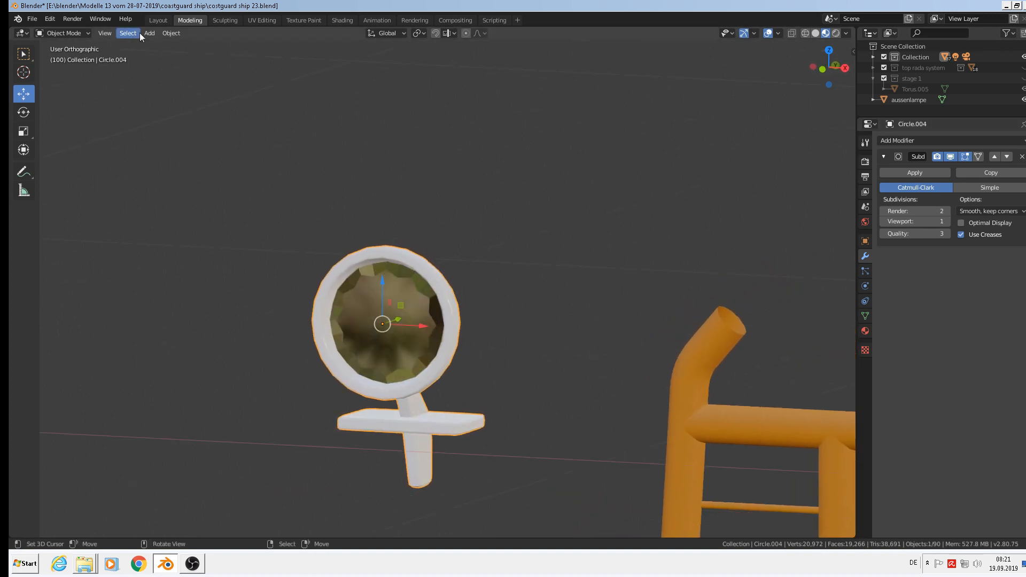
left_click(166, 34)
Shade the inner lens faces flat and the outer ring faces smooth.
key("Tab")
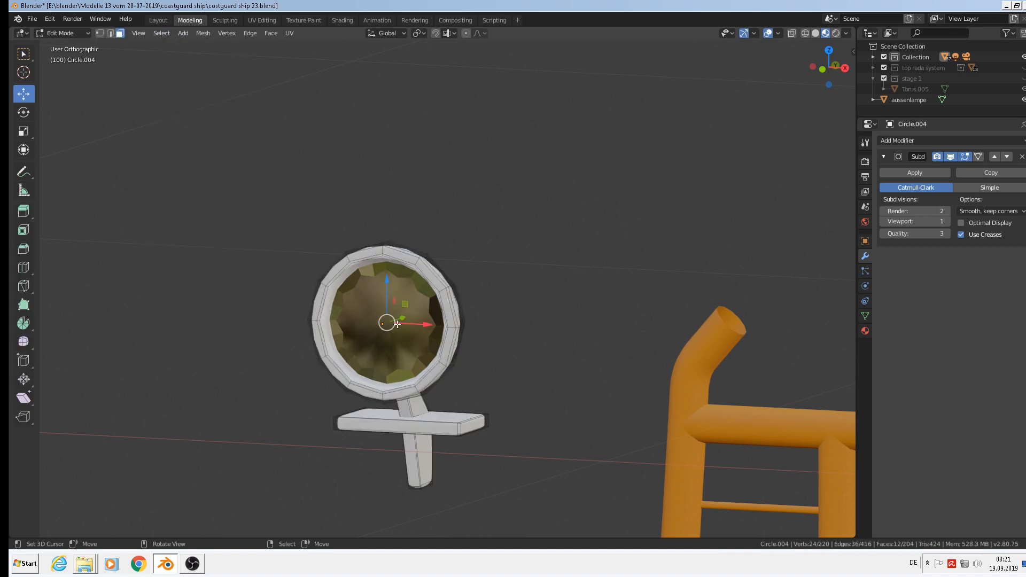
key("l")
left_click(271, 33)
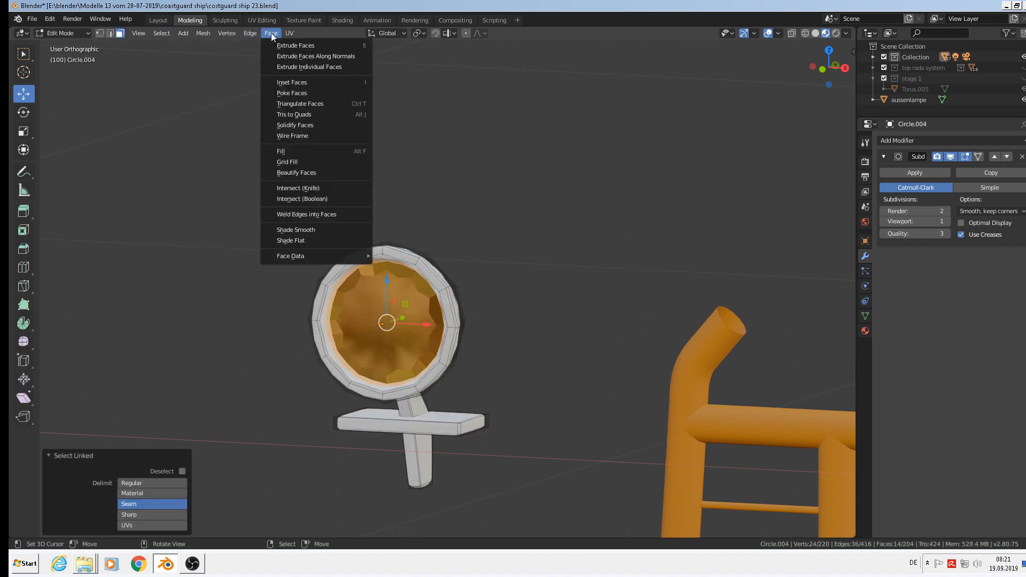
left_click(316, 240)
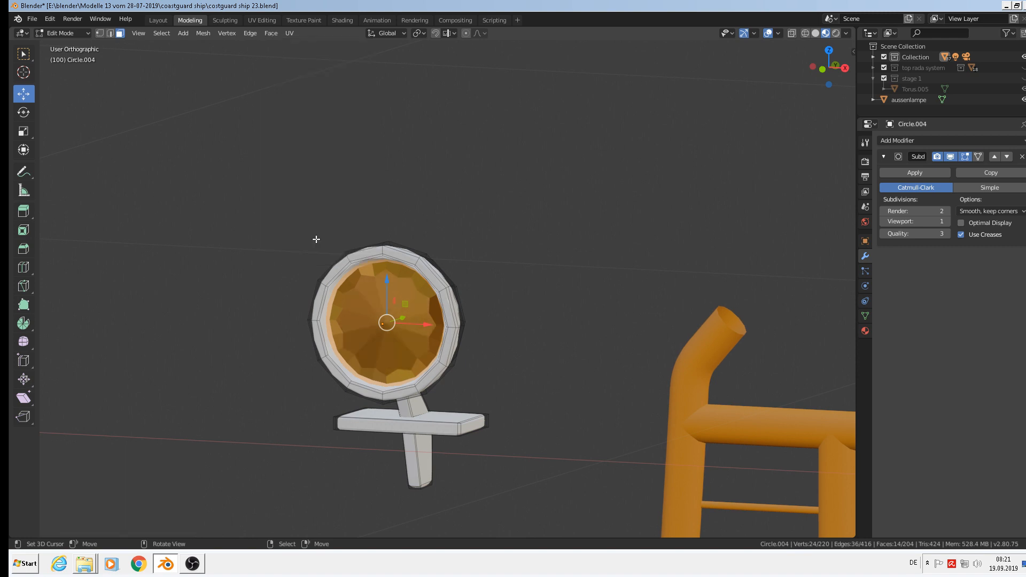
left_click(161, 34)
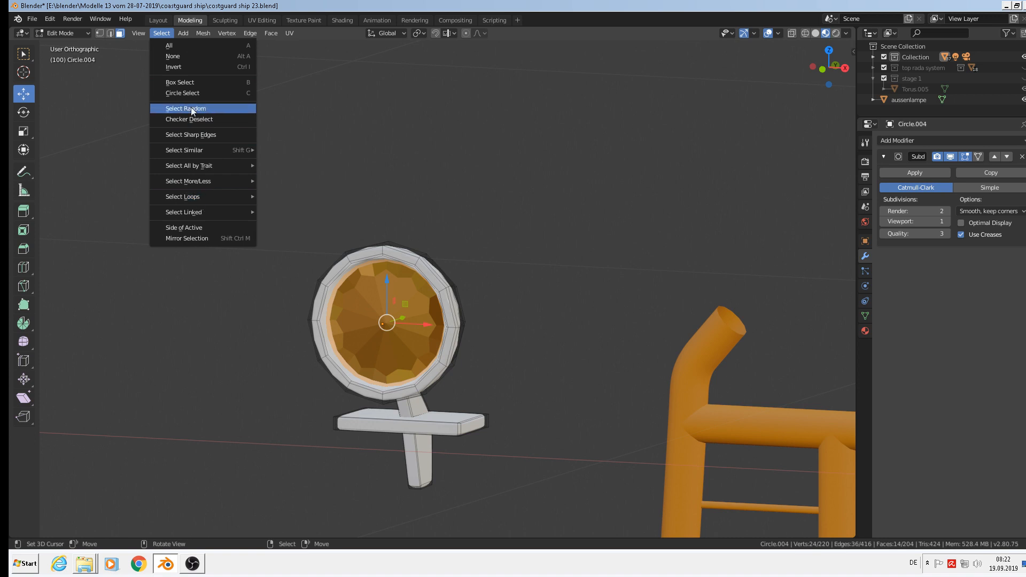
left_click(195, 68)
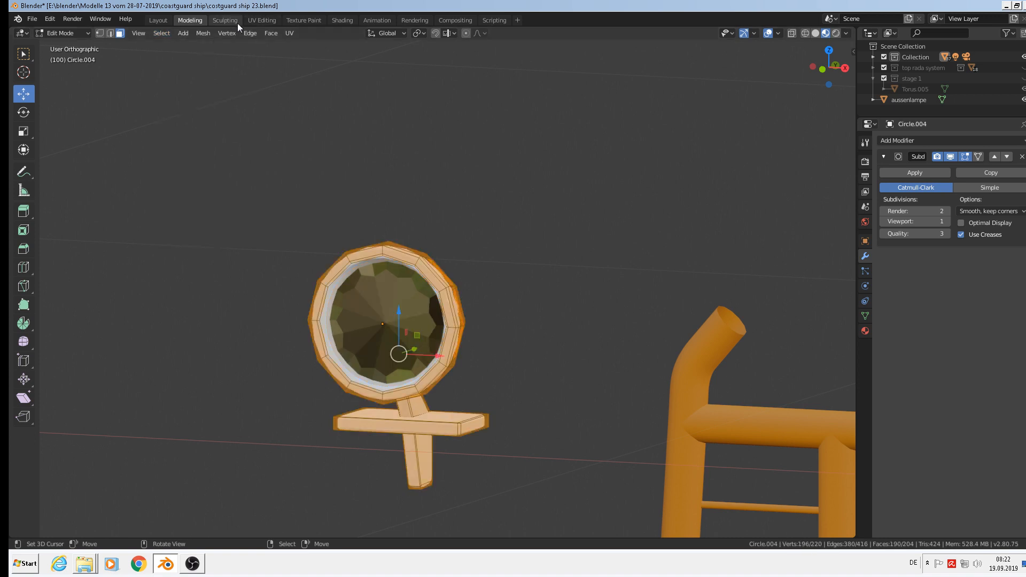
left_click(267, 33)
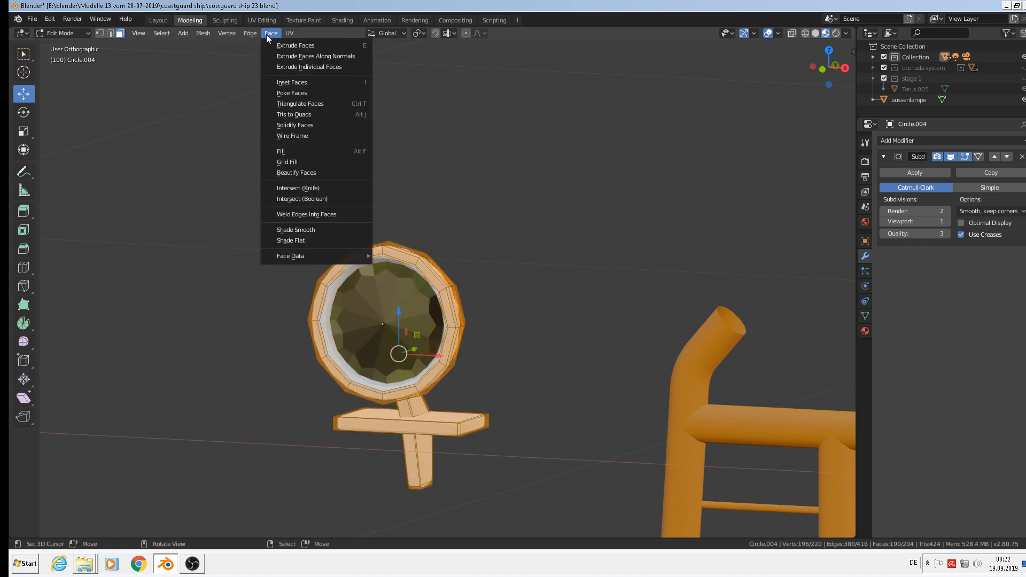
left_click(304, 229)
key("Tab")
Delete the Subdivision Surface modifier from Circle.004.
scroll(516, 192, "down", 2)
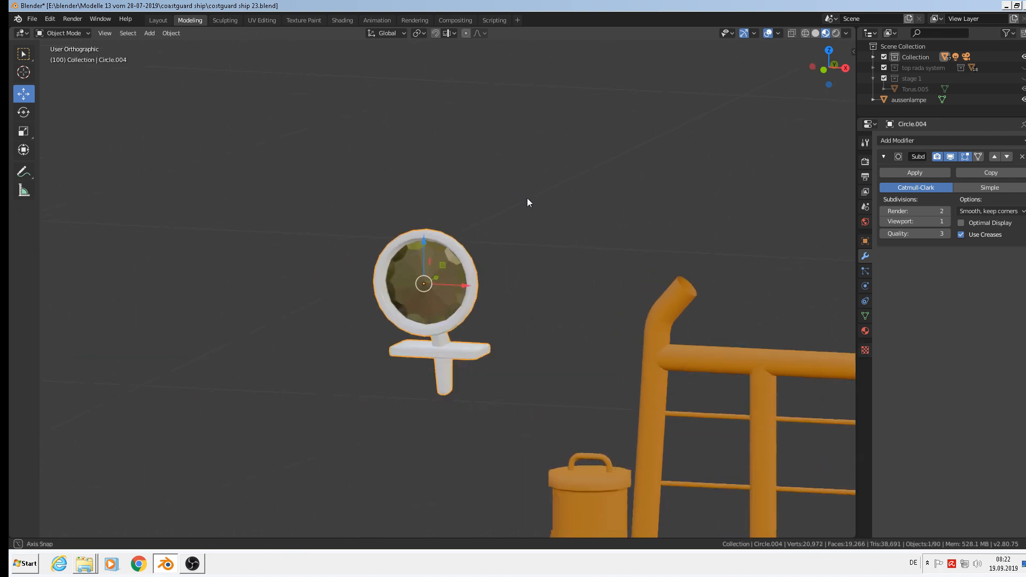
middle_click_drag(545, 207, 617, 249)
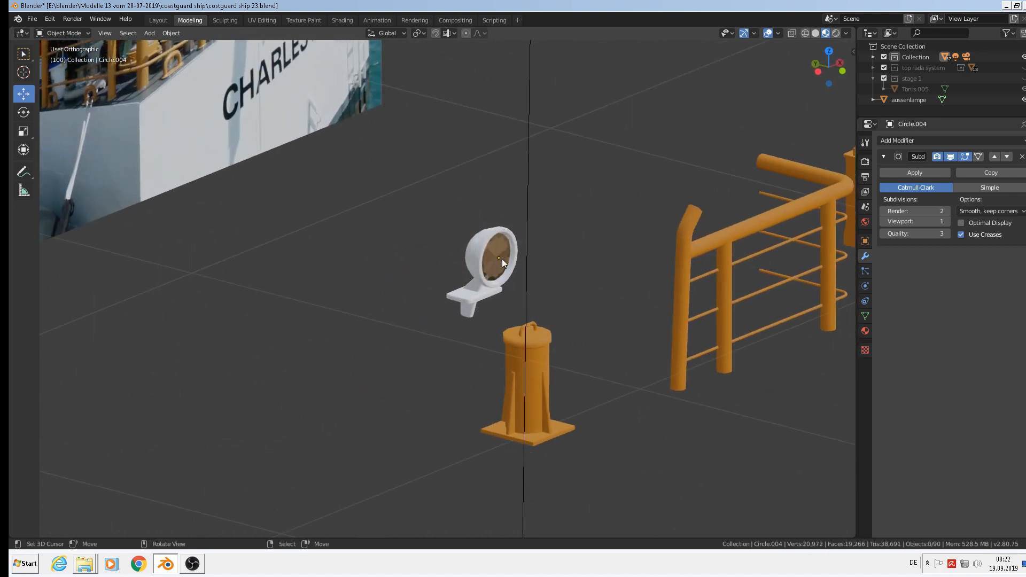
scroll(531, 258, "up", 6)
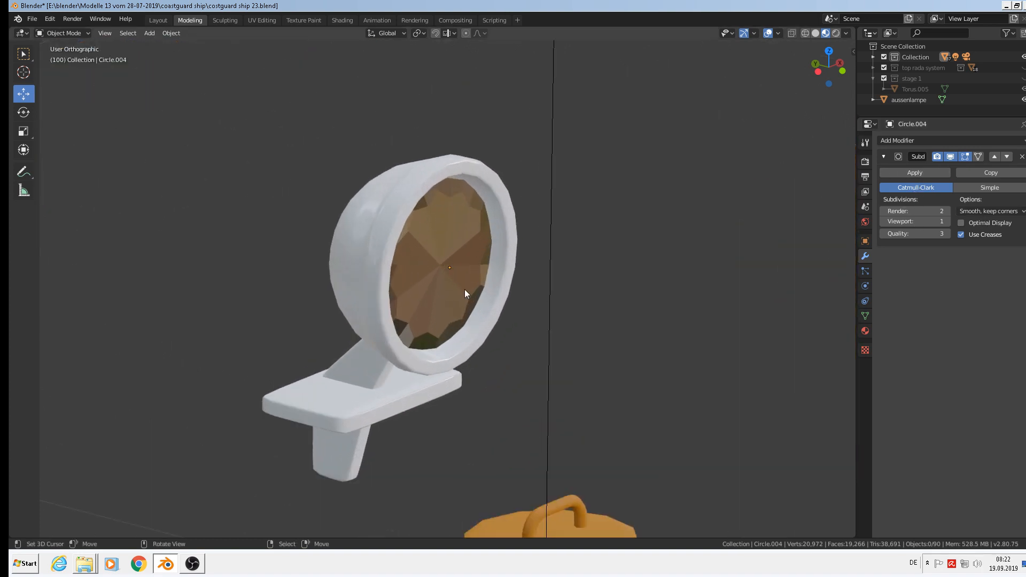
scroll(479, 259, "down", 1)
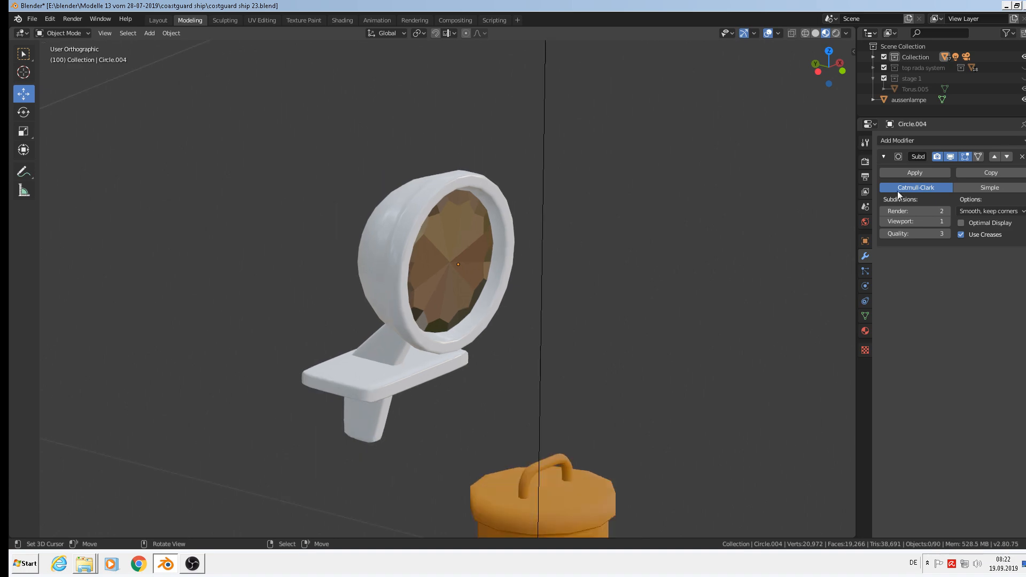
left_click(1022, 157)
scroll(612, 256, "down", 12)
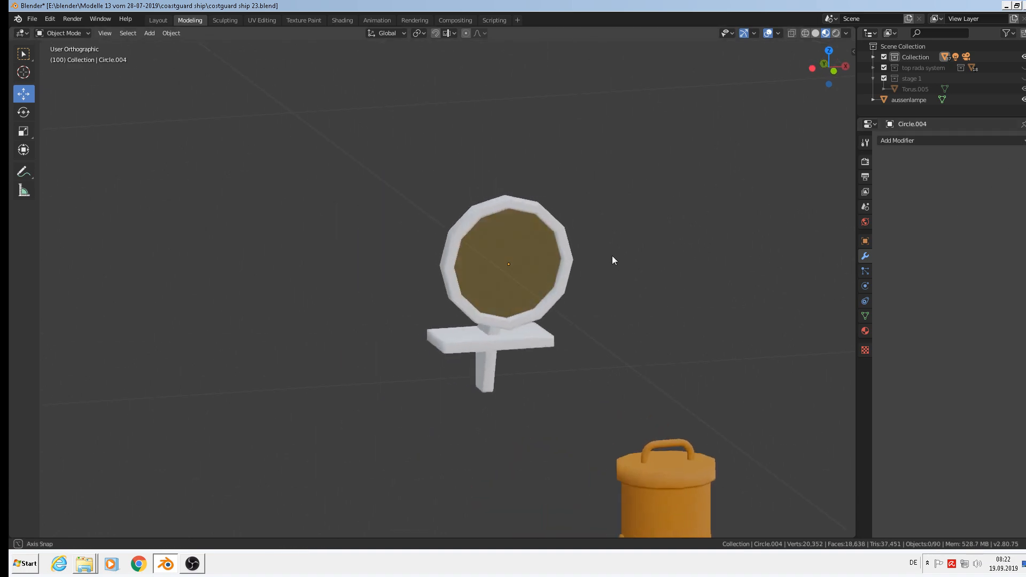
Switch to front orthographic view and zoom and pan onto the aft-deck reference photo.
scroll(677, 295, "down", 2)
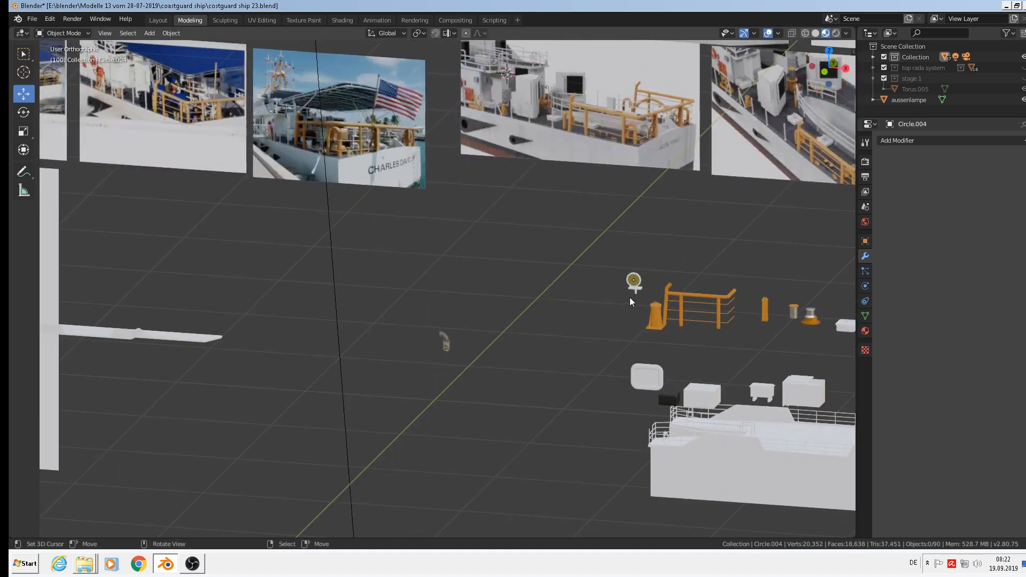
key("KP_1")
scroll(634, 275, "down", 2)
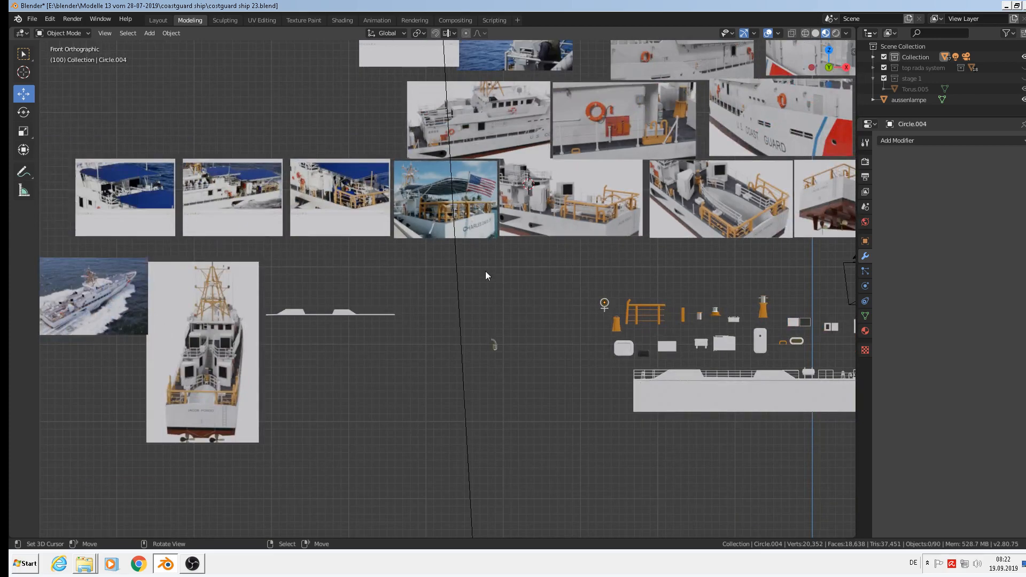
scroll(582, 194, "up", 10)
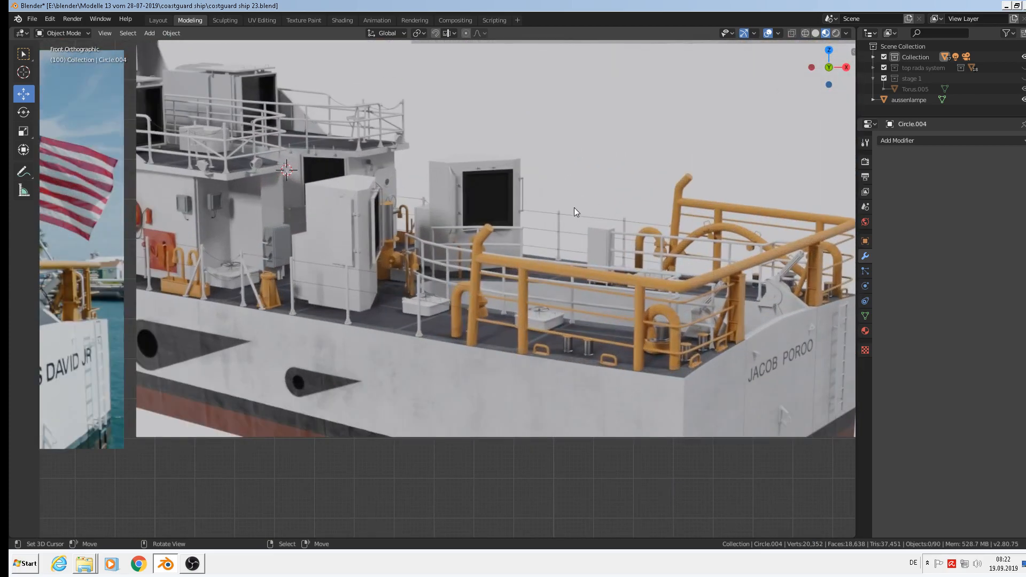
middle_click_drag(582, 242, 482, 298, "shift")
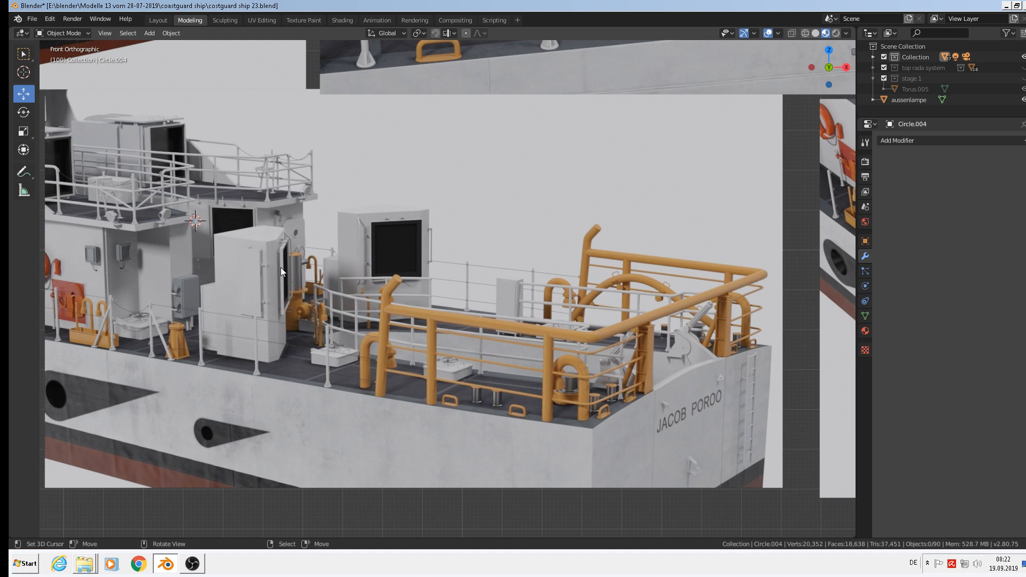
scroll(305, 279, "up", 2)
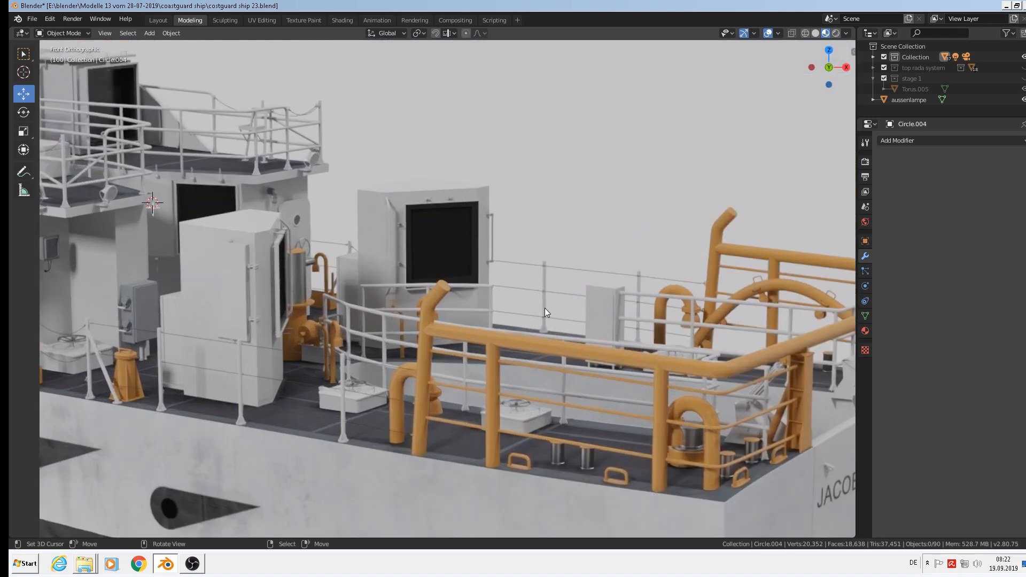
Add a cube, scale it to 0.095 and stretch it tall along Z.
left_click(150, 33)
mouse_move(156, 44)
left_click(247, 56)
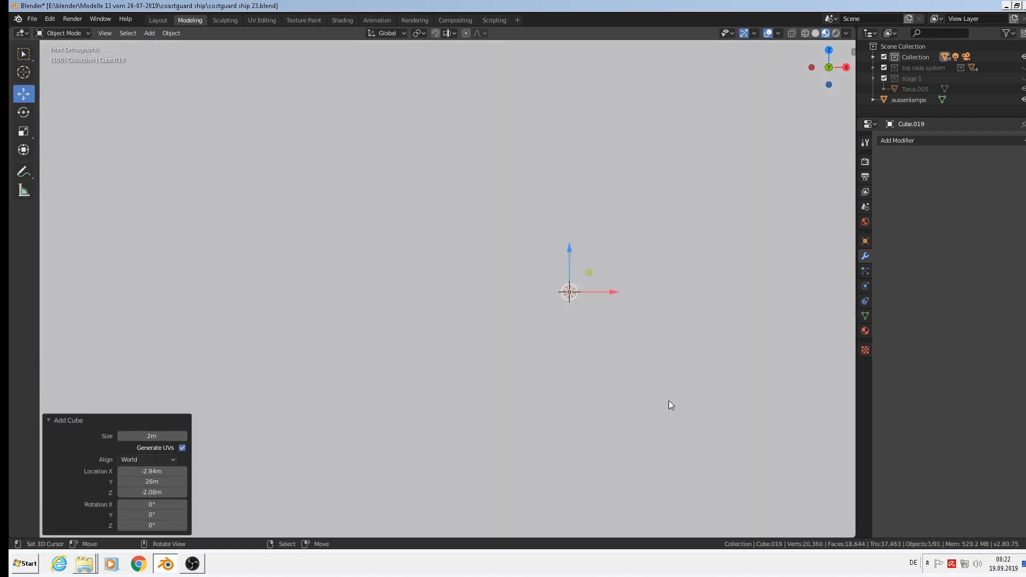
key("s")
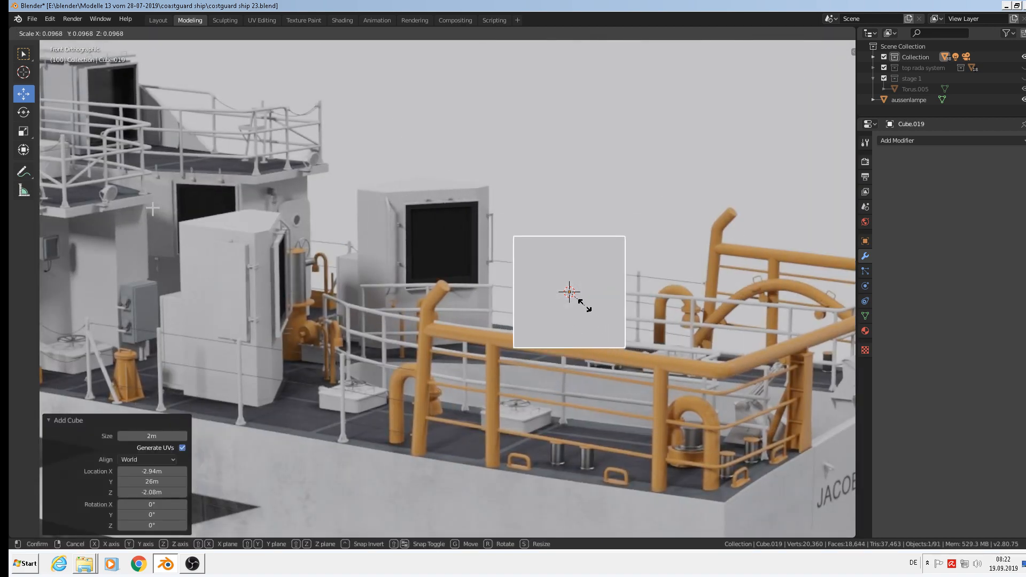
left_click(587, 328)
key("s")
key("z")
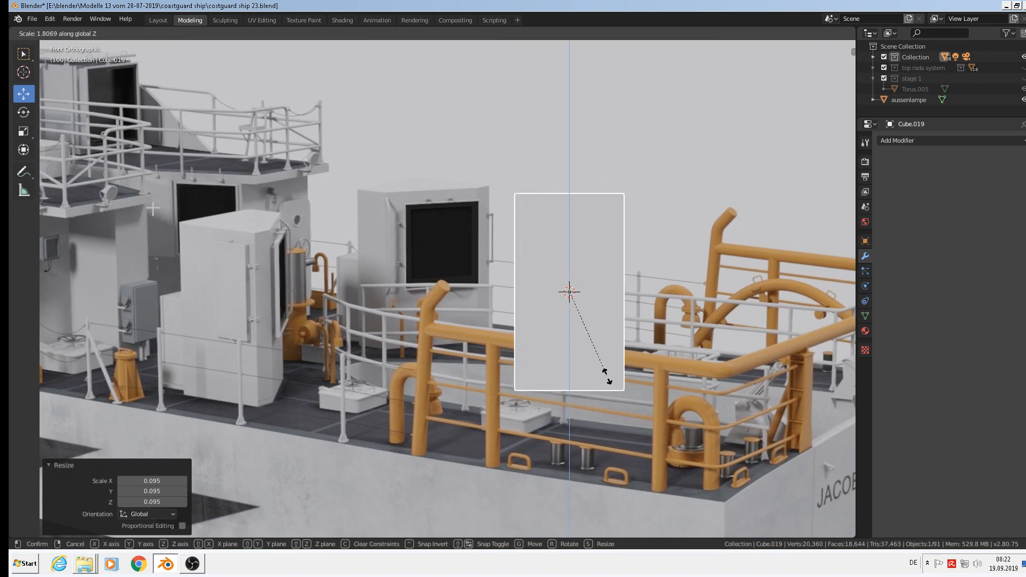
left_click(609, 380)
Move the tall box -0.308 m along Y onto the stern deck beside the orange railing.
left_click_drag(572, 257, 572, 260)
middle_click_drag(571, 262, 502, 354)
left_click_drag(601, 306, 465, 332)
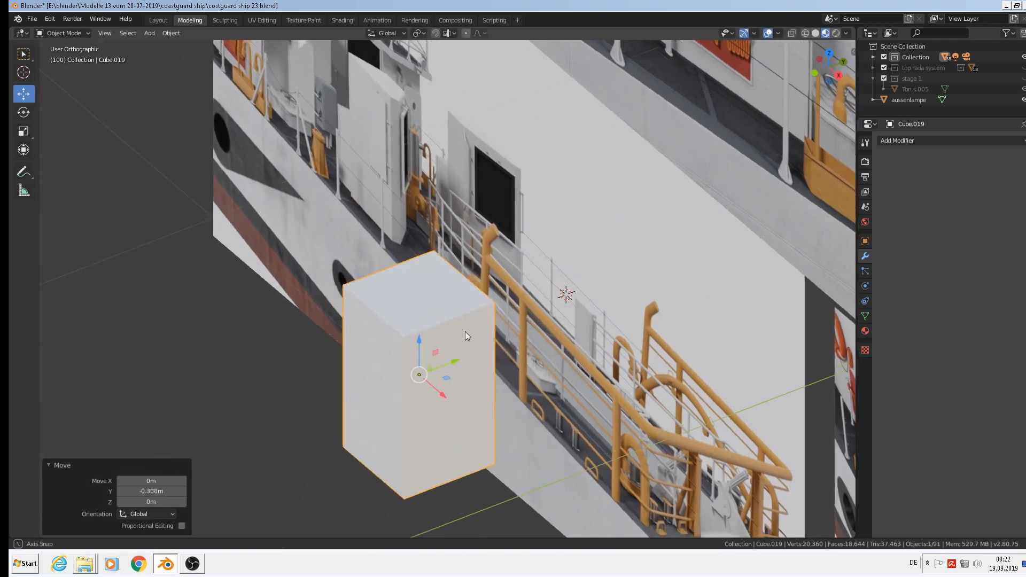
middle_click_drag(465, 331, 488, 286)
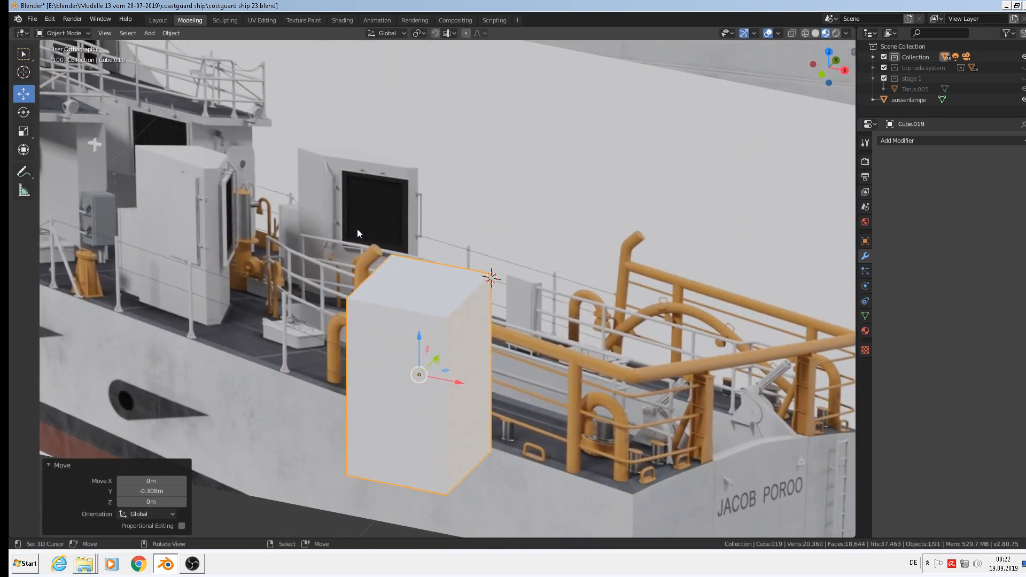
key("Tab")
In edge select, shift the box's right vertical edge along X to slant its top.
left_click(113, 34)
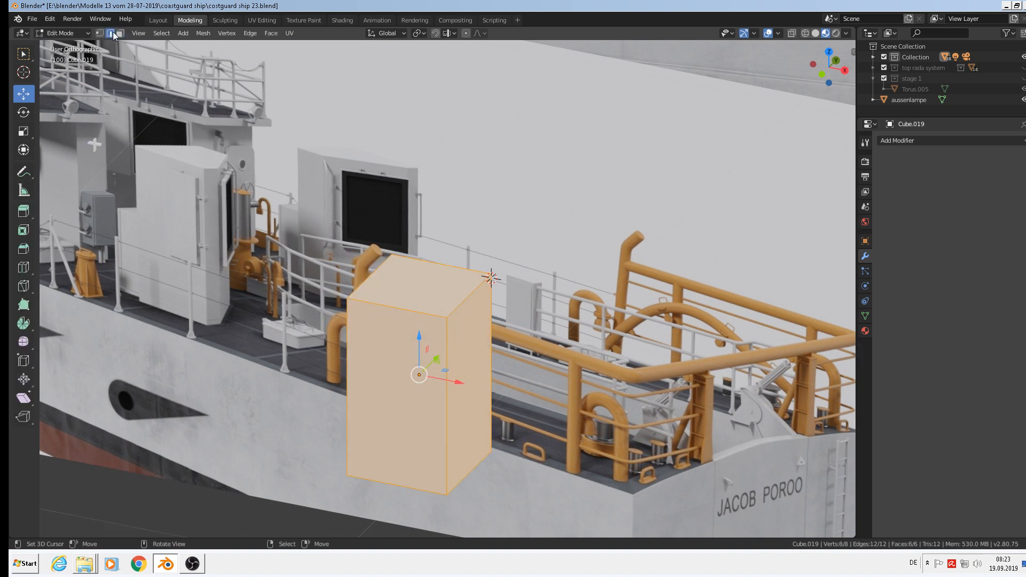
left_click(503, 331)
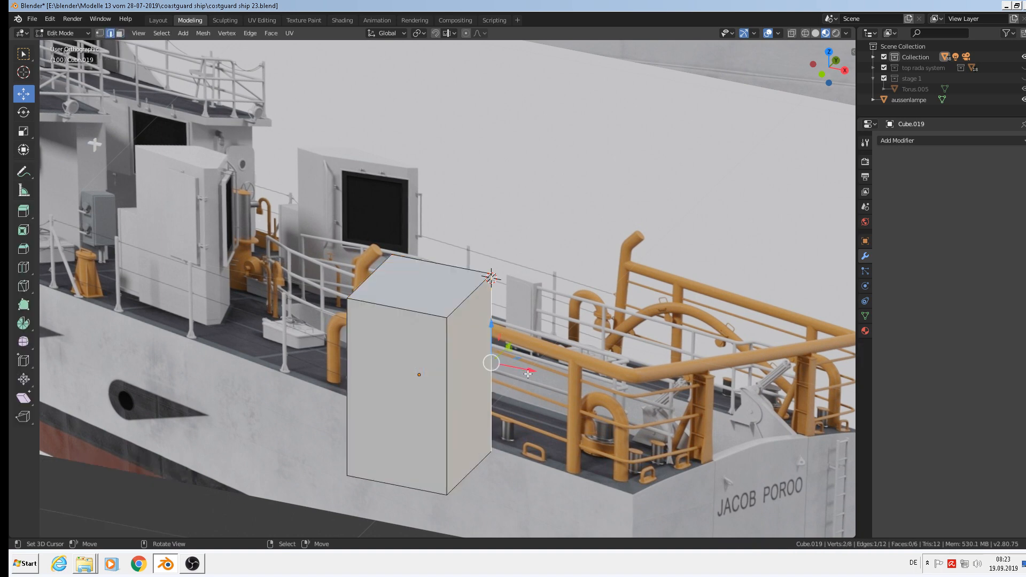
left_click_drag(528, 374, 475, 357)
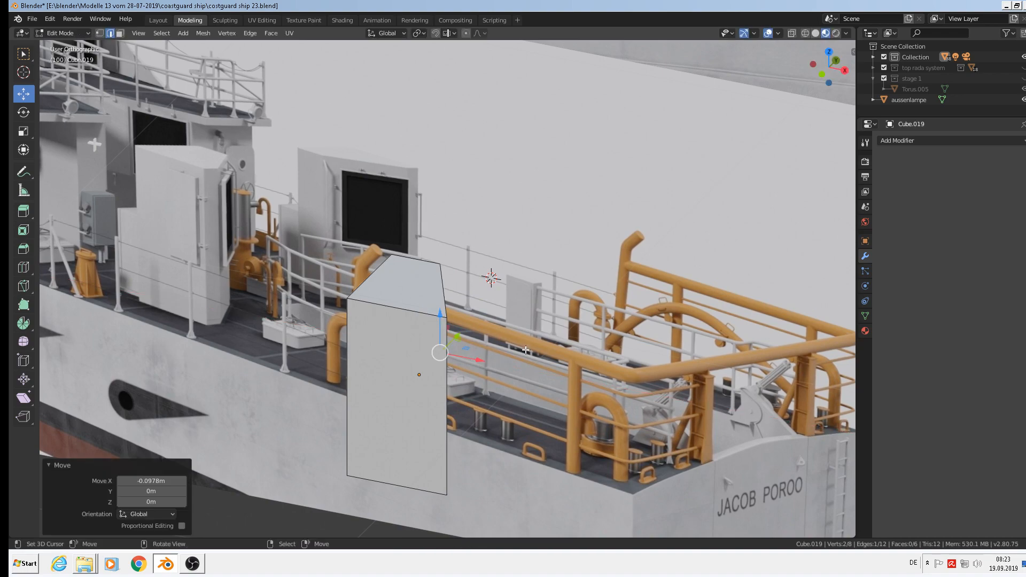
middle_click_drag(525, 350, 416, 355)
scroll(347, 288, "up", 2)
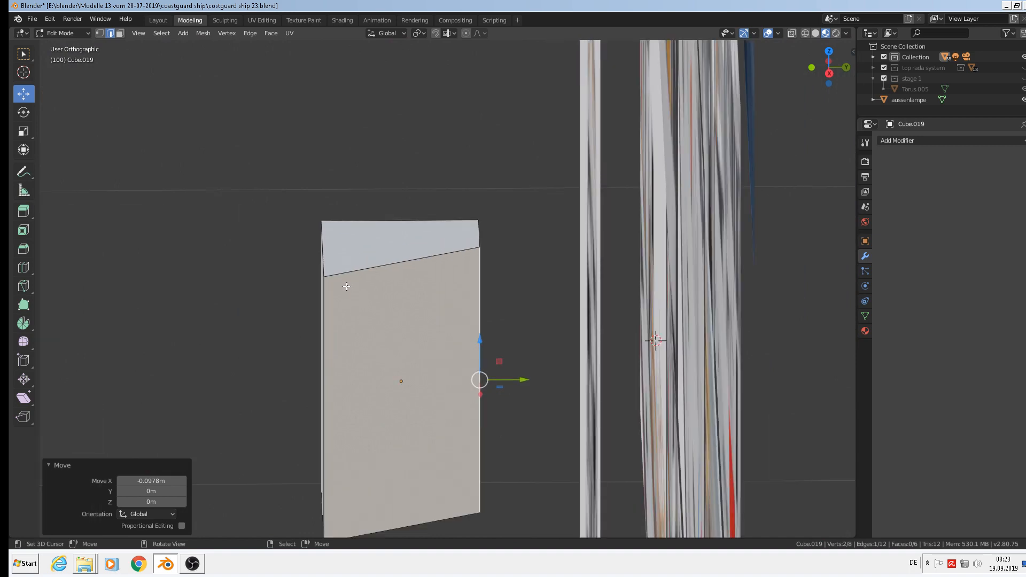
Add an edge loop on the box near its left vertical edge.
key("ctrl+r")
left_click(349, 285)
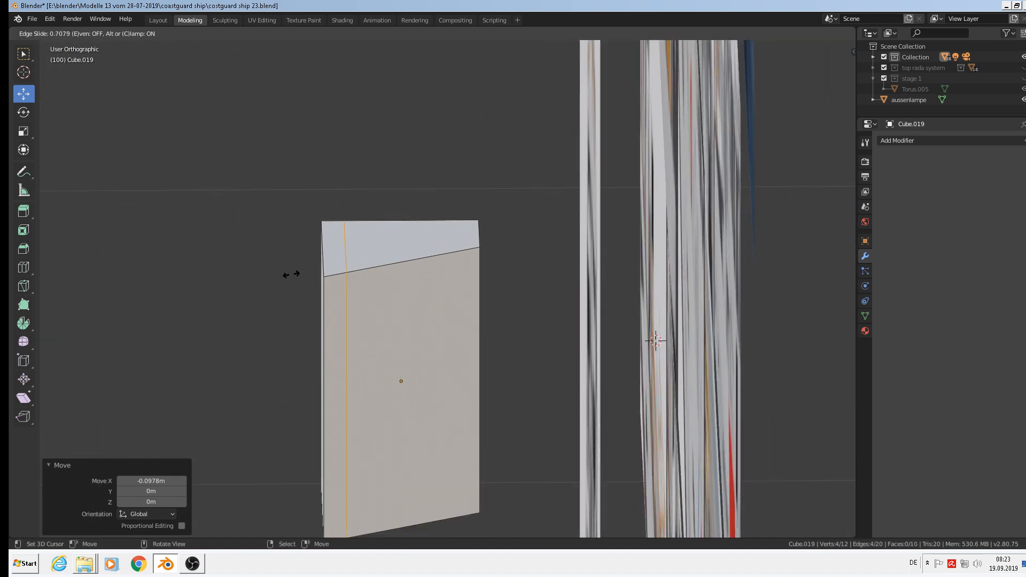
left_click(289, 273)
mouse_move(390, 316)
middle_mouse_down()
mouse_move(404, 314)
mouse_move(395, 312)
middle_mouse_up()
Nudge the box's front vertical edge slightly sideways.
right_click(395, 311)
middle_click_drag(442, 366, 467, 377)
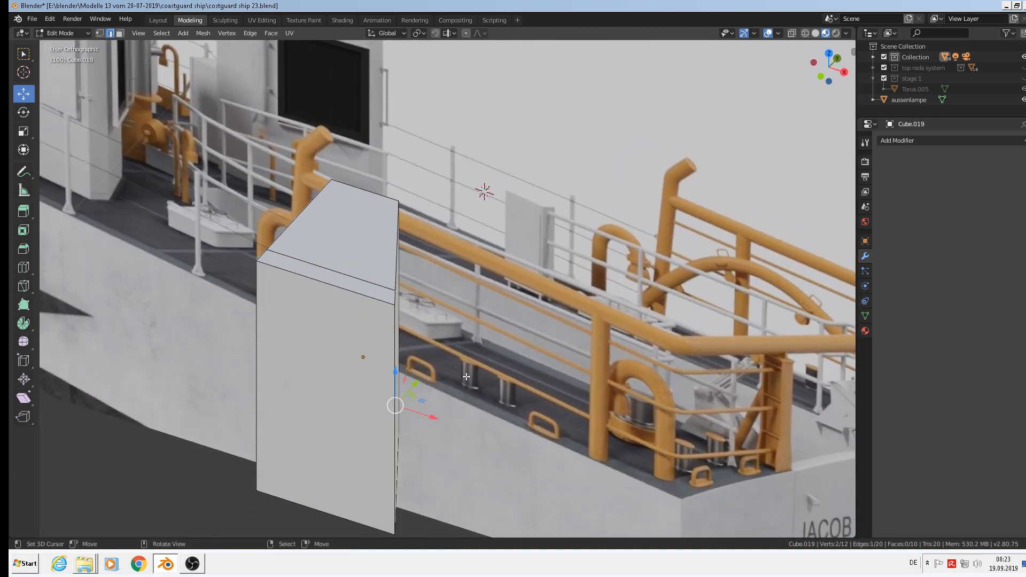
left_click_drag(434, 415, 439, 415)
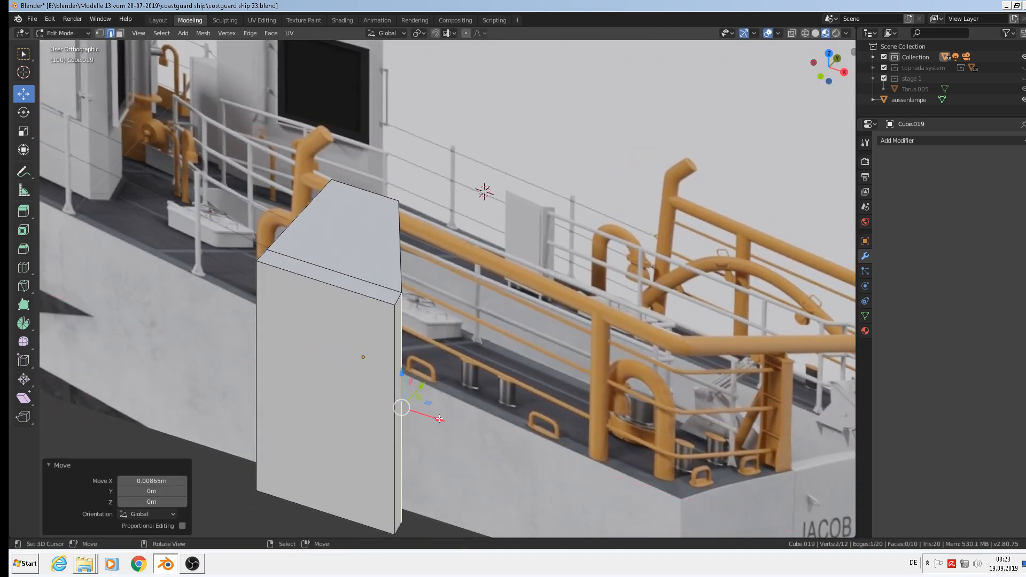
scroll(282, 254, "down", 3)
middle_click_drag(215, 156, 250, 149)
scroll(246, 205, "up", 1)
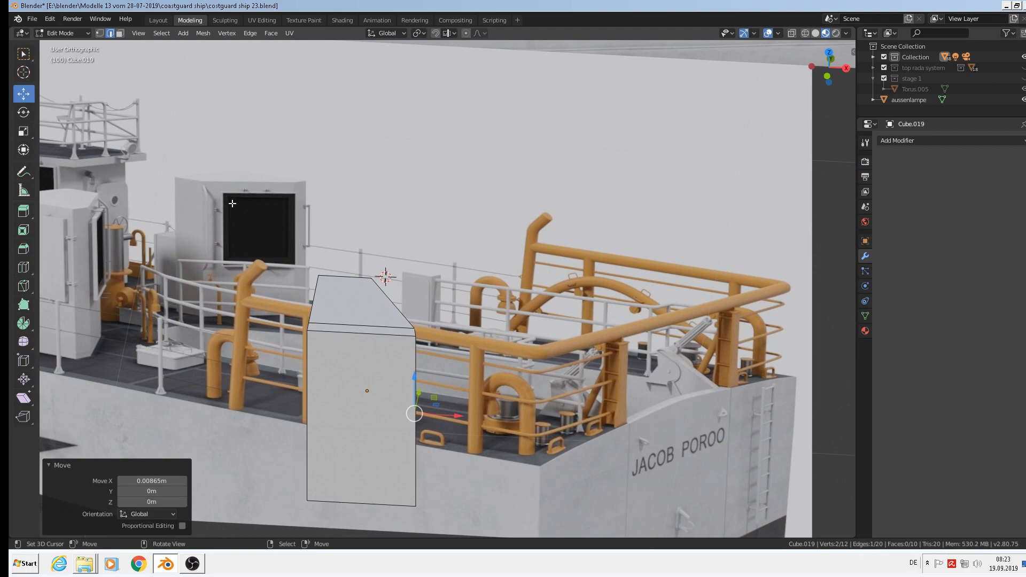
middle_click_drag(480, 341, 427, 358)
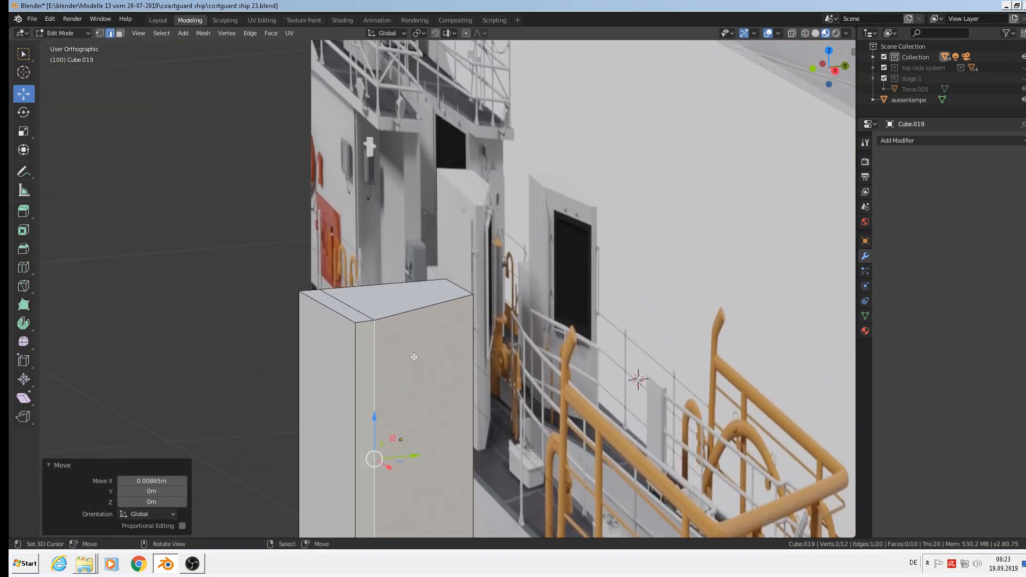
Start another loop cut across the box, cancel it, and return to Object Mode.
key("ctrl")
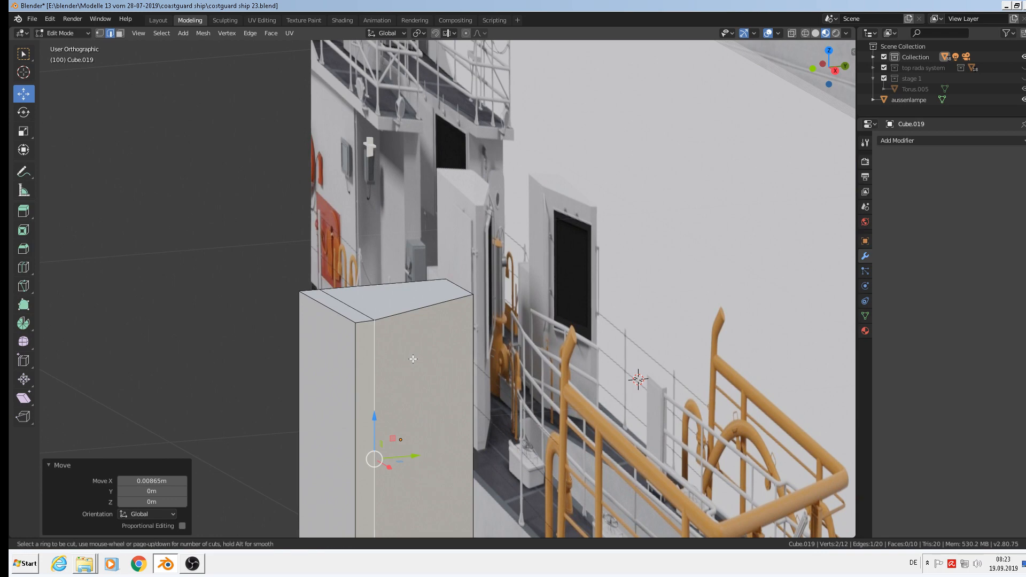
key("ctrl+r")
key("Escape")
middle_click_drag(462, 377, 516, 377)
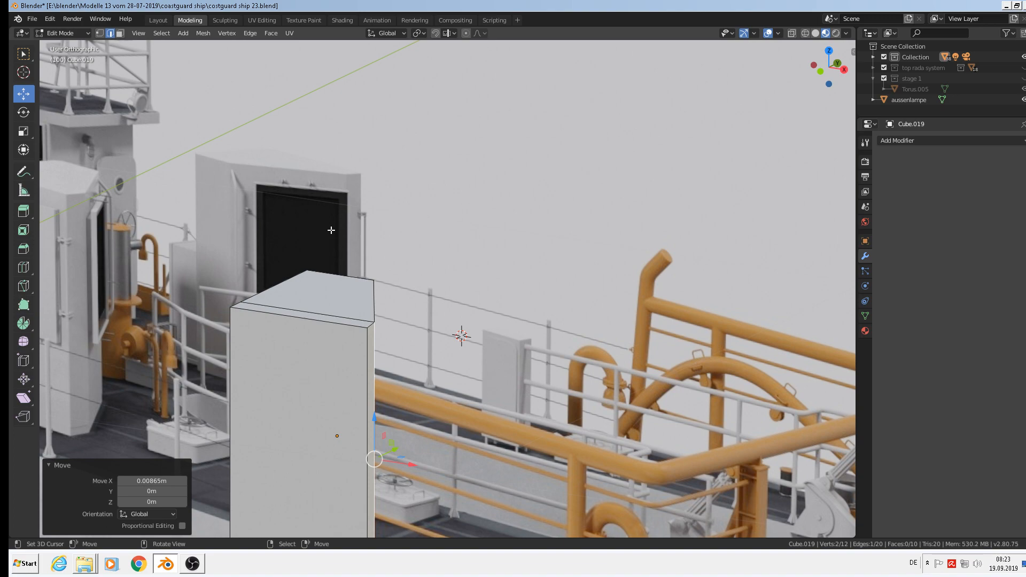
scroll(330, 230, "down", 7)
scroll(403, 281, "up", 7)
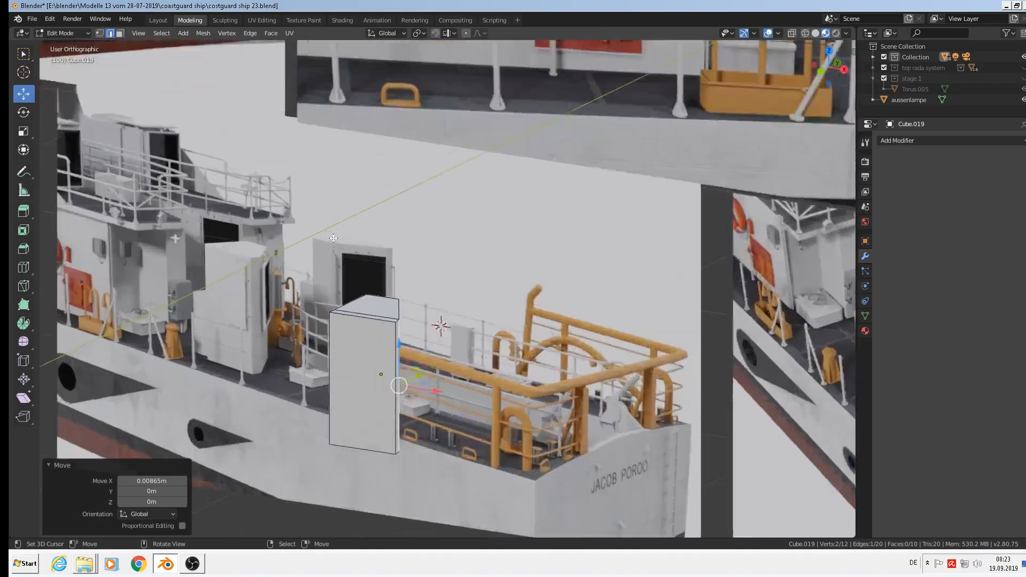
scroll(362, 276, "down", 6)
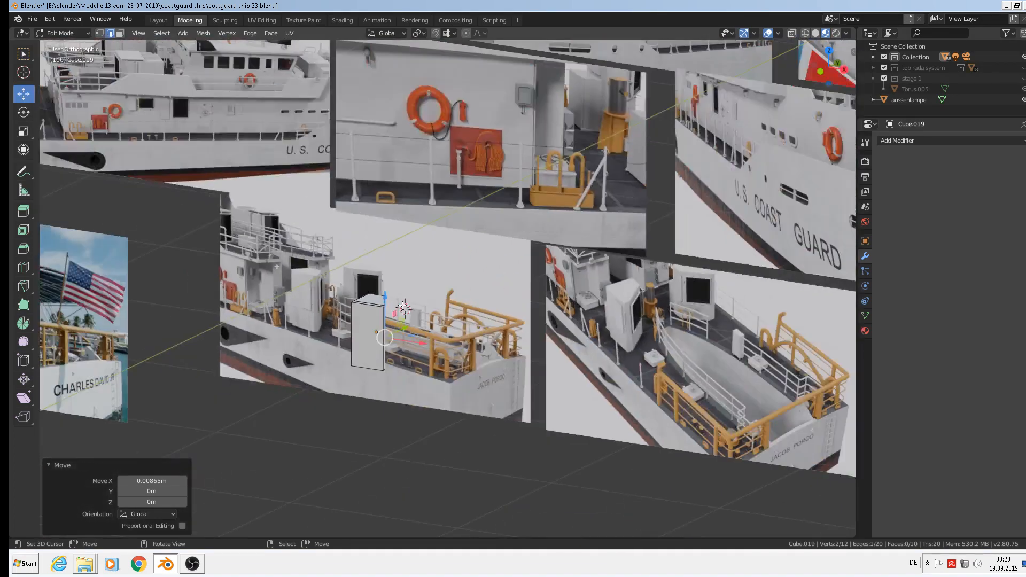
key("Tab")
scroll(434, 309, "down", 4)
scroll(537, 332, "up", 6)
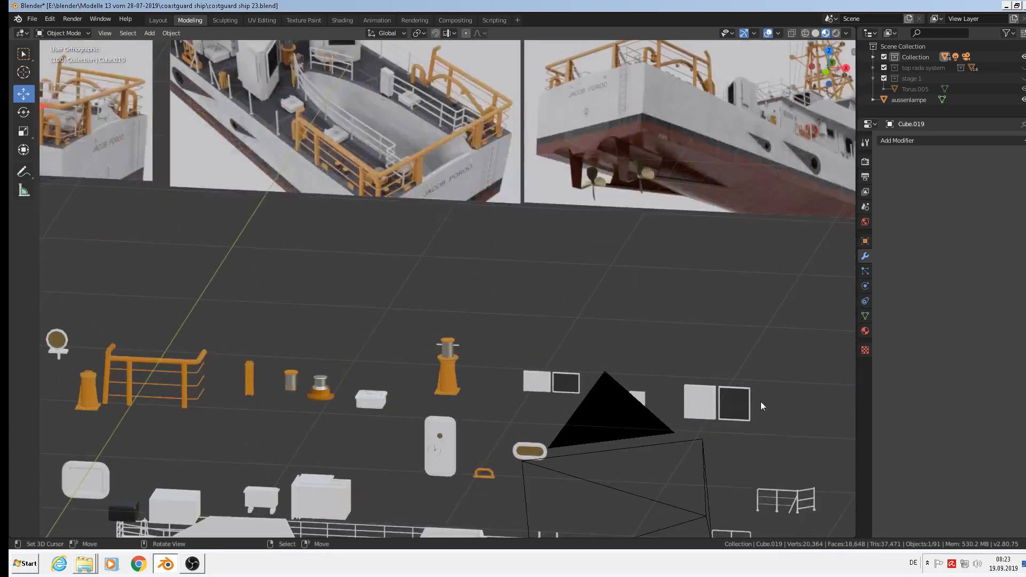
Duplicate the window panel's frame geometry, raise it, and separate it into its own object.
scroll(761, 406, "up", 2)
left_click(730, 394)
key("Tab")
scroll(730, 395, "up", 6)
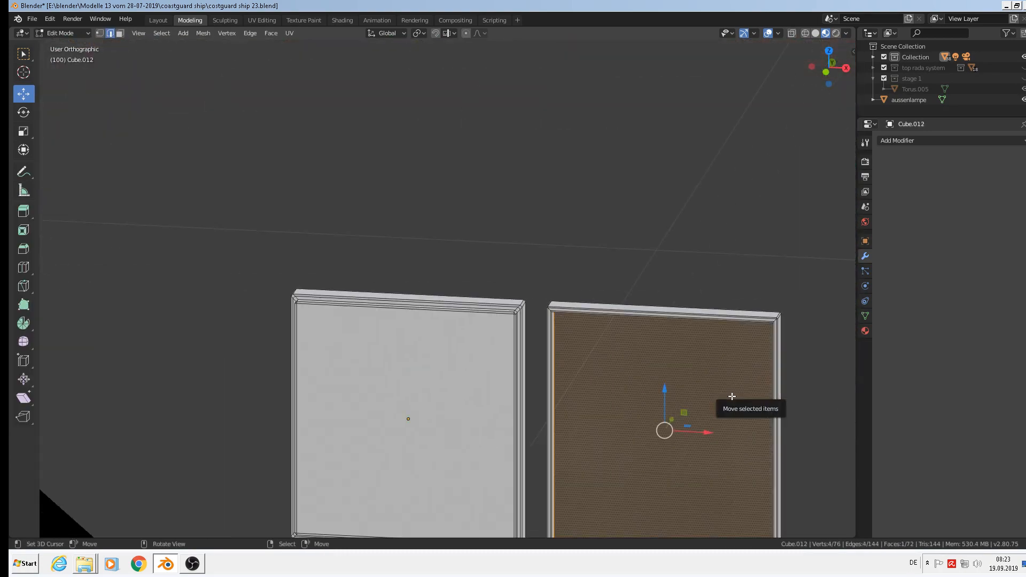
key("alt+a")
key("l")
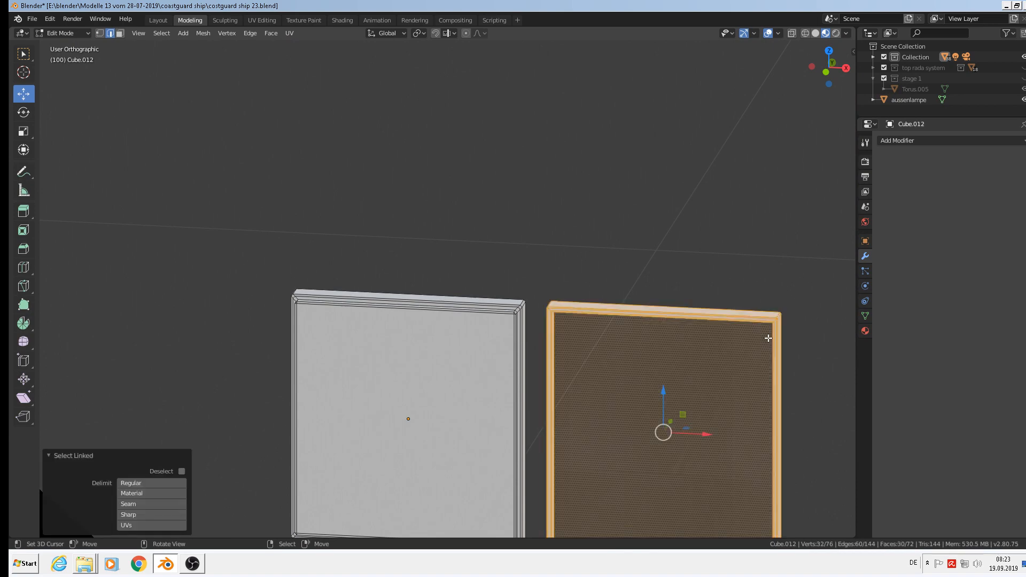
scroll(757, 342, "down", 4)
key("shift+d")
right_click(749, 350)
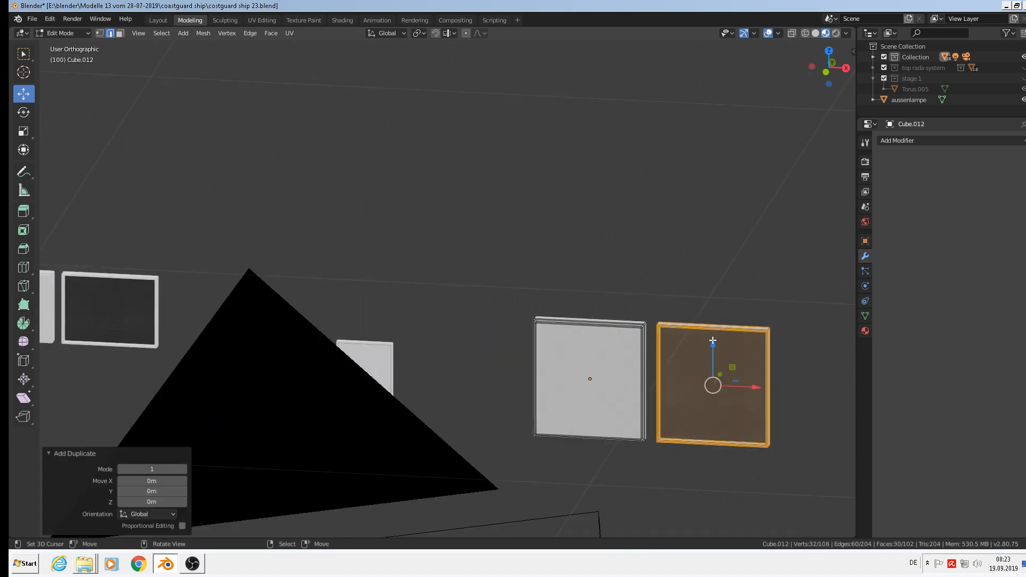
left_click_drag(713, 357, 712, 172)
key("p")
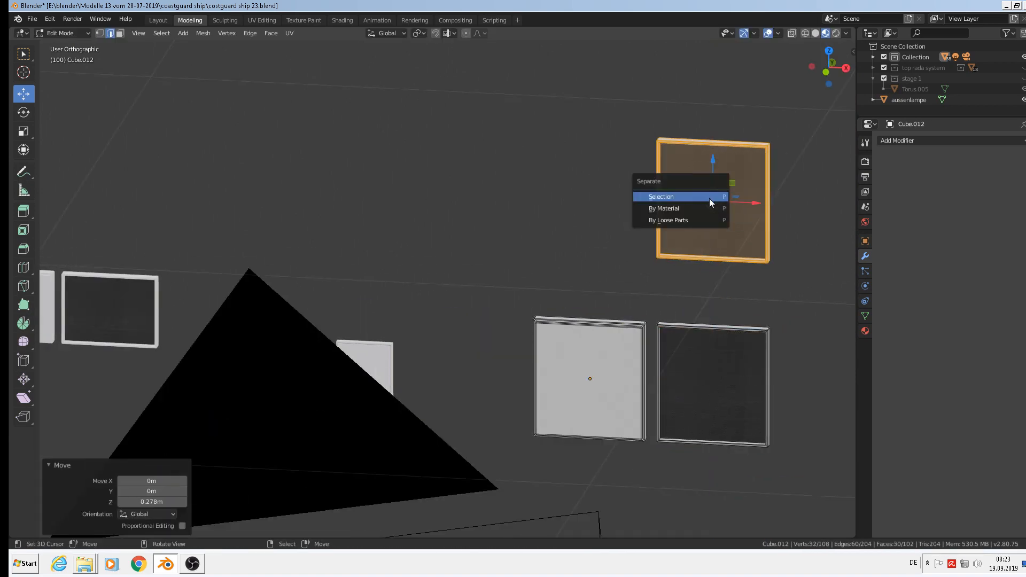
left_click(710, 198)
Move the new frame Cube.020 -0.399 m along X and set its origin to geometry.
key("Tab")
left_click(710, 197)
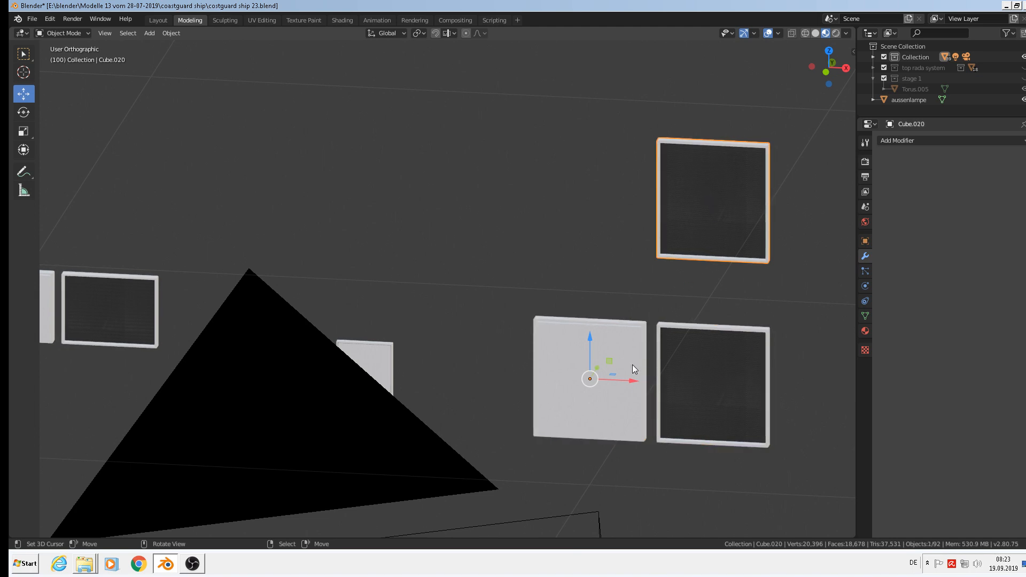
left_click_drag(631, 379, 362, 367)
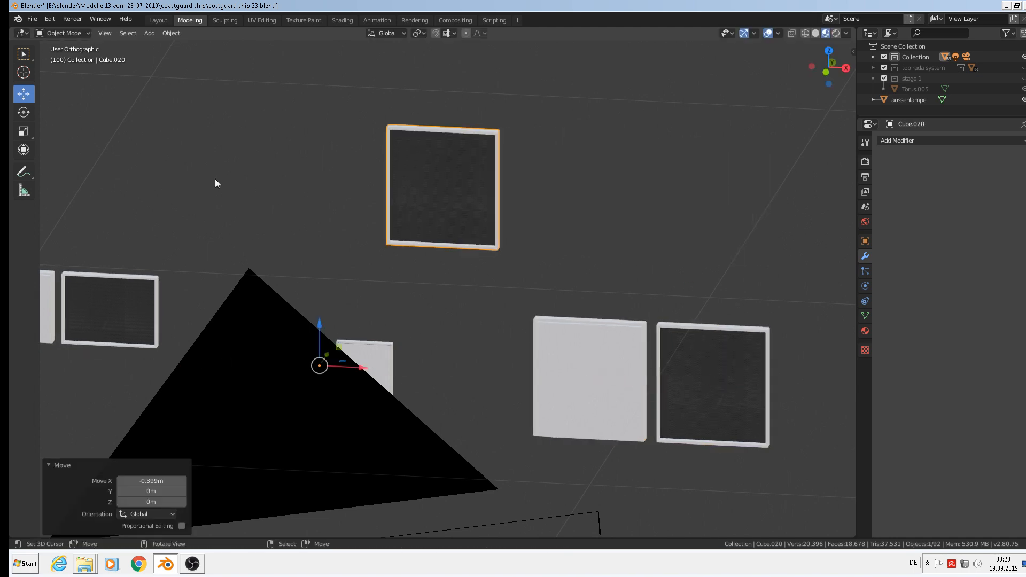
left_click(171, 33)
mouse_move(182, 53)
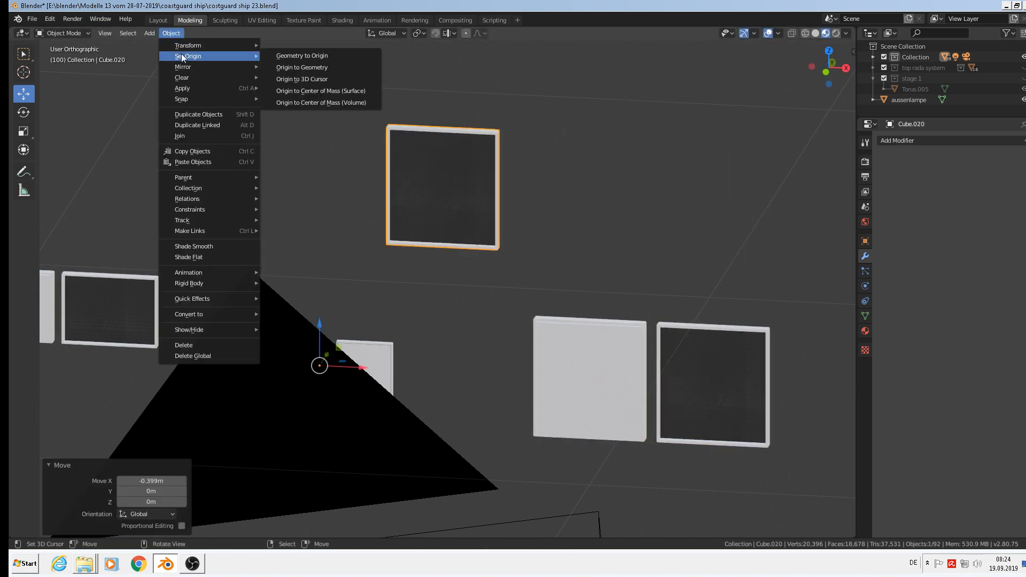
left_click(314, 68)
scroll(382, 168, "down", 10)
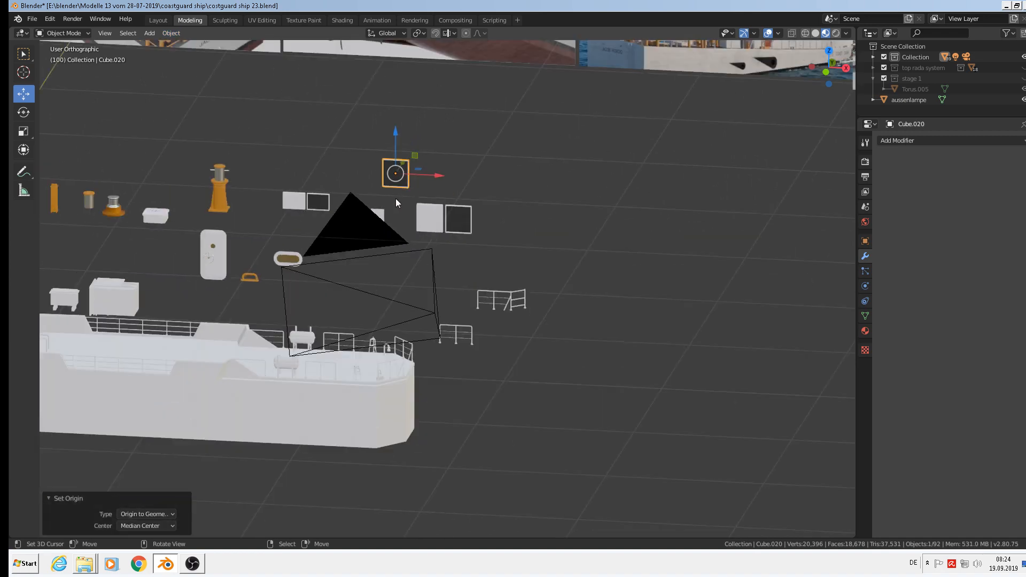
middle_click_drag(494, 258, 554, 304, "shift")
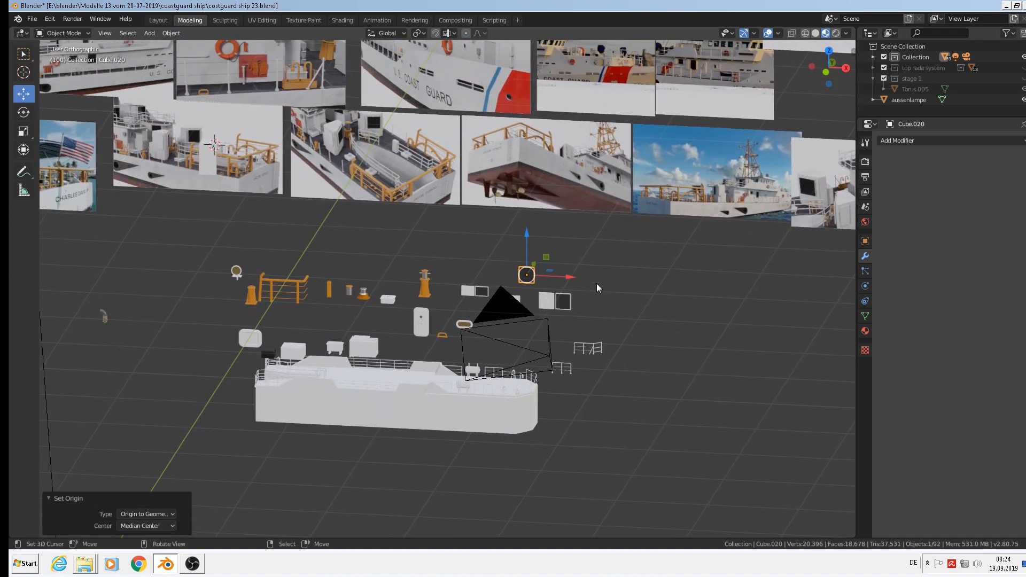
Move the frame 3.236 m left toward the deck box and scale it down in top view.
left_click_drag(568, 277, 213, 111)
scroll(209, 155, "up", 5)
middle_click_drag(209, 152, 418, 185)
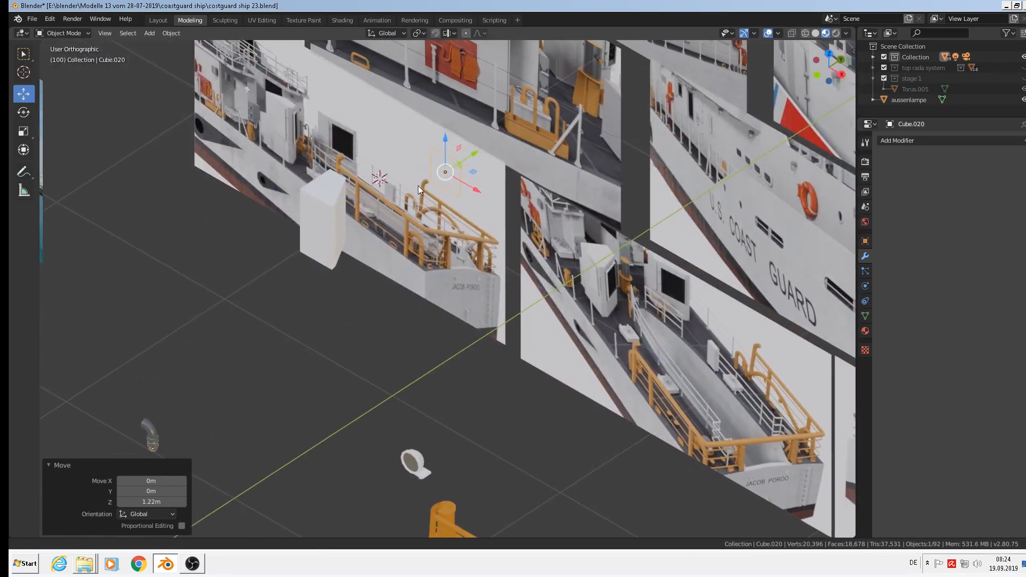
scroll(429, 154, "up", 3)
left_click_drag(485, 155, 345, 219)
key("KP_7")
scroll(347, 251, "up", 3)
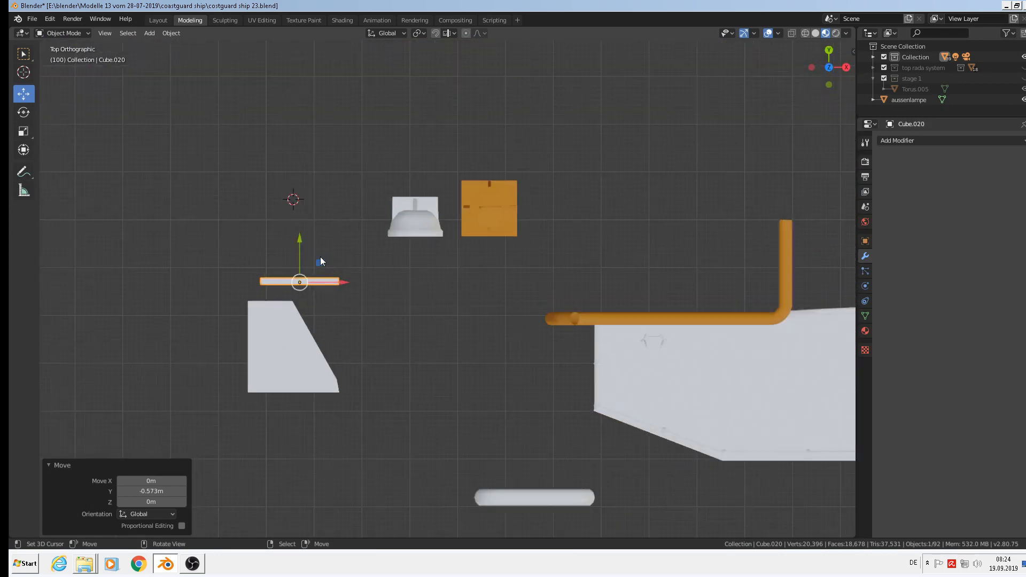
key("s")
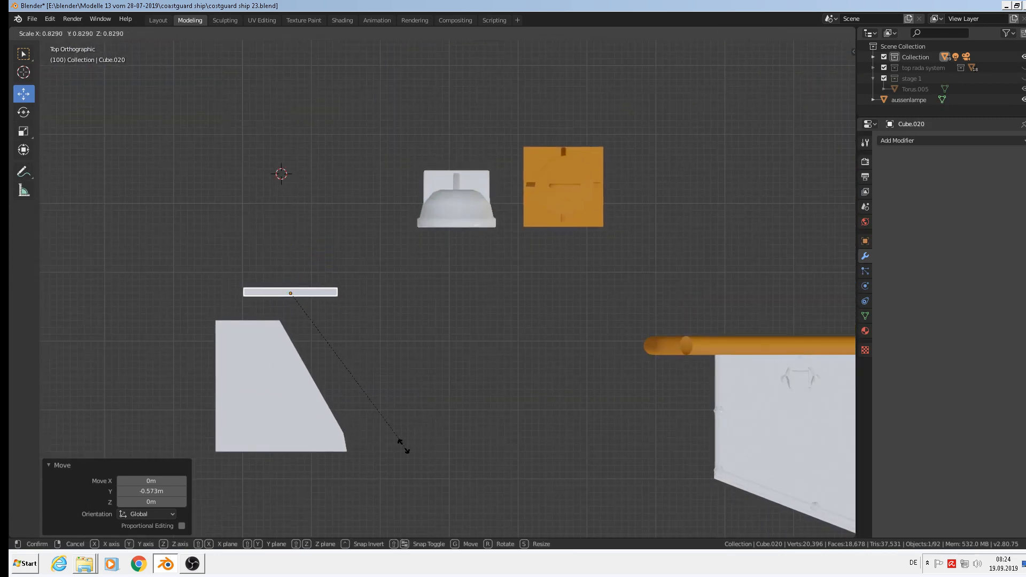
left_click(394, 440)
Slide the frame onto the box and rotate it 120° about Z to match the slanted face.
left_click_drag(290, 252, 309, 327)
left_click_drag(320, 363, 337, 366)
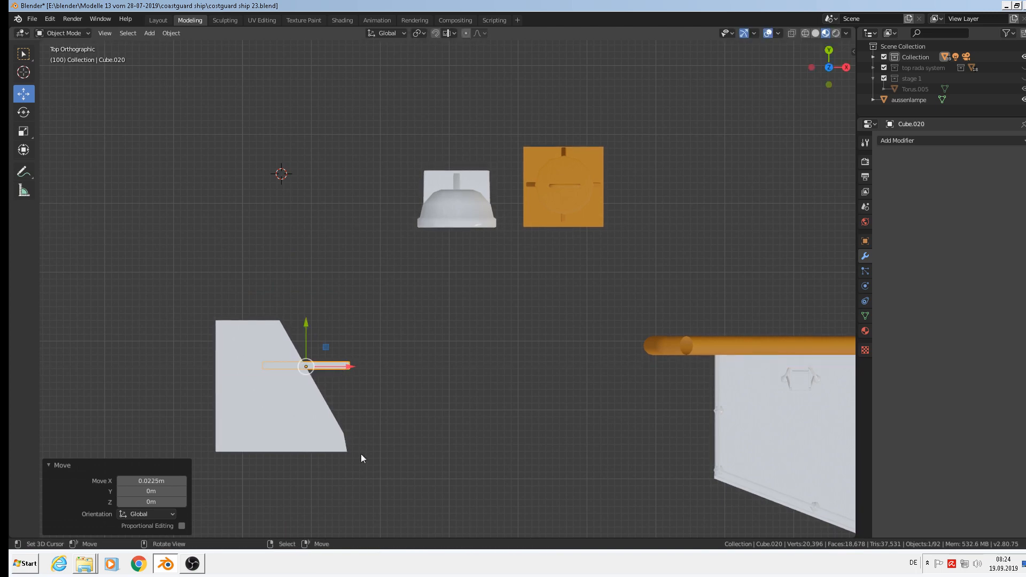
key("r")
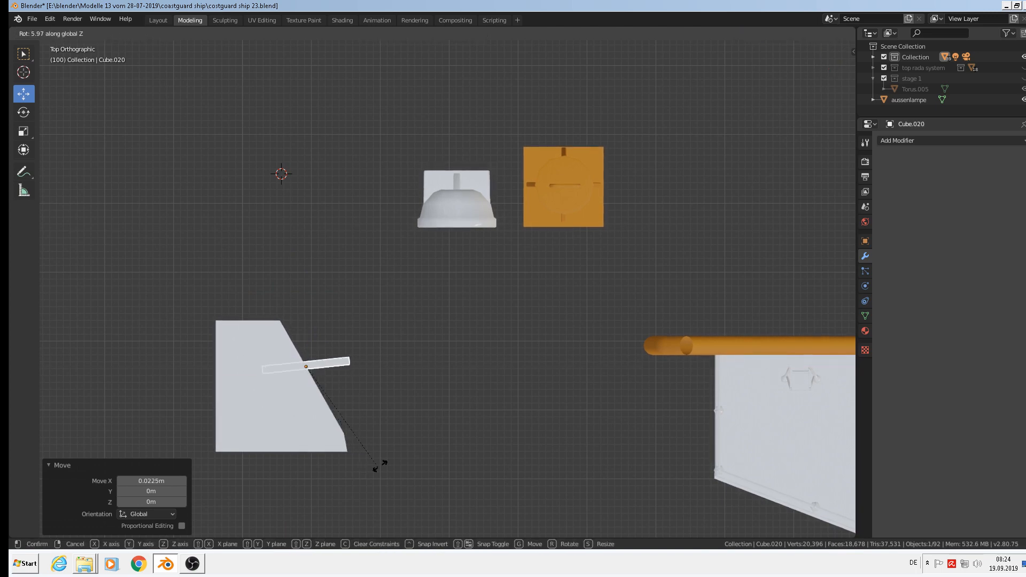
left_click(351, 292)
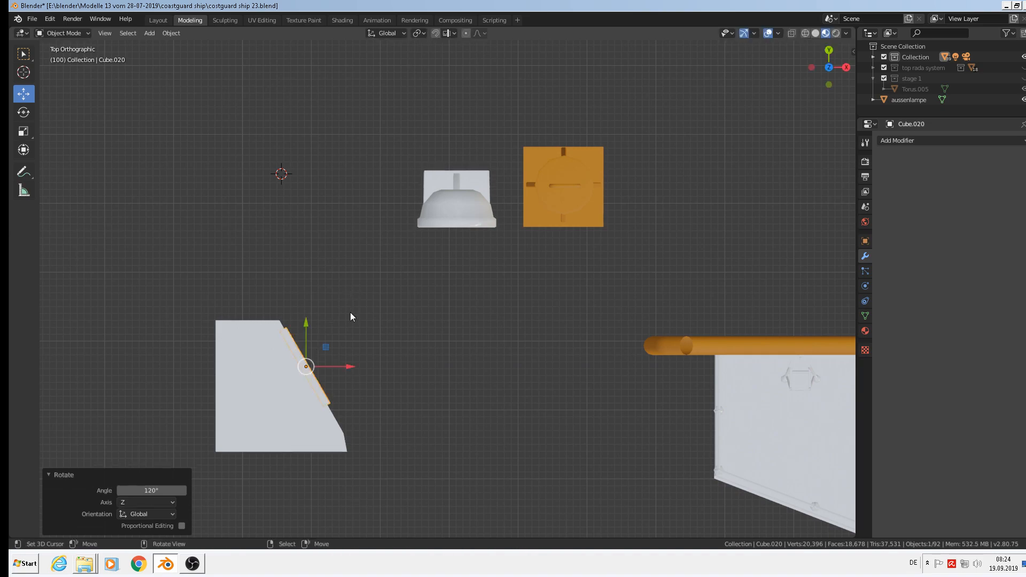
middle_click_drag(353, 409, 303, 345)
Raise the frame 0.208 m and nudge it flush against the box's slanted face.
left_click_drag(308, 331, 308, 194)
middle_click_drag(308, 193, 342, 241)
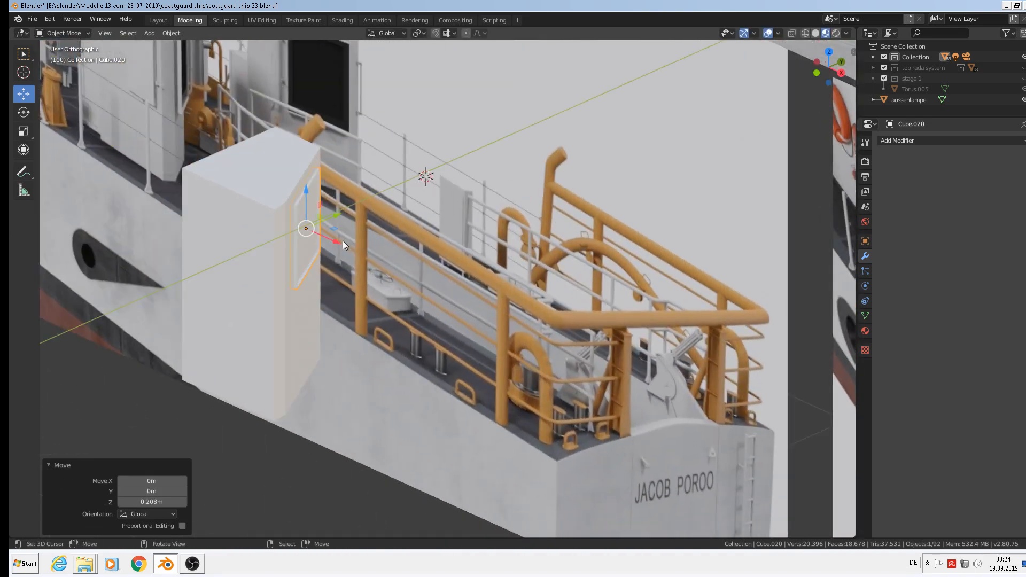
left_click_drag(342, 240, 345, 245)
middle_click_drag(344, 245, 291, 217)
left_click_drag(344, 224, 344, 227)
middle_click_drag(345, 226, 327, 251)
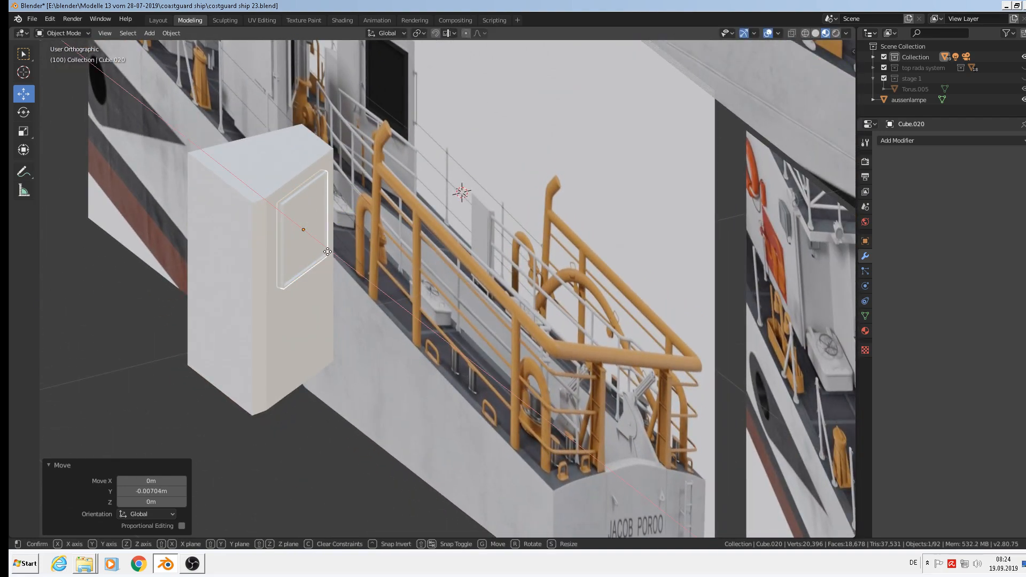
left_click_drag(327, 251, 329, 253)
middle_click_drag(330, 253, 317, 192)
Deselect everything and pan the view over to the spare panels.
key("alt+a")
scroll(303, 230, "up", 2)
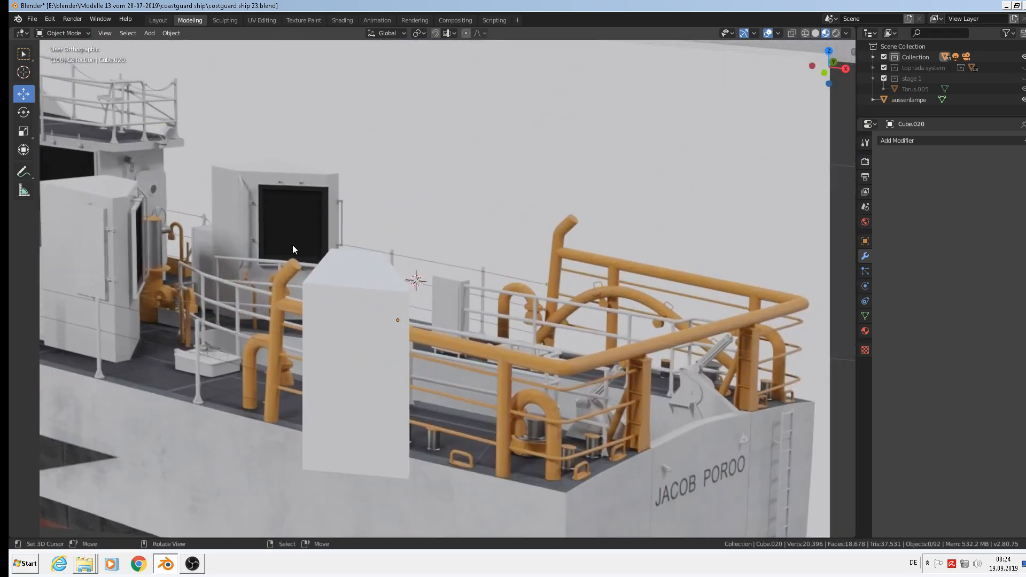
middle_click_drag(216, 284, 349, 270, "shift")
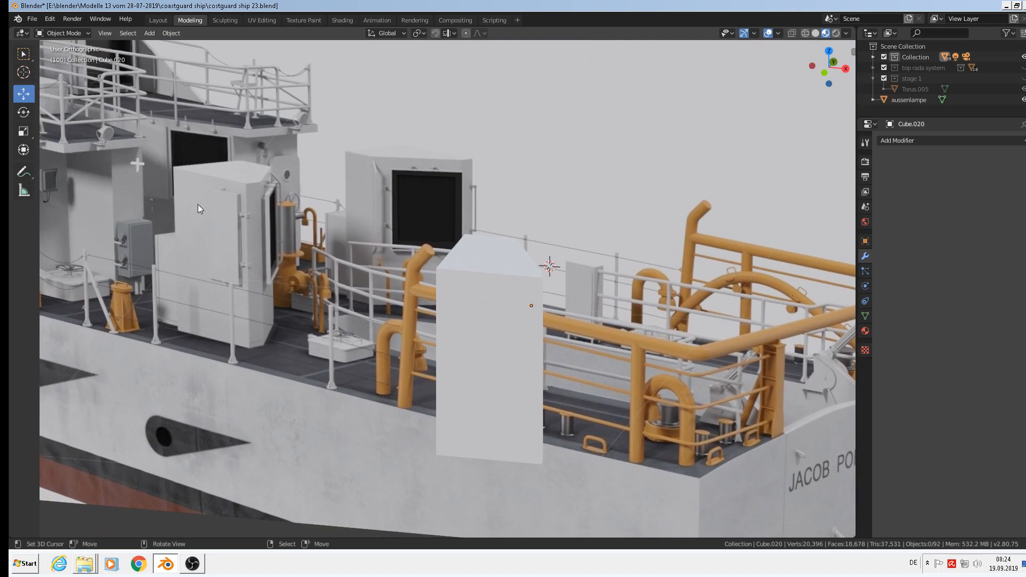
scroll(470, 329, "down", 4)
scroll(567, 359, "down", 3)
middle_click_drag(623, 373, 283, 280, "shift")
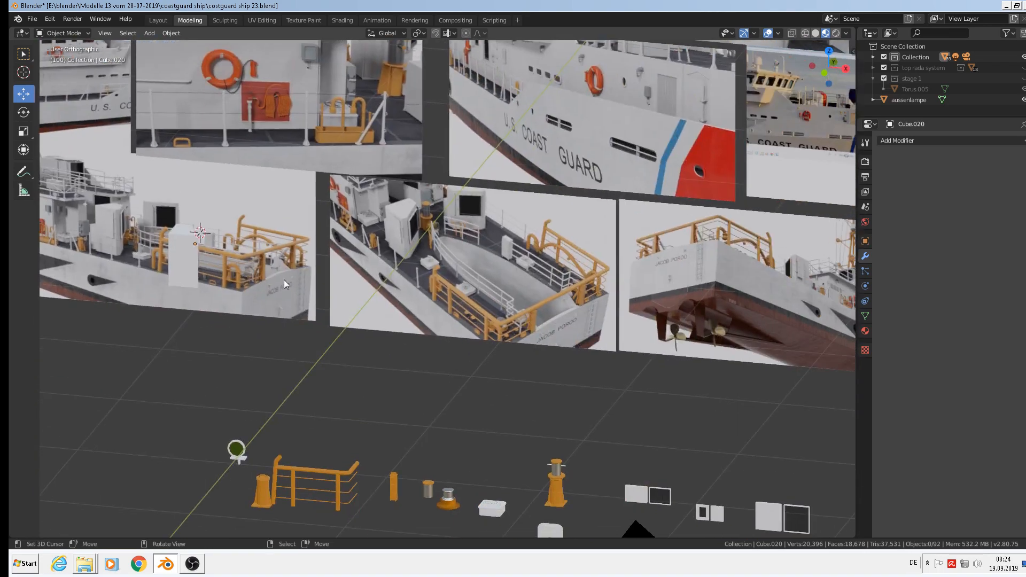
Duplicate the plain square panel from Cube.012, raise it 0.226 m, and separate it.
scroll(517, 299, "down", 3)
scroll(666, 408, "up", 8)
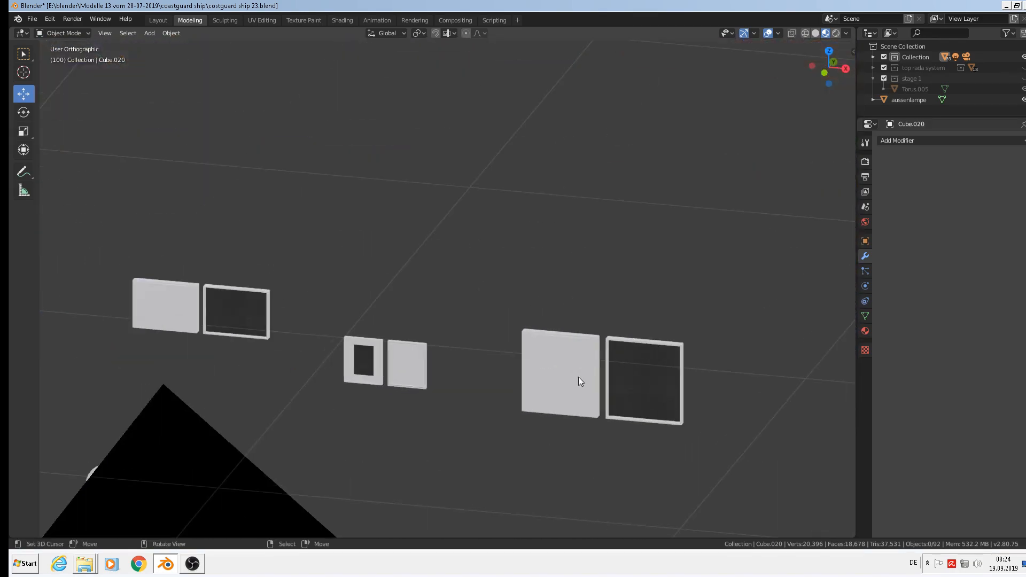
left_click(575, 375)
scroll(575, 374, "up", 3)
key("Tab")
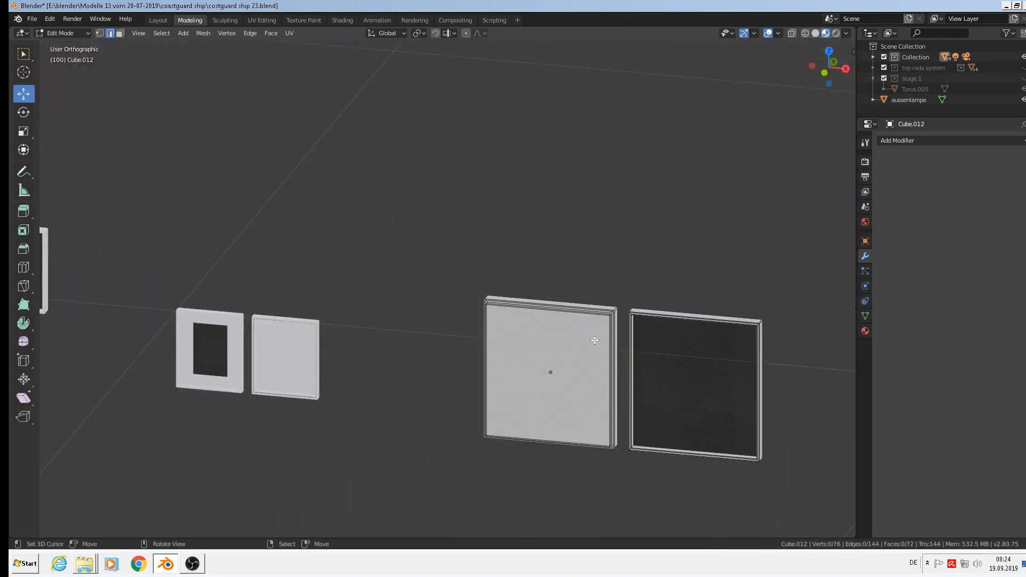
key("l")
key("shift+d")
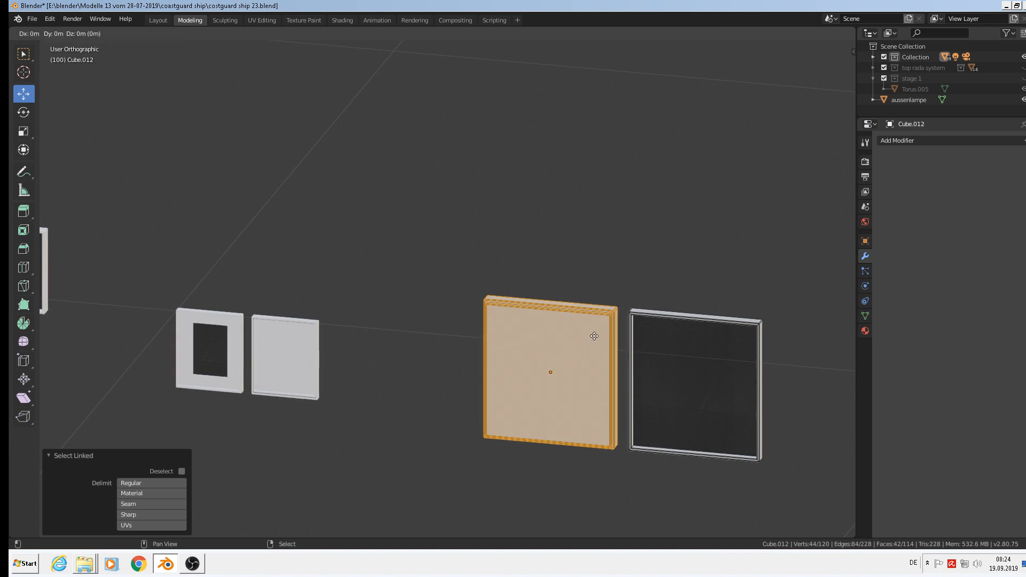
right_click(560, 329)
left_click_drag(549, 333, 549, 157)
key("p")
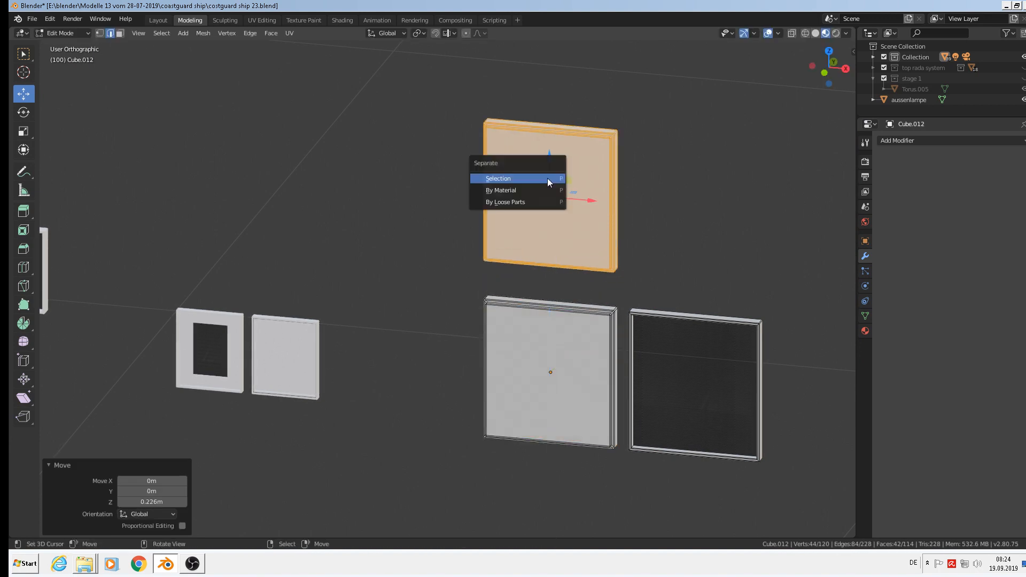
left_click(548, 178)
Set the new panel Cube.021's origin to geometry and move it 4.15 m left toward the ship.
key("Tab")
left_click(548, 195)
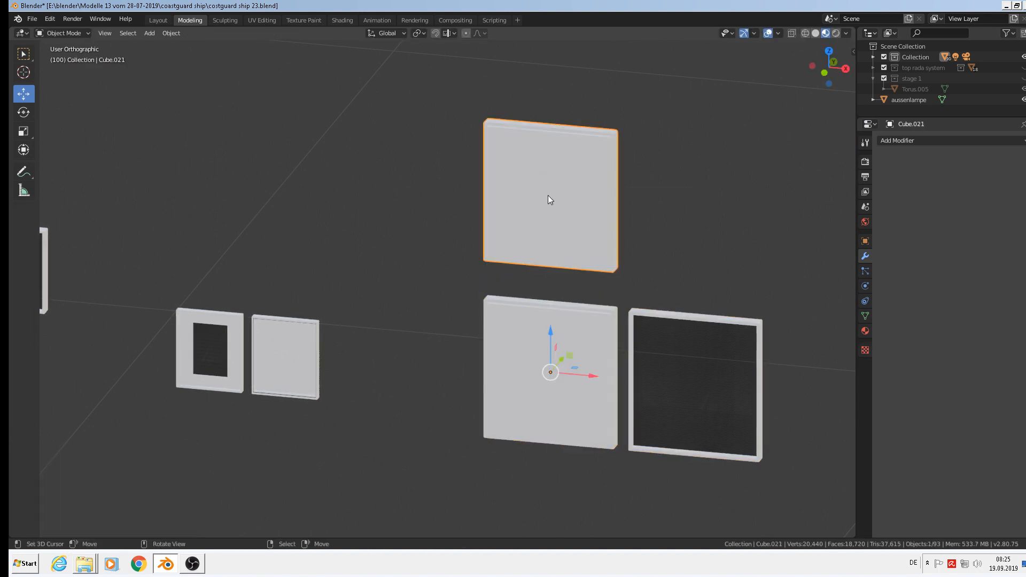
left_click(165, 33)
mouse_move(258, 62)
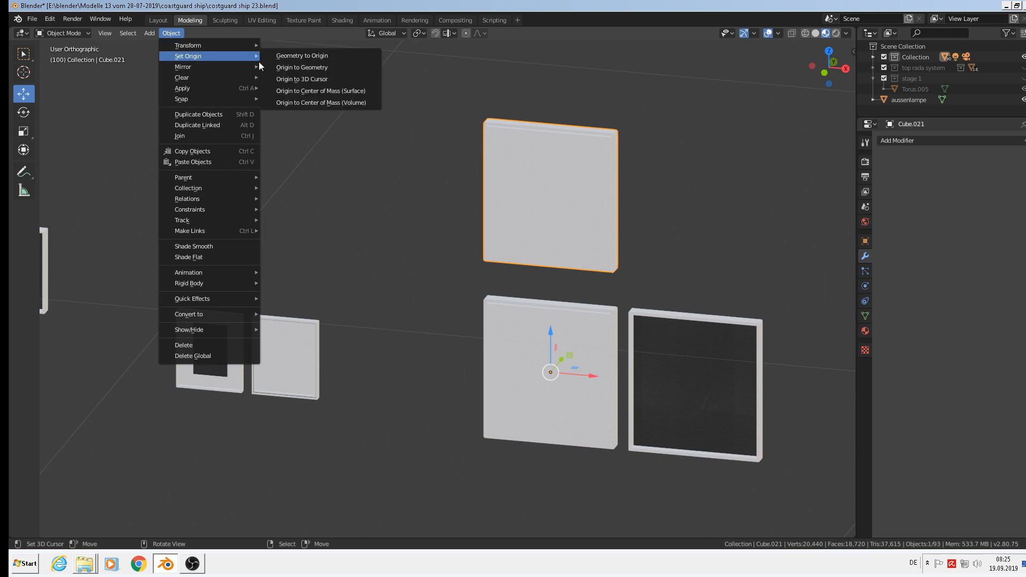
left_click(294, 65)
scroll(546, 222, "down", 4)
scroll(550, 230, "down", 4)
left_click_drag(589, 242, 155, 178)
middle_click_drag(155, 178, 330, 286, "shift")
Move the panel in top view to sit beside the wedge-shaped deck box.
key("g")
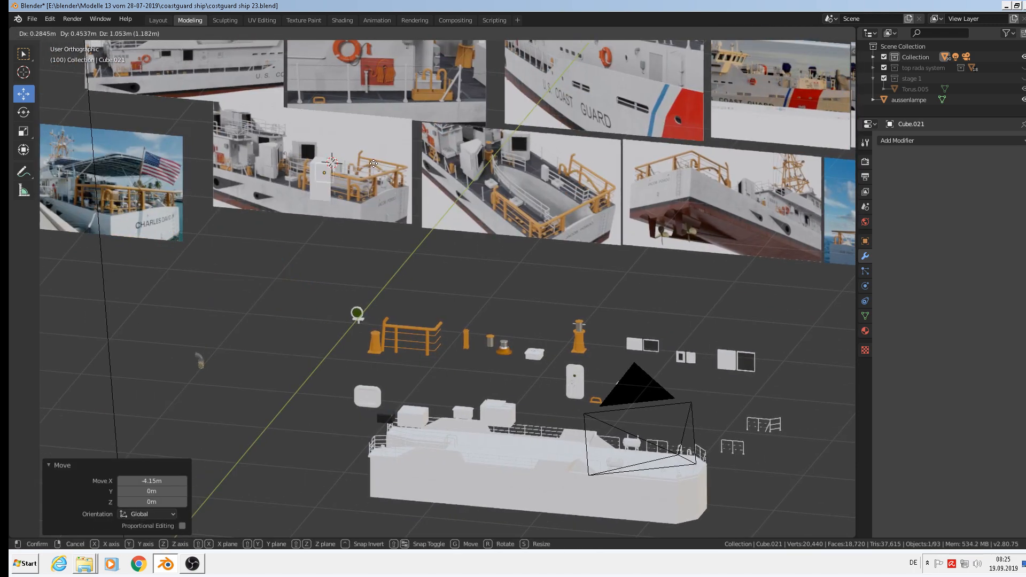
left_click(367, 171)
scroll(300, 230, "up", 3)
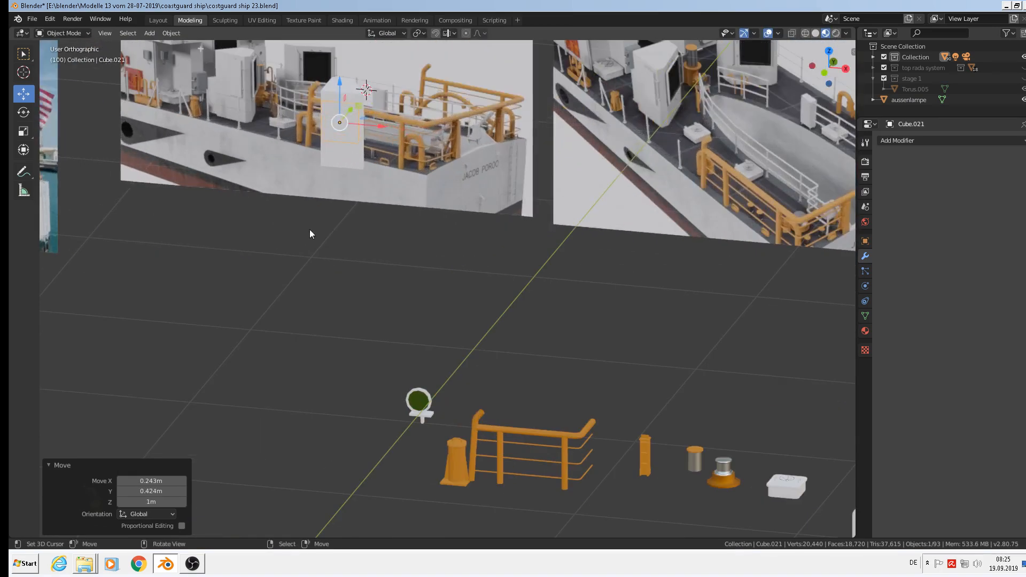
key("KP_7")
key("g")
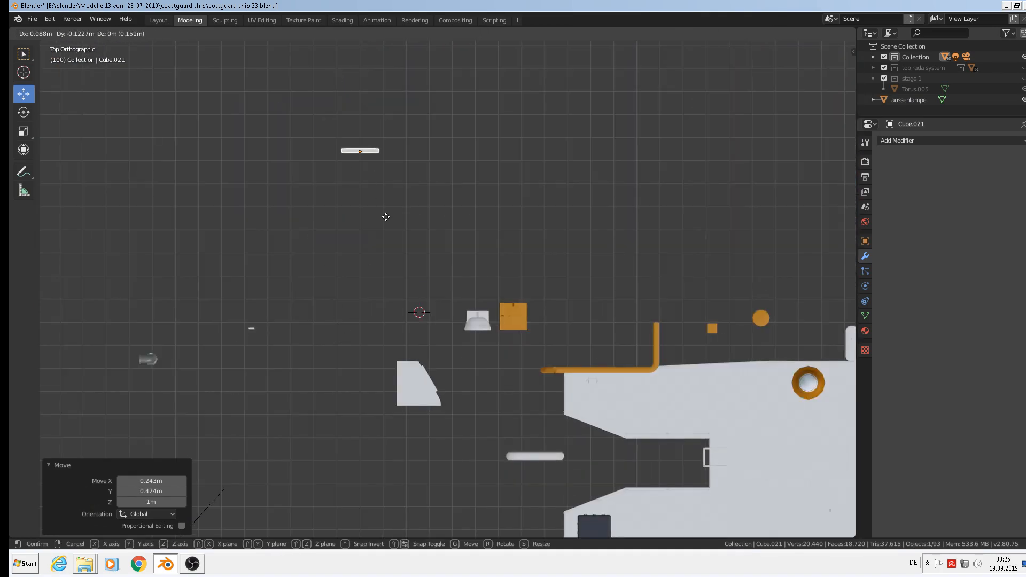
scroll(438, 433, "up", 6)
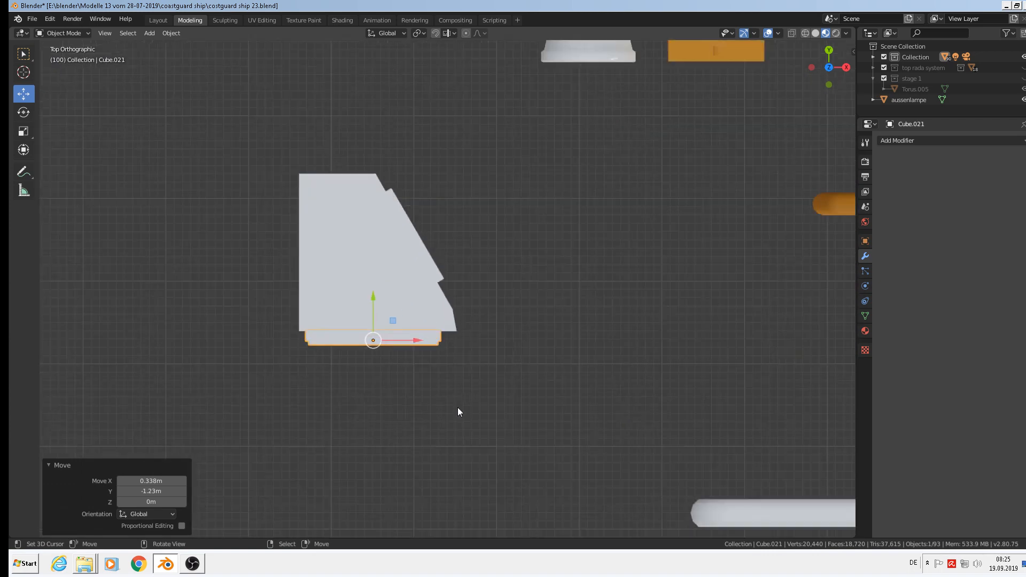
Shrink the panel and raise it 0.416 m vertically.
key("s")
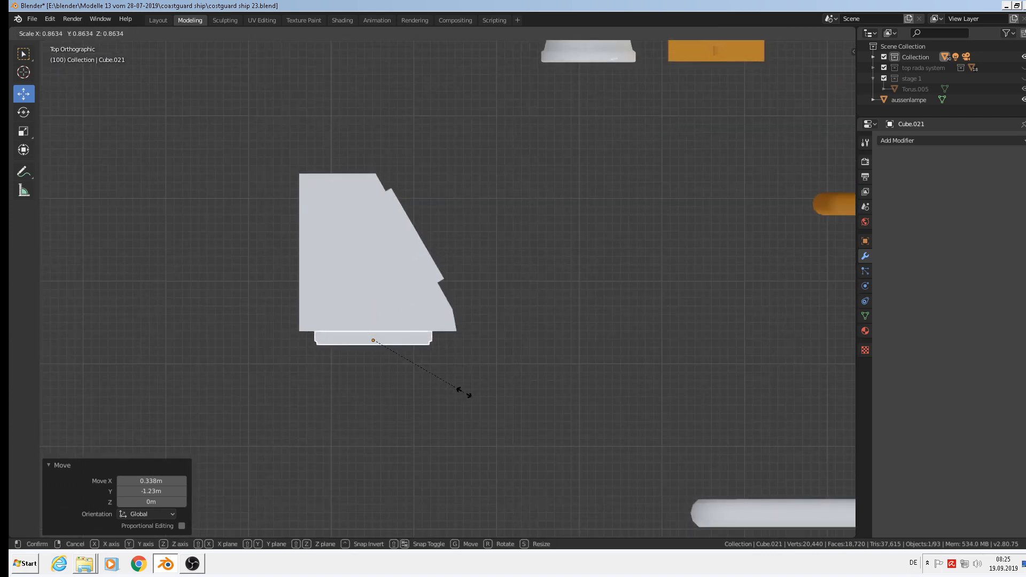
left_click(470, 394)
middle_click_drag(429, 383, 376, 268)
key("g")
key("z")
left_click(377, 40)
Slide the panel along Y until it sits flush against the box side.
middle_click_drag(406, 98, 385, 281, "shift")
scroll(447, 290, "up", 2)
key("g")
key("y")
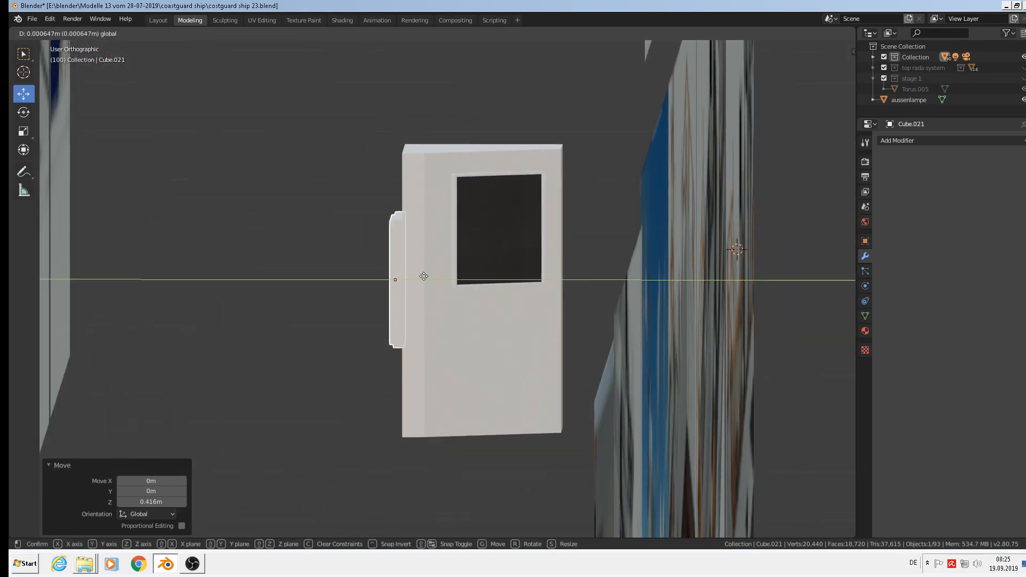
left_click(407, 275)
Fine-tune the panel's height on the housing face with vertical moves.
key("g")
key("z")
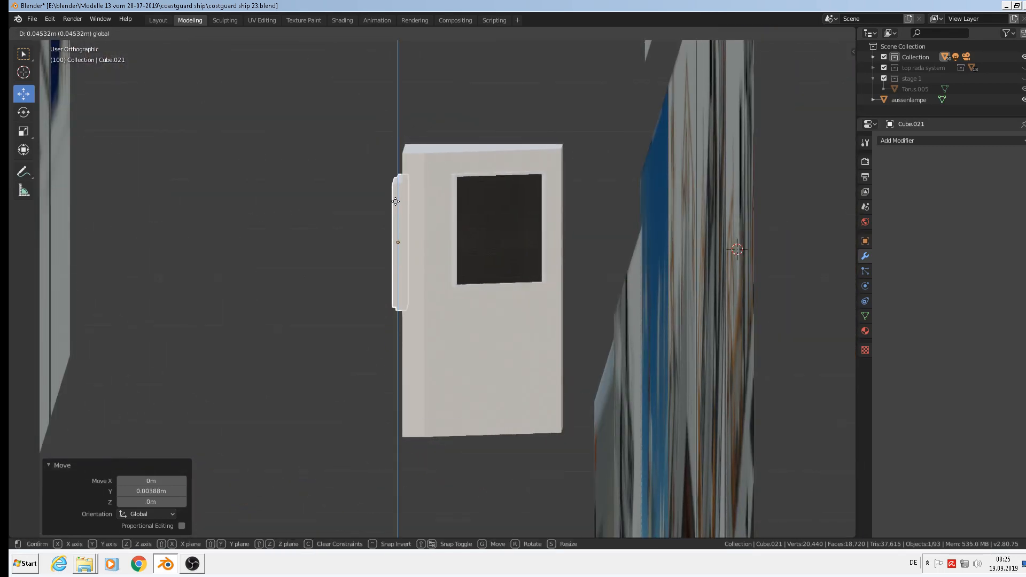
left_click(398, 196)
middle_click_drag(398, 197, 453, 230)
scroll(453, 235, "up", 2)
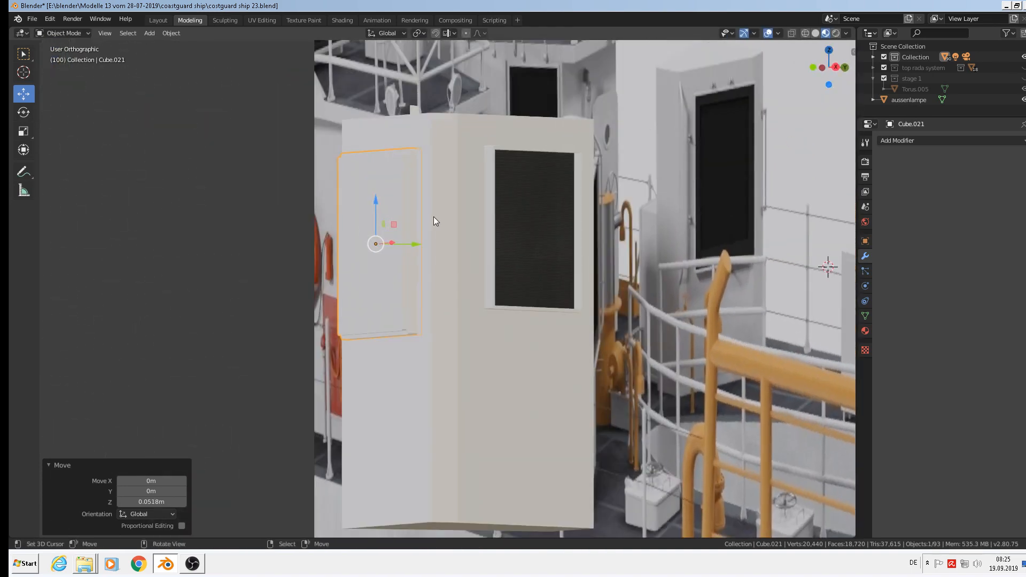
key("g")
key("z")
left_click(377, 197)
middle_click_drag(377, 197, 437, 306)
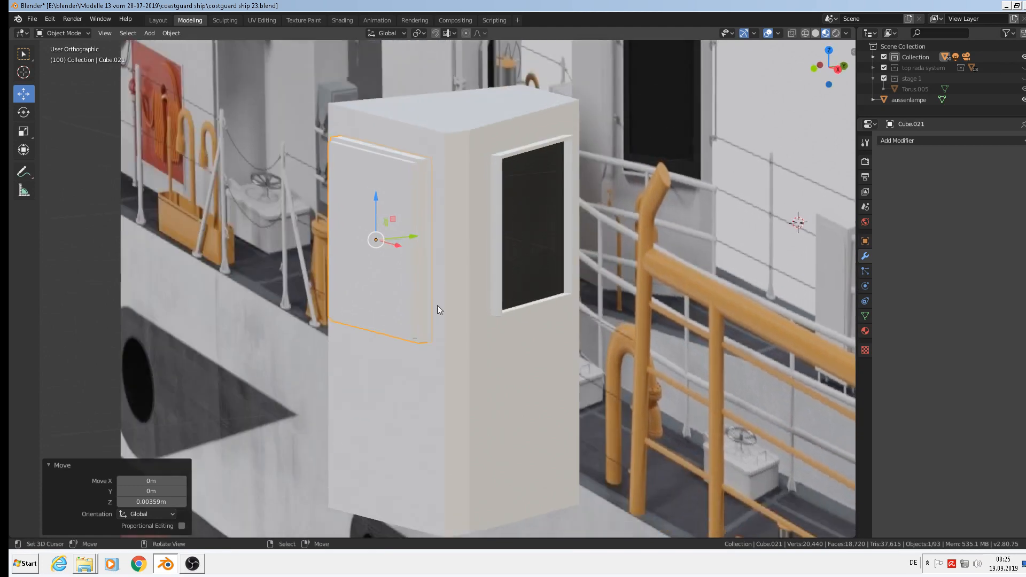
middle_click_drag(536, 303, 485, 320)
Scale the panel down along Z to make it shorter.
key("s")
key("z")
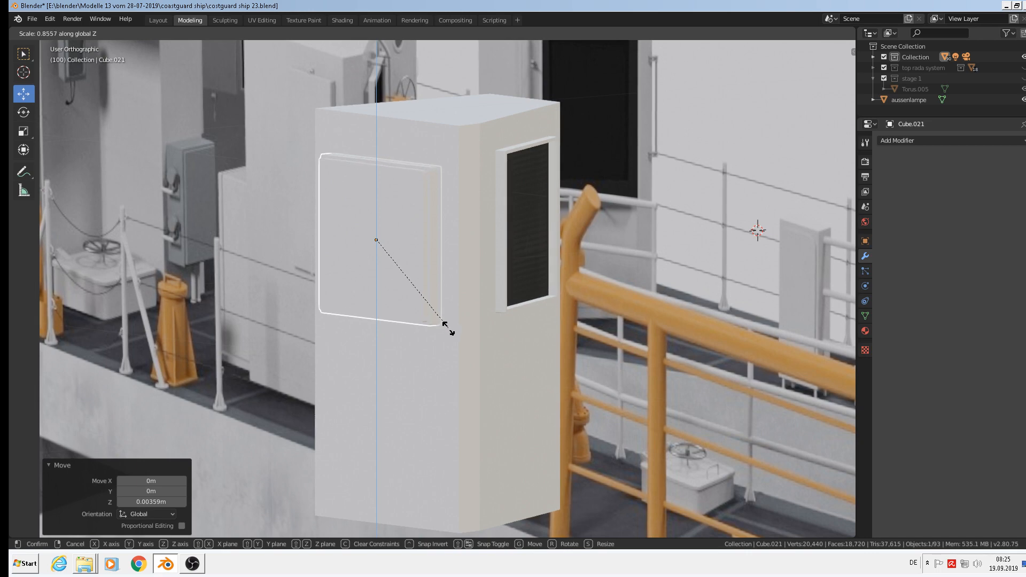
left_click(449, 328)
left_click_drag(377, 198, 378, 180)
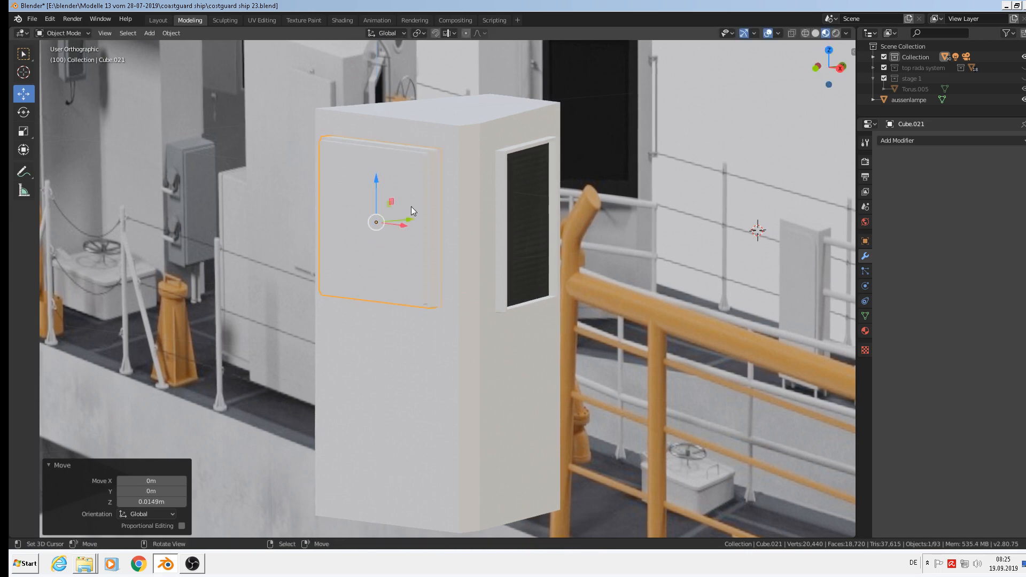
middle_click_drag(412, 206, 504, 263)
Narrow Cube.021 to 0.836 in X and nudge it 0.00336 m sideways.
key("s")
key("x")
left_click(474, 233)
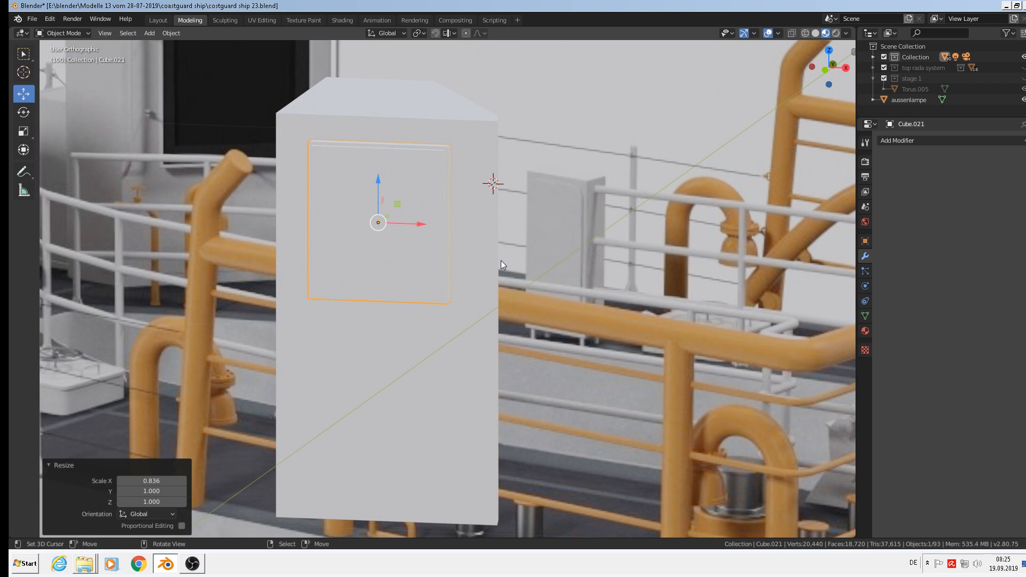
key("s")
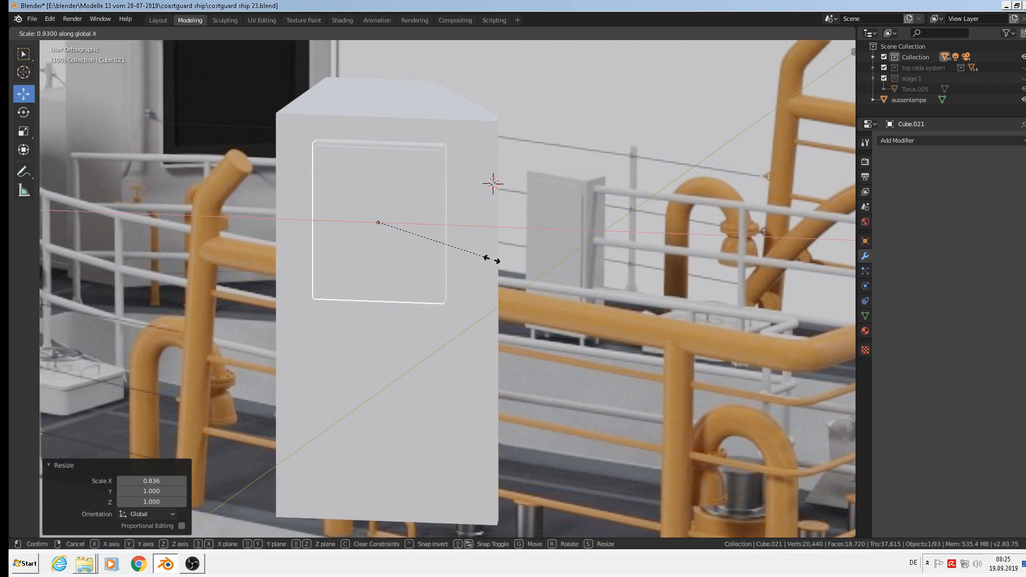
left_click(488, 259)
middle_click_drag(488, 259, 413, 233)
left_click_drag(412, 233, 416, 233)
scroll(428, 239, "down", 2)
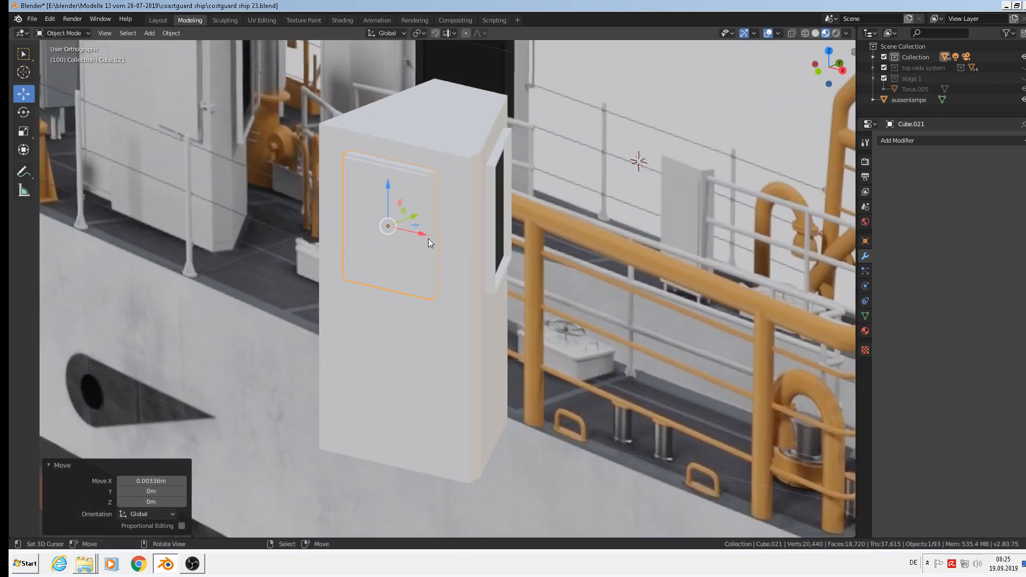
middle_click_drag(460, 257, 568, 367, "shift")
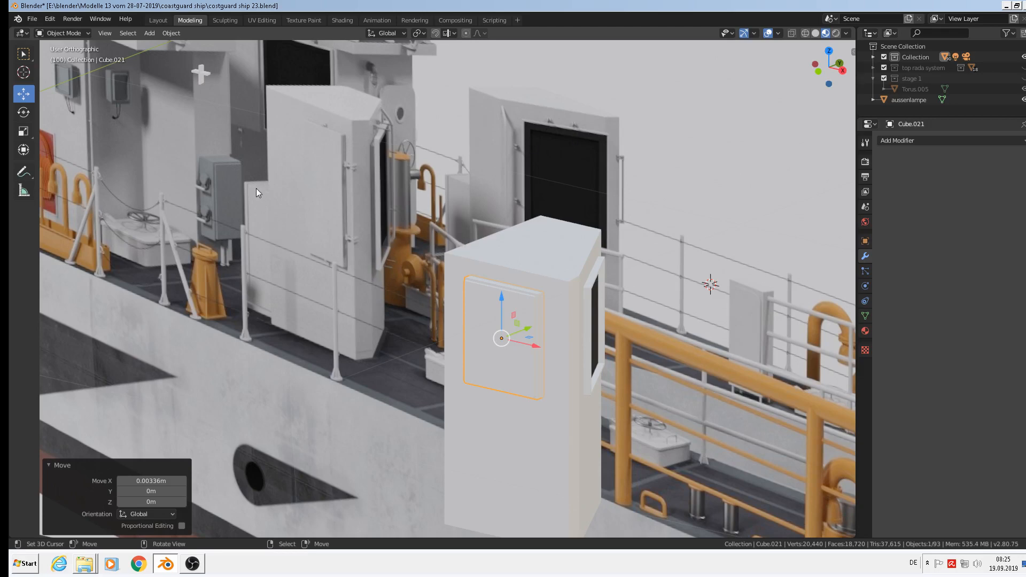
middle_click_drag(255, 188, 588, 267)
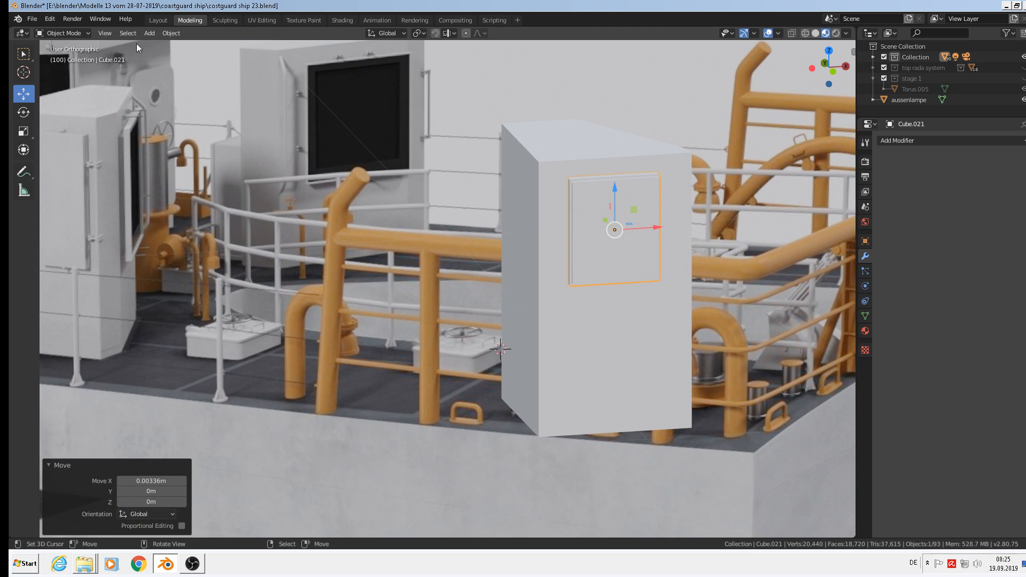
left_click(149, 33)
Add a new cube mesh and scale it down to a small size.
mouse_move(162, 46)
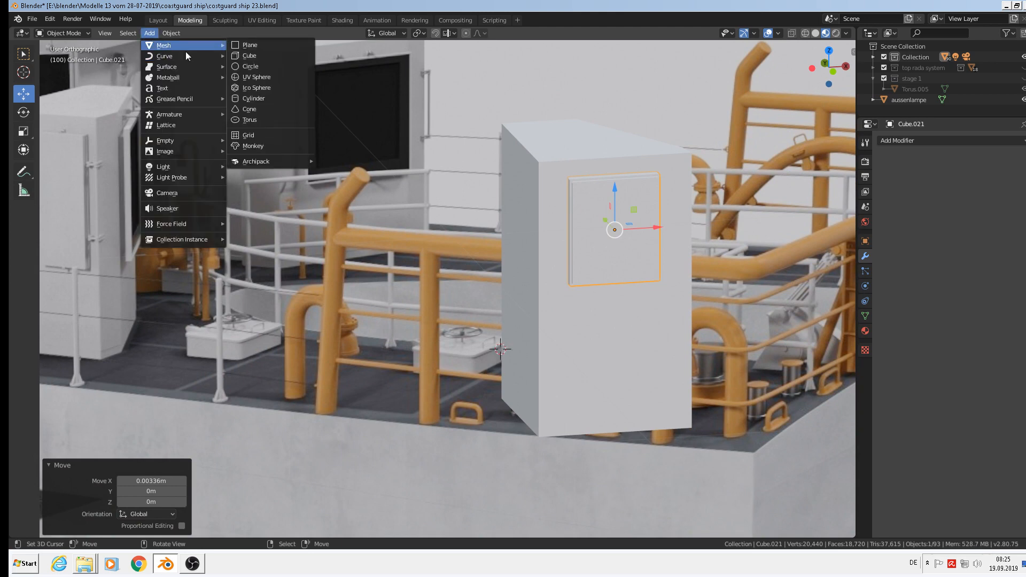
left_click(254, 60)
key("s")
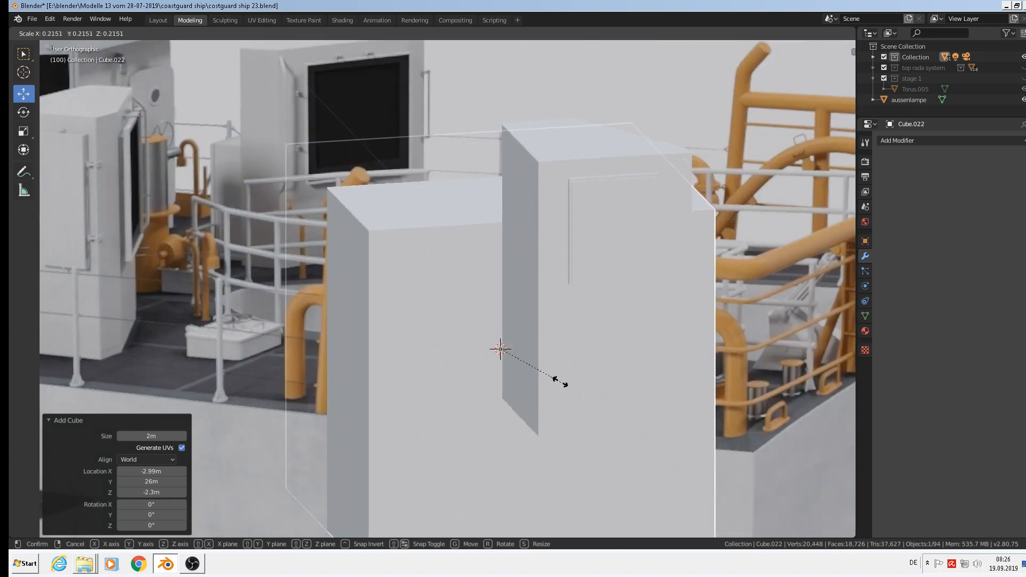
left_click(516, 357)
Move the small cube along Y and X toward the housing's base.
middle_click_drag(588, 406, 543, 378)
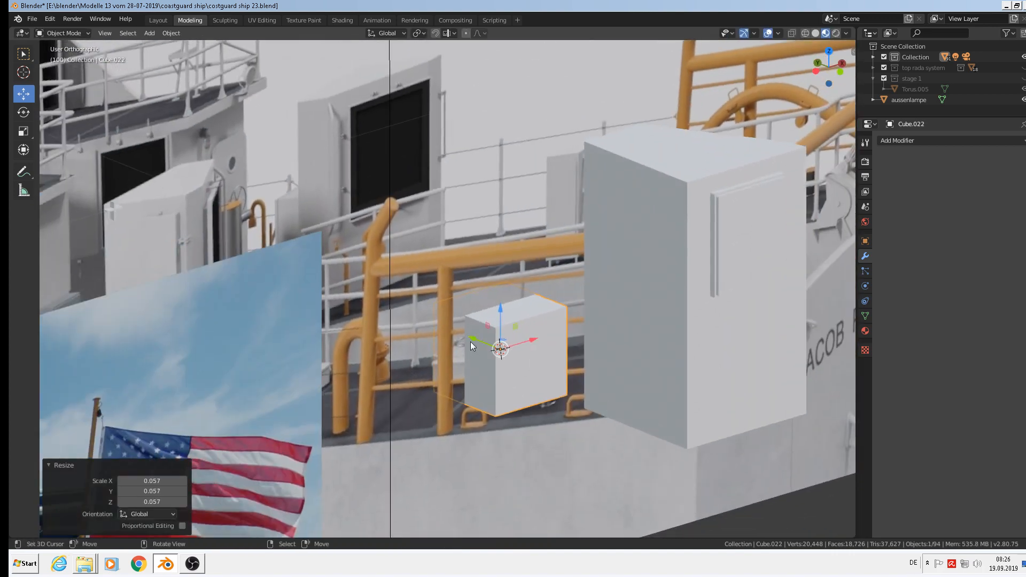
key("g")
key("y")
left_click(628, 405)
key("g")
key("x")
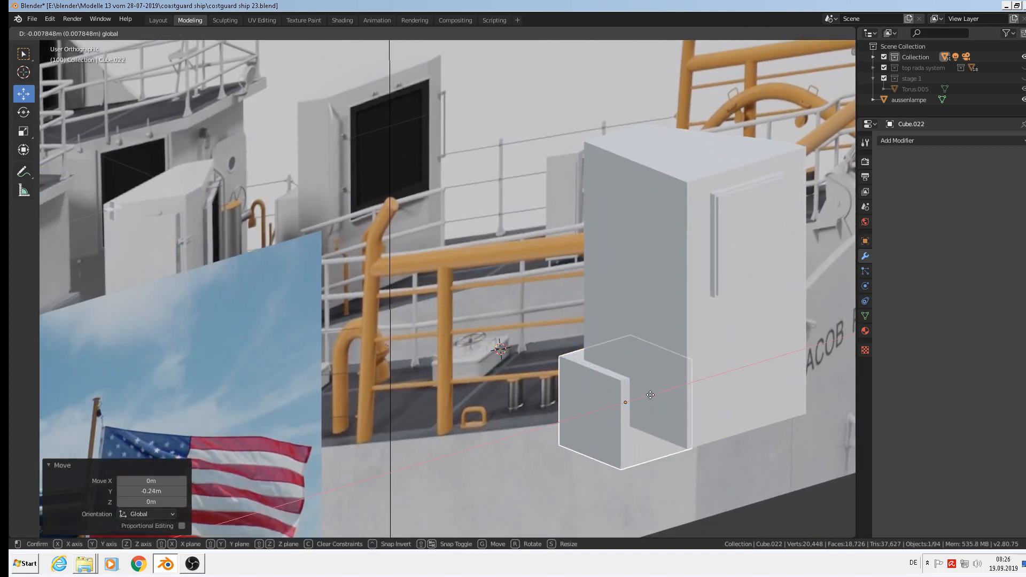
left_click(654, 444)
Resize the cube along X, Z and Y into a narrow, tall, thin box.
key("s")
key("x")
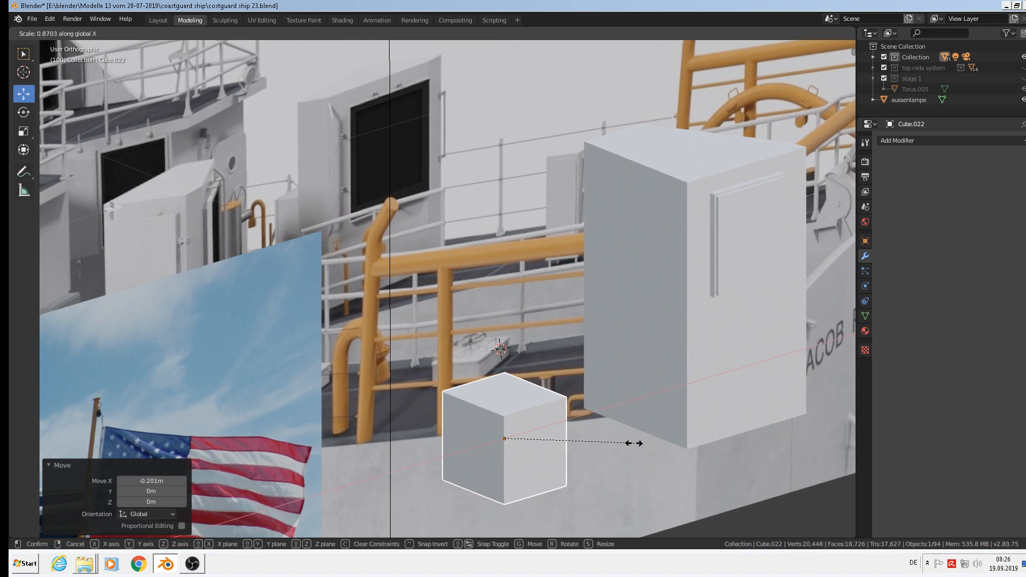
left_click(593, 448)
key("s")
key("z")
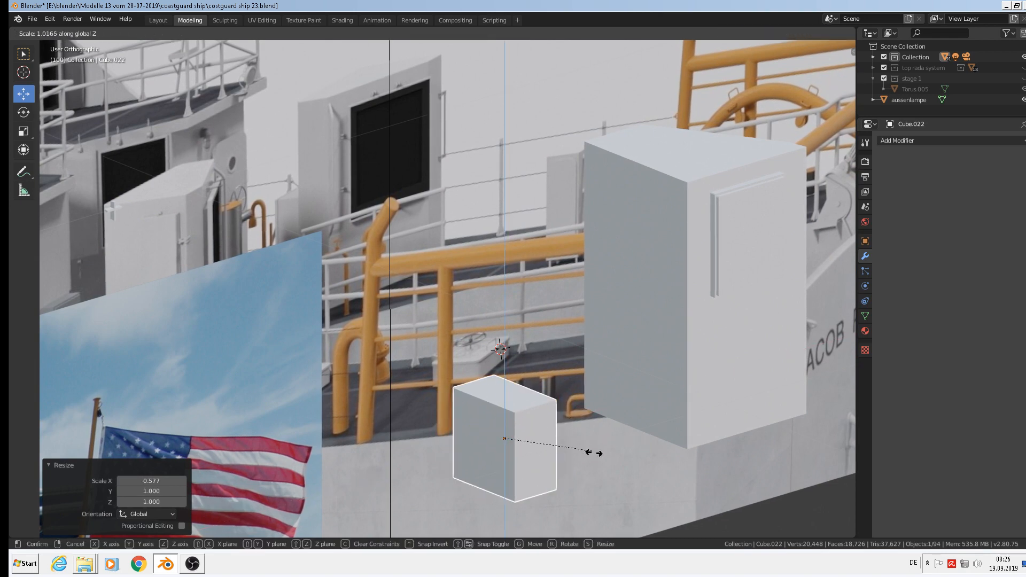
left_click(601, 500)
key("s")
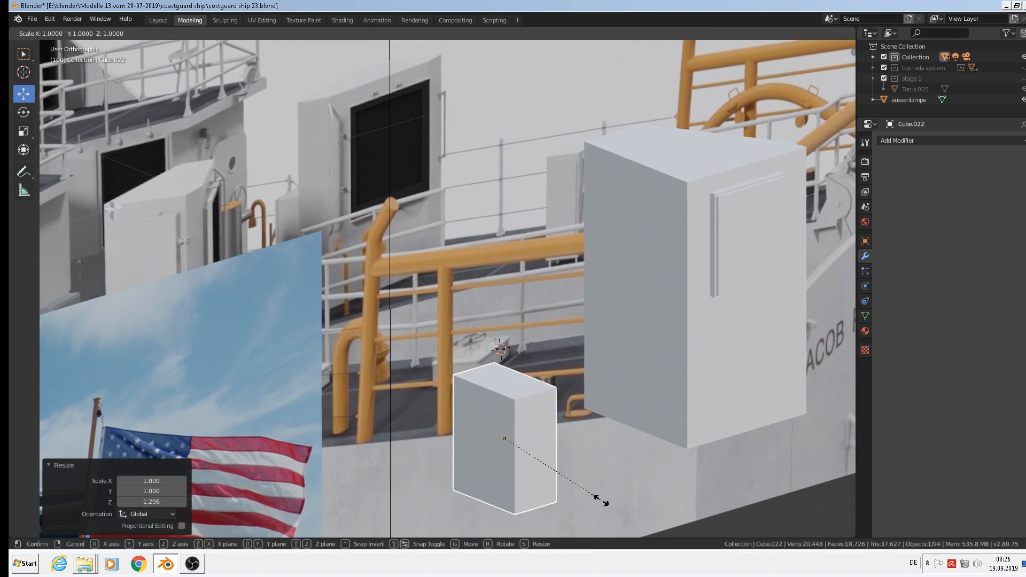
key("y")
left_click(525, 442)
Position the cube vertically and along Y so it stands against the housing's side.
key("g")
key("x")
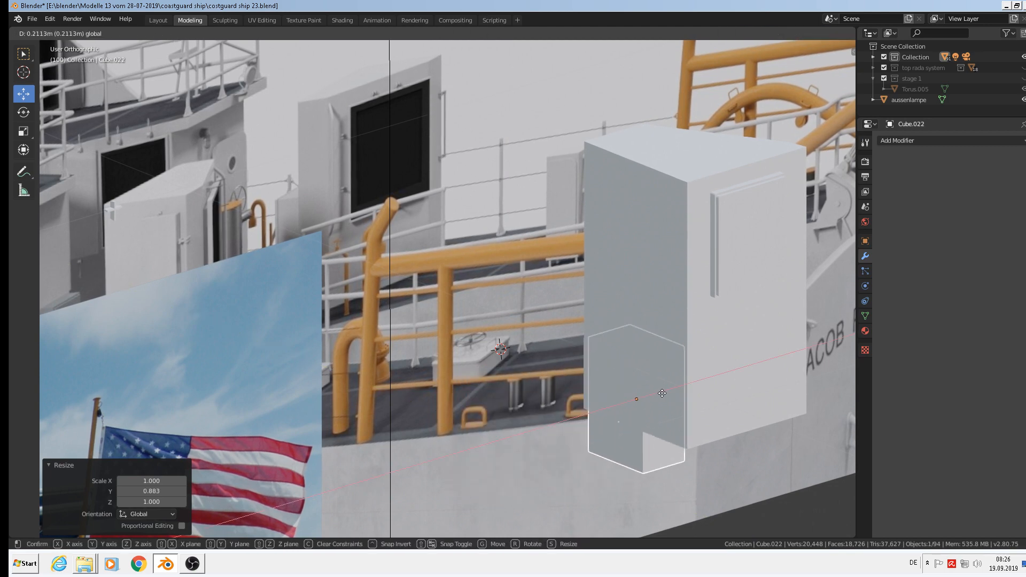
key("z")
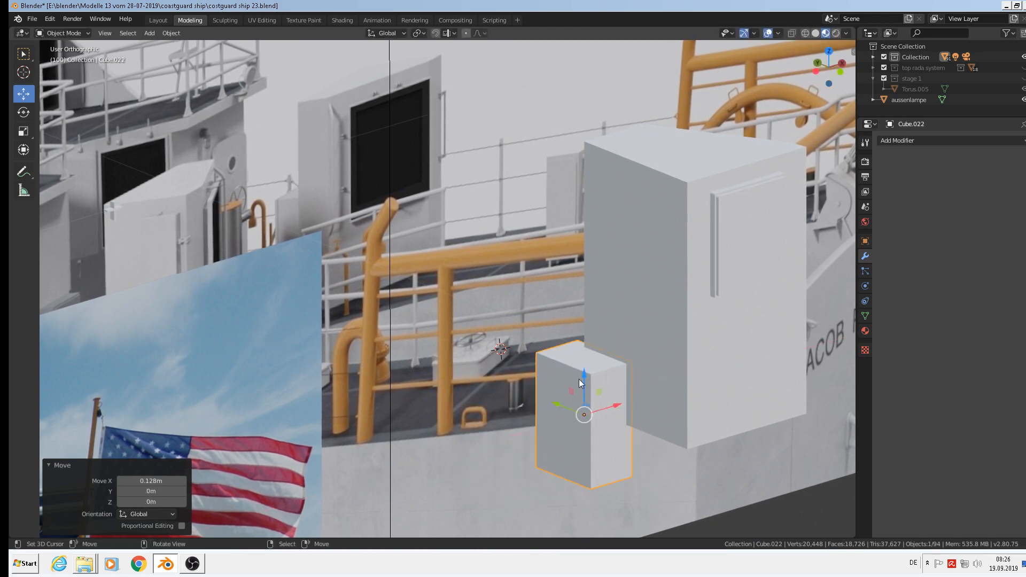
left_click(592, 310)
key("g")
key("y")
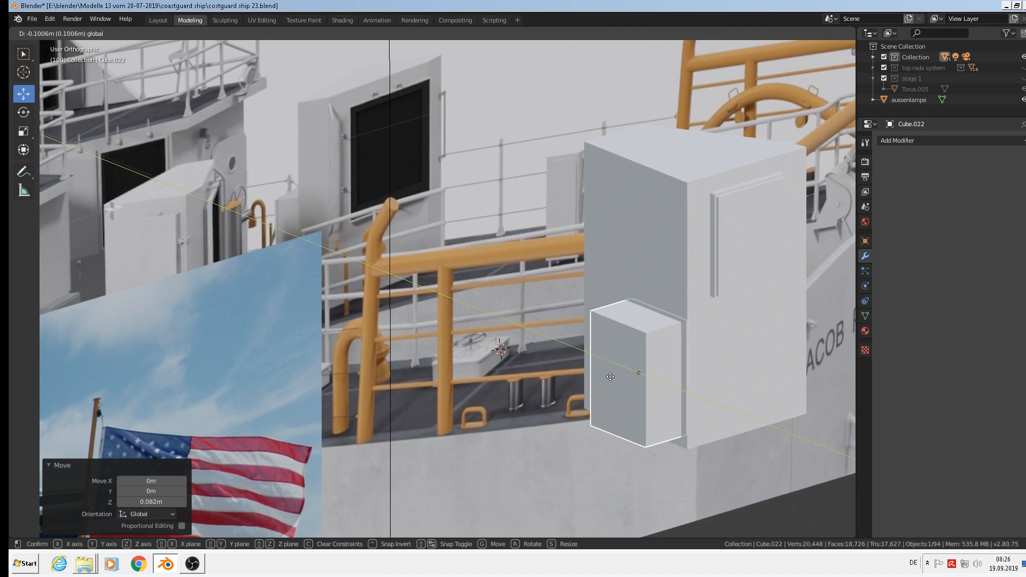
left_click(669, 398)
middle_click_drag(669, 398, 649, 325)
left_click_drag(638, 329, 638, 340)
mouse_move(708, 367)
middle_mouse_down()
mouse_move(732, 387)
mouse_move(701, 382)
middle_mouse_up()
Narrow Cube.022 to 0.656 in X to form the side cabinet.
key("s")
key("y")
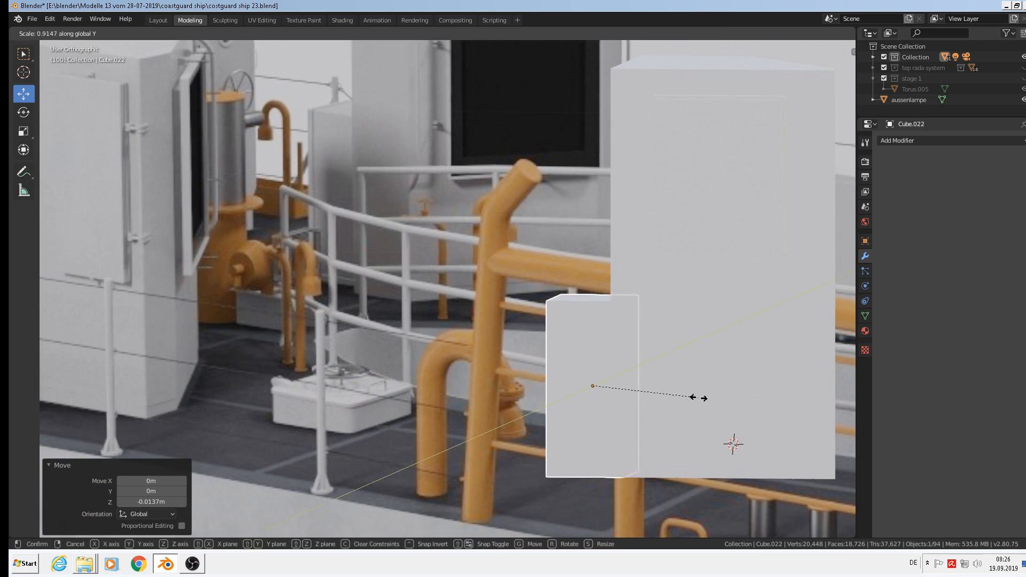
key("x")
left_click(674, 399)
middle_click_drag(674, 396, 745, 424)
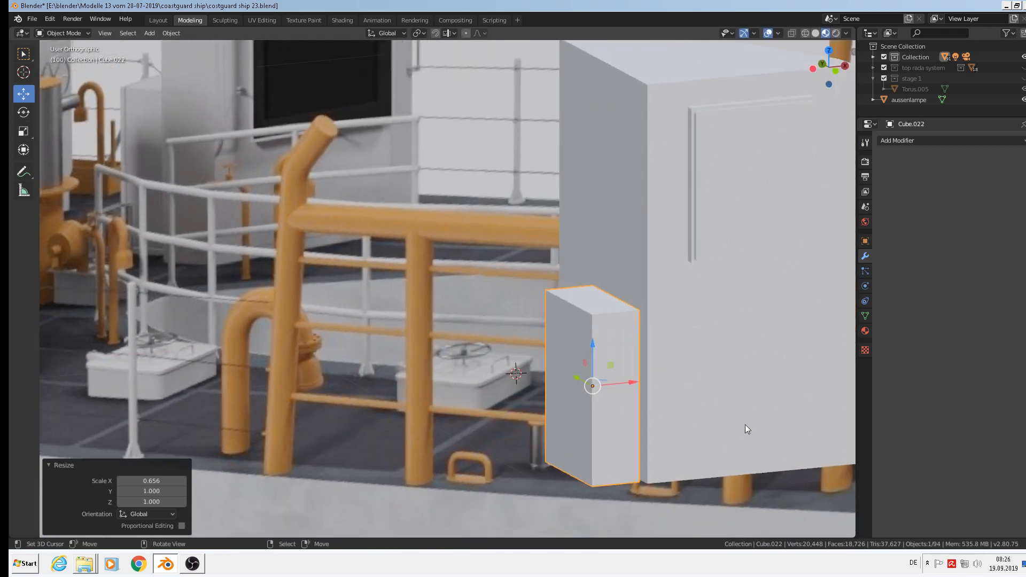
scroll(688, 385, "up", 3)
scroll(657, 369, "down", 3)
middle_click_drag(653, 360, 656, 381, "shift")
scroll(619, 370, "up", 3)
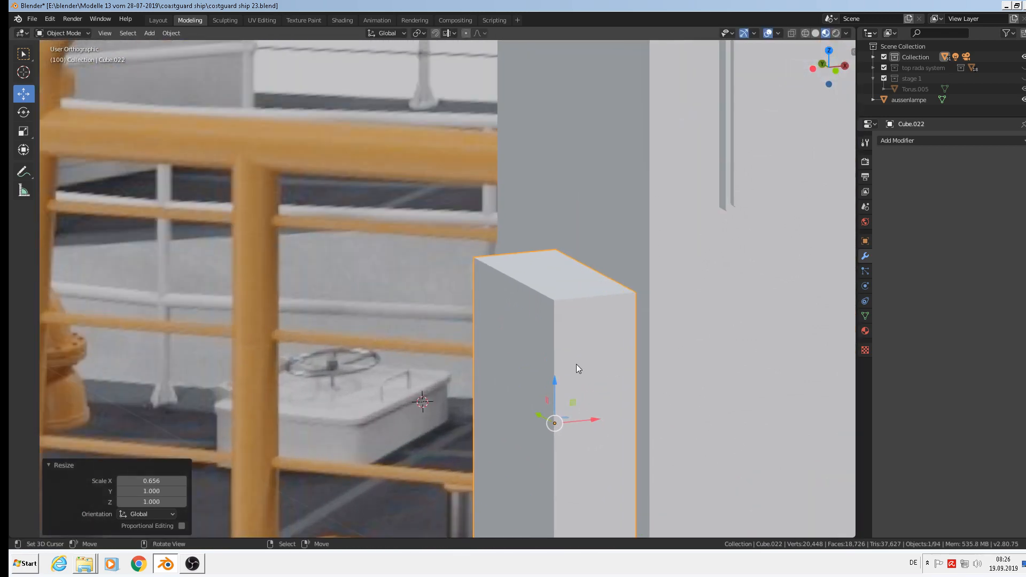
In Edit Mode, cut two closely spaced vertical edge loops on the cabinet.
key("Tab")
scroll(579, 302, "up", 2)
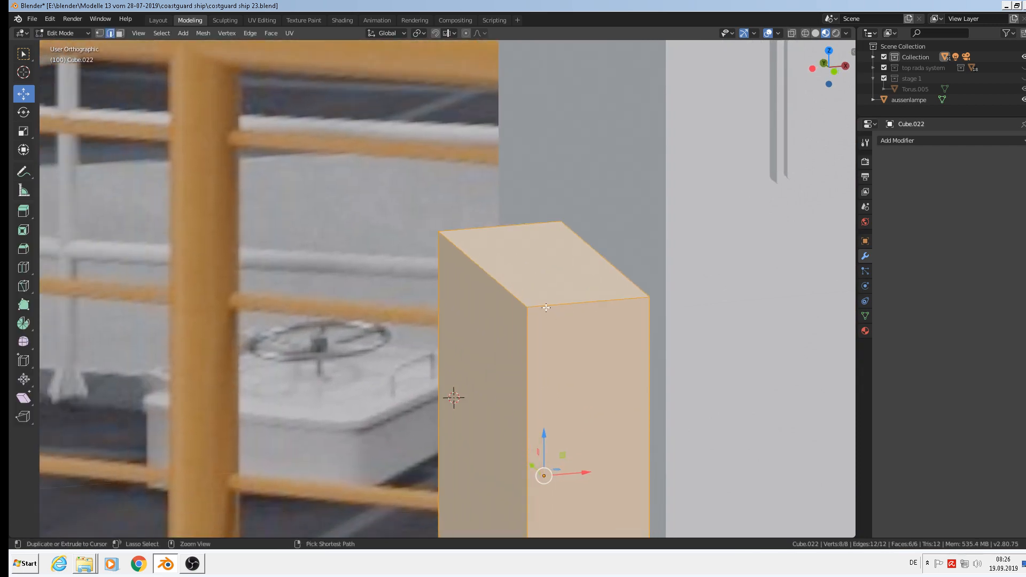
key("ctrl+r")
left_click(546, 307)
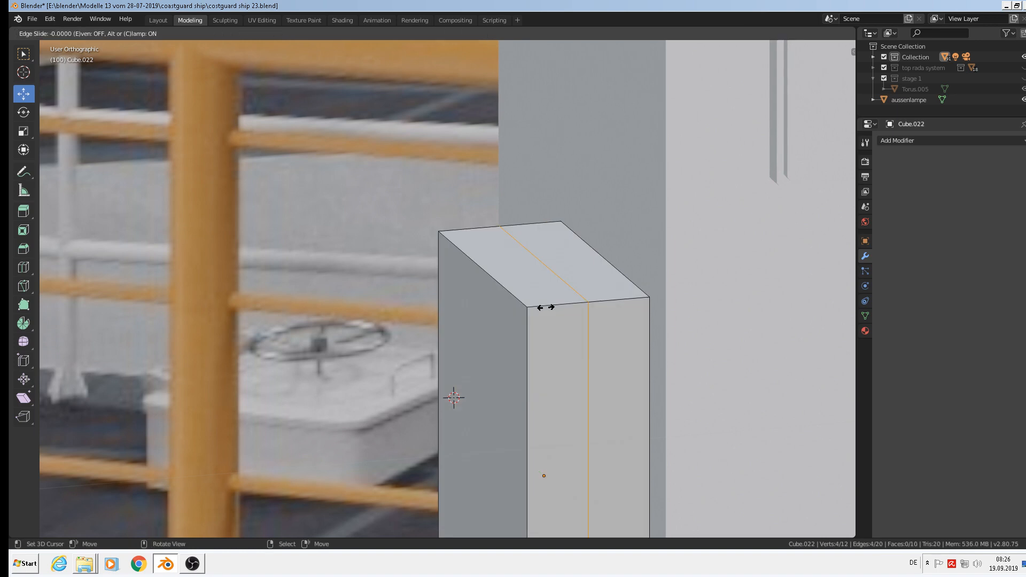
left_click(498, 314)
key("ctrl+r")
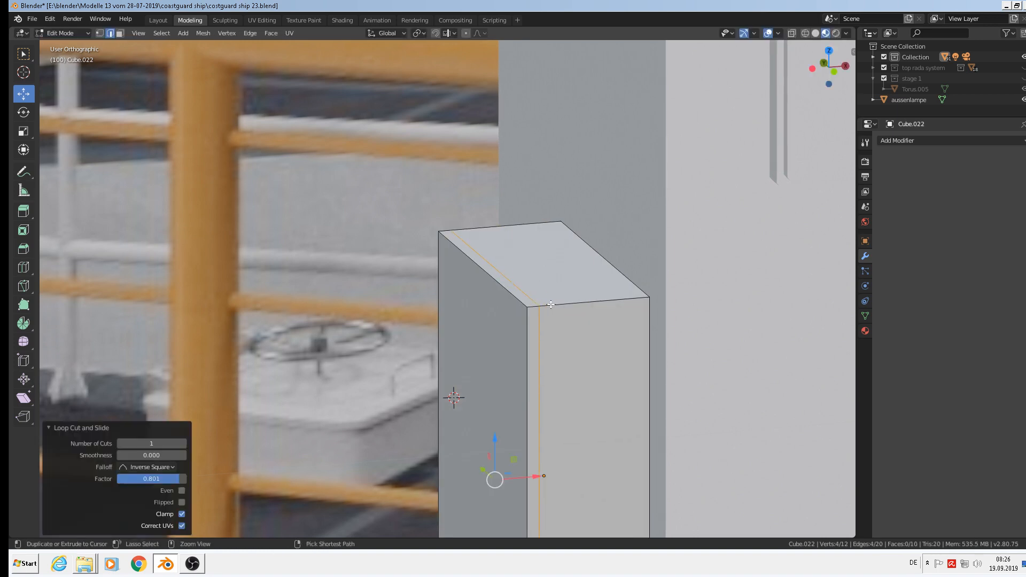
left_click(535, 305)
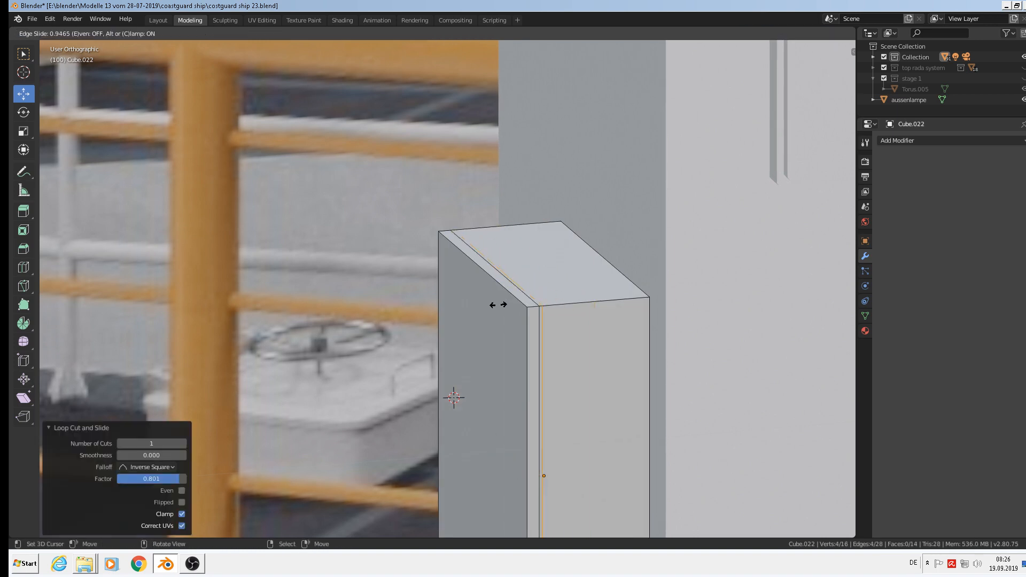
left_click(498, 305)
scroll(548, 307, "up", 5)
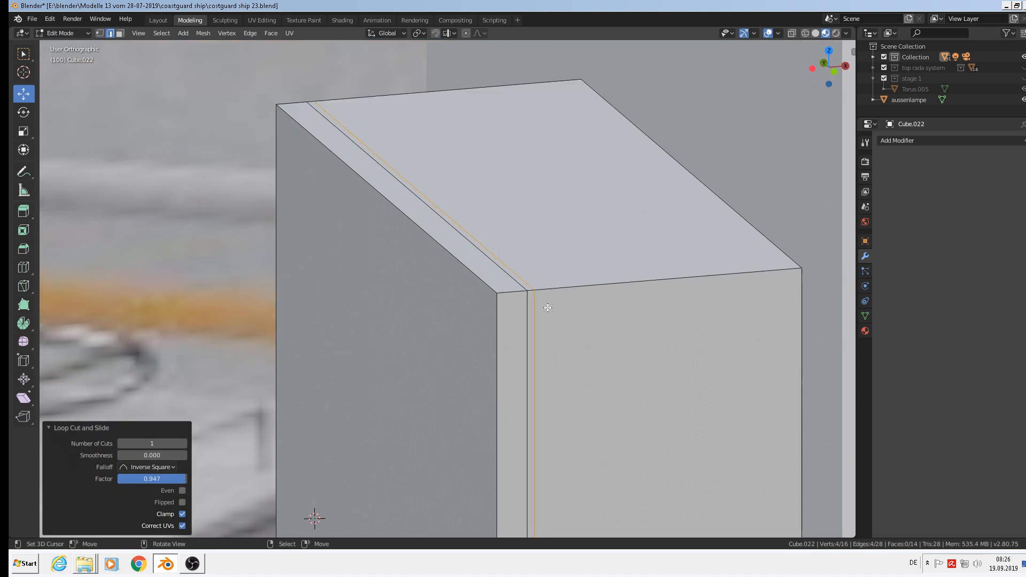
Extrude the thin face strip between the loops and shrink it inward into a groove.
left_click(120, 33)
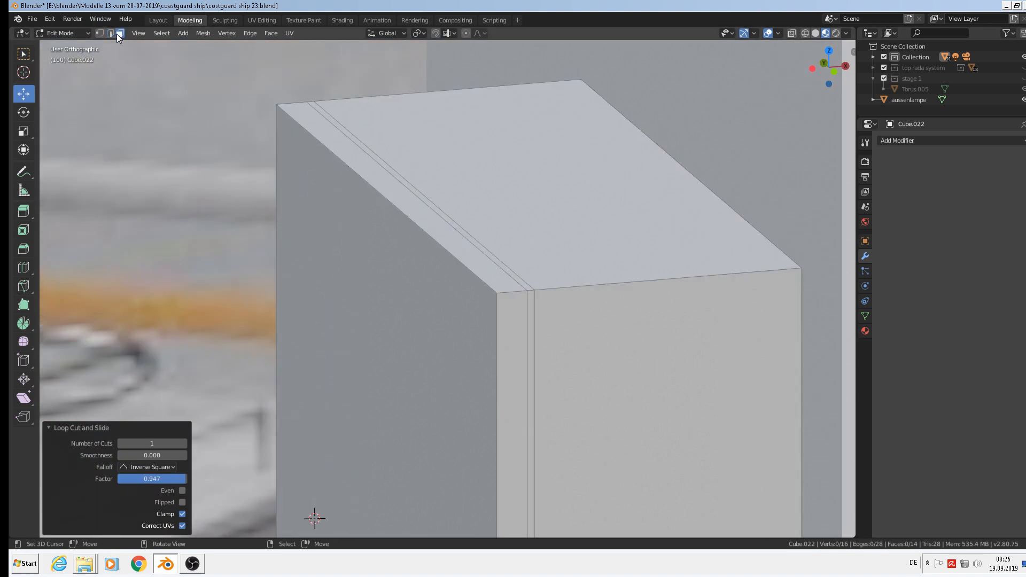
left_click(528, 290, "alt")
key("e")
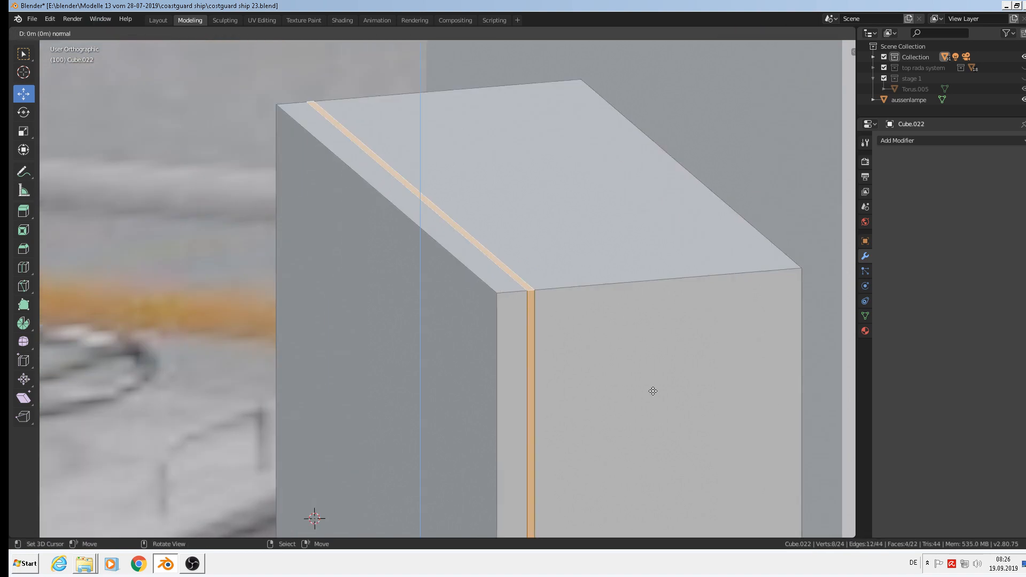
key("s")
left_click(637, 387)
key("Tab")
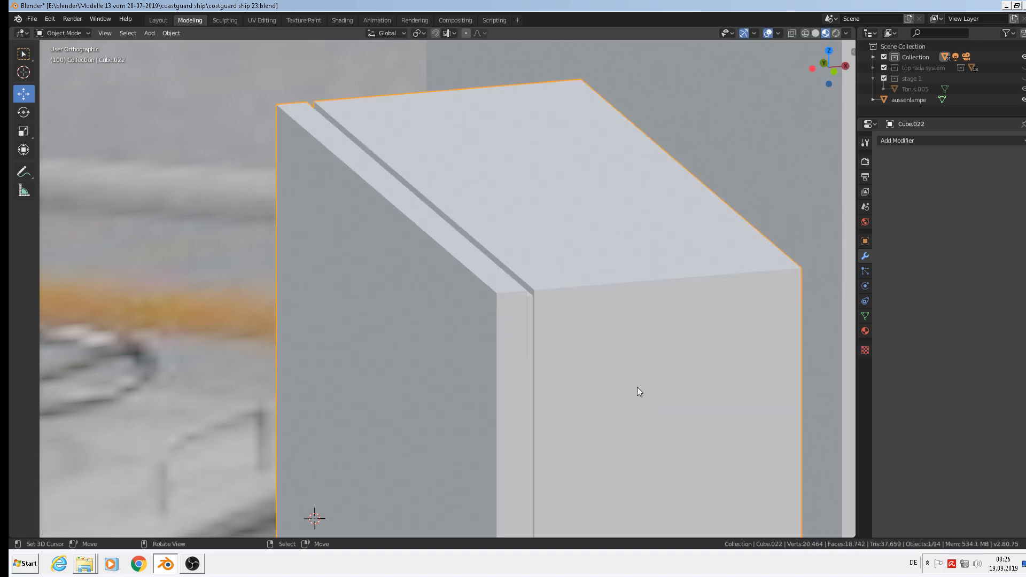
scroll(649, 412, "down", 6)
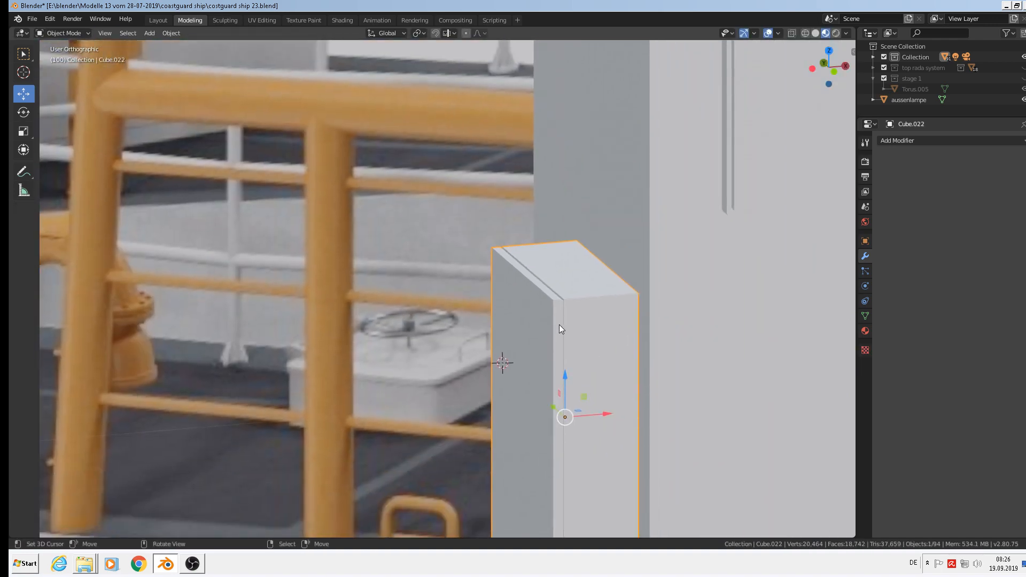
scroll(560, 321, "up", 5)
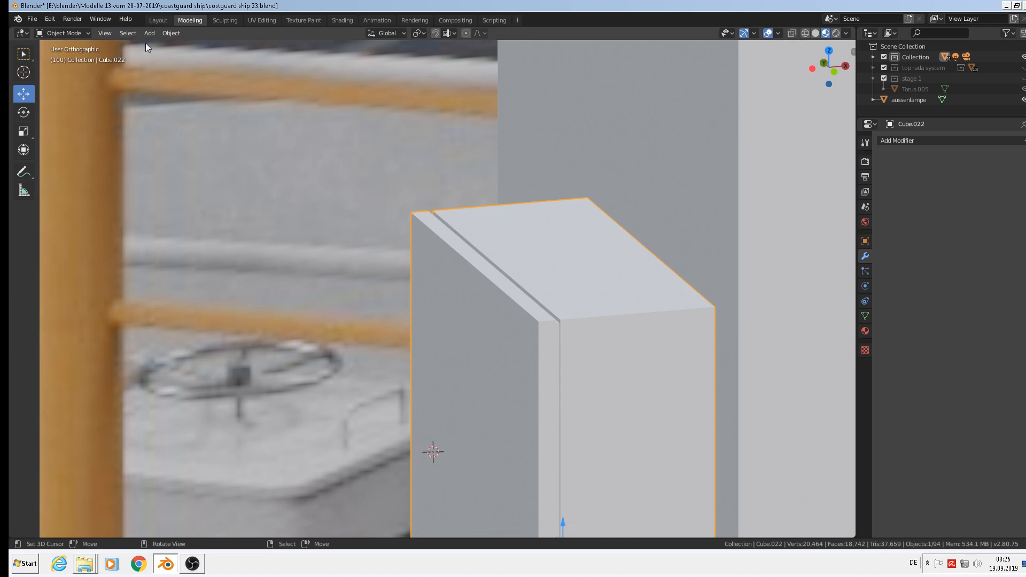
Select the cabinet's groove, vertical and bottom edge loops in edge select mode.
key("Tab")
left_click(111, 33)
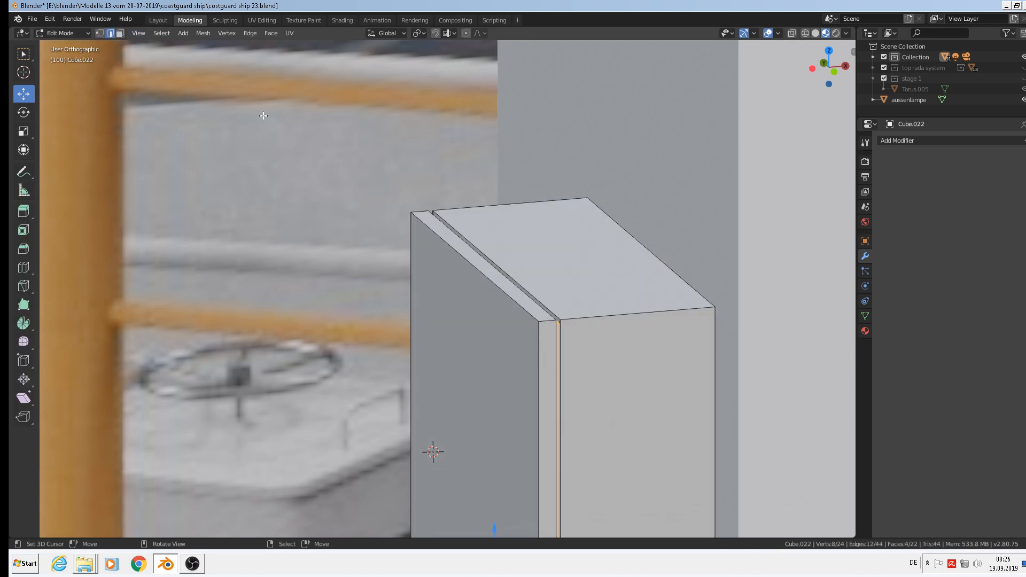
left_click(628, 322, "alt")
left_click(508, 276, "alt+shift")
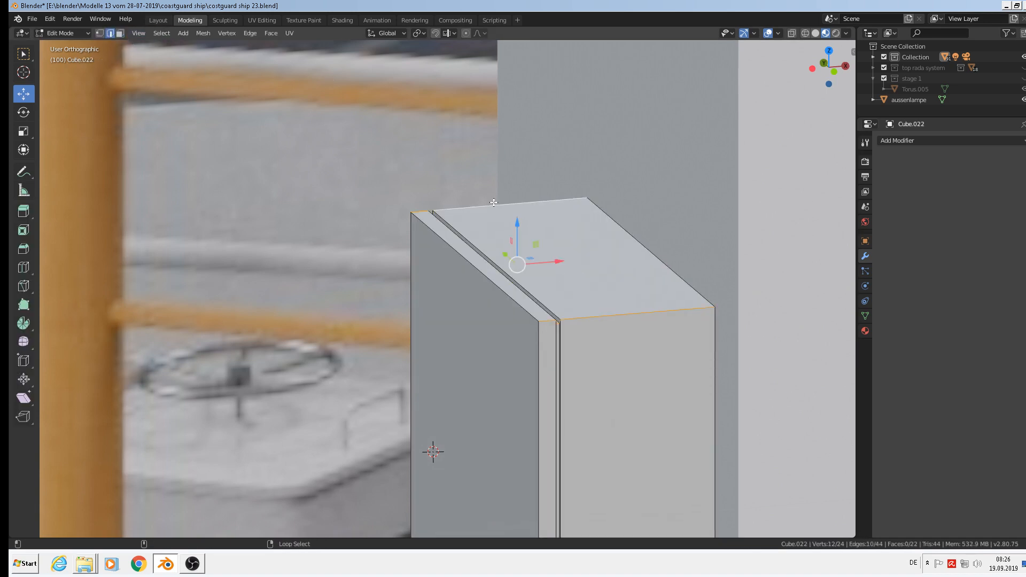
scroll(550, 347, "down", 4)
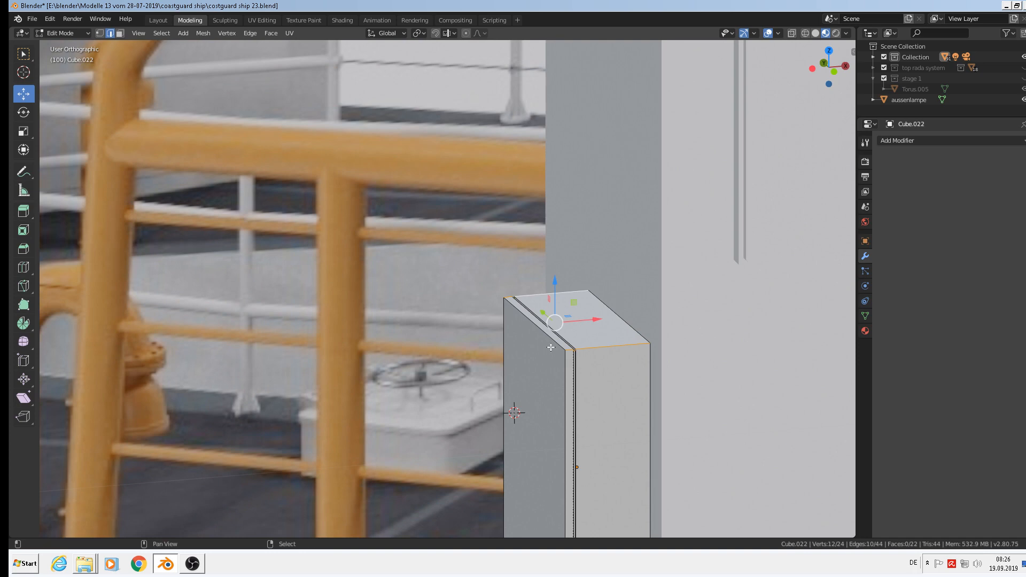
right_click(564, 403, "shift")
right_click(502, 386, "shift")
middle_click_drag(502, 387, 522, 200, "shift")
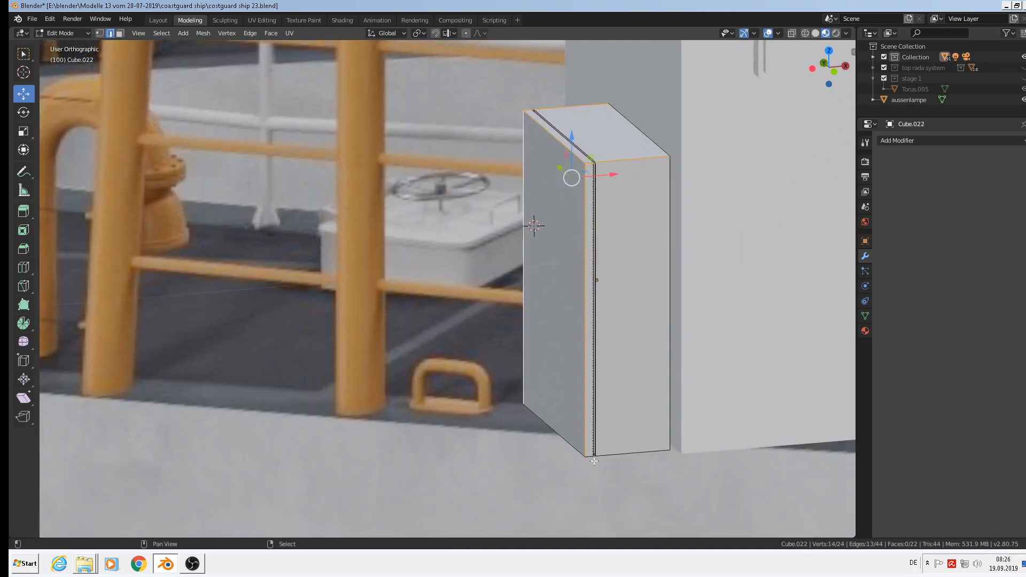
left_click(573, 446, "shift")
middle_click_drag(624, 462, 725, 422)
right_click(649, 381, "alt+shift")
right_click(460, 404, "alt+shift")
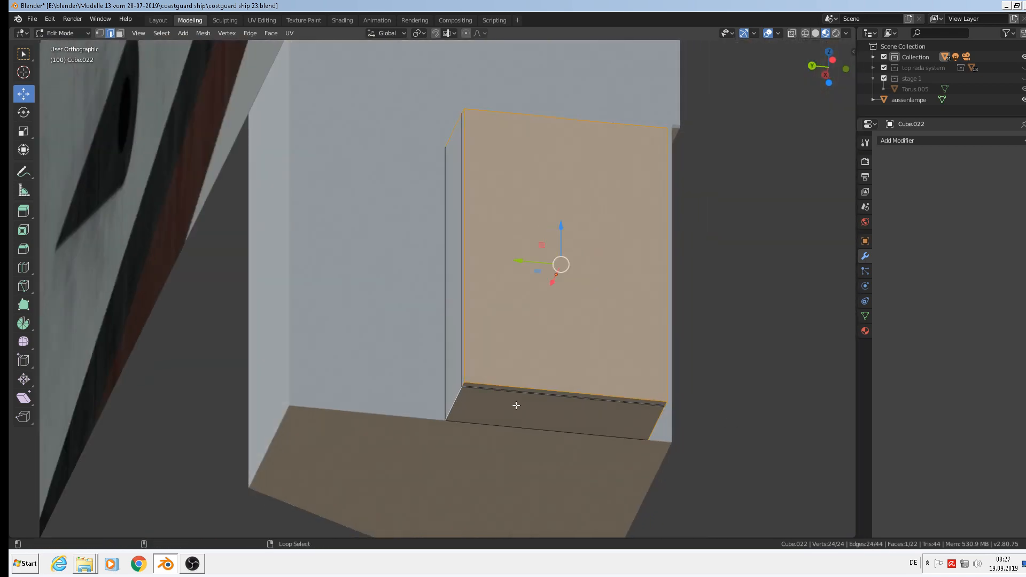
middle_click_drag(516, 406, 622, 414)
Bevel the selected cabinet edges 0.0147 m wide and return to Object Mode.
key("ctrl+b")
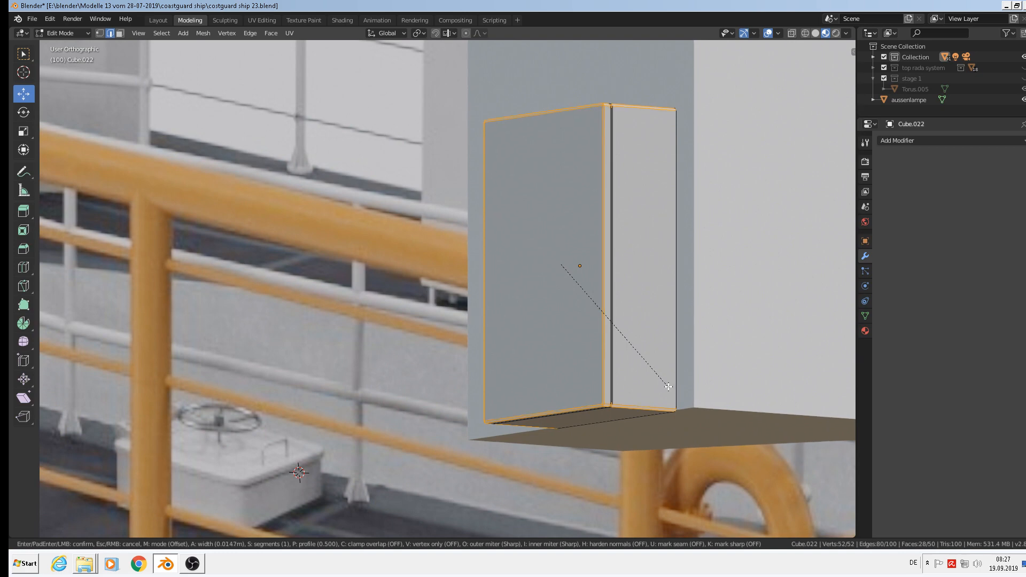
left_click(668, 386)
scroll(668, 386, "down", 4)
middle_click_drag(692, 357, 602, 434, "shift")
middle_click_drag(641, 358, 623, 389)
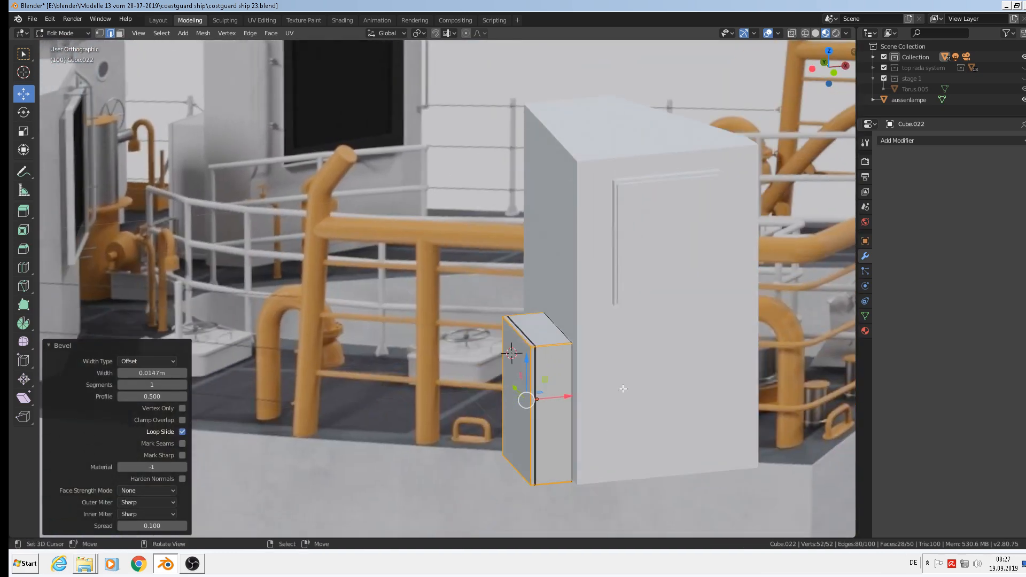
key("Tab")
scroll(627, 191, "up", 2)
left_click(627, 190)
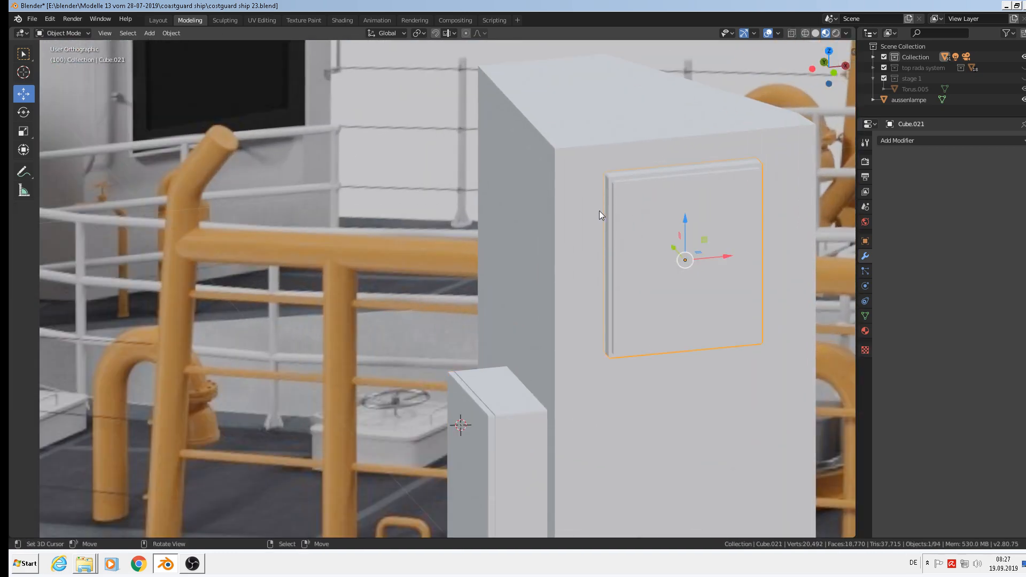
Select the top corner edge and the vertical corner edges of housing box Cube.019.
left_click(559, 140)
key("Tab")
left_click(525, 111, "shift")
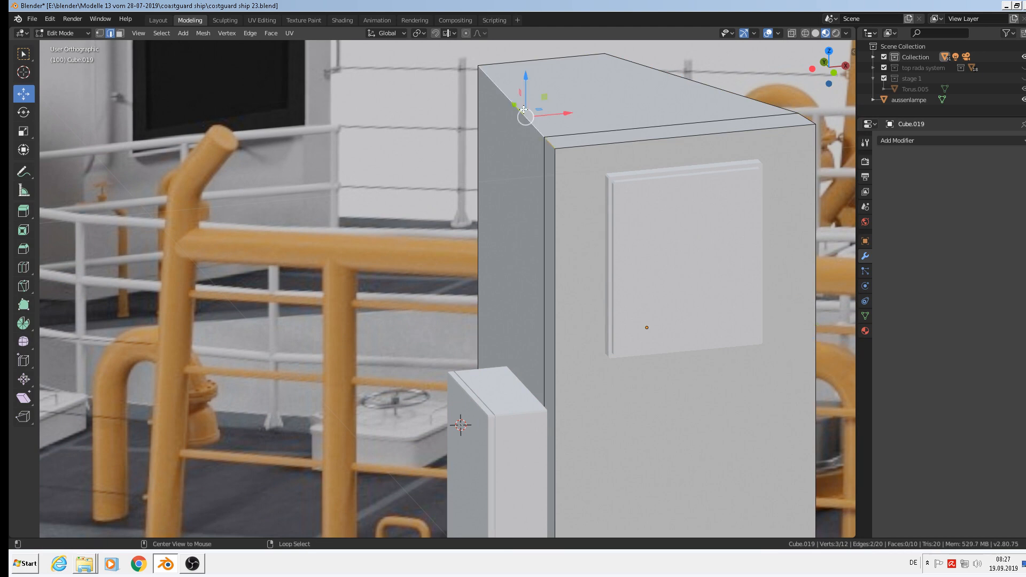
left_click(486, 125, "shift")
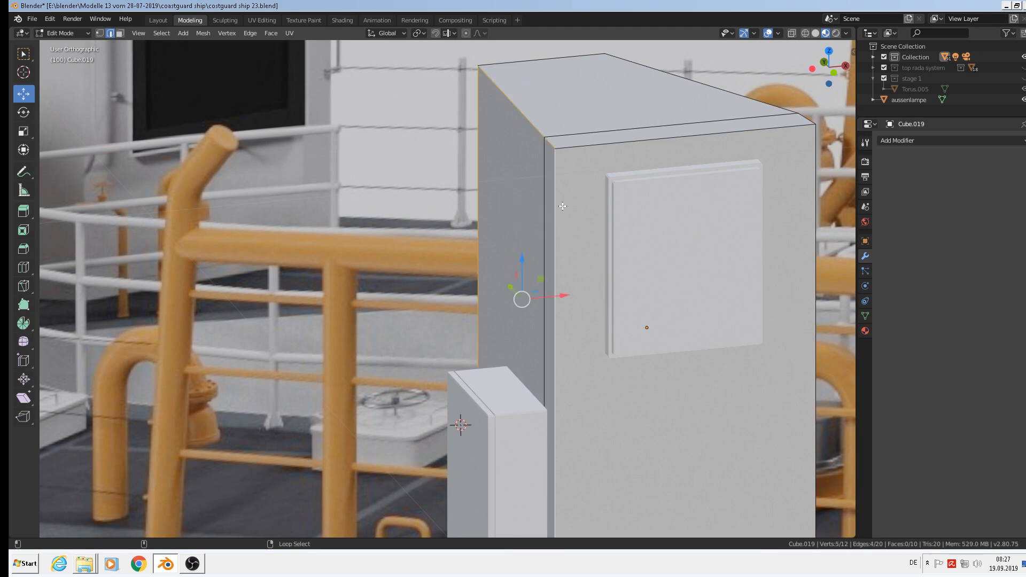
middle_click_drag(740, 304, 717, 194)
left_click(716, 194, "shift")
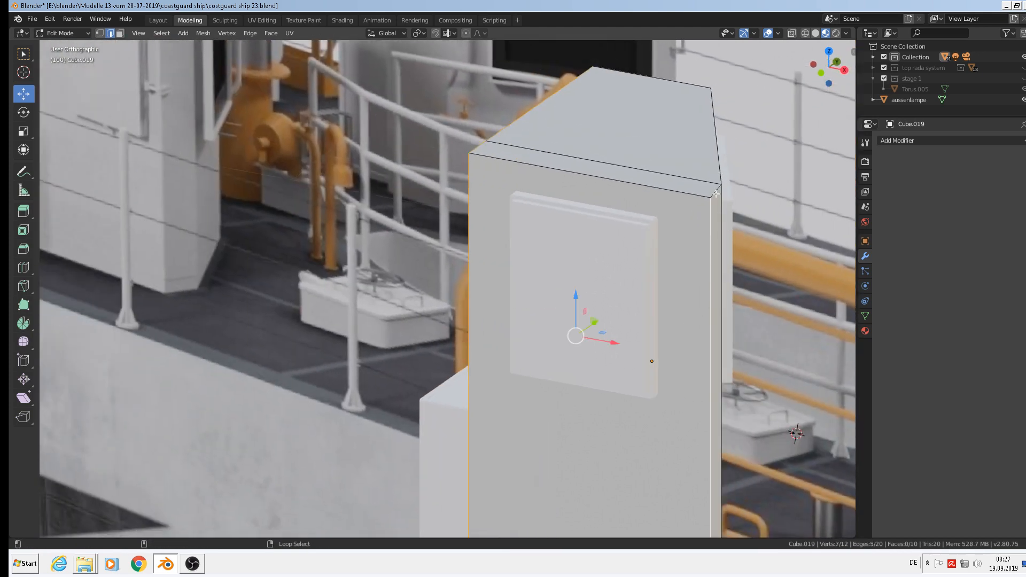
left_click(712, 195, "shift")
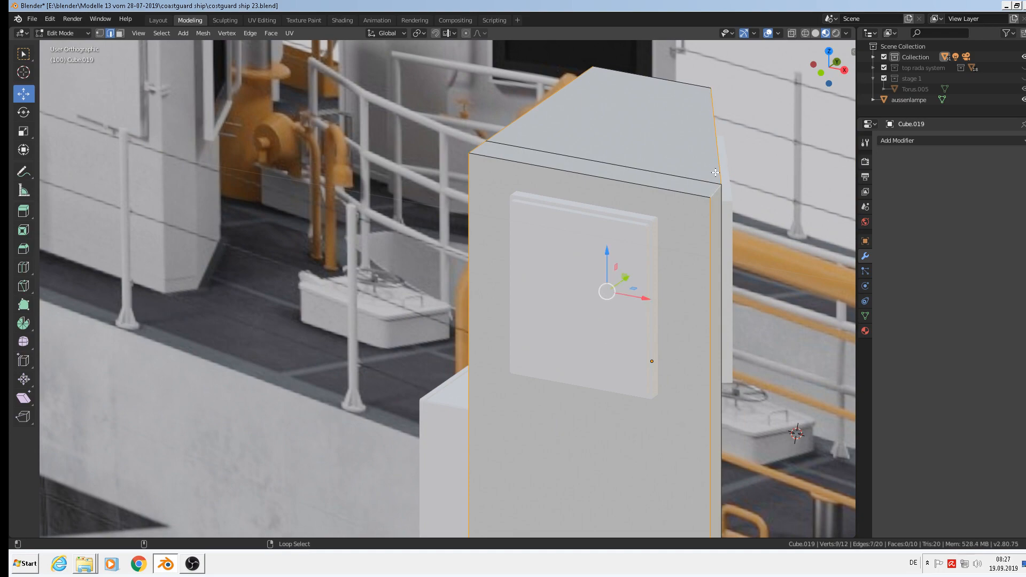
middle_click_drag(716, 172, 753, 136)
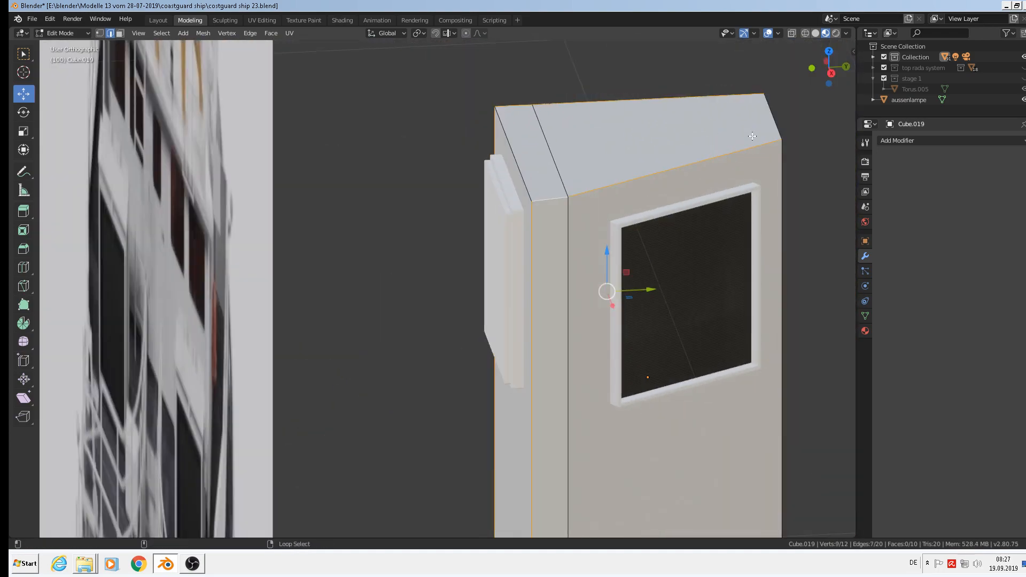
left_click(788, 239, "shift")
In wireframe view, add the hidden slanted top-left edge to the edge selection.
mouse_move(788, 239)
middle_mouse_down()
mouse_move(665, 356)
mouse_move(679, 331)
middle_mouse_up()
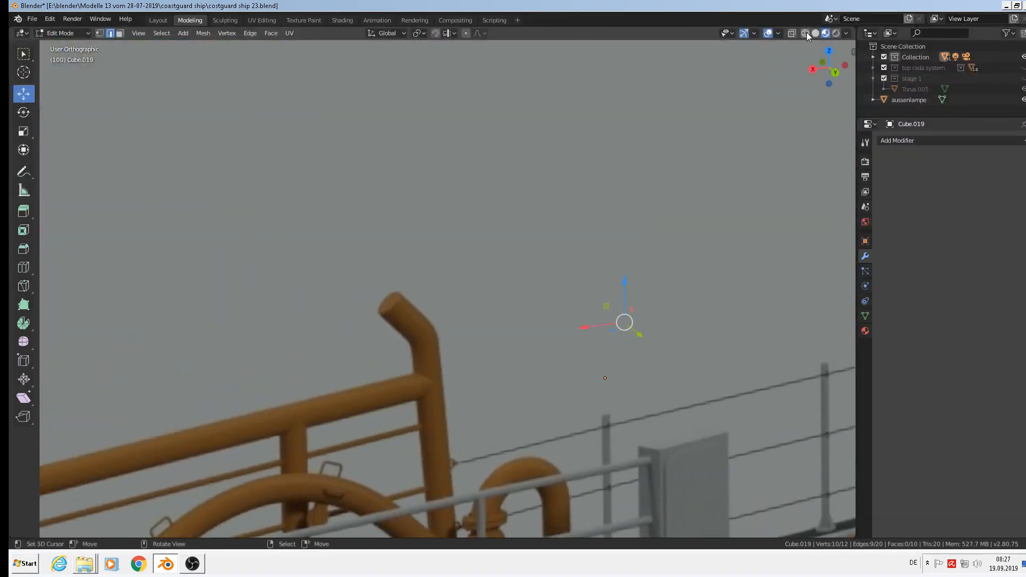
left_click(805, 33)
mouse_move(777, 287)
middle_mouse_down()
mouse_move(804, 305)
mouse_move(46, 293)
mouse_move(91, 296)
mouse_move(11, 249)
middle_mouse_up()
left_click(531, 158, "shift")
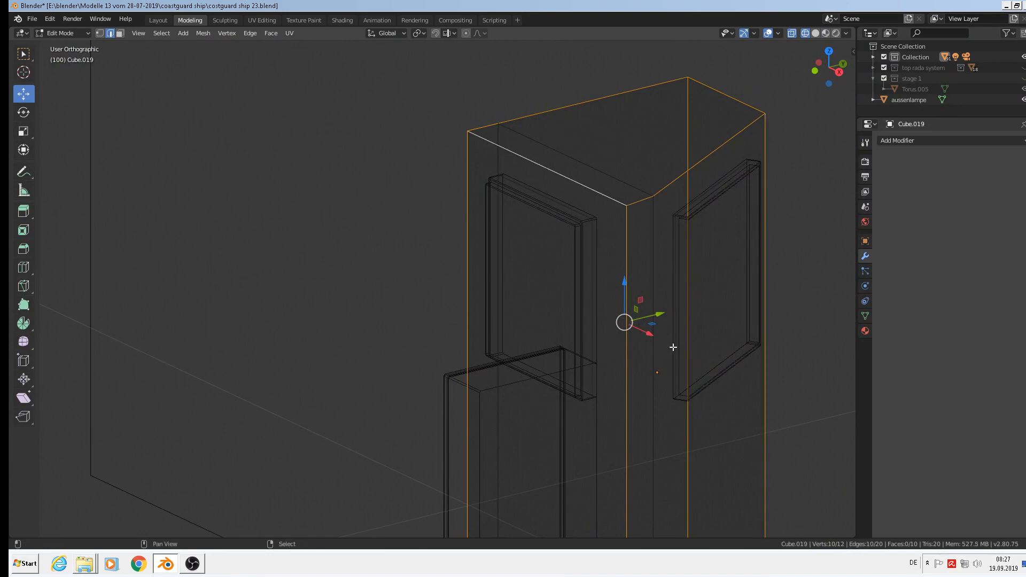
middle_click_drag(690, 390, 626, 271, "shift")
scroll(630, 278, "down", 1)
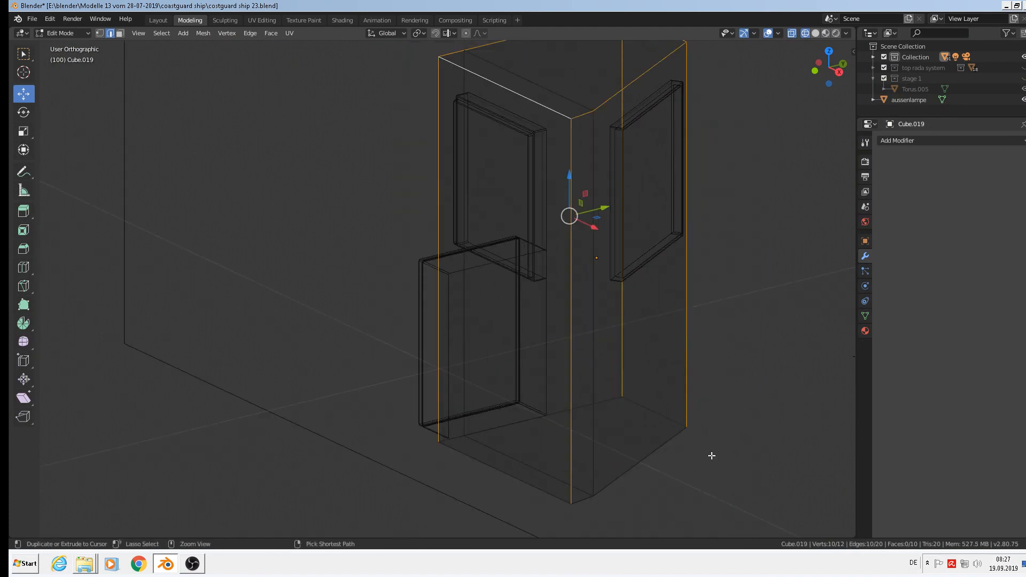
Bevel the selected edges, then return to Material Preview and deselect the box.
key("ctrl+b")
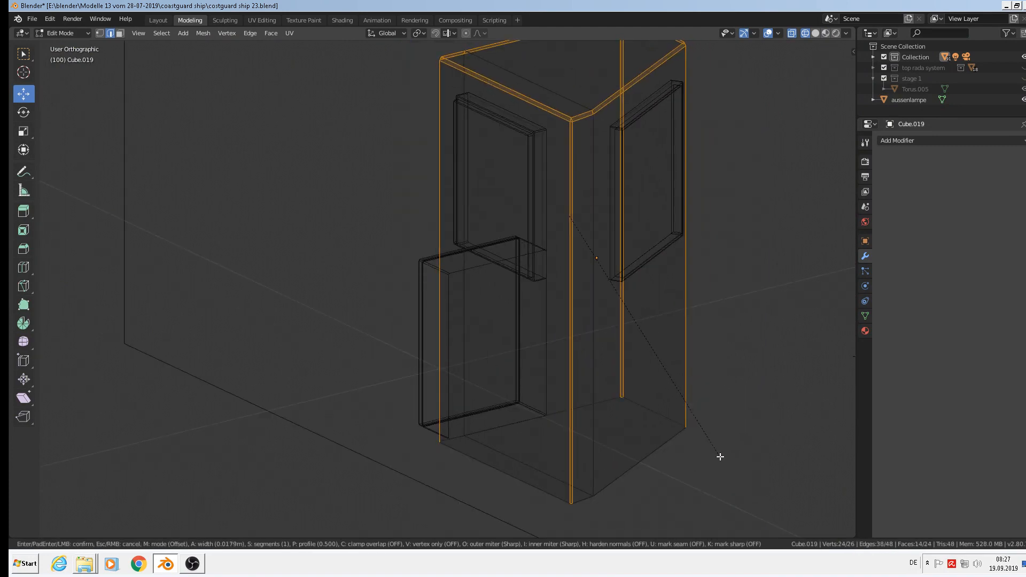
left_click(720, 457)
key("Tab")
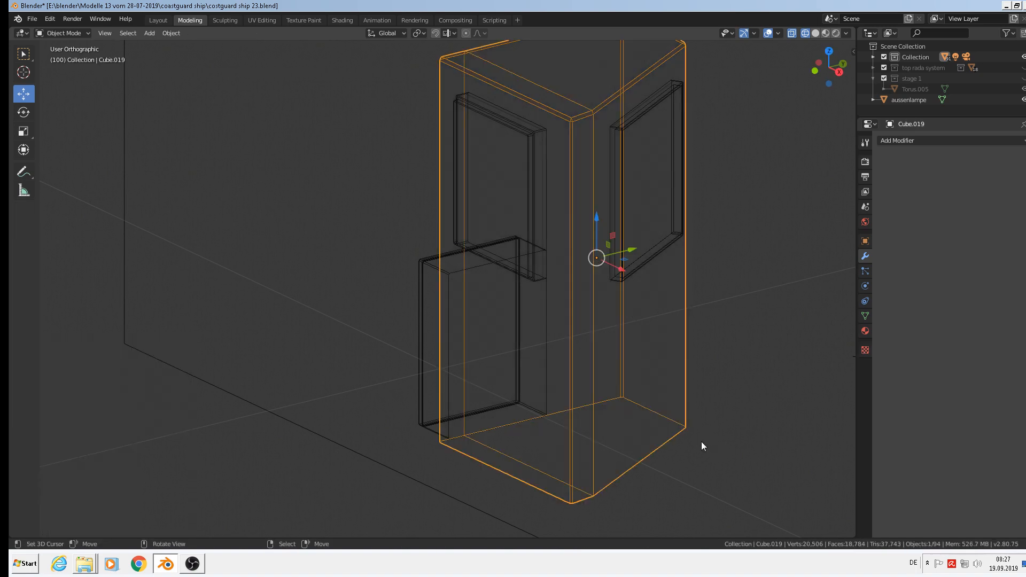
left_click(826, 33)
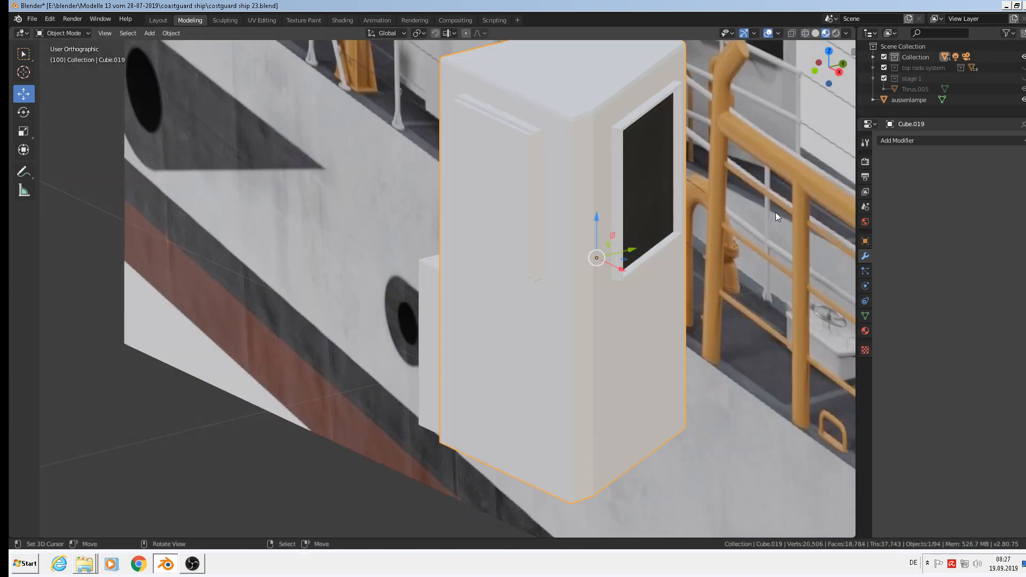
mouse_move(775, 213)
middle_mouse_down()
mouse_move(604, 290)
mouse_move(585, 255)
mouse_move(697, 267)
middle_mouse_up()
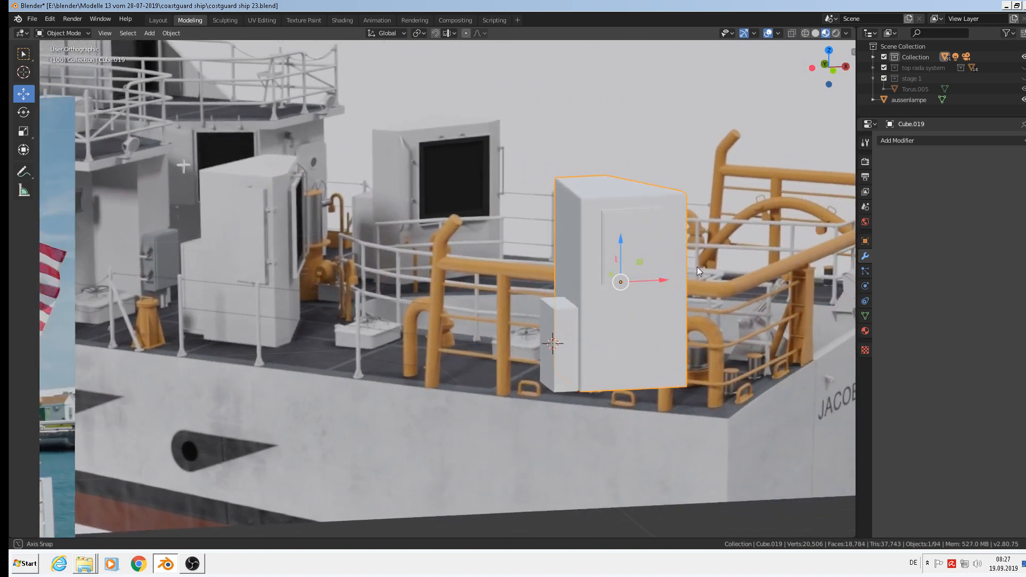
scroll(678, 303, "up", 2)
key("alt+a")
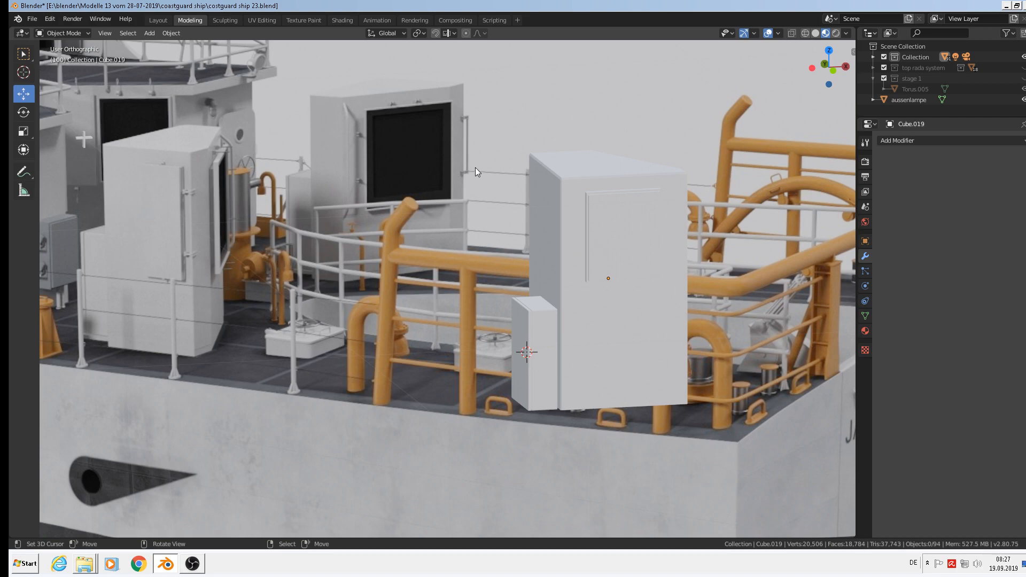
Save the ship as costguard ship 23.blend, then zoom out to the reference images.
middle_click_drag(476, 169, 44, 12)
left_click(40, 20)
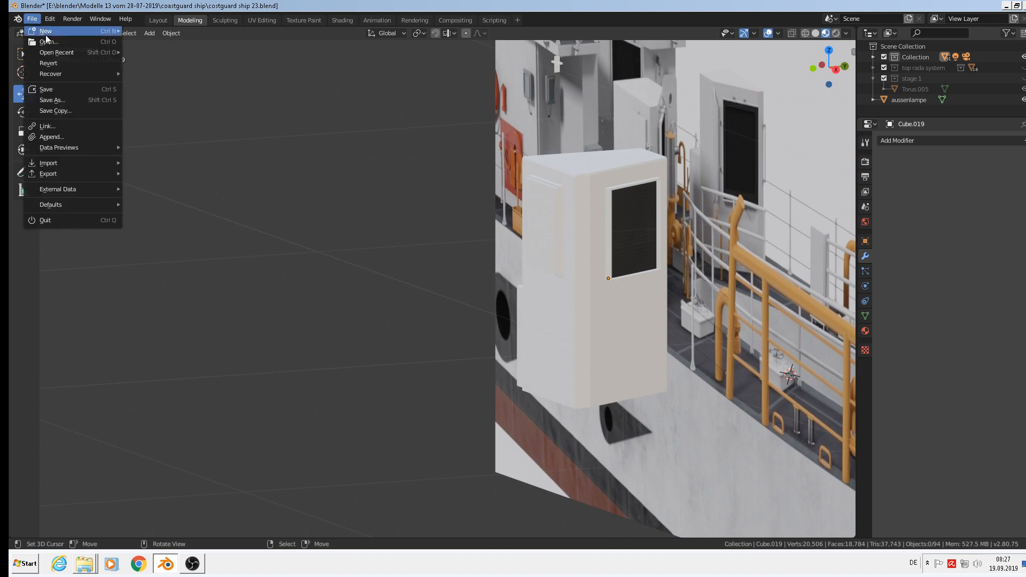
left_click(39, 91)
scroll(457, 216, "down", 4)
scroll(457, 216, "up", 6)
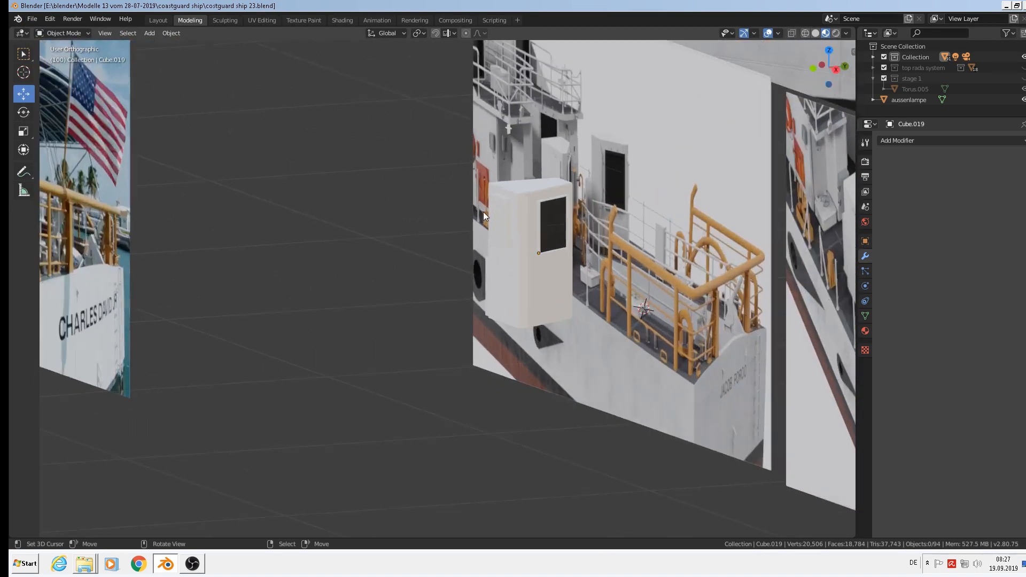
middle_click_drag(657, 194, 699, 196)
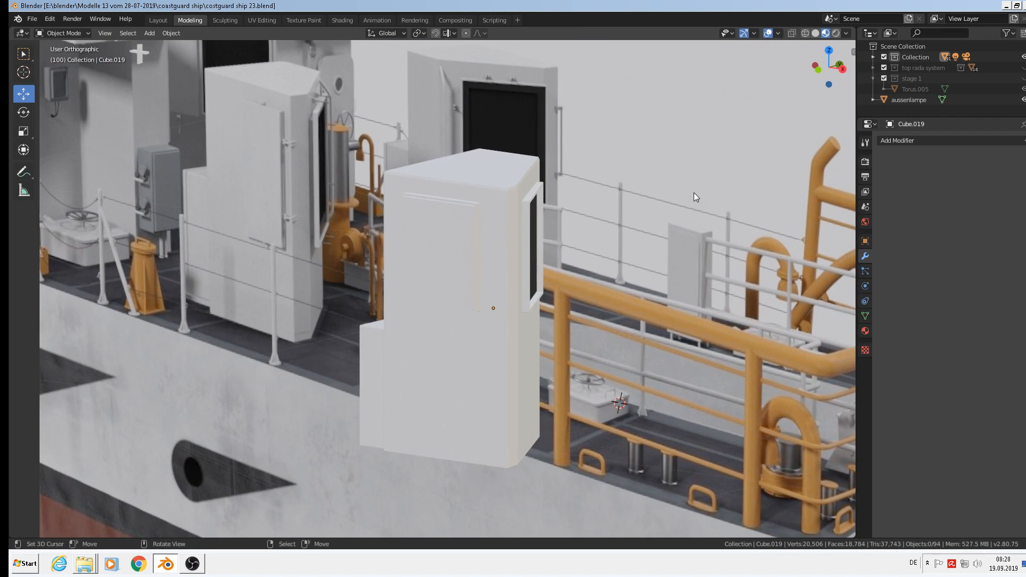
scroll(690, 195, "down", 6)
middle_click_drag(765, 289, 428, 203, "shift")
scroll(434, 206, "down", 4)
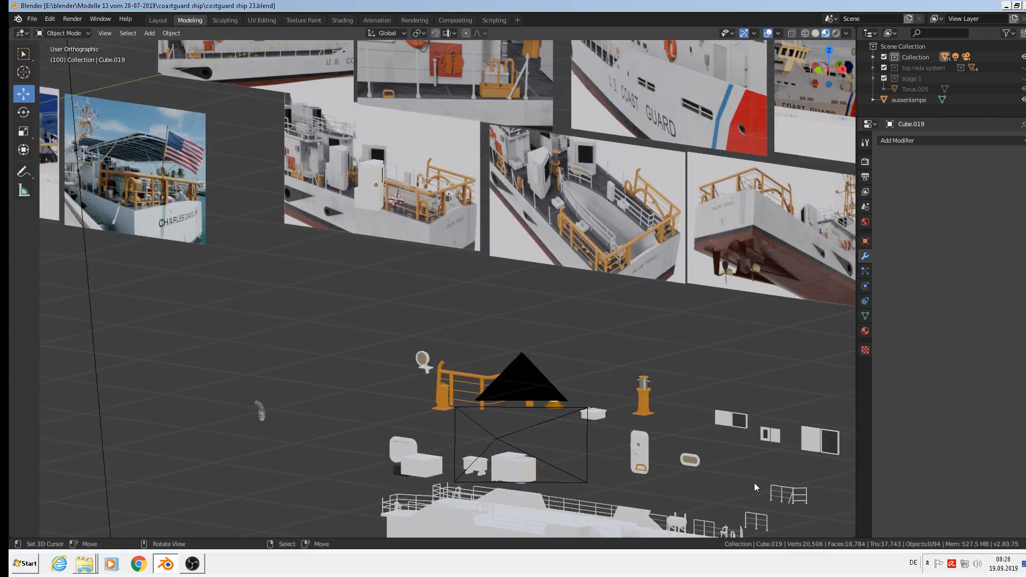
Select the orange bucket's whole carrying handle in Edit Mode.
scroll(643, 476, "up", 2)
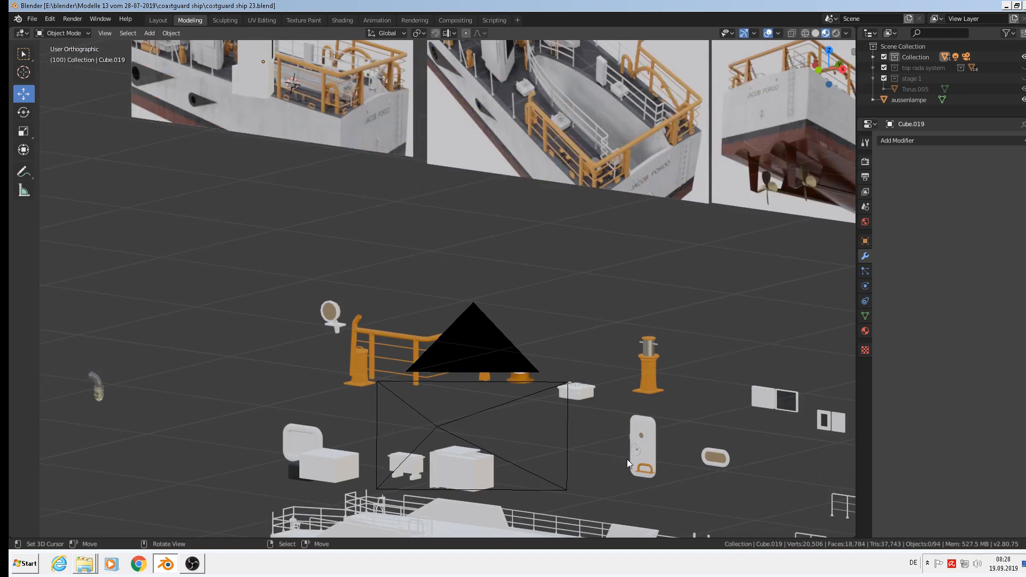
scroll(347, 359, "up", 2)
scroll(394, 332, "up", 2)
left_click(407, 325)
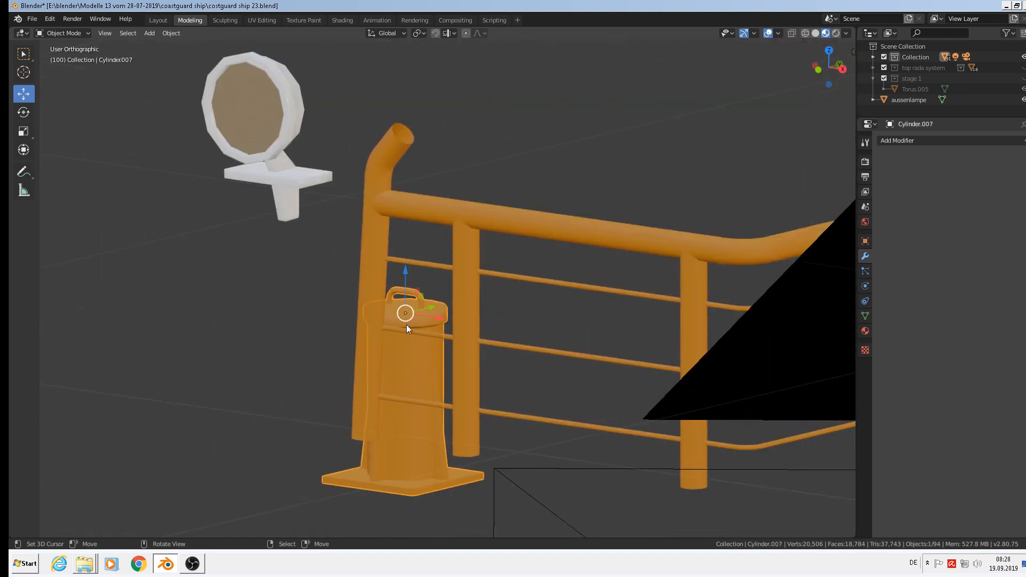
scroll(406, 325, "up", 2)
middle_click_drag(419, 330, 431, 325)
key("Tab")
scroll(435, 280, "up", 3)
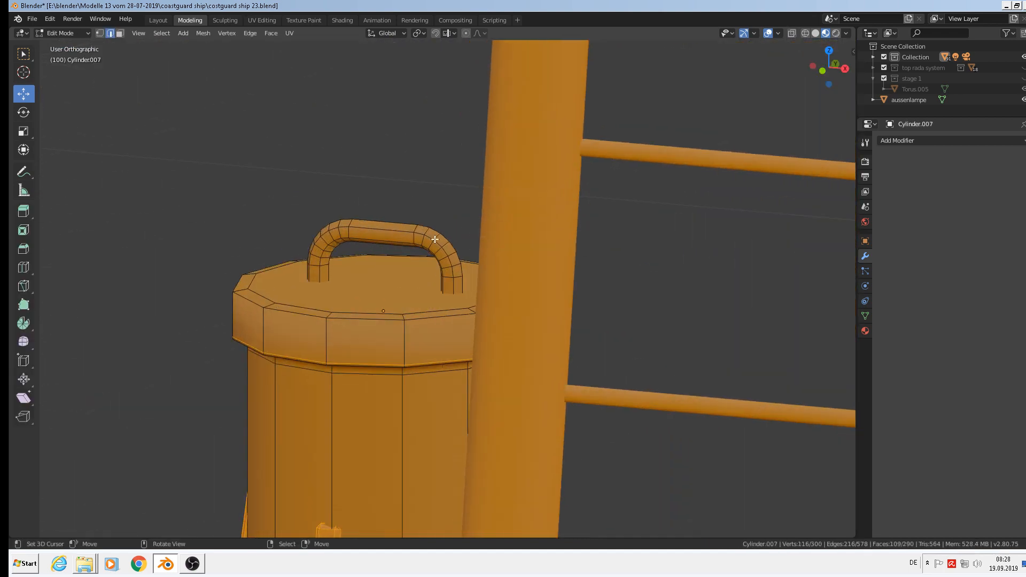
left_click(432, 239)
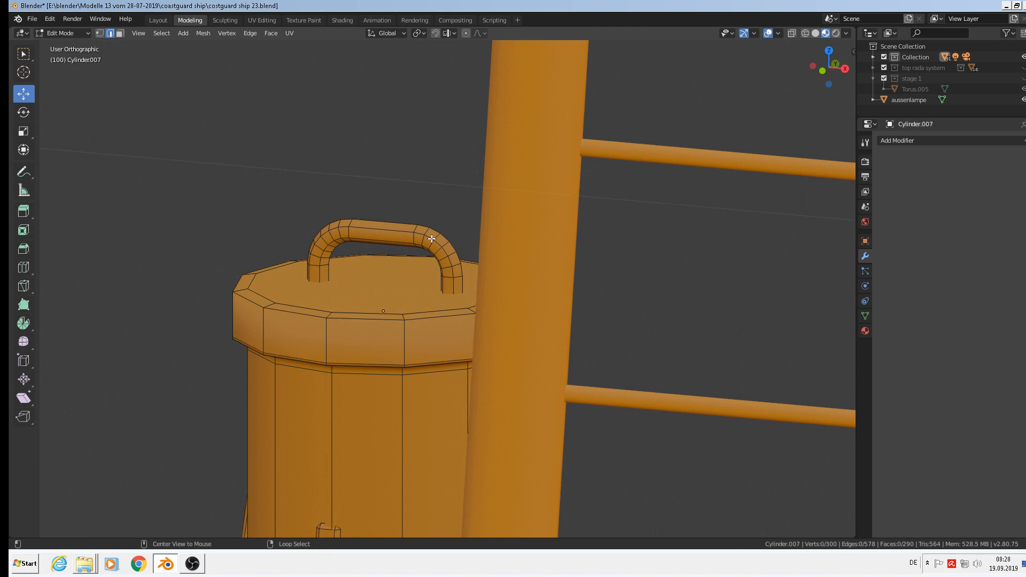
key("ctrl+l")
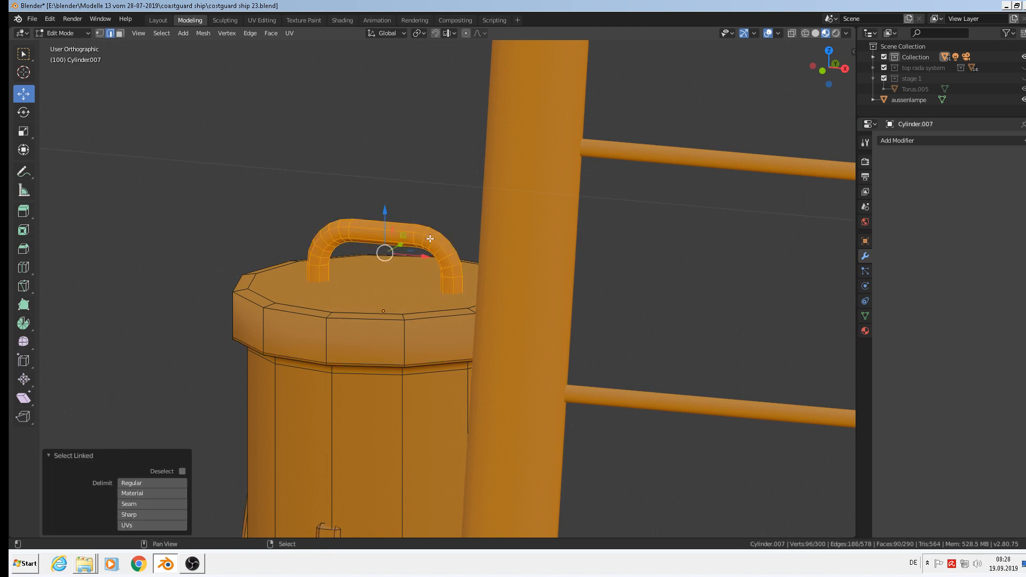
Duplicate the handle 0.04 m upward and separate it into object Cylinder.010.
key("shift+d")
key("z")
left_click(350, 97)
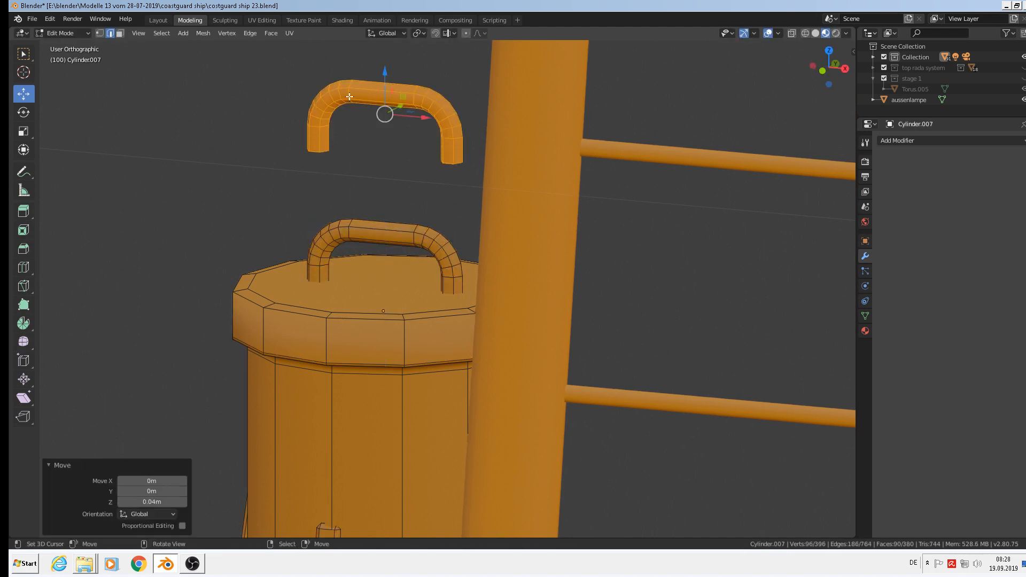
key("p")
left_click(361, 120)
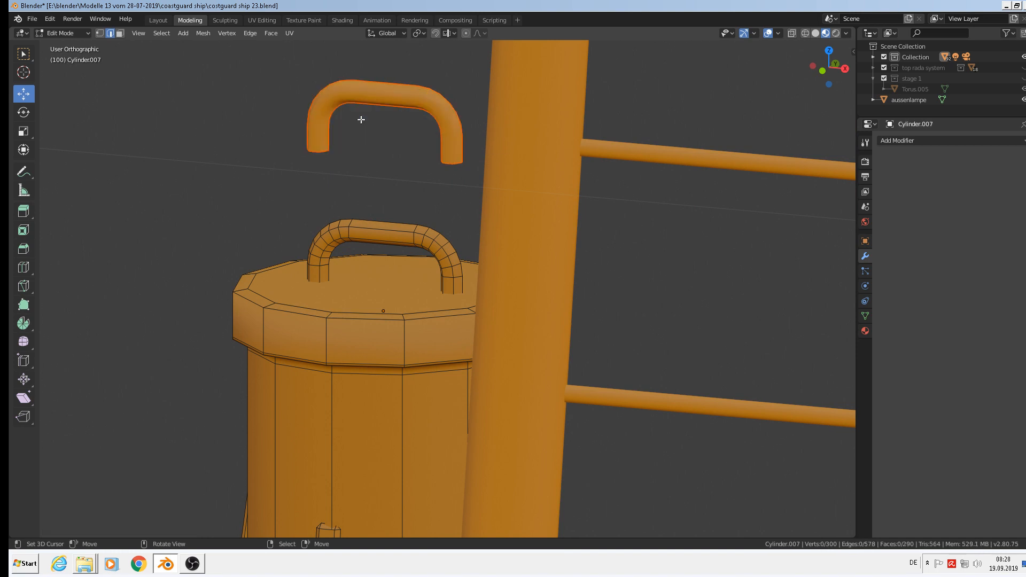
key("Tab")
left_click(354, 94)
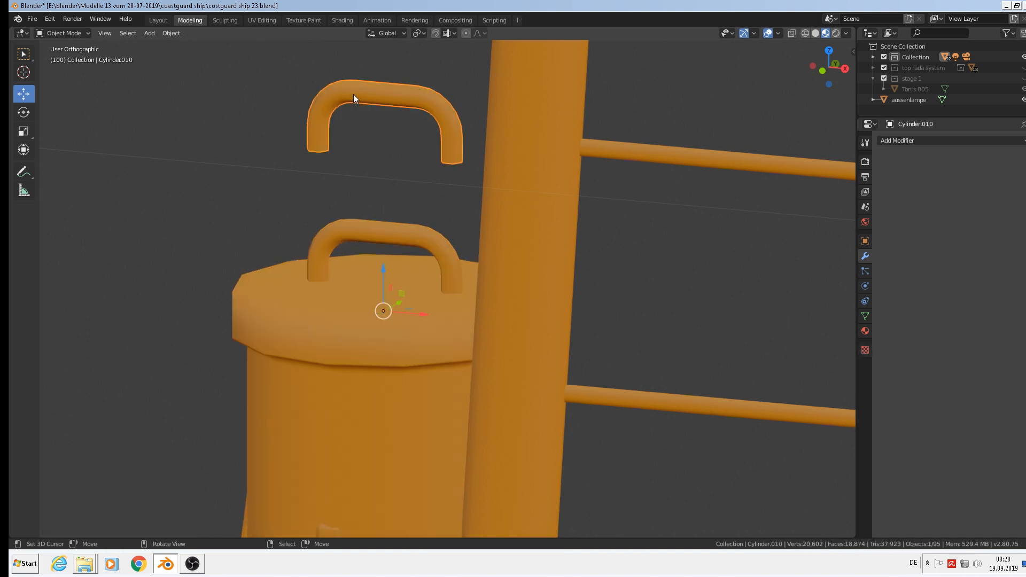
Set Cylinder.010's origin to its geometry centre.
left_click(169, 32)
mouse_move(190, 63)
left_click(293, 69)
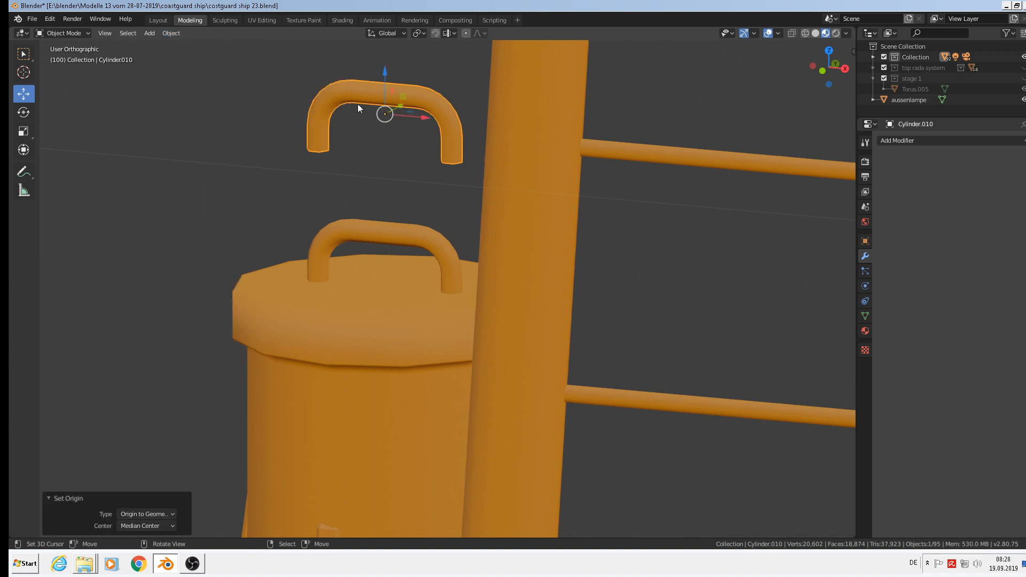
scroll(396, 102, "down", 10)
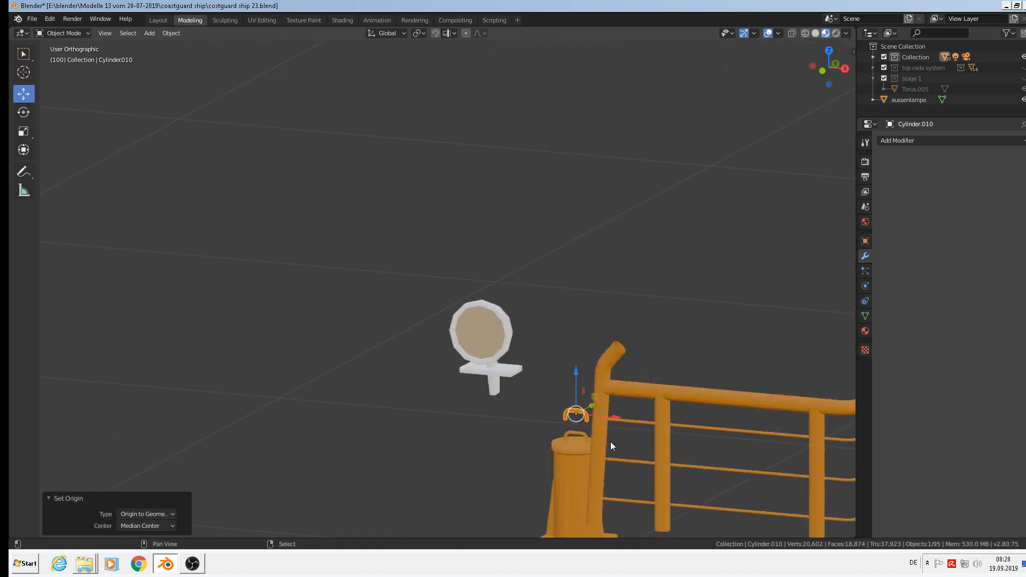
scroll(608, 427, "down", 2)
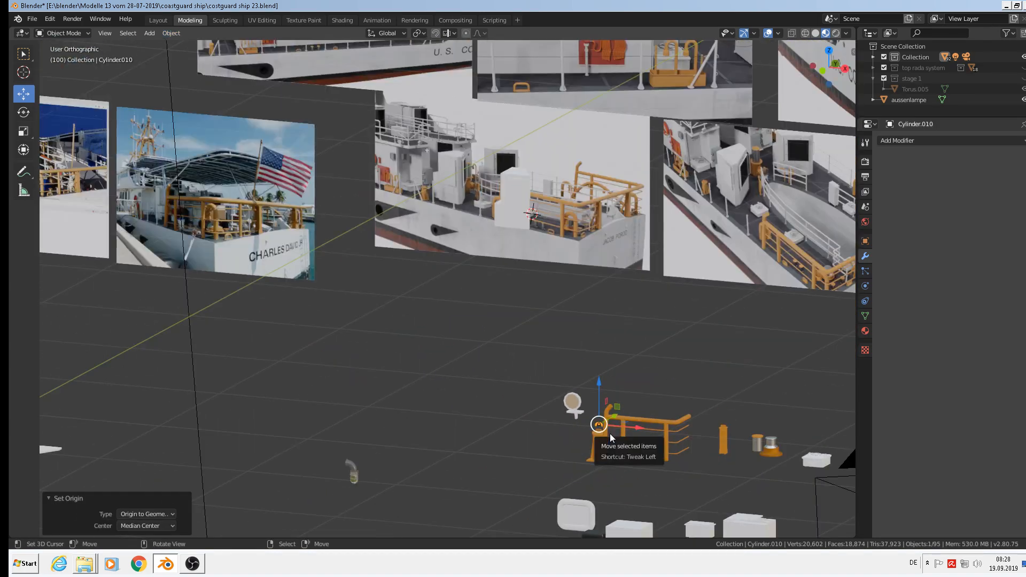
Move the handle onto the deck railing beside the cabin door, shifting it -0.19 m on Y.
left_click_drag(610, 434, 508, 168)
scroll(522, 184, "up", 1)
scroll(342, 194, "up", 2)
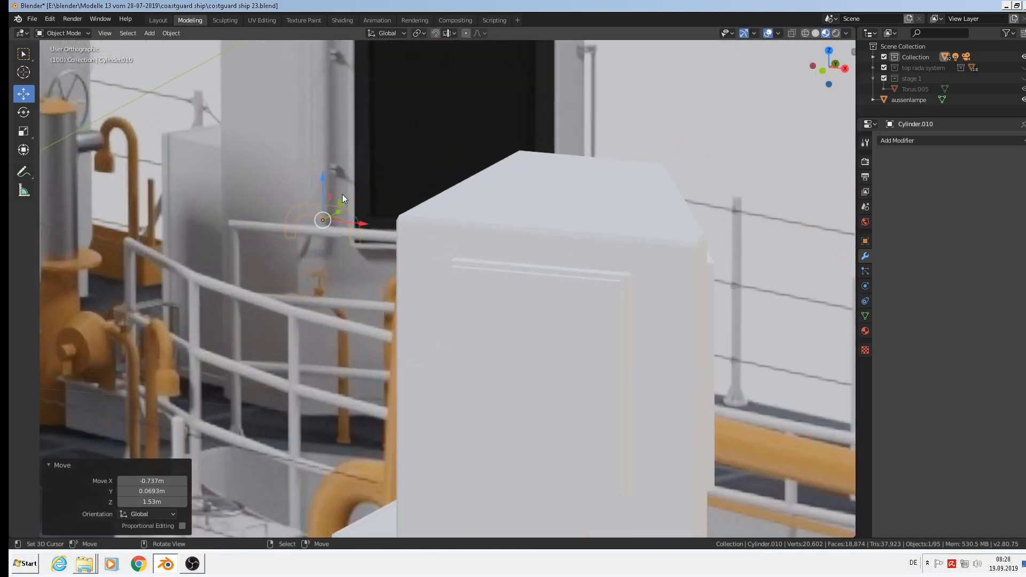
middle_click_drag(356, 199, 411, 224, "shift")
middle_click_drag(426, 230, 364, 266)
left_click_drag(400, 239, 91, 278)
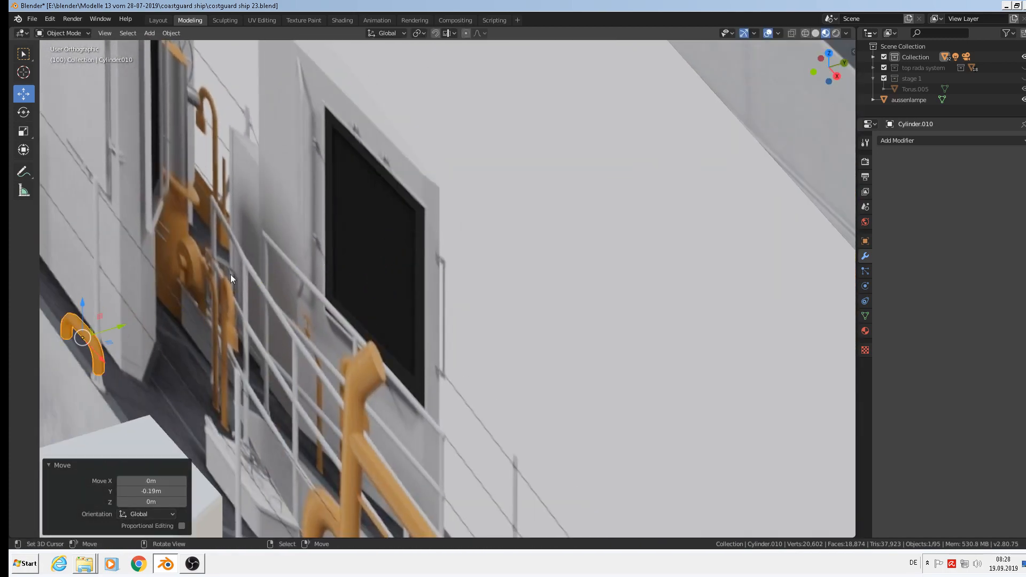
key("KP_1")
scroll(357, 244, "down", 4)
middle_click_drag(279, 251, 395, 248, "shift")
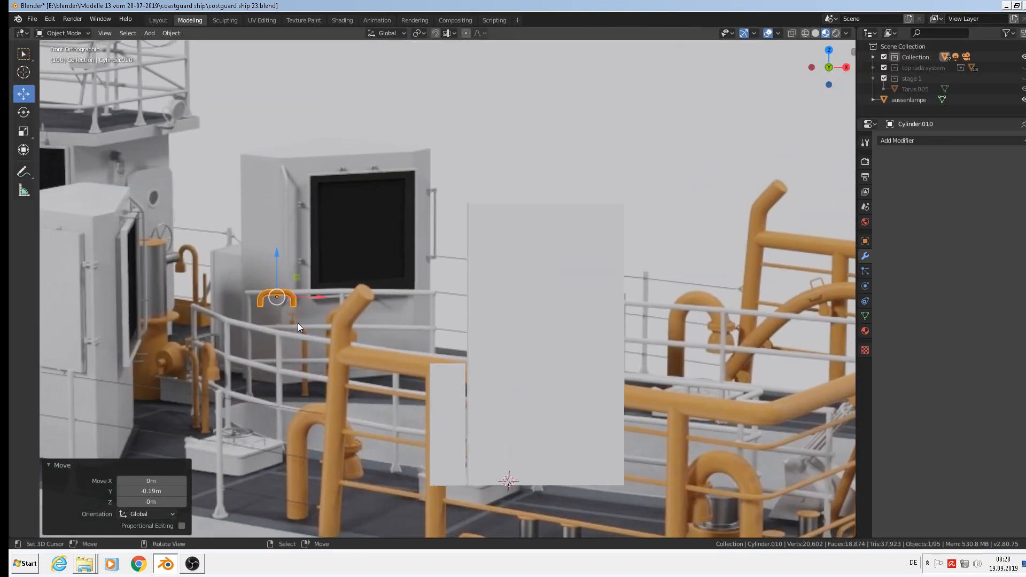
scroll(297, 323, "up", 5)
middle_click_drag(346, 350, 486, 424, "shift")
scroll(420, 318, "down", 3)
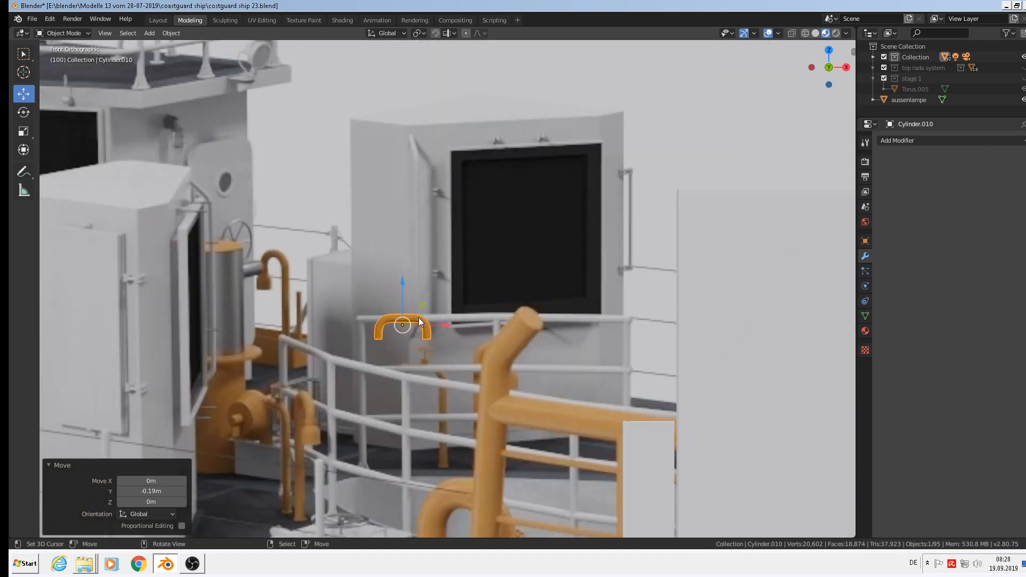
scroll(419, 320, "up", 2)
Delete the handle's right leg by growing a selection from its end loop.
key("Tab")
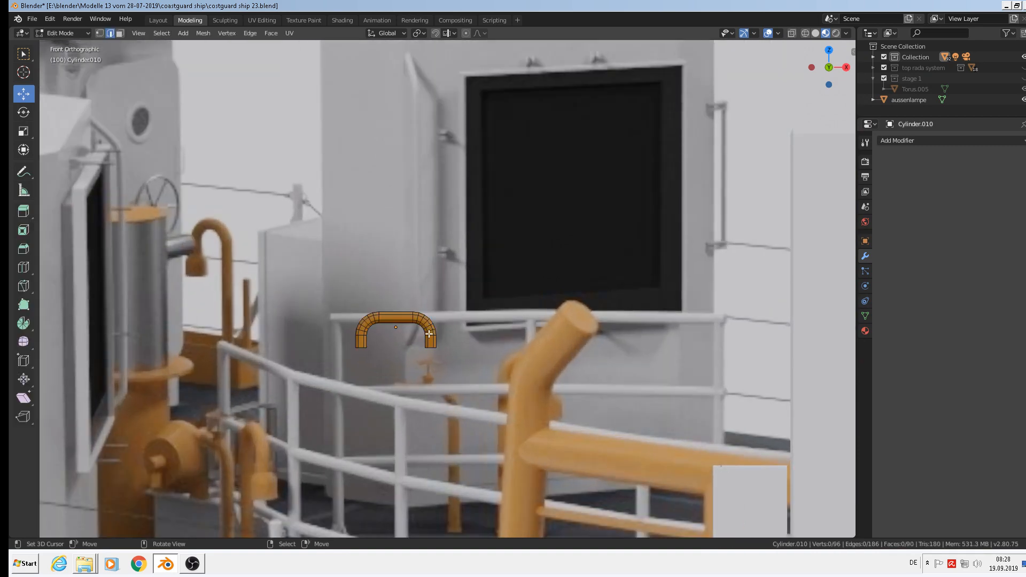
scroll(429, 334, "up", 1)
left_click(429, 350, "alt")
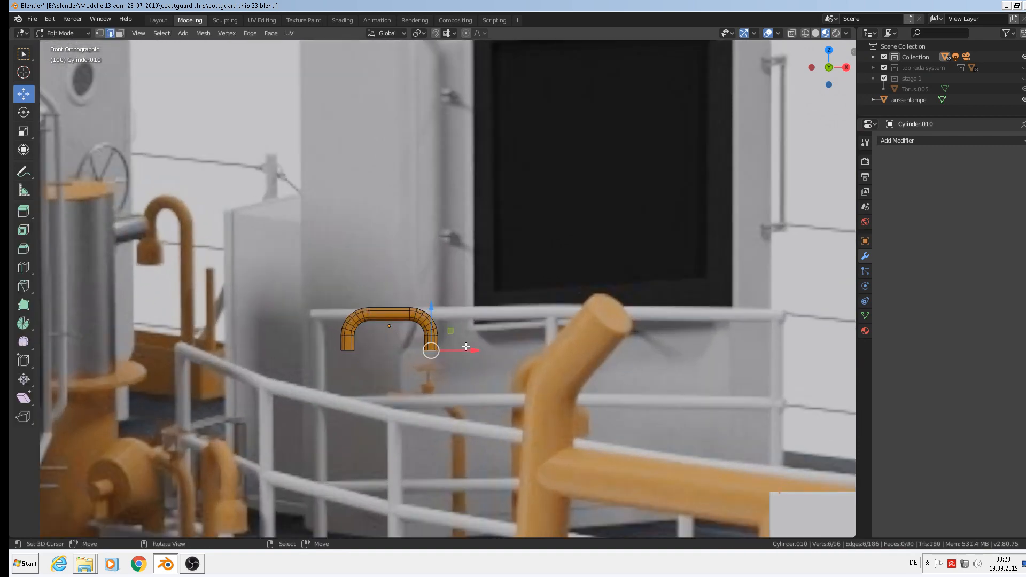
key("ctrl+KP_Add")
key("ctrl+KP_Add")
key("ctrl+KP_Add")
key("ctrl+KP_Add")
key("ctrl+KP_Add")
key("ctrl+KP_Add")
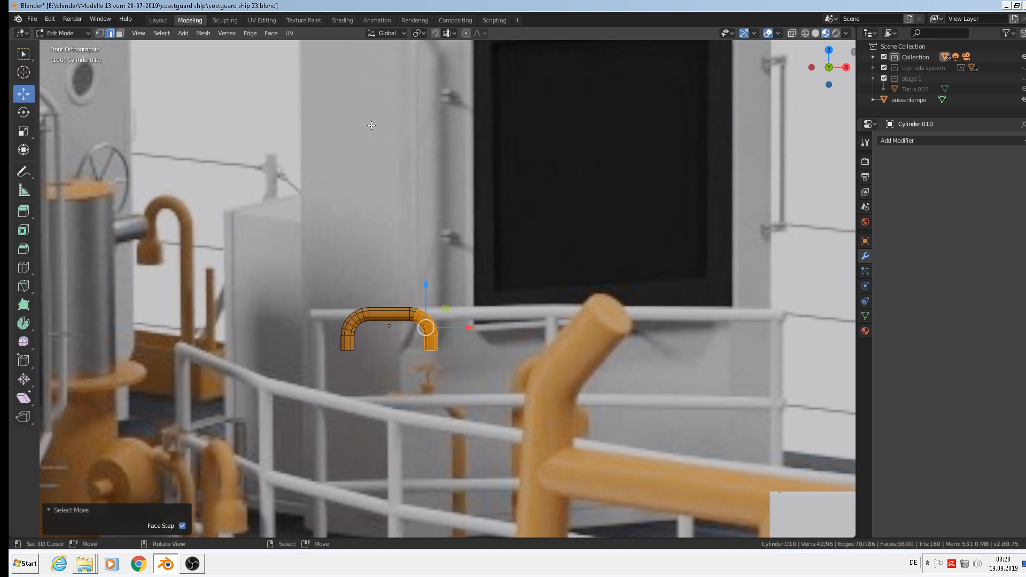
key("x")
left_click(326, 152)
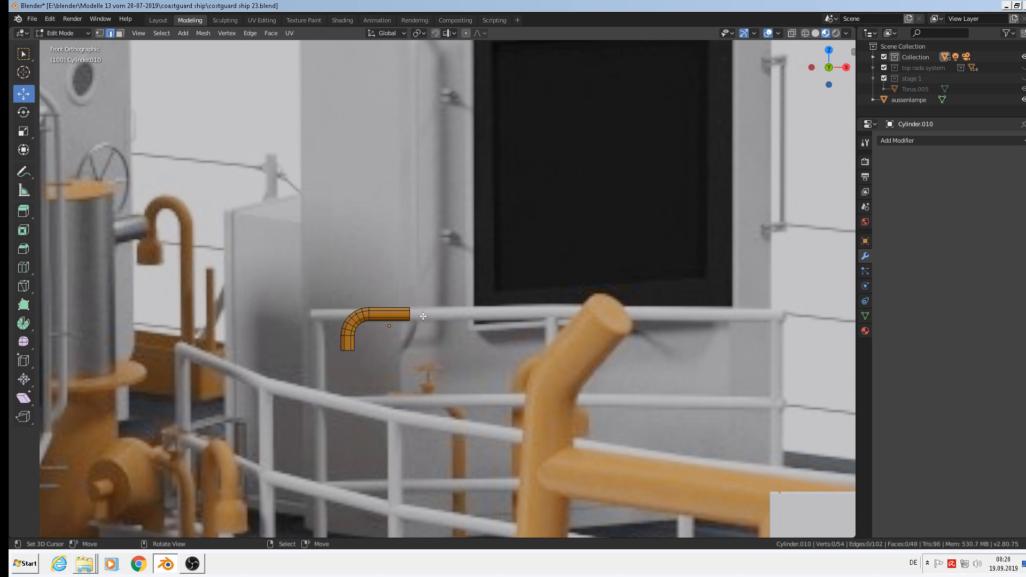
Delete the lower bent leg's faces, leaving the tube's open end ring selected.
scroll(392, 331, "up", 2)
scroll(348, 317, "up", 2)
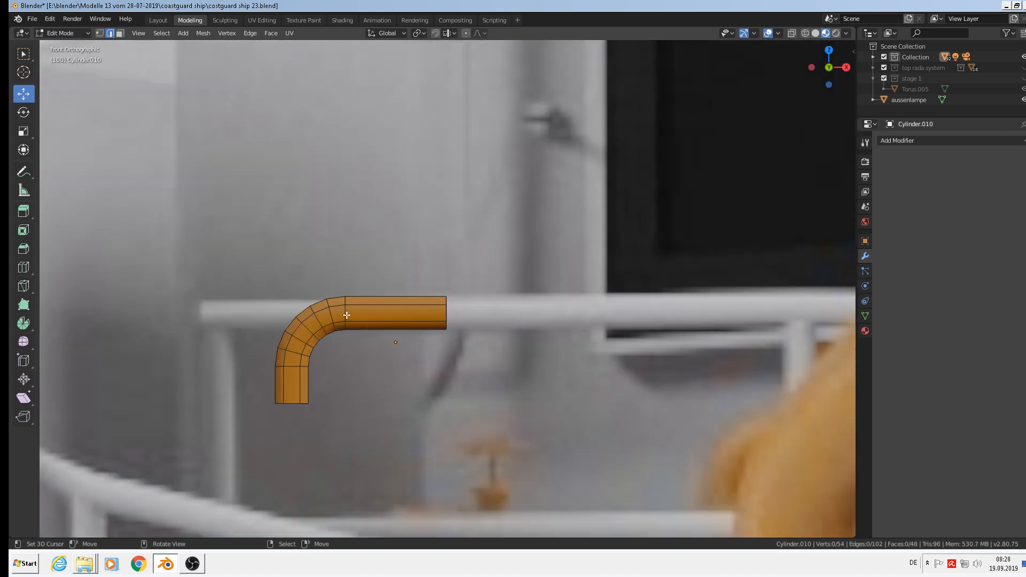
left_click(446, 315, "ctrl")
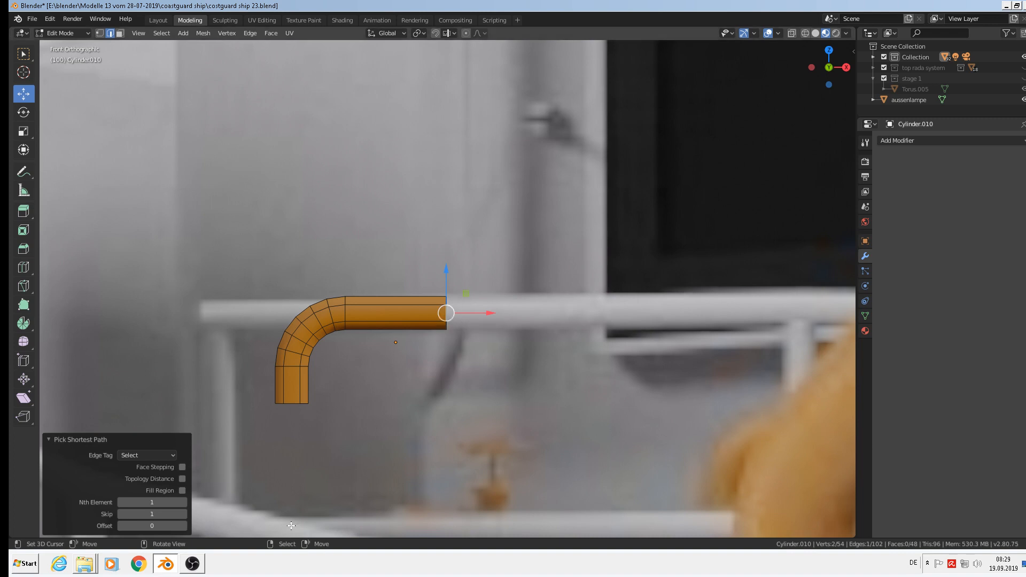
right_click(292, 403, "shift")
right_click(286, 410, "shift")
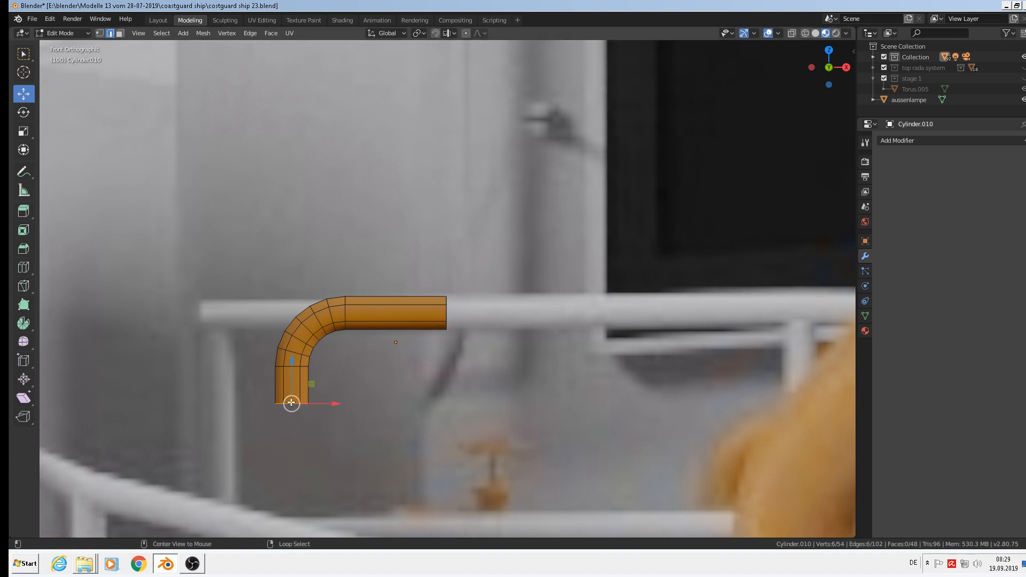
key("ctrl+KP_Add")
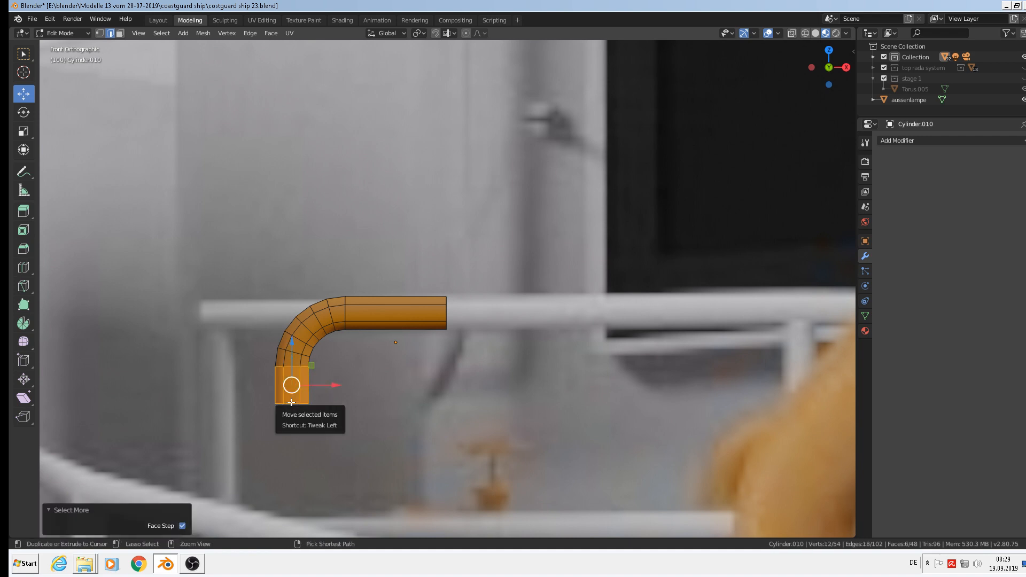
key("ctrl+KP_Add")
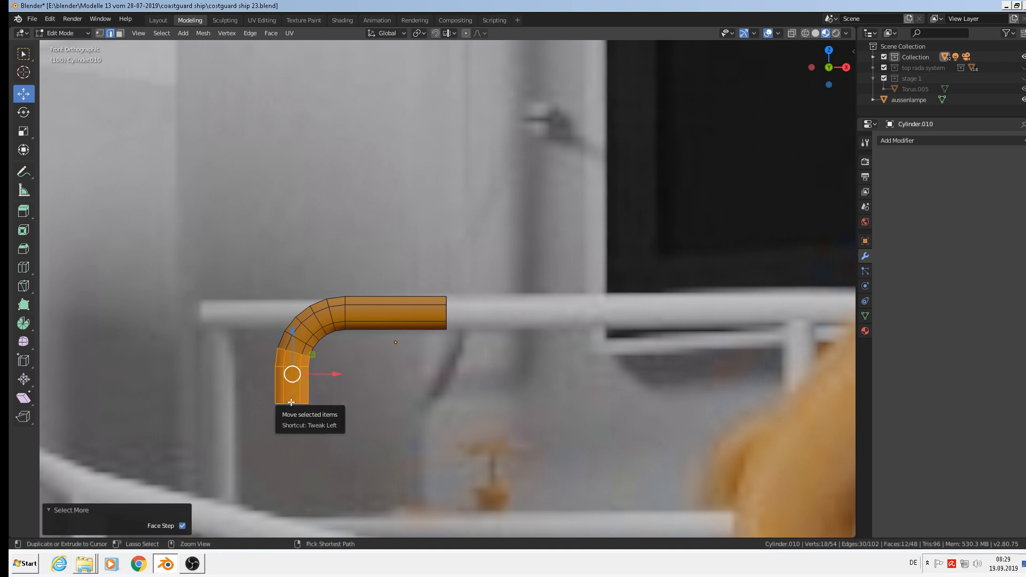
key("x")
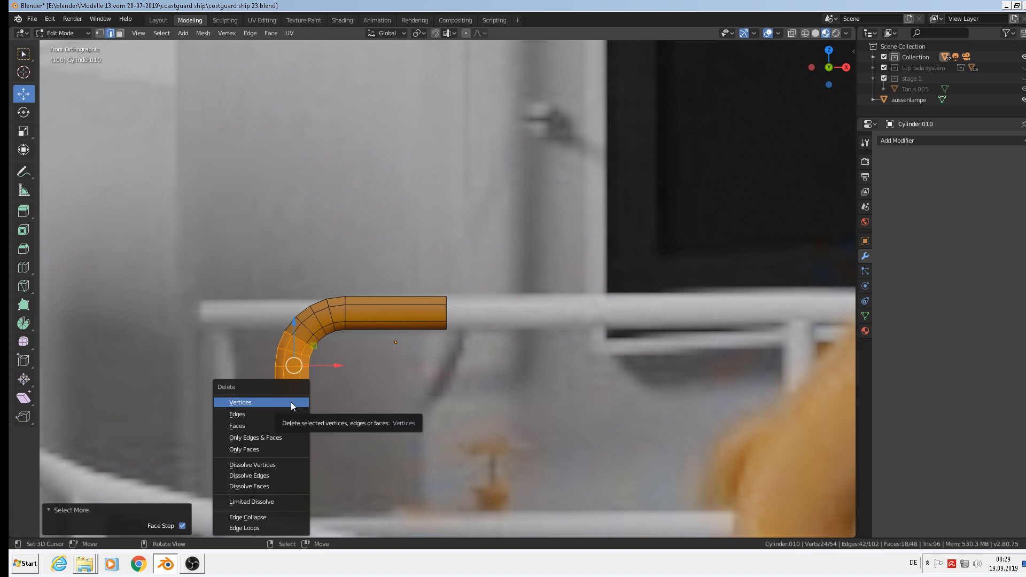
left_click(291, 402)
left_click(307, 329, "alt")
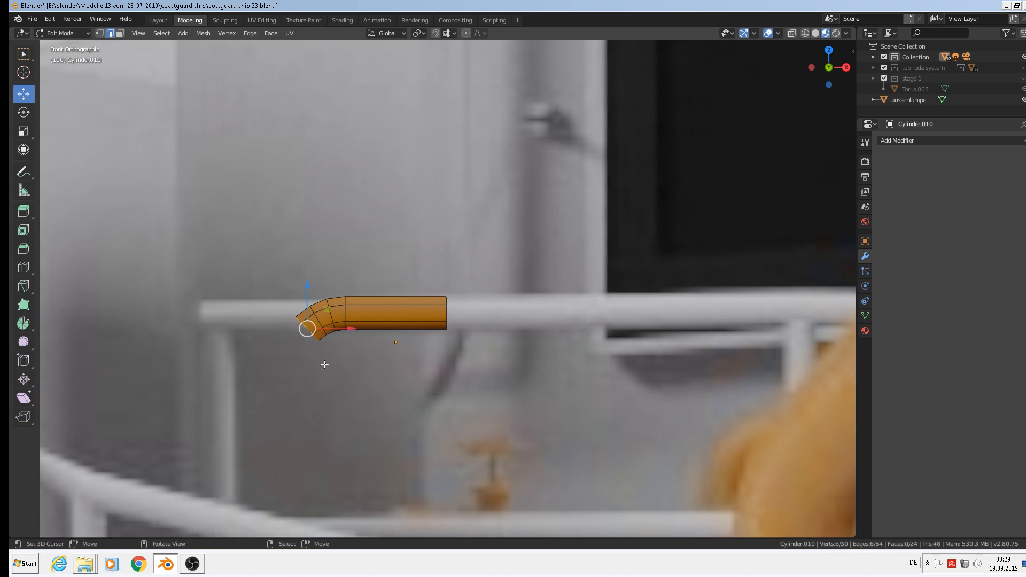
left_click(384, 34)
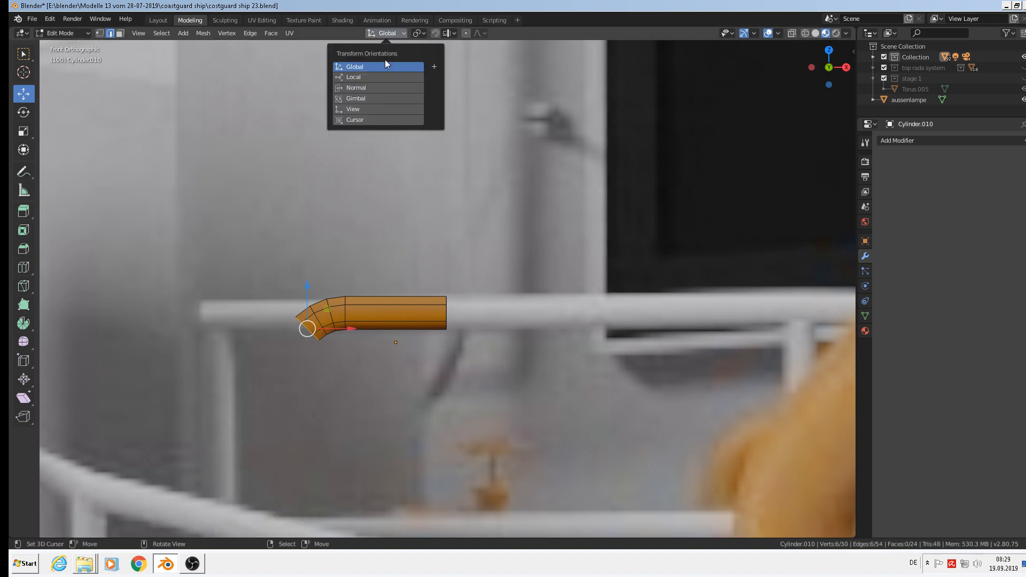
Extrude the end ring in Normal orientation into a new angled section down-left.
left_click(377, 87)
key("e")
right_click(378, 325)
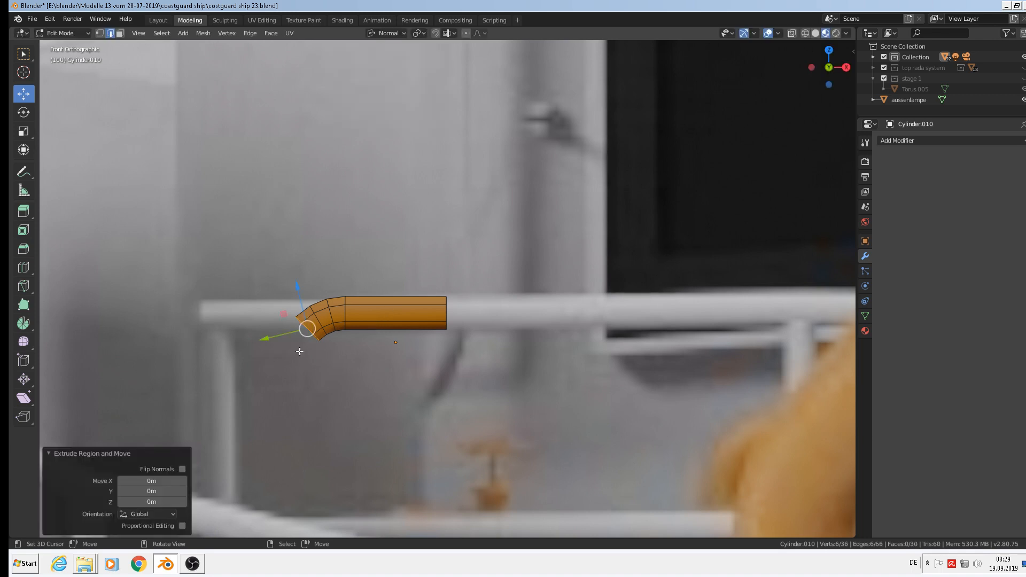
key("g")
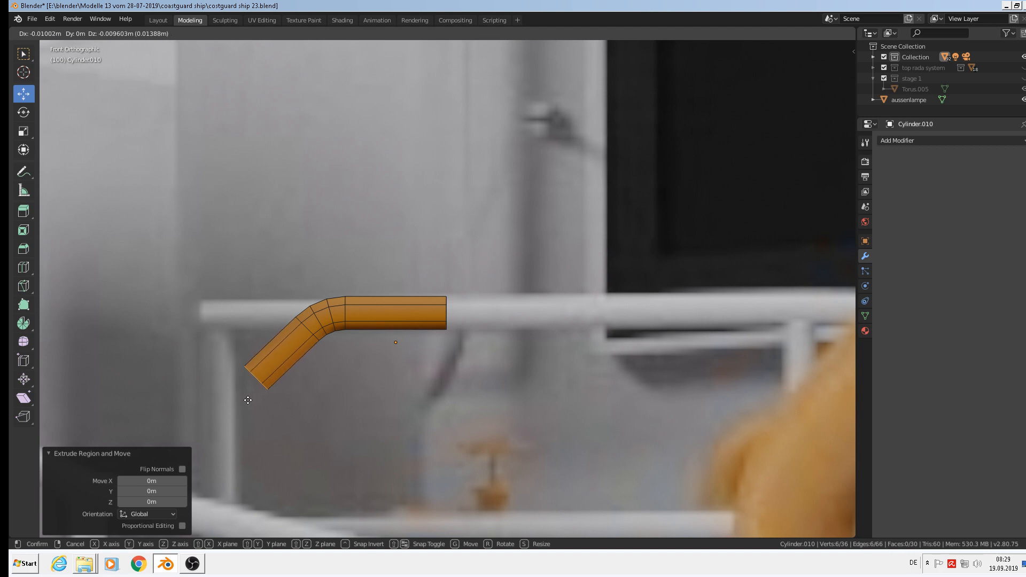
left_click(249, 401)
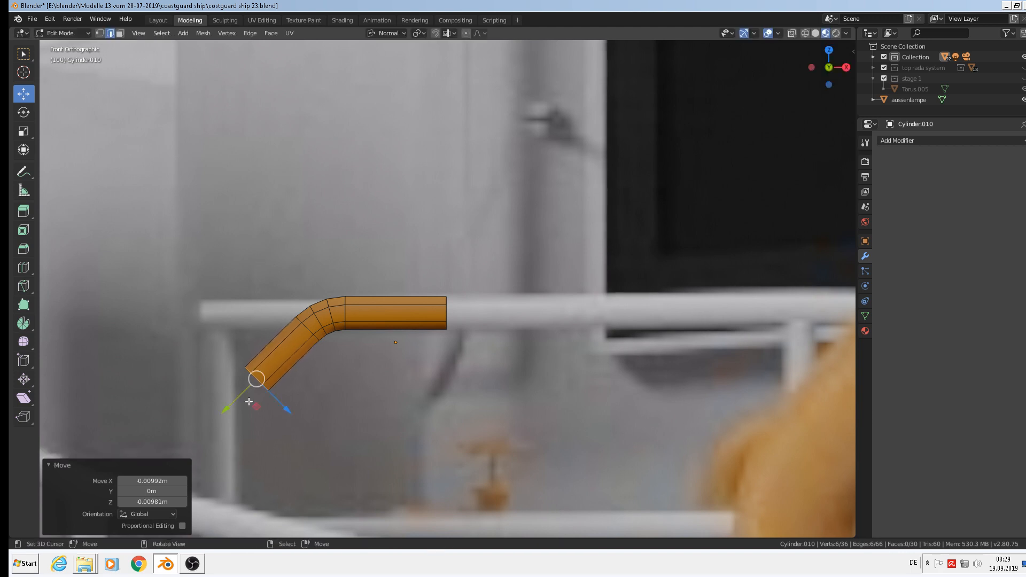
Stretch the pipe's straight right end 0.057 m along X.
right_click(453, 313, "alt")
scroll(548, 392, "down", 3)
middle_click_drag(548, 391, 288, 365, "shift")
left_click_drag(278, 317, 448, 317)
scroll(438, 333, "down", 3)
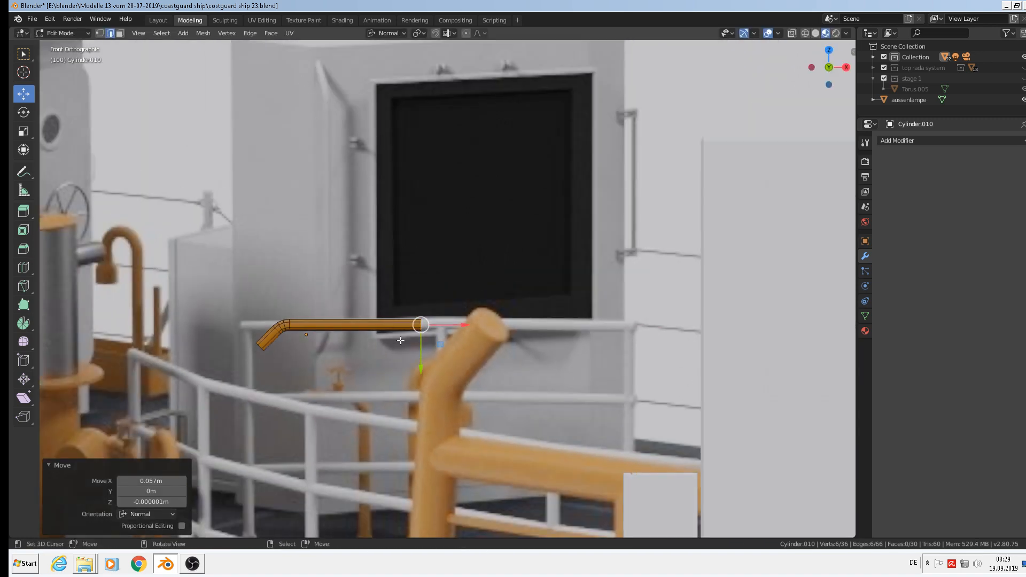
Duplicate the whole pipe in place.
key("a")
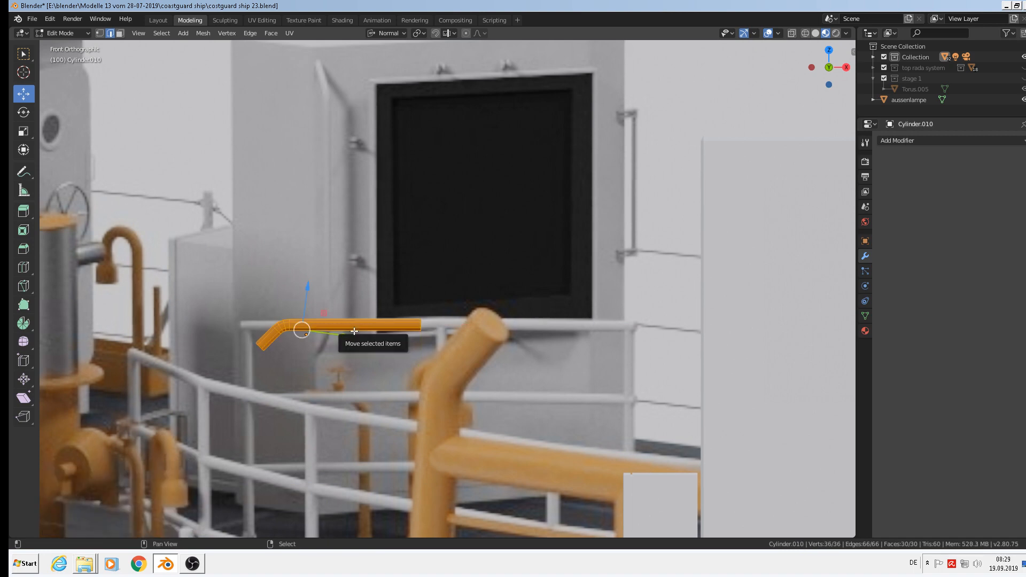
key("shift+d")
right_click(354, 331)
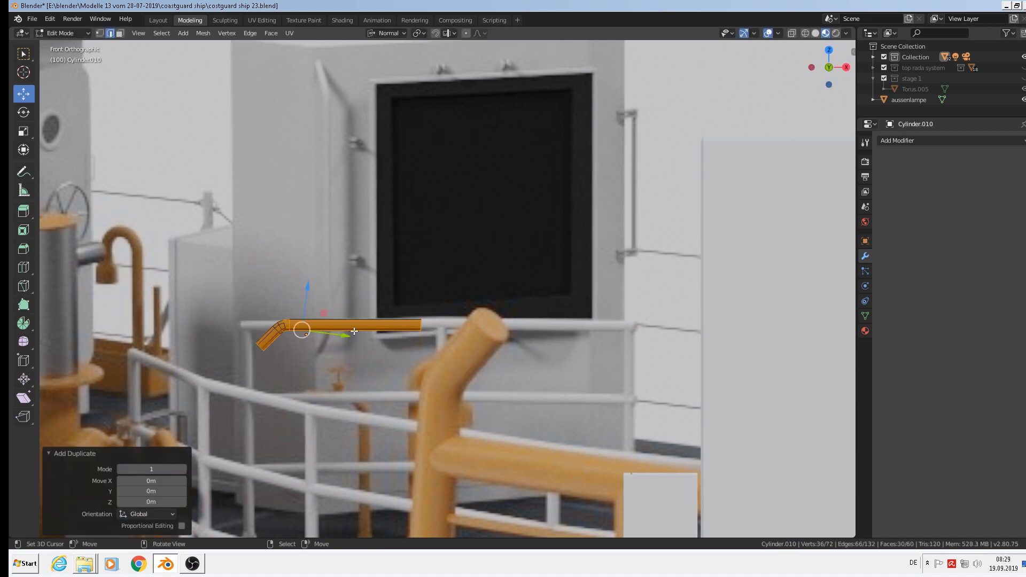
In Global orientation, flip the duplicate 180° about Z and slide it to the right.
left_click(386, 34)
left_click(367, 68)
left_click_drag(344, 337, 540, 338)
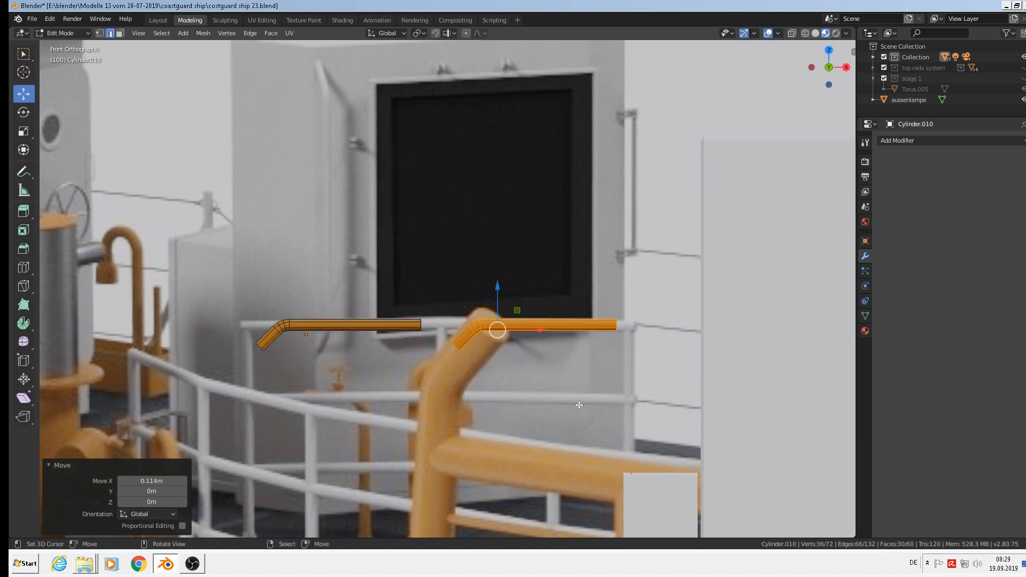
type("rz180")
key("Return")
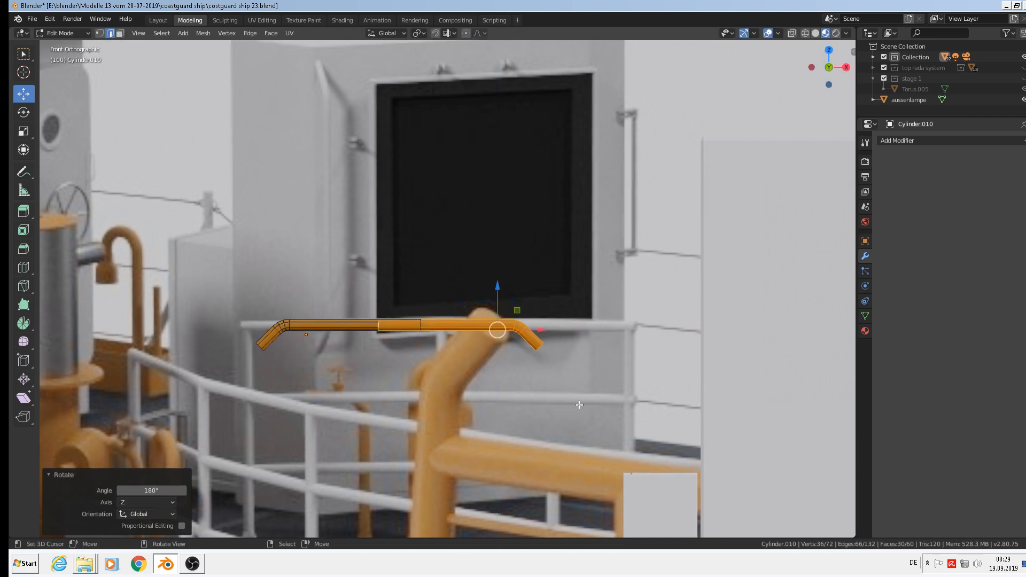
left_click_drag(535, 327, 575, 335)
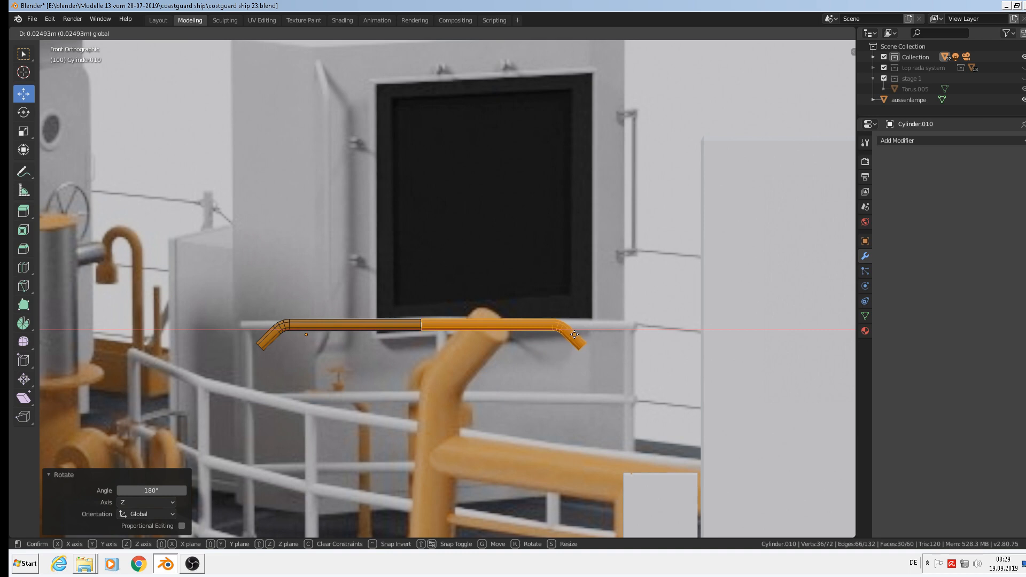
left_click_drag(574, 334, 678, 346)
Bridge the two pipes' facing end loops with Bridge Edge Loops.
scroll(577, 347, "up", 3)
left_click(496, 308, "alt")
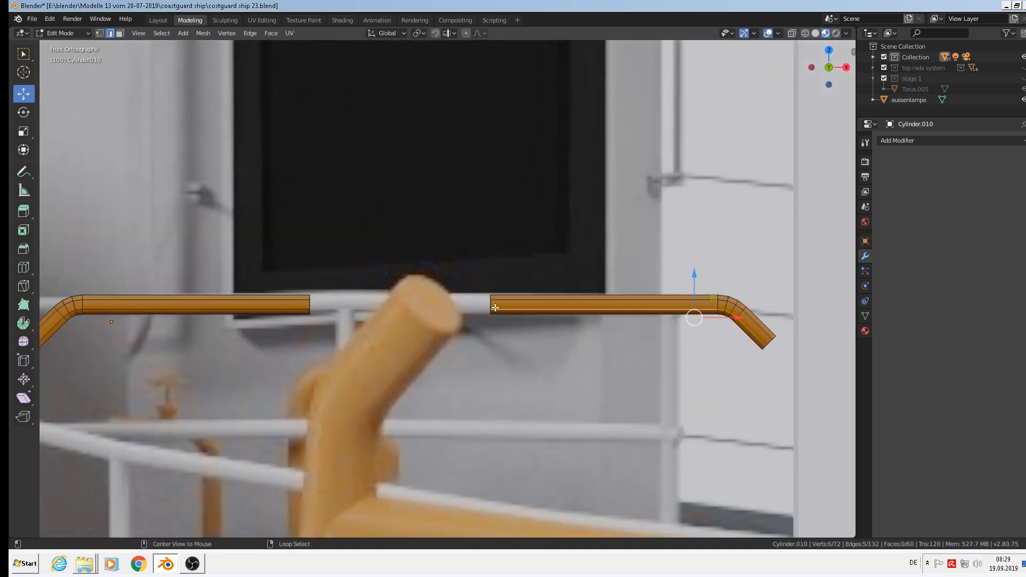
left_click(492, 305, "alt")
left_click(309, 304, "alt+shift")
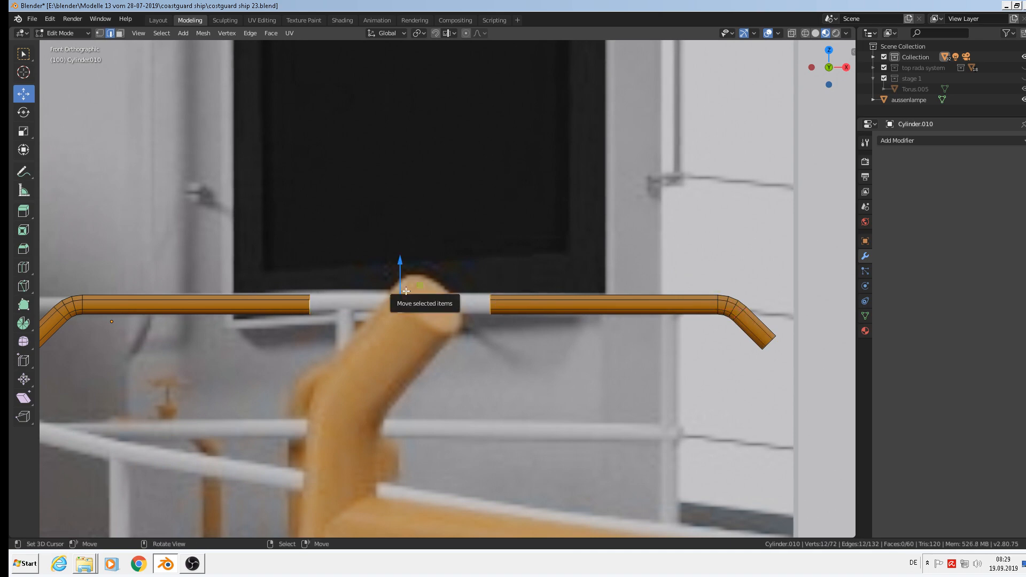
key("F2")
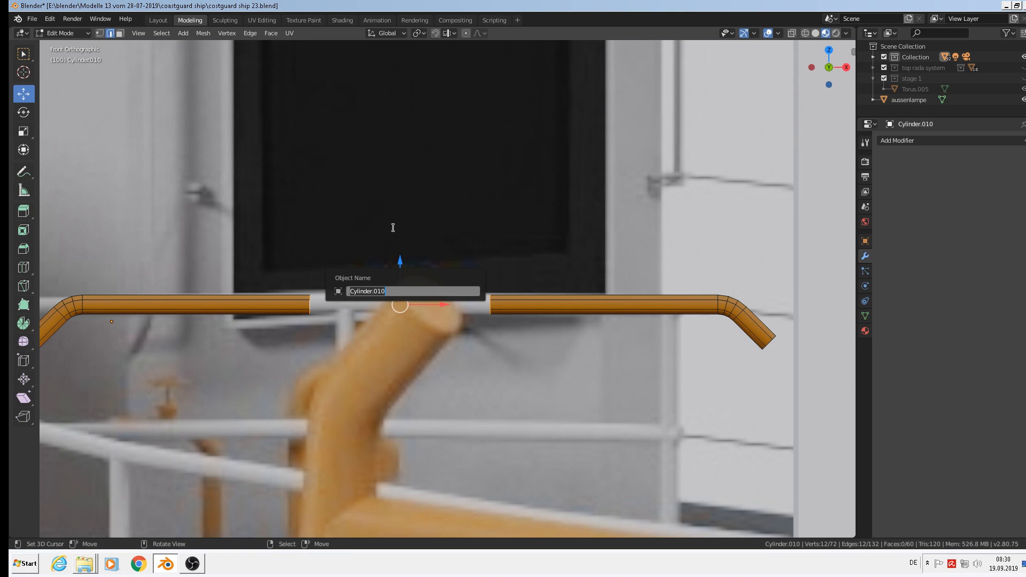
key("Escape")
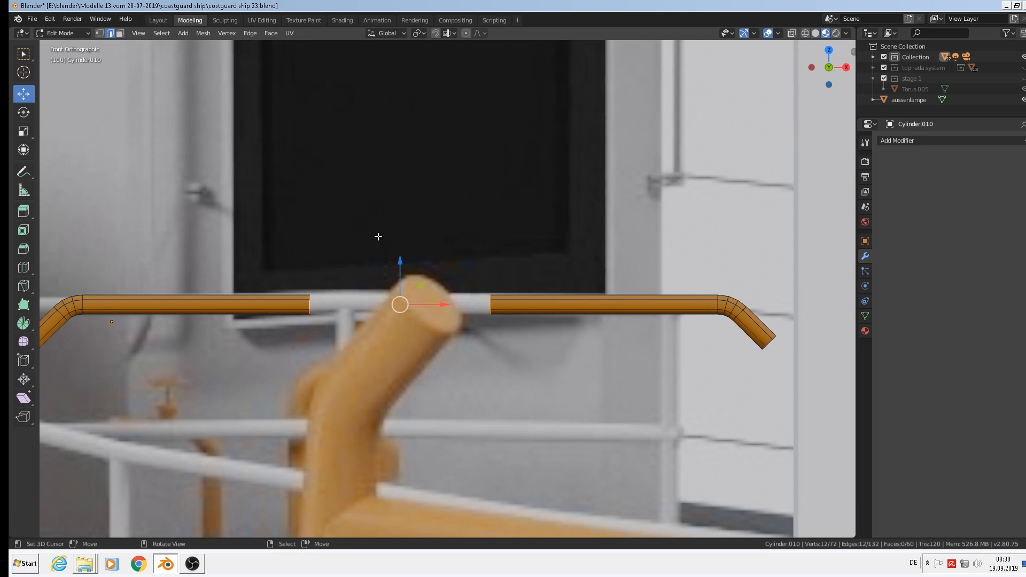
key("F3")
type("bridg")
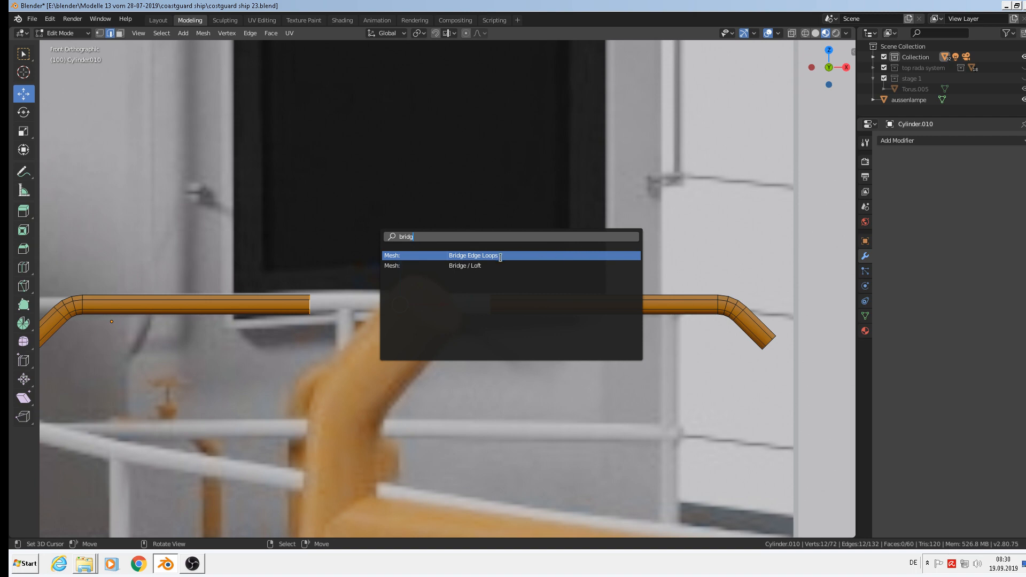
key("Return")
Dissolve the two leftover seam loops and return to Object Mode.
left_click(495, 313, "alt")
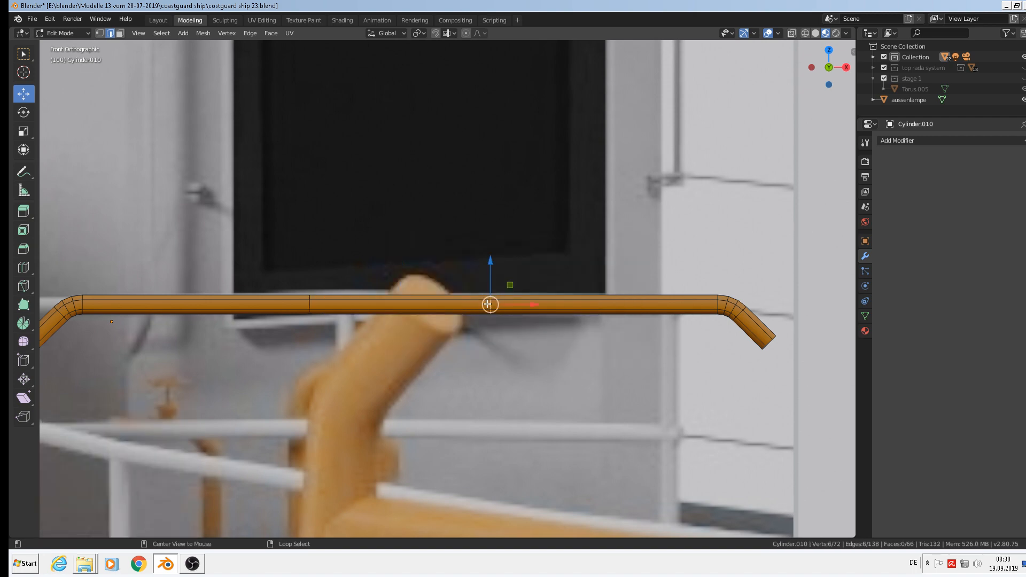
key("x")
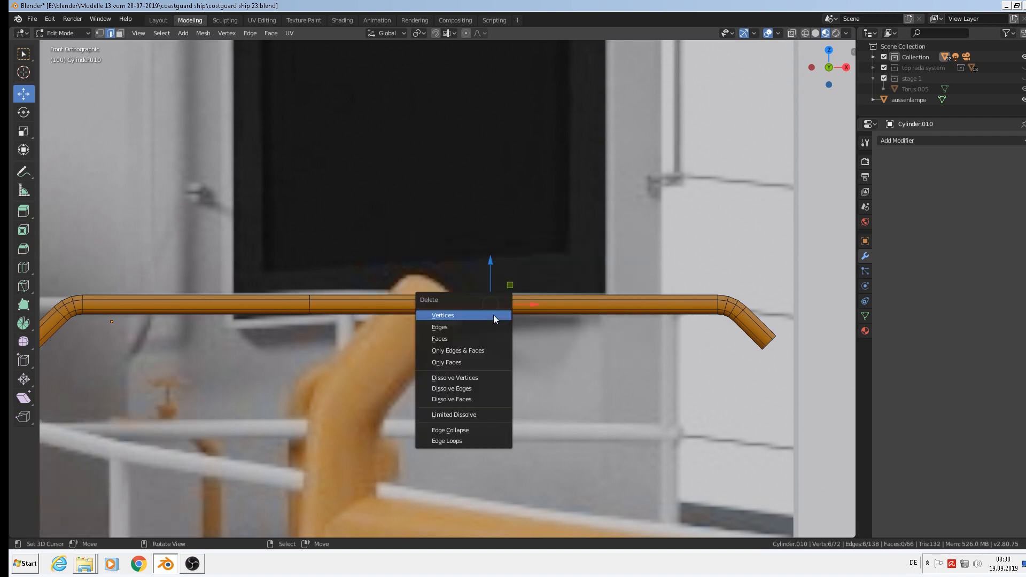
left_click(476, 390)
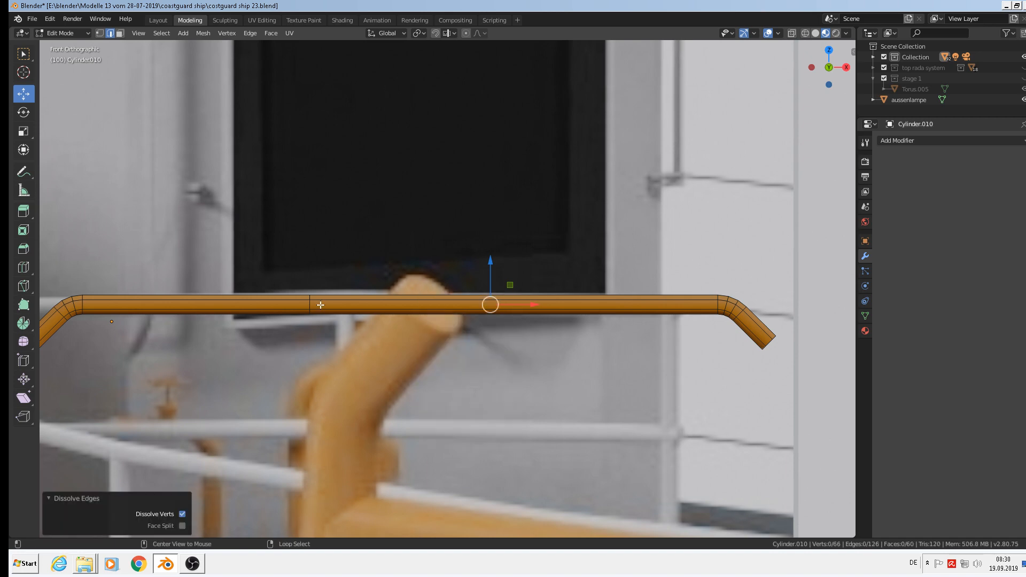
left_click(311, 304, "alt")
key("x")
left_click(311, 303)
key("Tab")
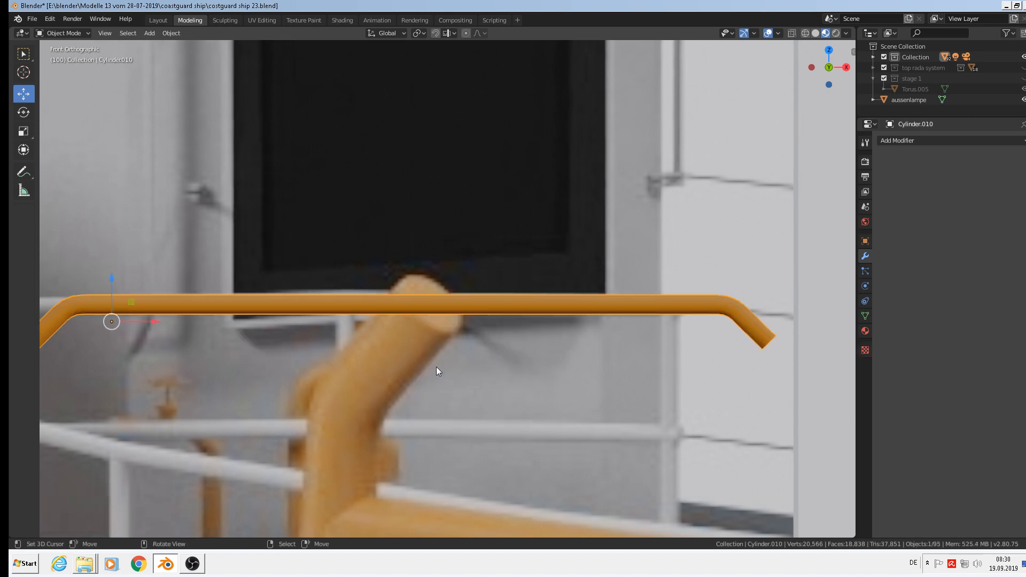
scroll(436, 367, "down", 4)
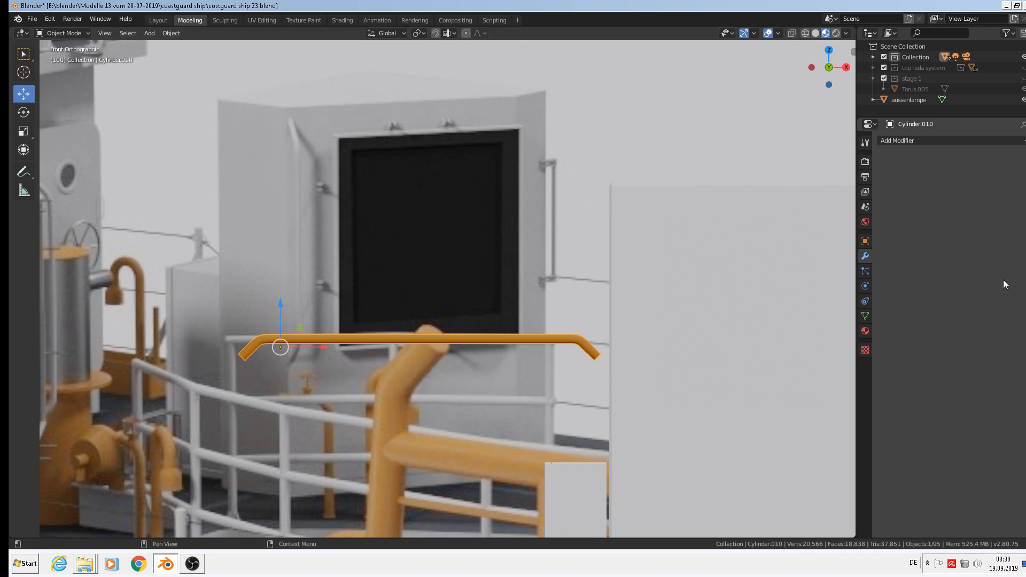
Replace the rail's yellow metall material with white metal via the material search.
left_click(865, 332)
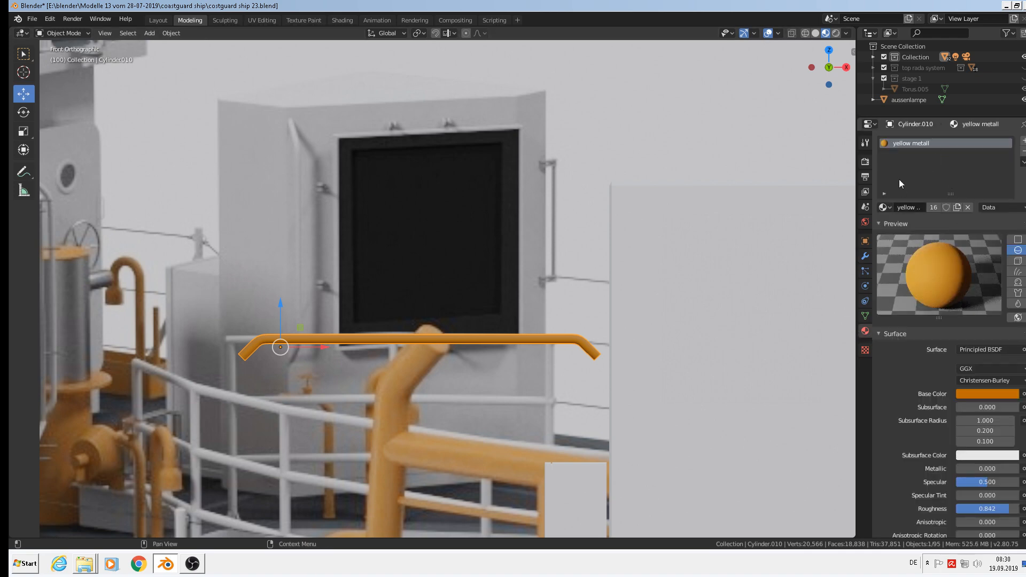
left_click(884, 207)
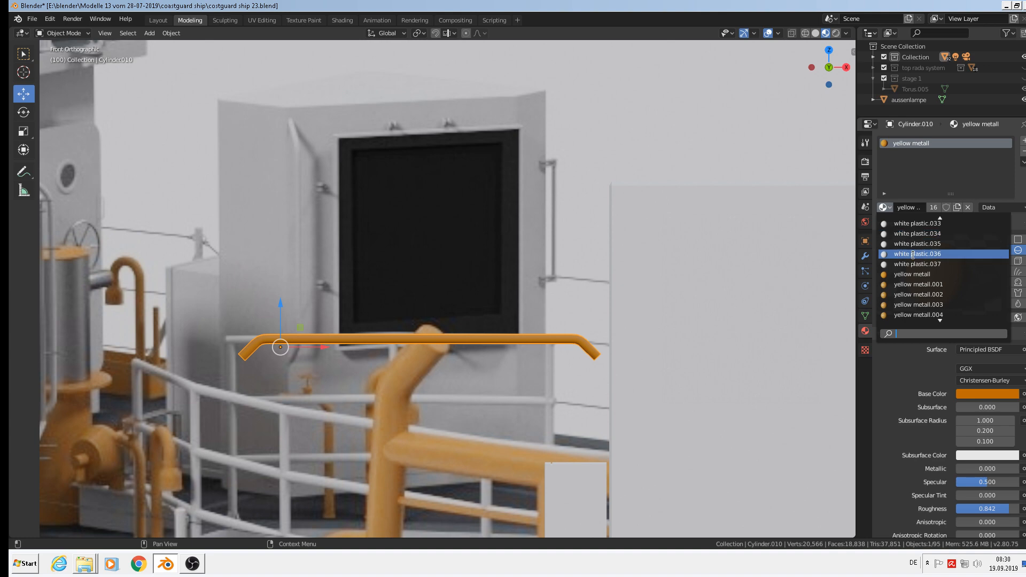
type("whi")
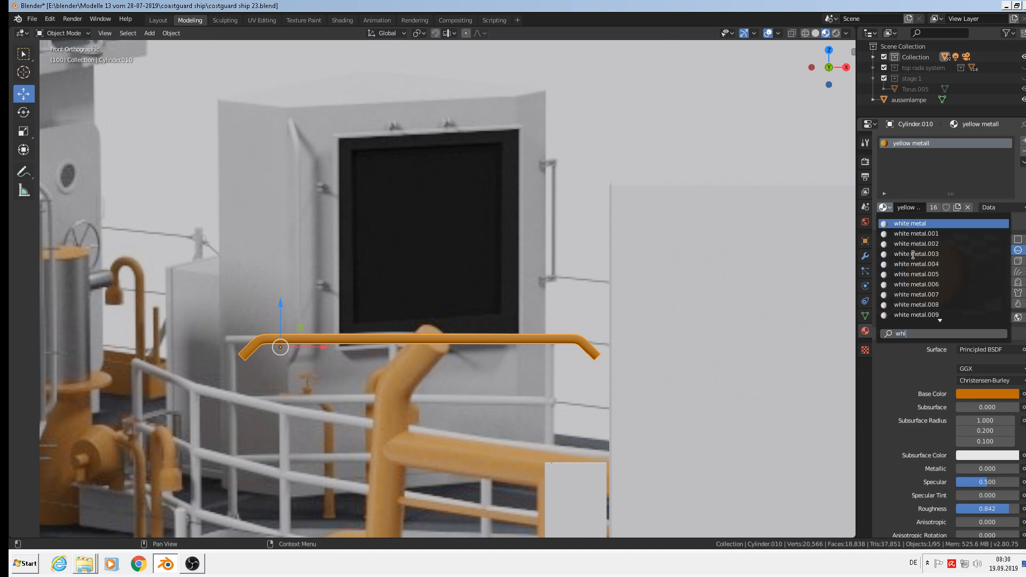
left_click(910, 223)
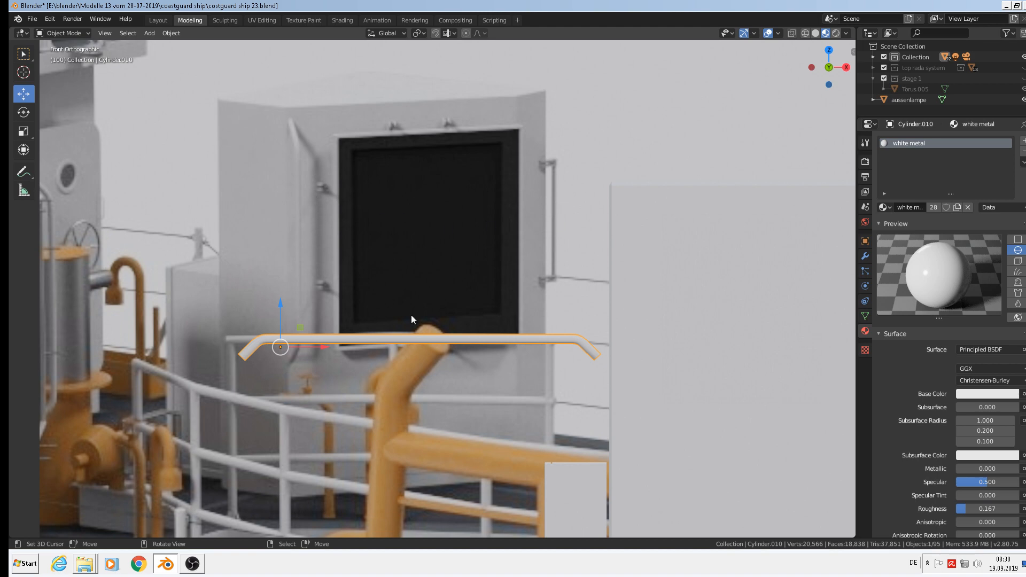
scroll(412, 315, "down", 5)
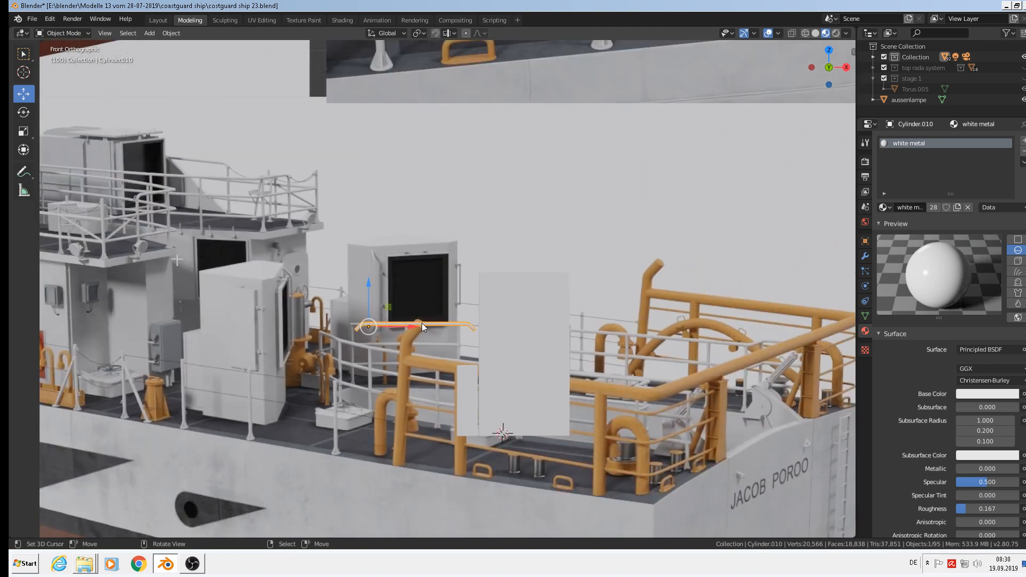
Stand the rail upright with ry90 and move it along X and Y against the cabin wall.
type("r")
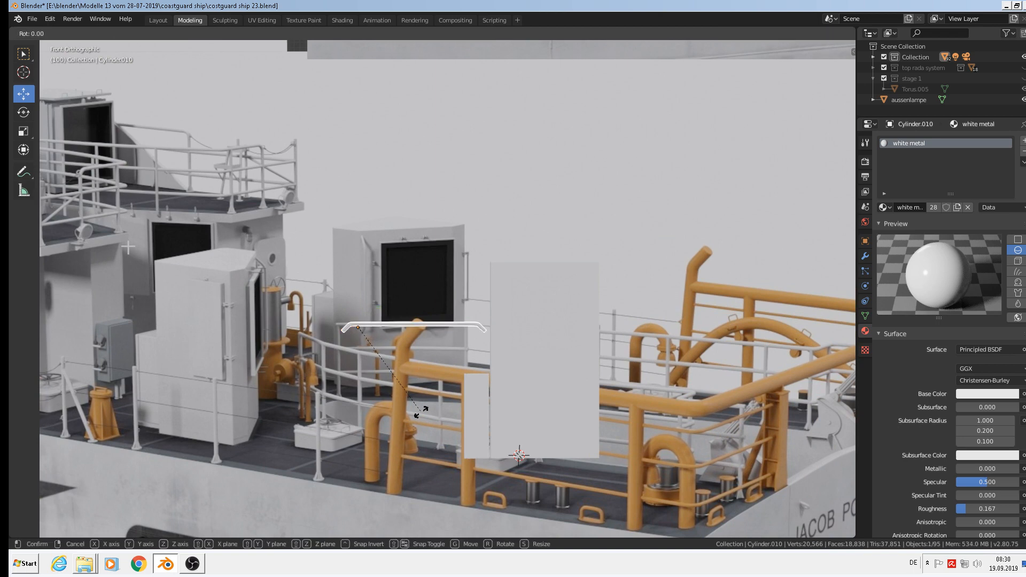
type("y90")
key("Return")
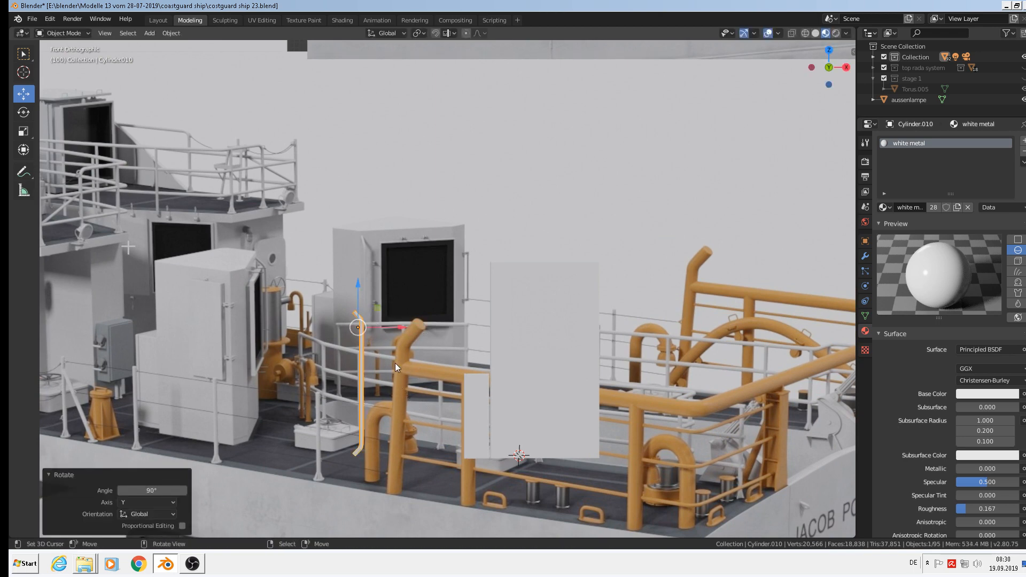
key("g")
key("x")
left_click(619, 337)
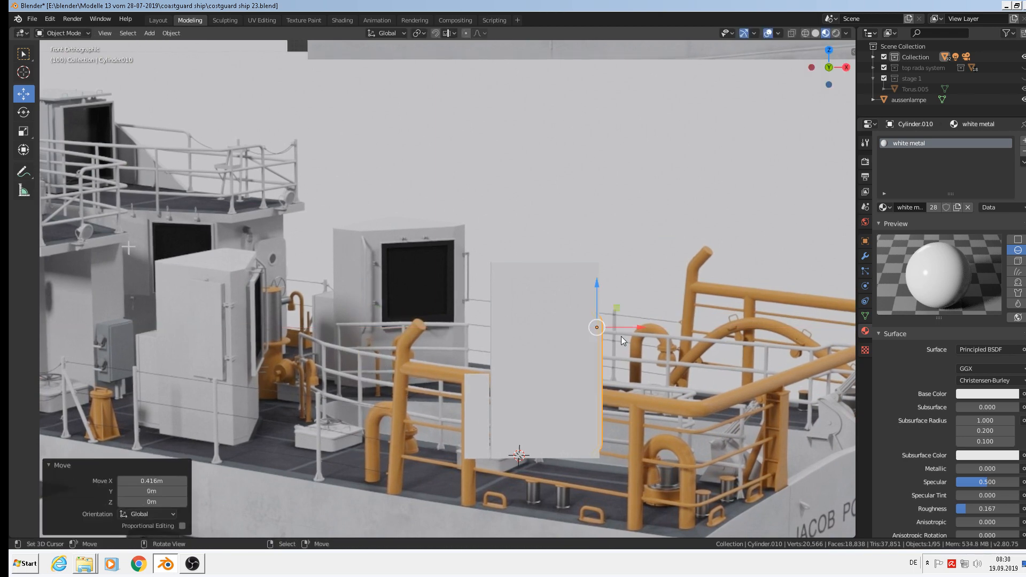
middle_click_drag(621, 336, 521, 374)
key("g")
key("y")
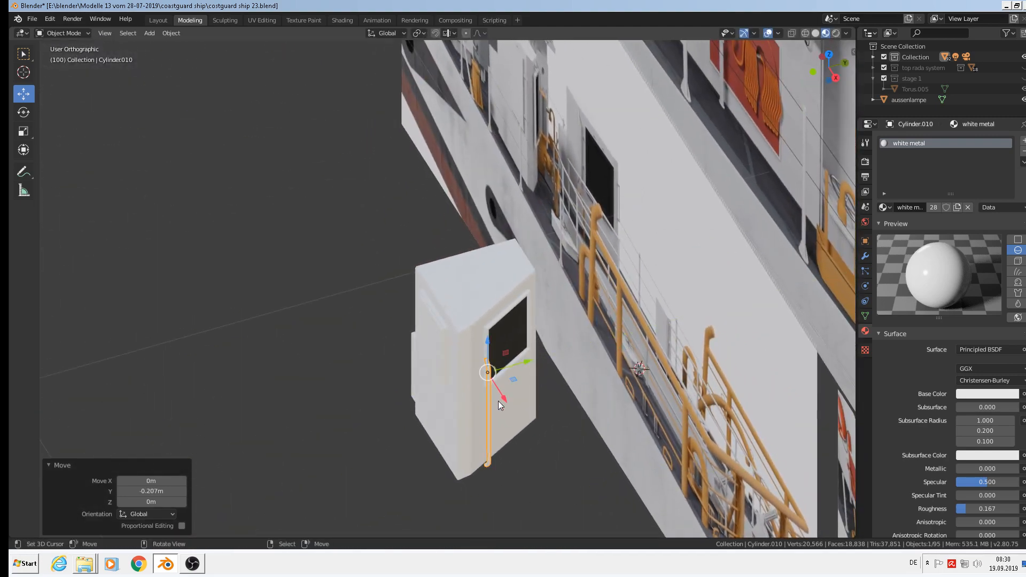
left_click(494, 372)
From top view, nudge the rail along X and Y beside the window.
key("g")
key("x")
left_click(486, 381)
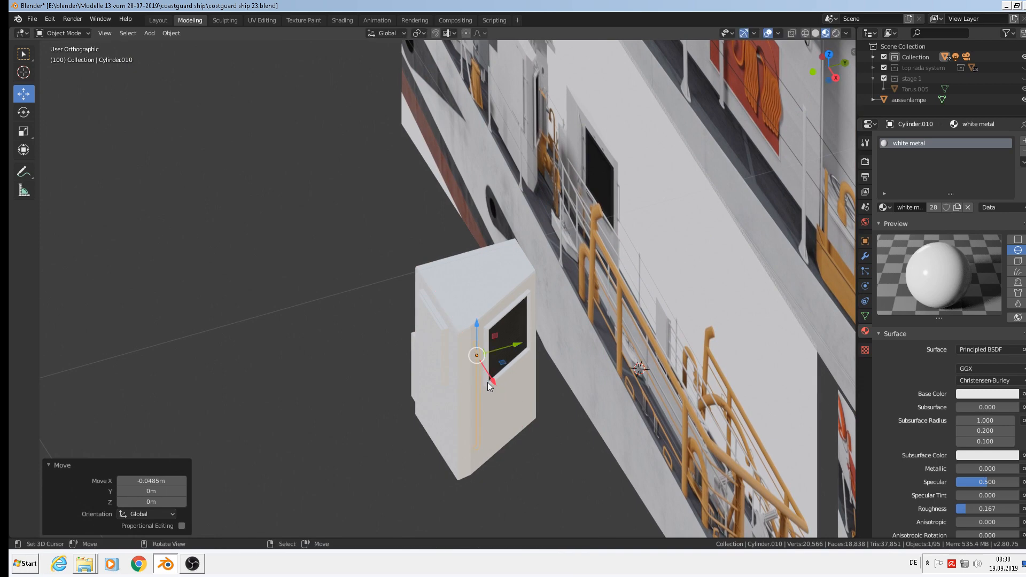
key("KP_7")
scroll(513, 410, "up", 3)
key("g")
key("x")
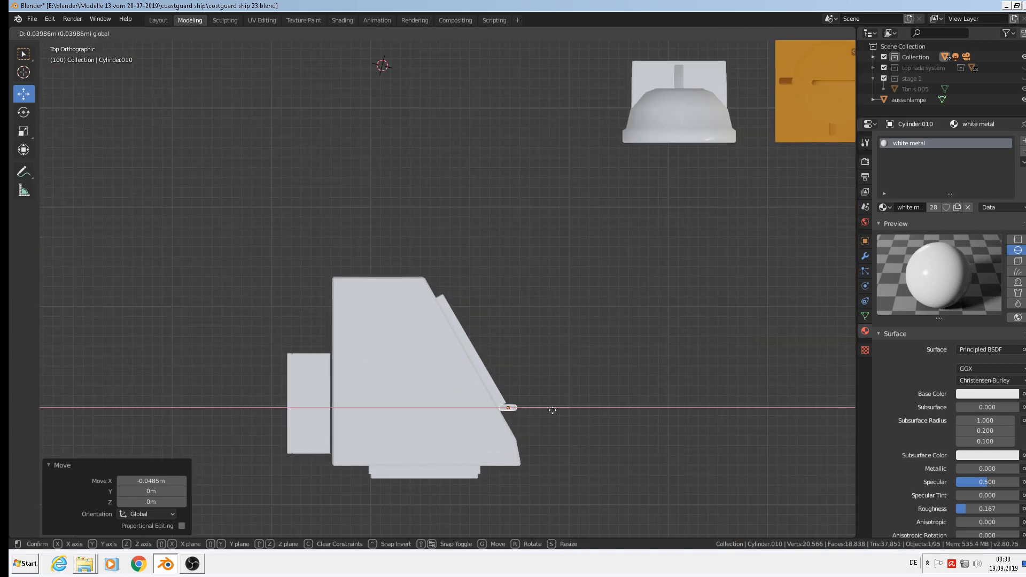
left_click(508, 409)
key("g")
key("y")
left_click_drag(509, 380, 509, 380)
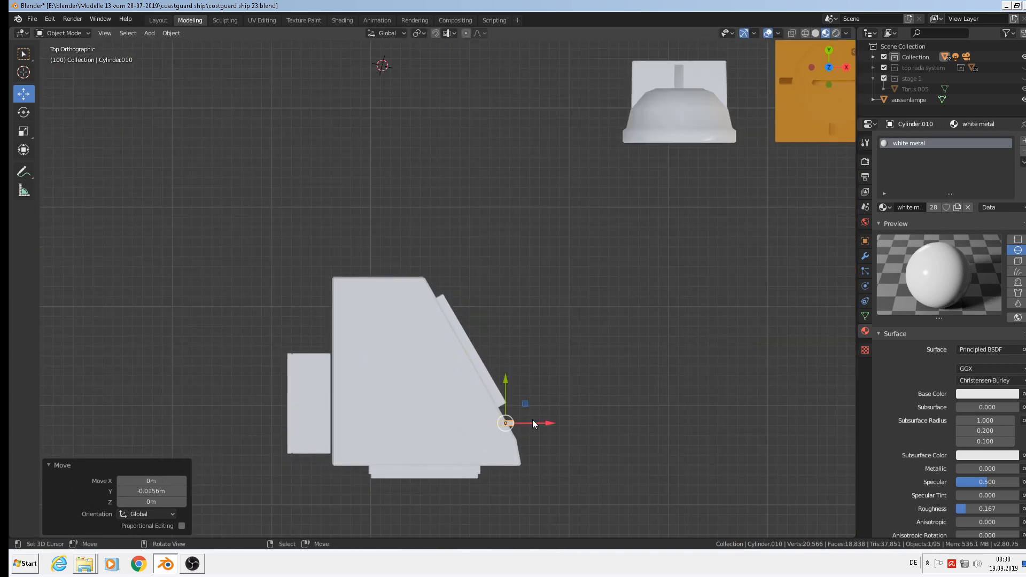
left_click_drag(535, 422, 538, 424)
scroll(538, 426, "up", 5)
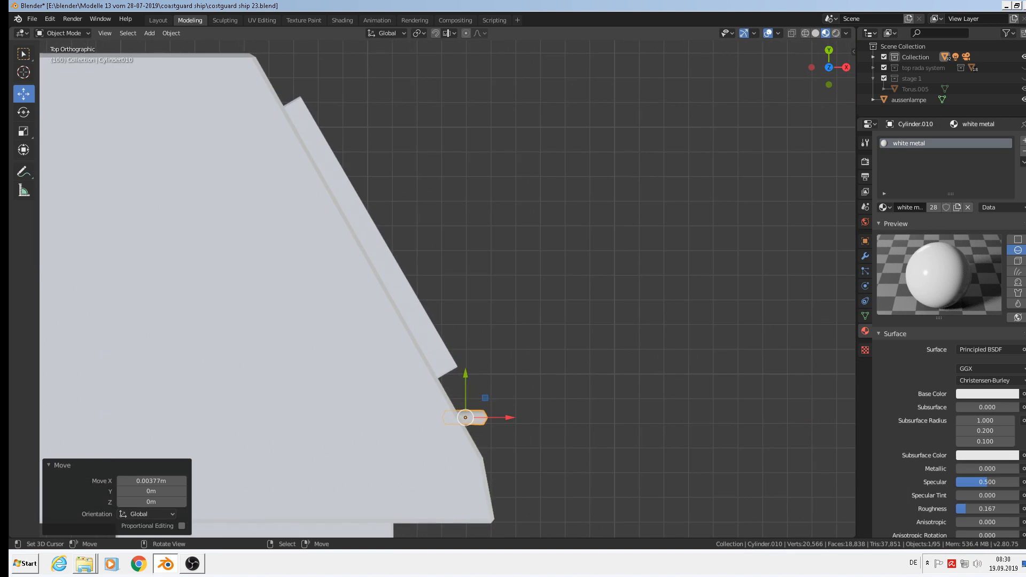
Rotate the rail -27.2° to follow the slanted face and raise it along Z.
key("r")
left_click(538, 412)
middle_click_drag(538, 412, 441, 341)
scroll(441, 341, "down", 4)
left_click_drag(452, 263, 448, 214)
left_click_drag(474, 261, 475, 262)
middle_click_drag(476, 259, 445, 291)
middle_click_drag(507, 286, 505, 309)
scroll(550, 249, "down", 5)
scroll(493, 266, "up", 1)
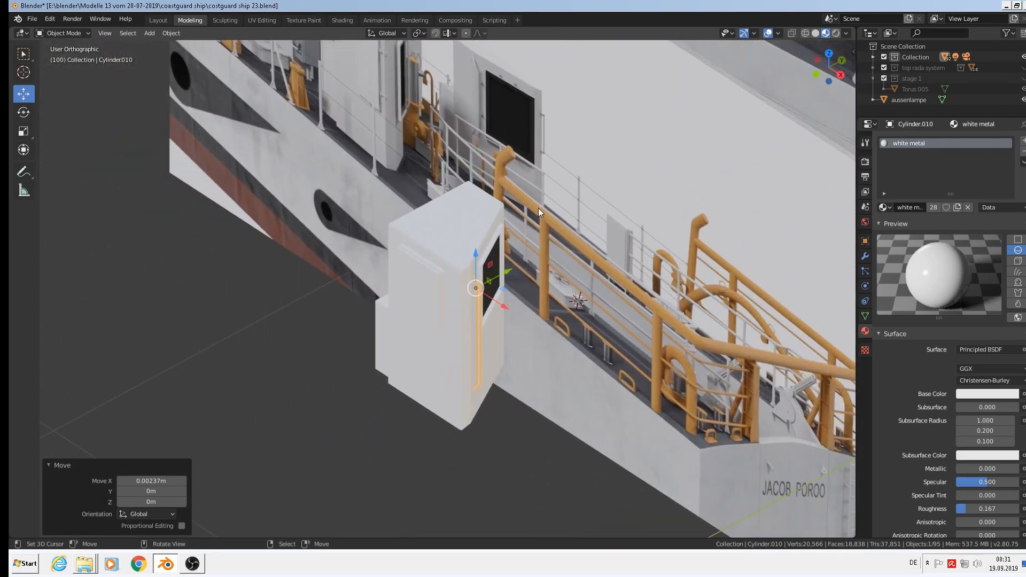
scroll(537, 206, "up", 1)
middle_click_drag(509, 274, 473, 272)
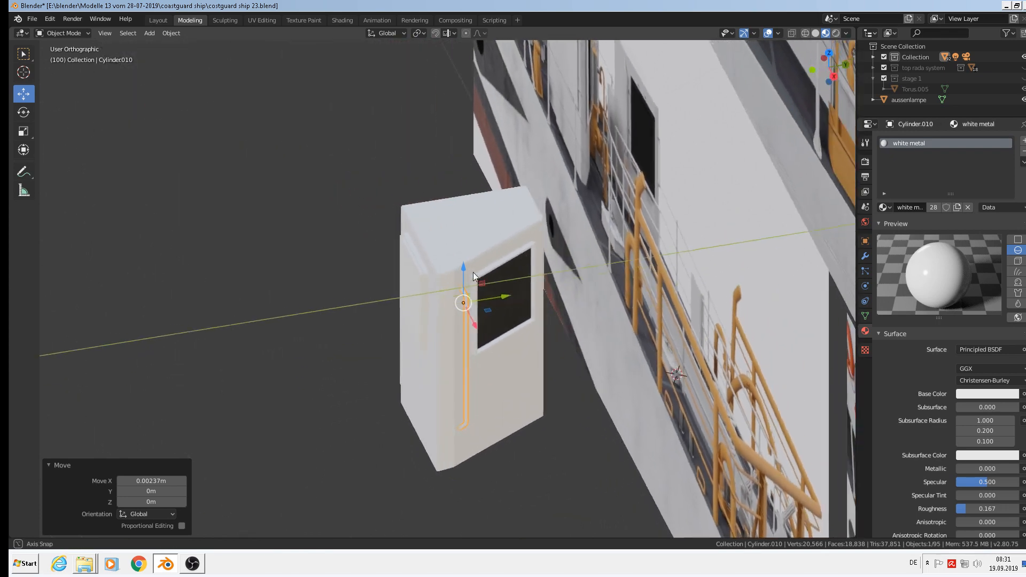
scroll(501, 284, "up", 3)
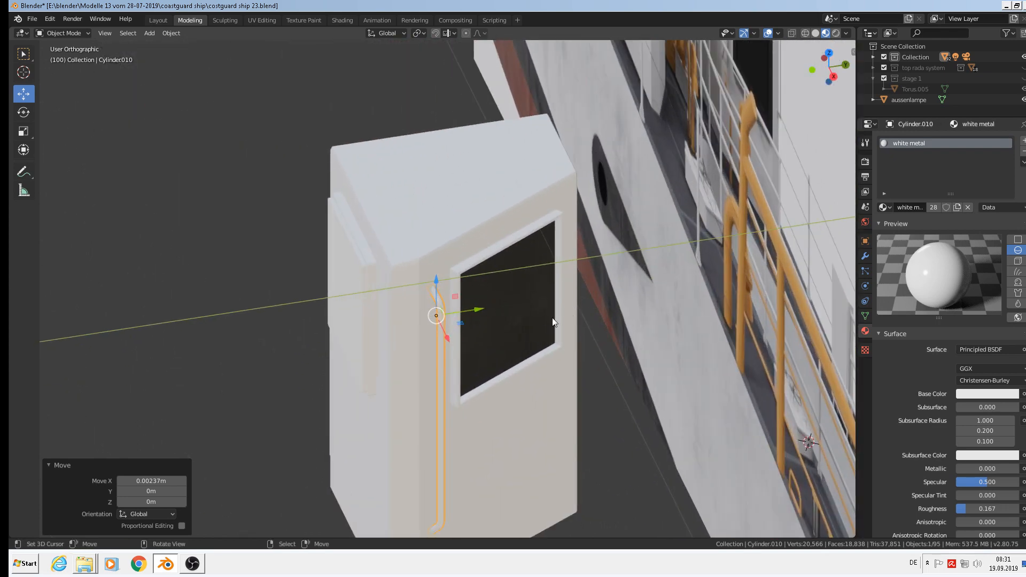
Duplicate the grab rail, place the copy on the window's far side, and scale it to 0.78.
key("shift+d")
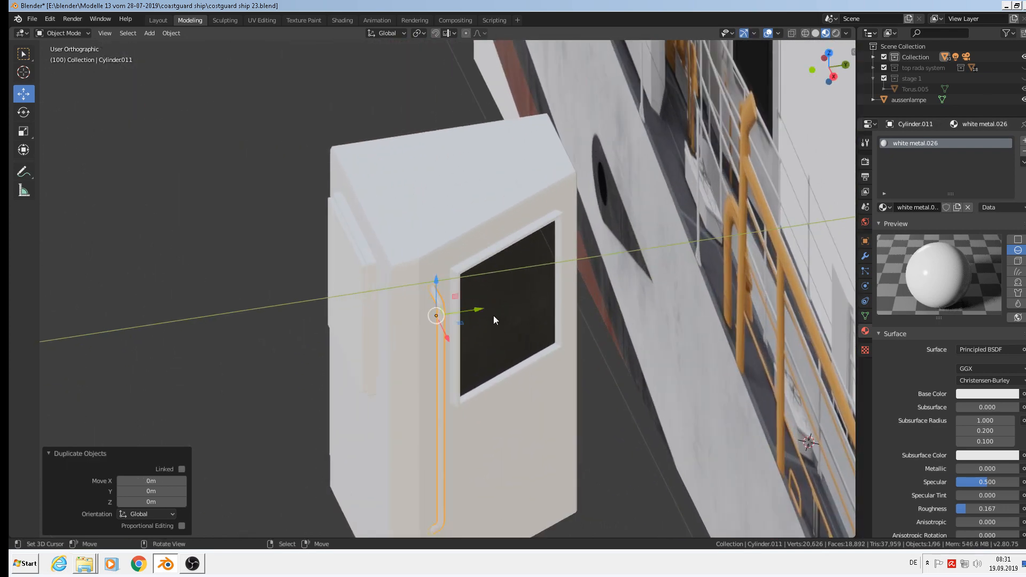
left_click(582, 275)
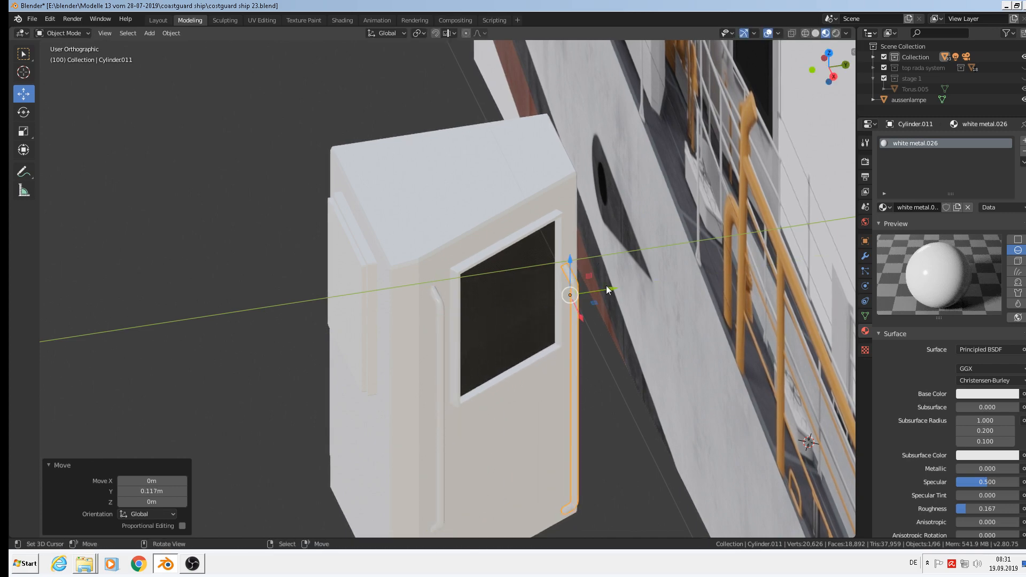
key("s")
left_click(618, 327)
scroll(605, 379, "up", 2)
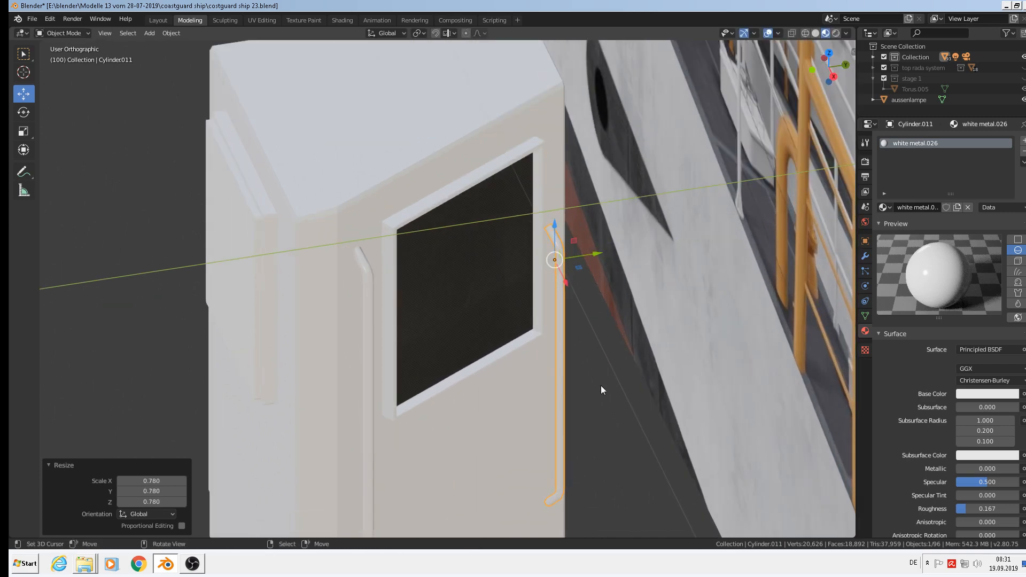
In Edit Mode, move the copy's bottom loop straight up along Z to shorten the pipe.
key("Tab")
middle_click_drag(593, 446, 606, 367, "shift")
left_click(565, 413, "alt")
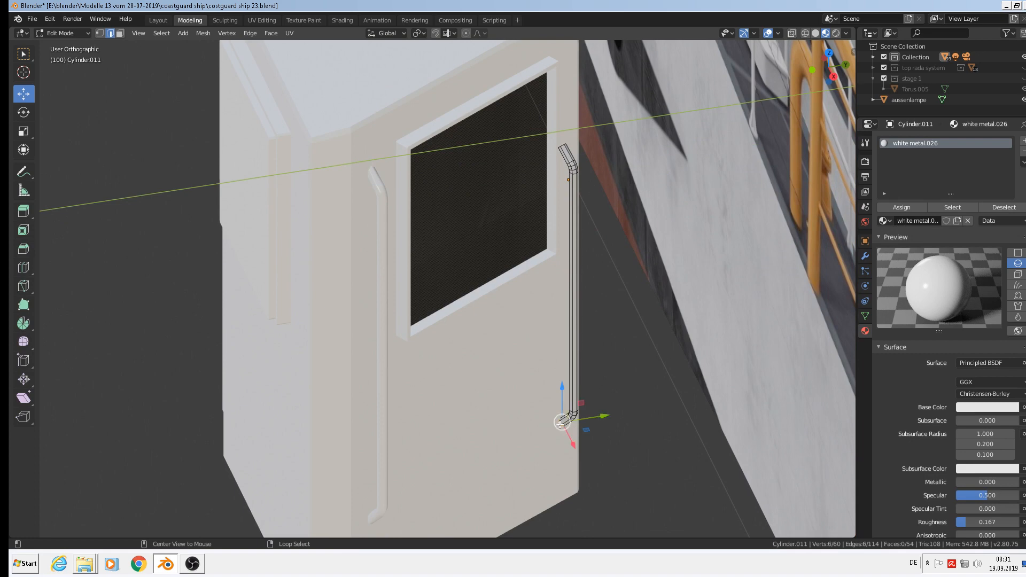
key("ctrl+KP_Add")
key("ctrl+KP_Add")
key("ctrl+KP_Add")
key("ctrl+KP_Add")
key("ctrl+KP_Add")
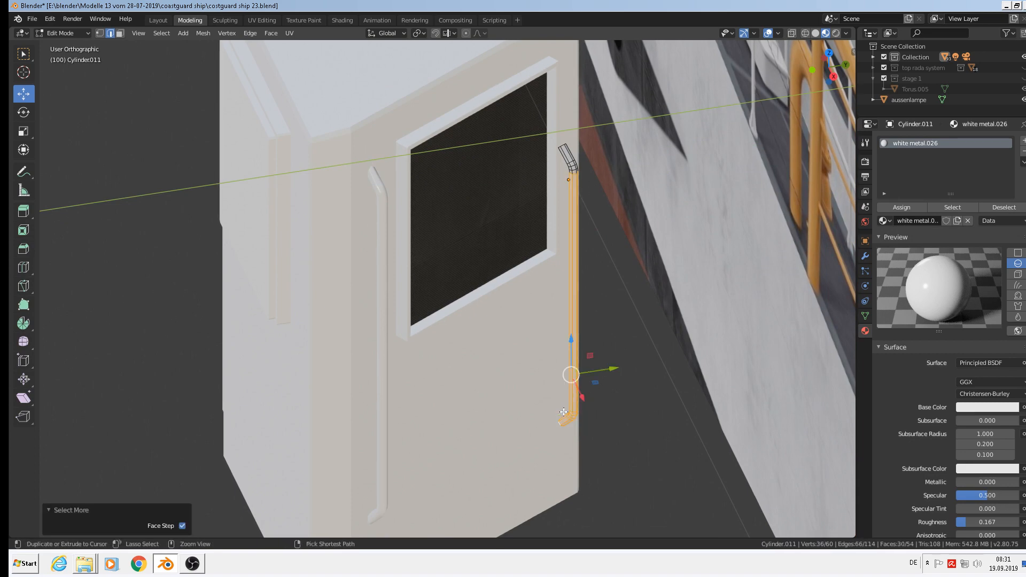
key("ctrl+KP_Subtract")
key("ctrl+KP_Subtract")
key("ctrl+KP_Subtract")
key("ctrl+KP_Subtract")
key("ctrl+KP_Subtract")
key("g")
key("z")
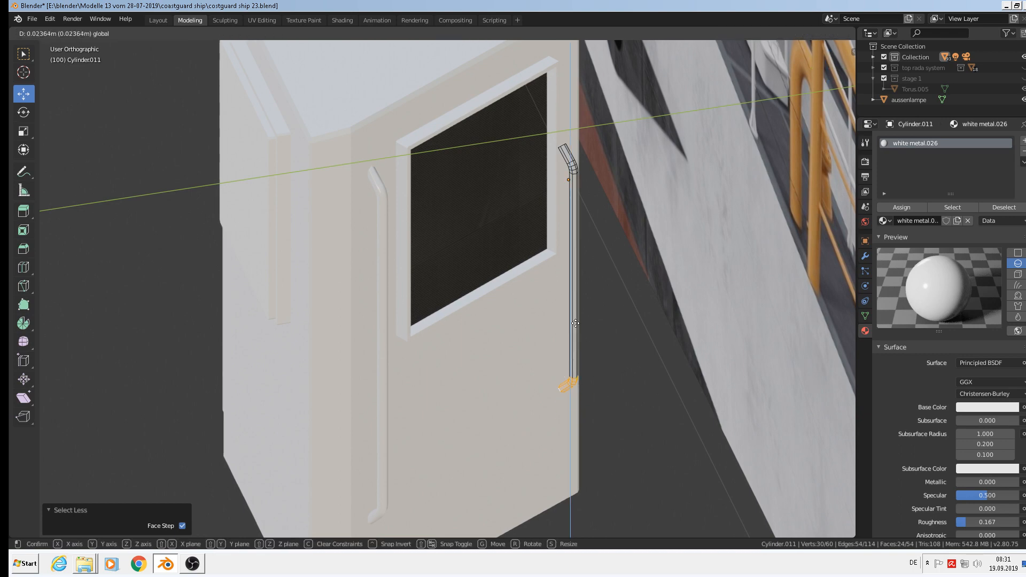
left_click(586, 291)
key("Tab")
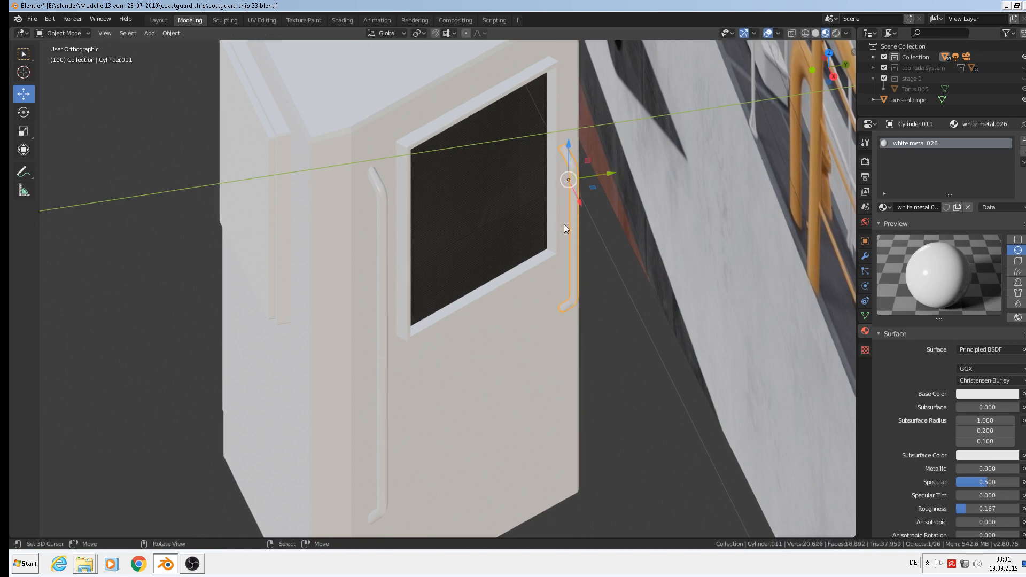
In top view, reposition the short pipe along X and Y and rotate it -2.24°.
middle_click_drag(565, 229, 546, 123)
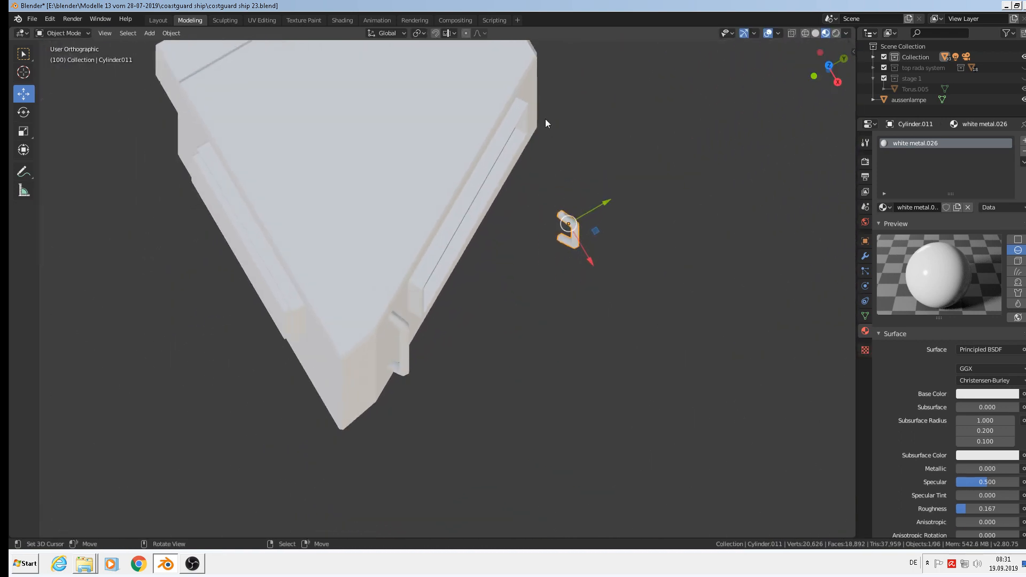
key("KP_7")
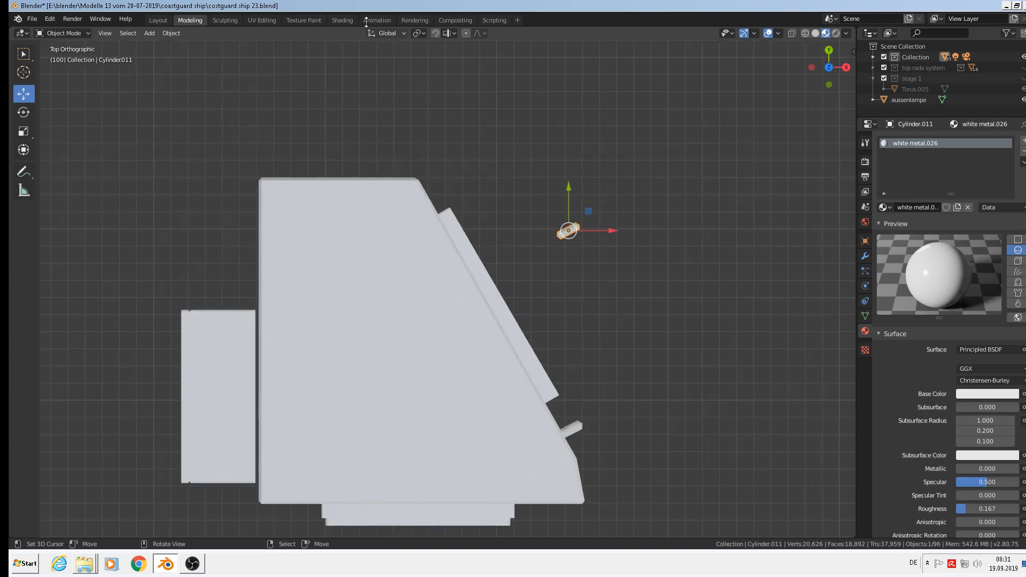
key("g")
key("x")
left_click(438, 213)
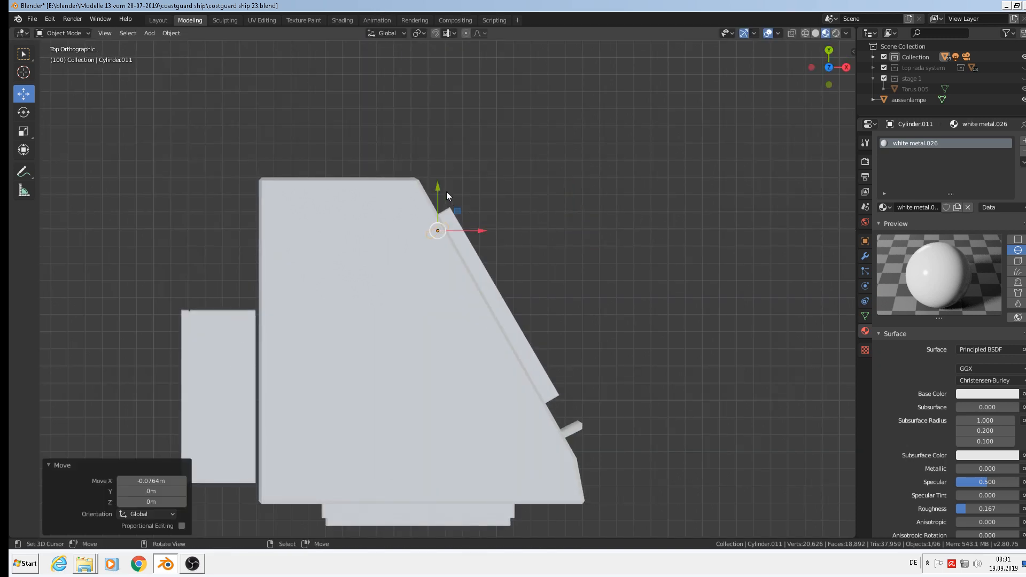
key("g")
key("y")
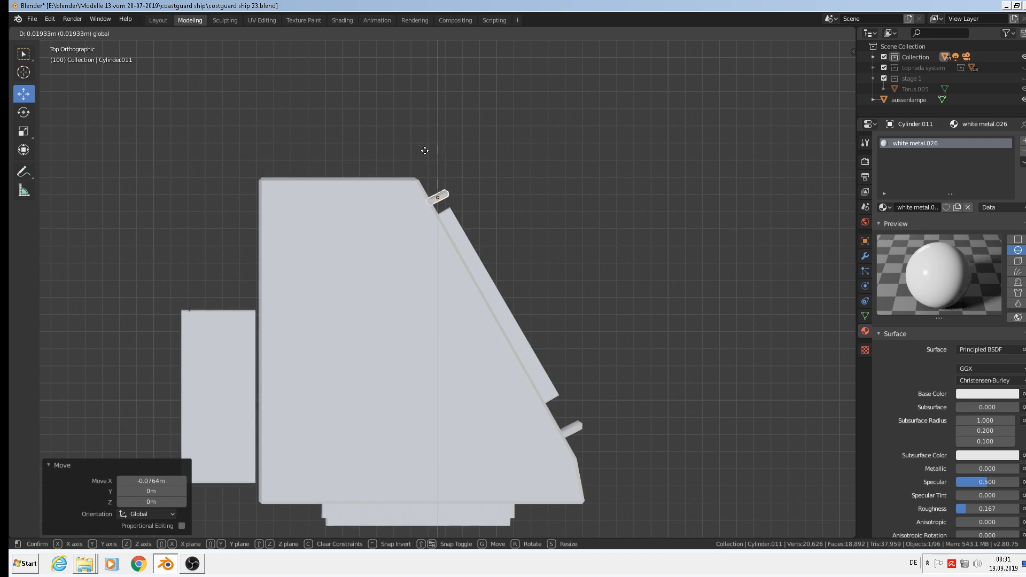
left_click(423, 150)
scroll(584, 298, "up", 2)
key("r")
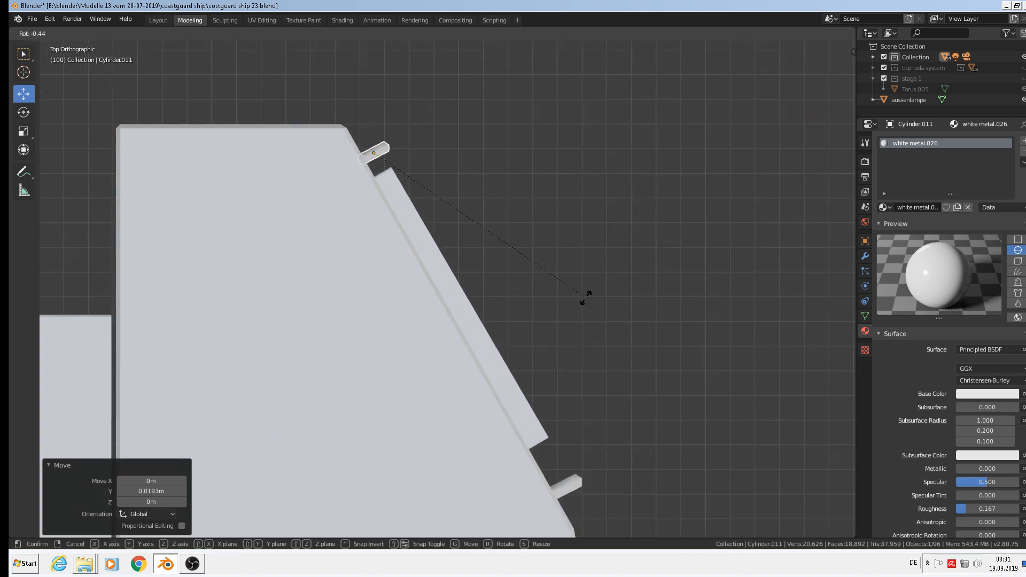
left_click(593, 293)
Nudge the short pipe 0.00224 m along Y, flush beside the window, then deselect it.
middle_click_drag(616, 347, 491, 320)
left_click_drag(455, 171, 457, 170)
middle_click_drag(457, 169, 469, 188)
scroll(469, 187, "down", 3)
middle_click_drag(449, 277, 455, 264)
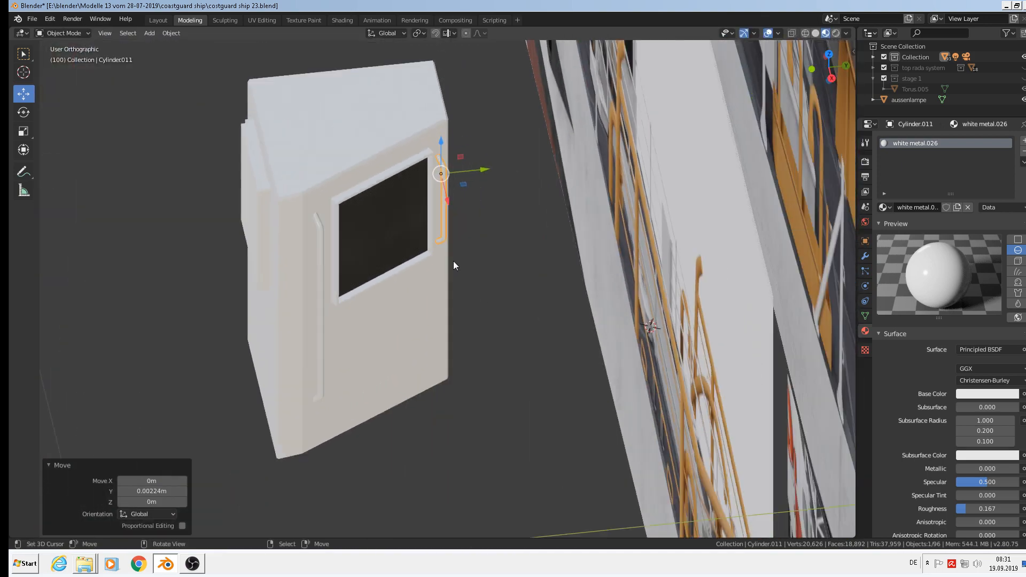
middle_click_drag(428, 311, 463, 300)
key("alt+a")
scroll(437, 298, "down", 3)
Select the deckhouse box, side box, window frame, both grab rails and the recessed panel.
middle_click_drag(477, 312, 459, 338)
right_click(437, 255)
middle_click_drag(433, 283, 405, 338)
right_click(374, 312, "shift")
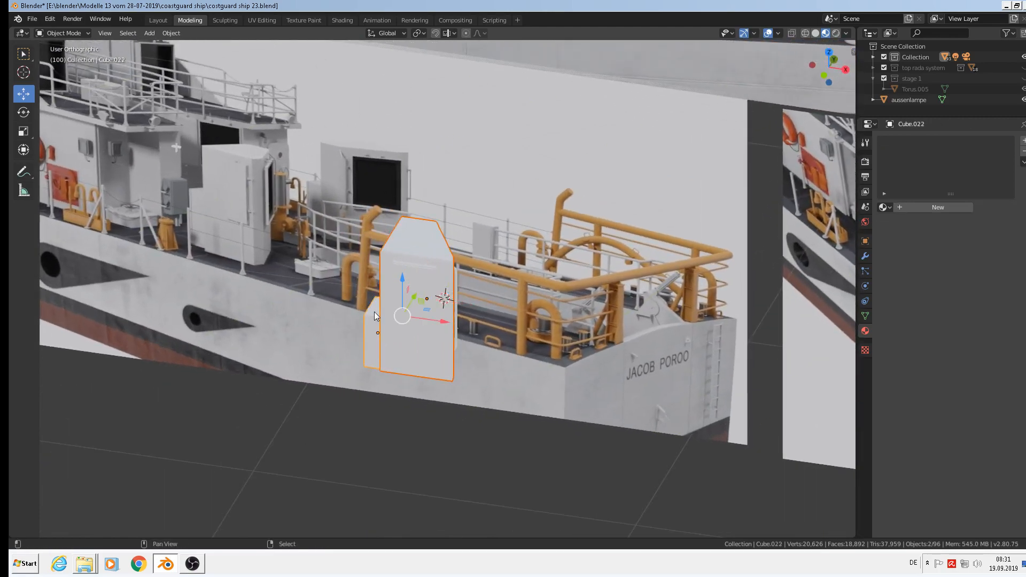
scroll(519, 248, "up", 1)
scroll(519, 248, "up", 3)
middle_click_drag(440, 295, 371, 305)
scroll(371, 305, "up", 3)
right_click(352, 306, "shift")
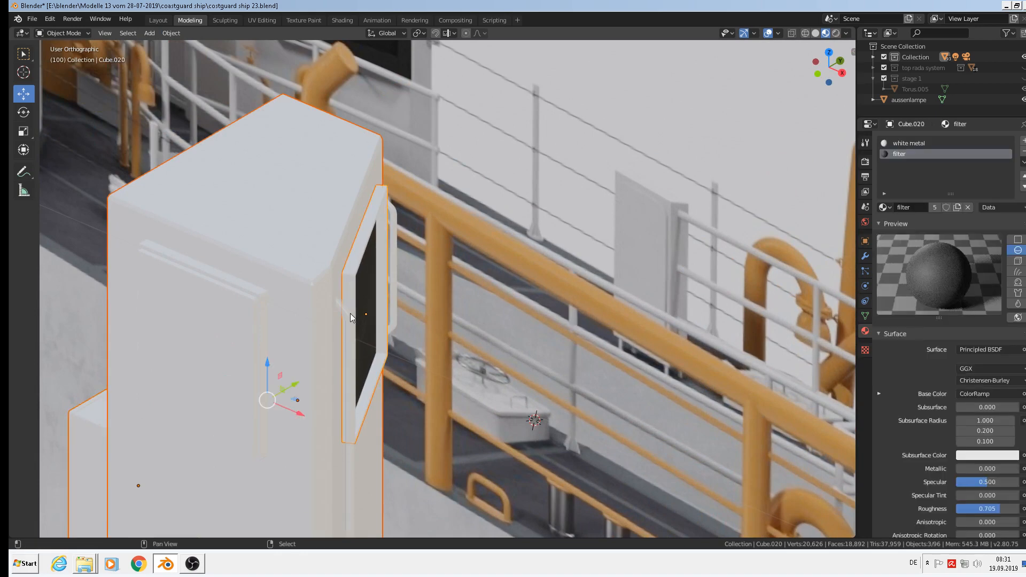
right_click(351, 314, "shift")
middle_click_drag(402, 264, 338, 274)
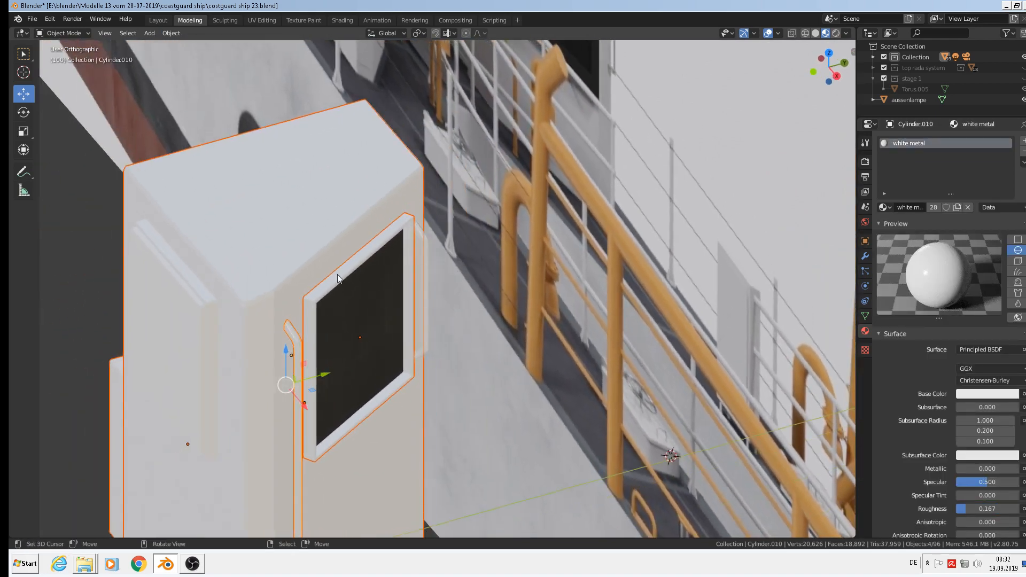
right_click(428, 245, "shift")
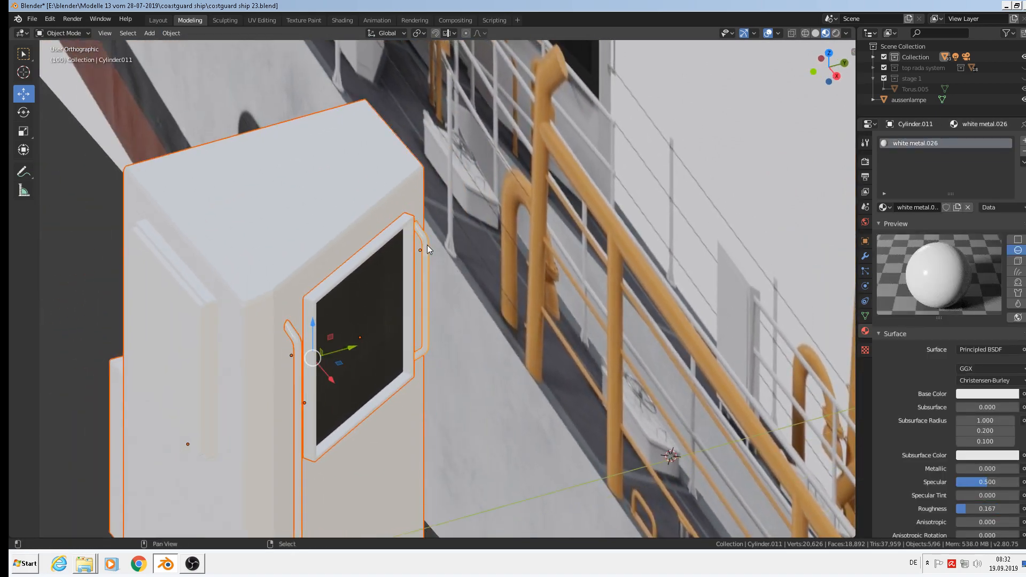
scroll(263, 292, "down", 3)
middle_click_drag(267, 288, 280, 289)
scroll(280, 288, "up", 3)
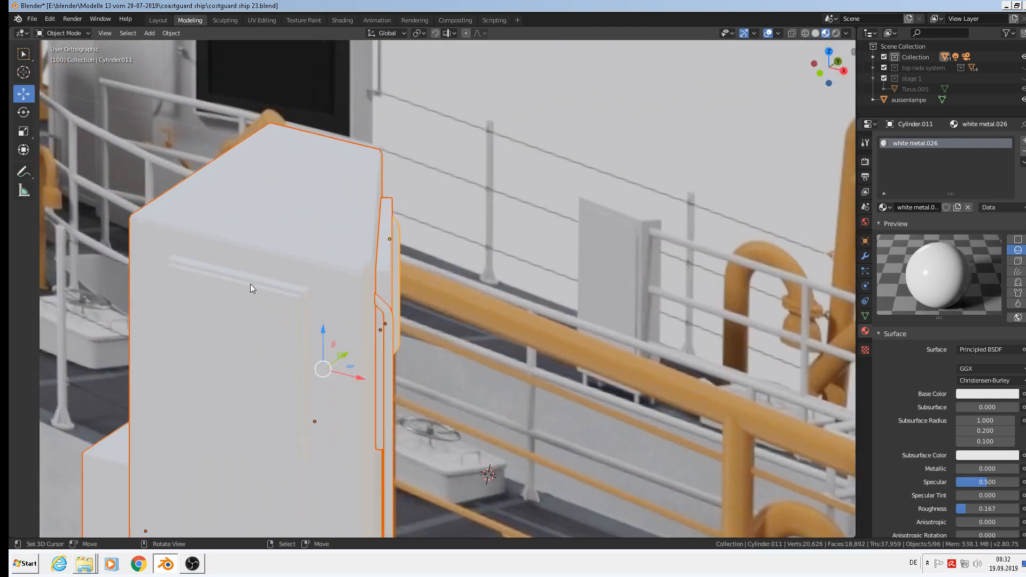
right_click(259, 287, "shift")
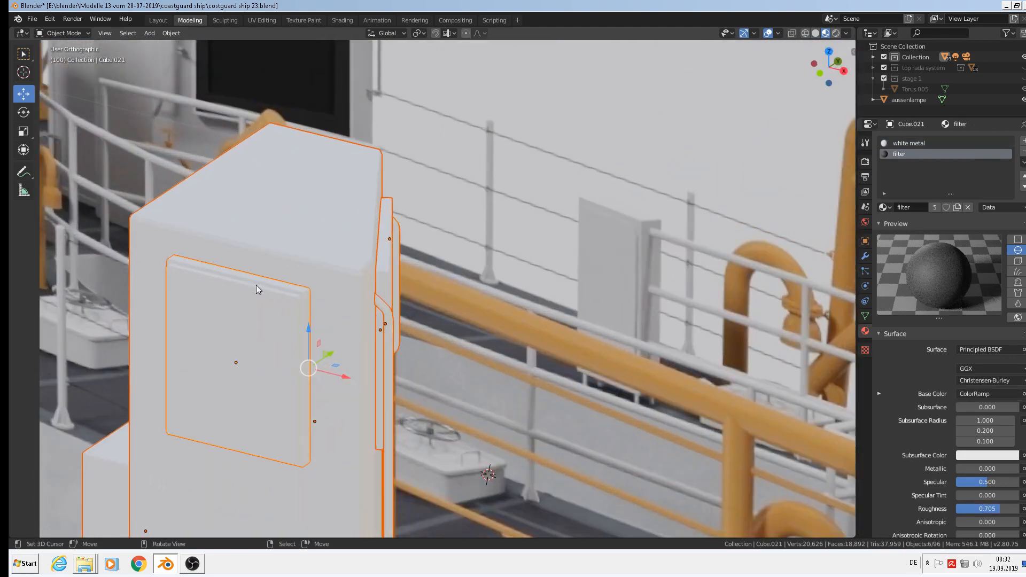
Join the selected parts into one object via Object > Join and inspect its mesh in Edit Mode.
left_click(170, 33)
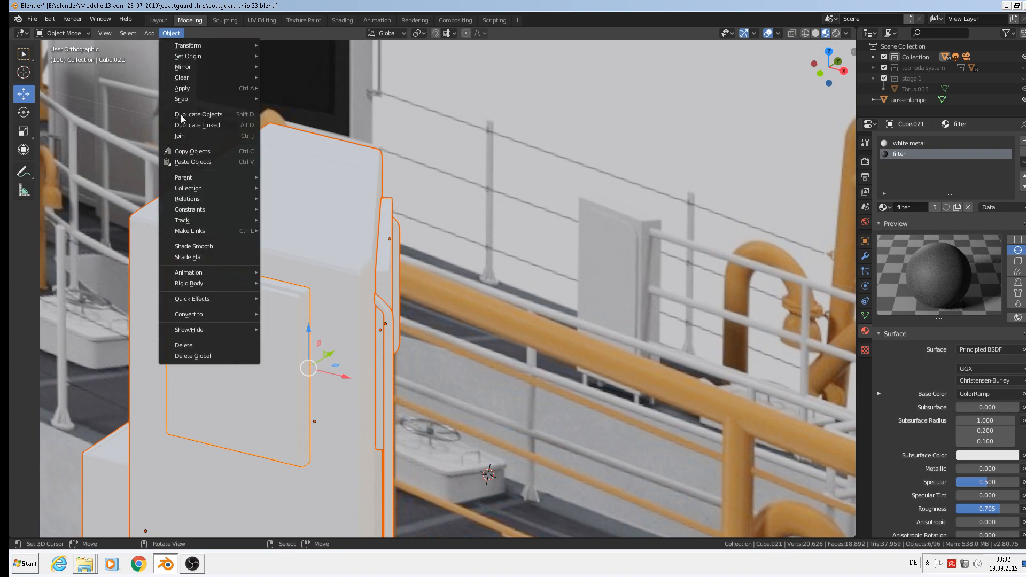
left_click(179, 138)
scroll(421, 274, "down", 4)
key("Tab")
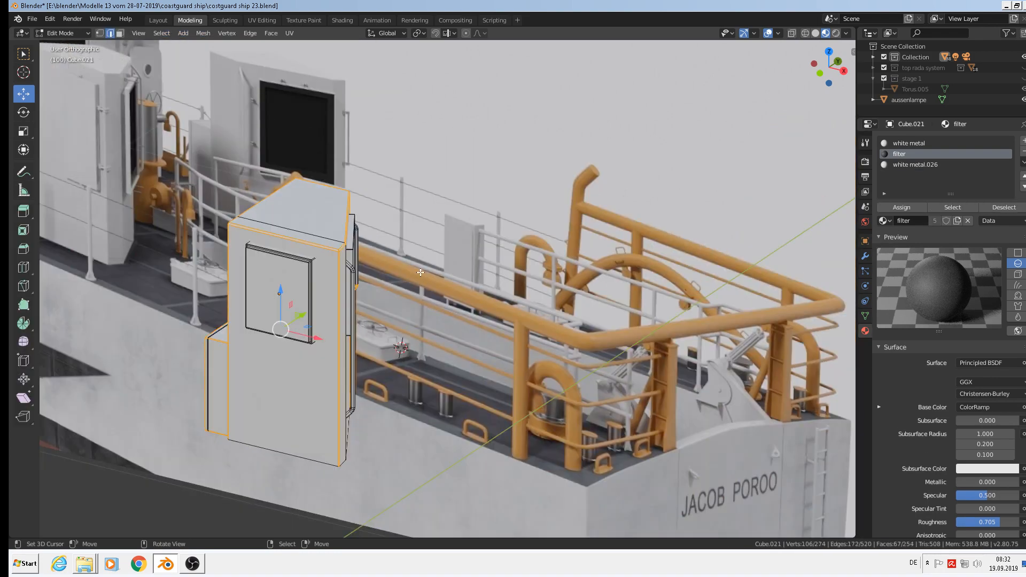
key("alt+a")
middle_click_drag(409, 275, 327, 285)
scroll(427, 261, "down", 1)
key("Tab")
scroll(428, 270, "down", 5)
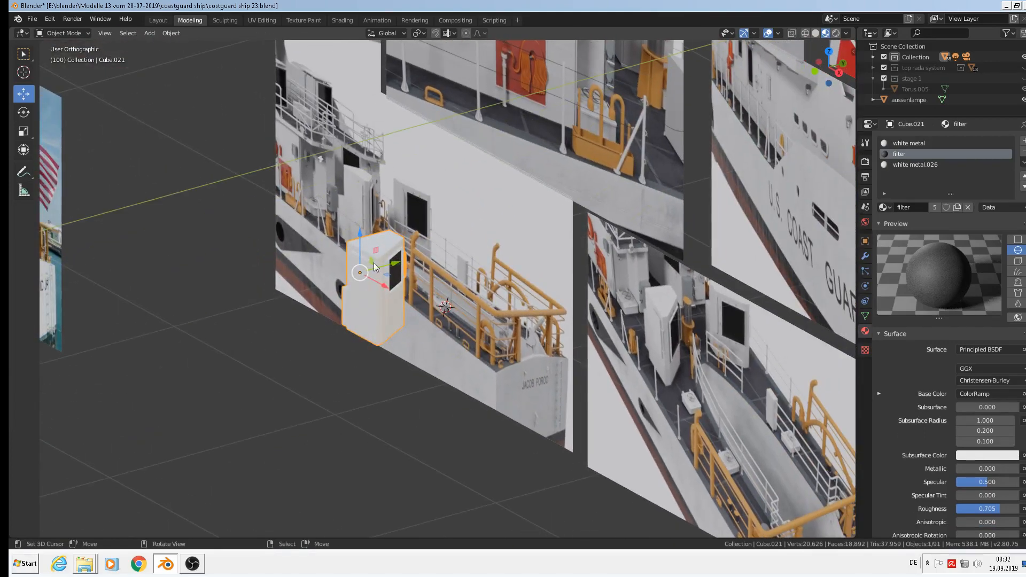
Switch to Front Orthographic view and bring the loose parts below into view.
key("KP_1")
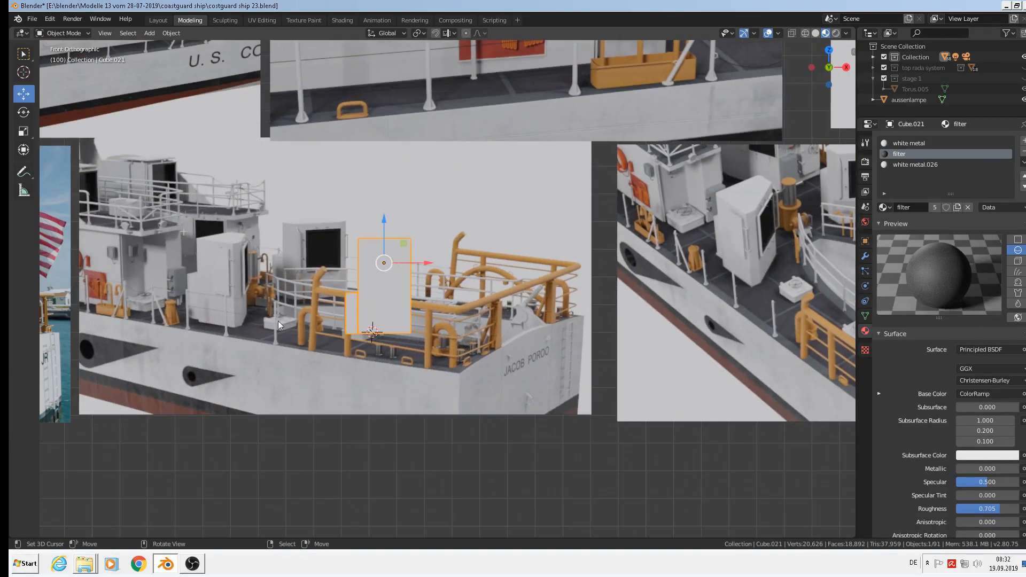
scroll(297, 326, "down", 2)
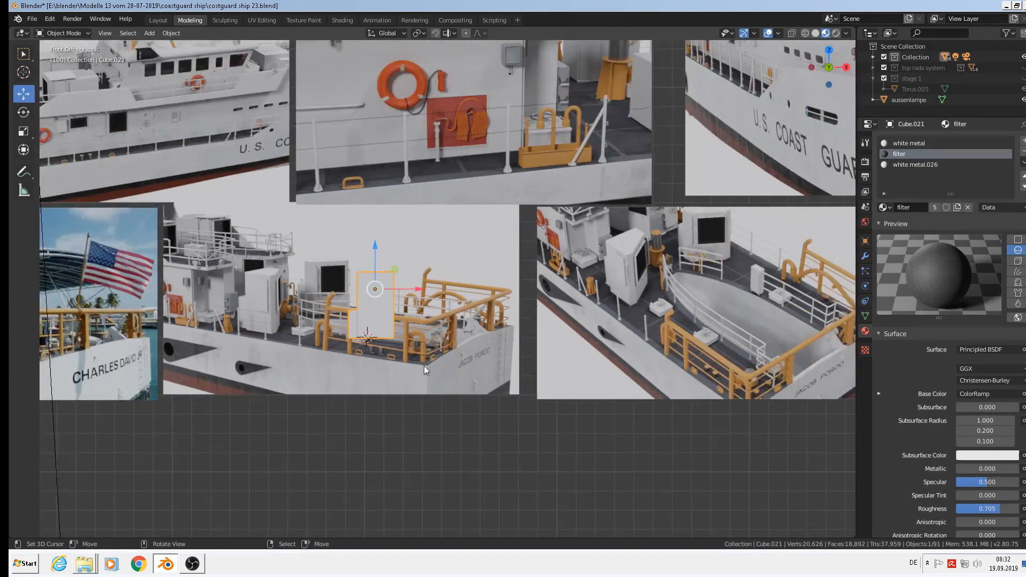
middle_click_drag(617, 401, 518, 242, "shift")
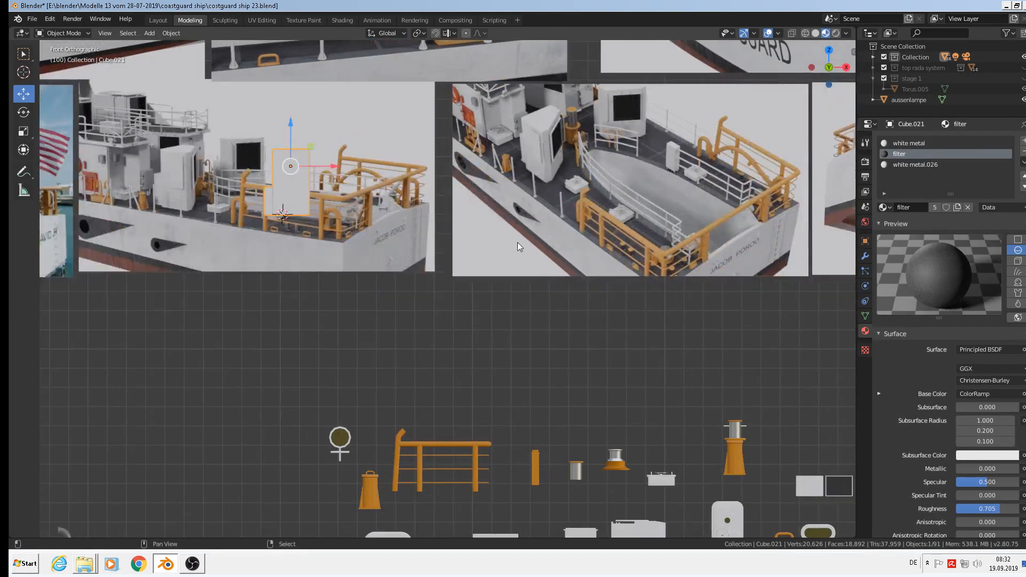
scroll(490, 288, "down", 2)
Delete the joined cabin, then shift the D (5) reference image plane and undo that move.
key("Delete")
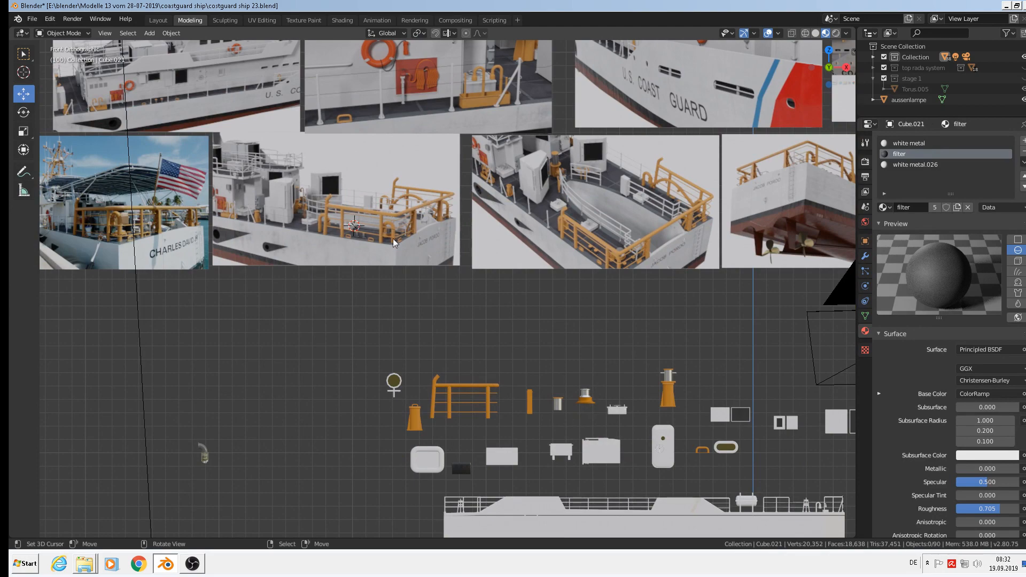
left_click(274, 198)
middle_click_drag(312, 248, 385, 284)
scroll(385, 283, "down", 1)
scroll(395, 278, "up", 1)
scroll(320, 219, "up", 6)
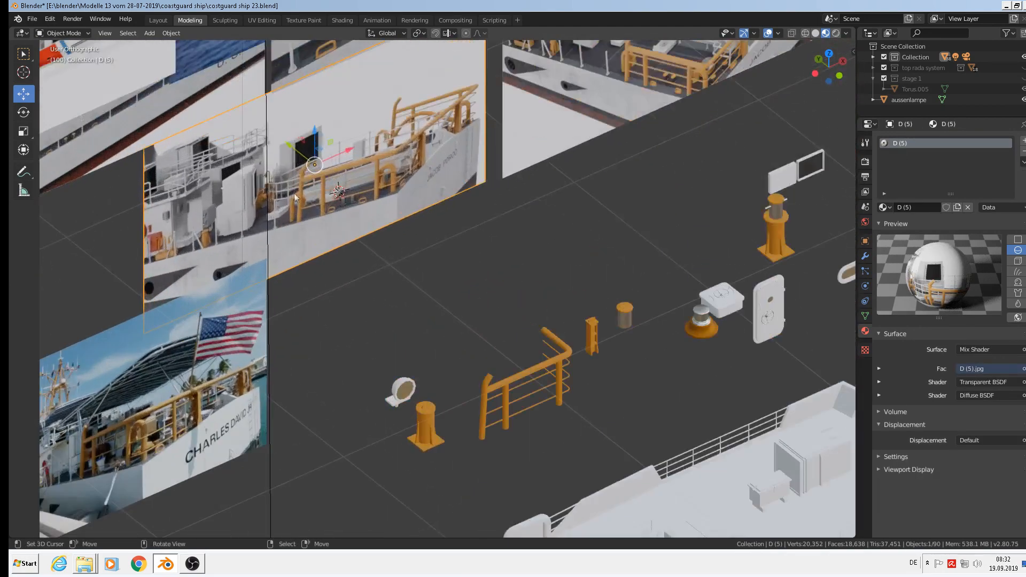
middle_click_drag(292, 191, 261, 181)
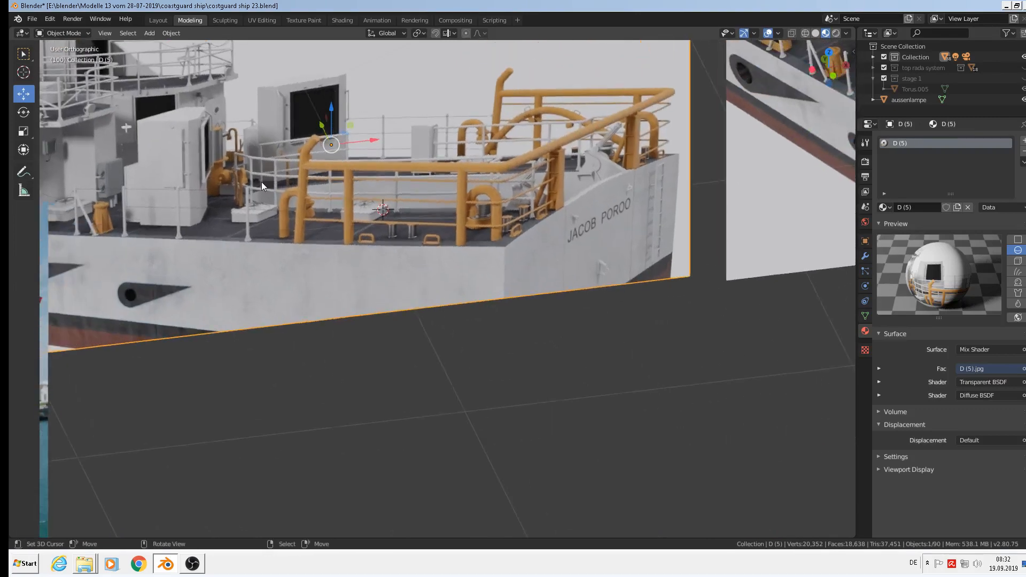
key("g")
left_click(350, 177)
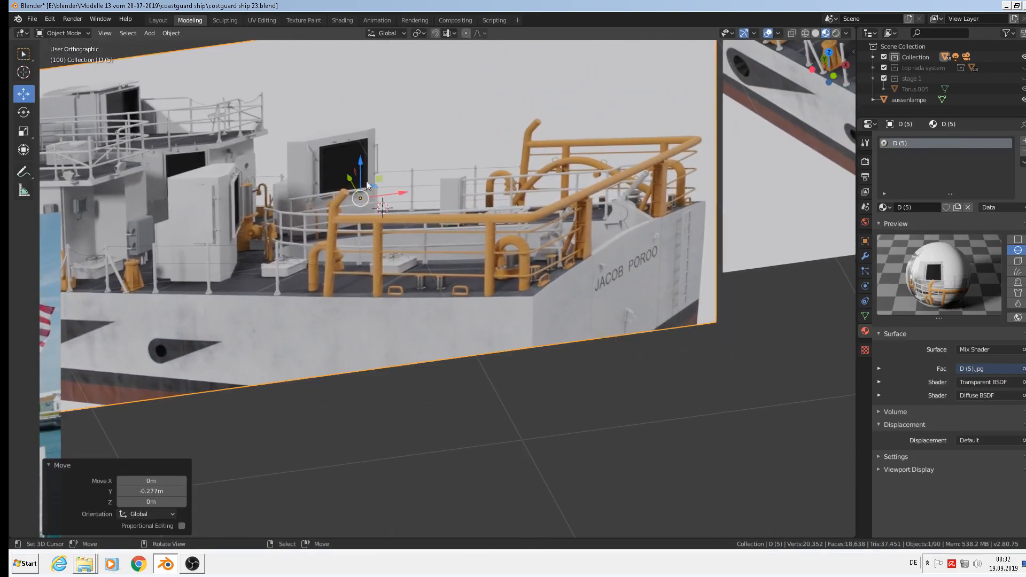
key("ctrl+z")
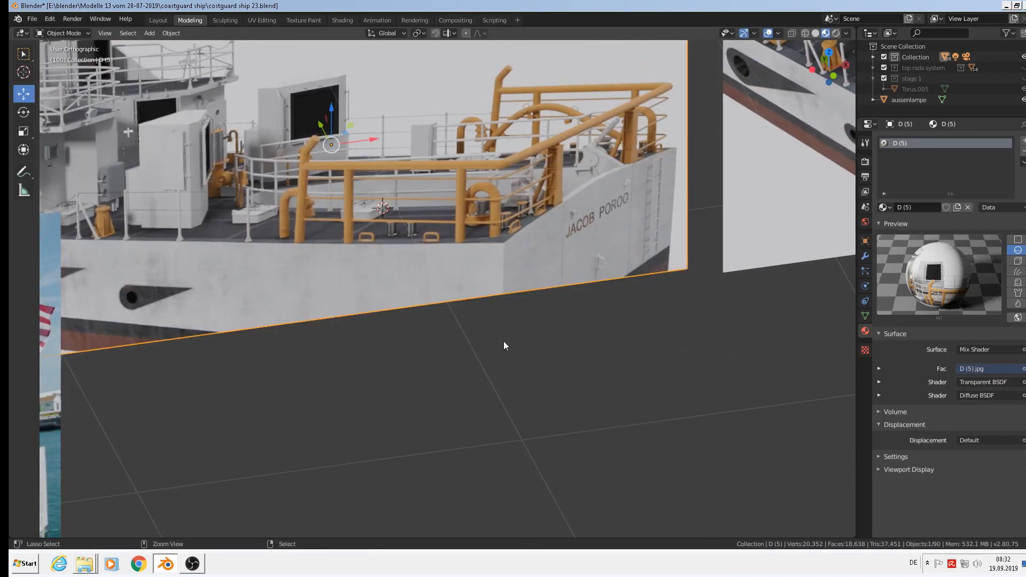
Restore the deleted filter box Cube.021, move it beside the deck parts, and scale it by 1.798.
key("ctrl+z")
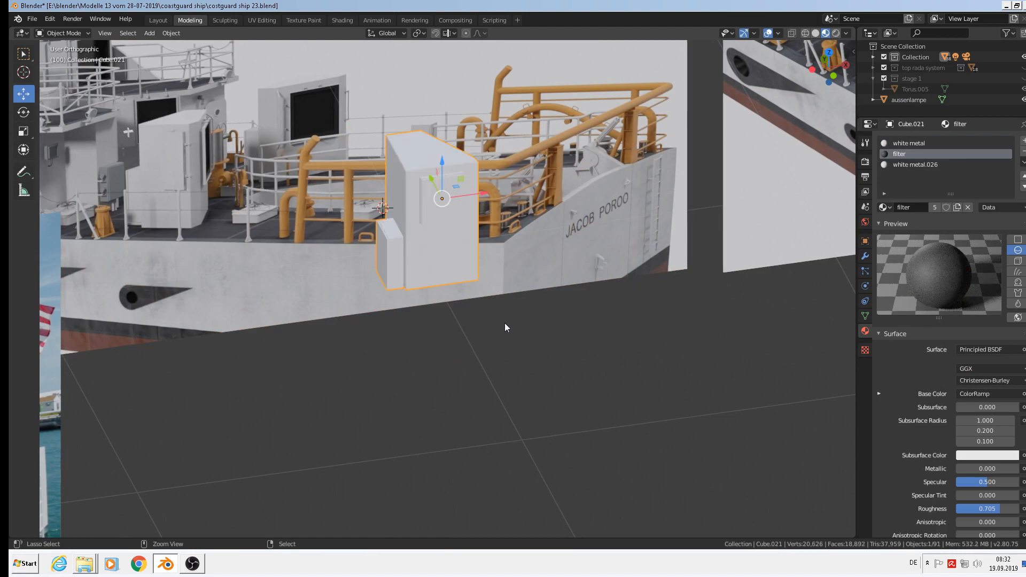
middle_click_drag(504, 323, 469, 244)
left_click_drag(452, 212, 542, 259)
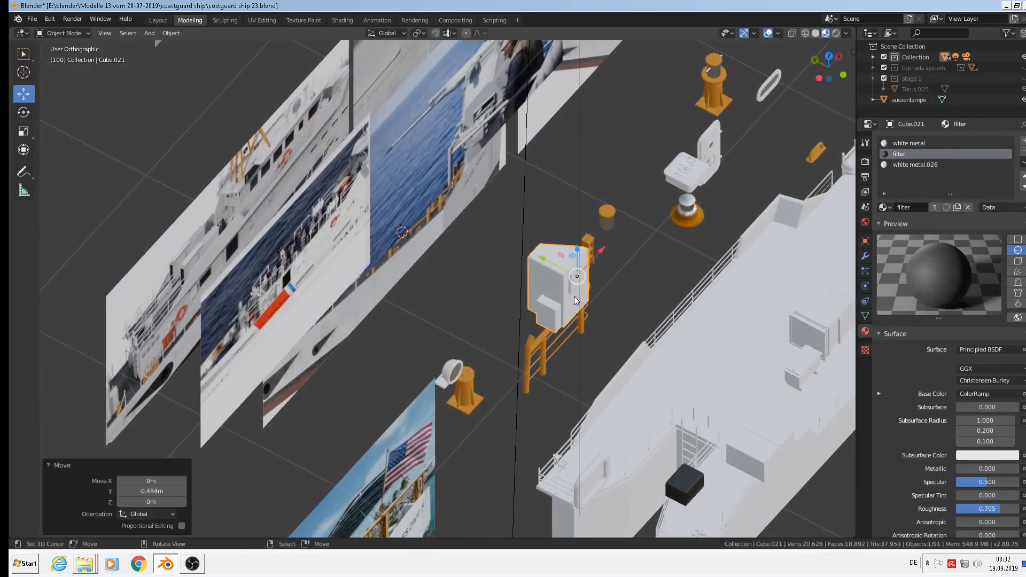
middle_click_drag(647, 390, 571, 339)
scroll(571, 339, "down", 3)
scroll(570, 339, "down", 2)
key("g")
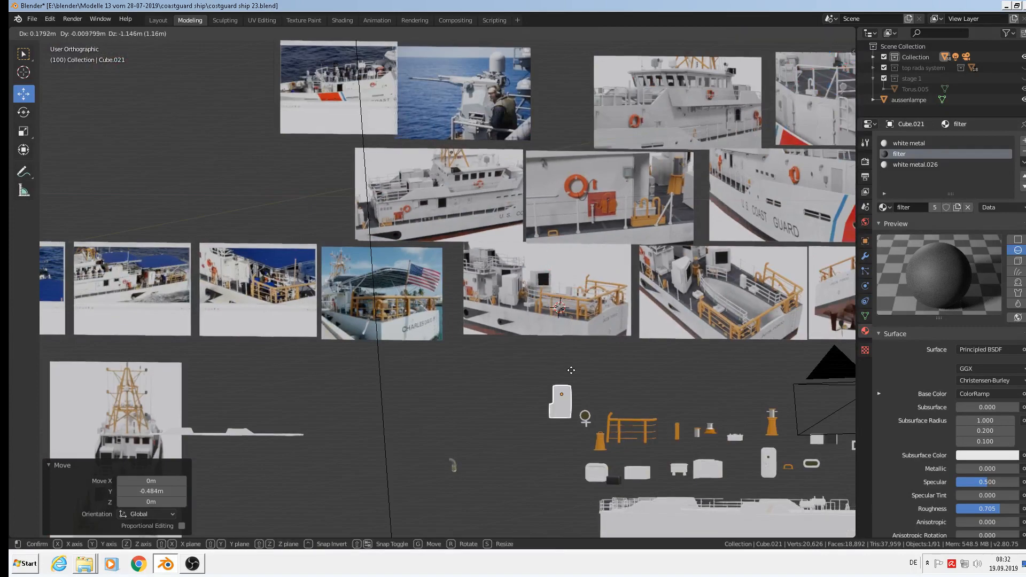
left_click(641, 460)
key("s")
left_click(704, 486)
middle_click_drag(701, 486, 728, 501)
scroll(640, 473, "up", 2)
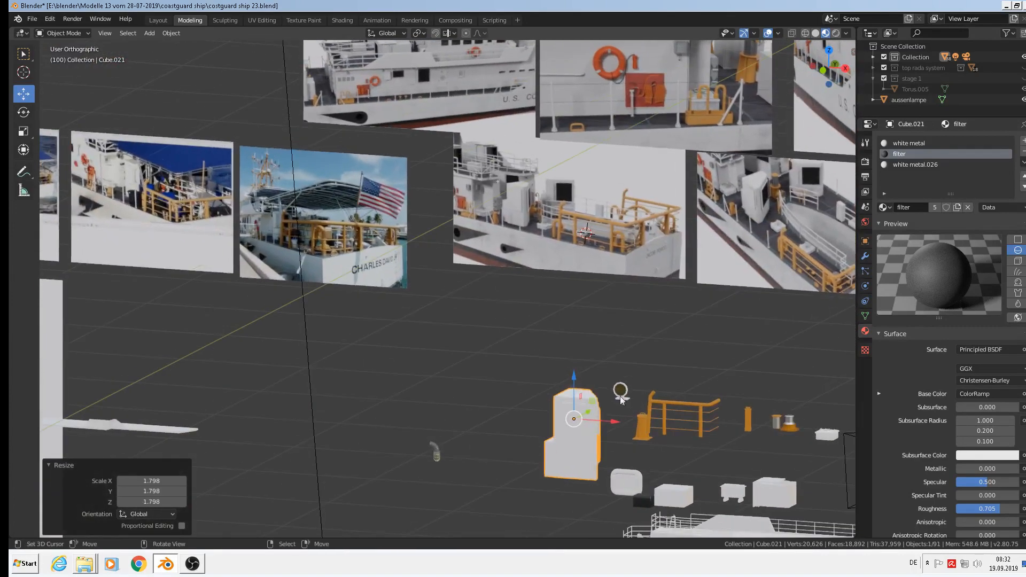
Save the blend file and switch to the front view.
left_click(36, 21)
left_click(48, 90)
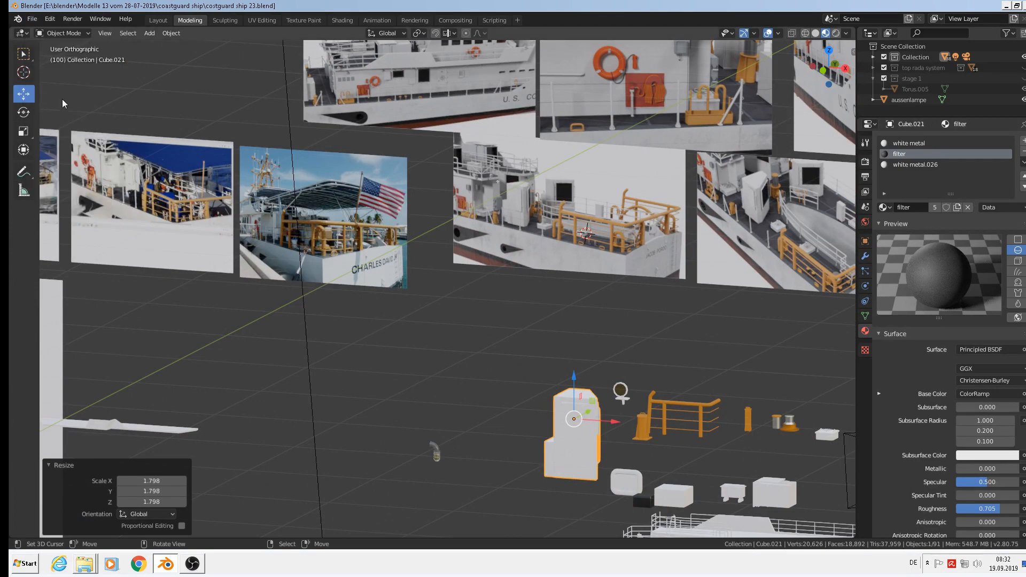
key("KP_1")
scroll(573, 252, "up", 2)
scroll(543, 197, "up", 2)
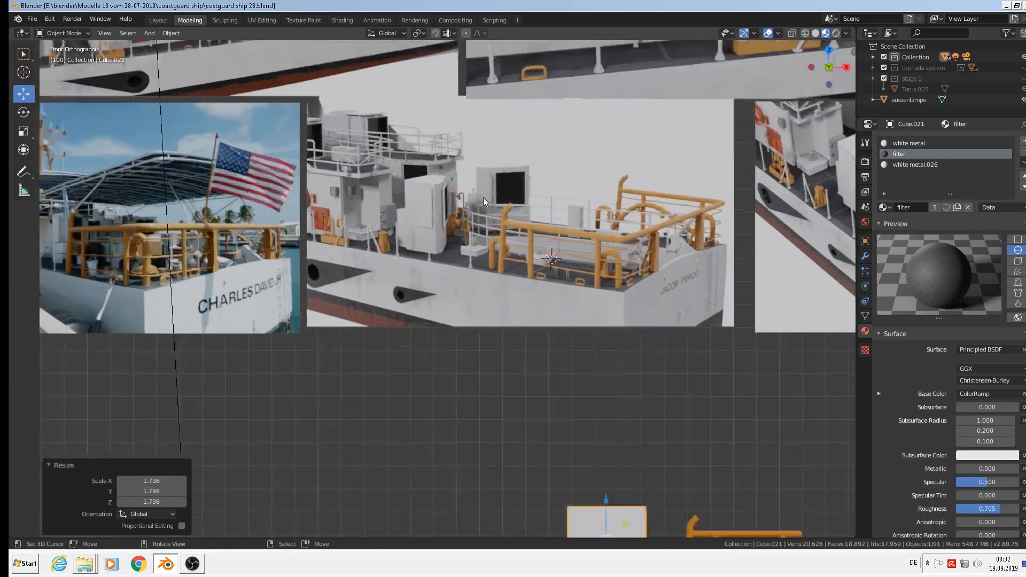
scroll(460, 199, "up", 2)
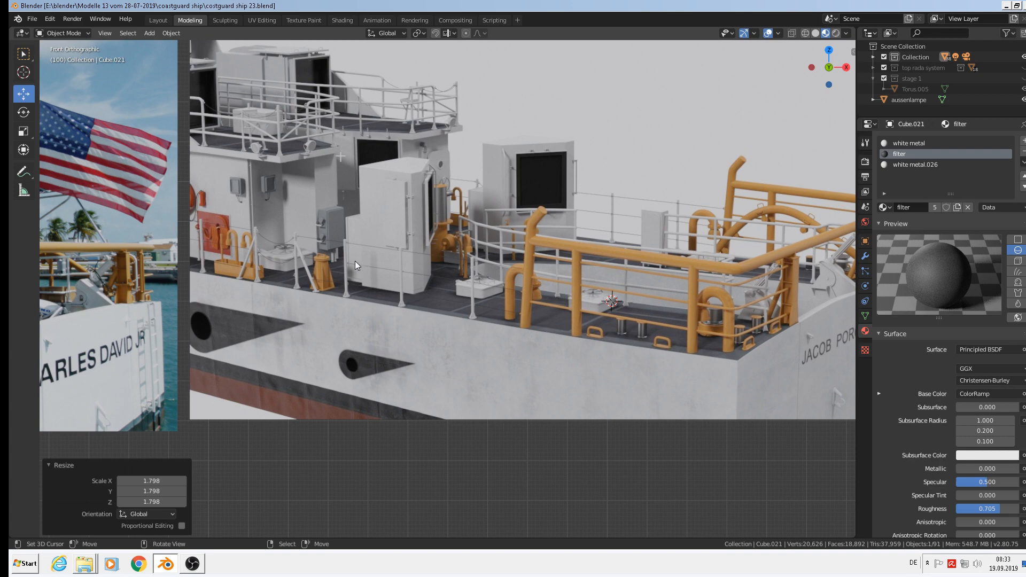
Pan and zoom the front view to the boat-well reference photo and place the 3D cursor left of it.
middle_click_drag(685, 286, 436, 256, "shift")
scroll(599, 261, "up", 4)
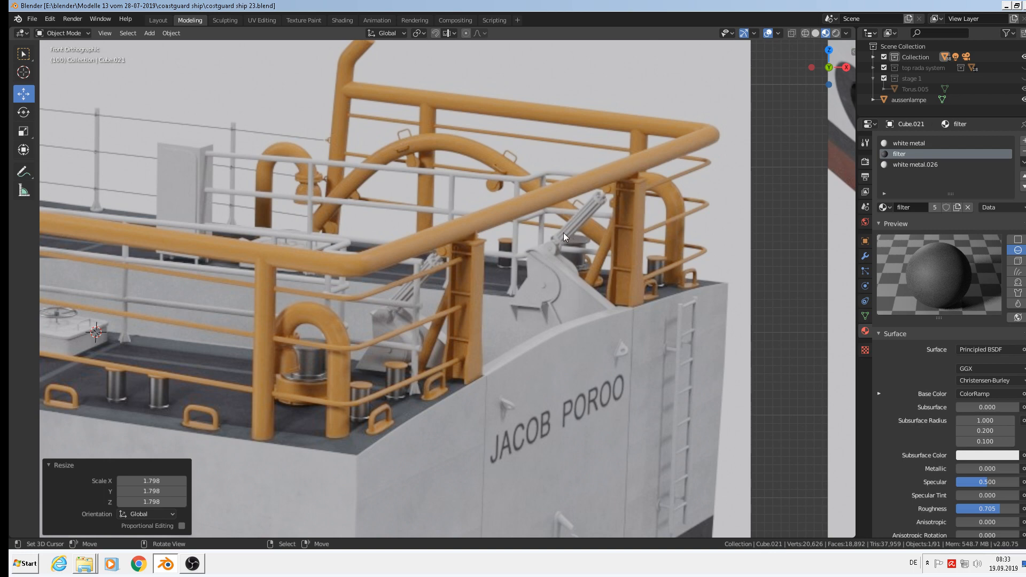
scroll(576, 242, "down", 6)
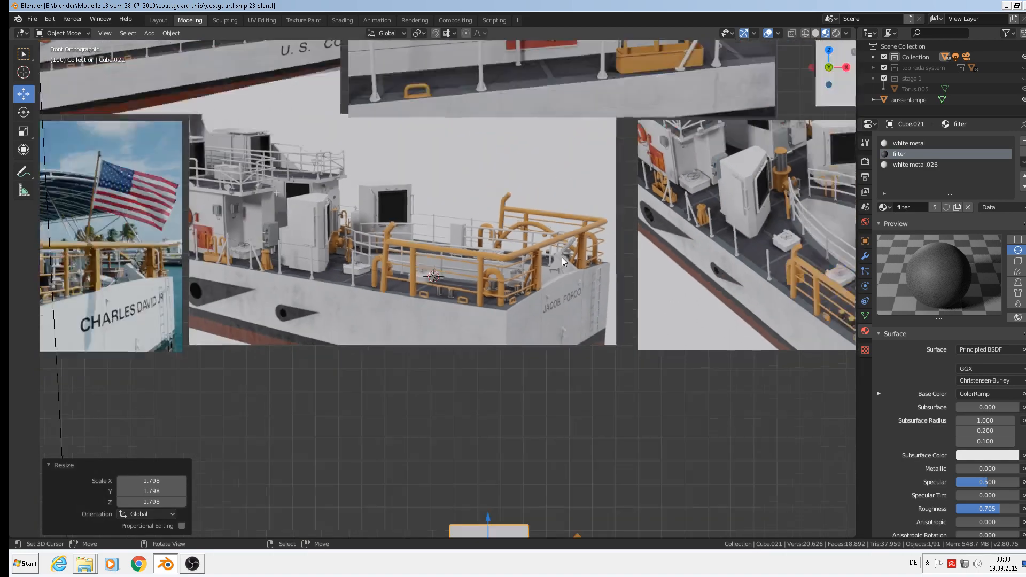
scroll(562, 258, "down", 2)
middle_click_drag(689, 262, 399, 310, "shift")
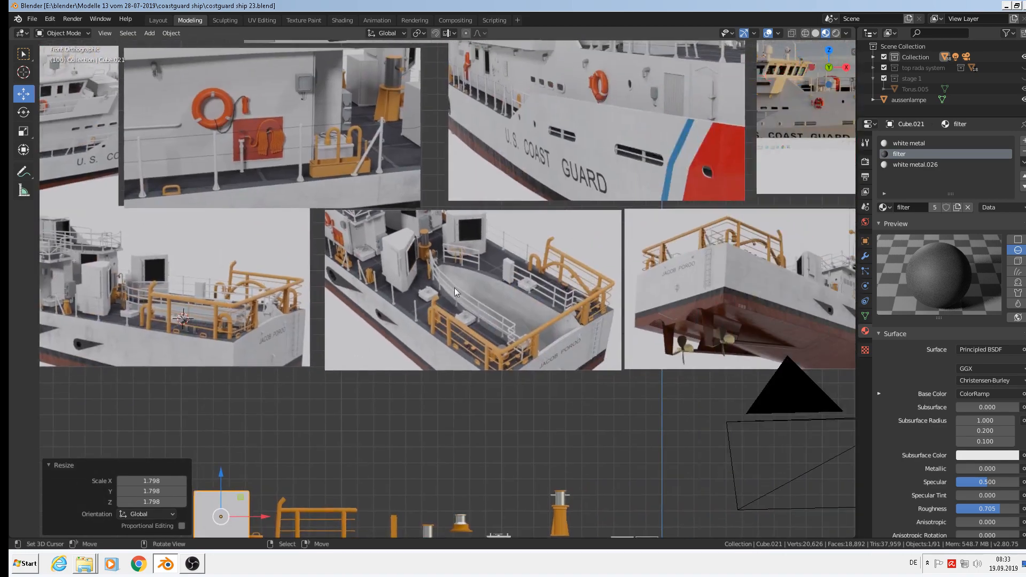
scroll(469, 276, "up", 3)
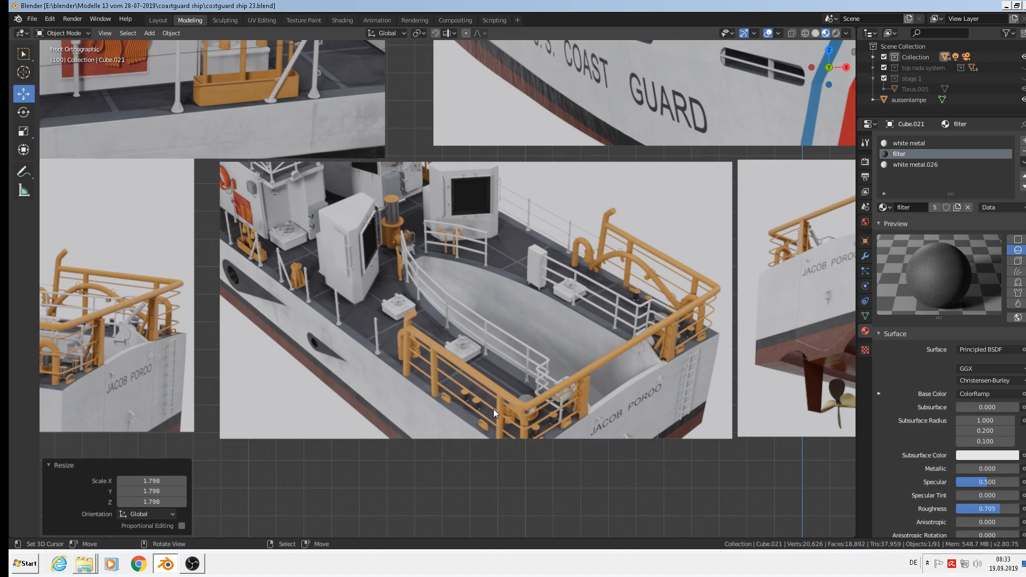
middle_click_drag(610, 367, 652, 228, "shift")
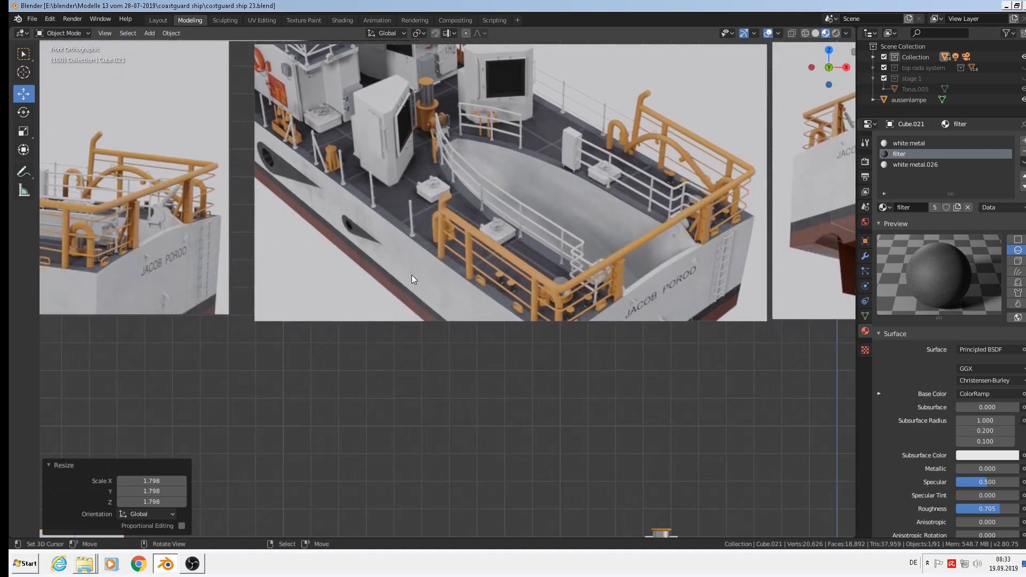
right_click(368, 278, "shift")
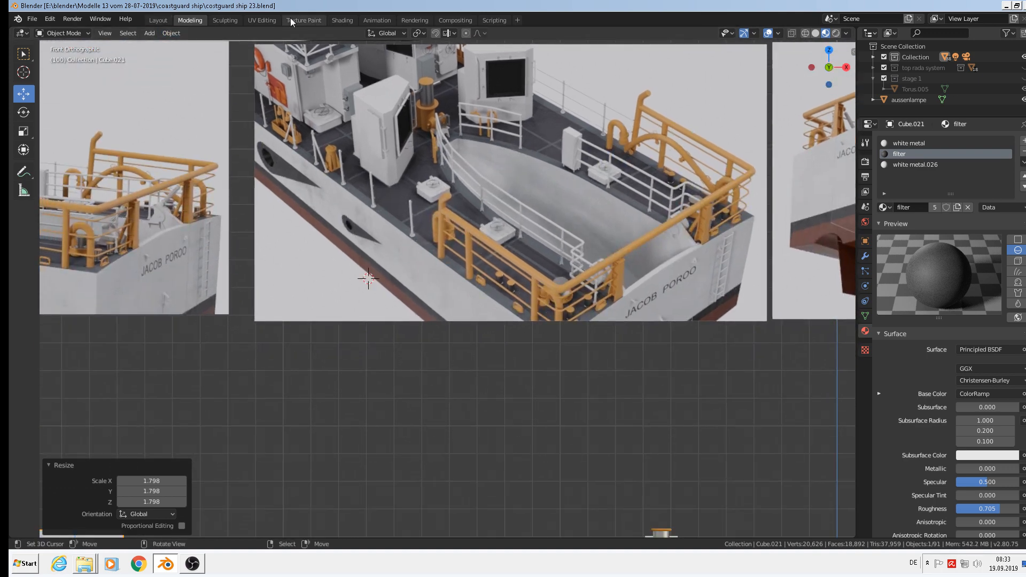
Add a UV Sphere at the 3D cursor and scale it down.
left_click(150, 33)
mouse_move(159, 48)
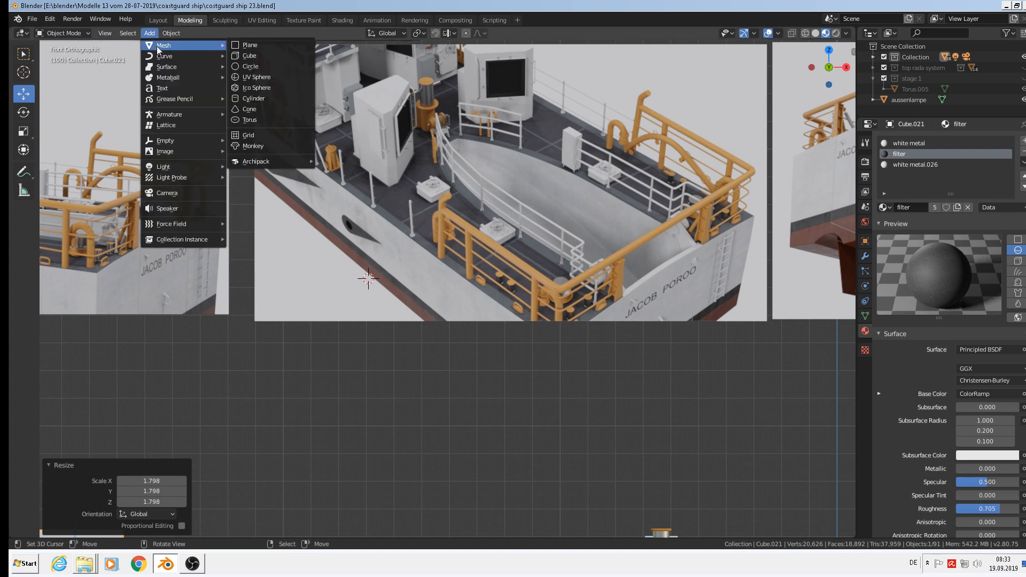
left_click(268, 78)
key("s")
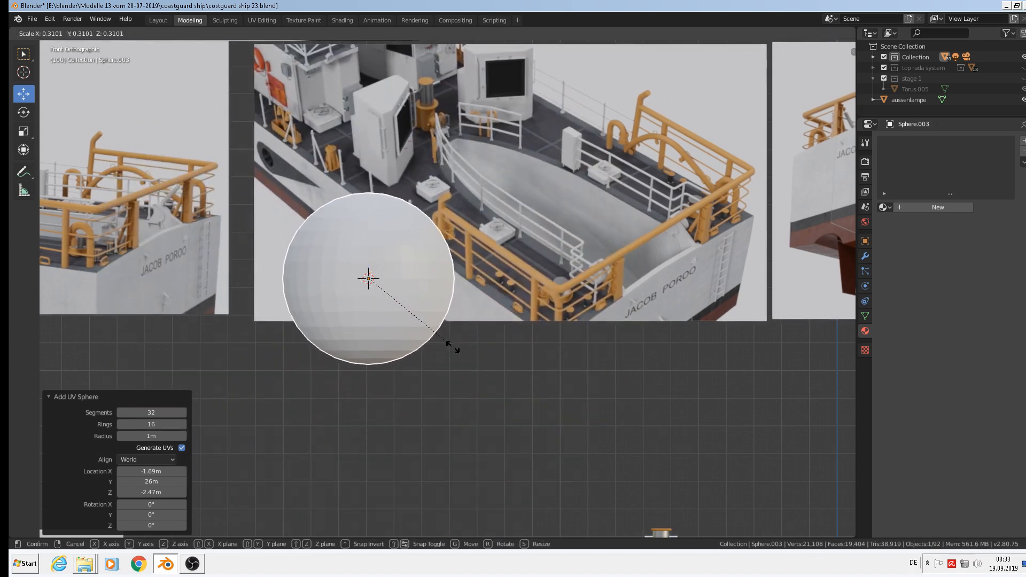
left_click(443, 344)
scroll(423, 281, "up", 3)
In Edit Mode, delete the sphere's upper half and right half vertices, leaving a quarter shell.
key("Tab")
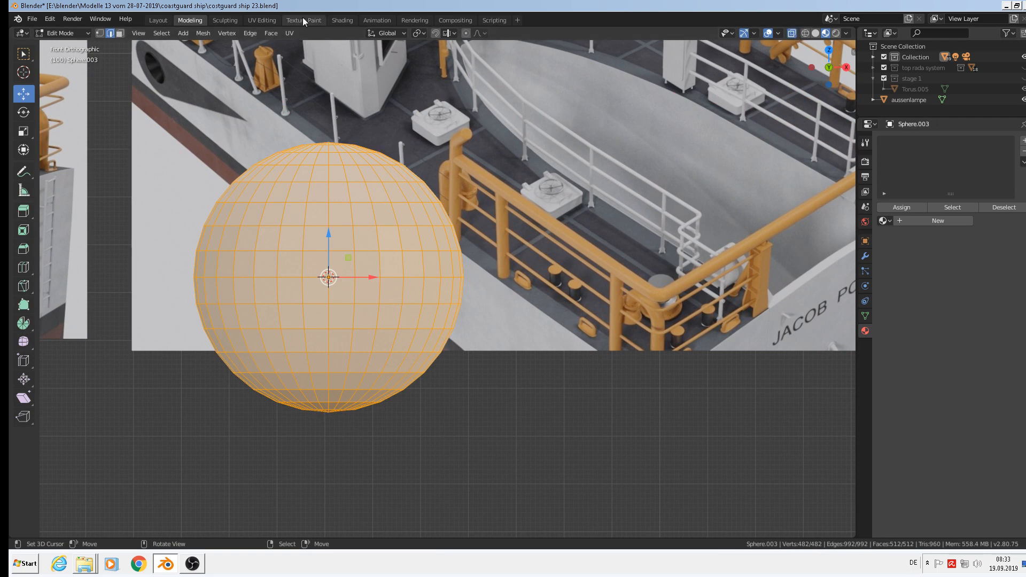
left_click(99, 34)
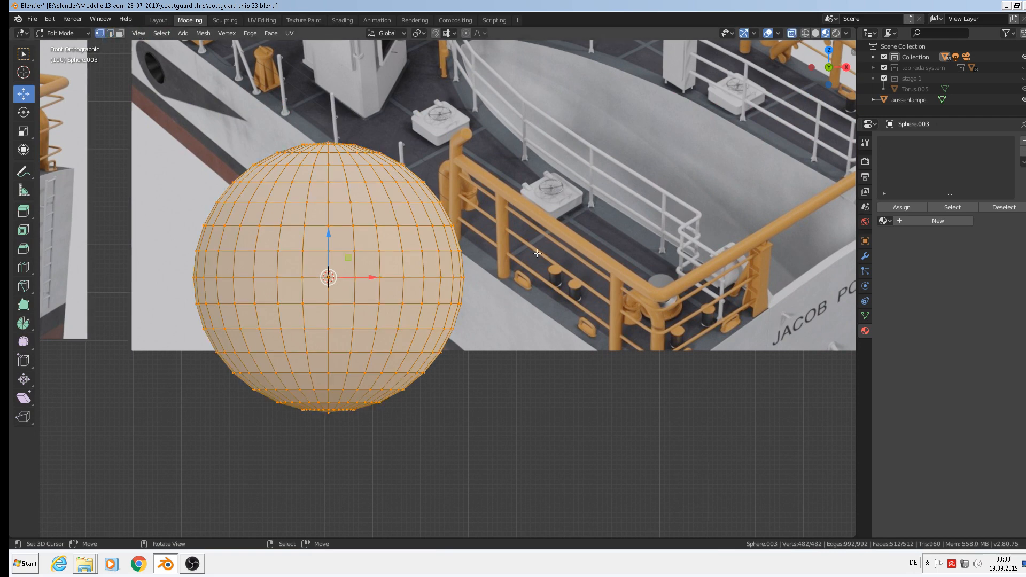
key("alt+a")
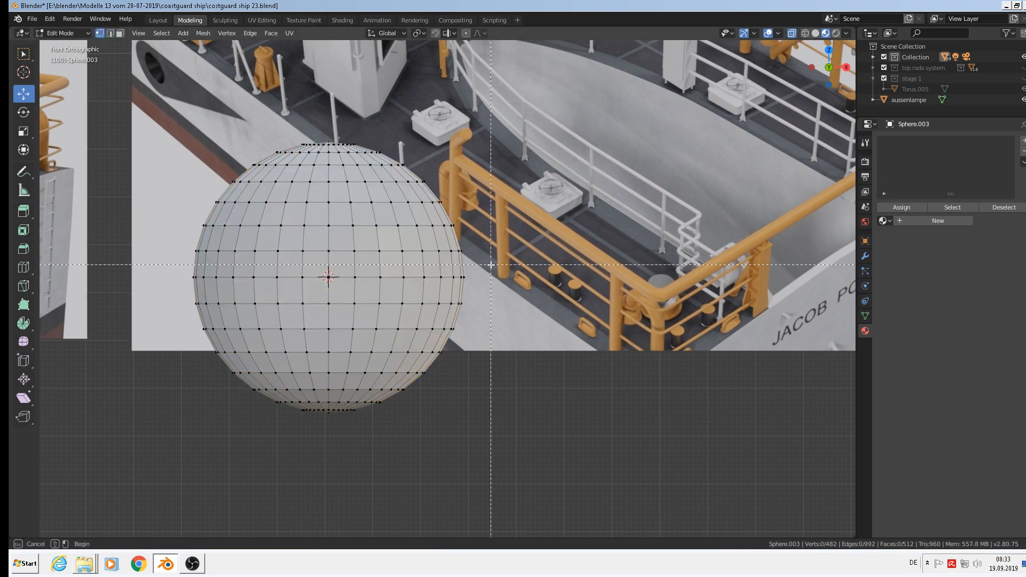
left_click_drag(491, 262, 187, 133)
key("x")
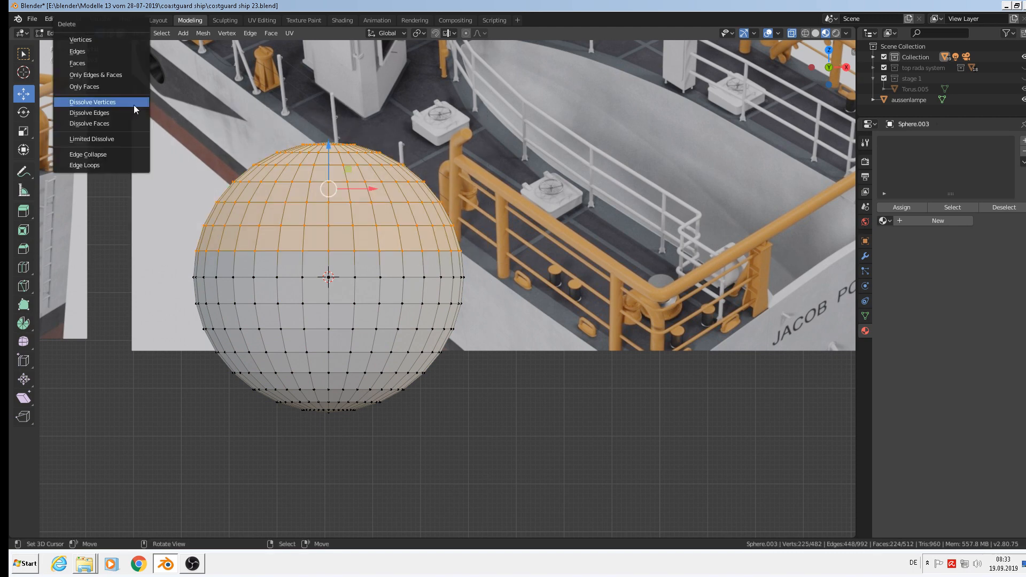
left_click(116, 40)
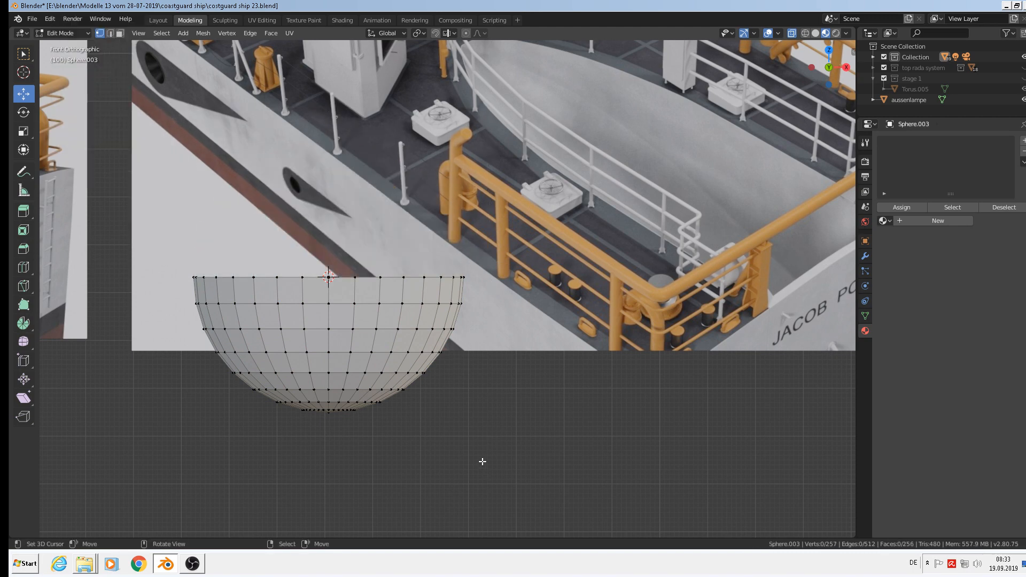
left_click_drag(645, 484, 330, 257)
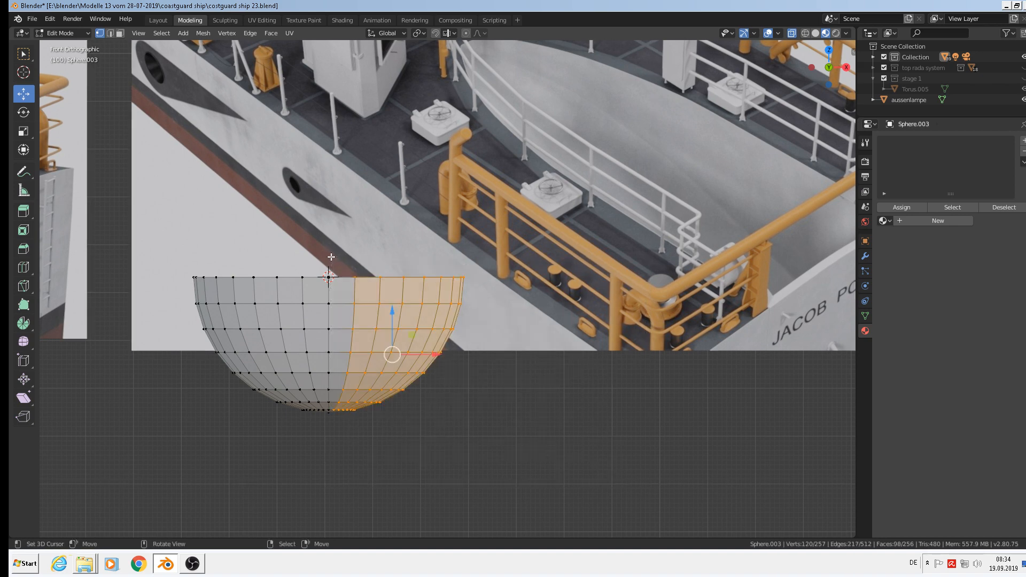
key("x")
left_click(330, 256)
scroll(329, 292, "down", 2)
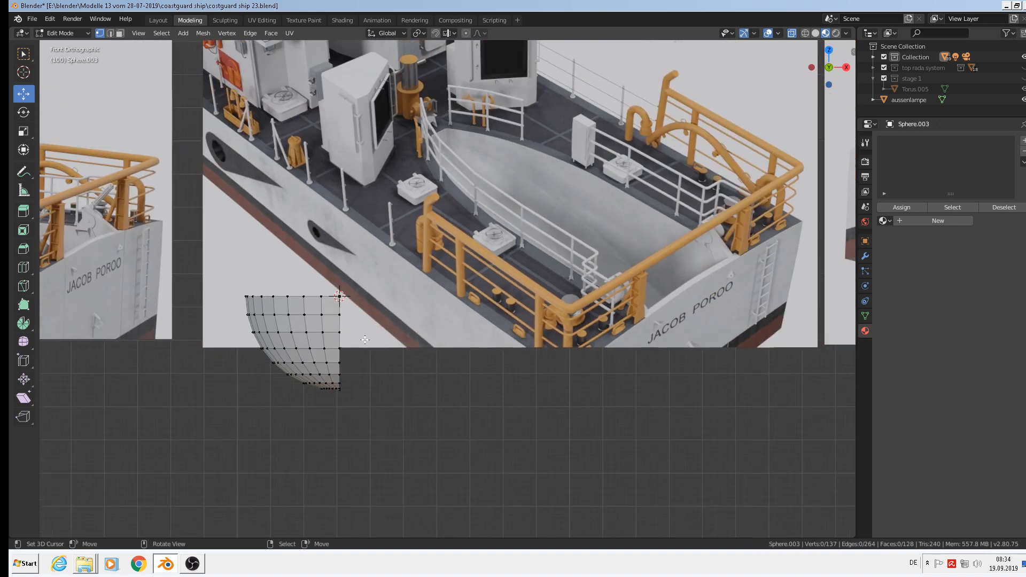
Stretch the quarter shell to 2.271 along X in Object Mode.
key("Tab")
key("s")
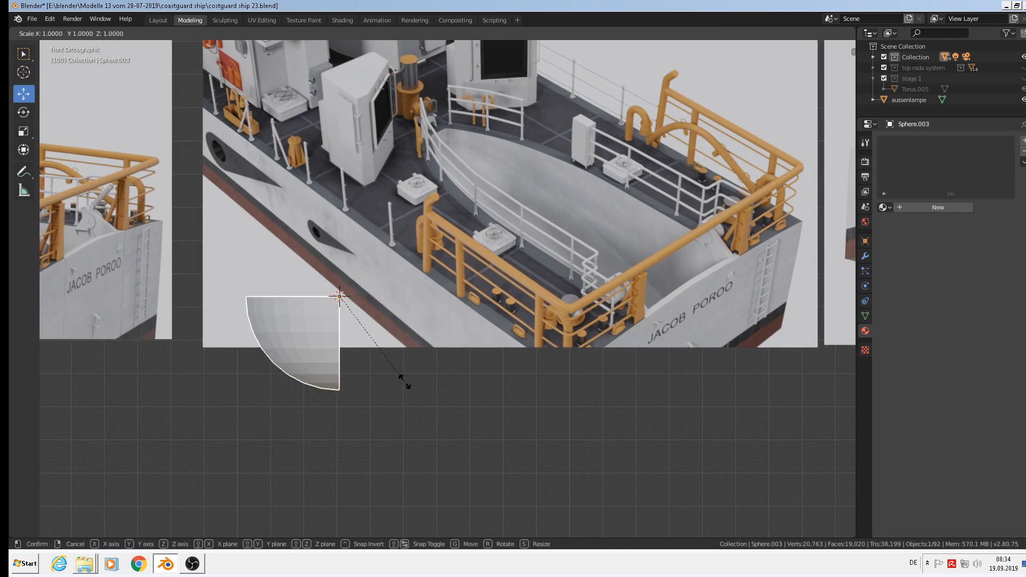
key("x")
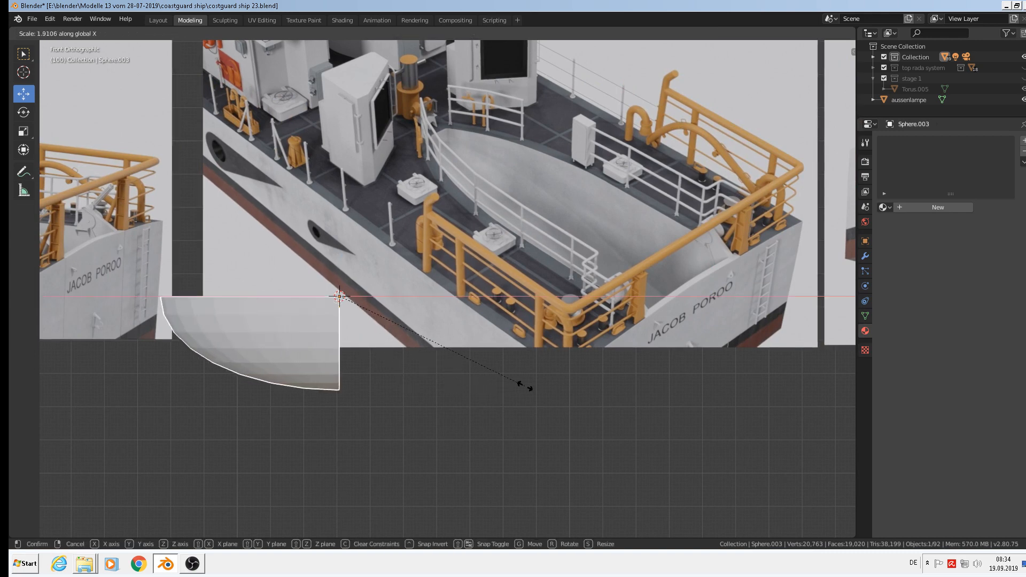
left_click(561, 381)
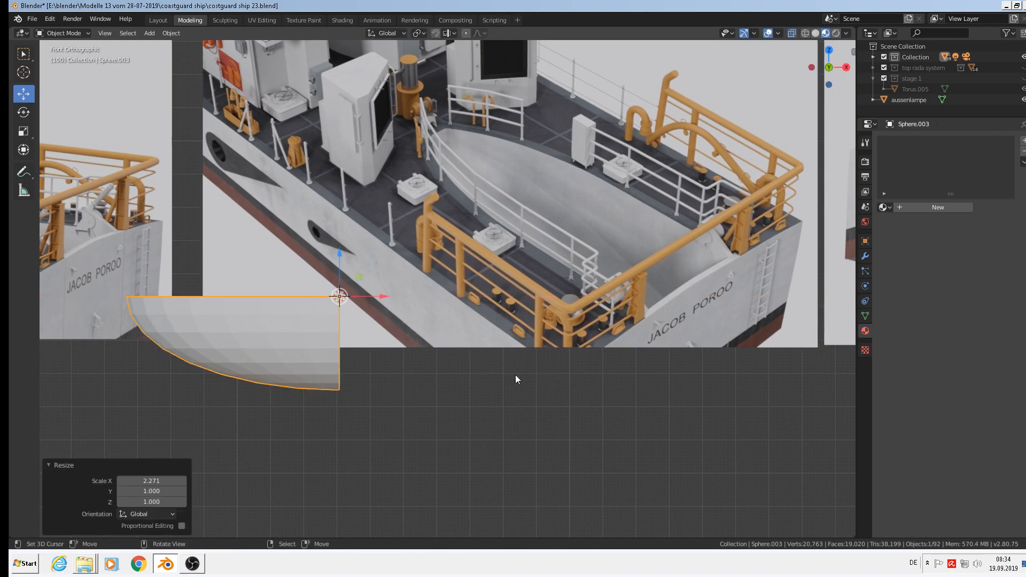
Orbit, pan and zoom the viewport to frame the half-sphere hull shell.
scroll(355, 338, "up", 3)
middle_click_drag(351, 338, 279, 229)
left_click_drag(296, 241, 471, 369)
middle_click_drag(554, 400, 569, 273, "shift")
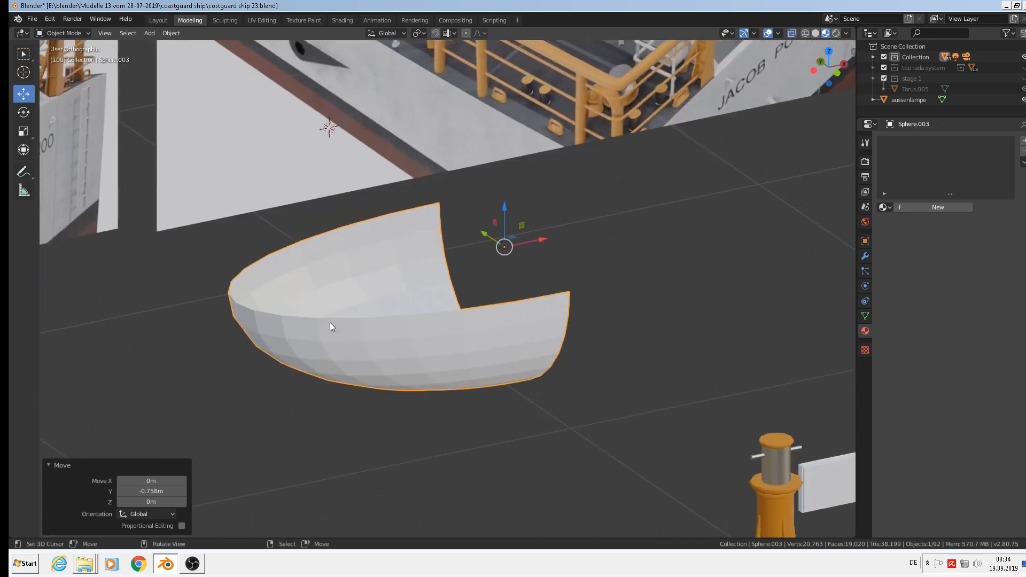
scroll(329, 322, "up", 1)
middle_click_drag(326, 319, 256, 294)
scroll(232, 268, "down", 4)
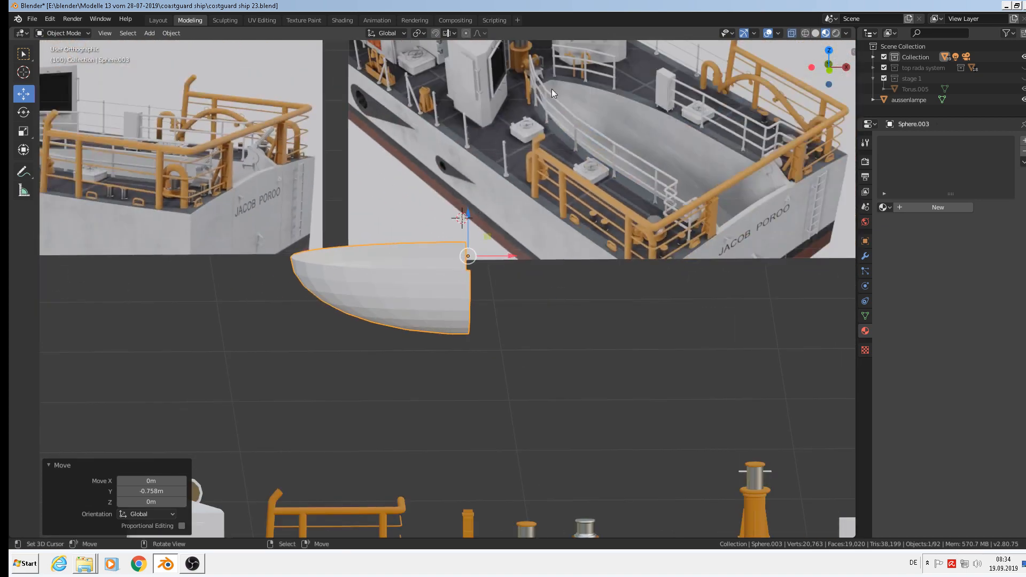
key("KP_Decimal")
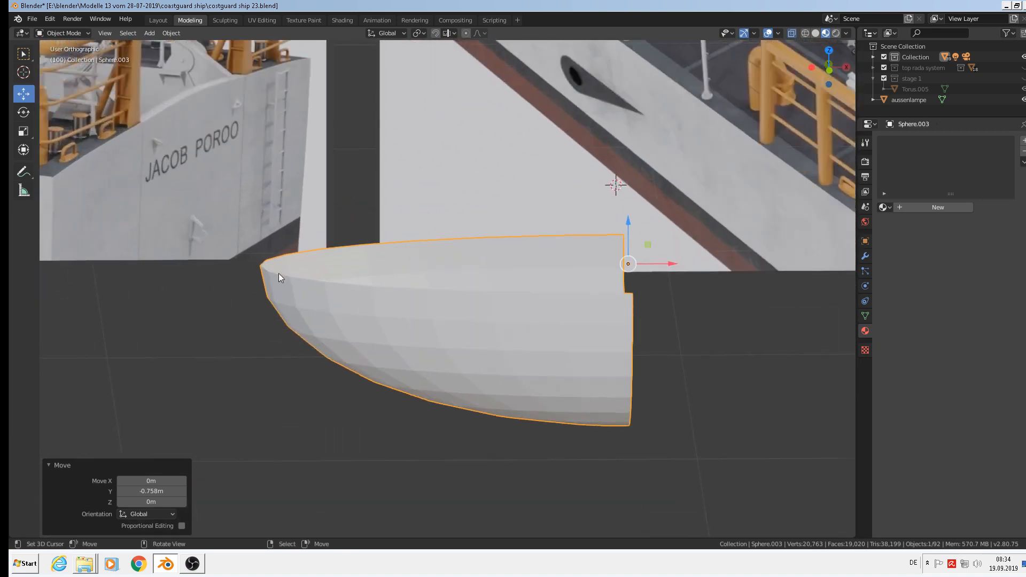
In Edit Mode, select the two cut-end vertices and scale them to 0 on X so the edge stands vertical.
key("Tab")
mouse_move(273, 274)
middle_mouse_down()
mouse_move(262, 257)
mouse_move(248, 290)
mouse_move(260, 284)
middle_mouse_up()
left_click(260, 257)
scroll(262, 267, "up", 2)
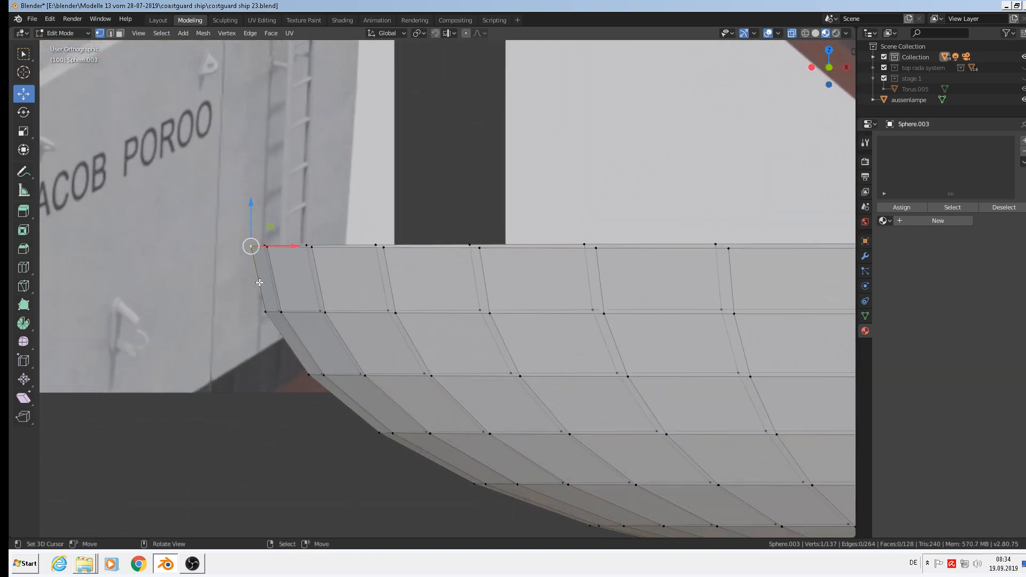
left_click(263, 311, "shift")
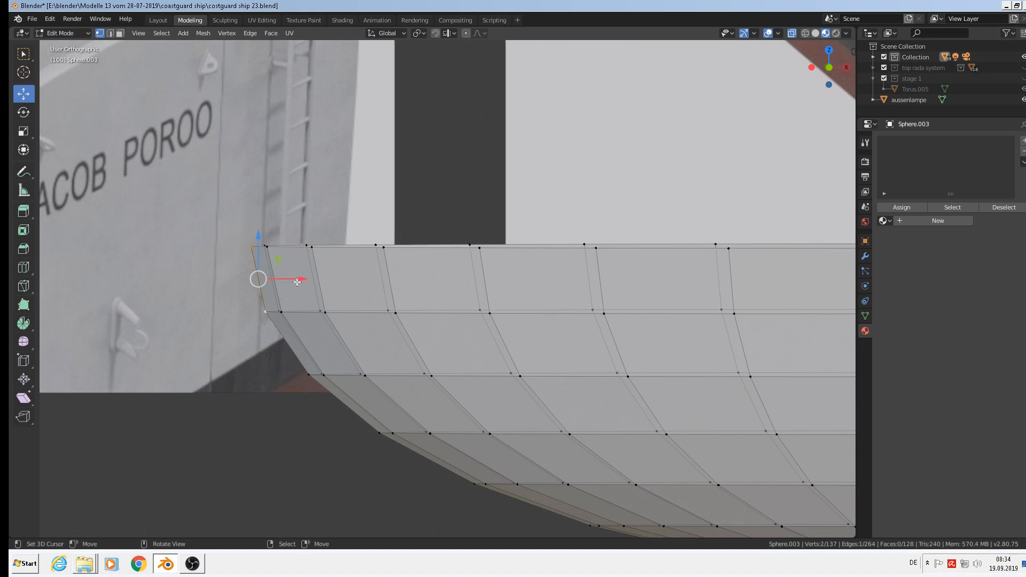
key("s")
key("x")
key("0")
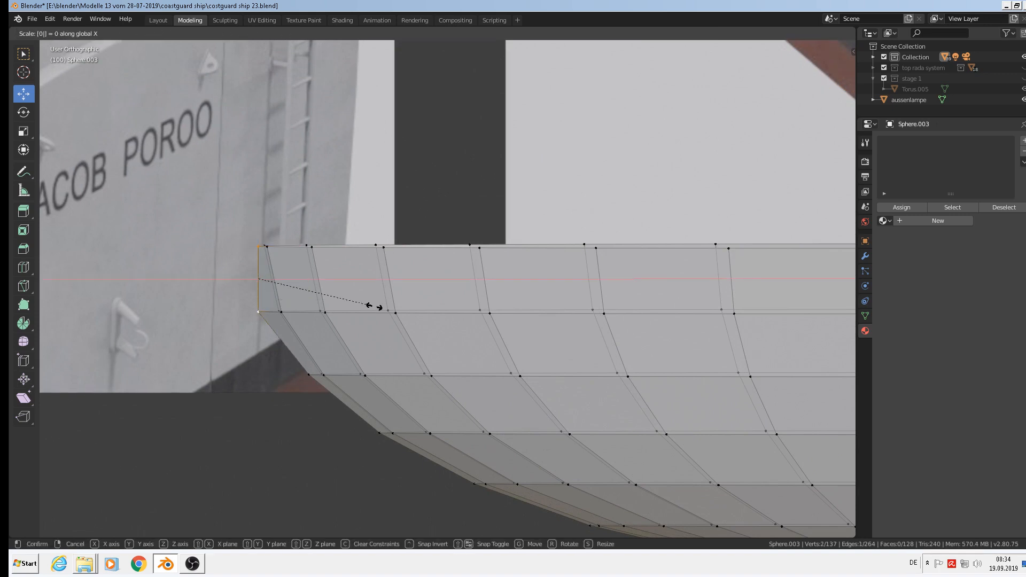
key("Return")
Shift the flattened end edge 0.00584 m along X and leave Edit Mode.
key("g")
key("x")
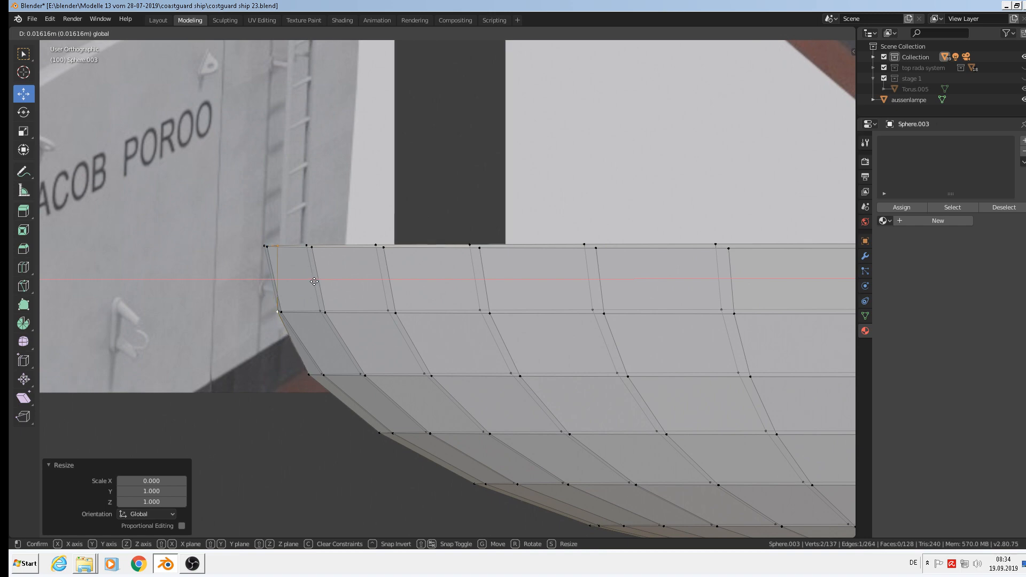
left_click(302, 278)
middle_click_drag(302, 278, 320, 368)
key("Tab")
scroll(287, 377, "down", 2)
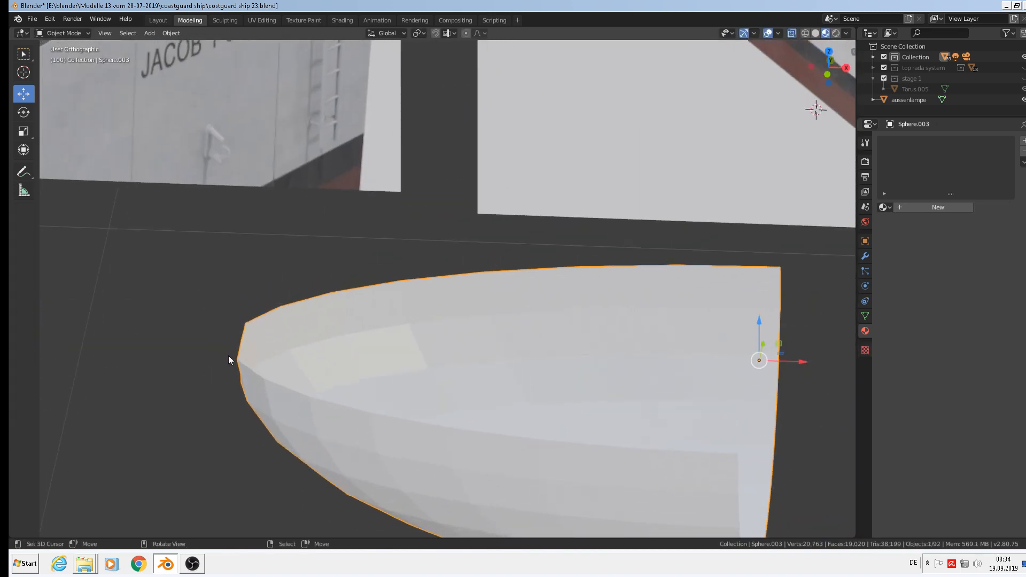
scroll(526, 384, "down", 3)
middle_click_drag(633, 413, 400, 371, "shift")
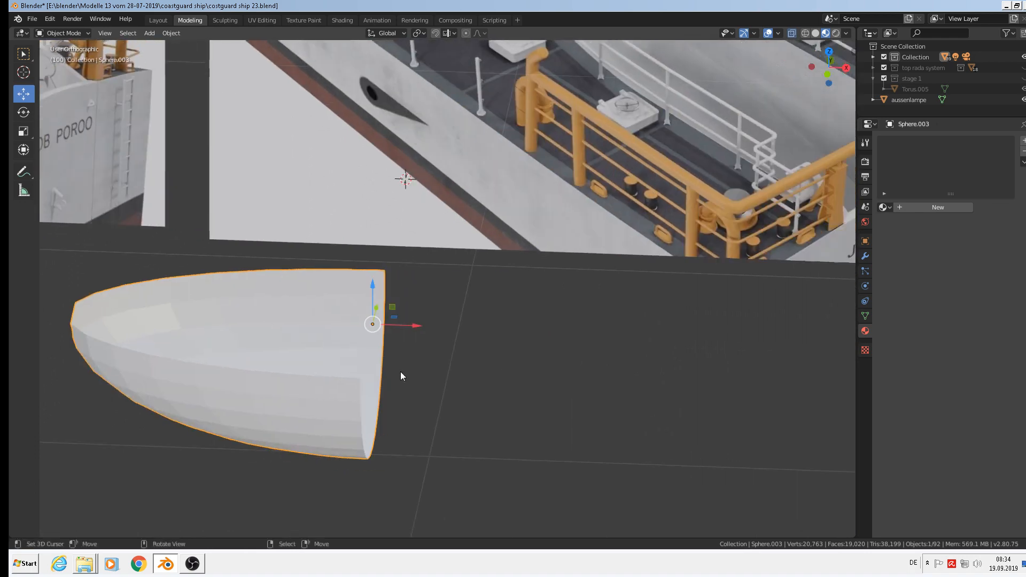
scroll(400, 370, "down", 2)
key("Tab")
Select the open-end edge loop and extrude it 0.707 m along X to lengthen the hull.
left_click(367, 387, "alt")
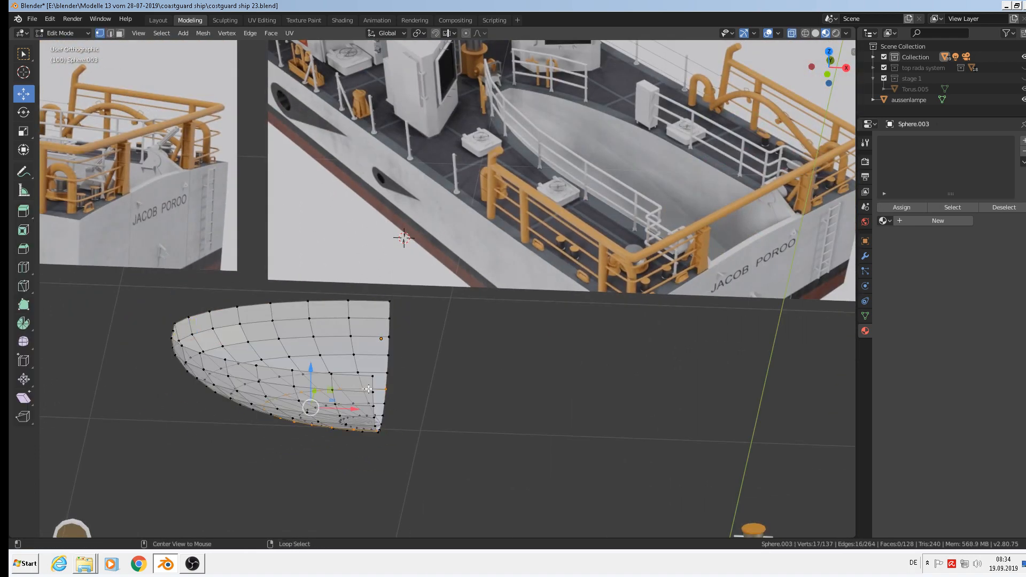
left_click(377, 389, "alt")
scroll(416, 406, "down", 3)
key("e")
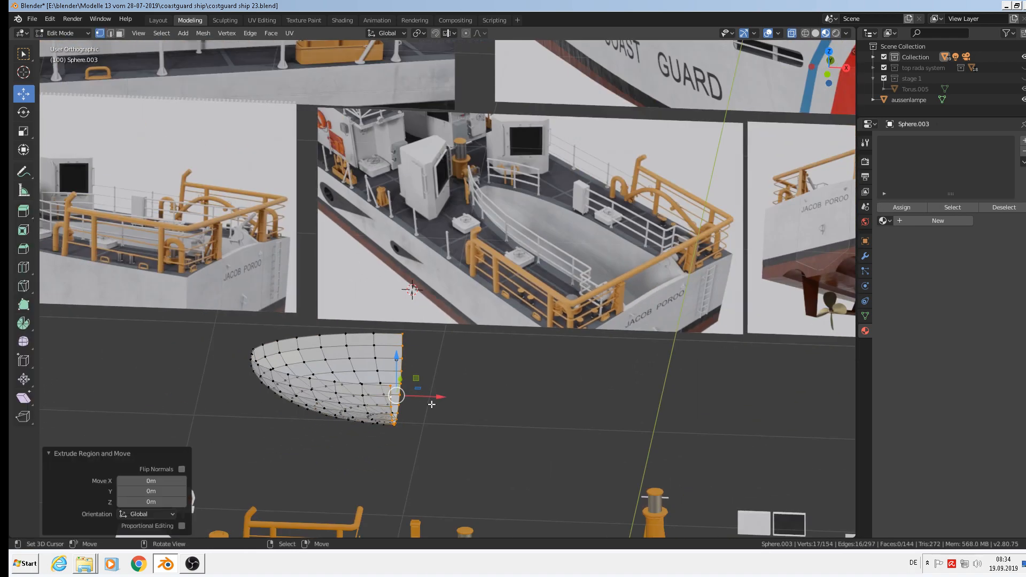
key("x")
left_click(597, 400)
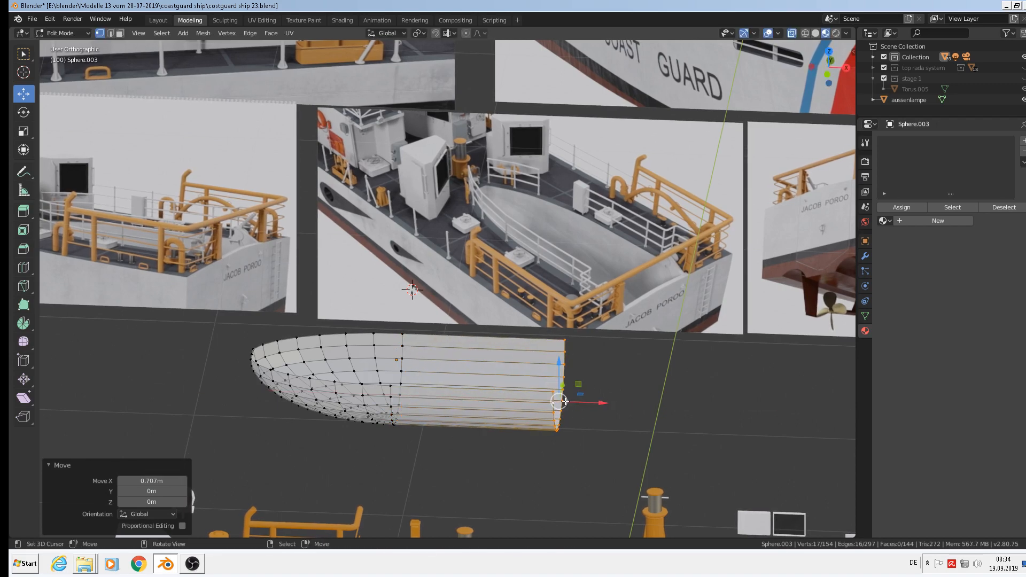
Scale the extended end loop along Z, undo its slight lowering, and exit Edit Mode.
key("s")
key("z")
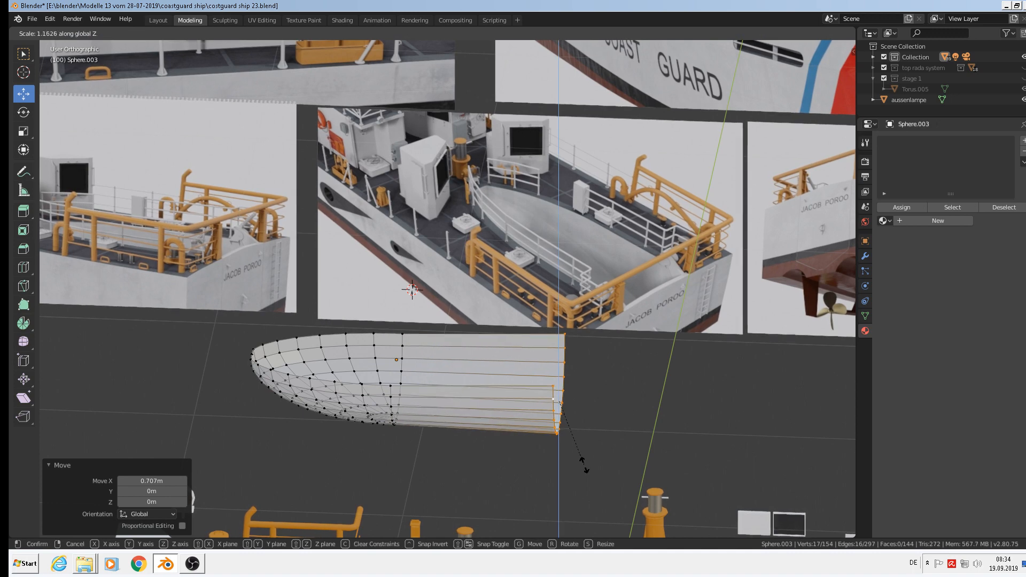
left_click(582, 466)
left_click_drag(559, 362, 557, 368)
middle_click_drag(556, 367, 534, 345)
key("KP_1")
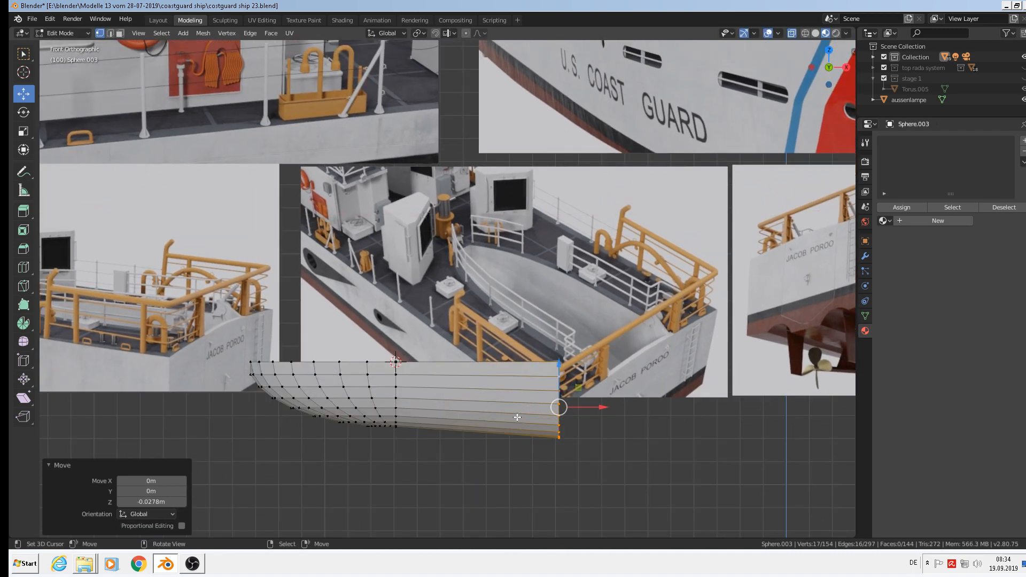
scroll(514, 416, "up", 2)
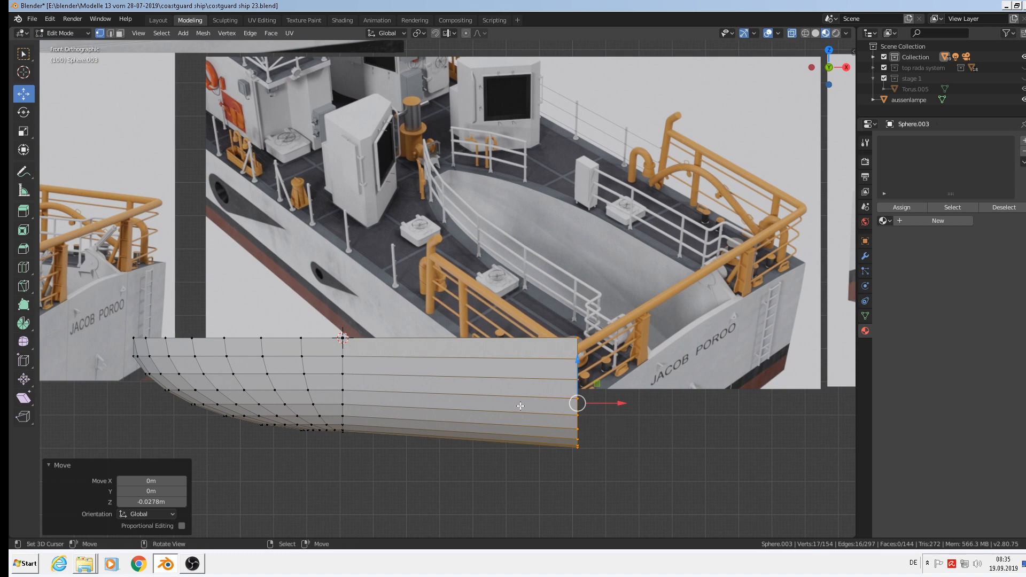
key("ctrl+z")
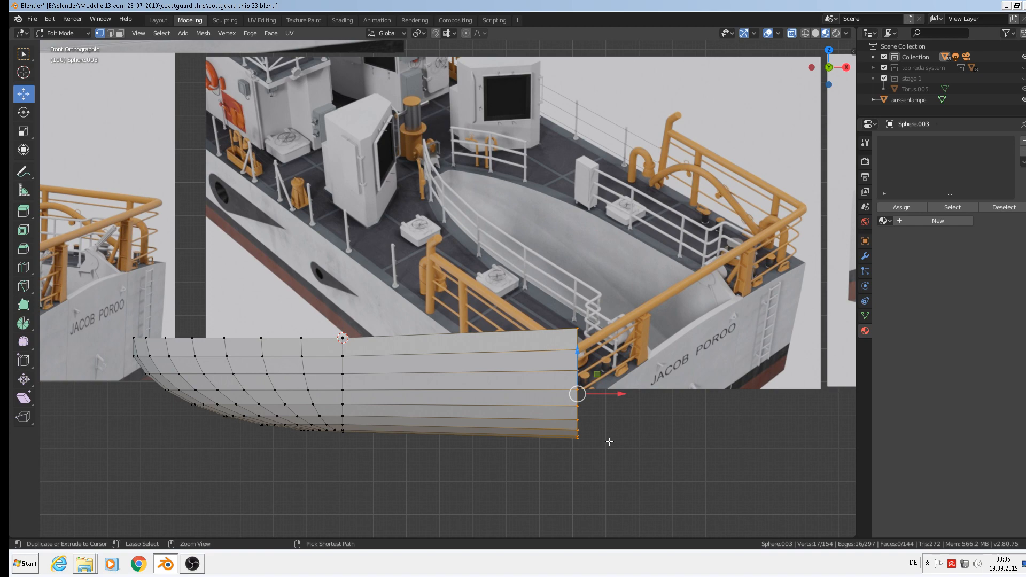
middle_click_drag(609, 442, 676, 430)
key("Tab")
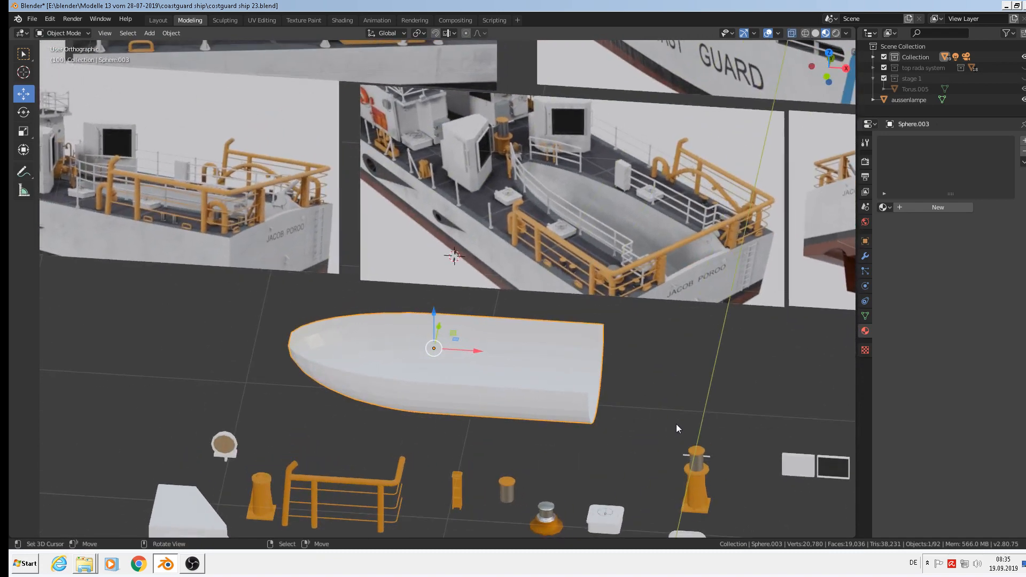
Move the hull 1.33 m along Y.
key("Tab")
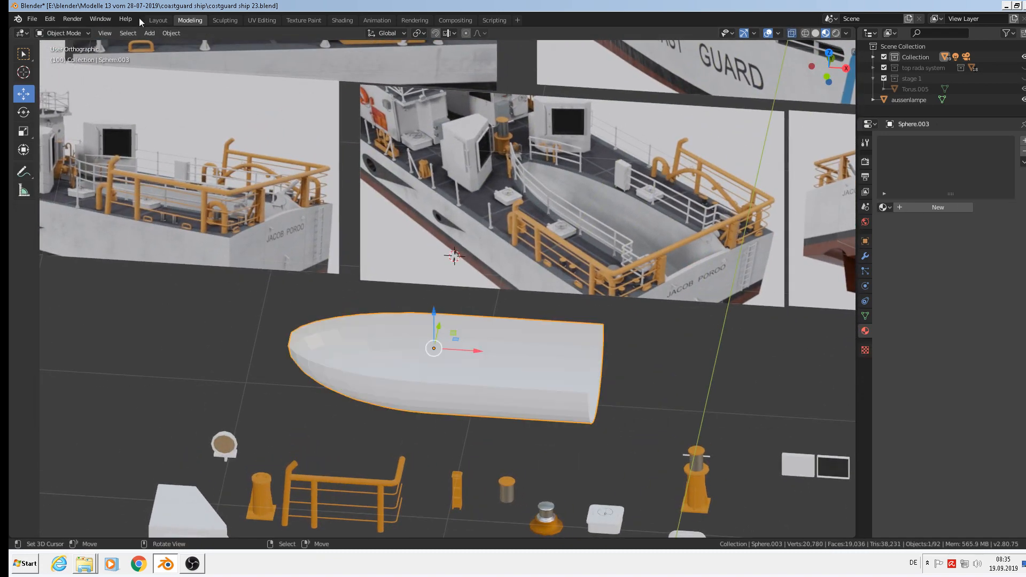
left_click(172, 33)
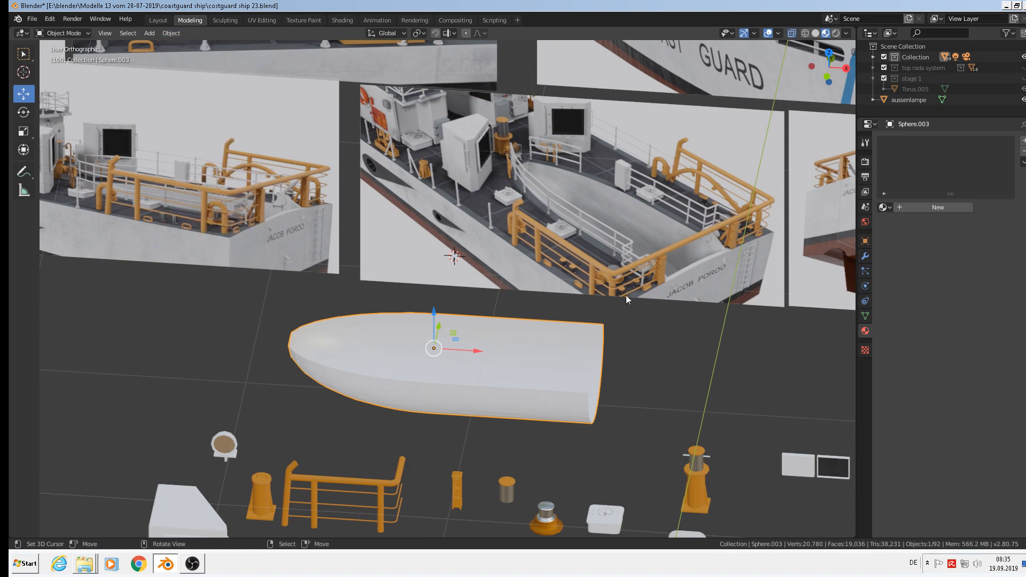
middle_click_drag(510, 345, 422, 374)
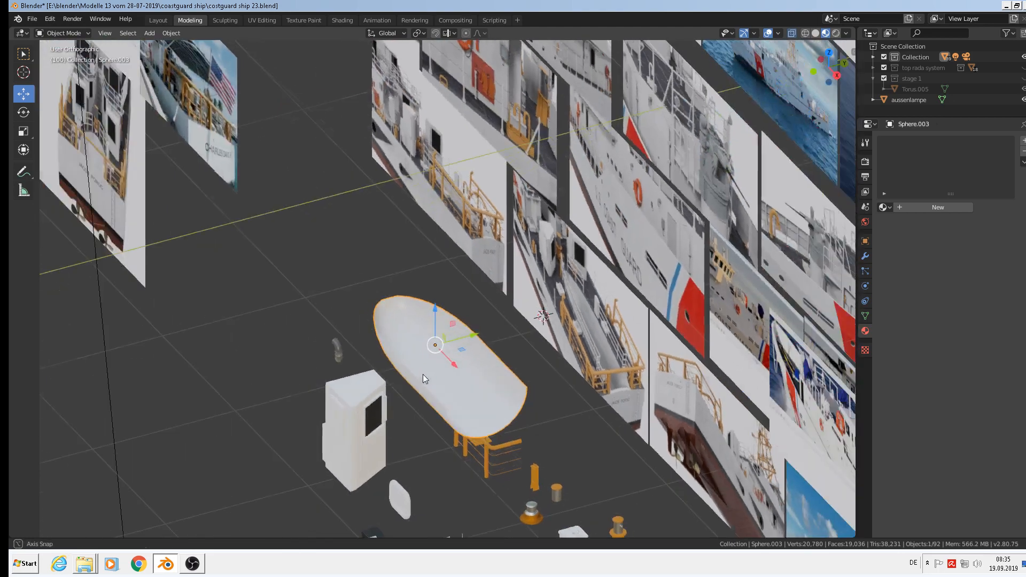
left_click_drag(468, 338, 279, 389)
middle_click_drag(297, 377, 404, 245, "shift")
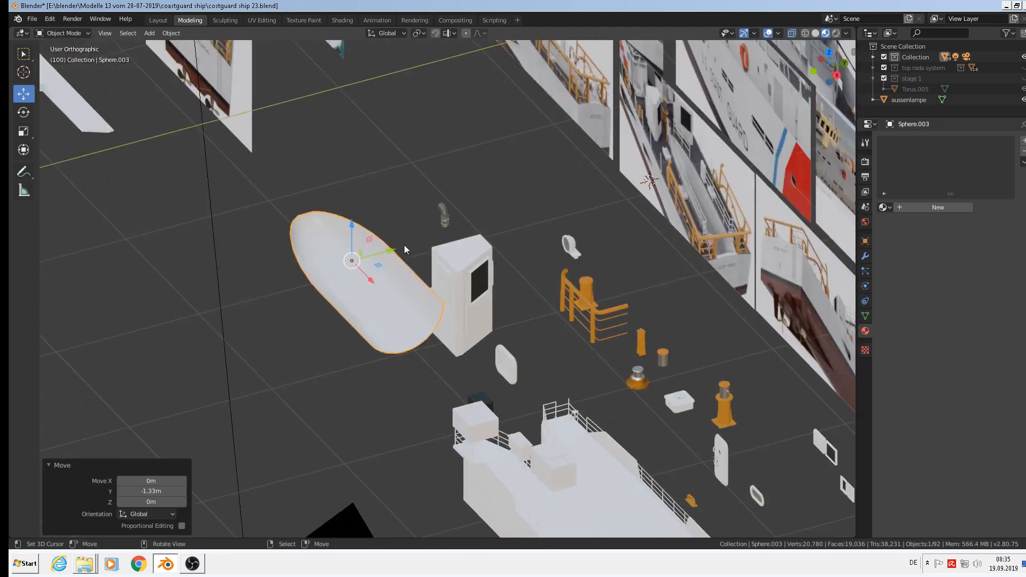
Duplicate the hull as Sphere.004 and place the copy 1.76 m along -Y beside the original.
key("shift+d")
right_click(404, 246)
left_click_drag(393, 250, 143, 315)
middle_click_drag(163, 291, 418, 263, "shift")
scroll(437, 254, "up", 3)
key("Tab")
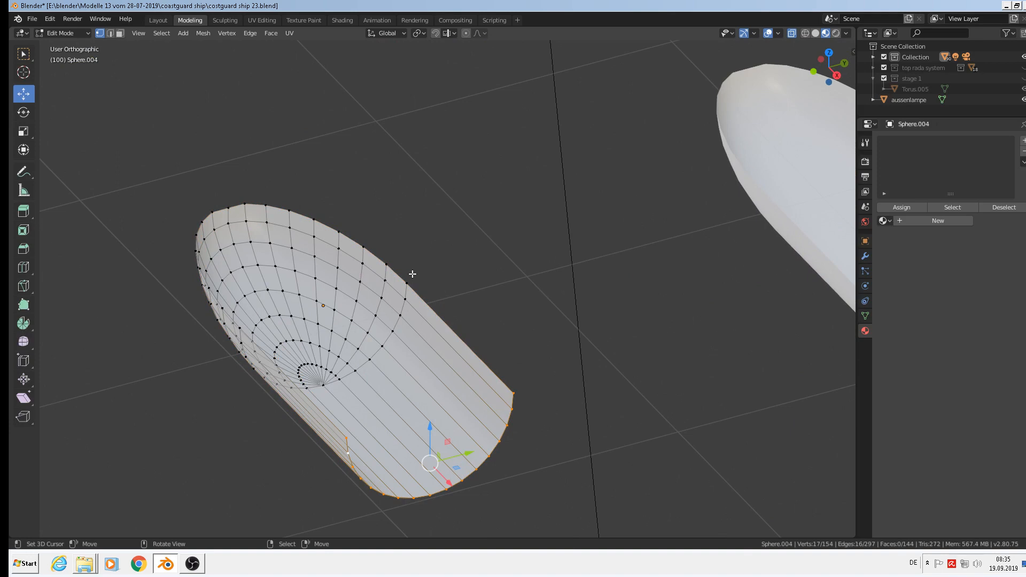
Extrude the copy's top rim loop and scale it outward to 2.042 to form a flange.
left_click(407, 274, "alt")
scroll(525, 370, "down", 2)
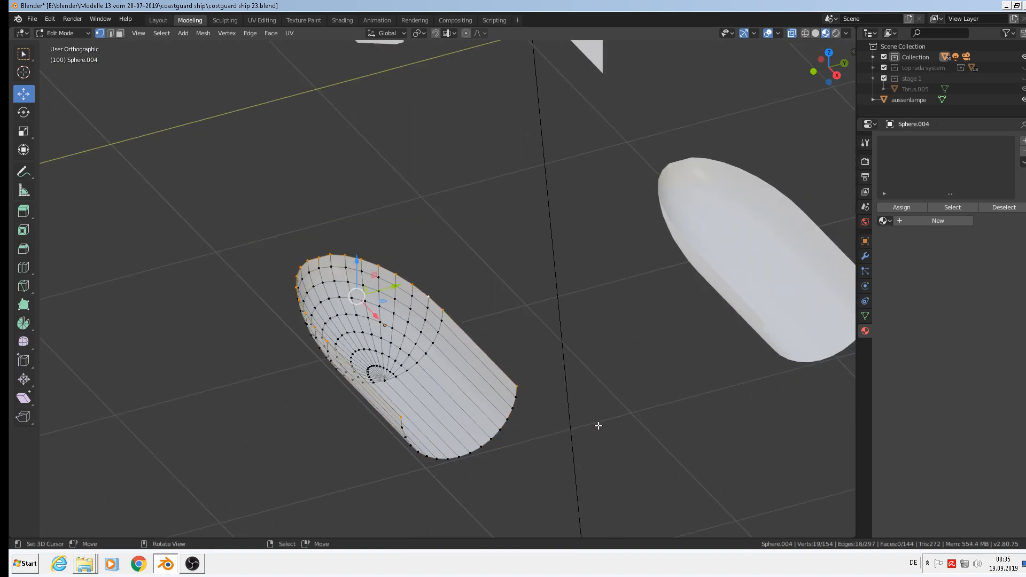
key("e")
key("s")
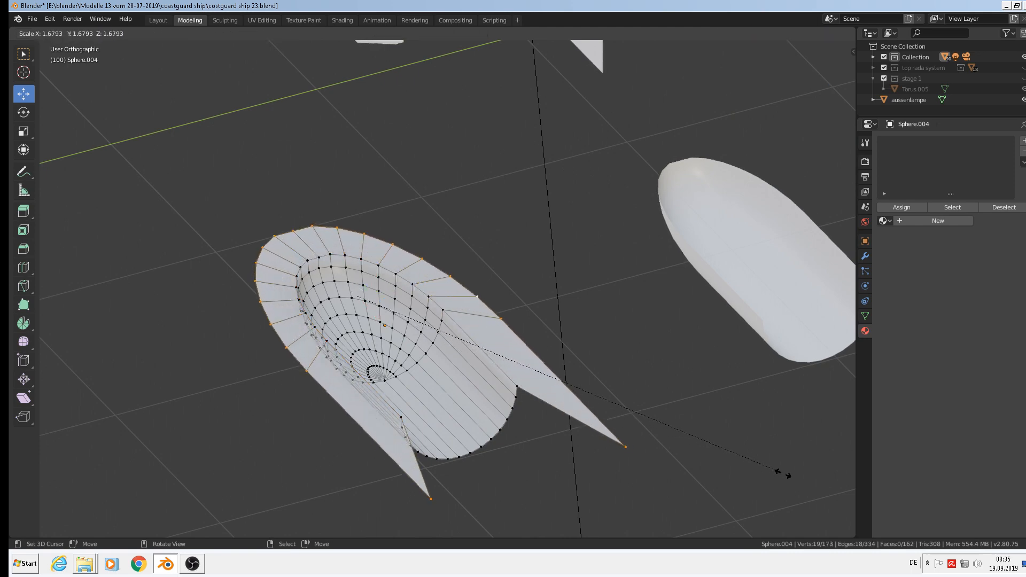
left_click(831, 494)
Select five vertices along the flange's curved outer edge and switch to top view.
scroll(283, 368, "down", 2)
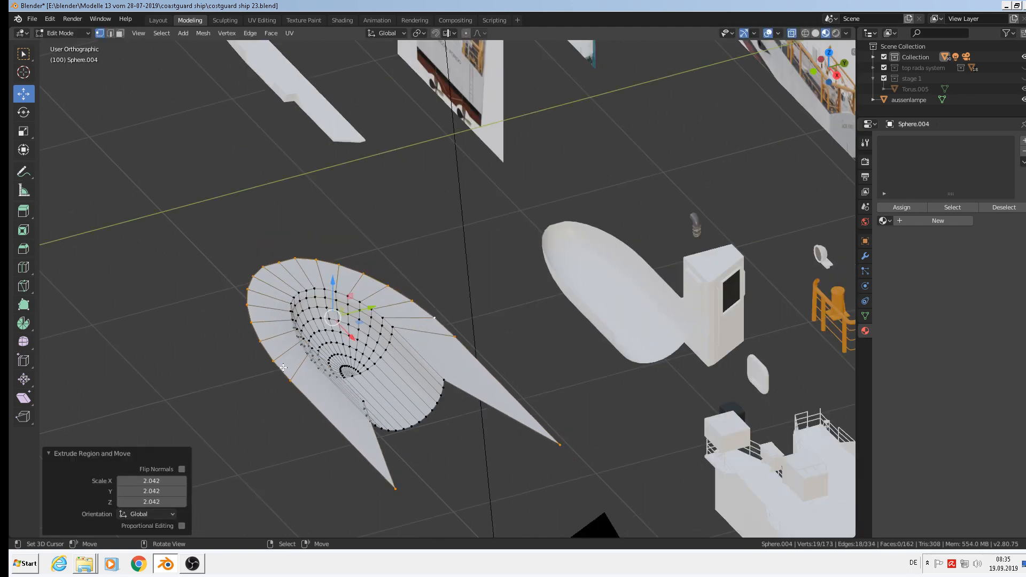
middle_click_drag(283, 367, 452, 452)
left_click(431, 512)
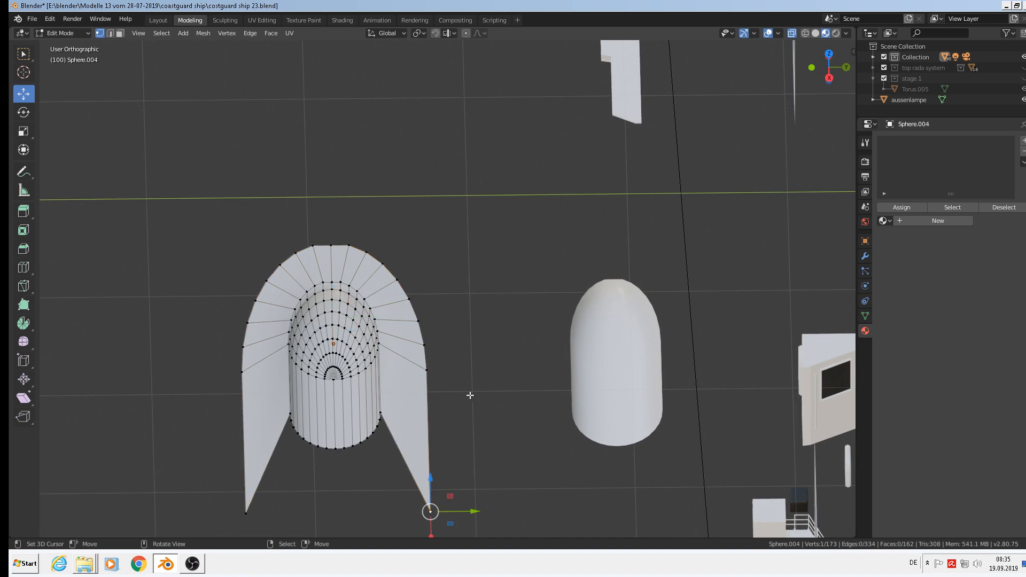
left_click(427, 370, "shift")
left_click(423, 345, "shift")
left_click(418, 321, "shift")
left_click(409, 299, "shift")
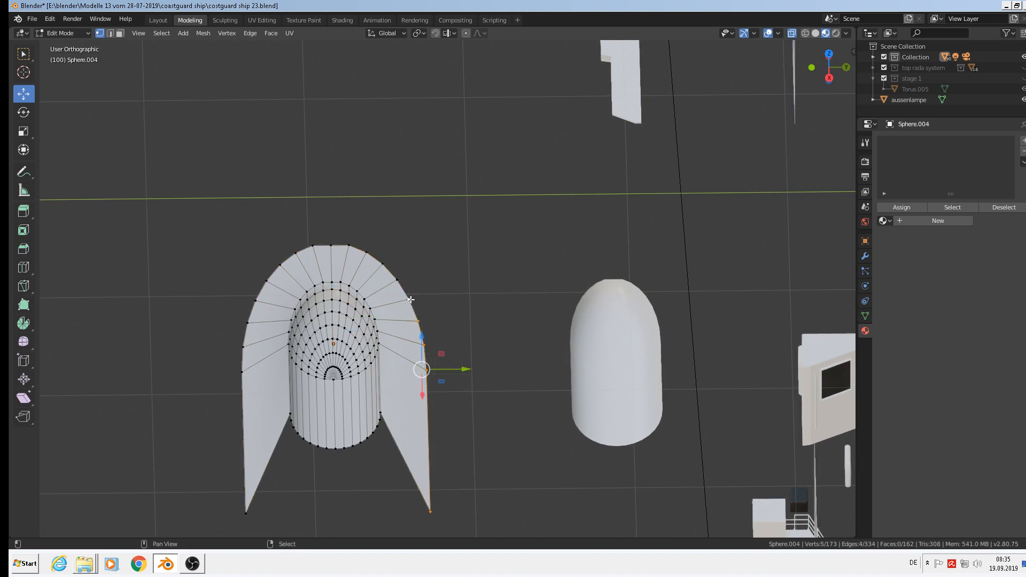
key("KP_7")
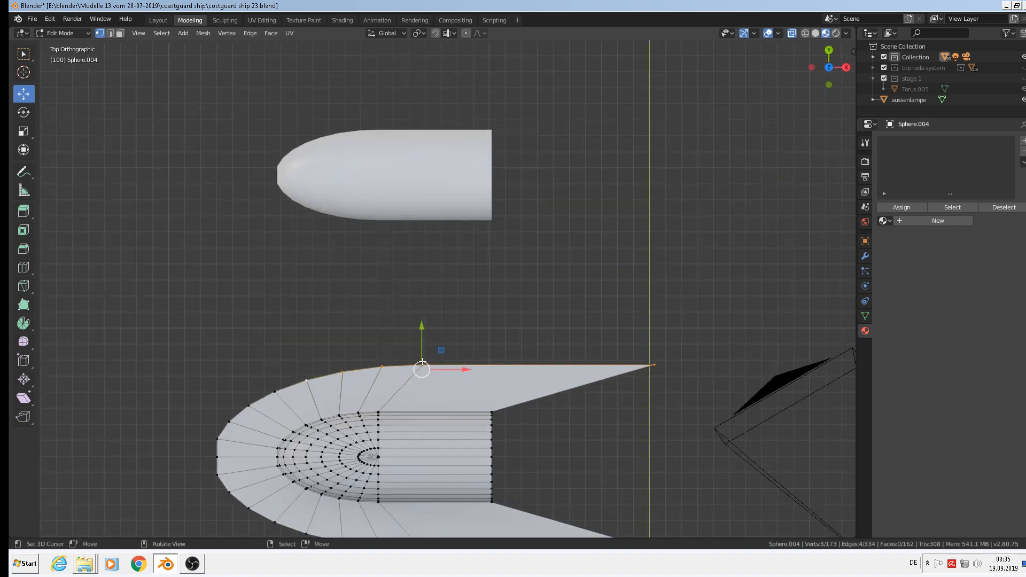
Flatten the selected flange edge vertices to 0 on Y into one straight side.
left_click(275, 392, "shift")
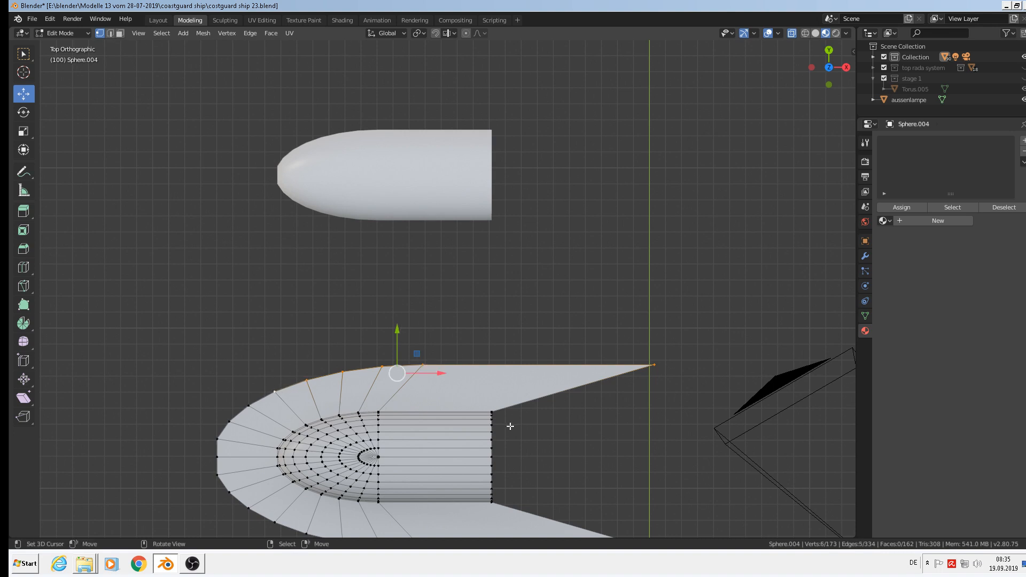
key("s")
key("y")
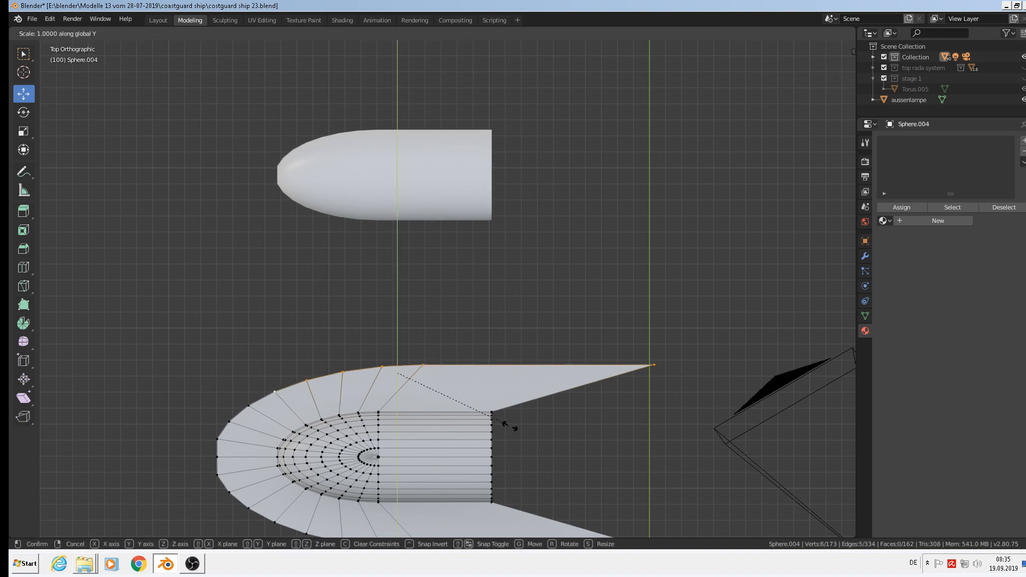
key("0")
key("Return")
Pull the flange's pointed tip vertex 1.02 m left along X.
left_click(652, 373)
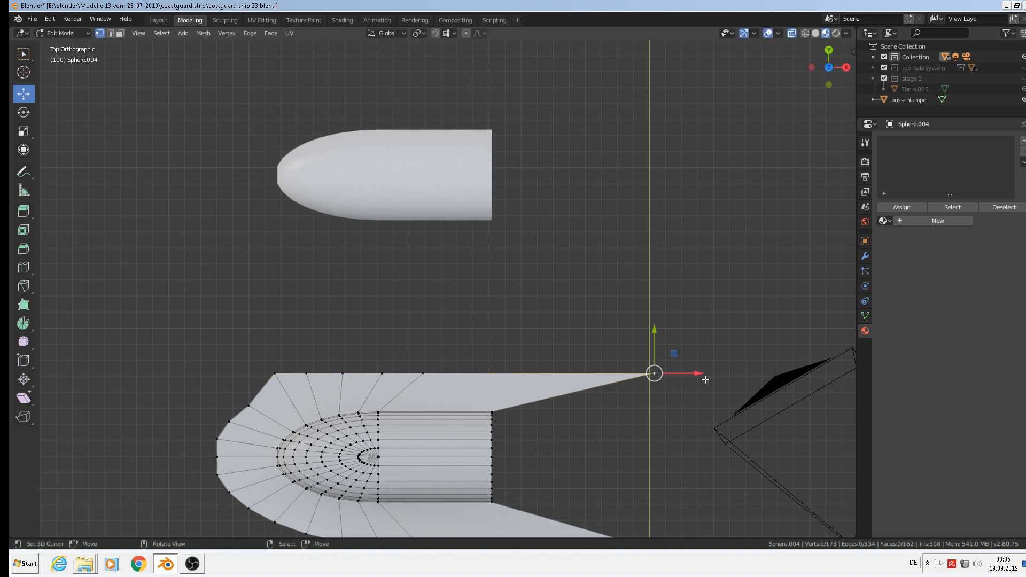
key("g")
key("x")
left_click_drag(540, 382, 537, 383)
middle_click_drag(521, 477, 538, 323, "shift")
Select the lower flange edge vertices and flatten them to 0 on Y.
left_click(672, 396)
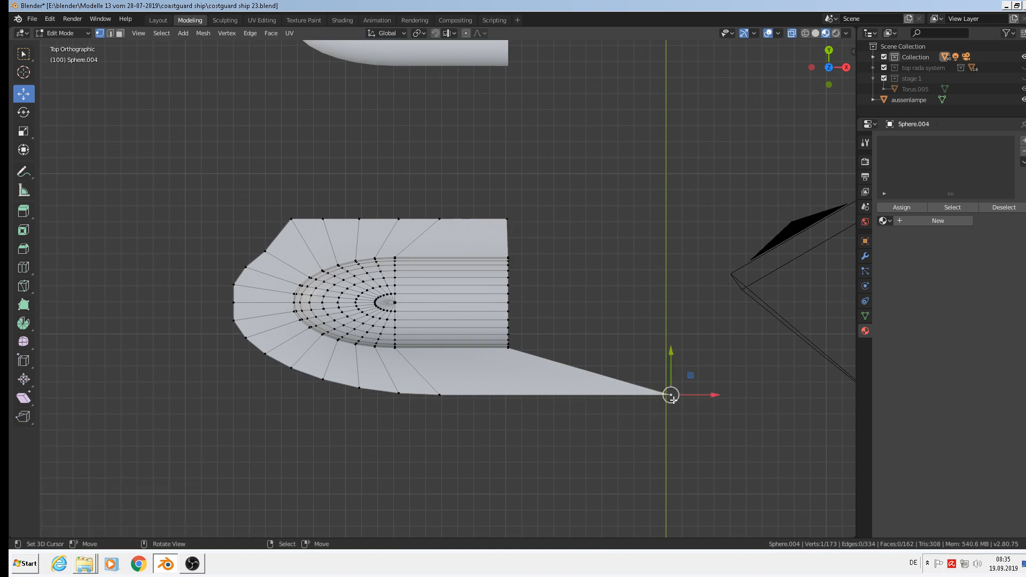
left_click(298, 371, "ctrl")
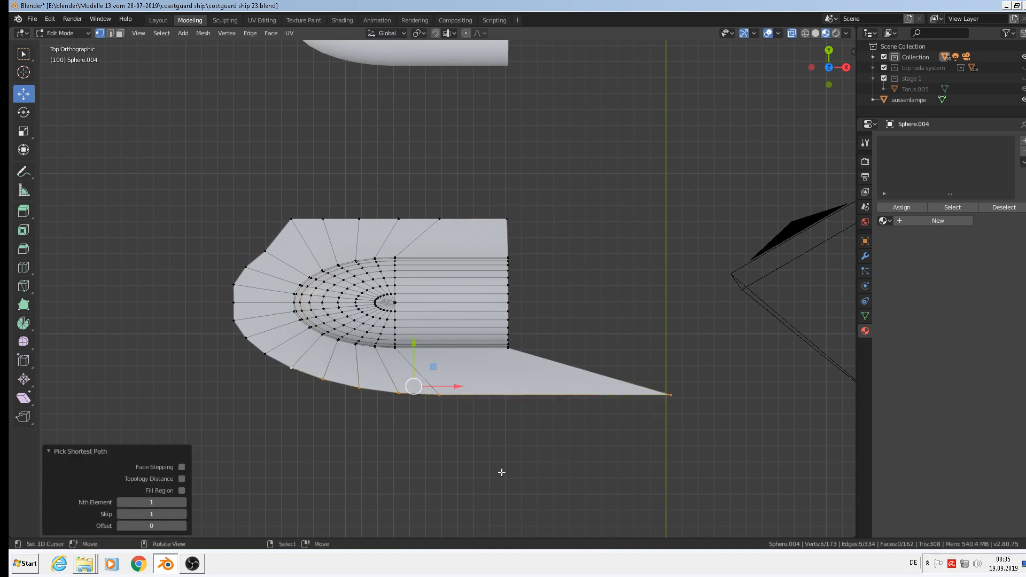
key("s")
key("y")
key("0")
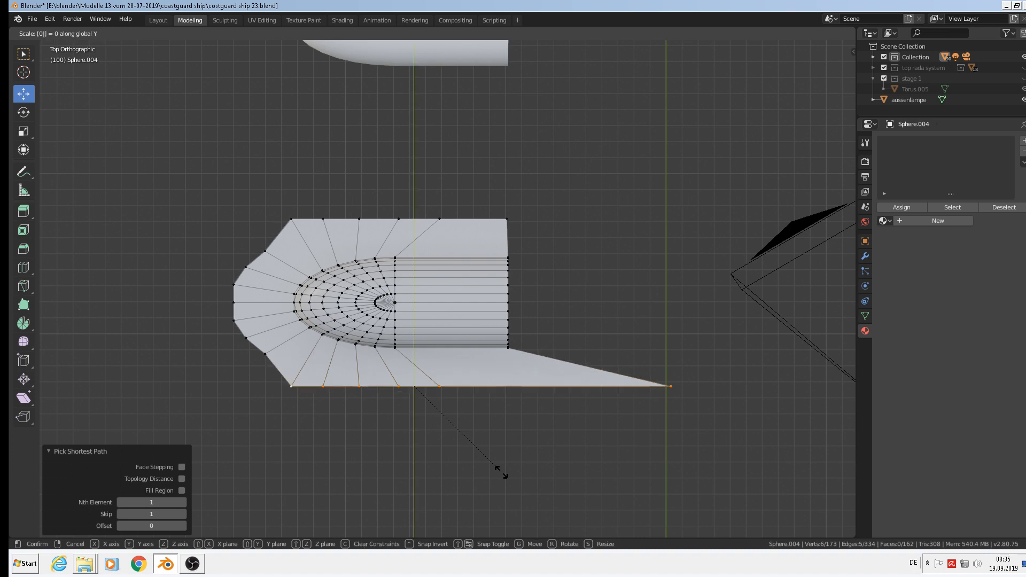
key("Return")
Move the remaining tip vertex back along X flush with the plate end.
left_click(668, 383)
key("g")
key("x")
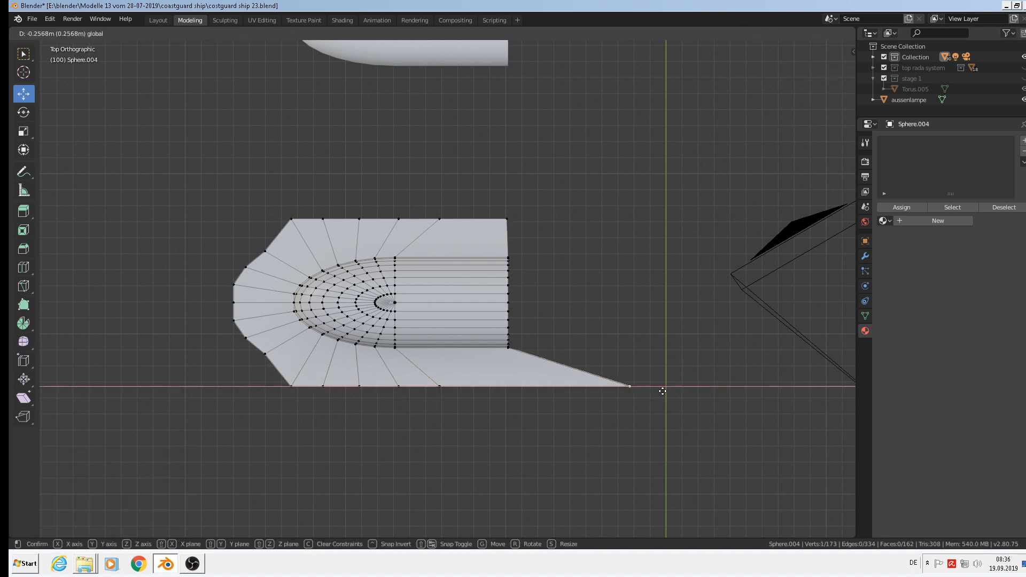
left_click(555, 389)
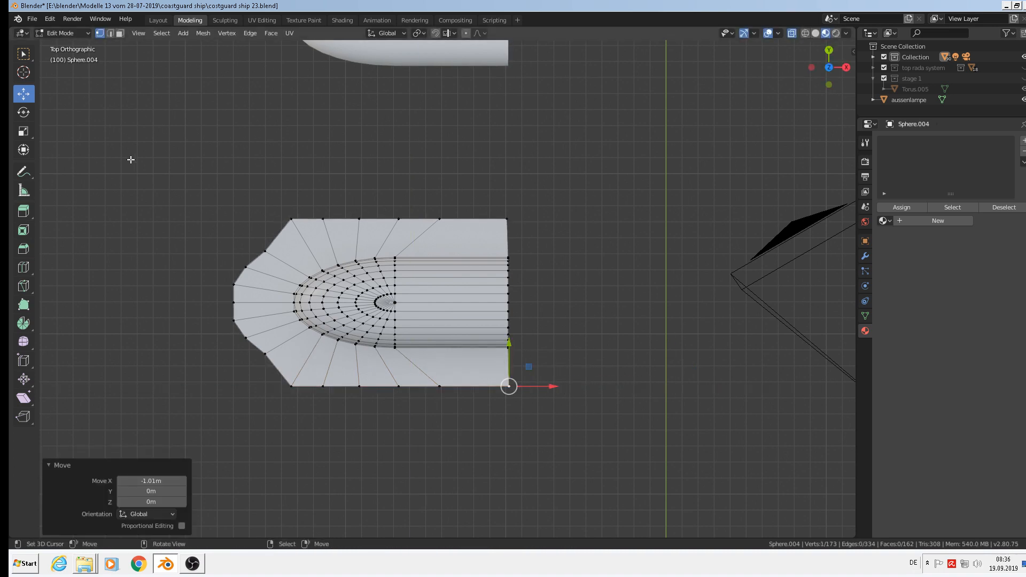
Select the left-end chamfer vertices and scale them to 0 on X into a vertical edge.
left_click(264, 249)
left_click(265, 353, "shift")
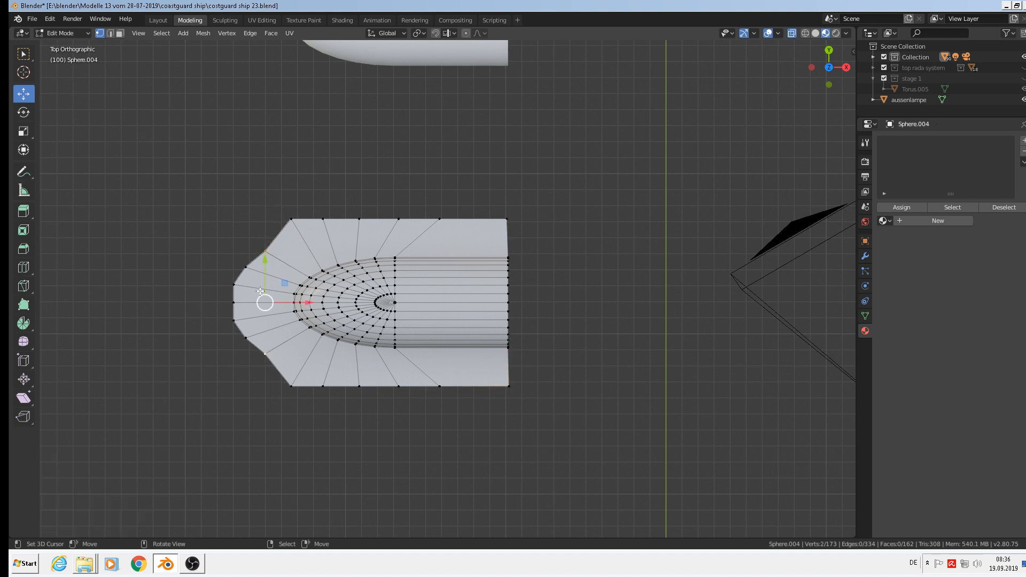
left_click(265, 251, "ctrl")
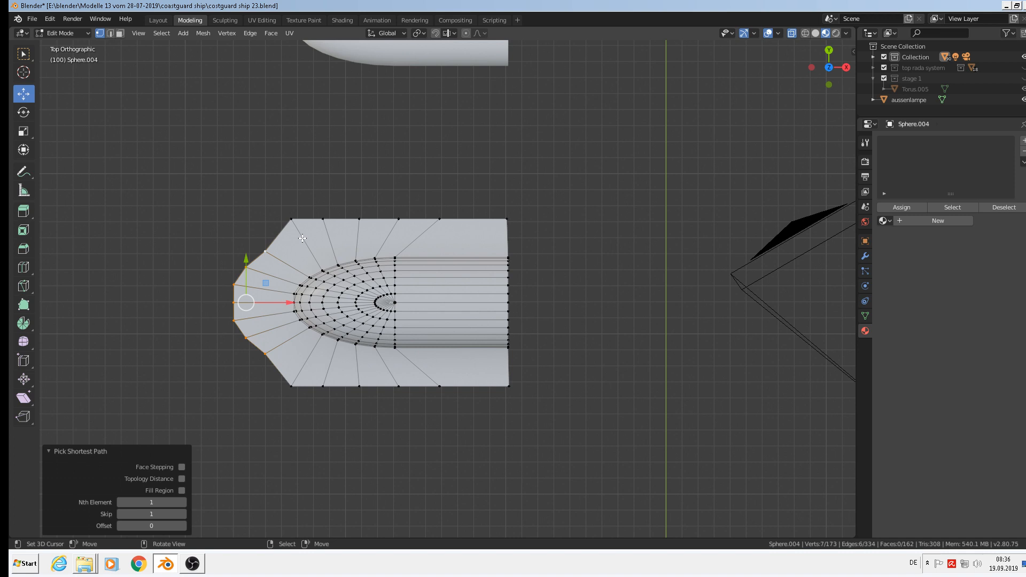
key("s")
key("x")
key("0")
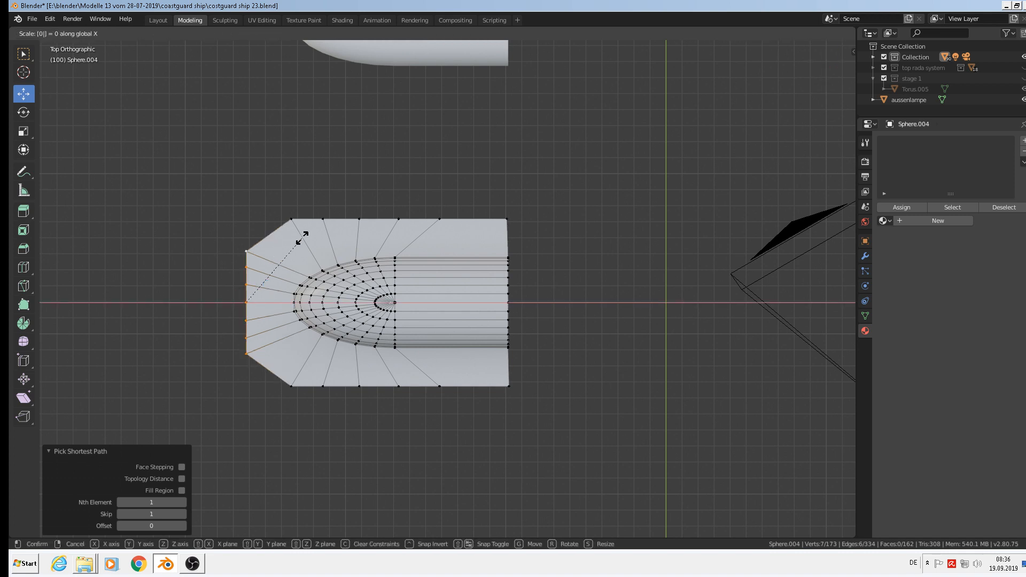
key("Return")
Move the top-left and bottom-left chamfer corners onto the top and bottom edges.
left_click(251, 249)
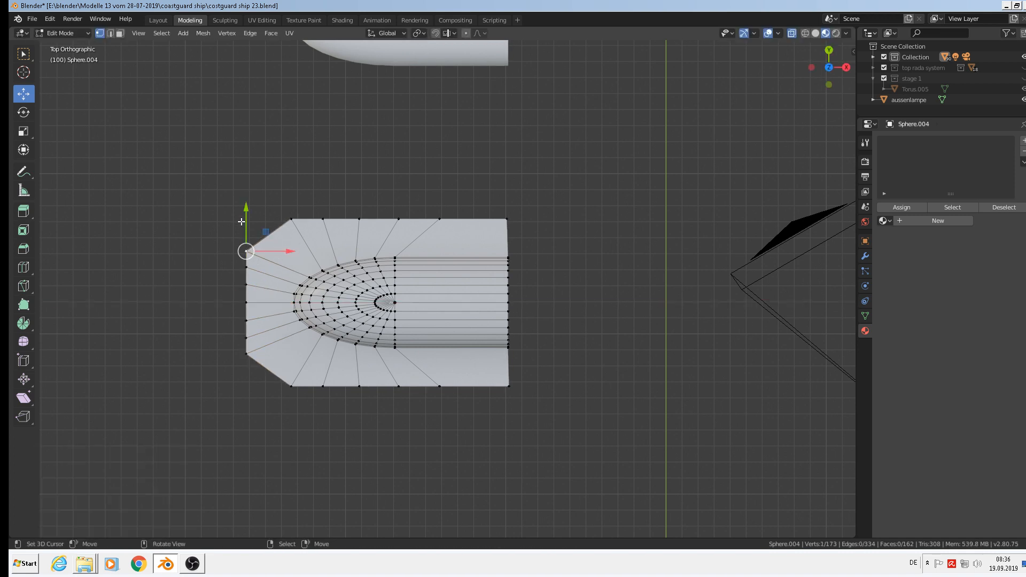
left_click_drag(251, 209, 249, 179)
left_click(245, 362)
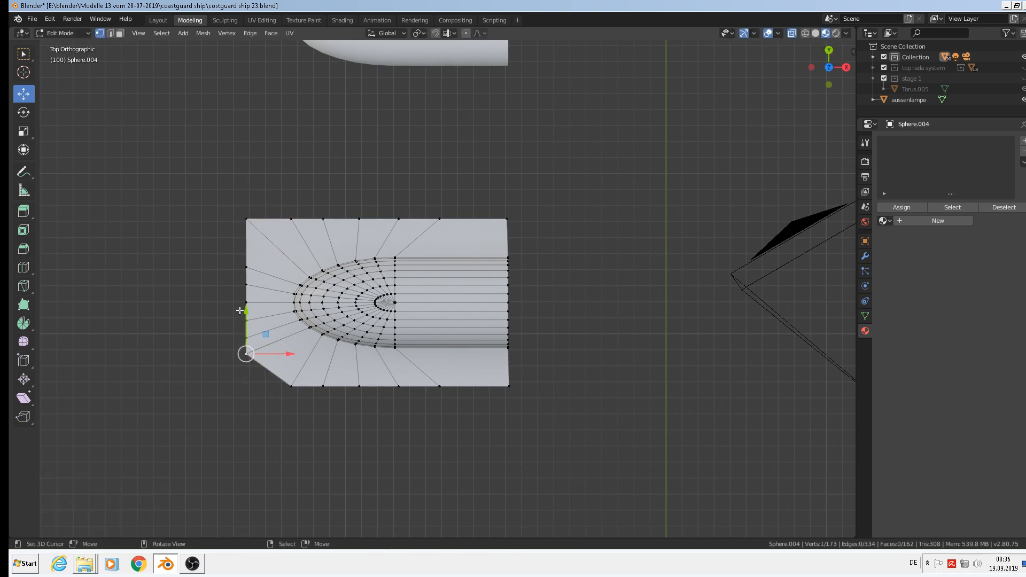
left_click_drag(240, 310, 242, 344)
middle_click_drag(242, 343, 368, 316)
Leave Edit Mode to inspect the whole deck plate, then return to editing its mesh.
scroll(368, 316, "down", 2)
key("Tab")
scroll(402, 354, "up", 1)
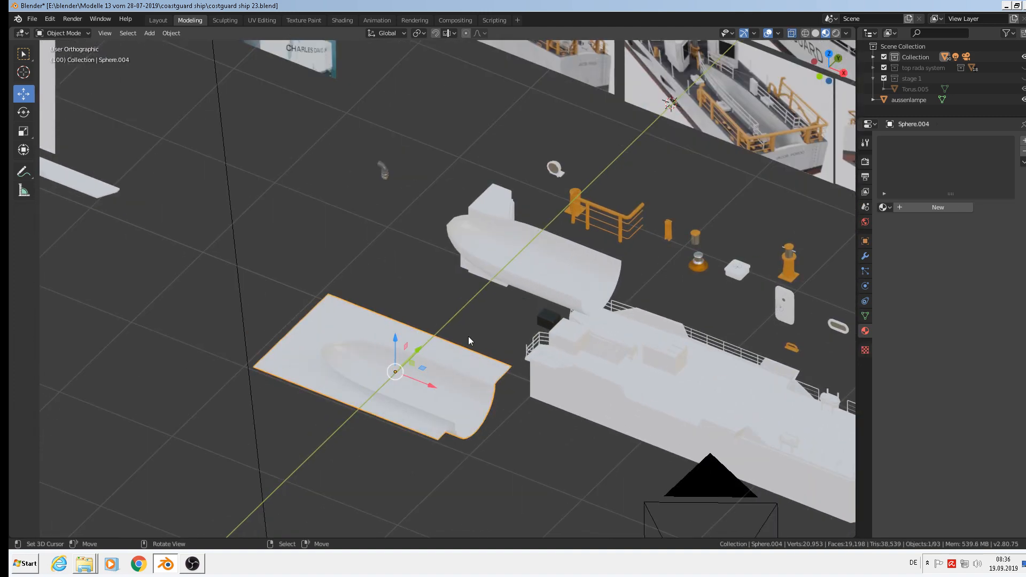
middle_click_drag(736, 167, 661, 246, "shift")
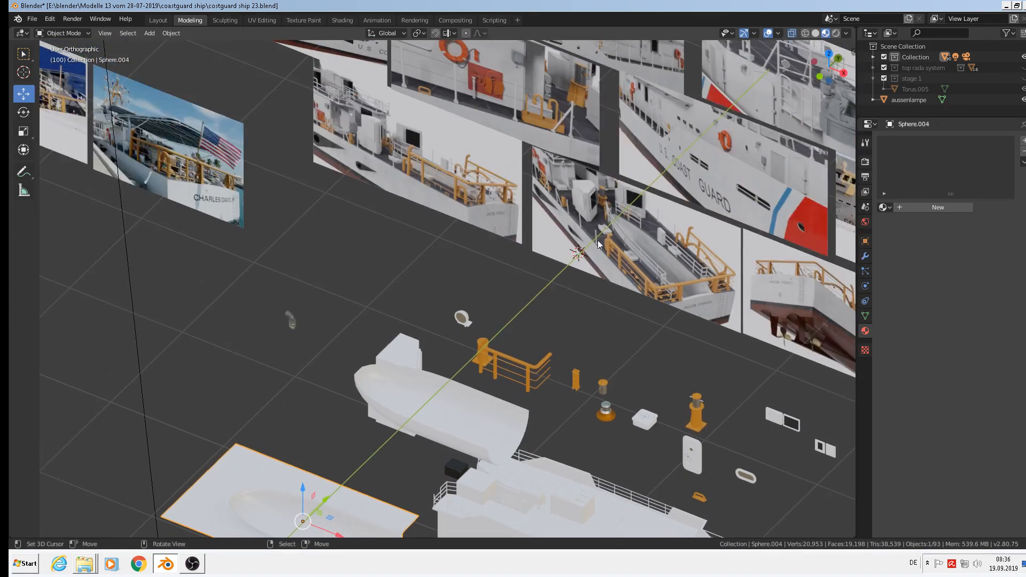
middle_click_drag(435, 350, 585, 186, "shift")
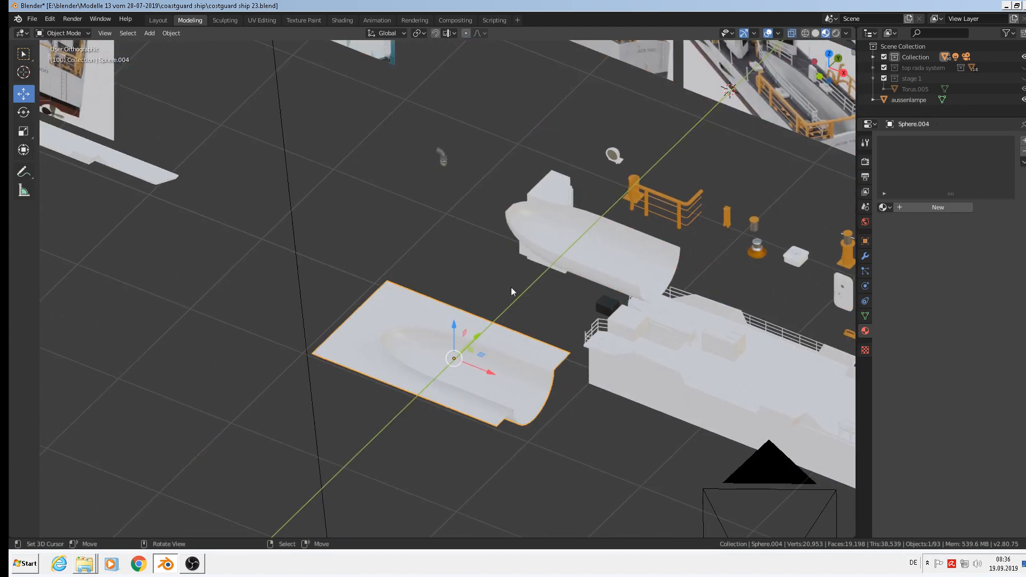
scroll(511, 289, "up", 1)
scroll(505, 305, "down", 1)
scroll(556, 305, "down", 1)
scroll(555, 309, "up", 2)
key("Tab")
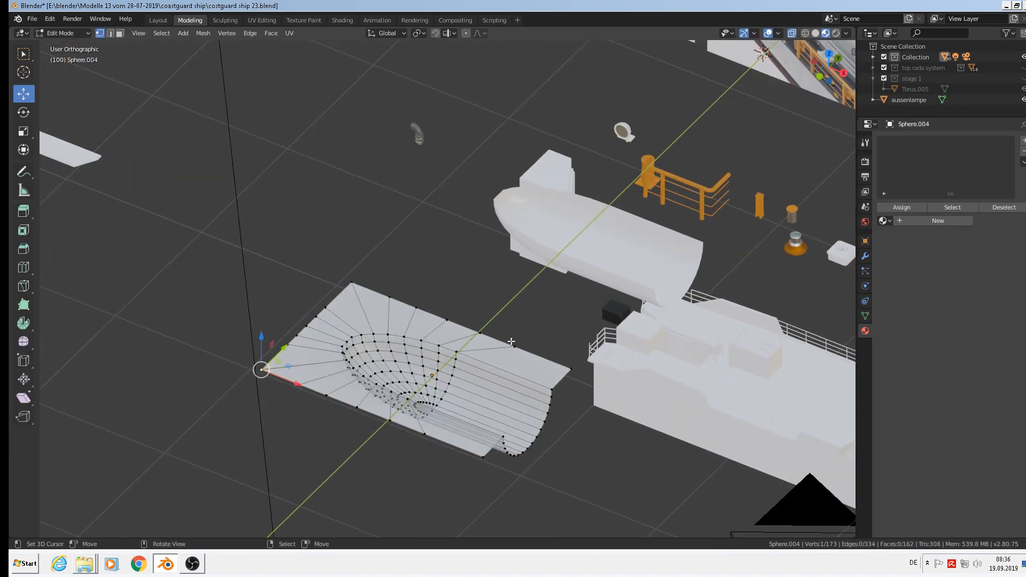
Widen the plate by moving its top edge out 0.147 m and bottom edge out 0.224 m.
left_click(509, 321, "alt")
right_click(351, 274)
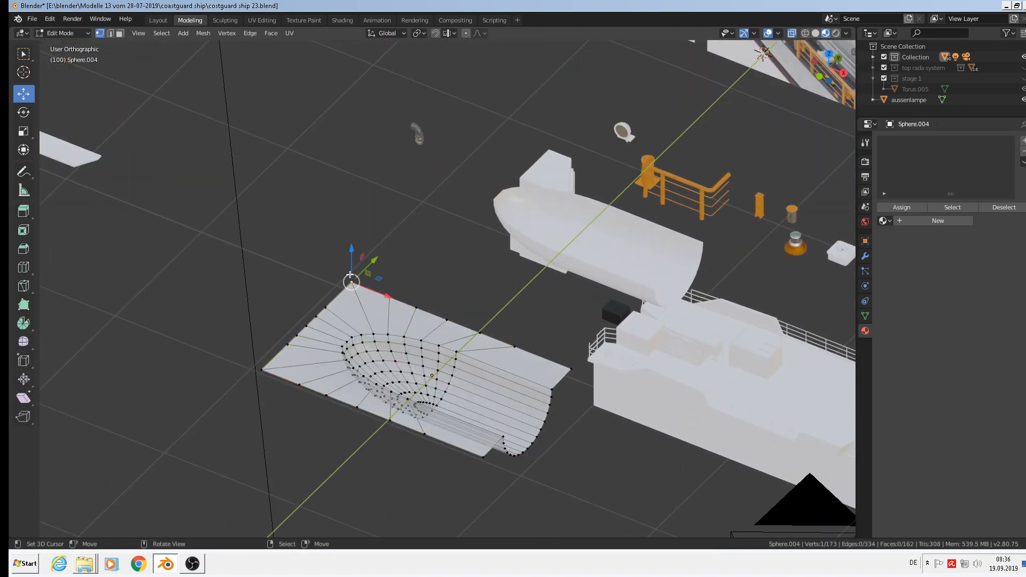
right_click(568, 363, "ctrl")
left_click_drag(475, 292, 488, 279)
right_click(484, 456)
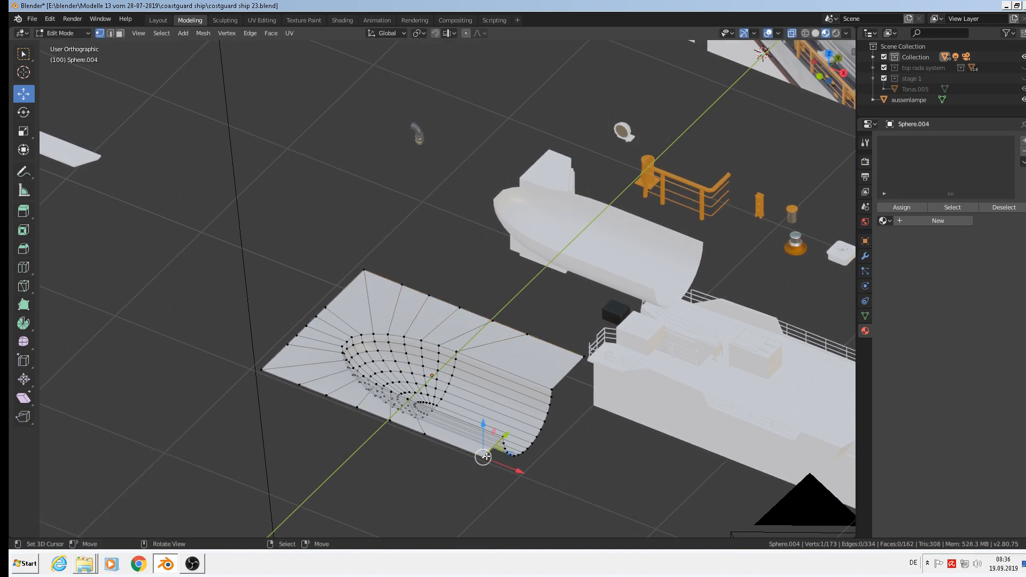
right_click(261, 370, "ctrl")
left_click_drag(390, 389, 368, 405)
middle_click_drag(368, 404, 354, 305)
Select the plate's left edge chain between both left corners and nudge it slightly along X.
right_click(350, 239)
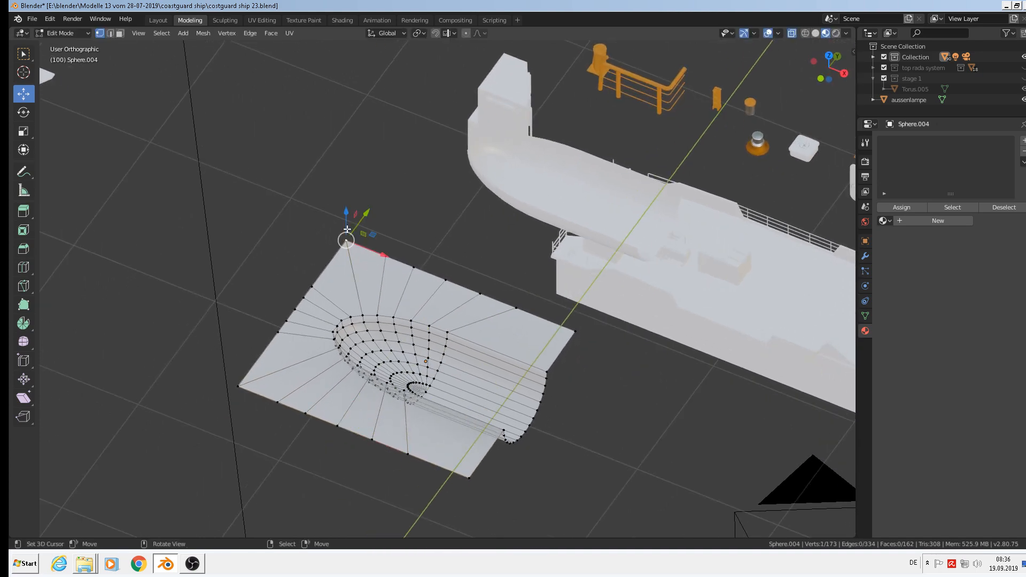
right_click(243, 376, "shift")
scroll(263, 400, "down", 1)
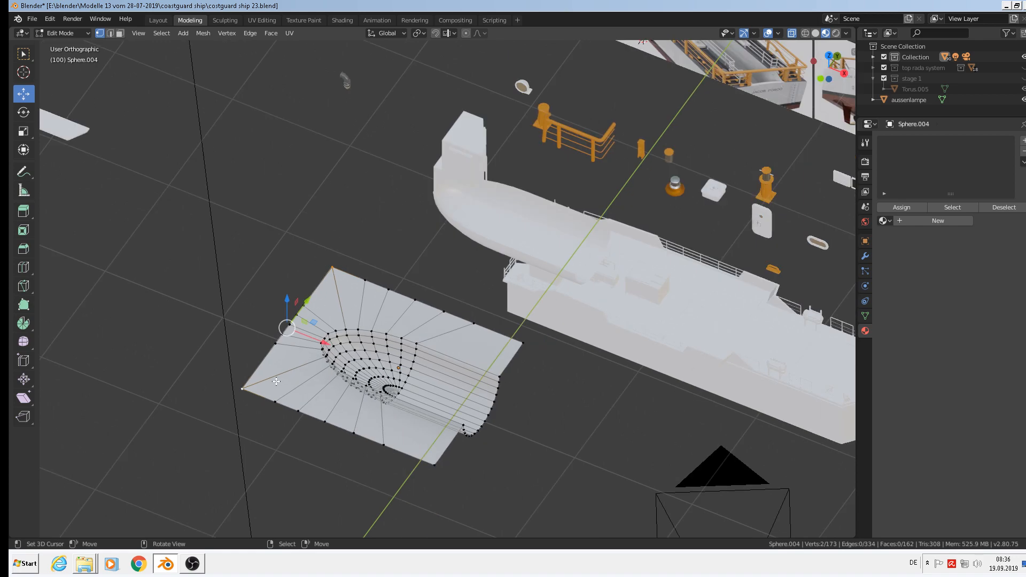
right_click(243, 388, "ctrl")
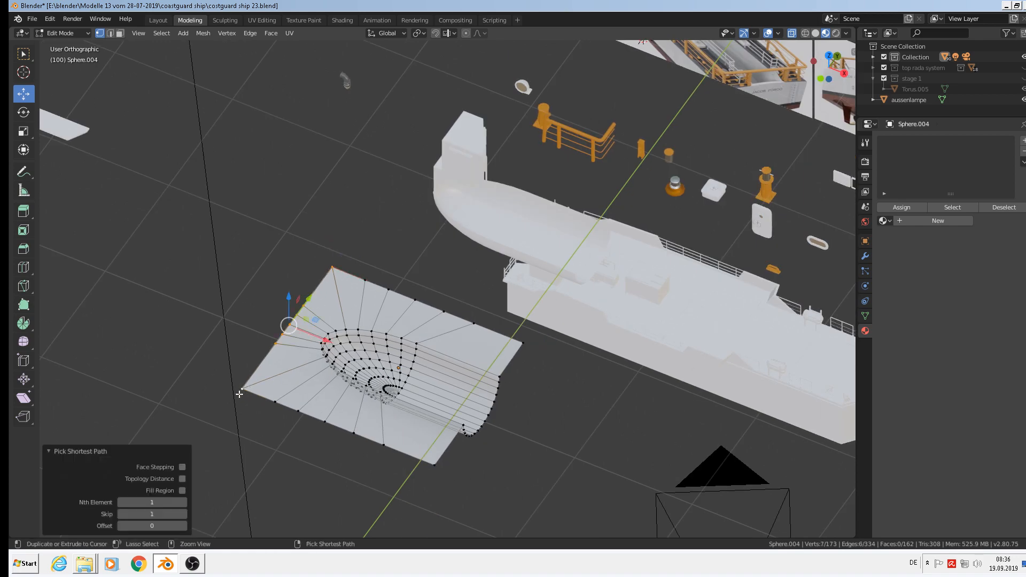
middle_click_drag(243, 388, 528, 415)
scroll(300, 371, "down", 2)
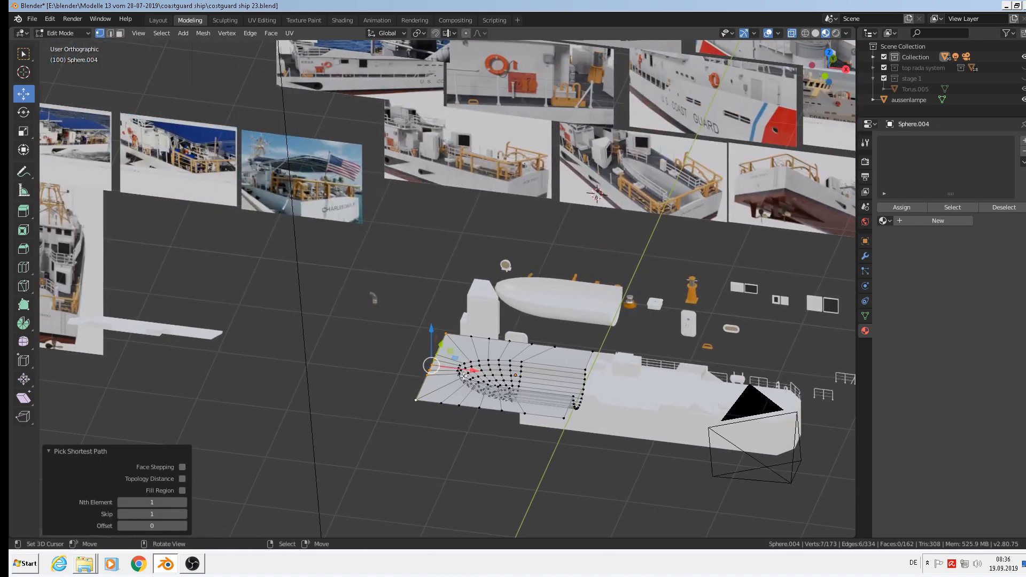
left_click_drag(459, 370, 464, 363)
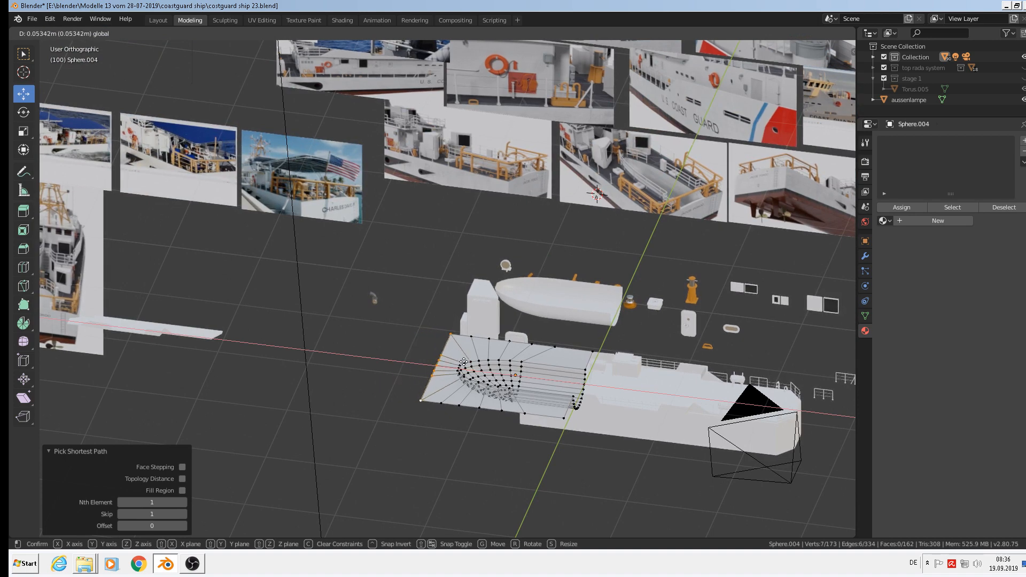
Extrude the left edge along X into a new strip lengthening the plate, then exit Edit Mode.
key("e")
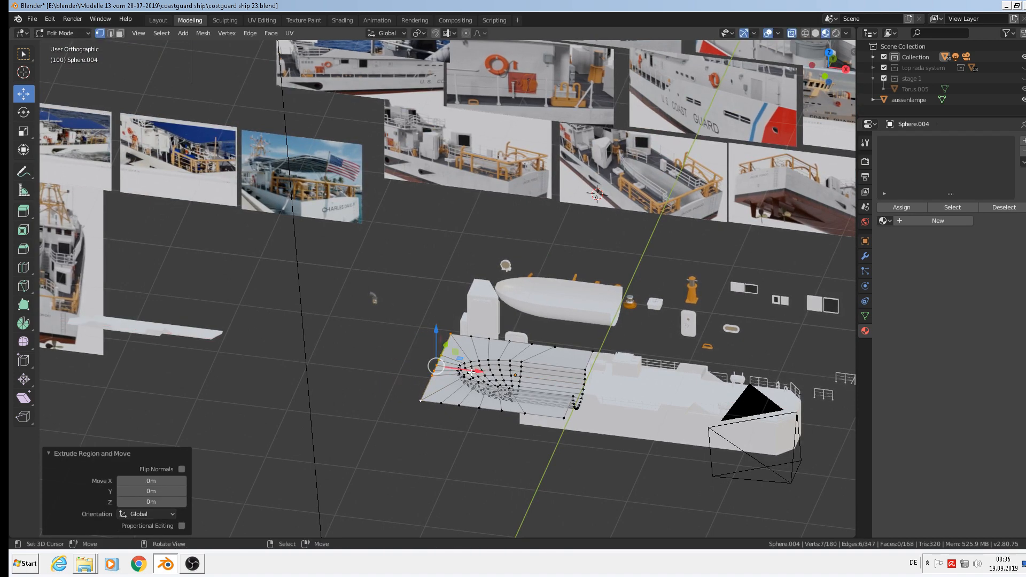
key("x")
left_click(278, 345)
key("Tab")
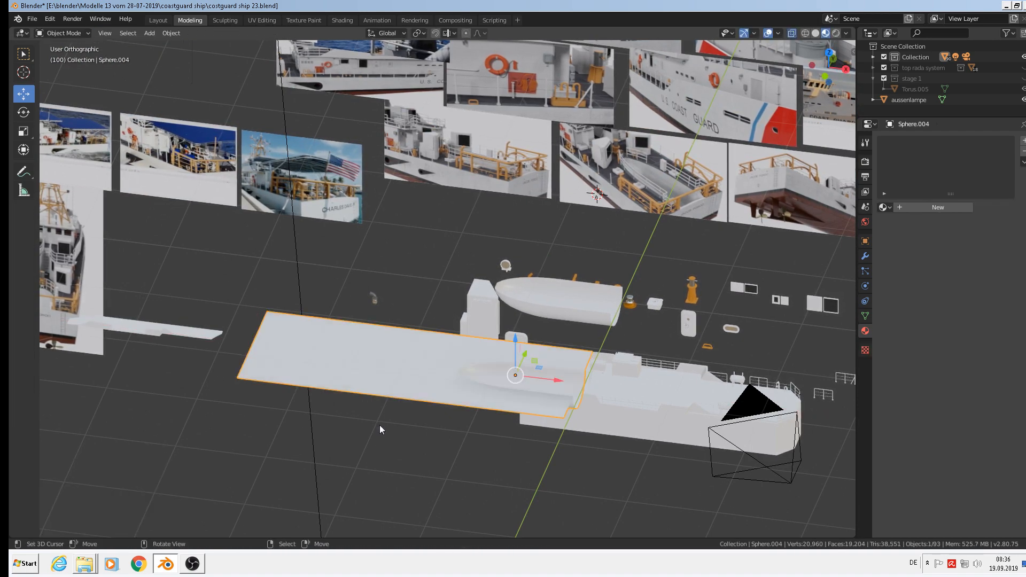
mouse_move(379, 425)
middle_mouse_down()
mouse_move(330, 403)
mouse_move(360, 429)
middle_mouse_up()
scroll(360, 428, "up", 6)
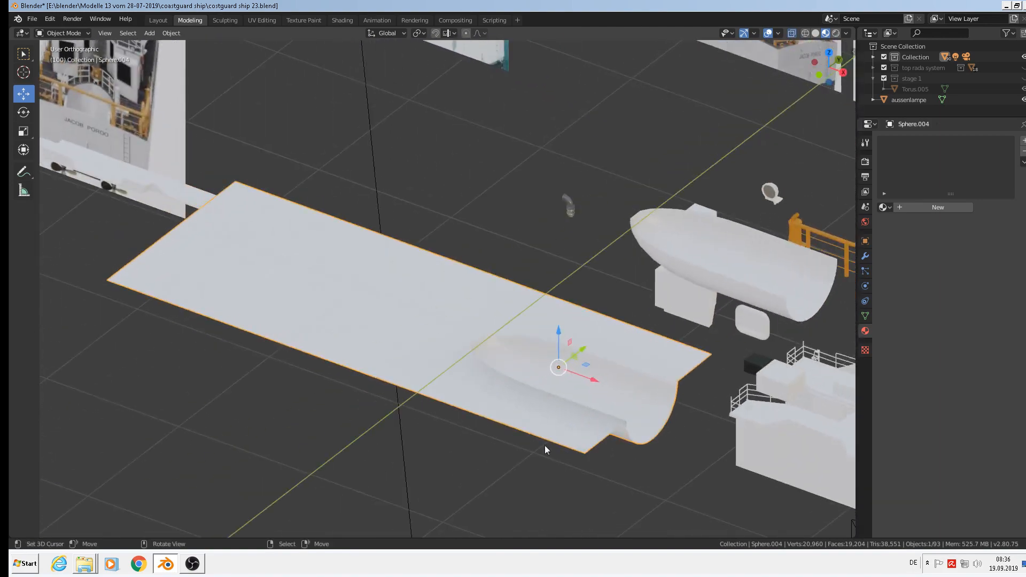
scroll(672, 399, "down", 5)
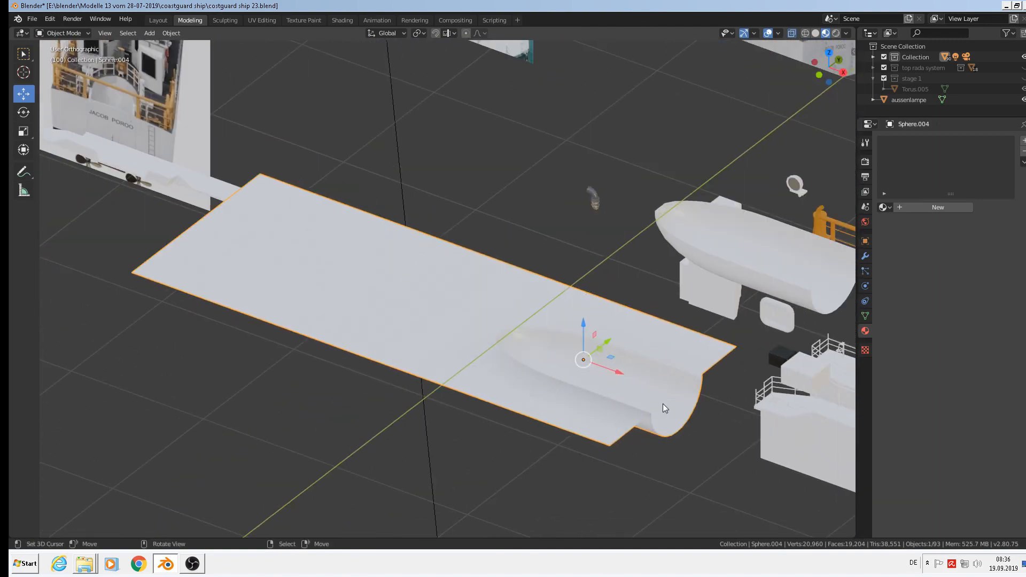
middle_click_drag(663, 403, 695, 413)
scroll(695, 412, "down", 6)
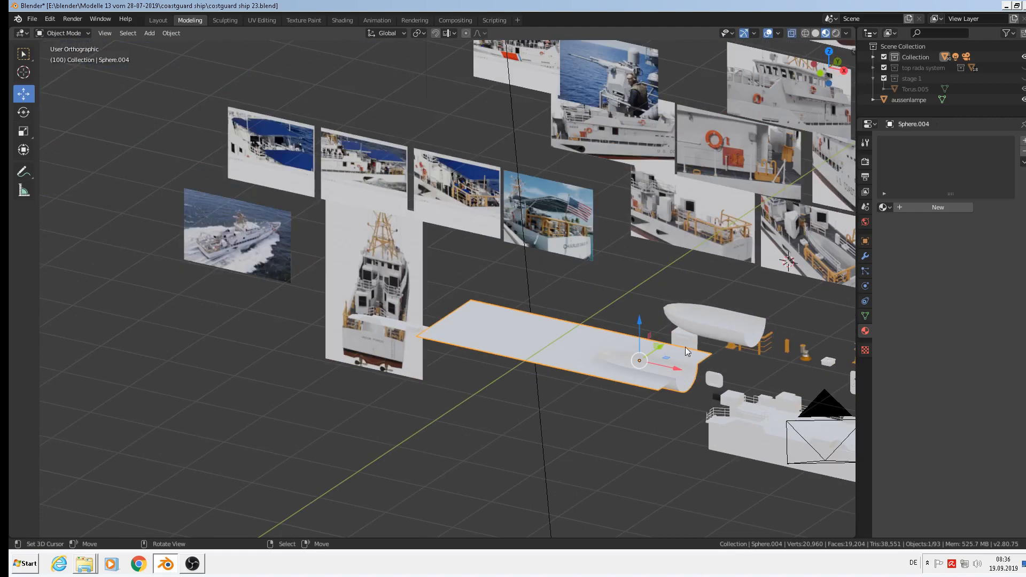
Select the small boat hull, save costguard ship 23.blend, and switch to OBS.
left_click(713, 329)
middle_click_drag(709, 388, 473, 426)
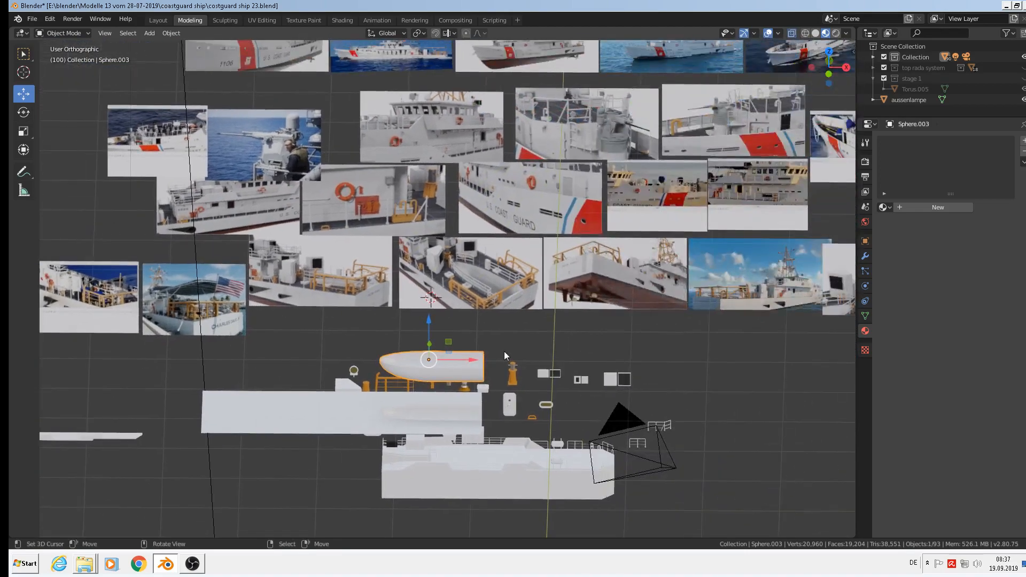
scroll(577, 332, "up", 1)
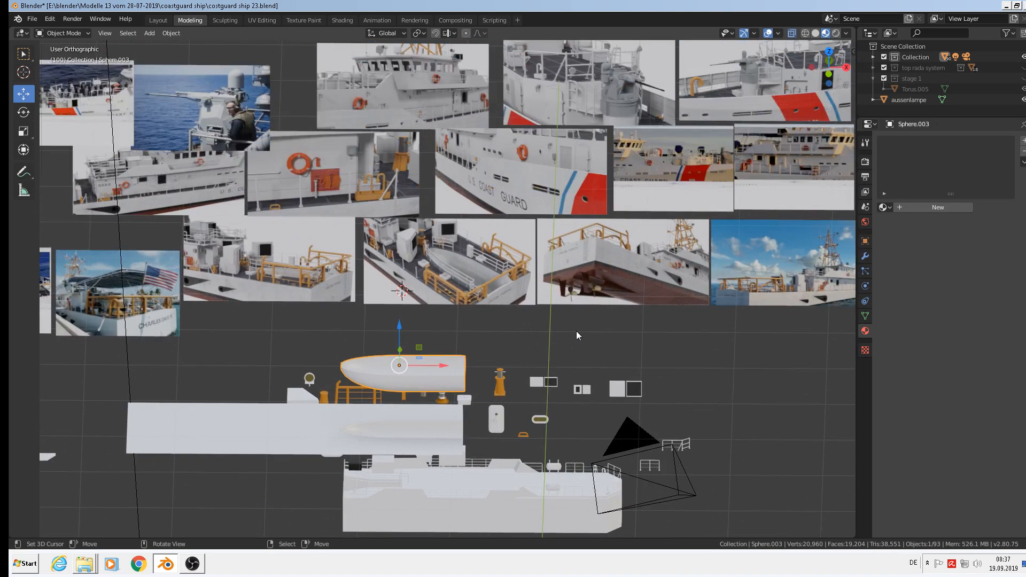
left_click(30, 24)
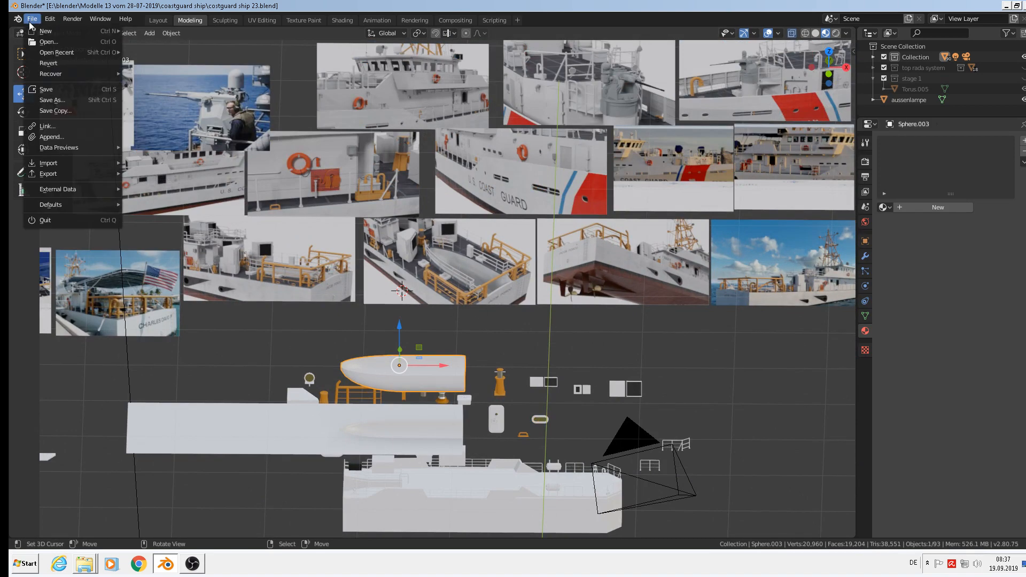
left_click(43, 97)
left_click(192, 564)
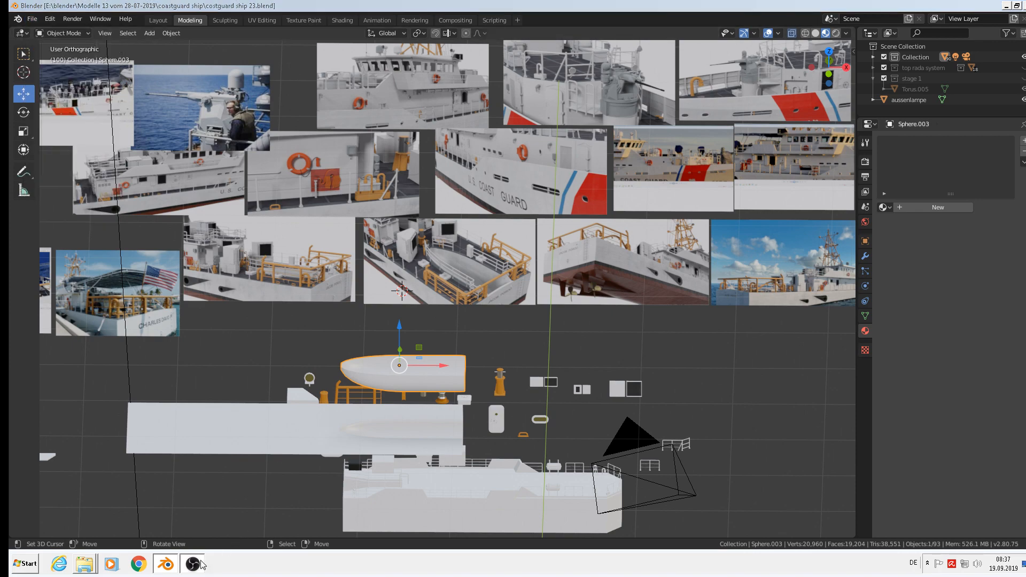